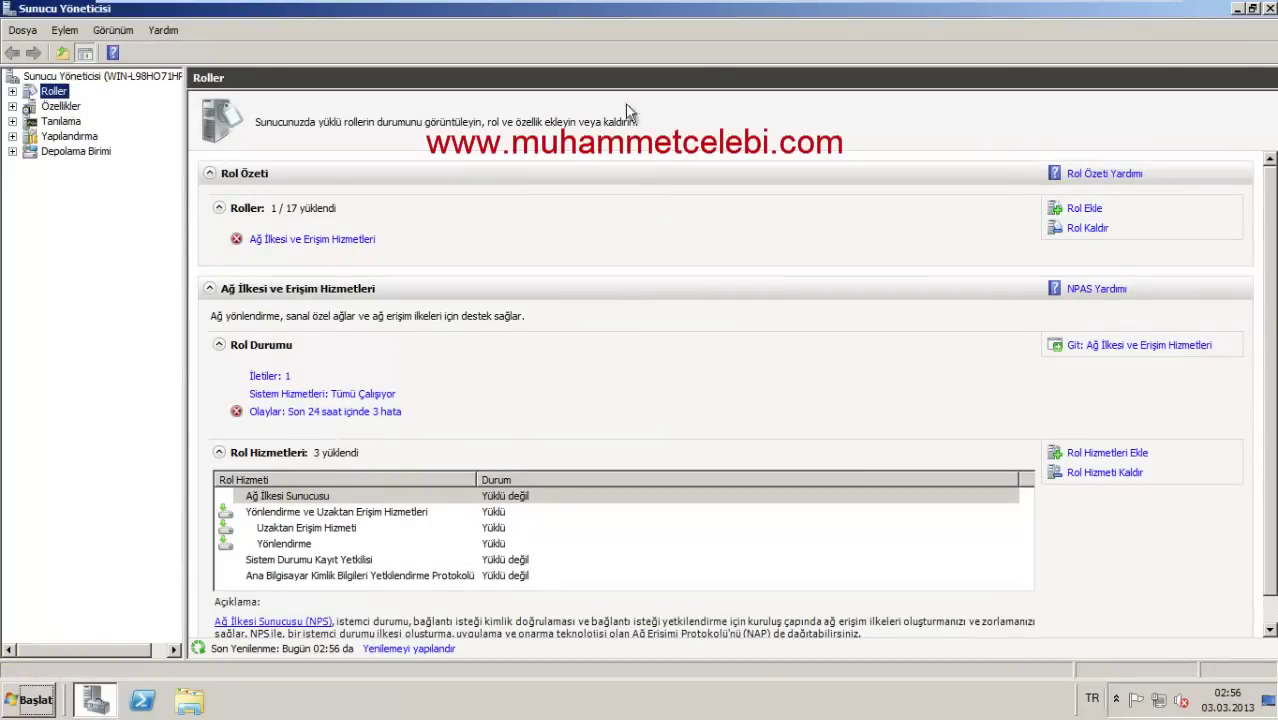
# Step: Launch the Add Roles wizard from Roller and select the Web Sunucusu (IIS) role
pyautogui.rightClick(56, 95)
pyautogui.click(96, 103)
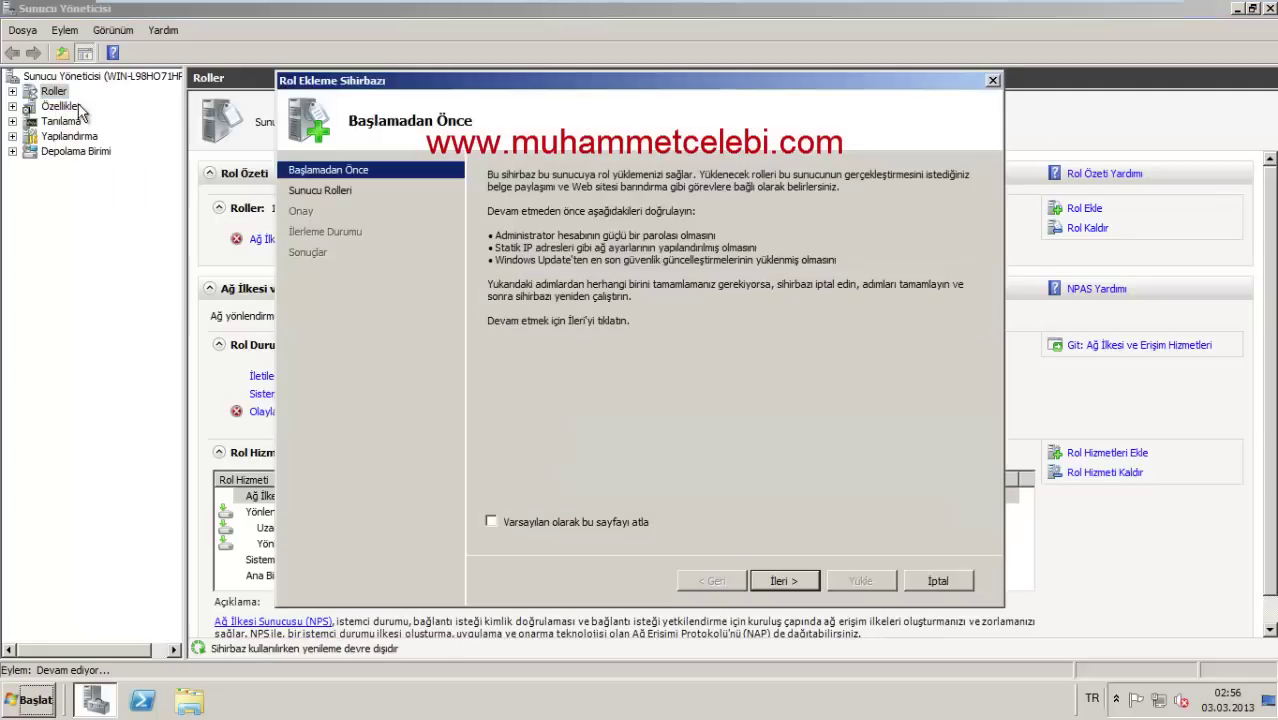
pyautogui.click(785, 581)
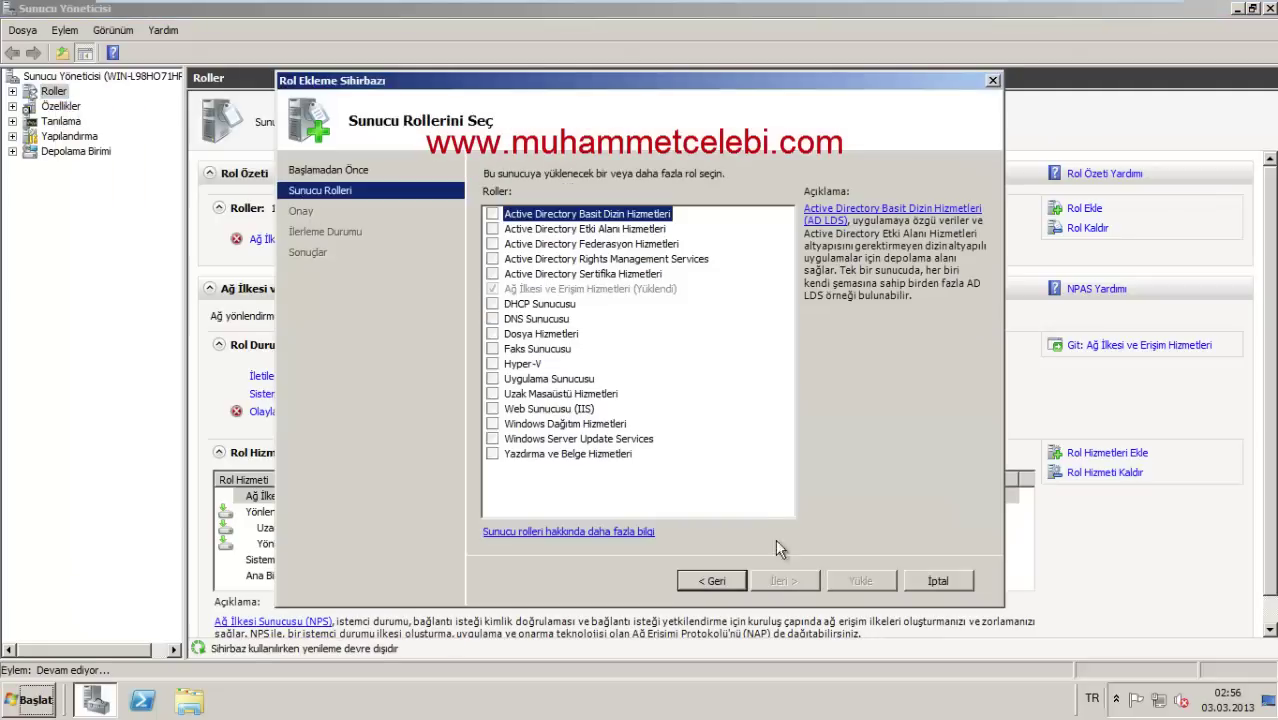
pyautogui.click(492, 409)
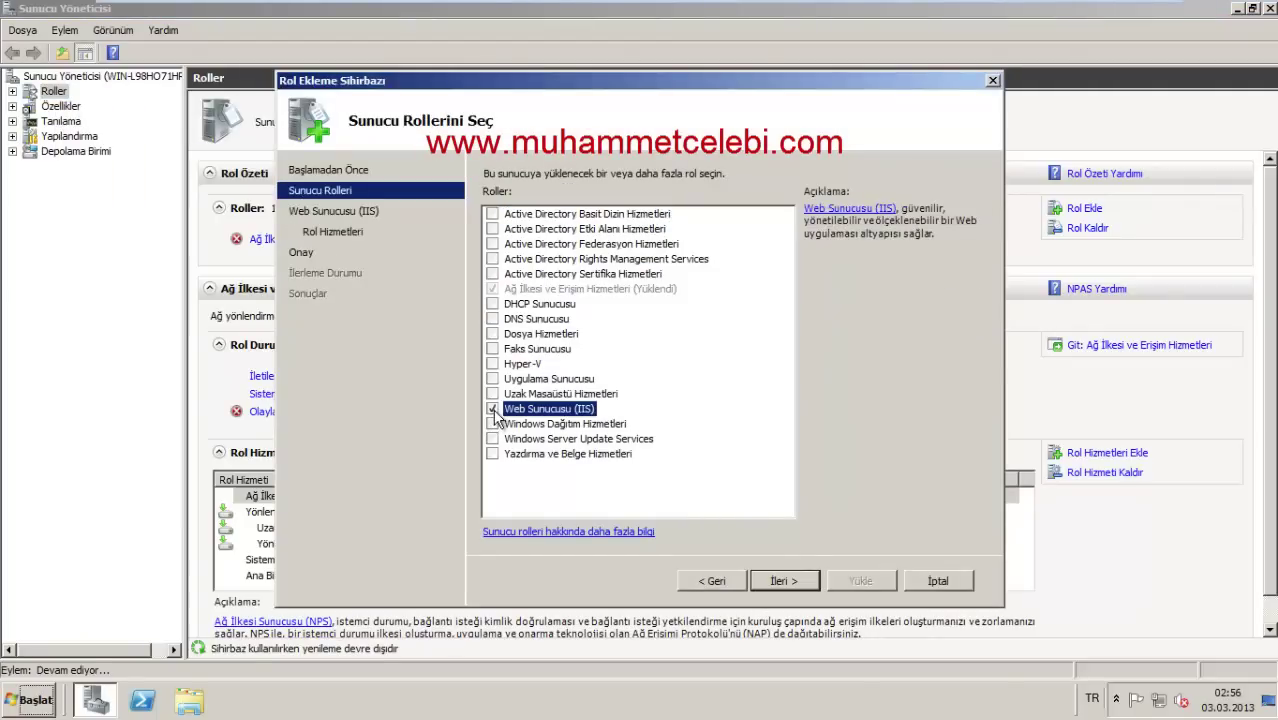
# Step: Accept the default IIS role services and start the installation with Yükle
pyautogui.click(793, 582)
pyautogui.click(793, 582)
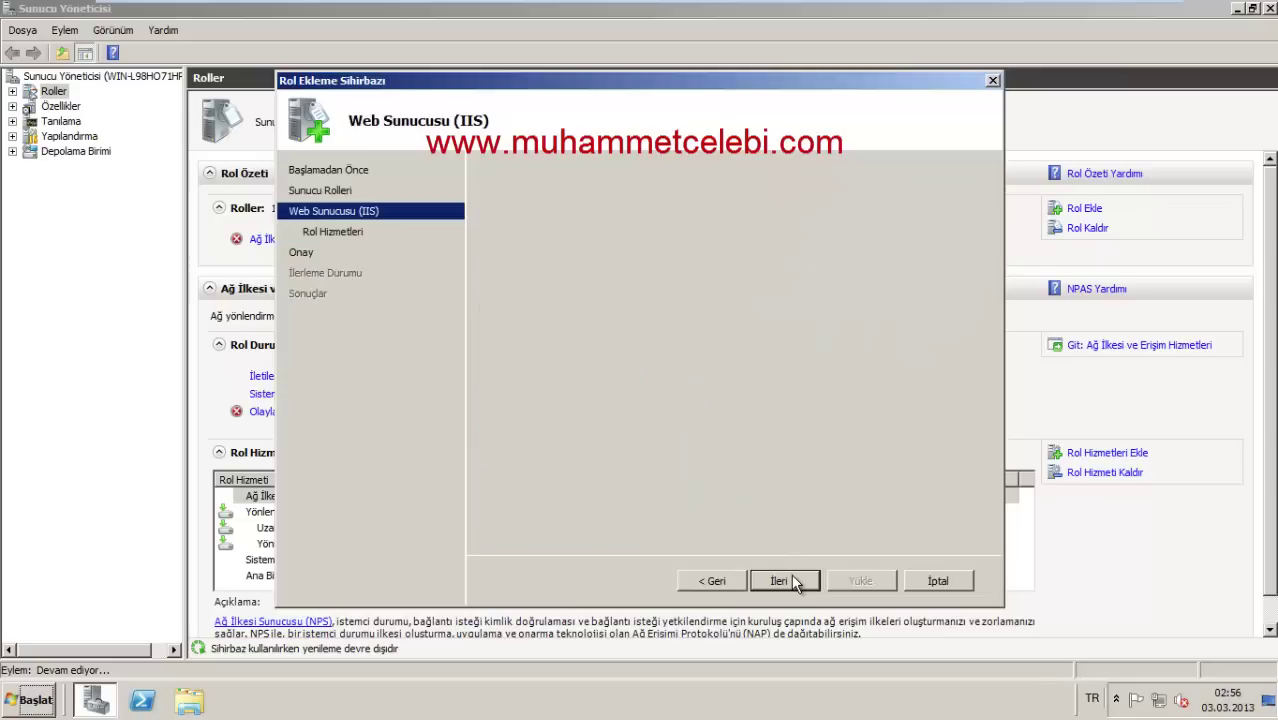
pyautogui.moveTo(786, 233)
pyautogui.mouseDown()
pyautogui.moveTo(775, 400)
pyautogui.moveTo(758, 325)
pyautogui.moveTo(786, 226)
pyautogui.mouseUp()
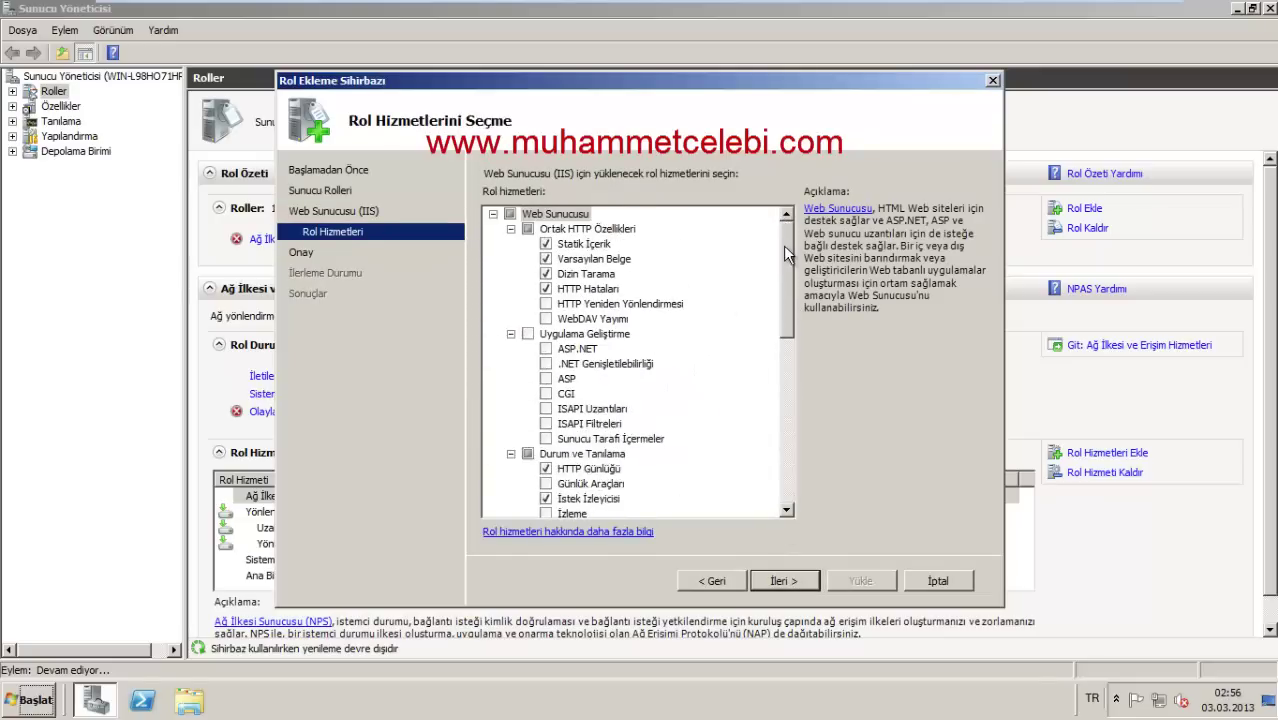
pyautogui.moveTo(783, 245); pyautogui.dragTo(810, 228)
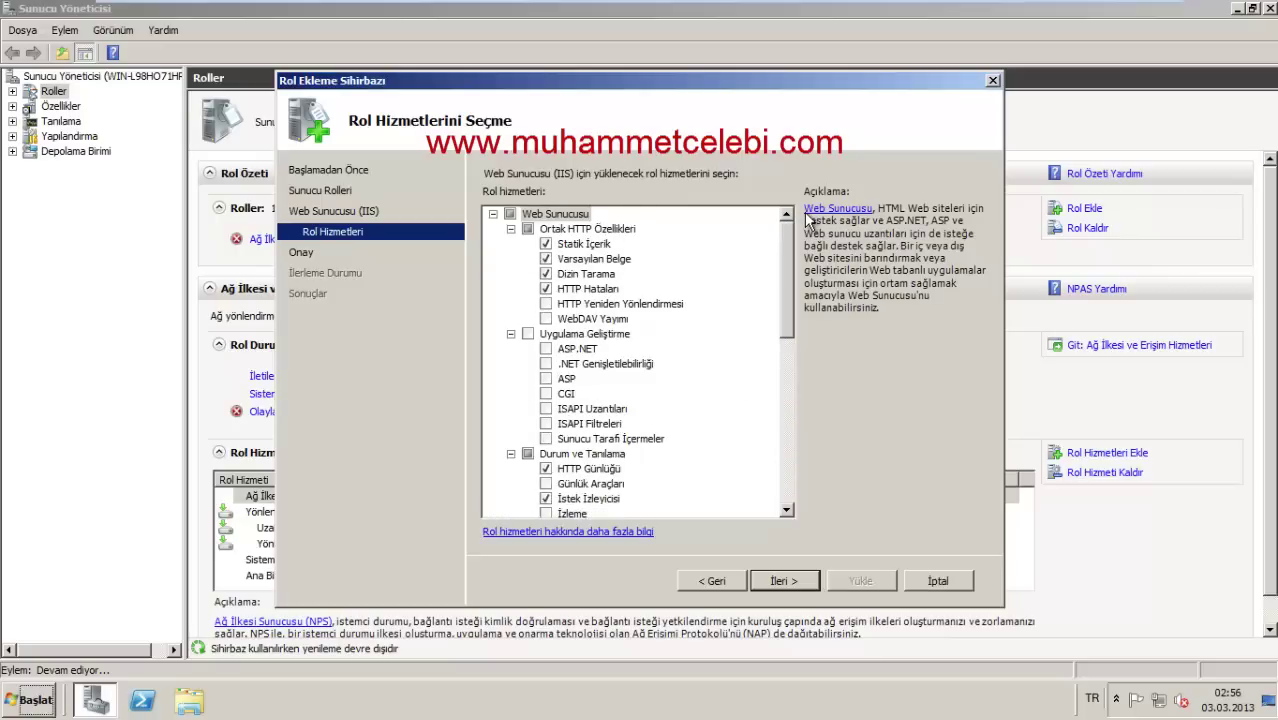
pyautogui.click(804, 579)
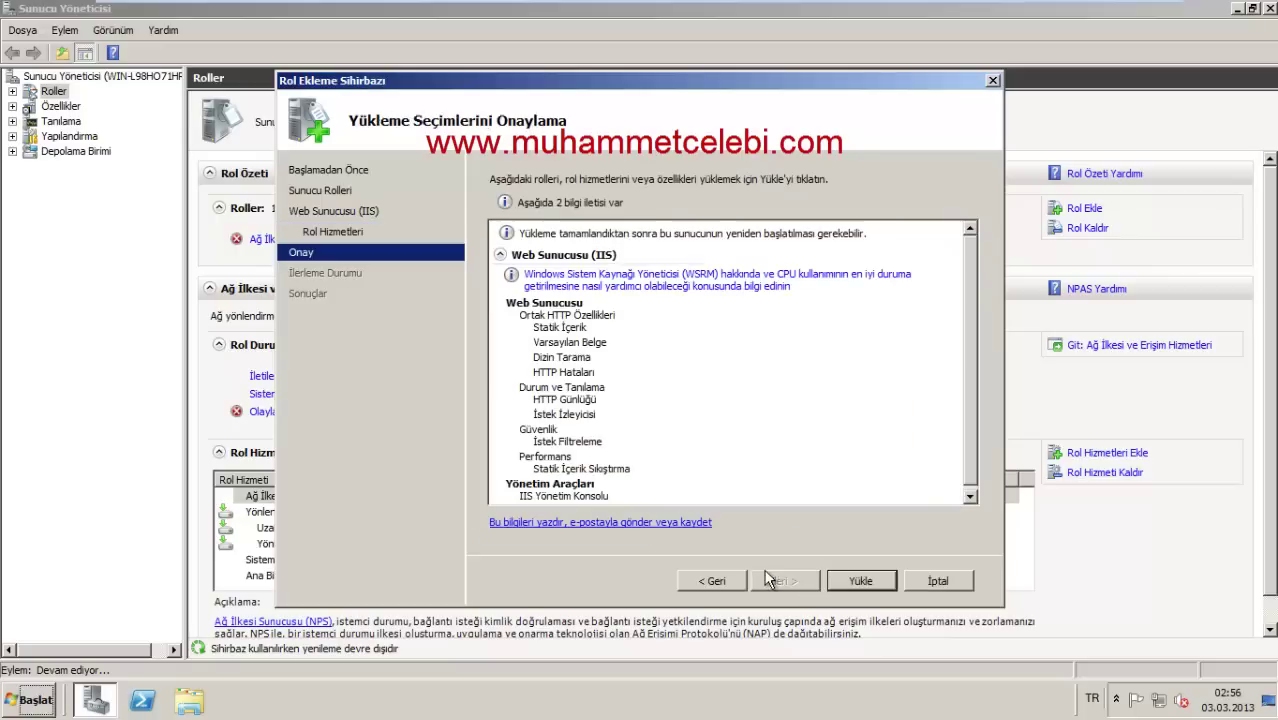
pyautogui.click(862, 580)
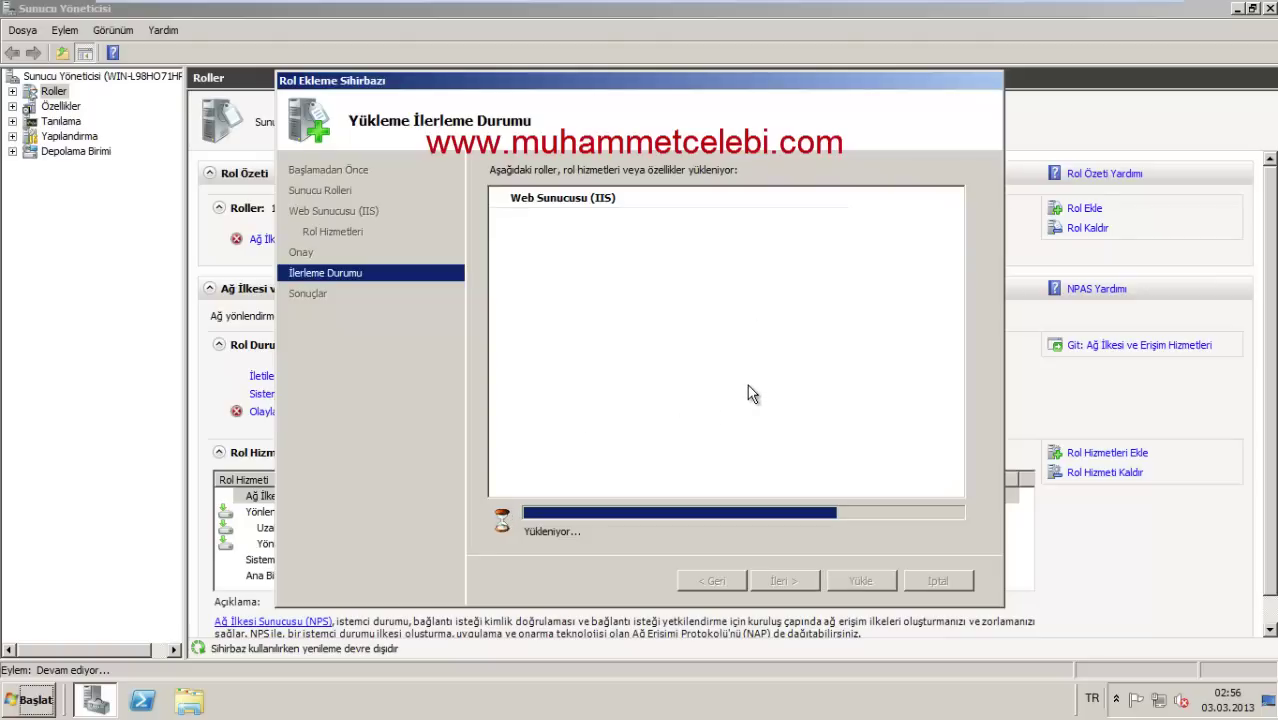
# Step: Let the IIS installation finish, then review the Yükleme Sonuçları results page
pyautogui.moveTo(681, 82); pyautogui.dragTo(760, 80)
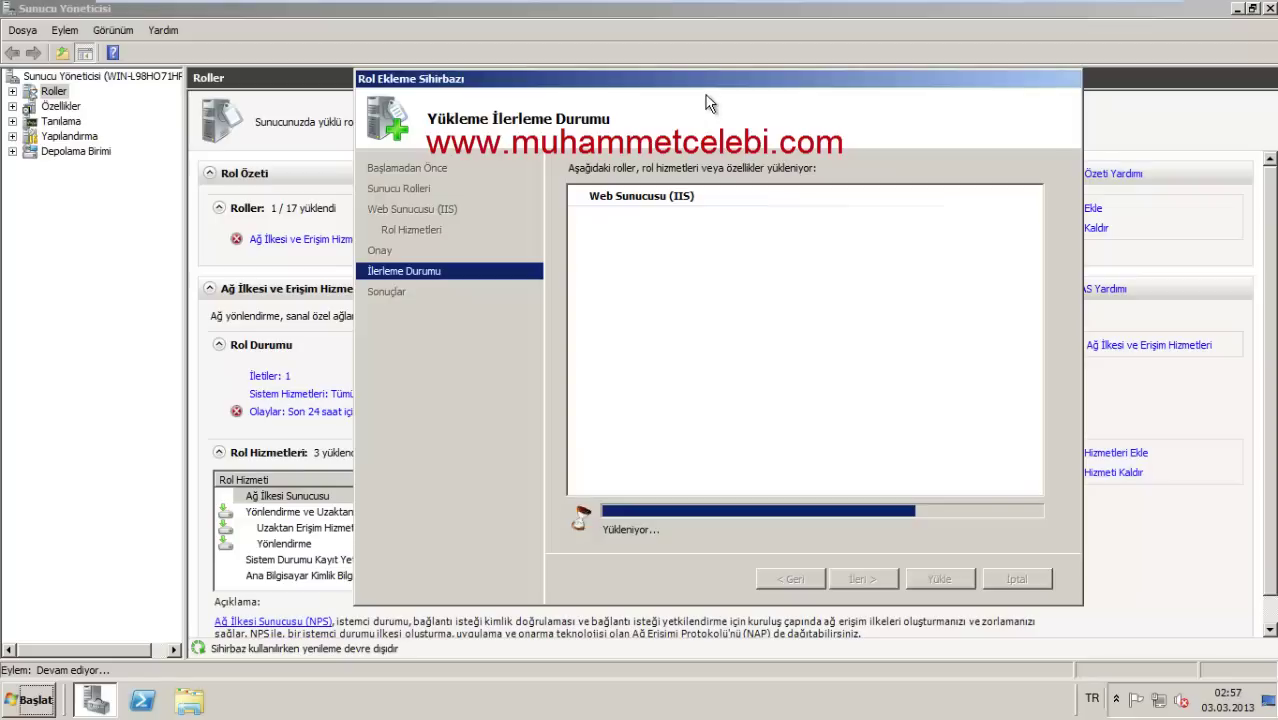
pyautogui.moveTo(695, 75); pyautogui.dragTo(650, 83)
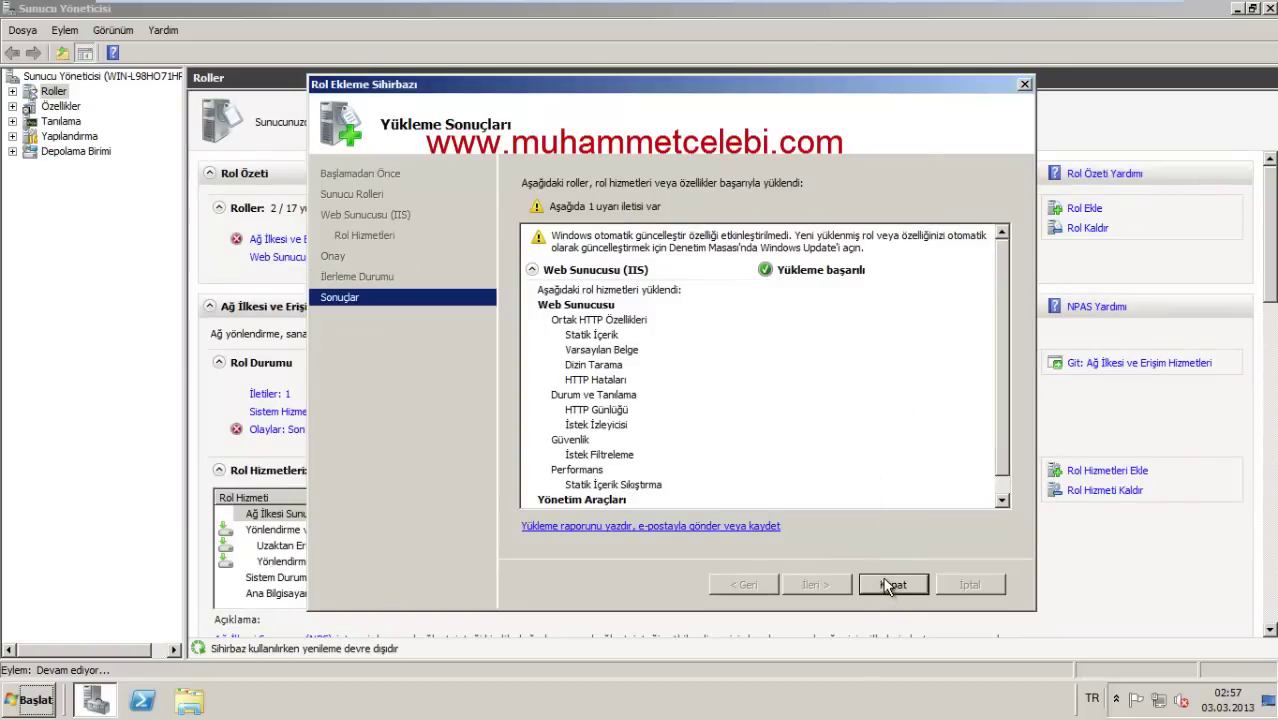
pyautogui.scroll(-1, 997, 450)
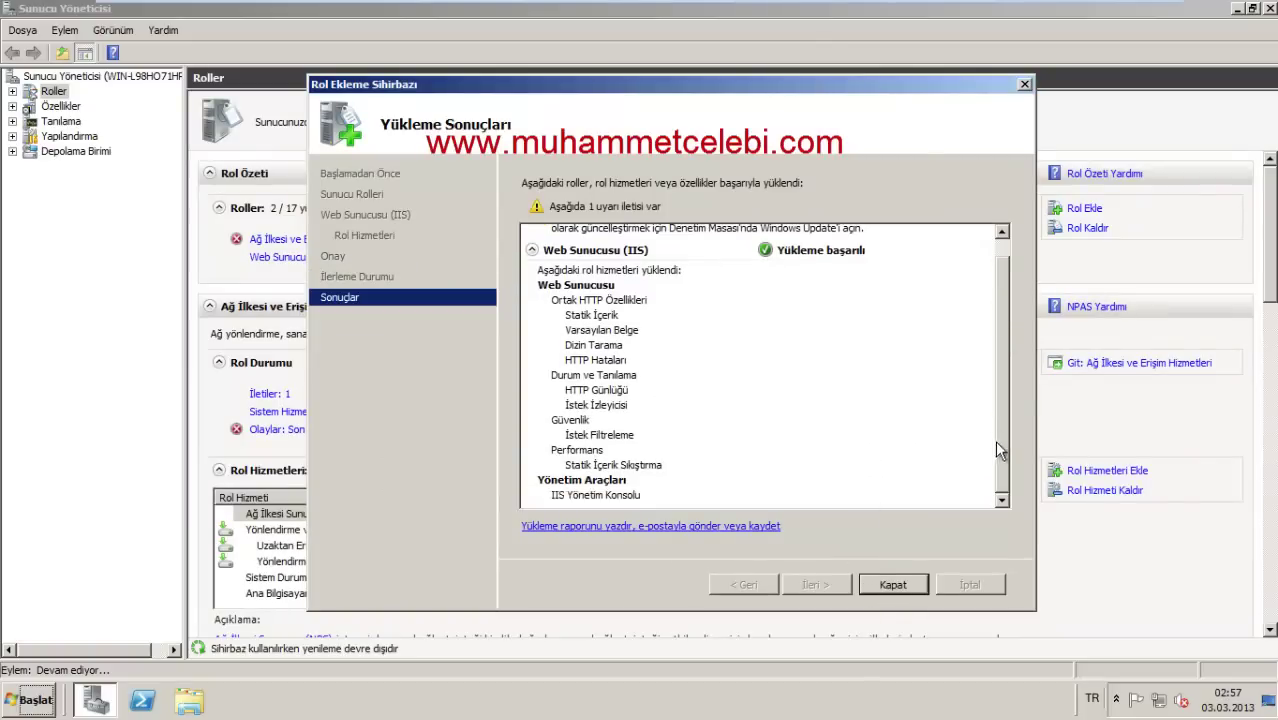
# Step: Close the installer, open the local server's IIS Manager pane, and show Yönetimsel Araçlar
pyautogui.click(891, 587)
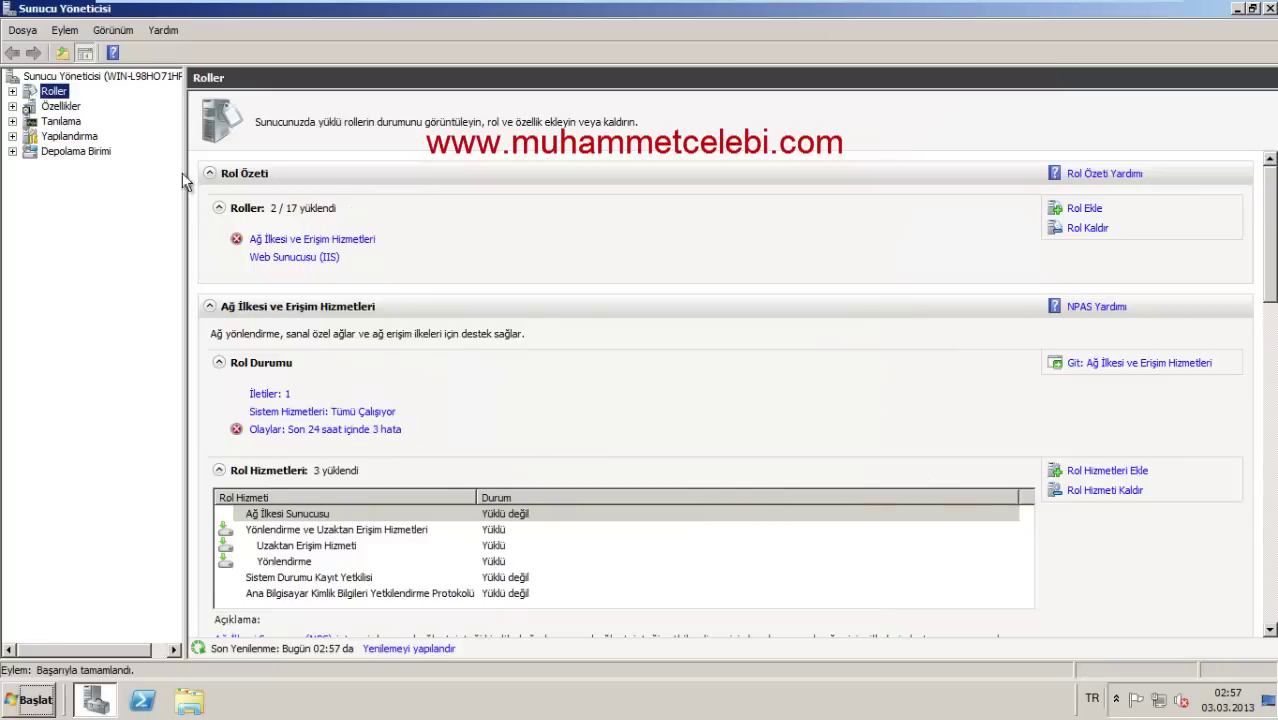
pyautogui.doubleClick(27, 91)
pyautogui.click(95, 121)
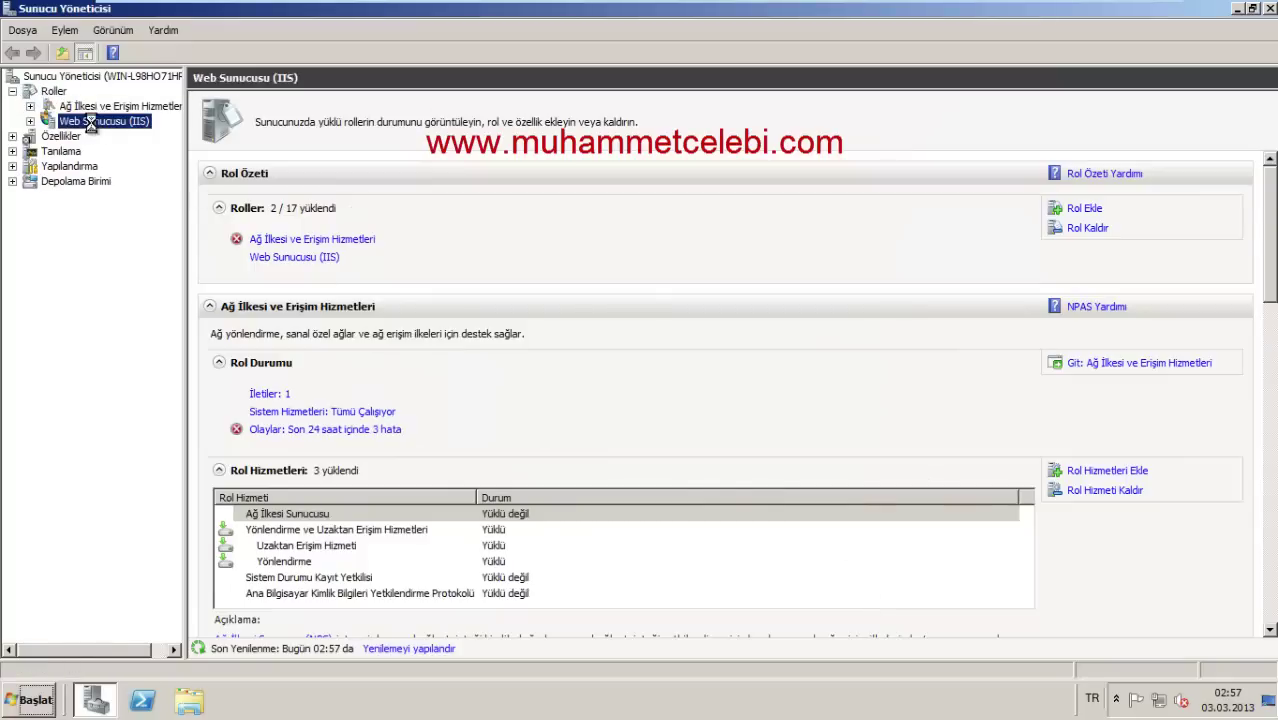
pyautogui.click(30, 121)
pyautogui.click(128, 137)
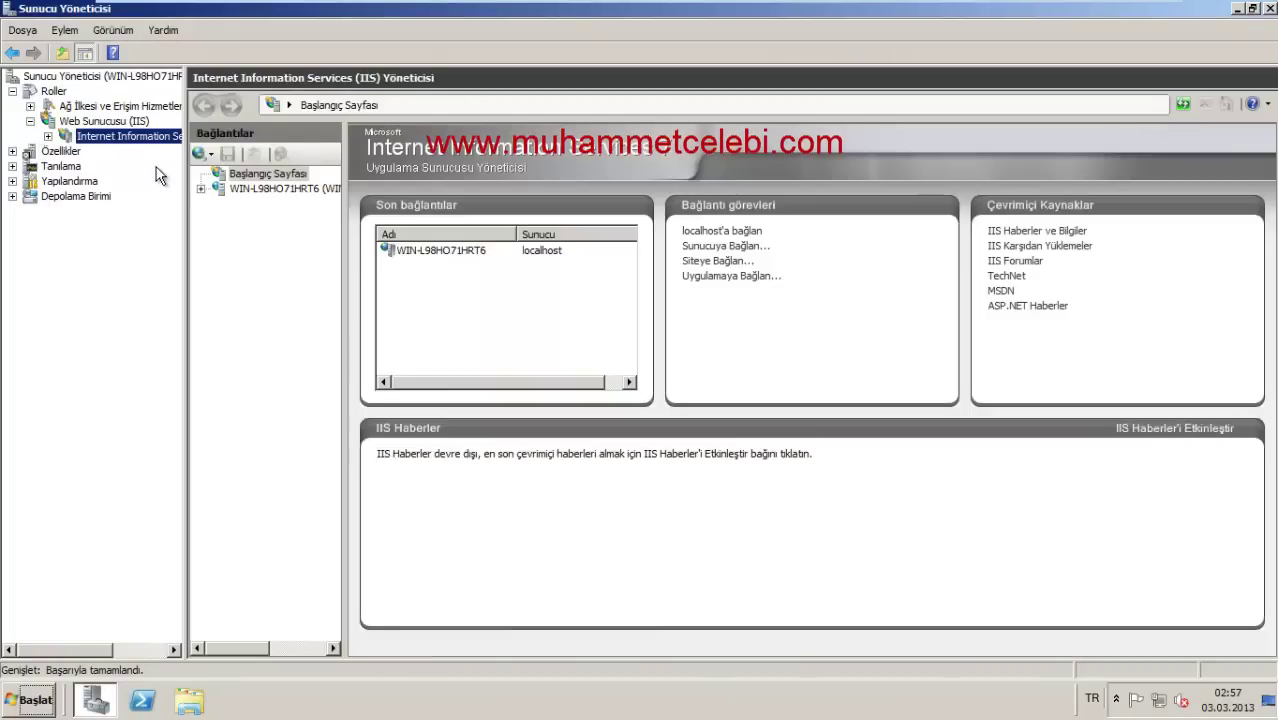
pyautogui.click(267, 189)
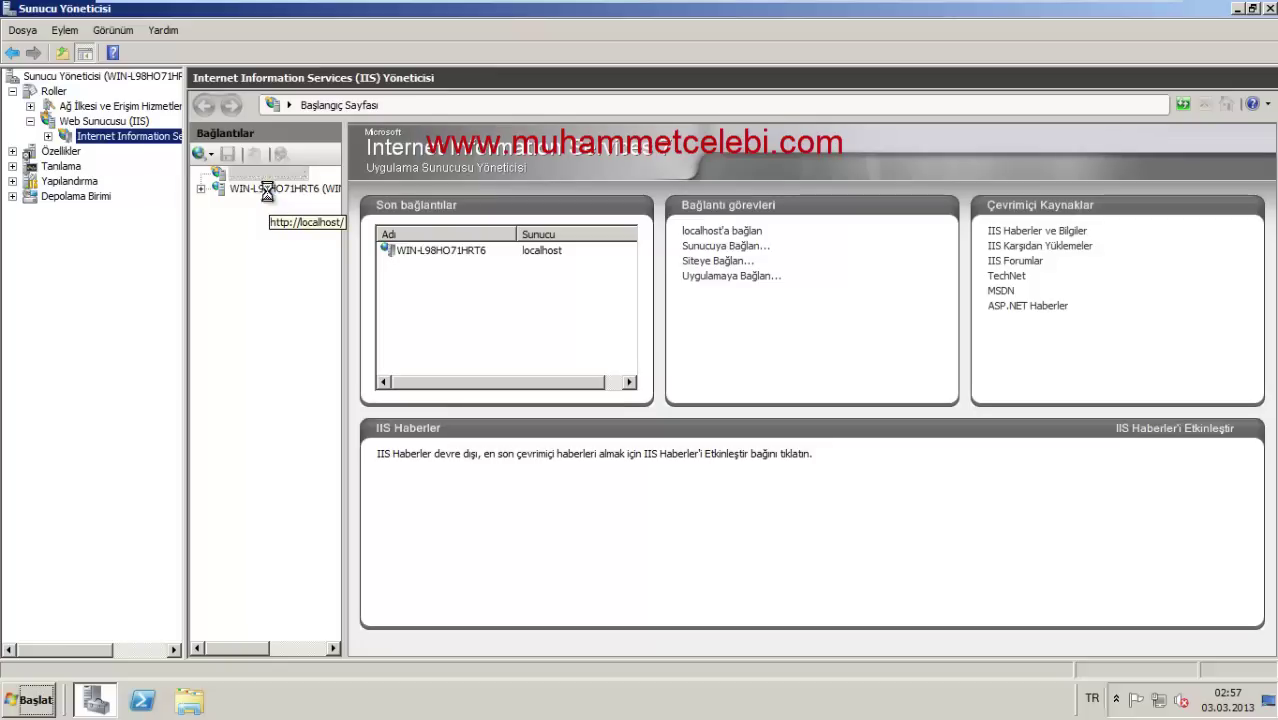
pyautogui.click(30, 699)
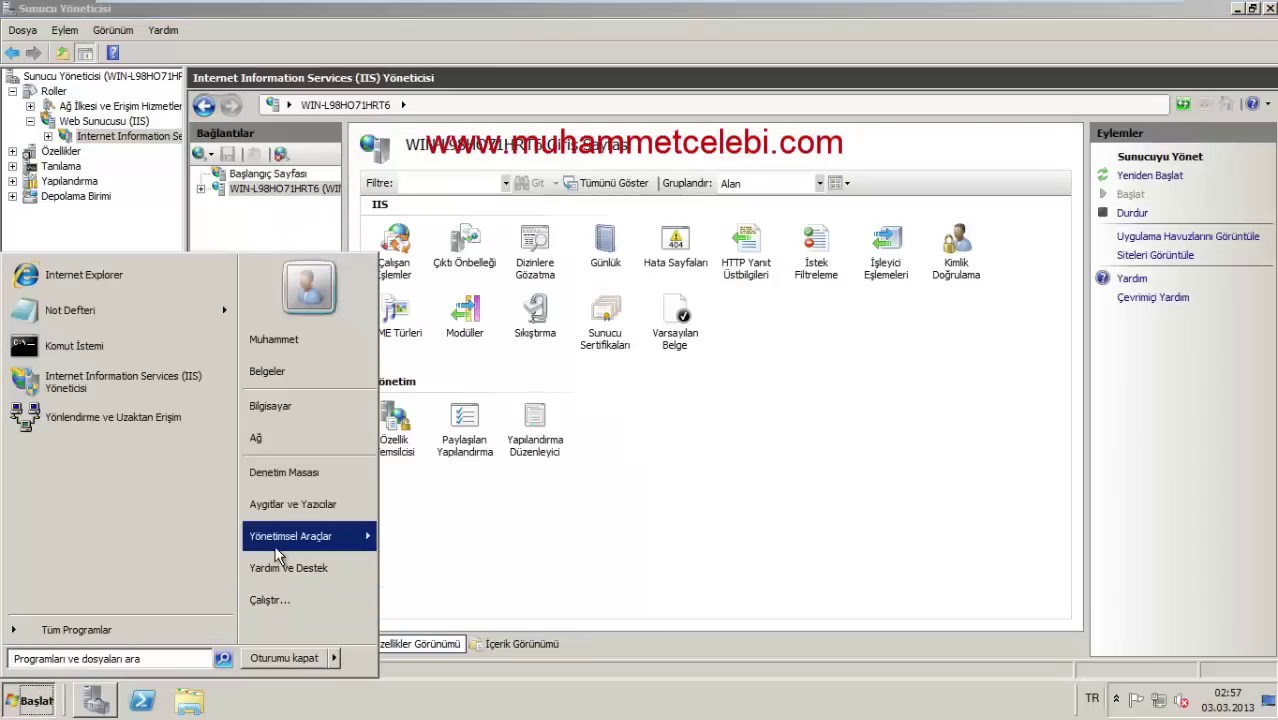
pyautogui.moveTo(334, 537)
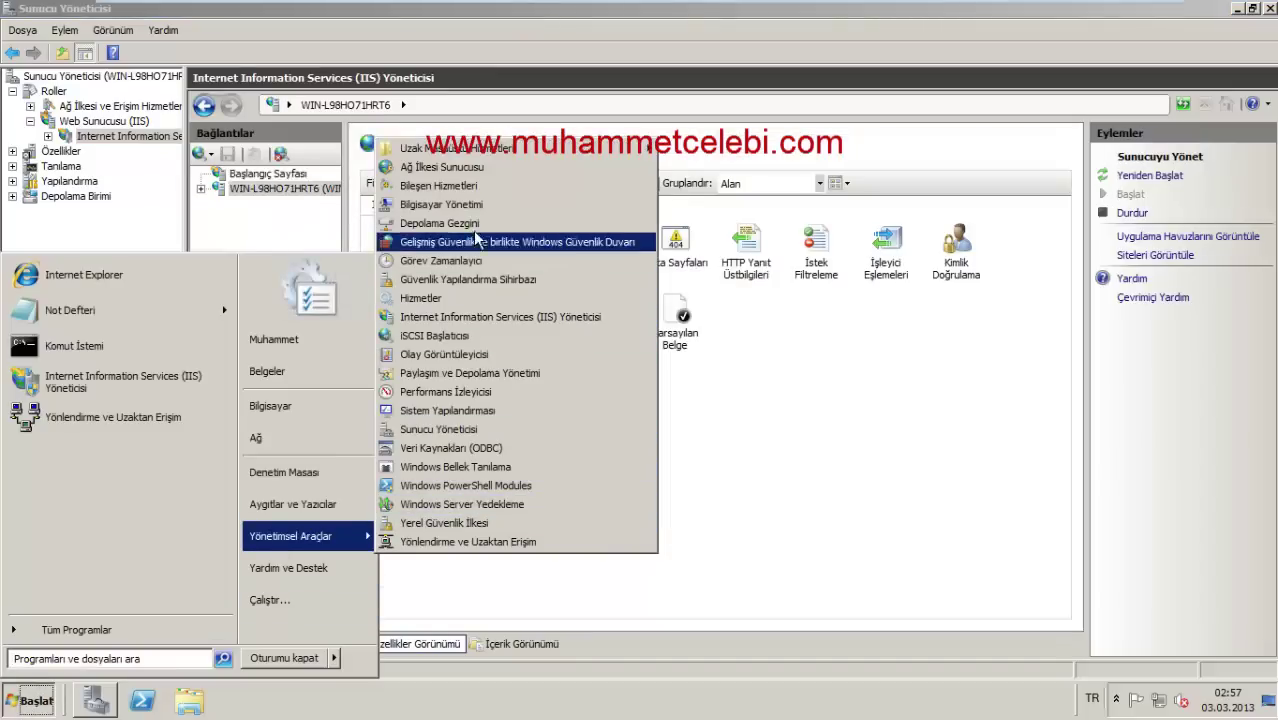
# Step: Launch standalone IIS Manager and list the sites, showing Default Web Site on port 80, then start Internet Explorer
pyautogui.click(484, 320)
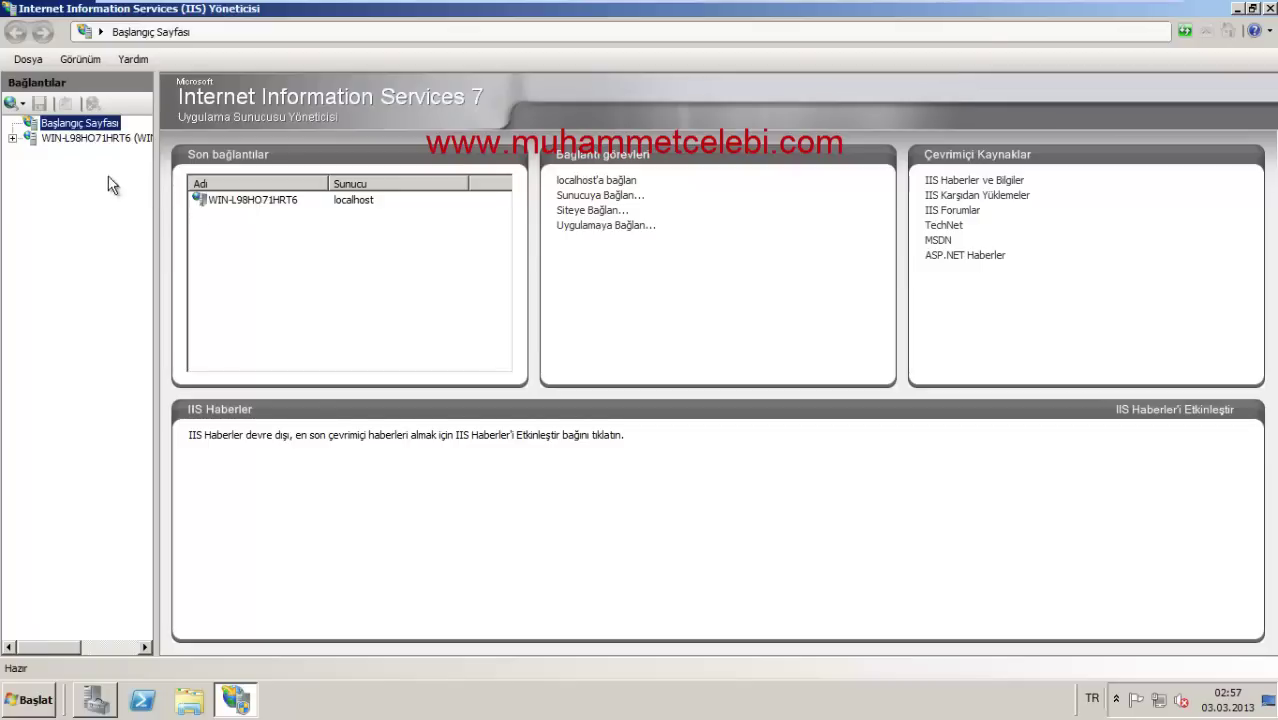
pyautogui.click(82, 139)
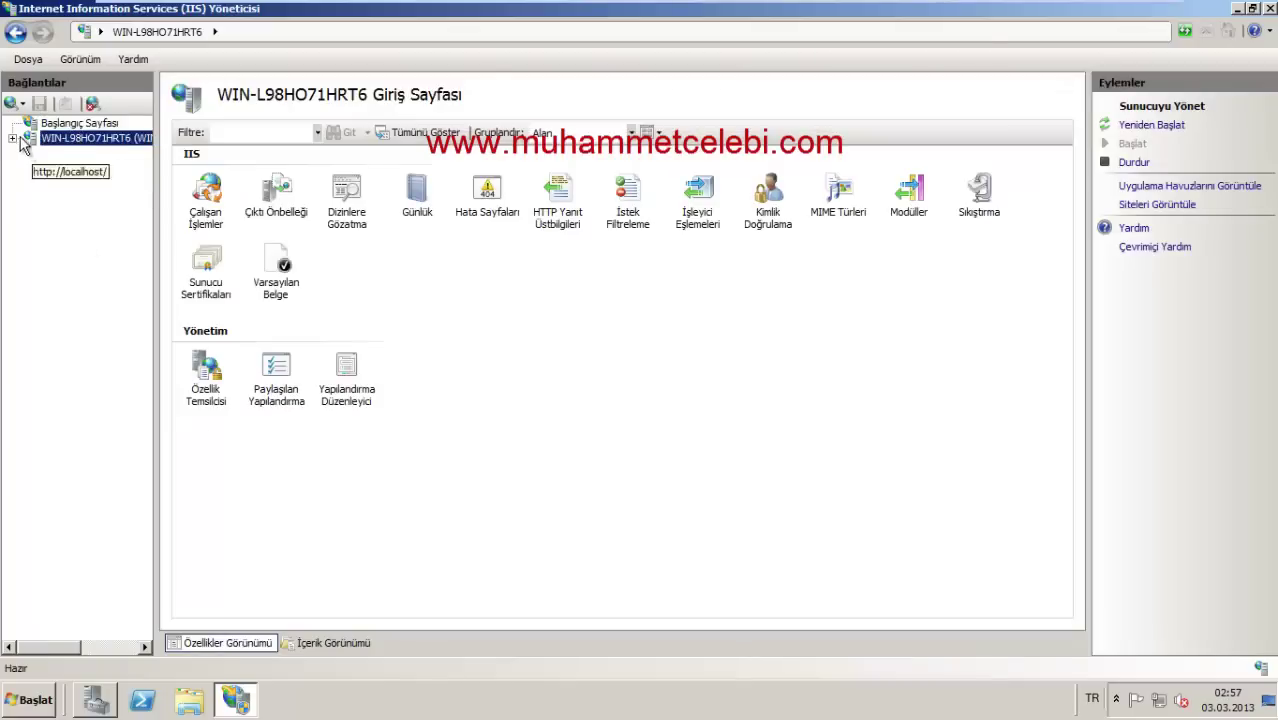
pyautogui.click(13, 139)
pyautogui.click(31, 168)
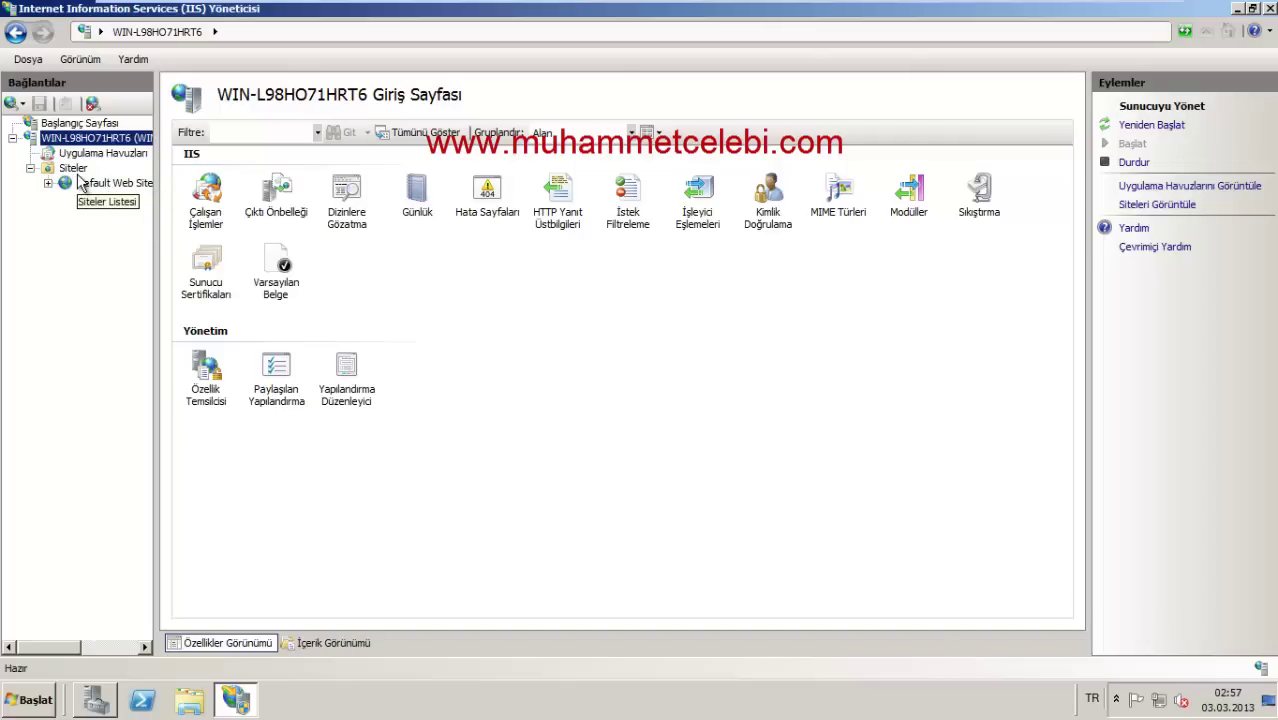
pyautogui.click(80, 170)
pyautogui.click(28, 700)
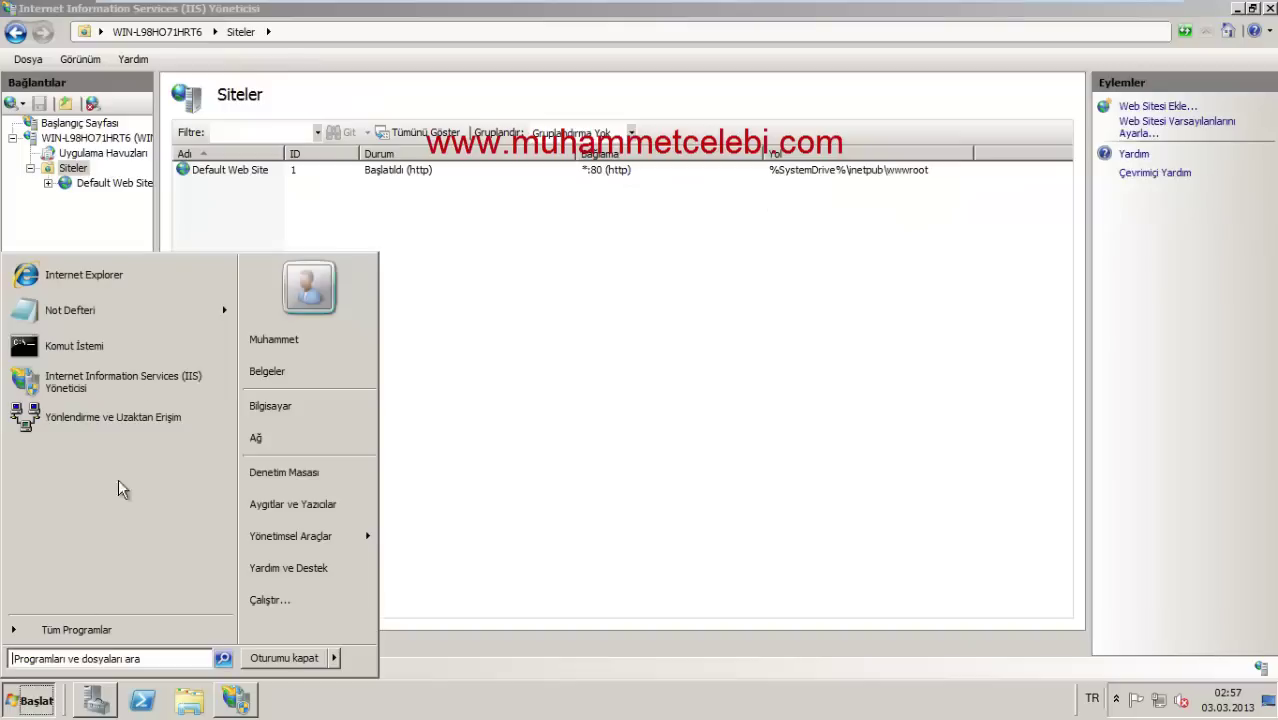
pyautogui.click(84, 276)
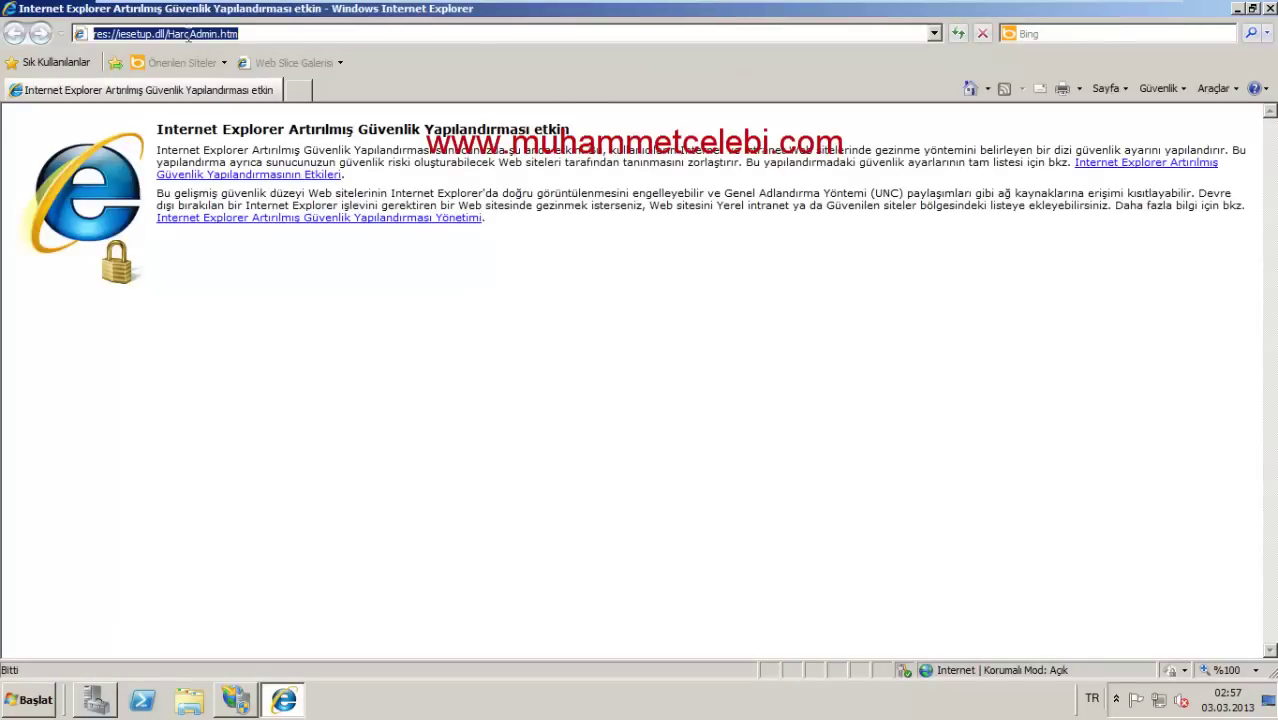
pyautogui.write('loca')
pyautogui.press('Down')
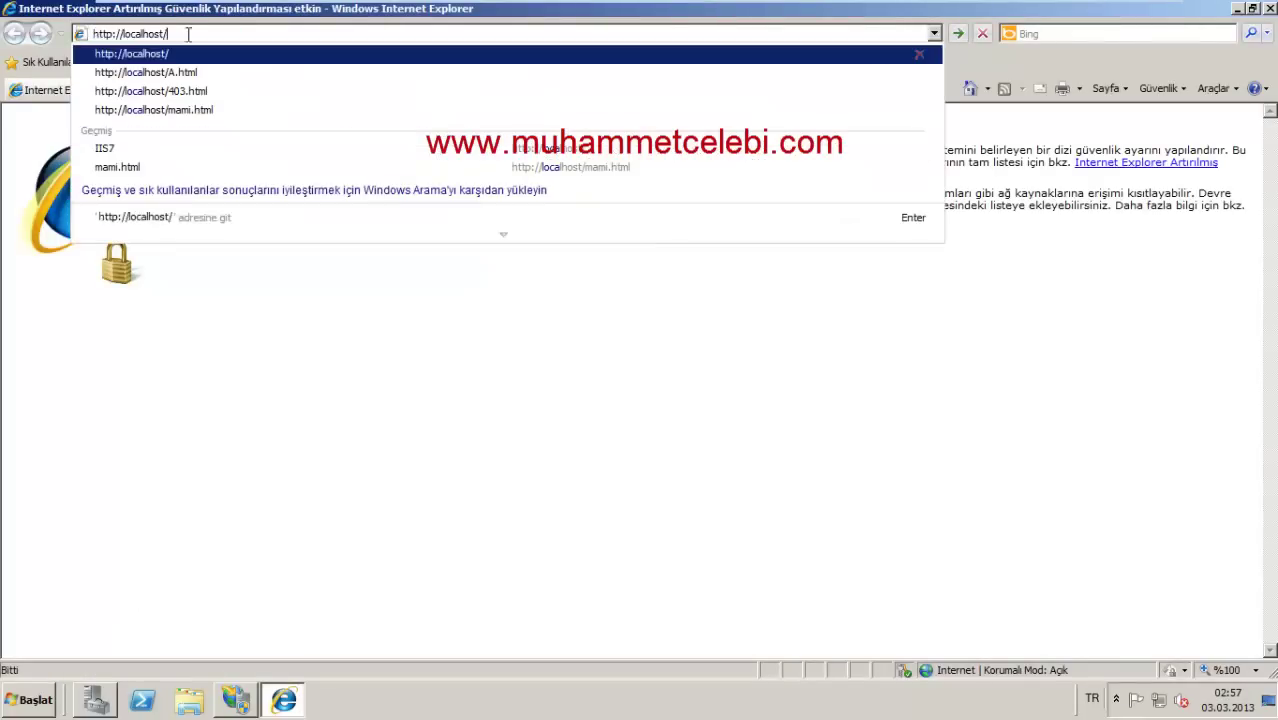
pyautogui.press('Return')
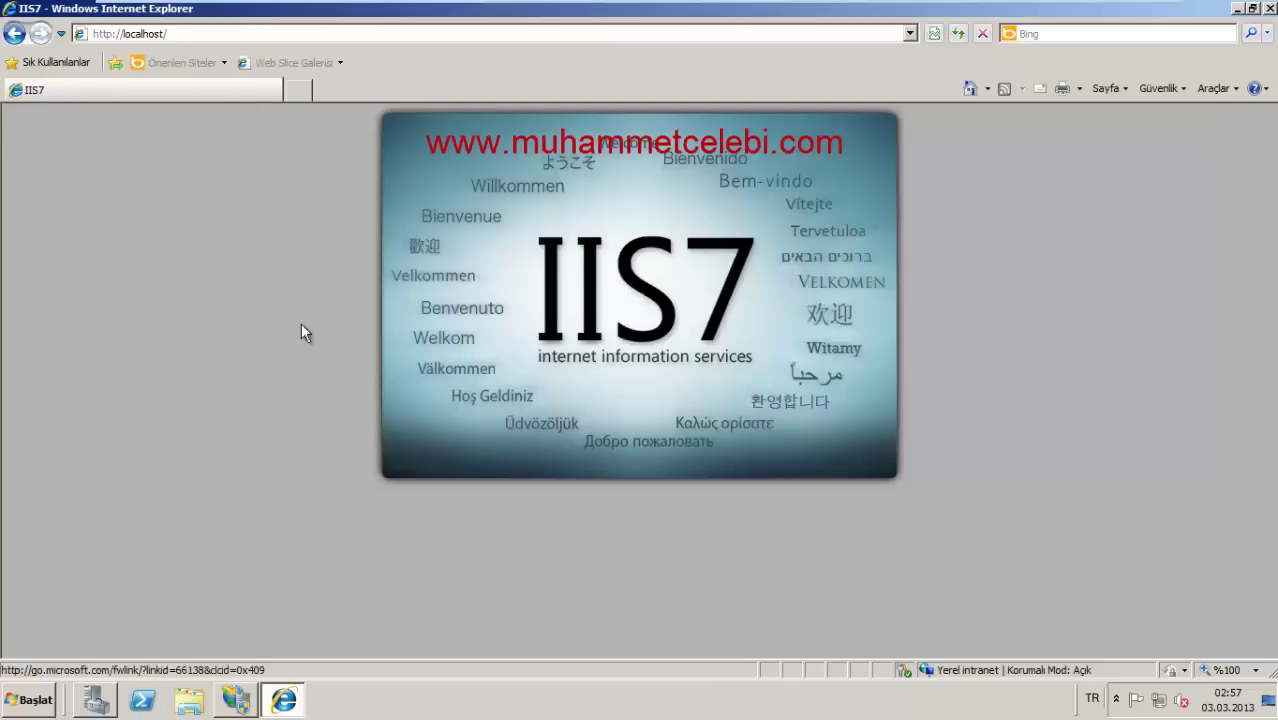
pyautogui.click(1269, 9)
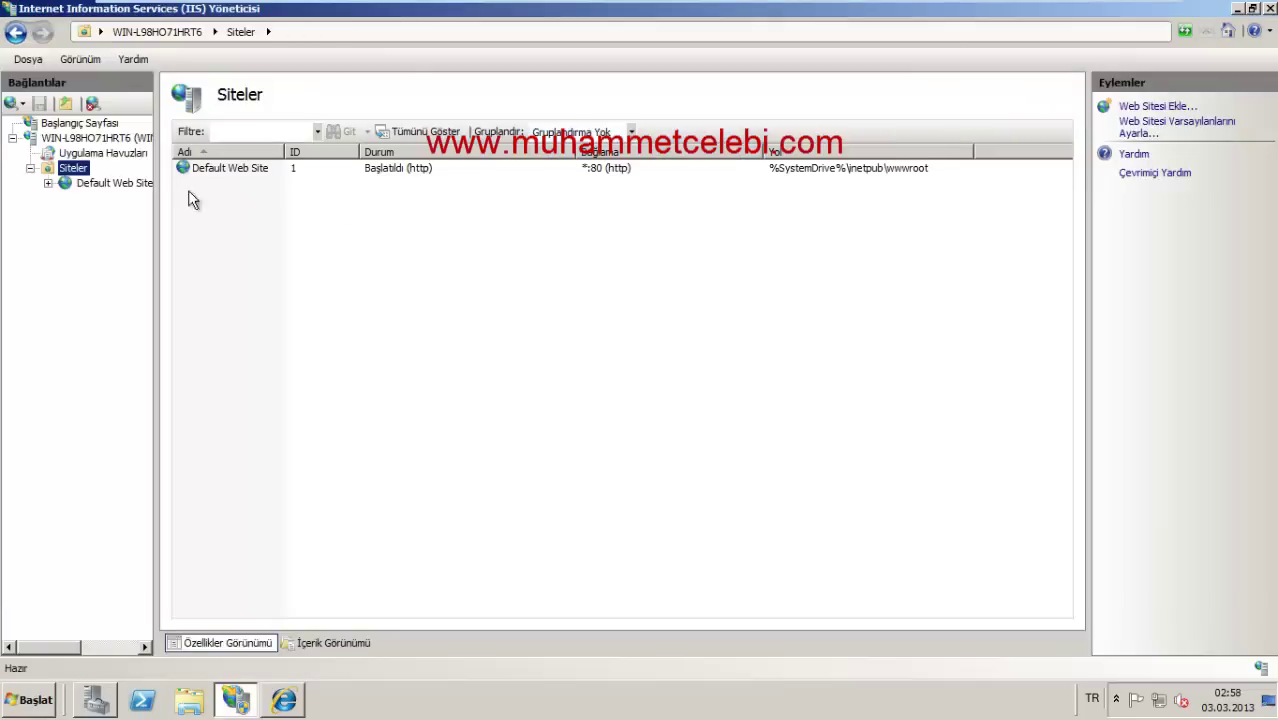
# Step: Select Default Web Site and open its Varsayılan Belge (Default Document) list
pyautogui.click(110, 183)
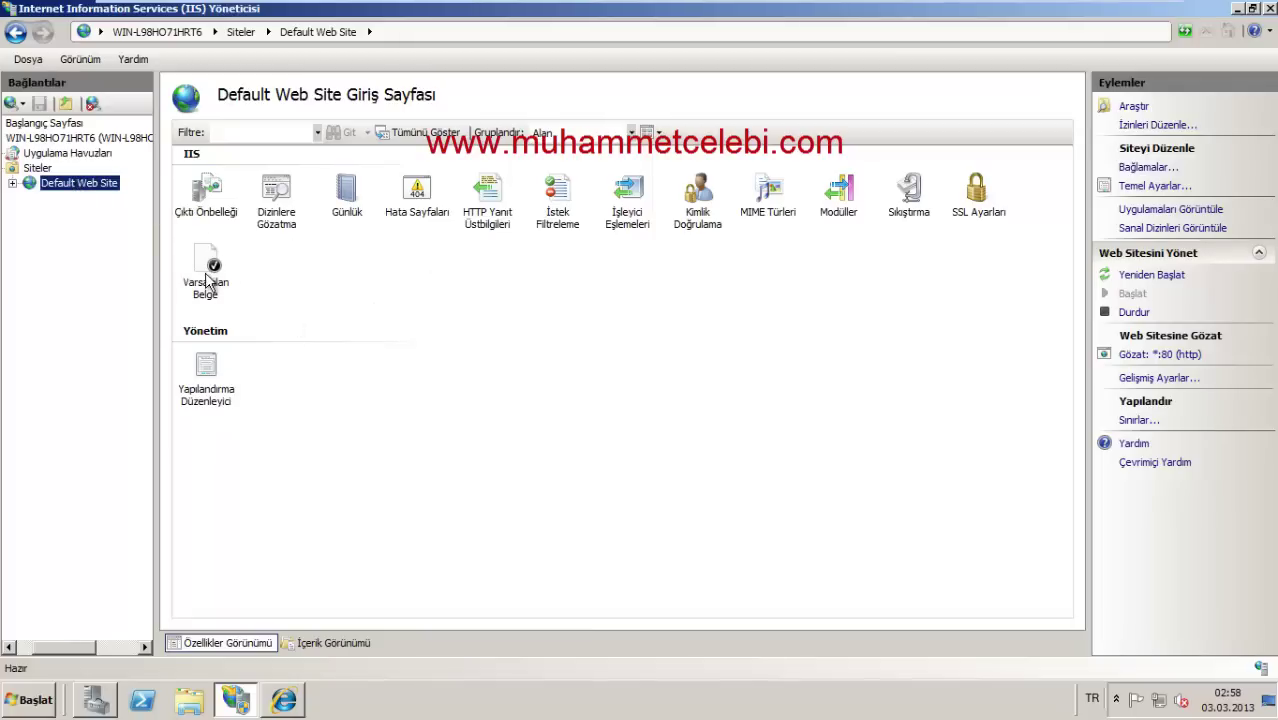
pyautogui.click(284, 700)
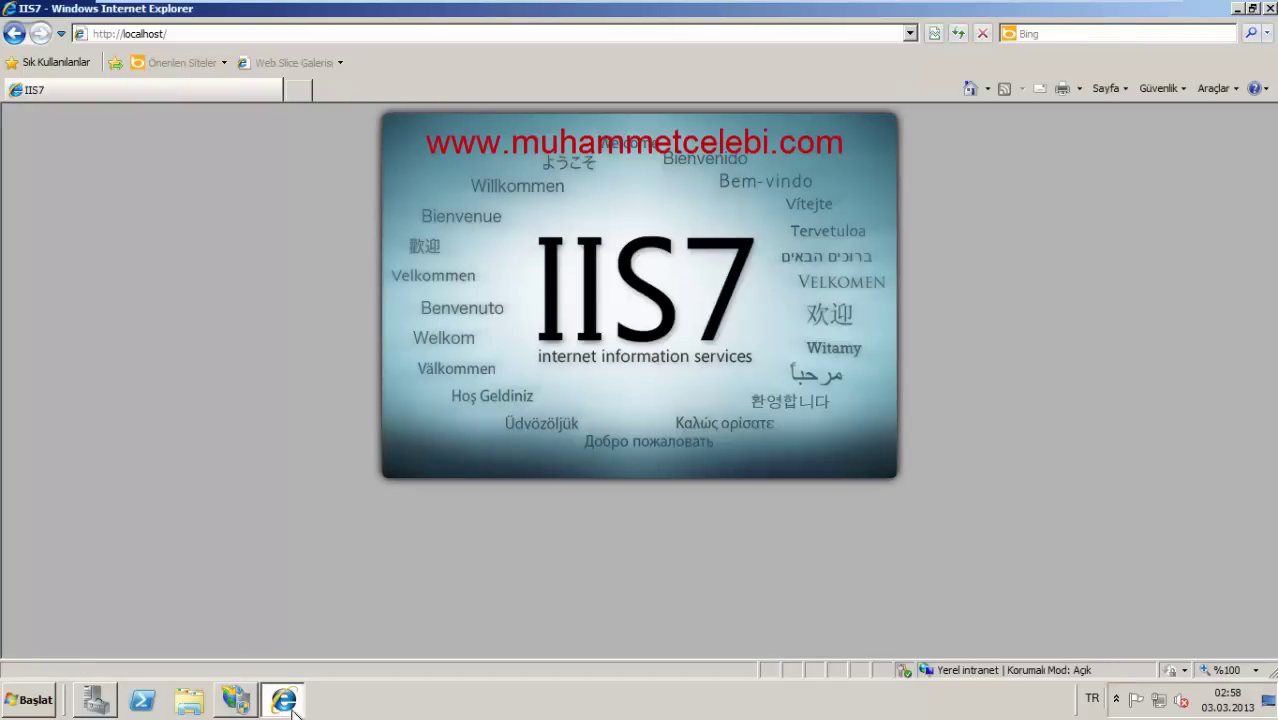
pyautogui.click(235, 700)
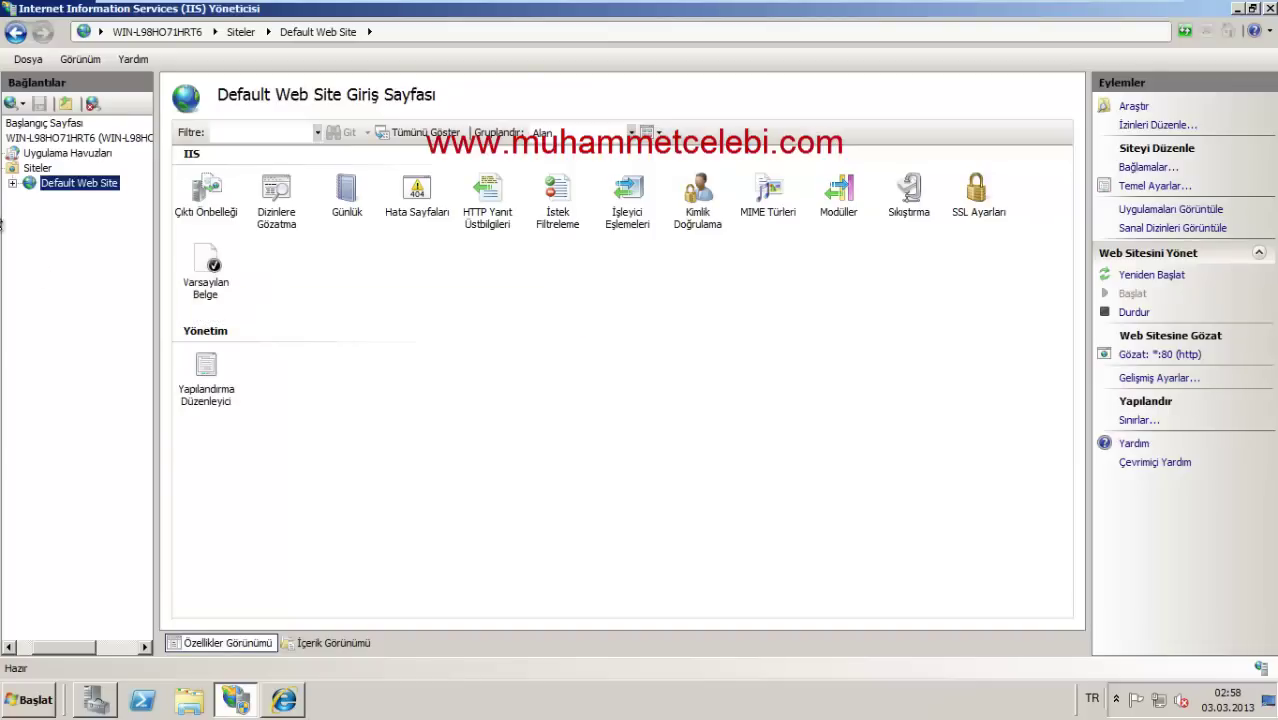
pyautogui.doubleClick(205, 272)
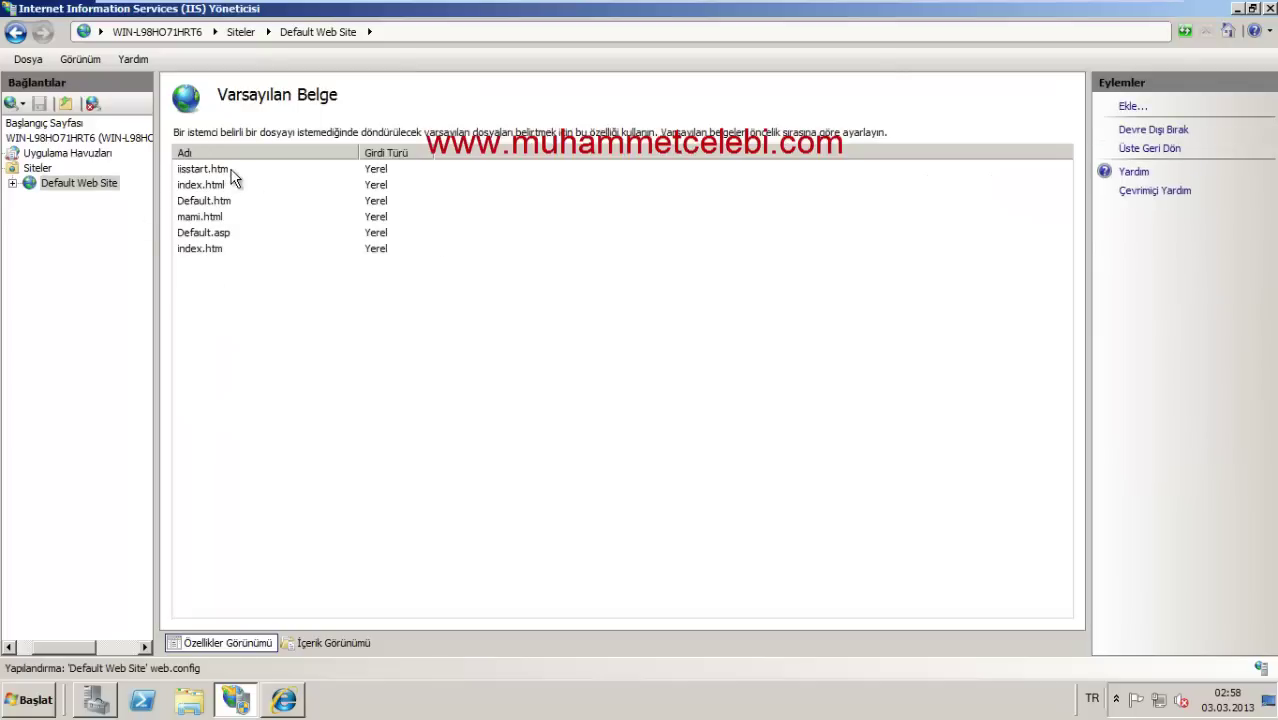
# Step: Add mku.html as a new default document for Default Web Site
pyautogui.click(248, 170)
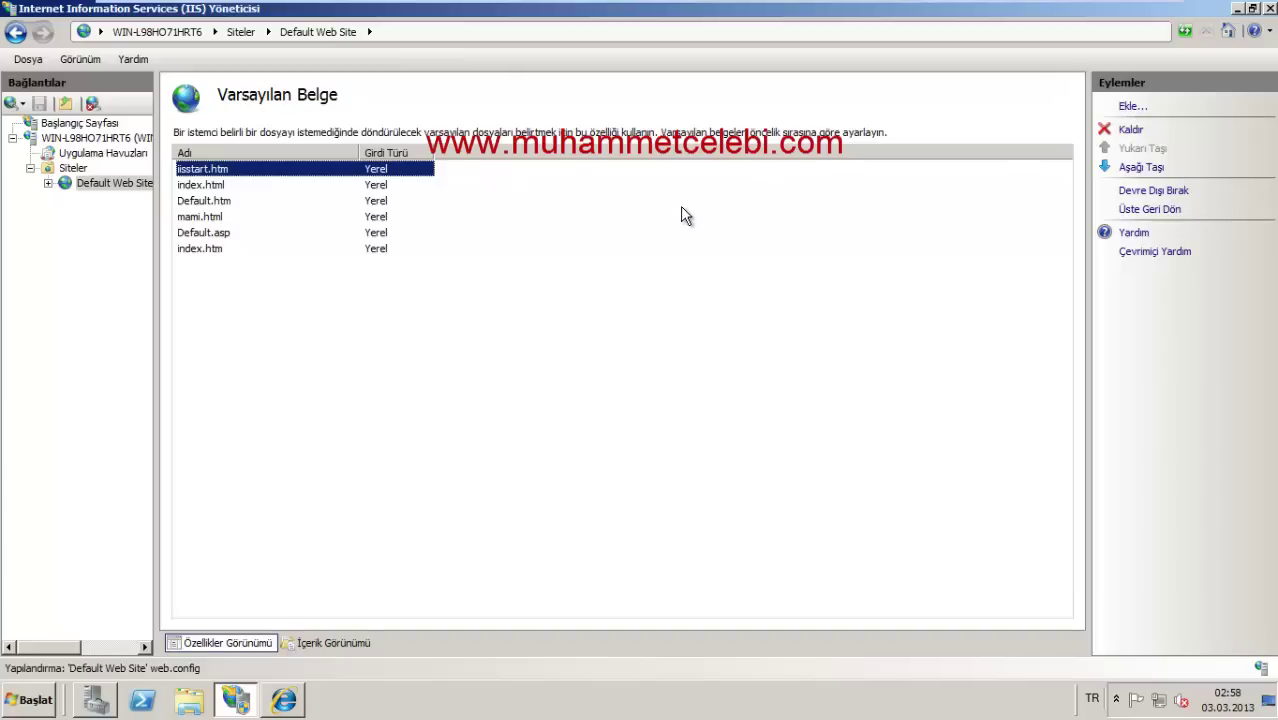
pyautogui.click(1140, 106)
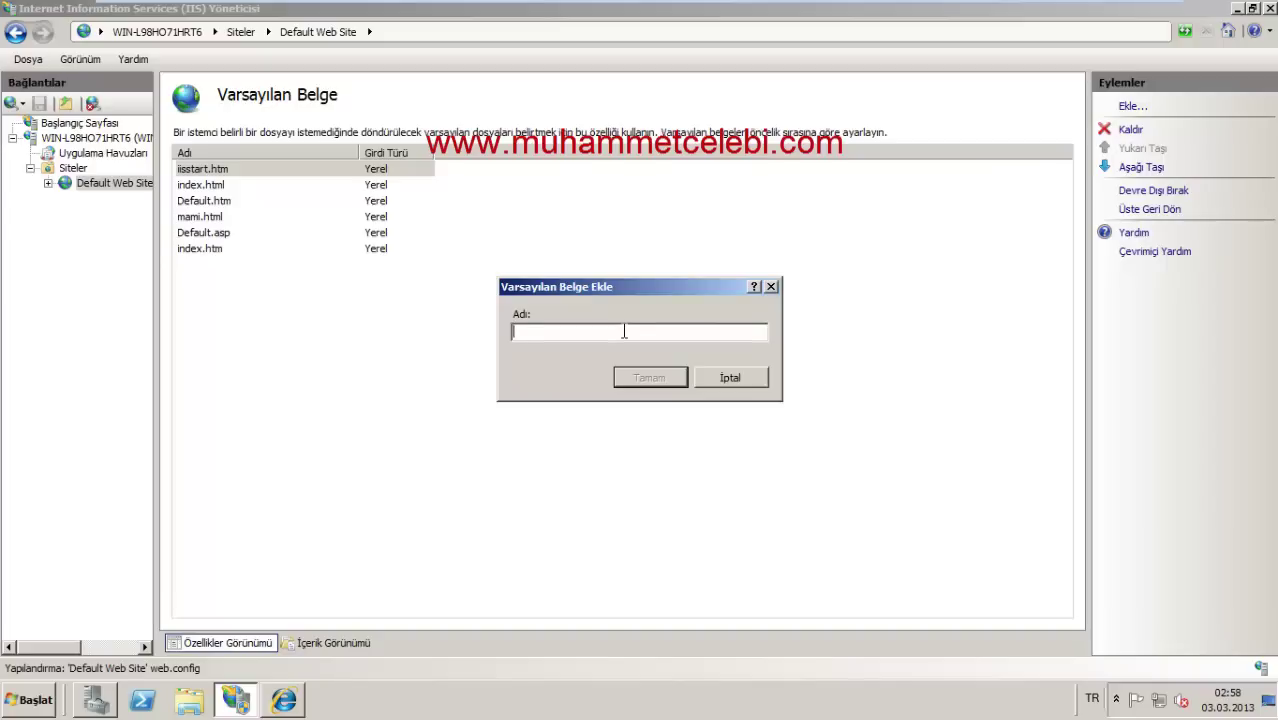
pyautogui.press('BackSpace')
pyautogui.write('mku.html')
pyautogui.click(679, 378)
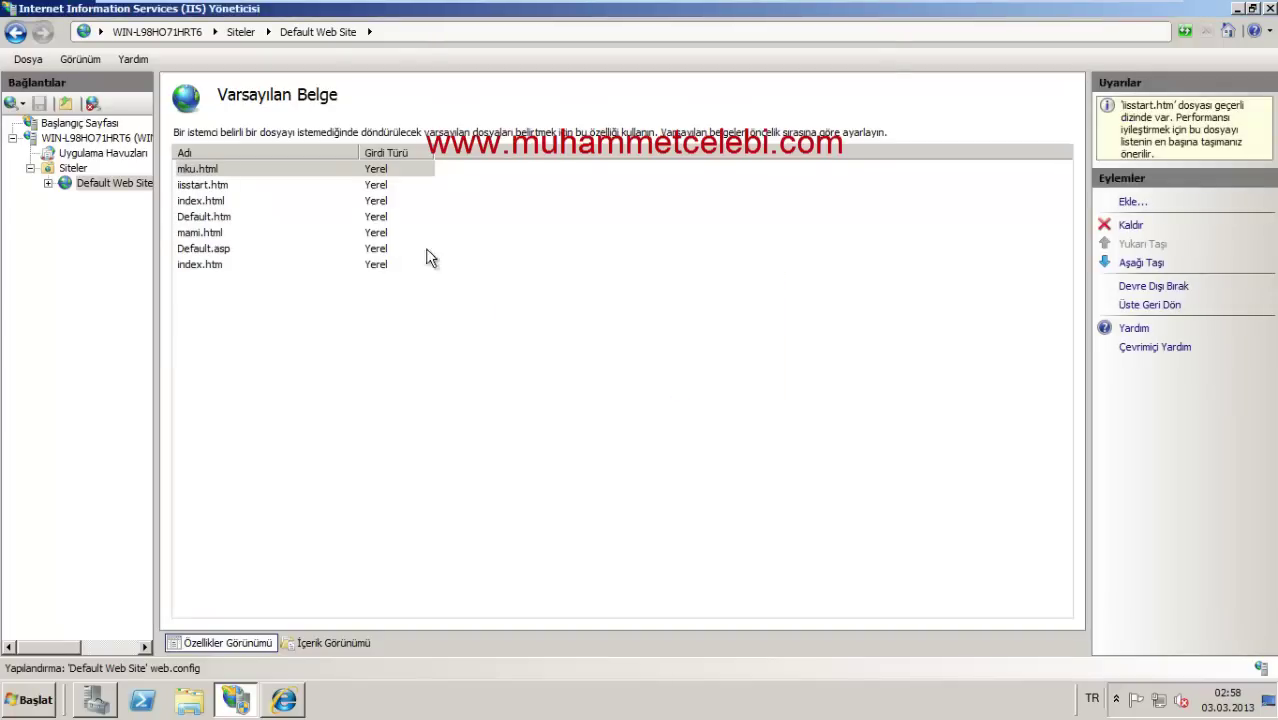
# Step: Move mku.html down one place, then back up to the top of the list
pyautogui.click(249, 172)
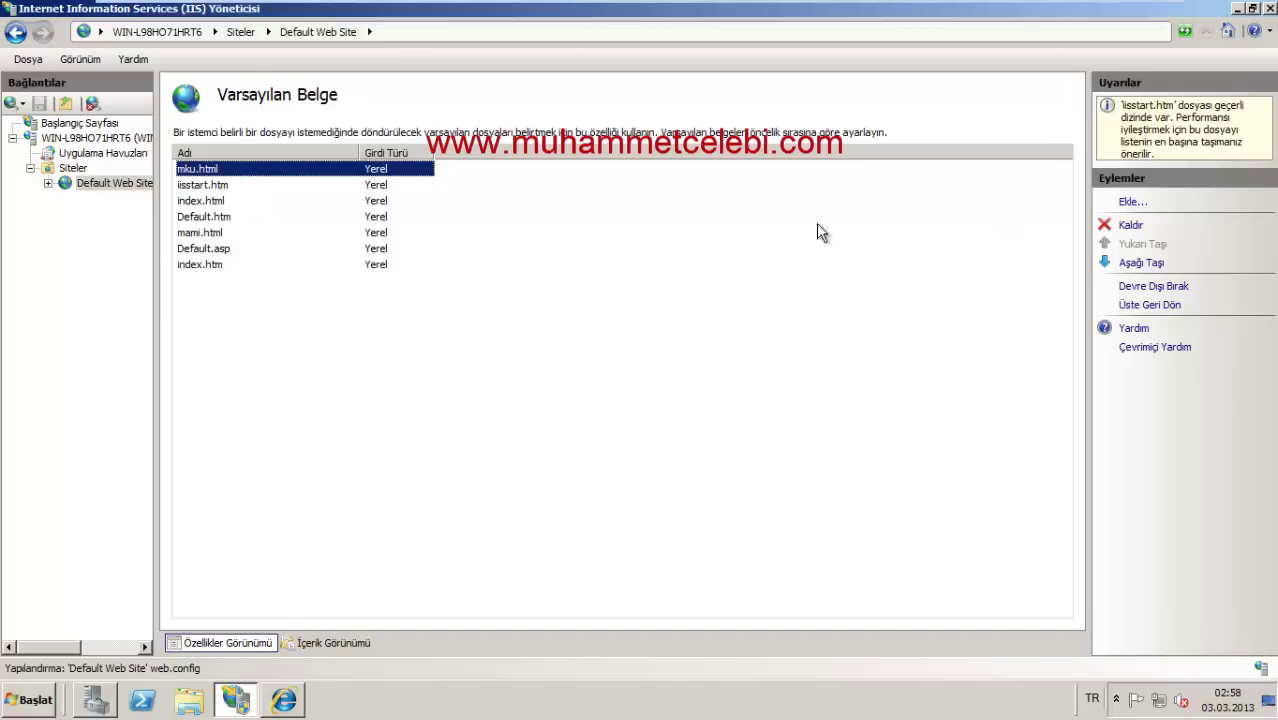
pyautogui.click(1141, 263)
pyautogui.click(618, 404)
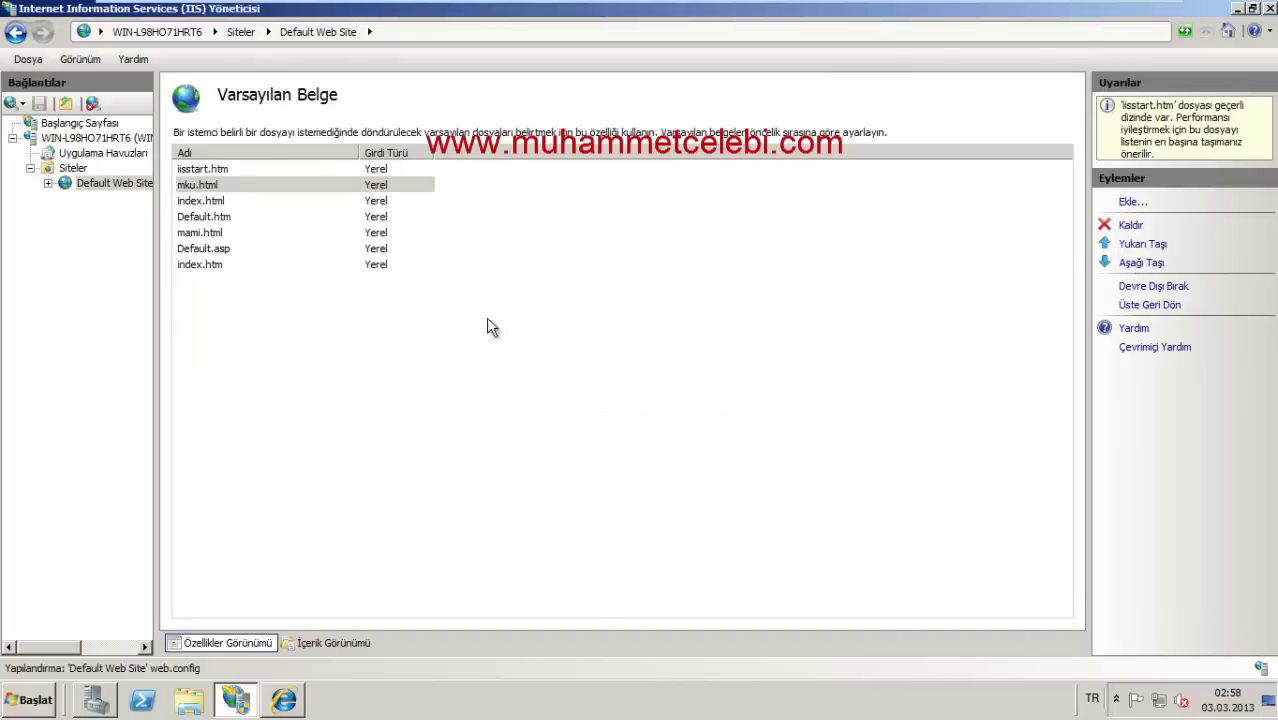
pyautogui.click(205, 170)
pyautogui.click(211, 186)
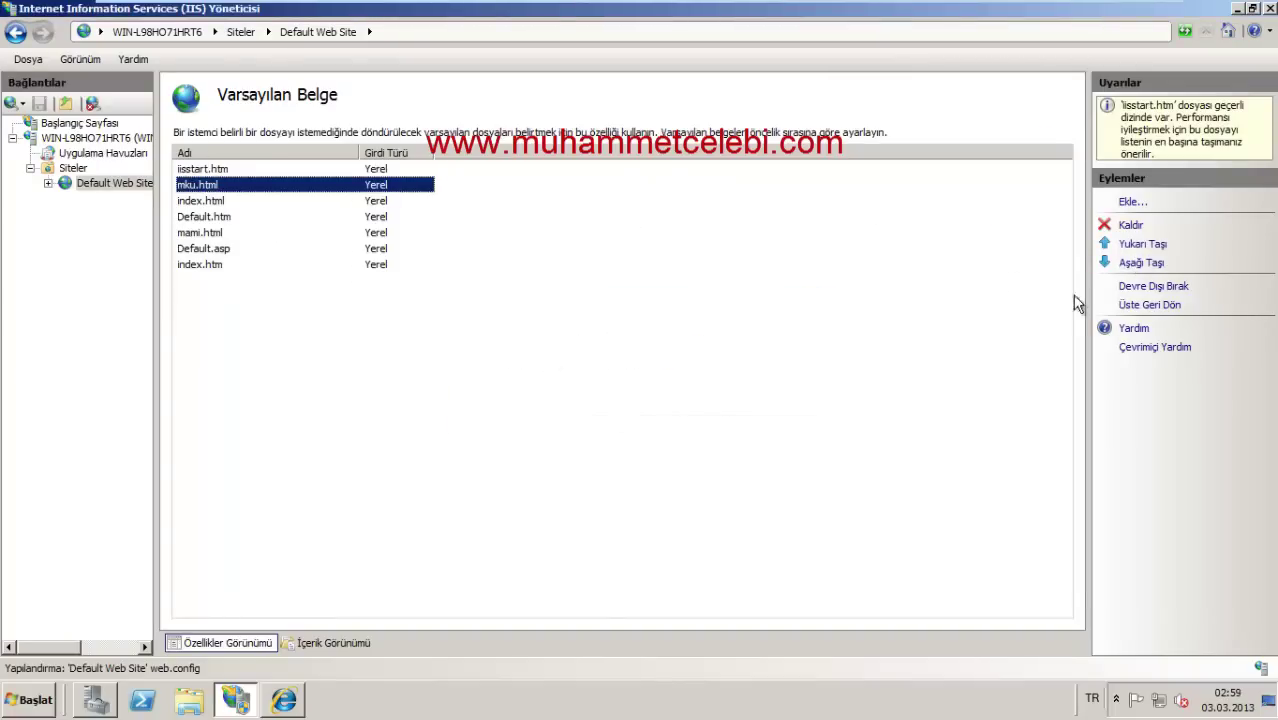
pyautogui.click(1142, 245)
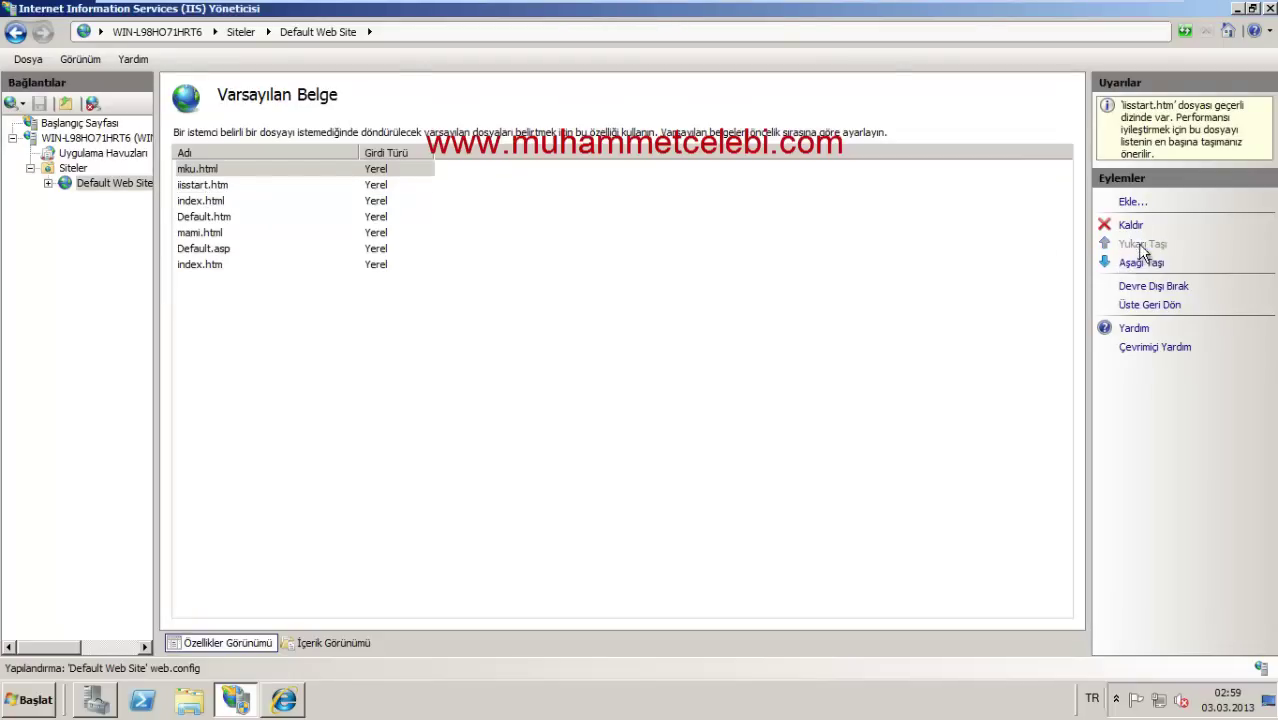
pyautogui.click(322, 170)
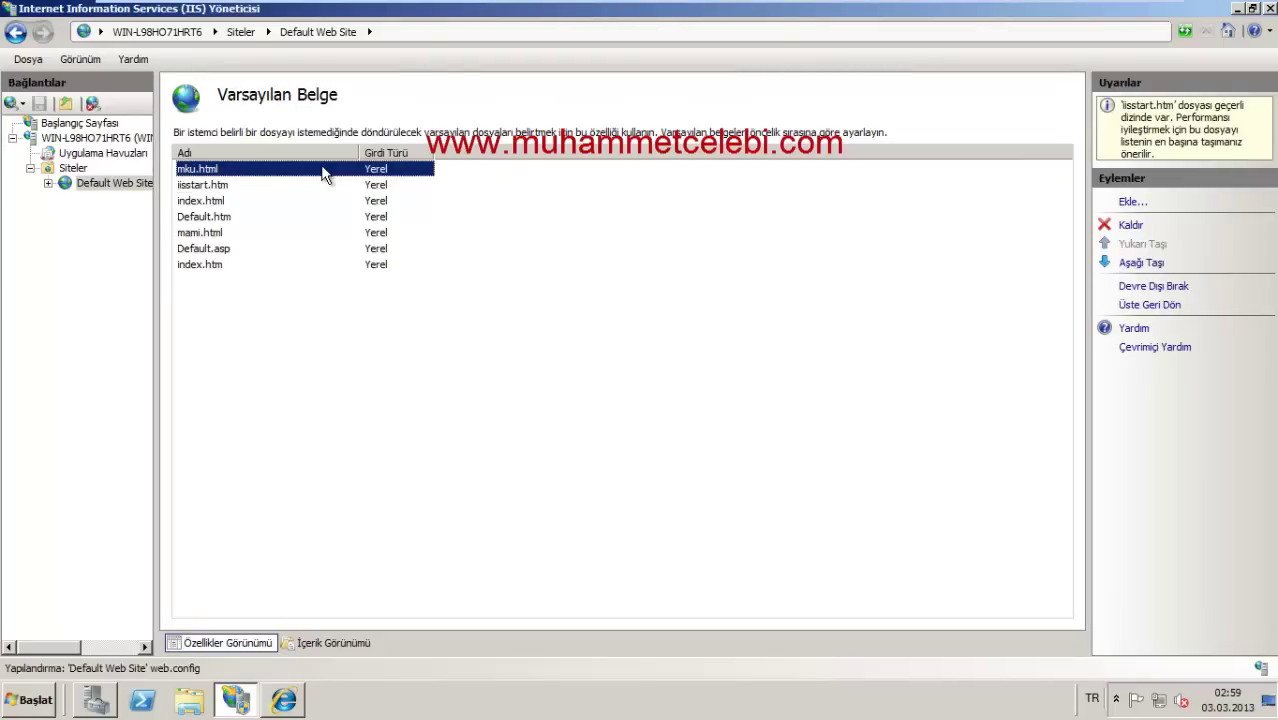
pyautogui.click(118, 190)
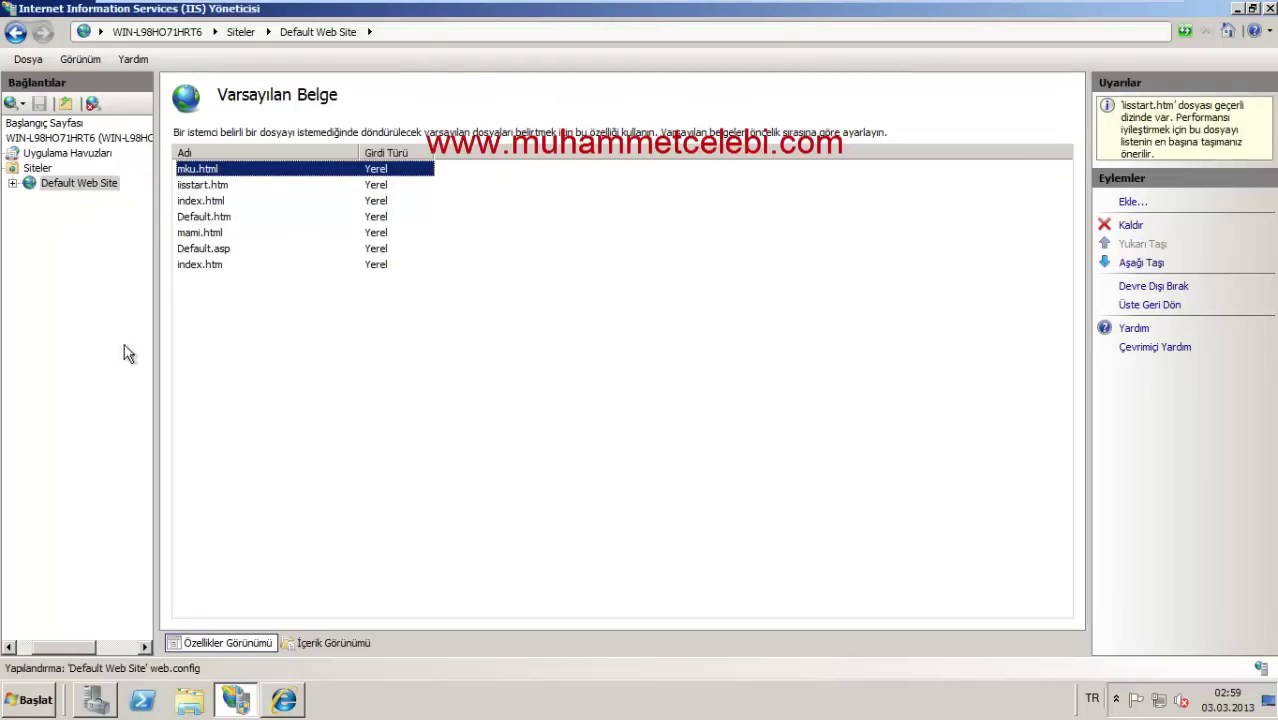
pyautogui.click(7, 647)
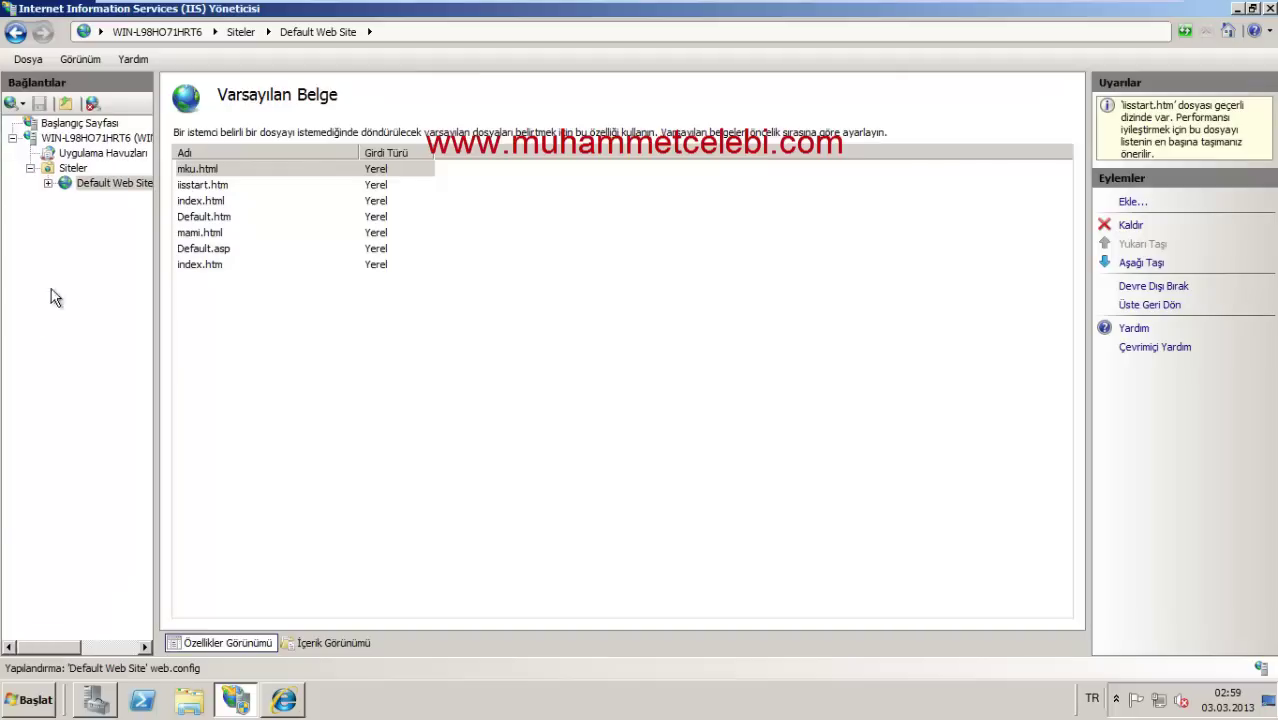
pyautogui.click(22, 702)
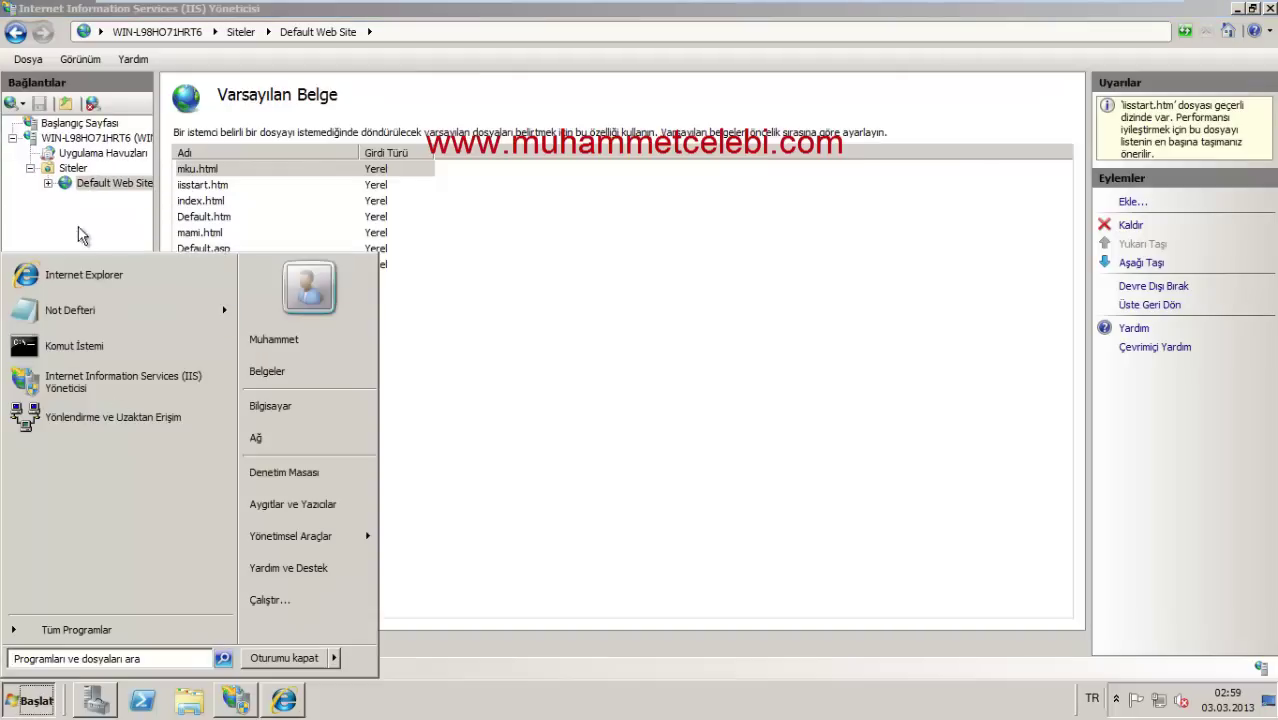
# Step: Open C:\inetpub\wwwroot from Computer and bring up the New item menu there
pyautogui.click(90, 183)
pyautogui.rightClick(95, 183)
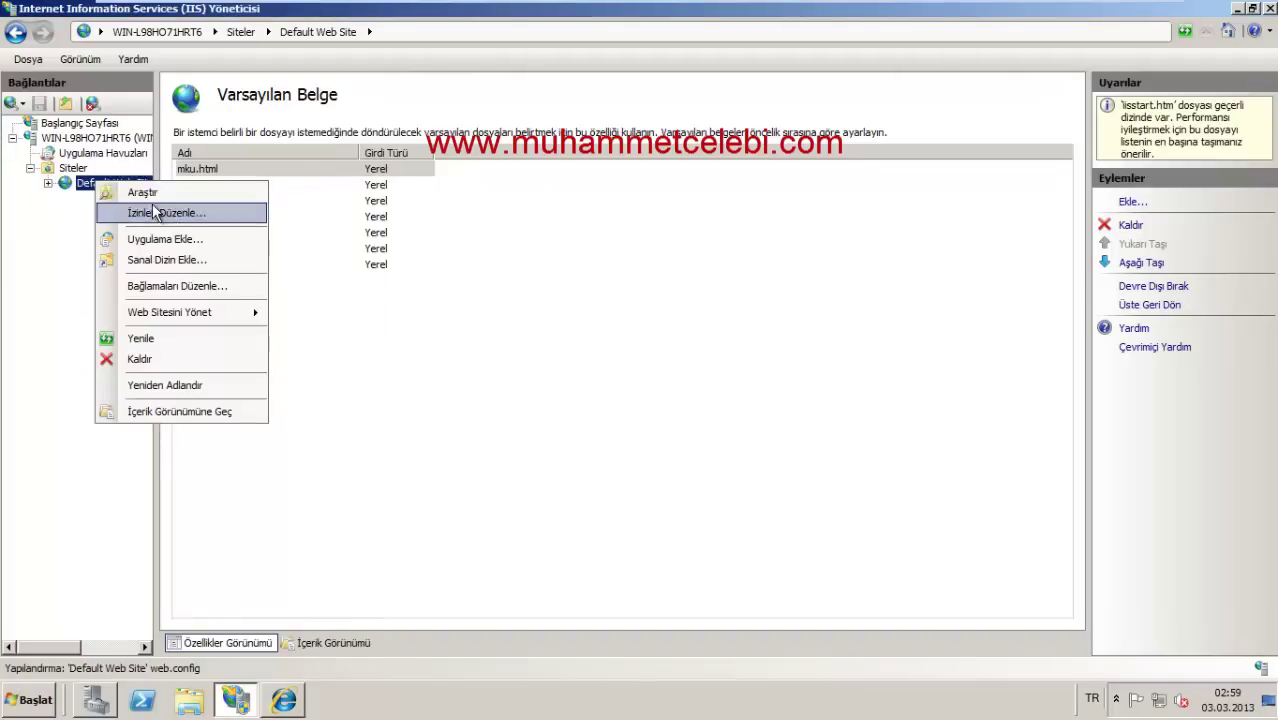
pyautogui.click(22, 702)
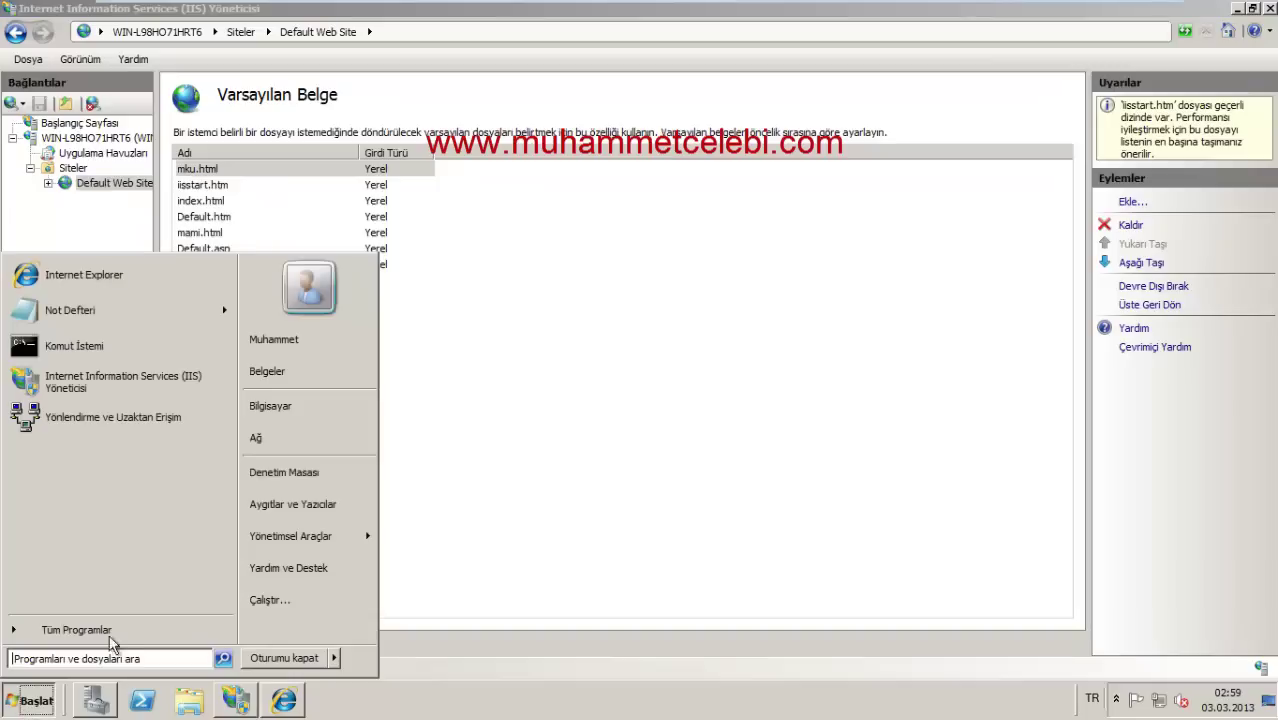
pyautogui.click(305, 418)
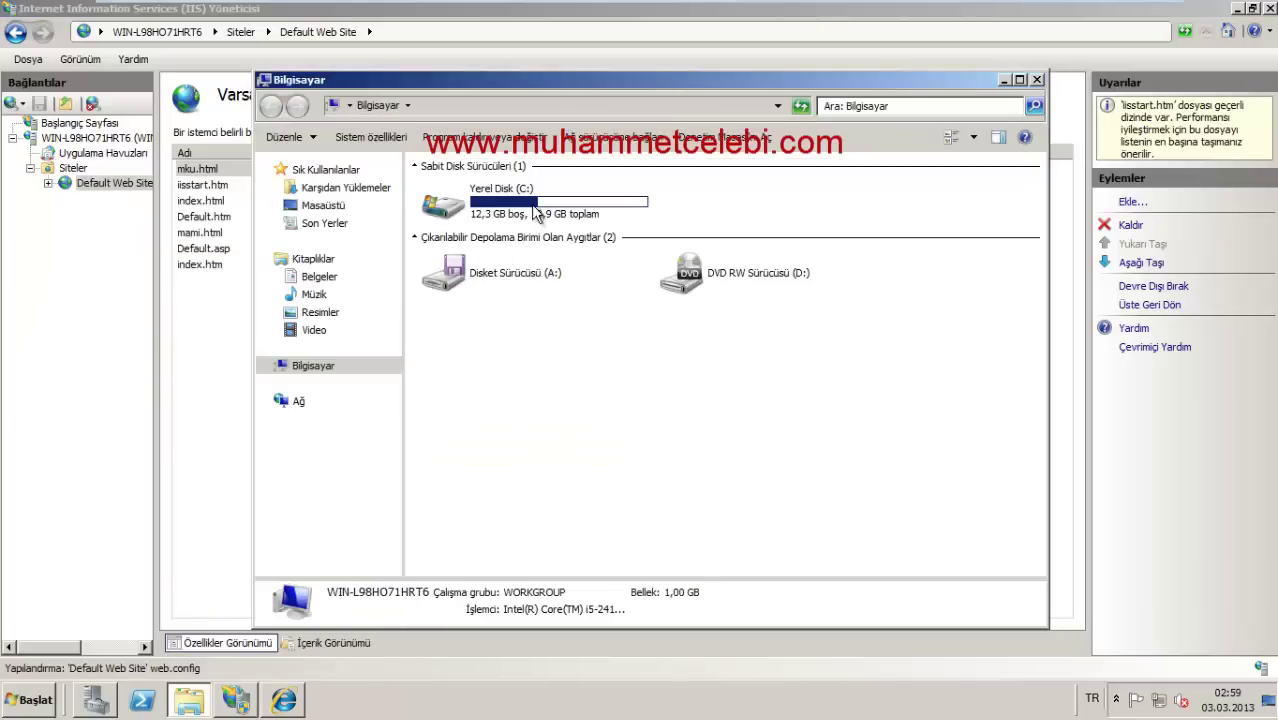
pyautogui.doubleClick(531, 211)
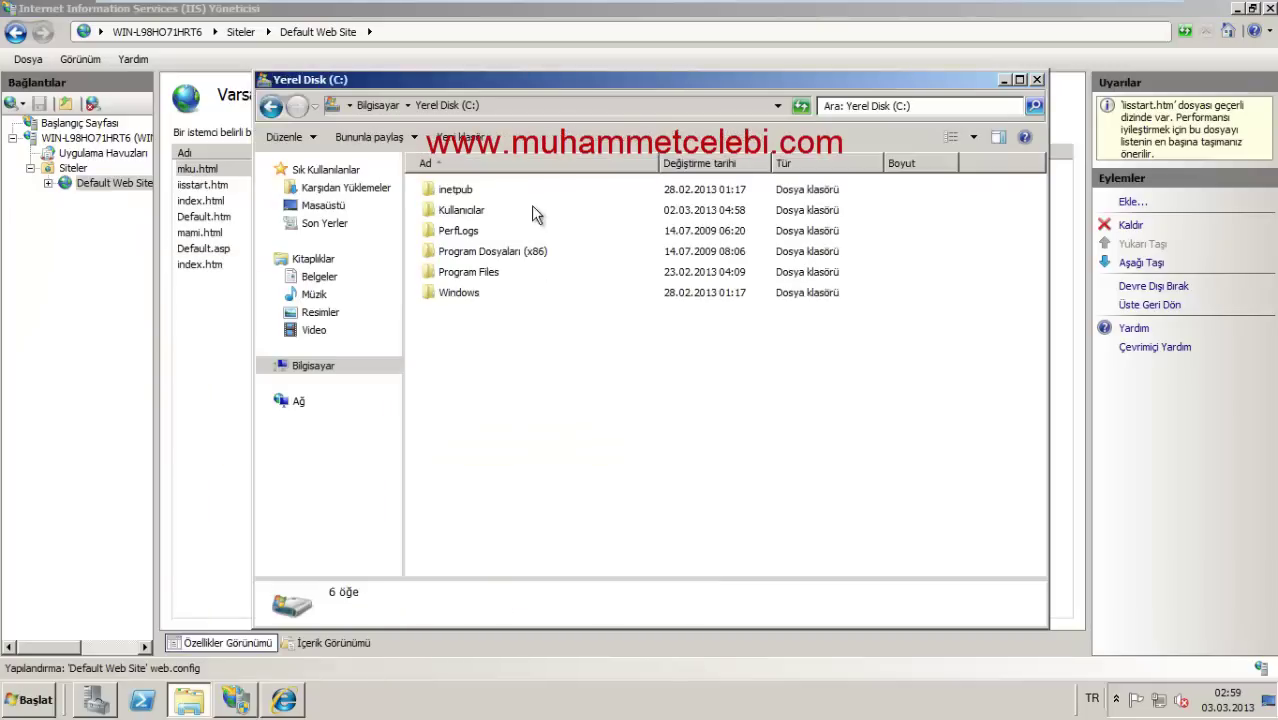
pyautogui.doubleClick(476, 190)
pyautogui.doubleClick(459, 272)
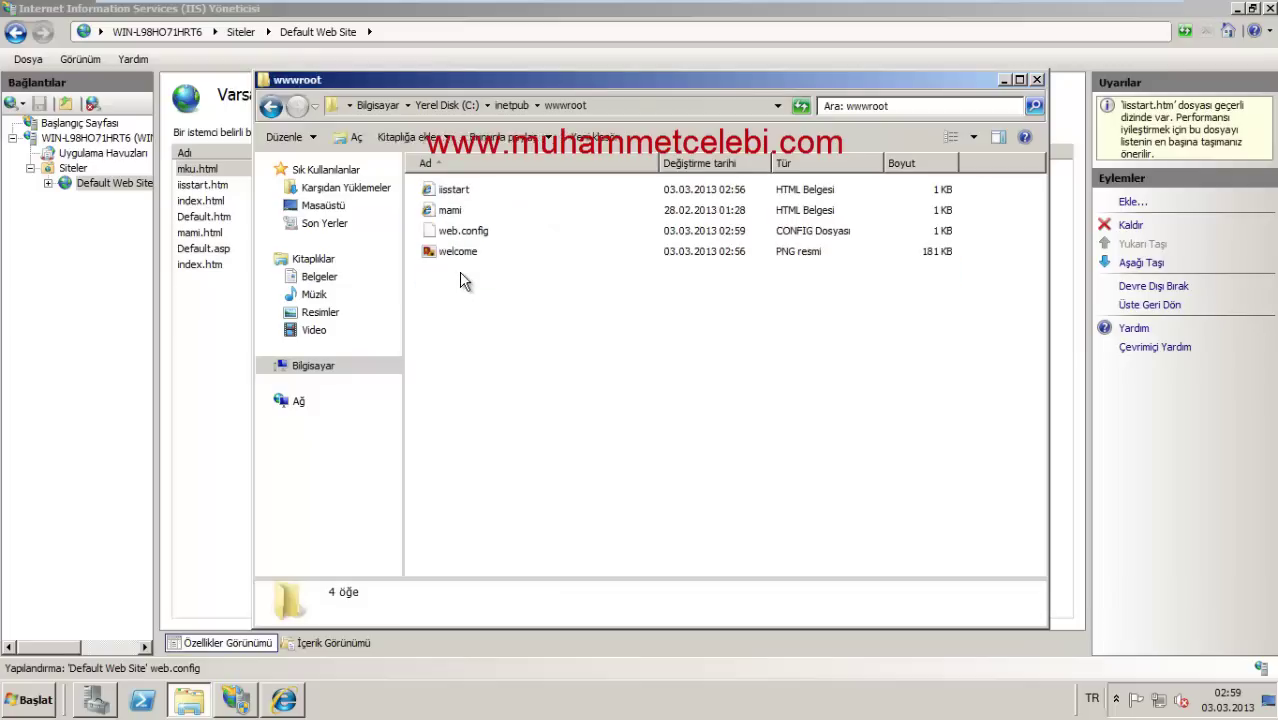
pyautogui.rightClick(457, 330)
pyautogui.moveTo(500, 502)
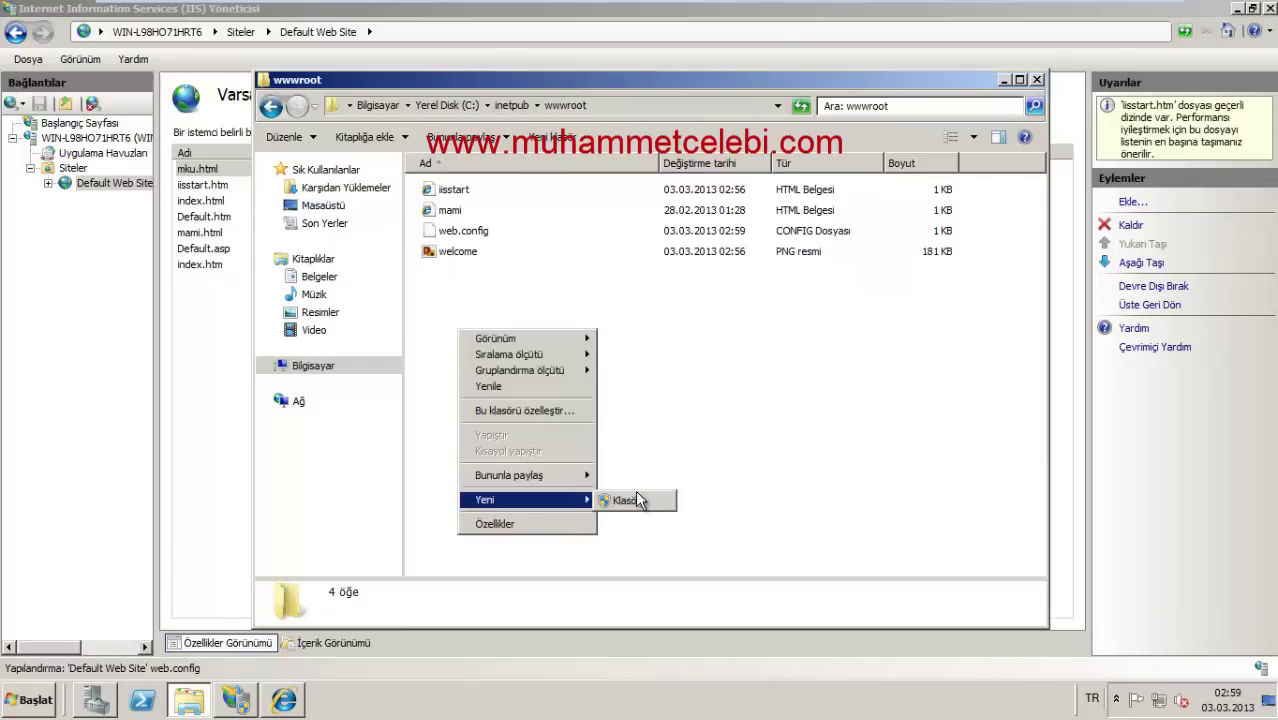
# Step: Open the desktop Yeni Metin Belgesi in Notepad and start Save As
pyautogui.click(1268, 703)
pyautogui.doubleClick(594, 434)
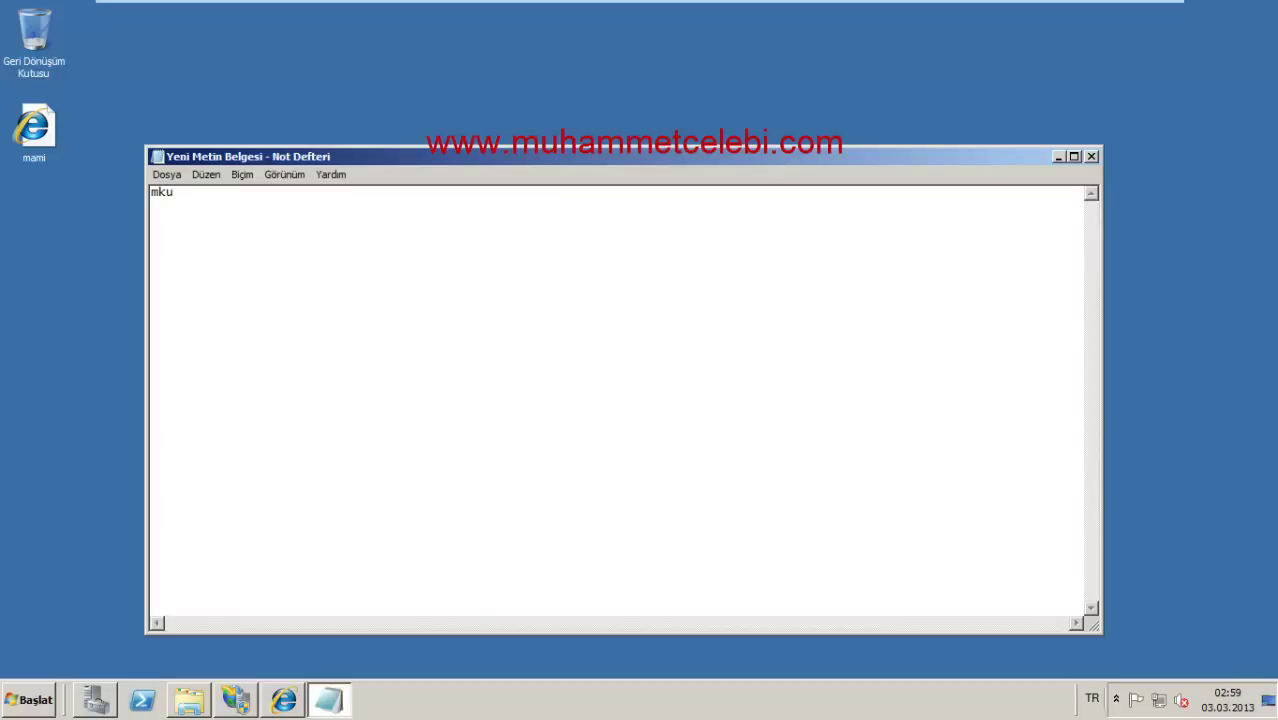
pyautogui.click(151, 174)
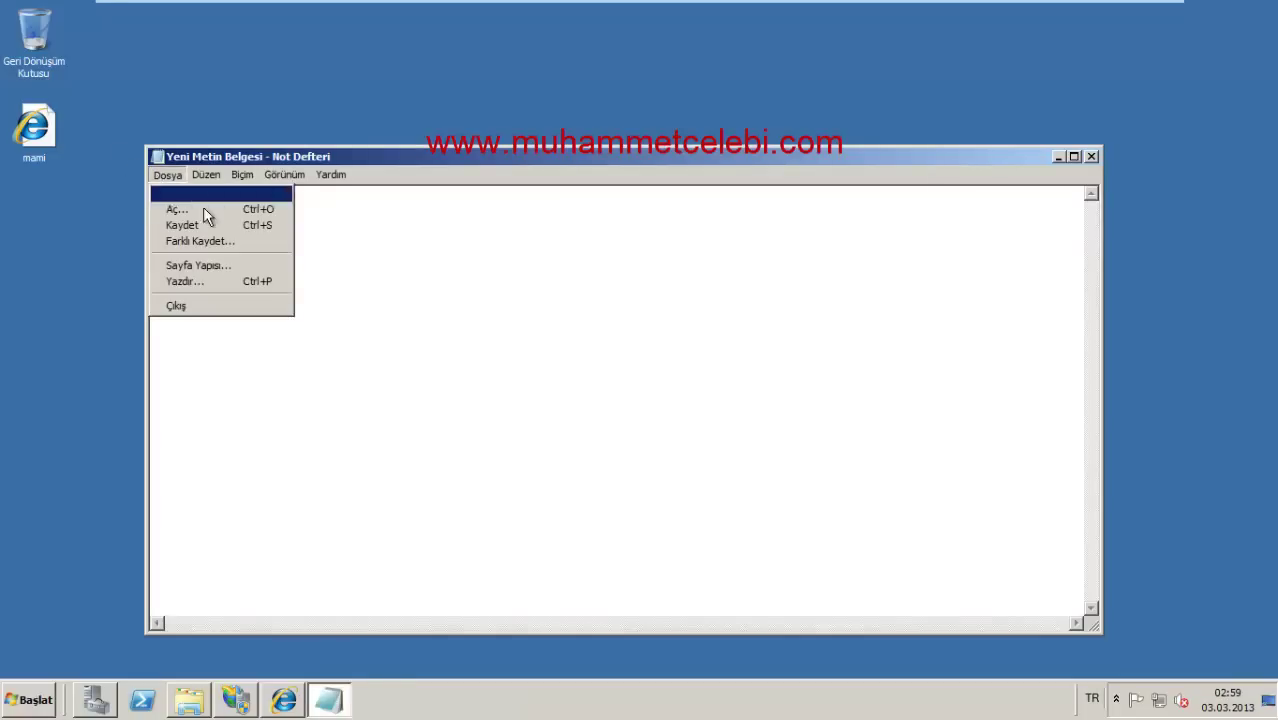
pyautogui.click(220, 243)
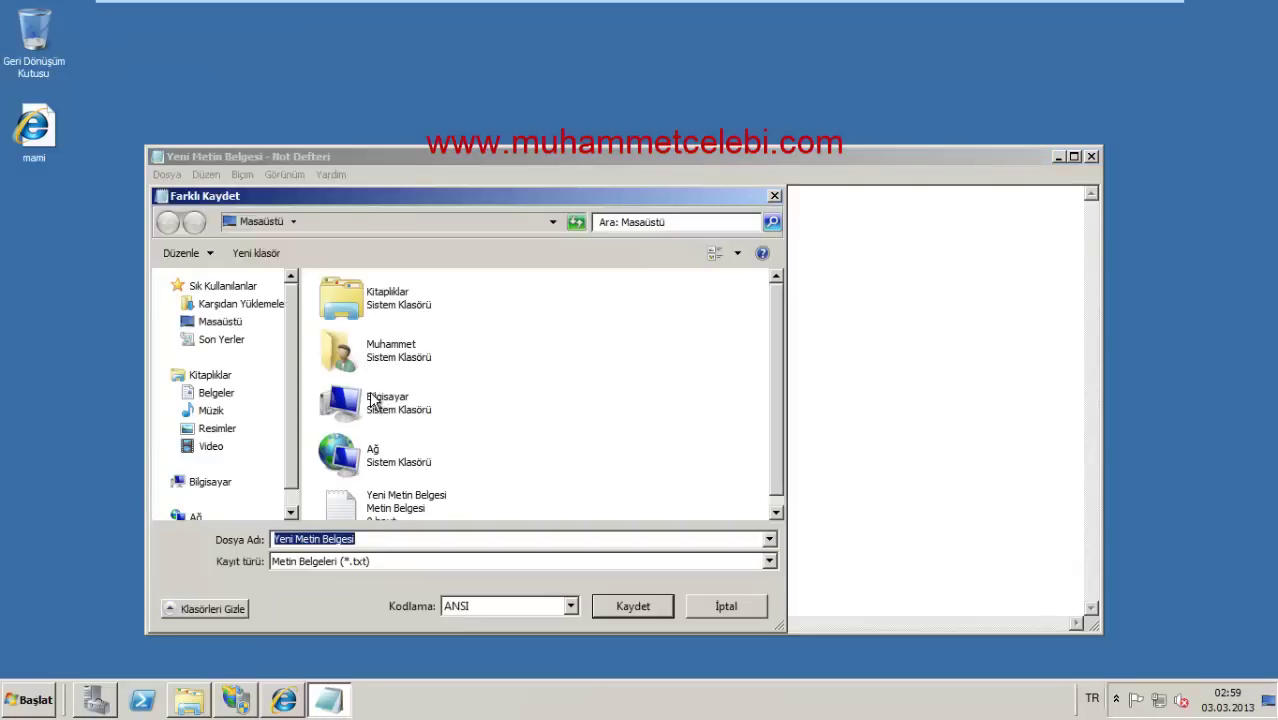
# Step: Try saving it into C:\inetpub\wwwroot as mku.html (All Files), then cancel after the refusal
pyautogui.doubleClick(371, 396)
pyautogui.doubleClick(412, 330)
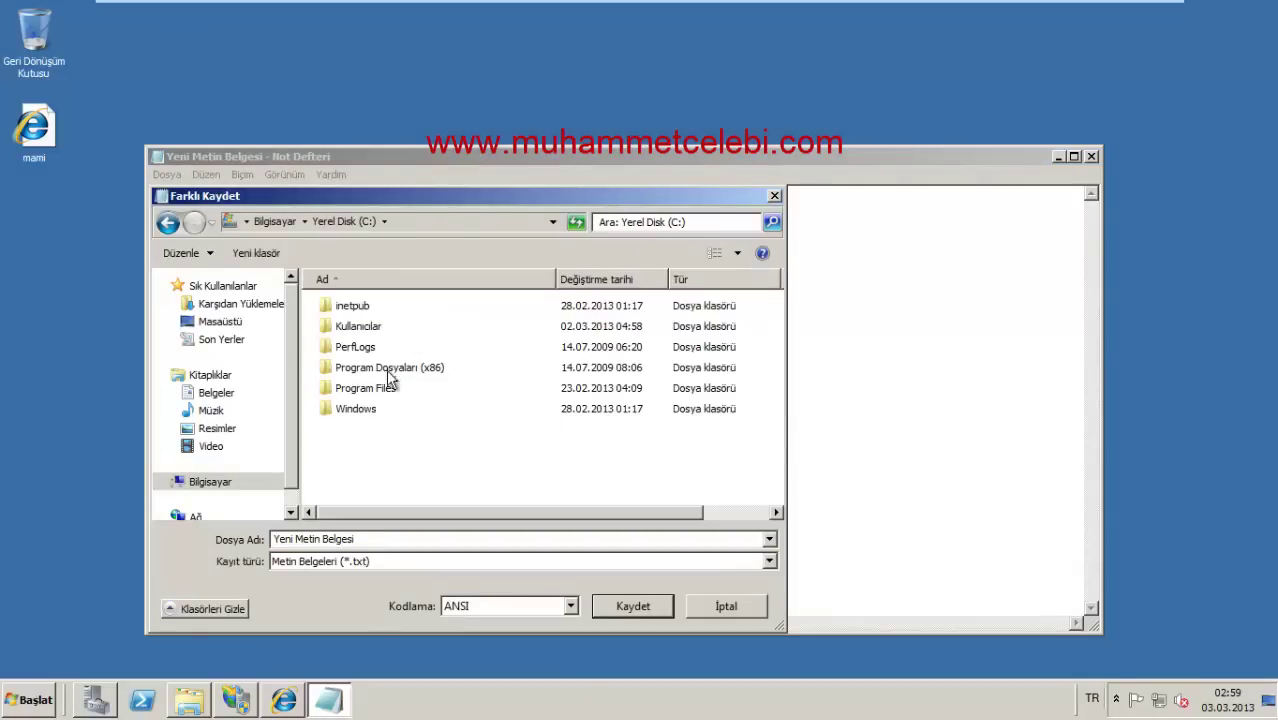
pyautogui.doubleClick(370, 318)
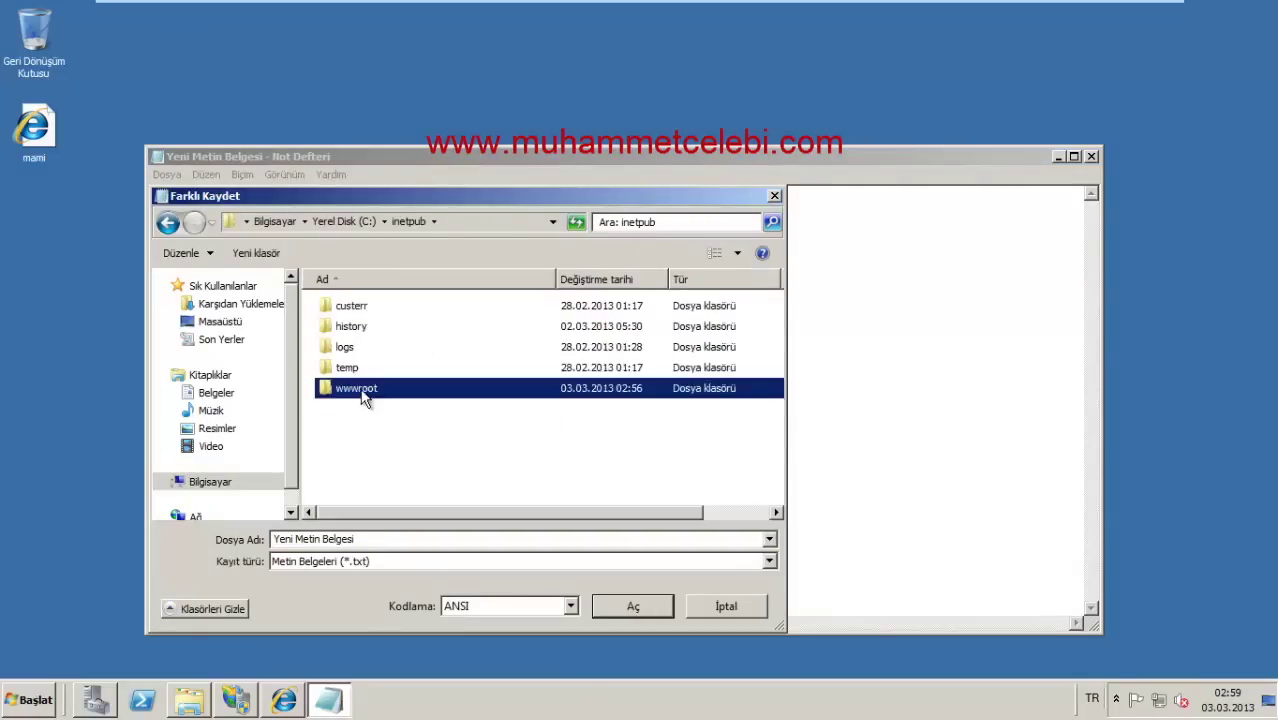
pyautogui.doubleClick(362, 389)
pyautogui.click(378, 542)
pyautogui.write('mku.html')
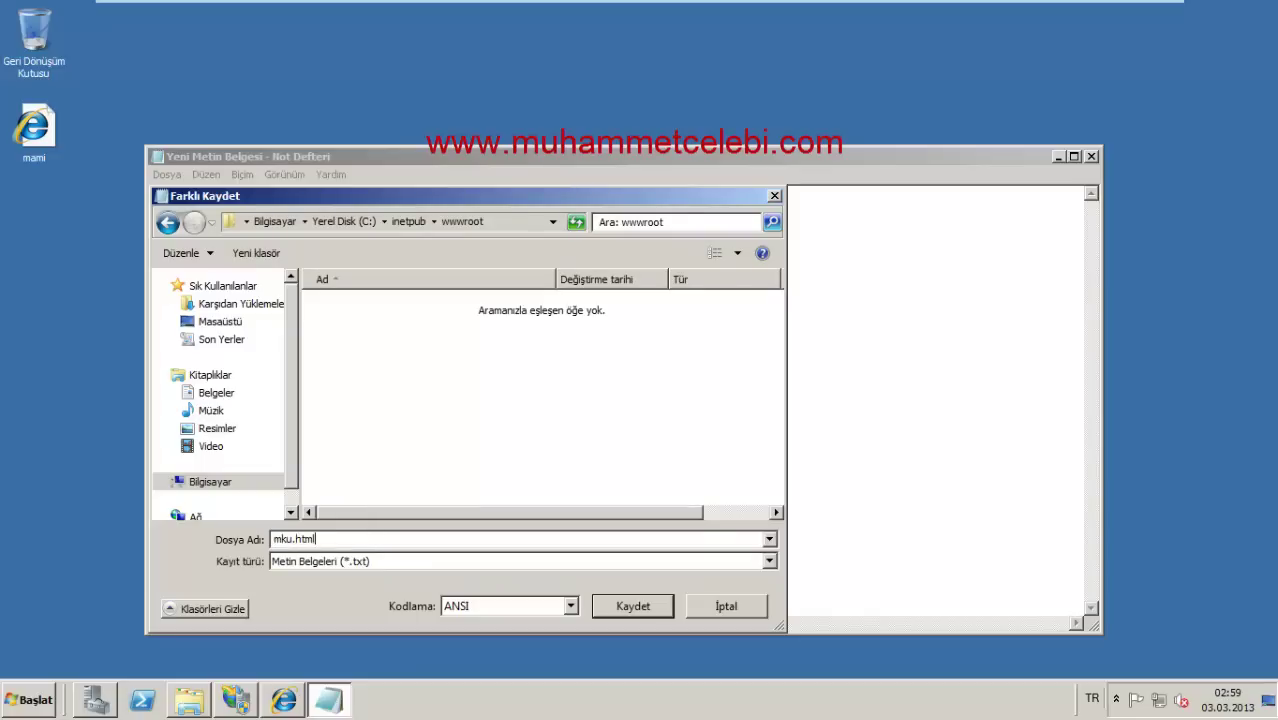
pyautogui.click(357, 561)
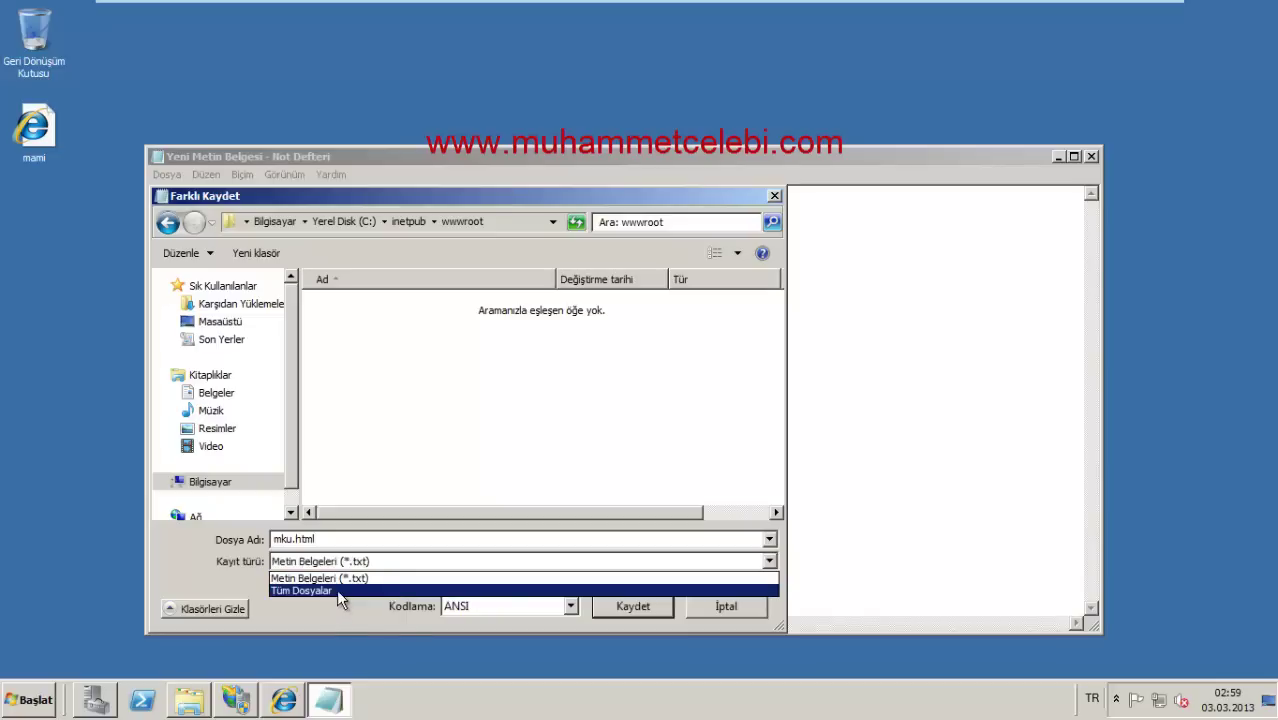
pyautogui.click(336, 590)
pyautogui.click(613, 607)
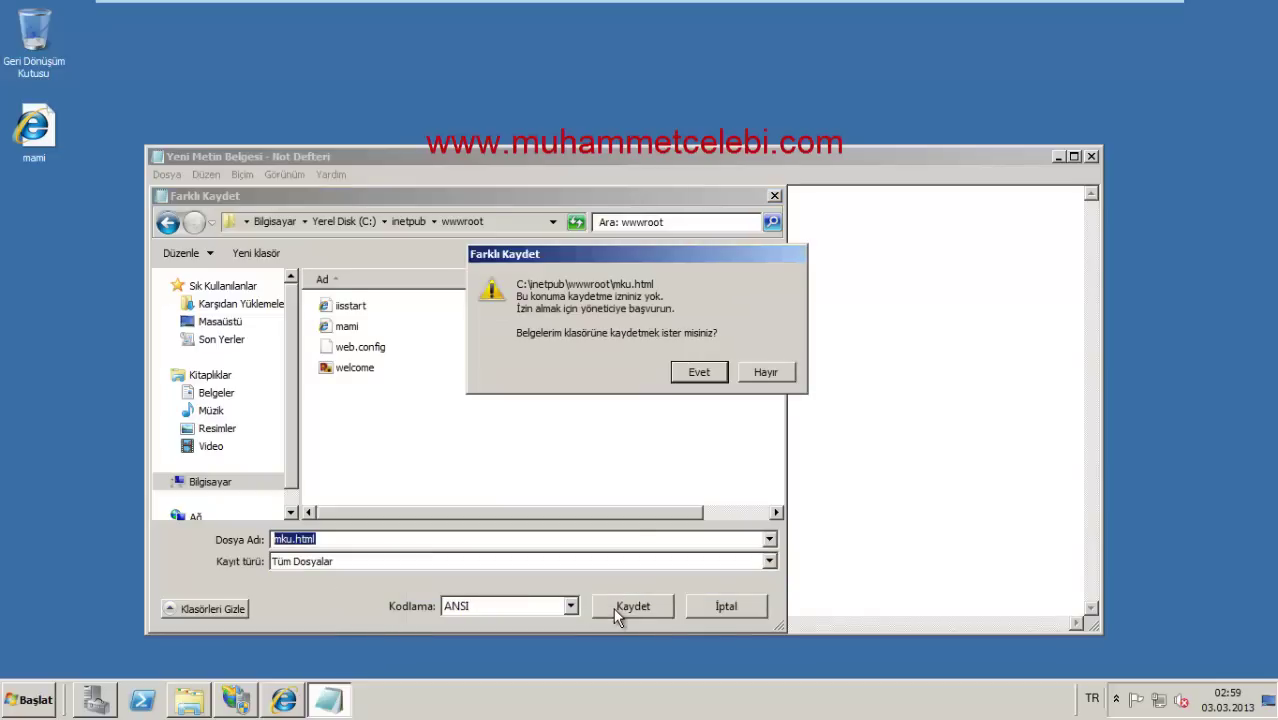
pyautogui.click(706, 369)
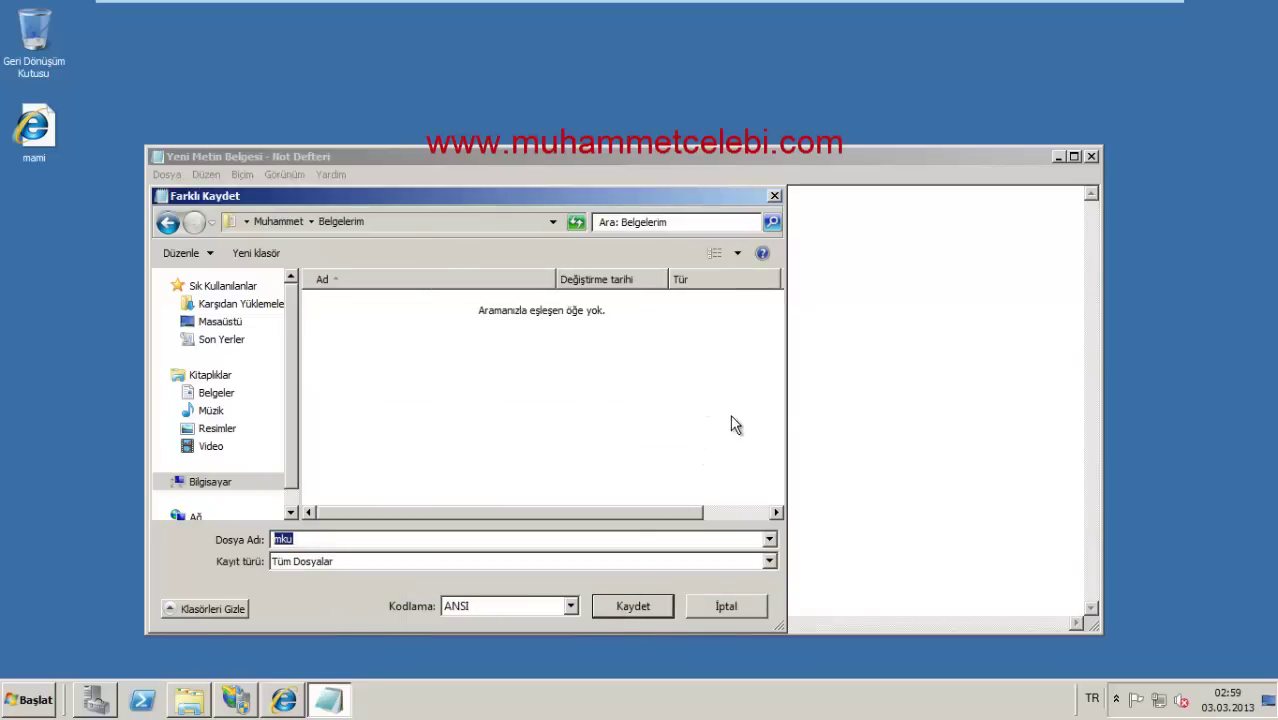
pyautogui.click(731, 610)
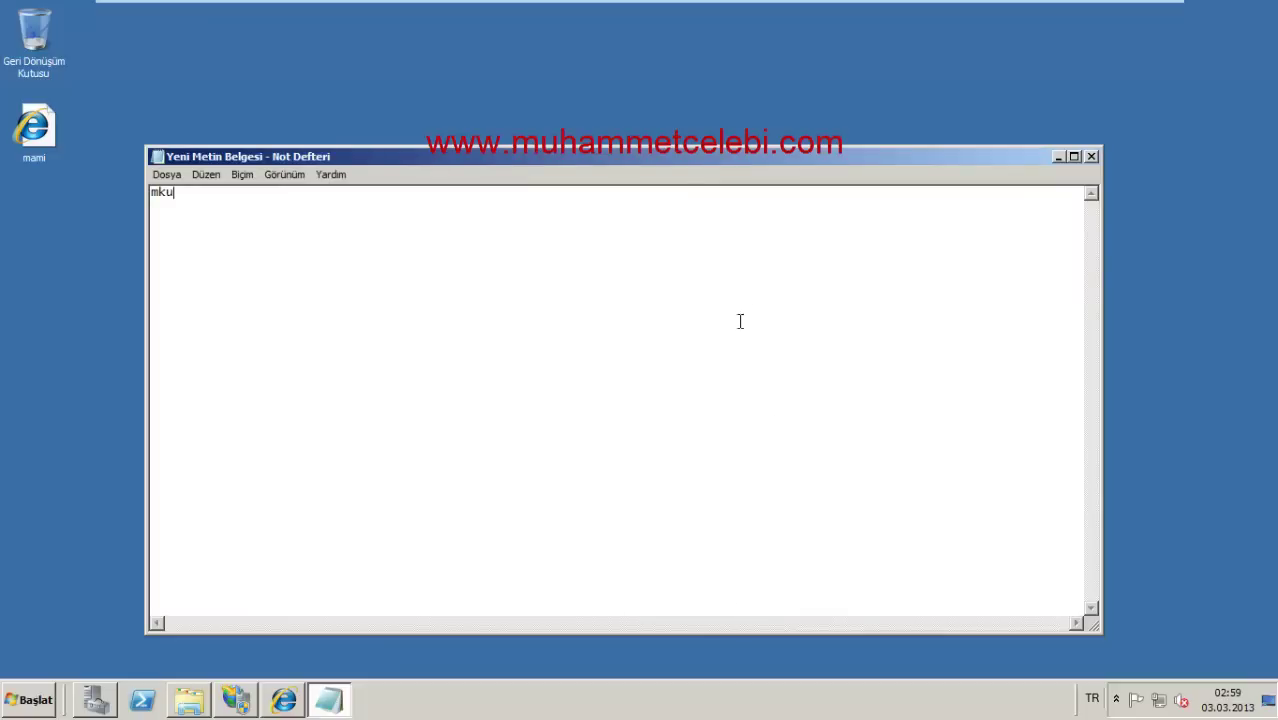
# Step: Keep the note open in Notepad and close the wwwroot folder window
pyautogui.click(1091, 157)
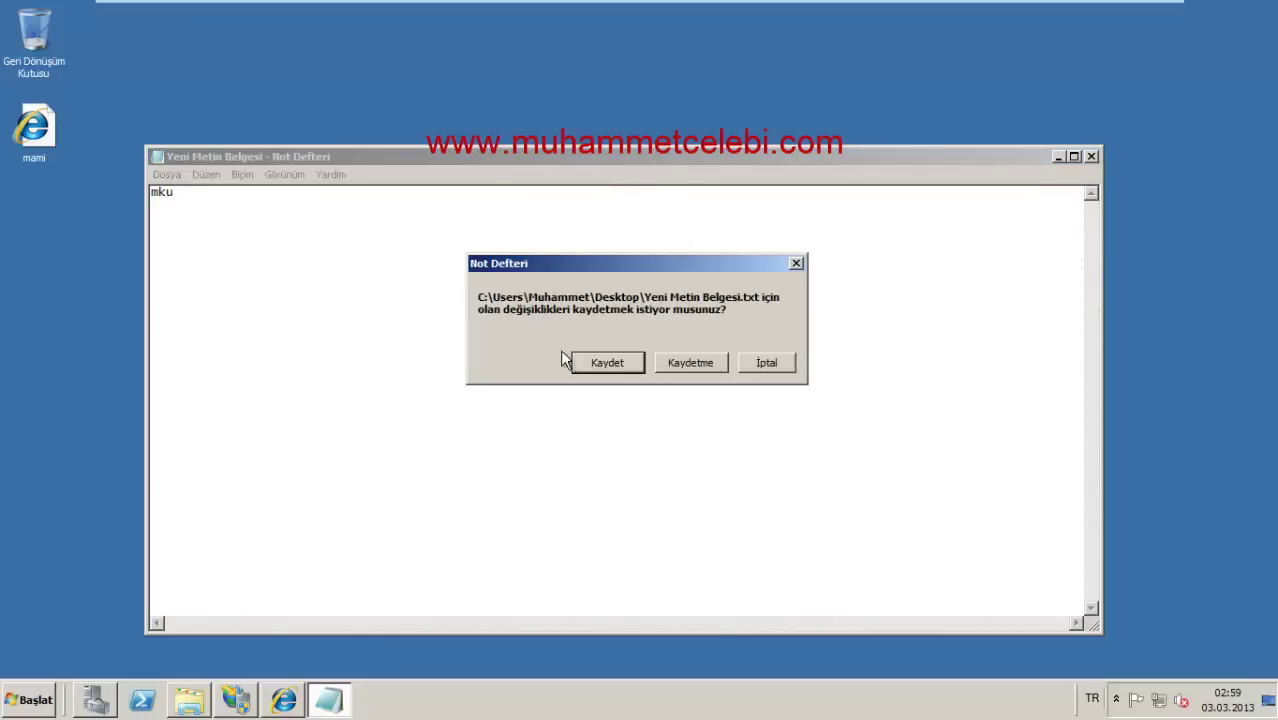
pyautogui.click(747, 364)
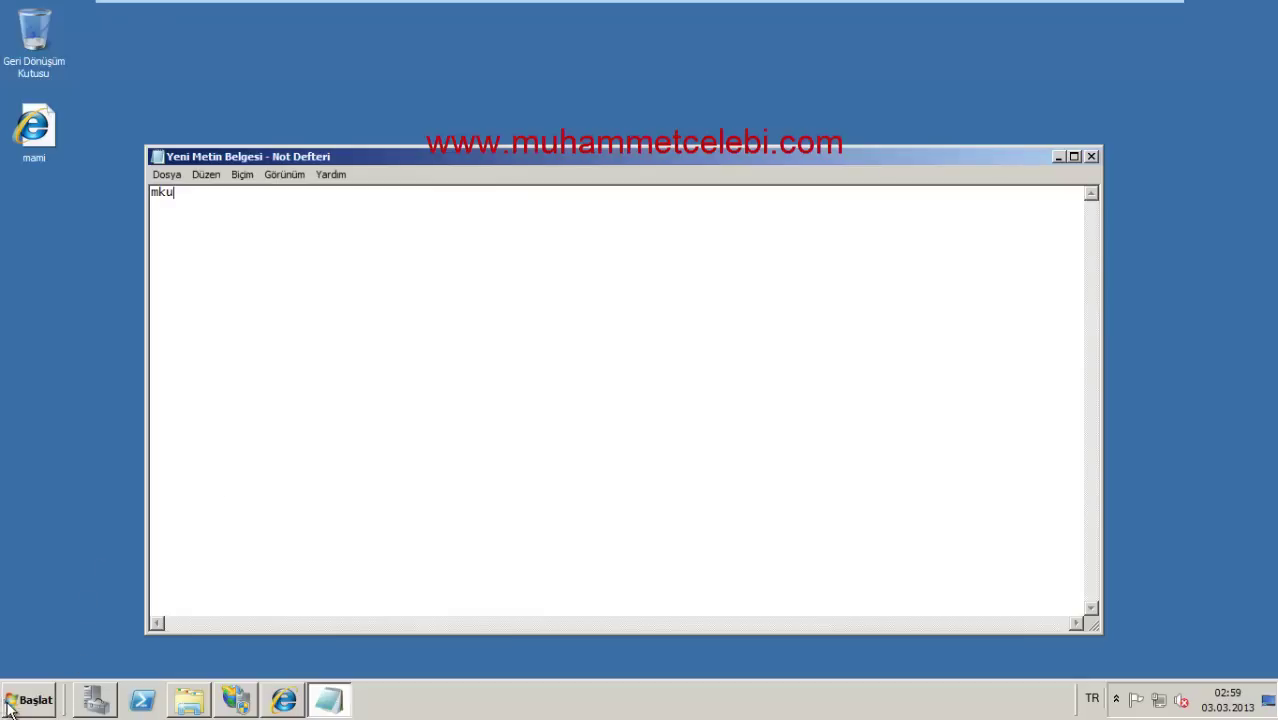
pyautogui.click(186, 704)
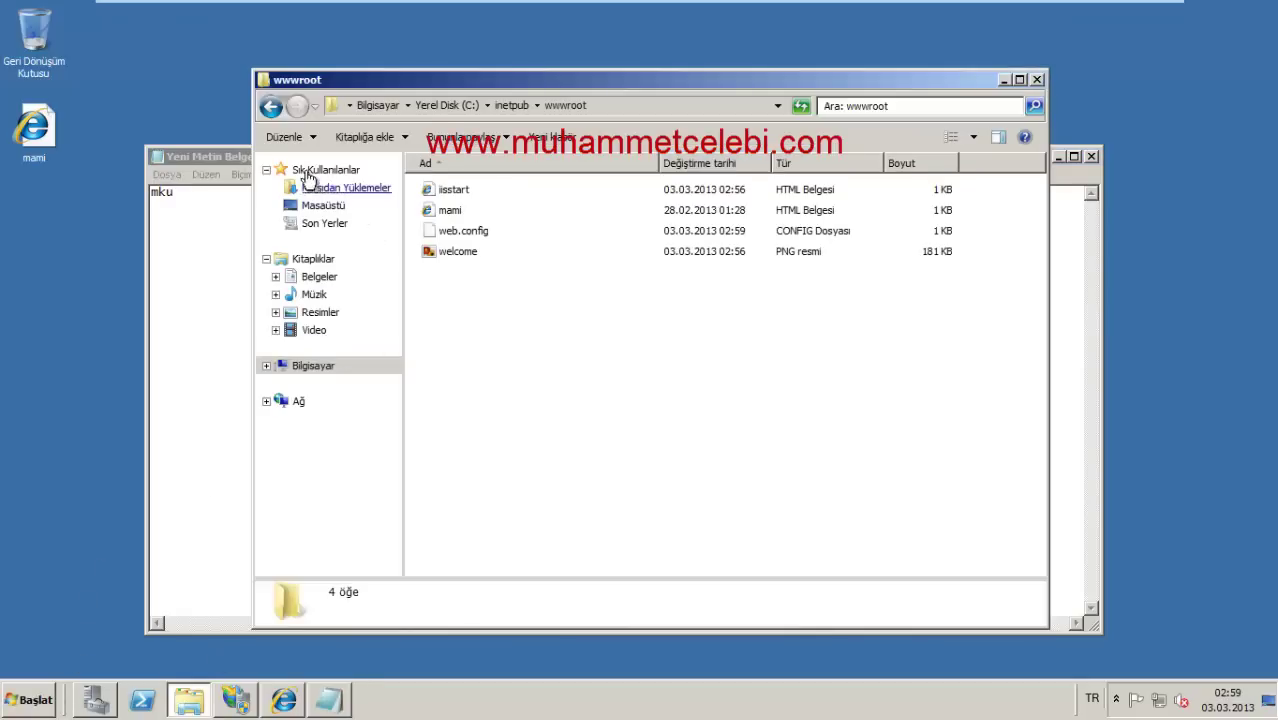
pyautogui.click(1037, 80)
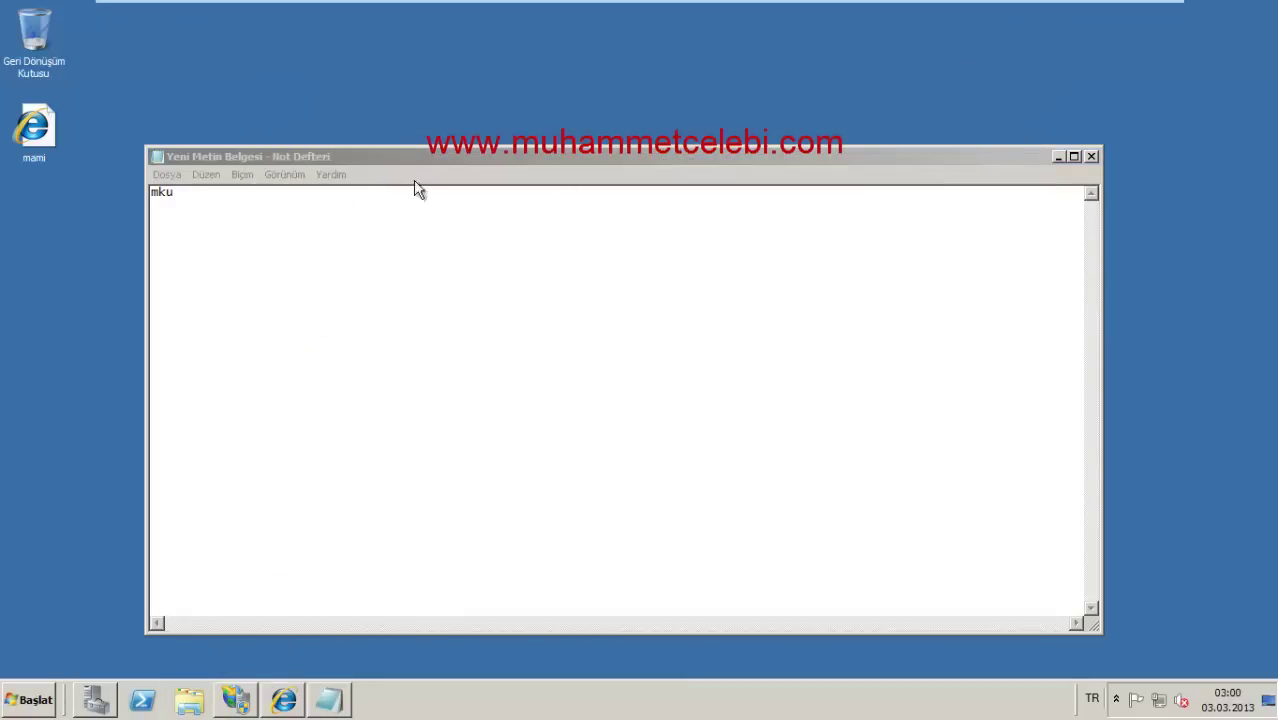
# Step: Save the note on the desktop as mku.html with the All Files type
pyautogui.click(167, 176)
pyautogui.click(354, 246)
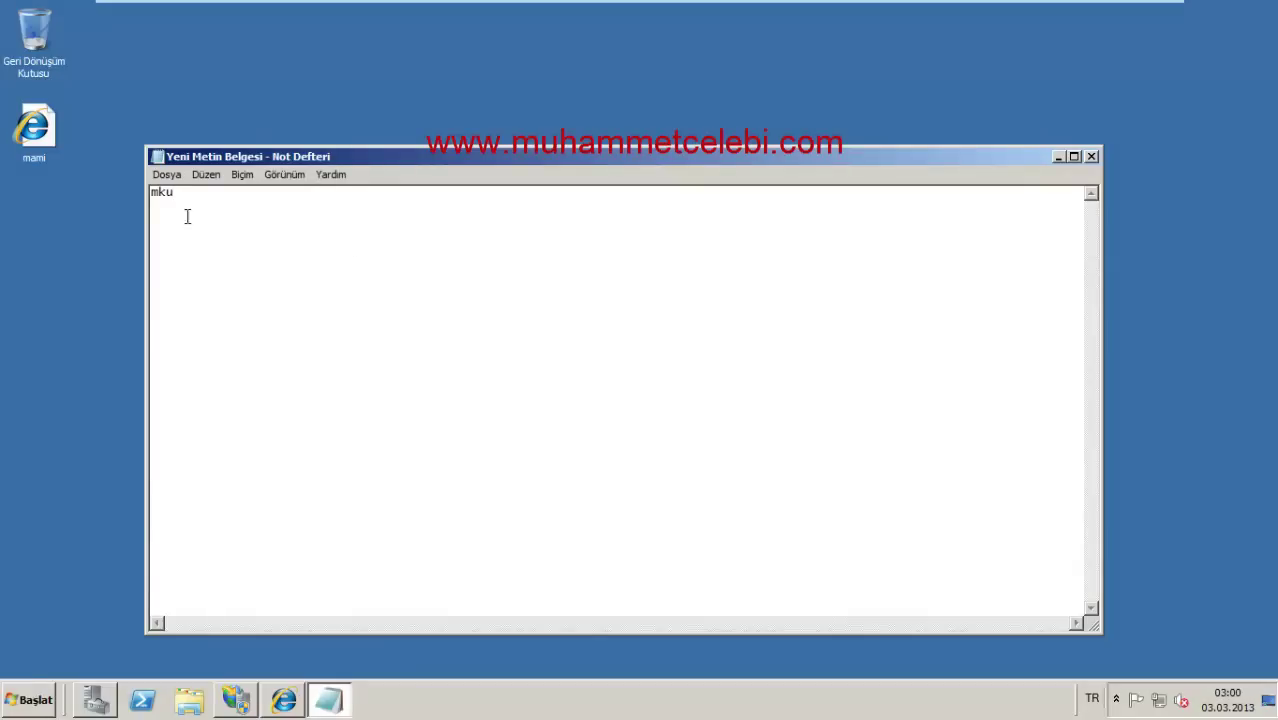
pyautogui.click(167, 175)
pyautogui.click(208, 240)
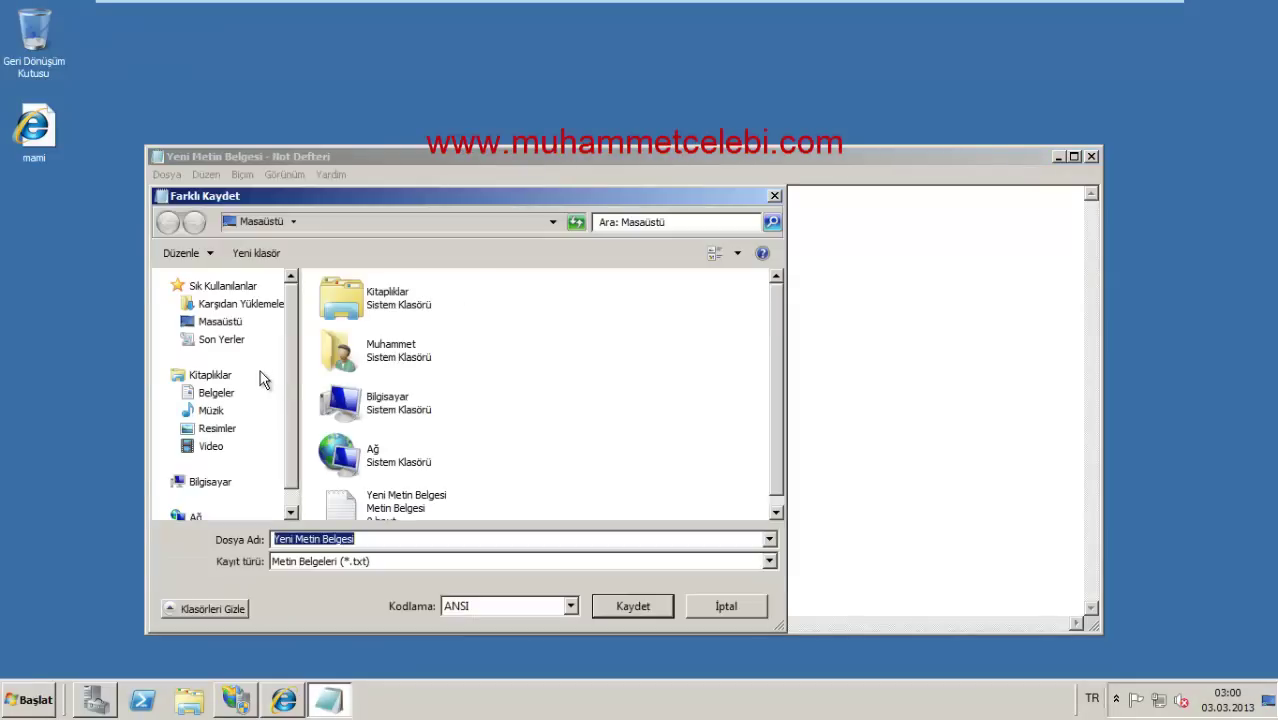
pyautogui.write('mku.html')
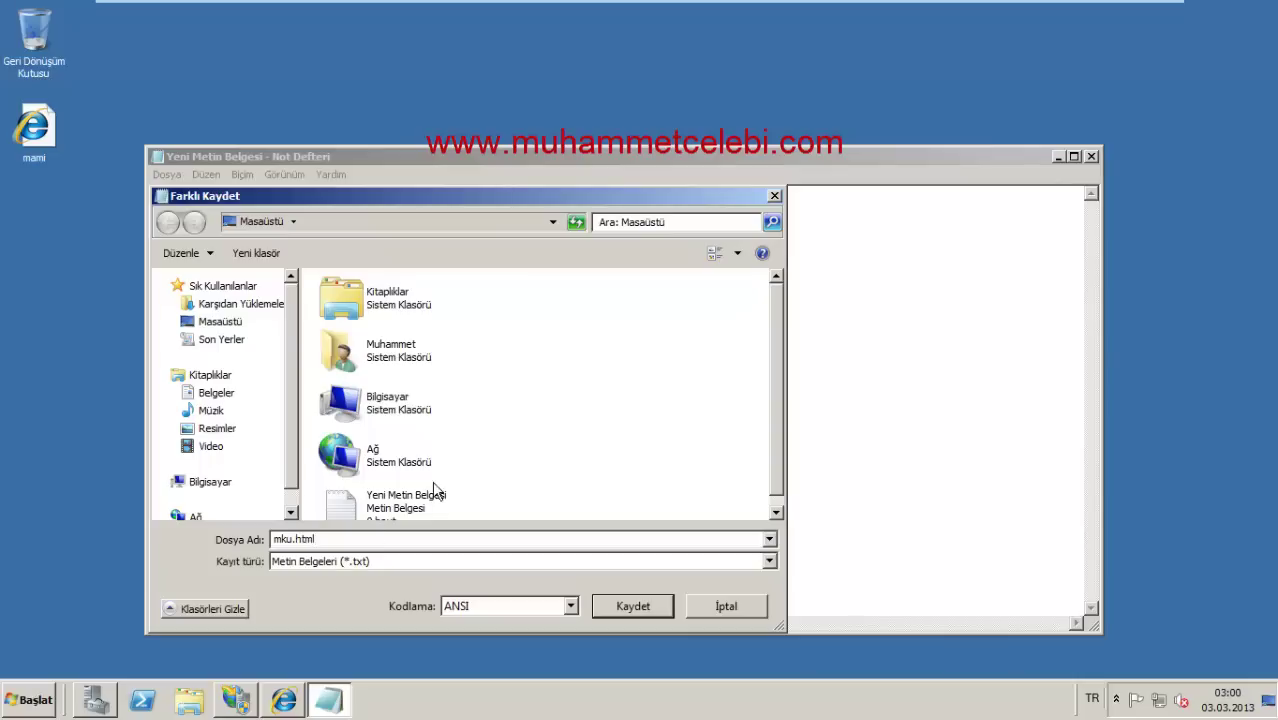
pyautogui.click(390, 562)
pyautogui.click(376, 588)
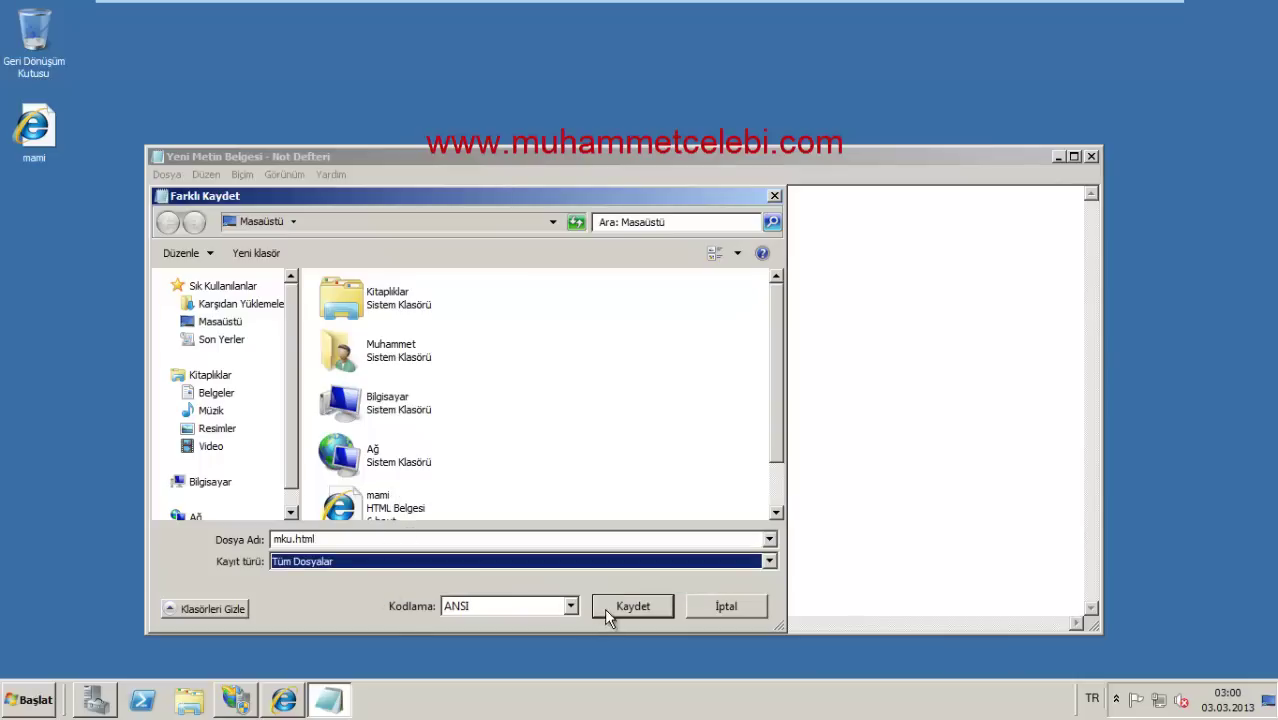
pyautogui.click(632, 606)
# Step: Copy the mku file from the desktop and paste it into C:\inetpub\wwwroot, granting permission
pyautogui.rightClick(48, 234)
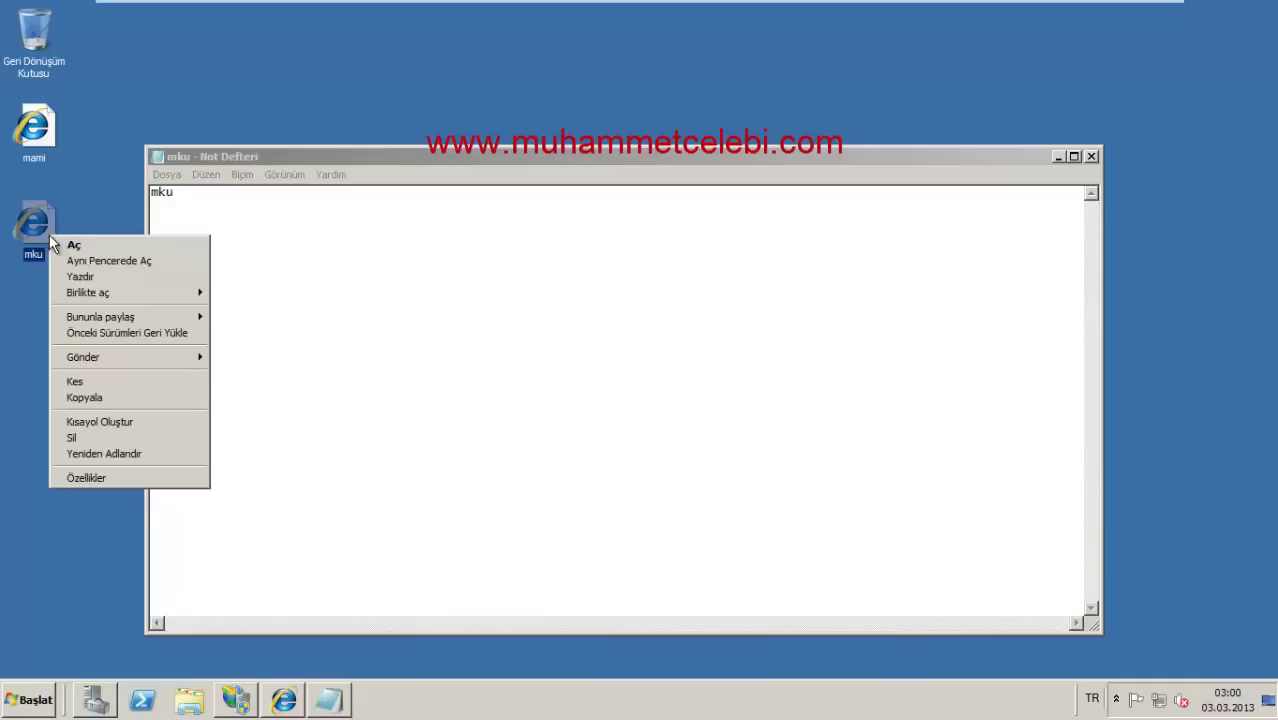
pyautogui.click(88, 394)
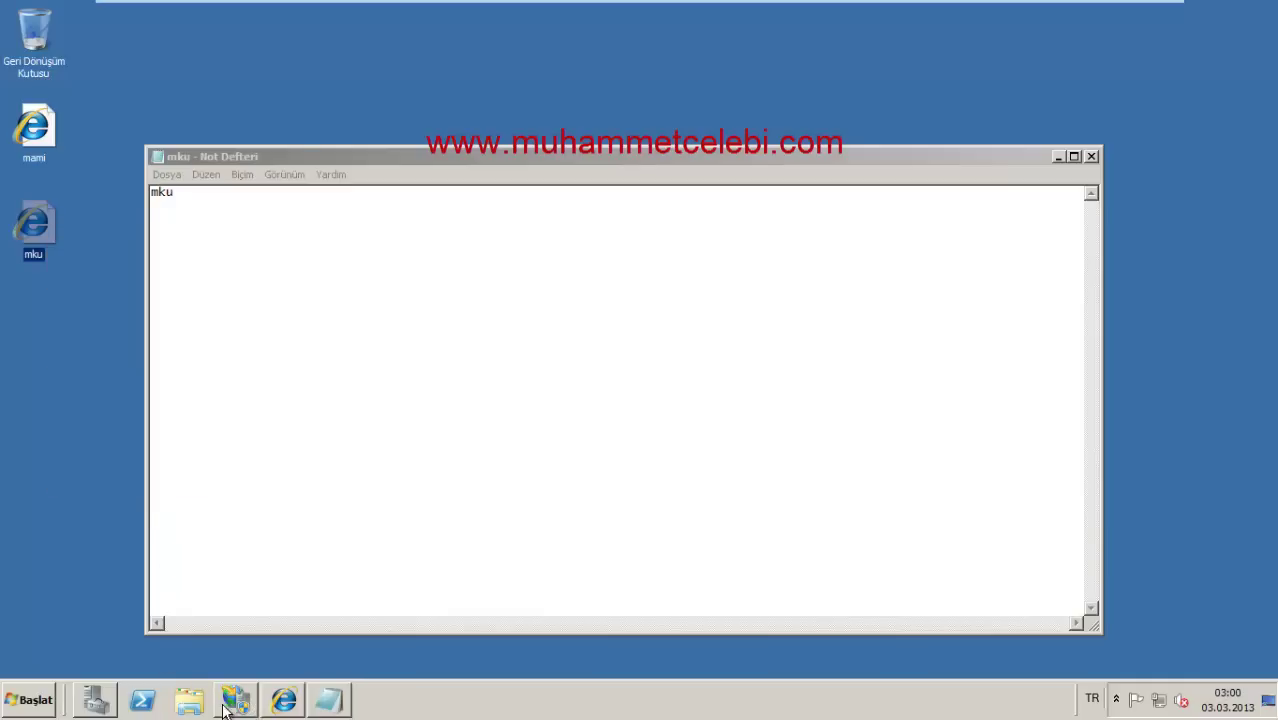
pyautogui.click(186, 700)
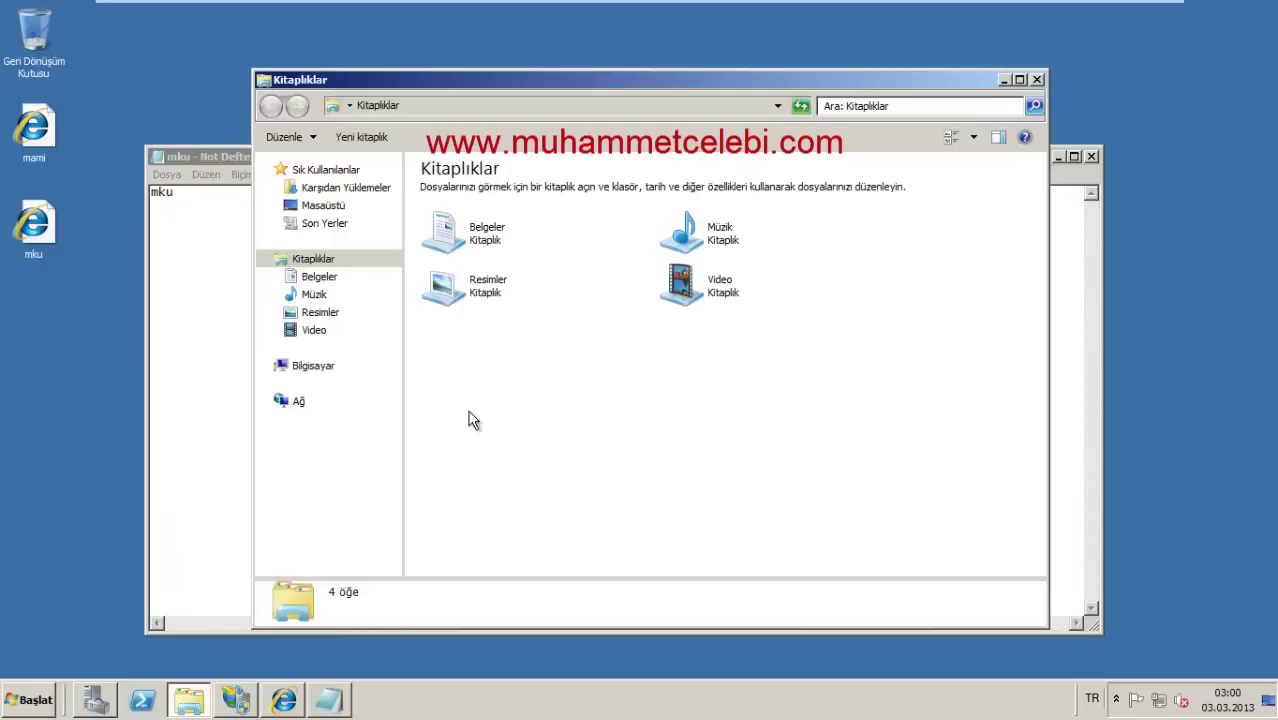
pyautogui.click(322, 366)
pyautogui.doubleClick(445, 205)
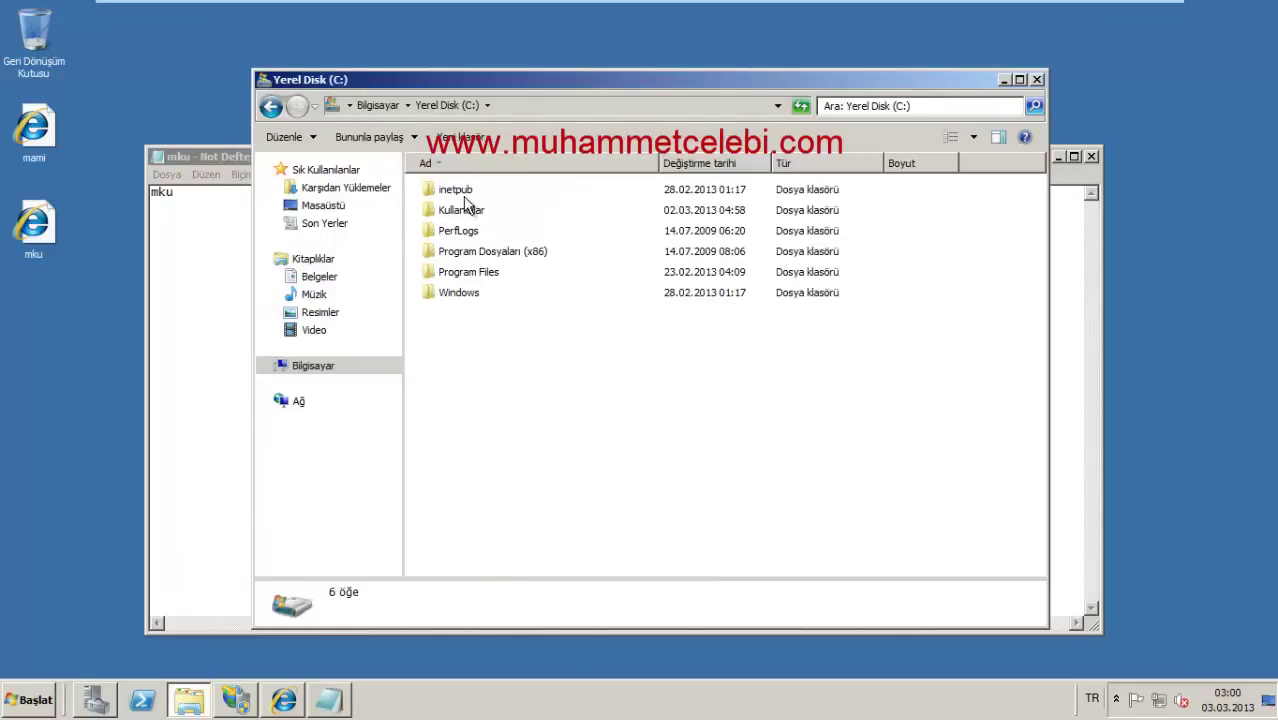
pyautogui.doubleClick(462, 192)
pyautogui.doubleClick(458, 272)
pyautogui.rightClick(505, 314)
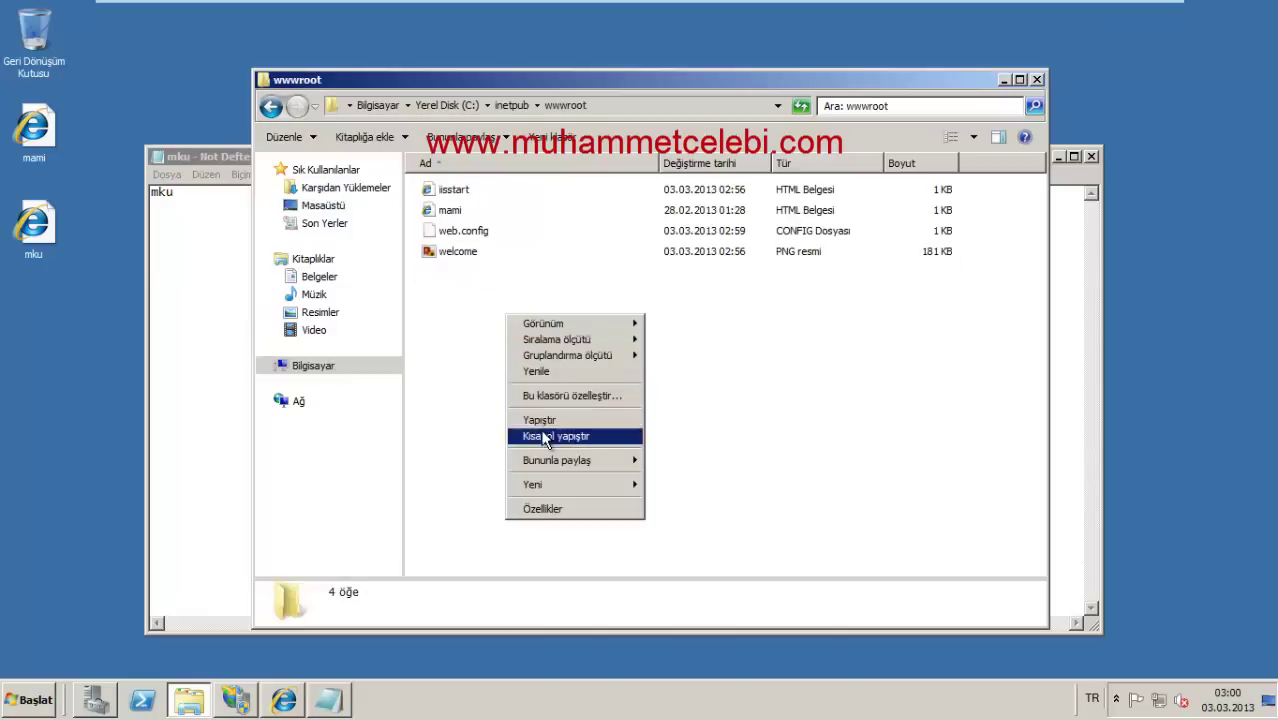
pyautogui.click(538, 418)
pyautogui.click(607, 418)
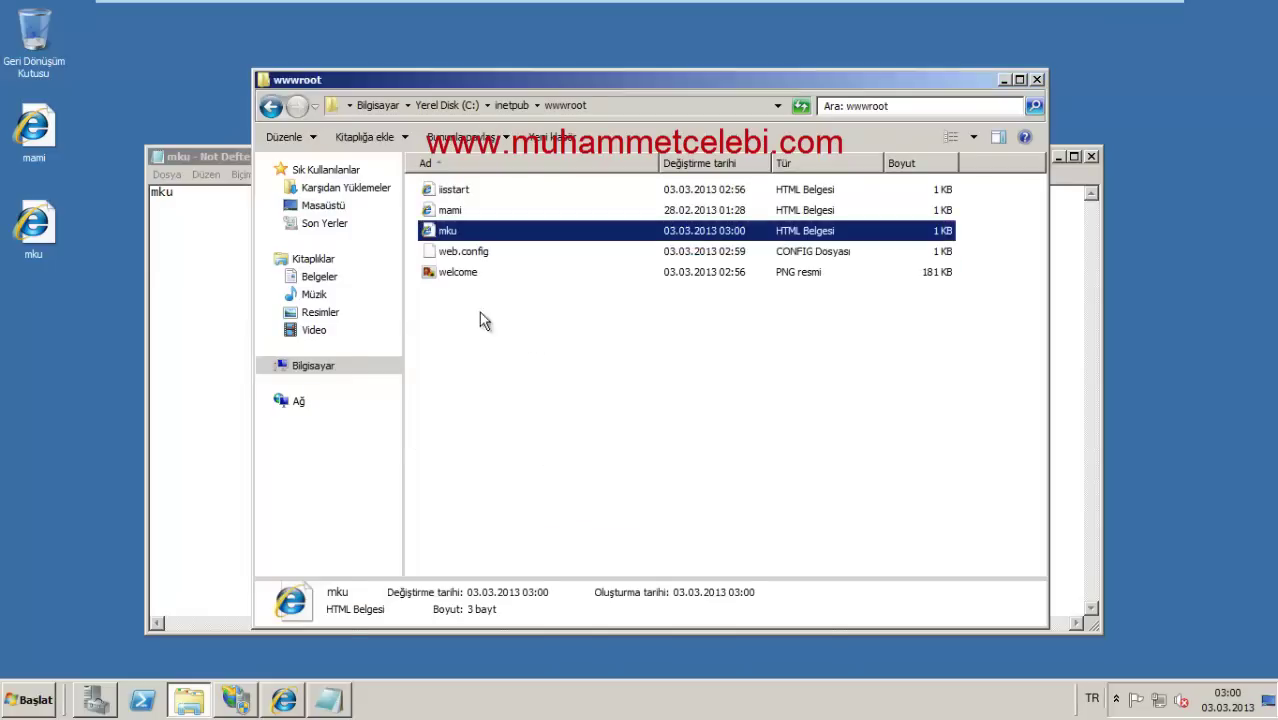
pyautogui.click(297, 696)
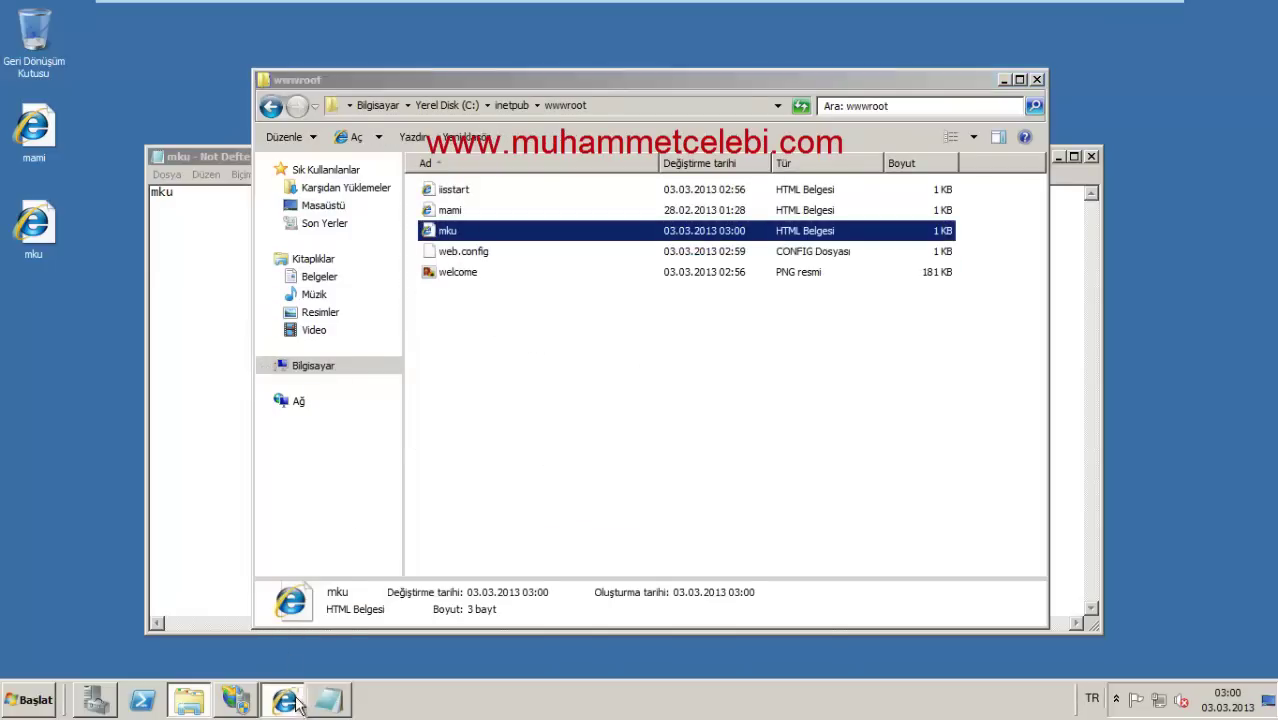
# Step: Reload localhost to show the mku page, then close Server Manager and return to IIS Manager
pyautogui.press('F5')
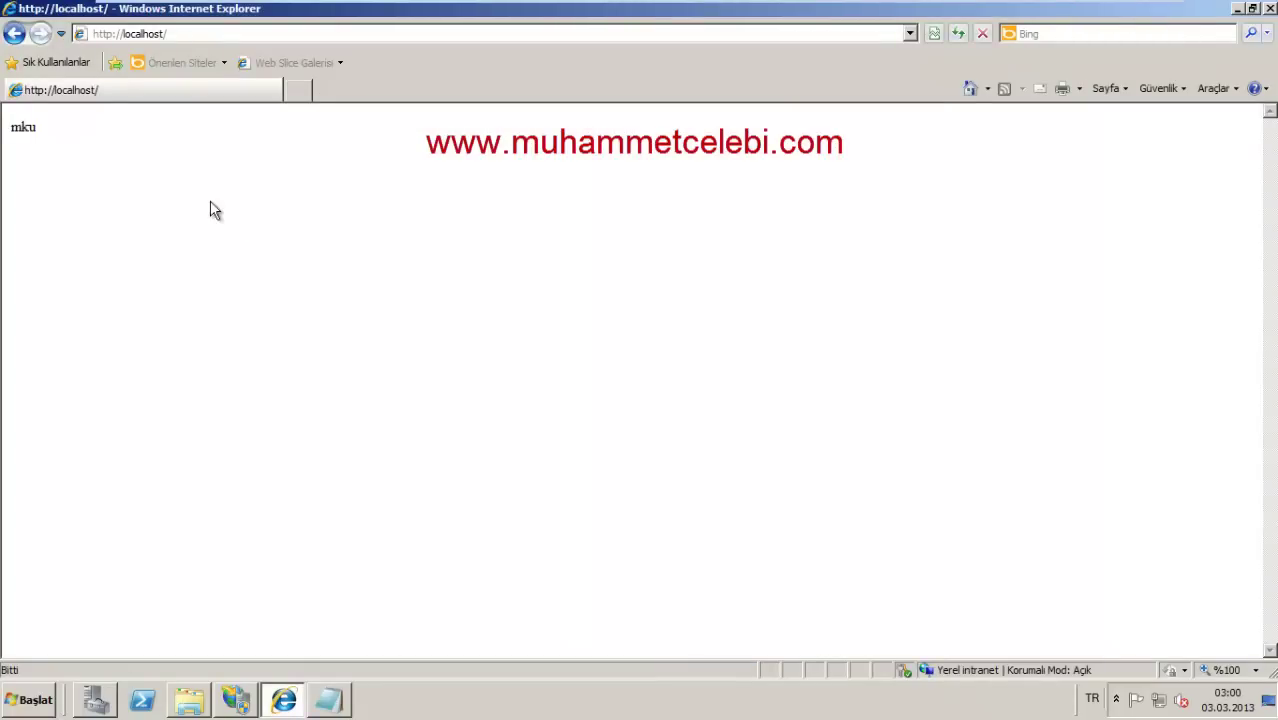
pyautogui.moveTo(57, 133); pyautogui.dragTo(287, 230)
pyautogui.click(198, 712)
pyautogui.click(95, 702)
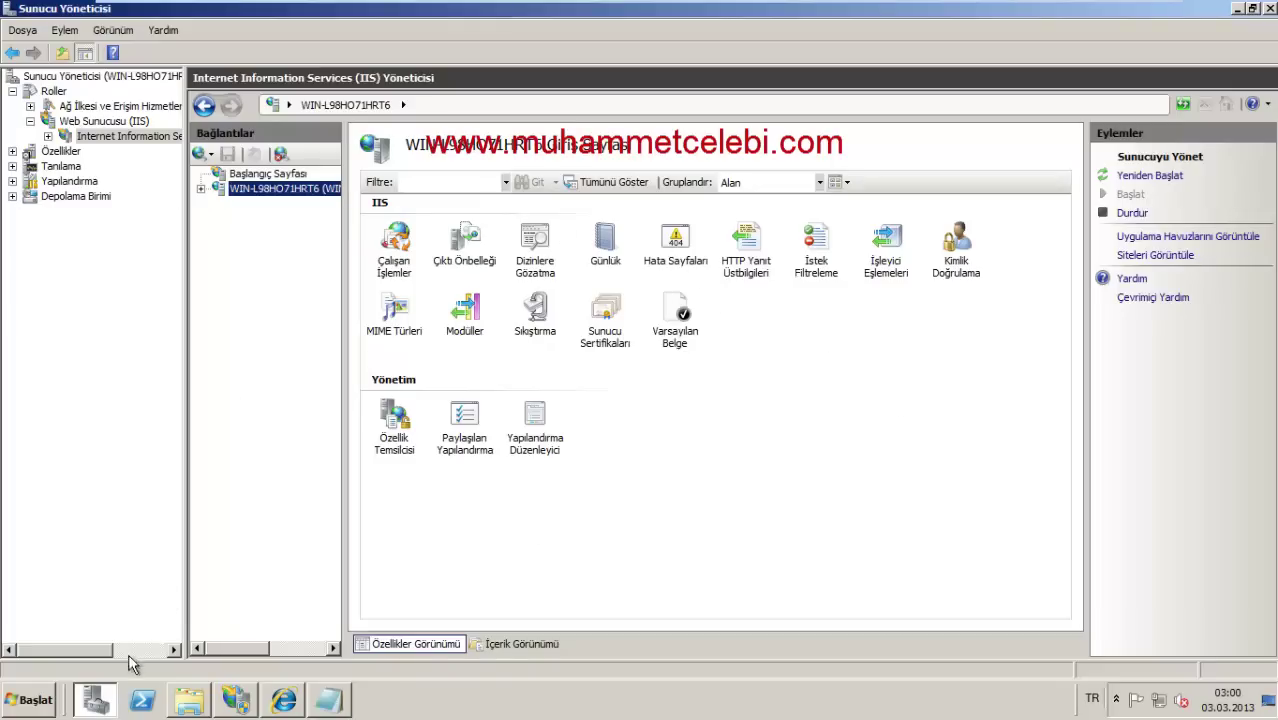
pyautogui.click(1271, 9)
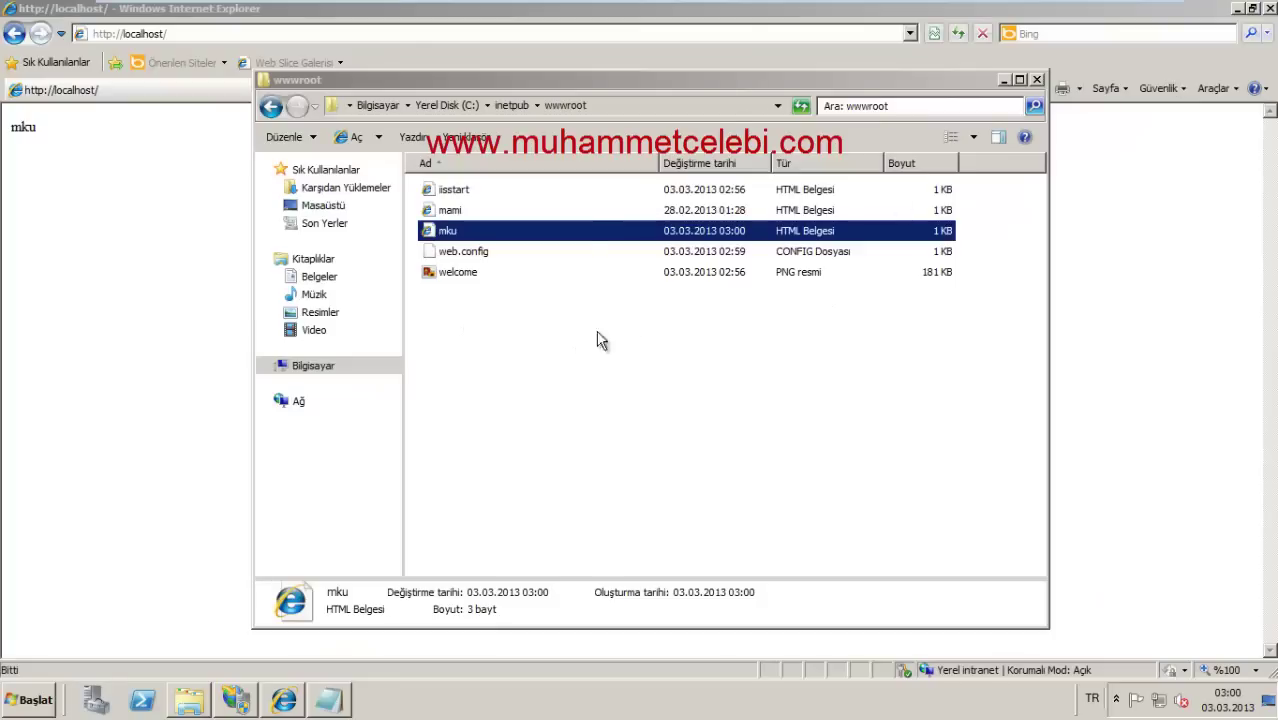
pyautogui.click(280, 700)
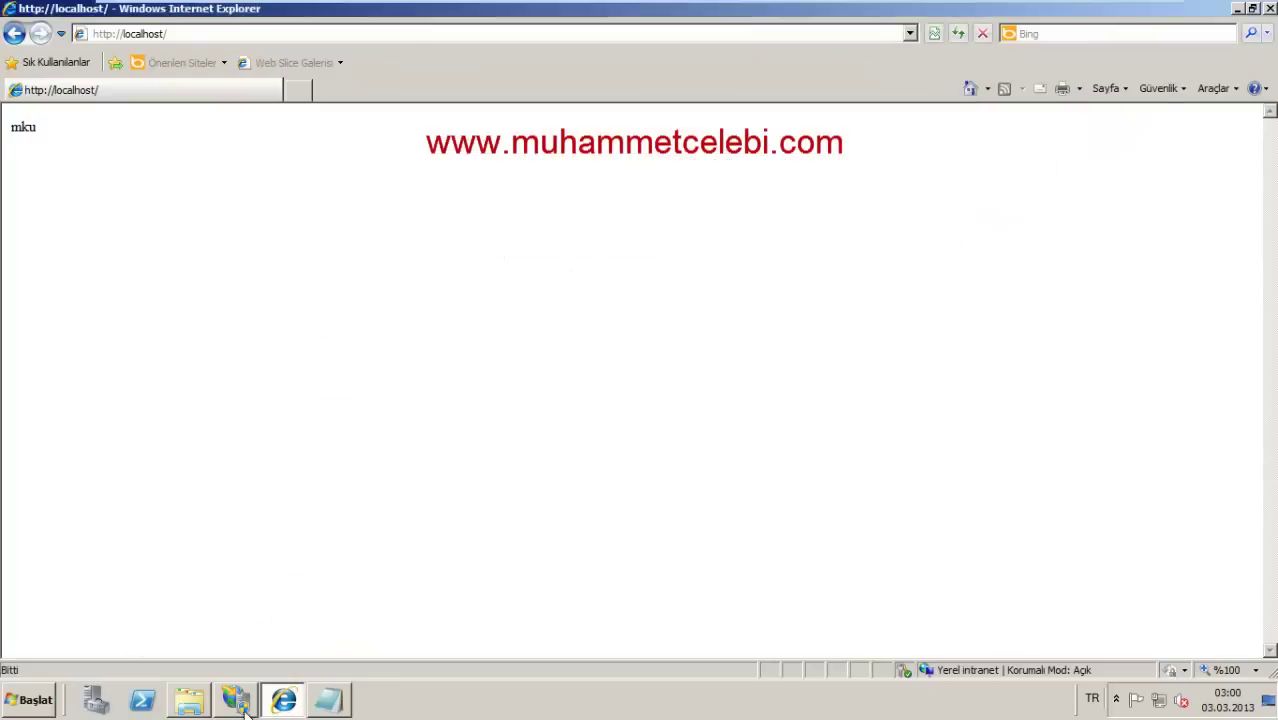
pyautogui.click(236, 699)
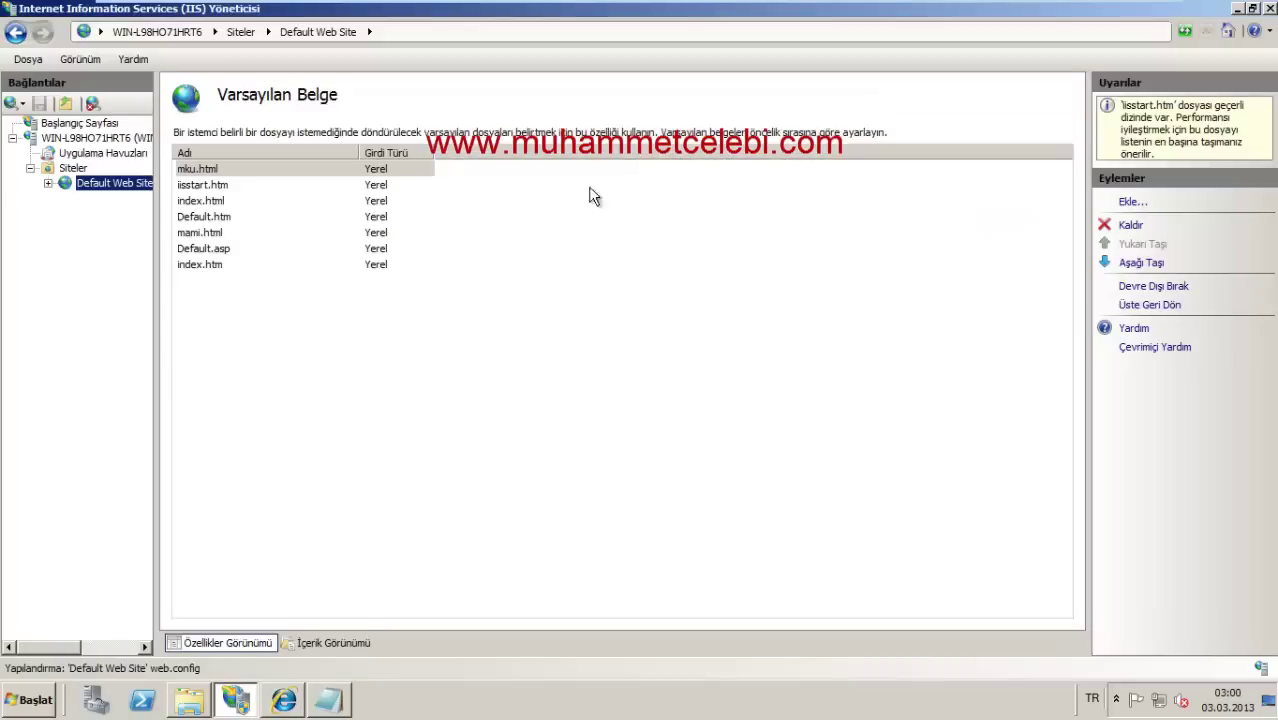
# Step: Open Default Web Site's Logging page and inspect the %SystemDrive%\inetpub\logs\LogFiles log directory
pyautogui.click(92, 186)
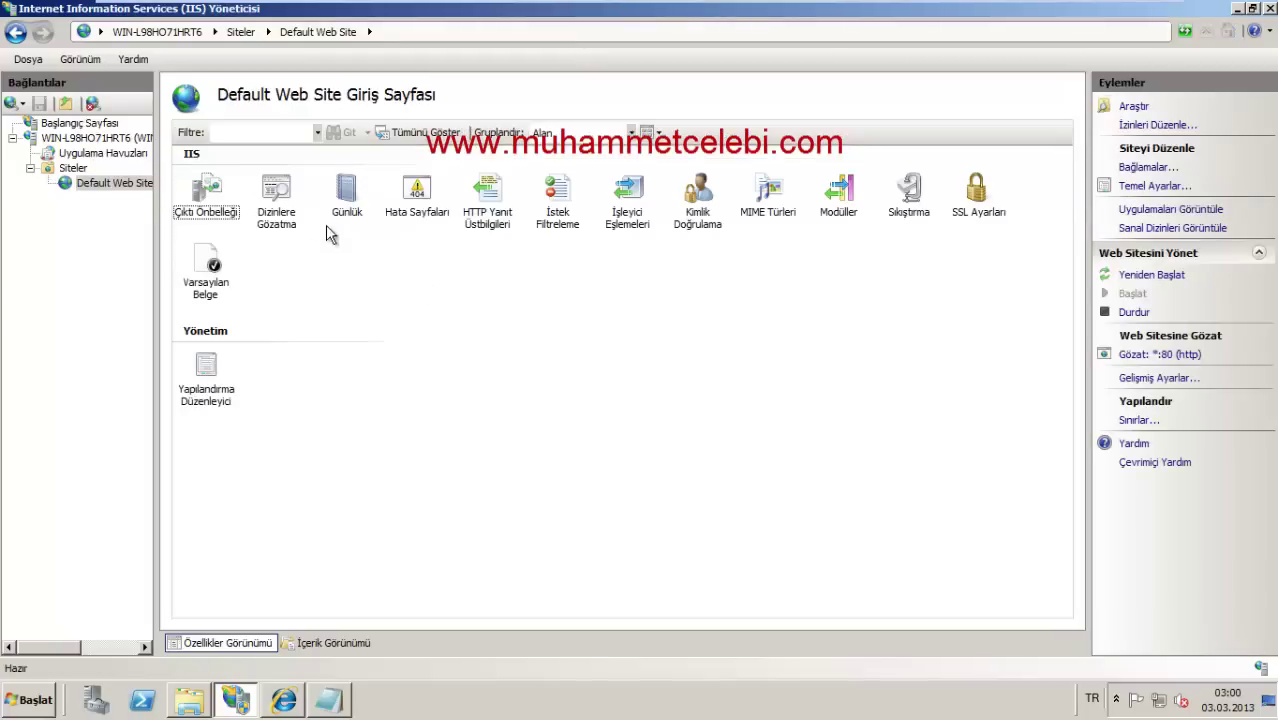
pyautogui.doubleClick(347, 195)
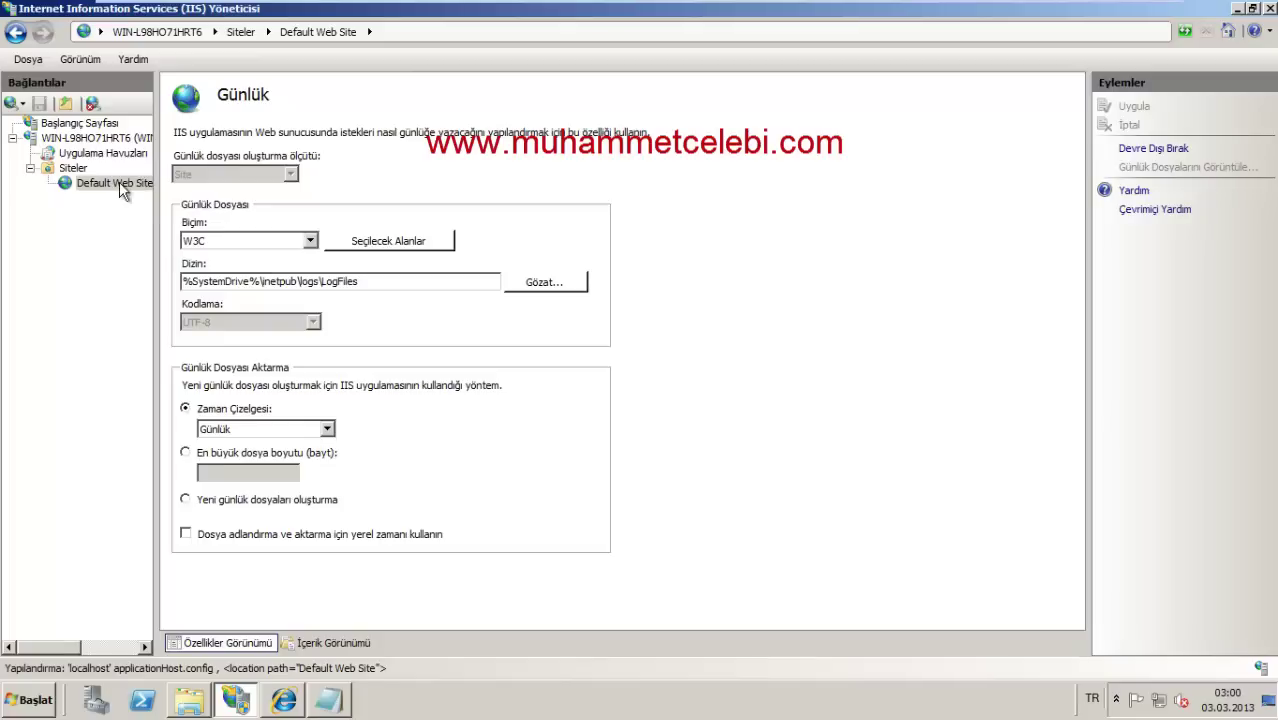
pyautogui.rightClick(119, 181)
pyautogui.rightClick(68, 169)
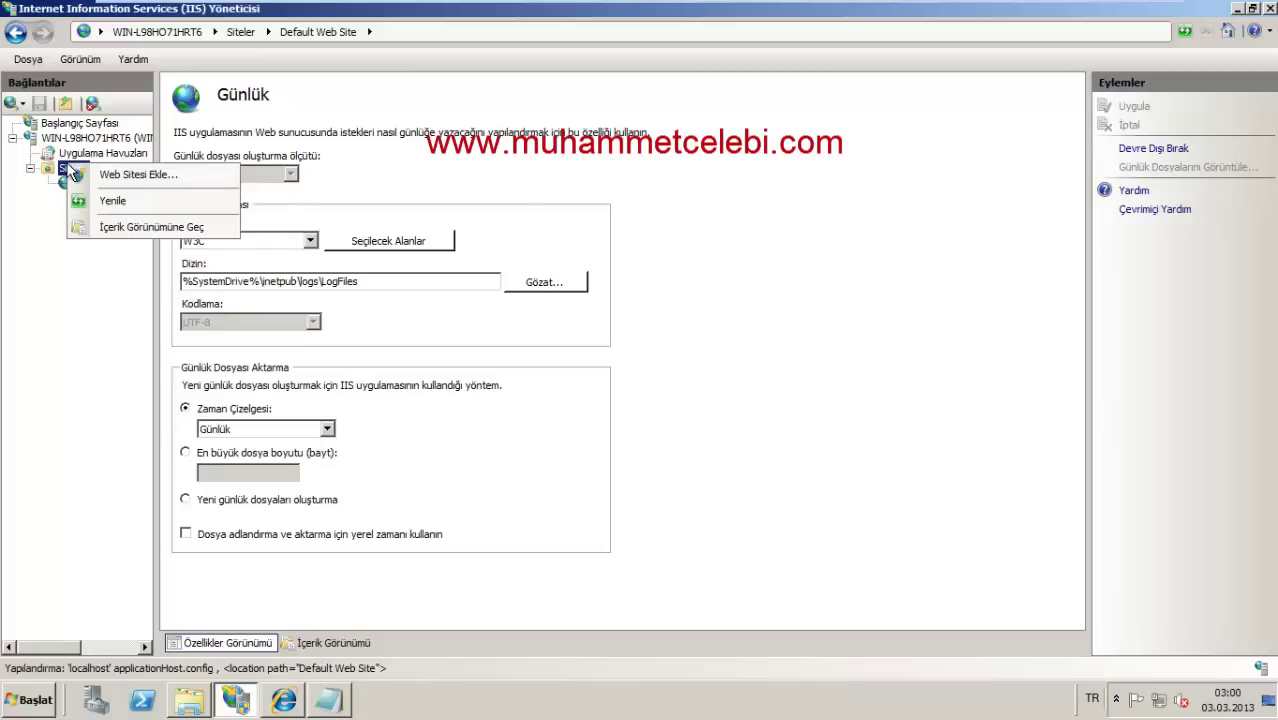
pyautogui.click(490, 174)
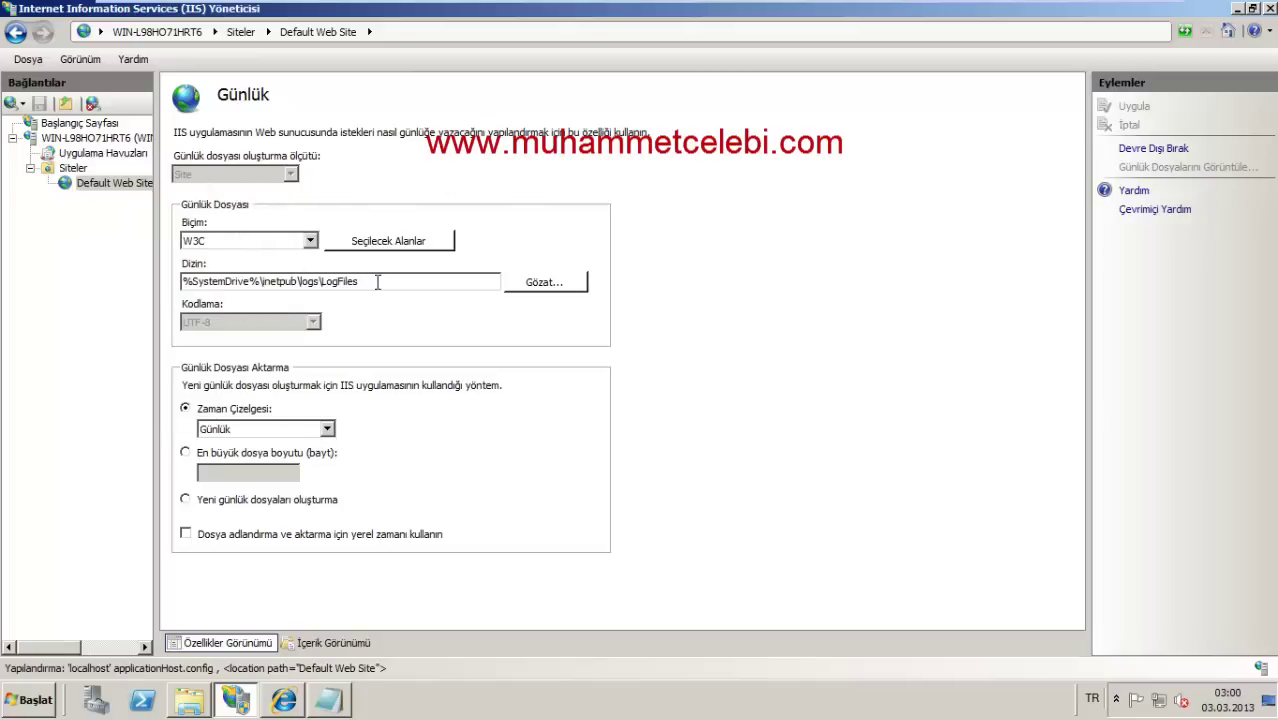
pyautogui.moveTo(368, 281); pyautogui.dragTo(273, 283)
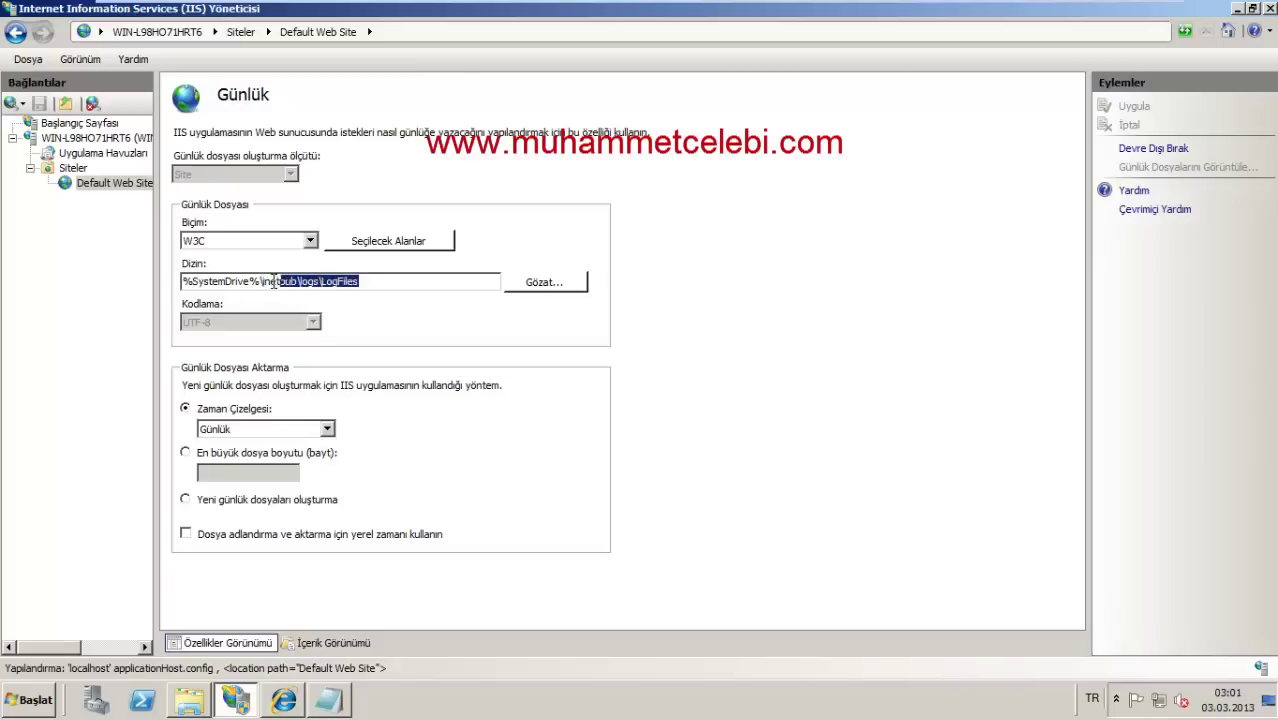
pyautogui.click(189, 700)
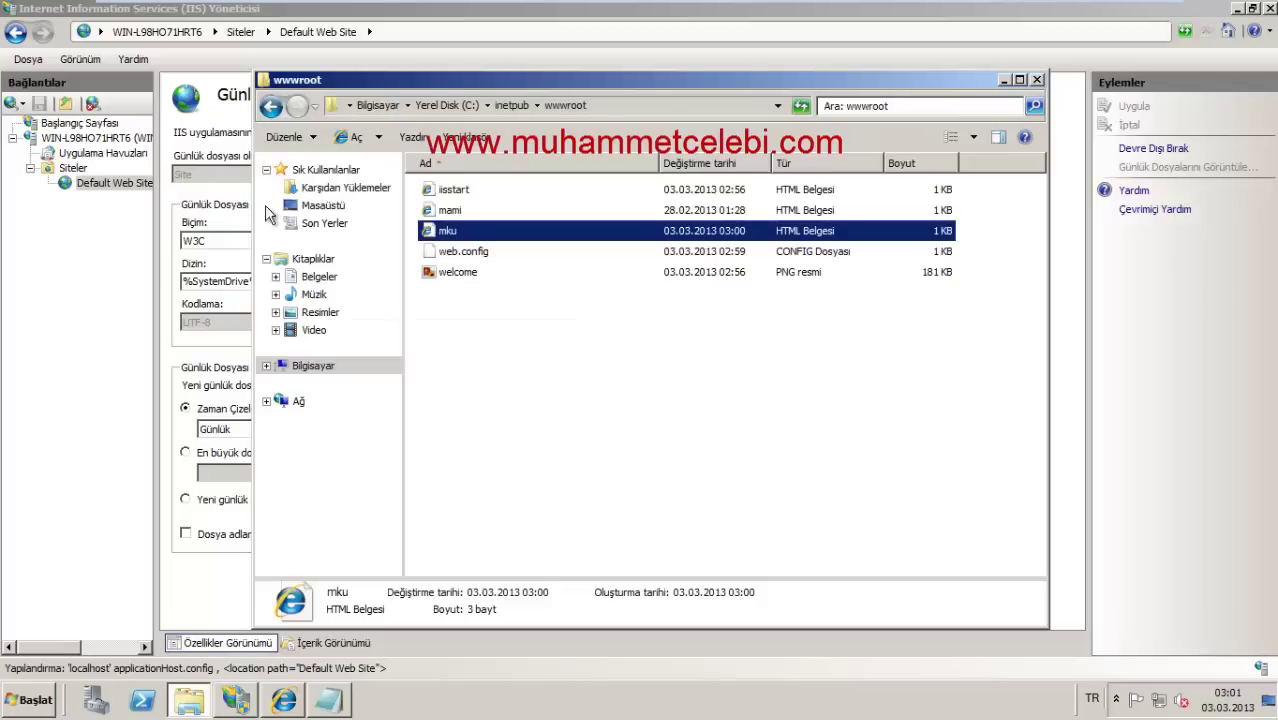
# Step: Browse to C:\inetpub\logs\LogFiles\W3SVC1, granting access to the logs folder
pyautogui.click(270, 106)
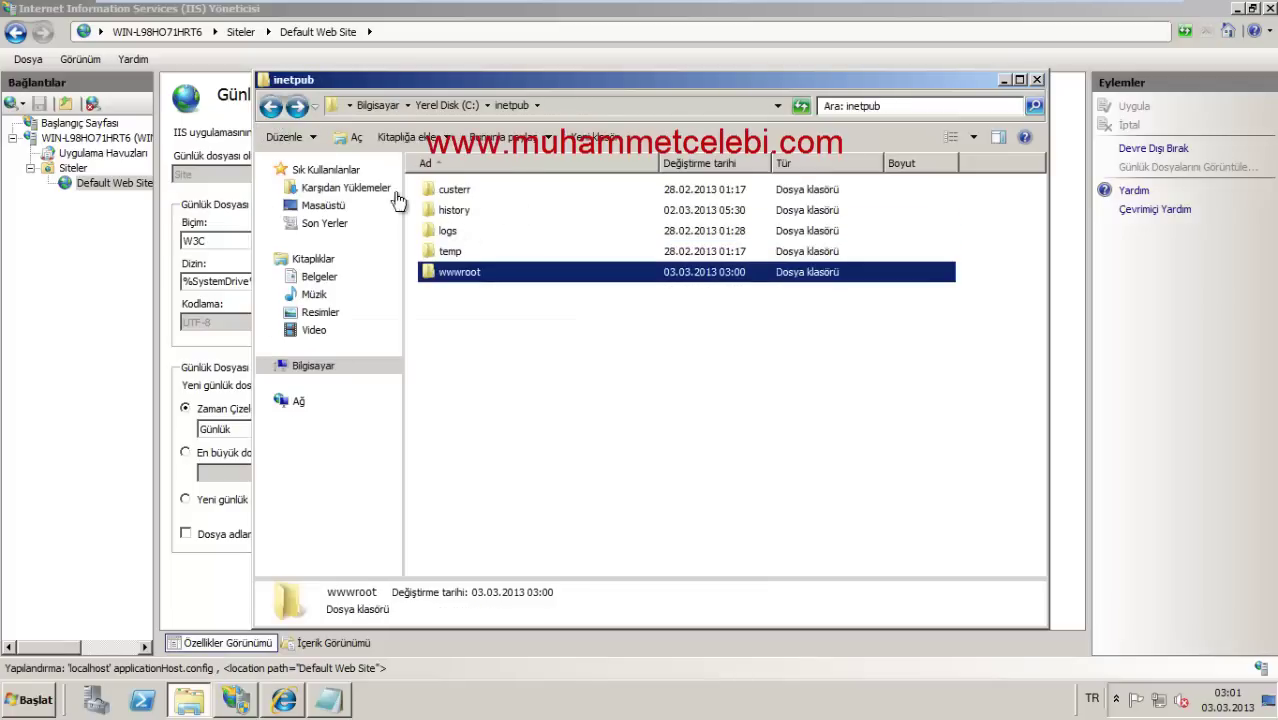
pyautogui.click(270, 106)
pyautogui.doubleClick(465, 190)
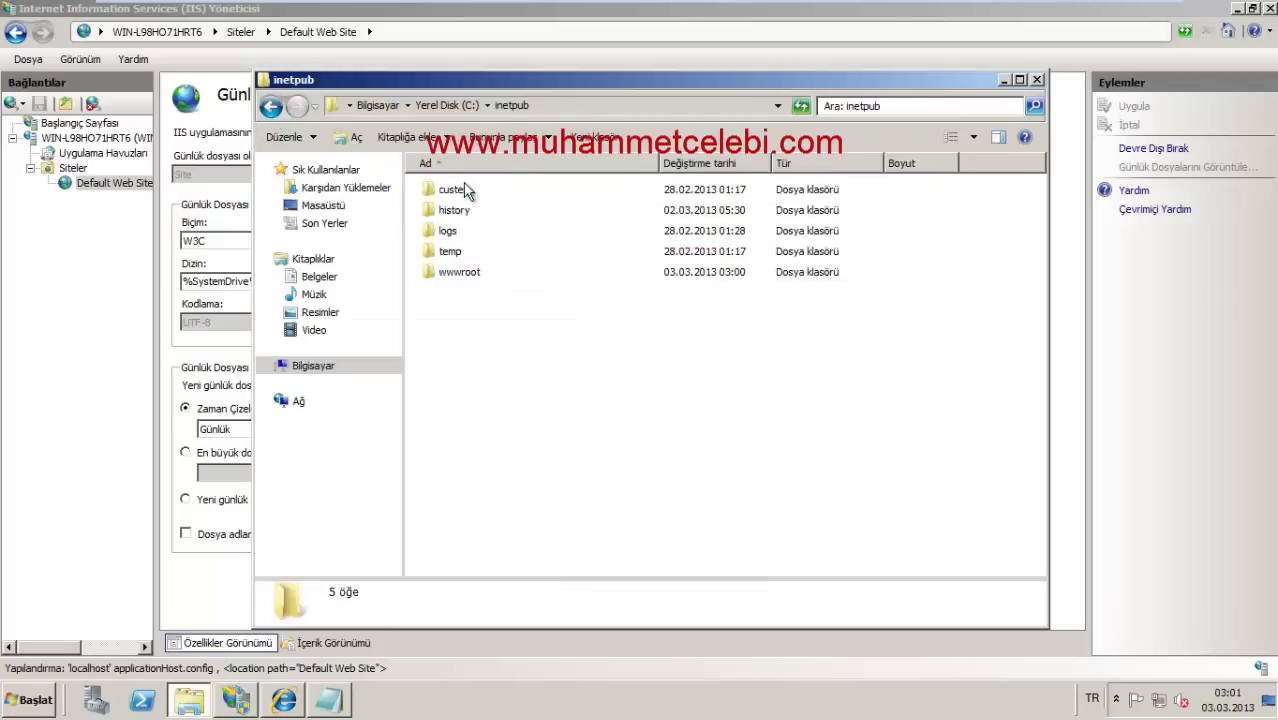
pyautogui.doubleClick(460, 230)
pyautogui.click(692, 364)
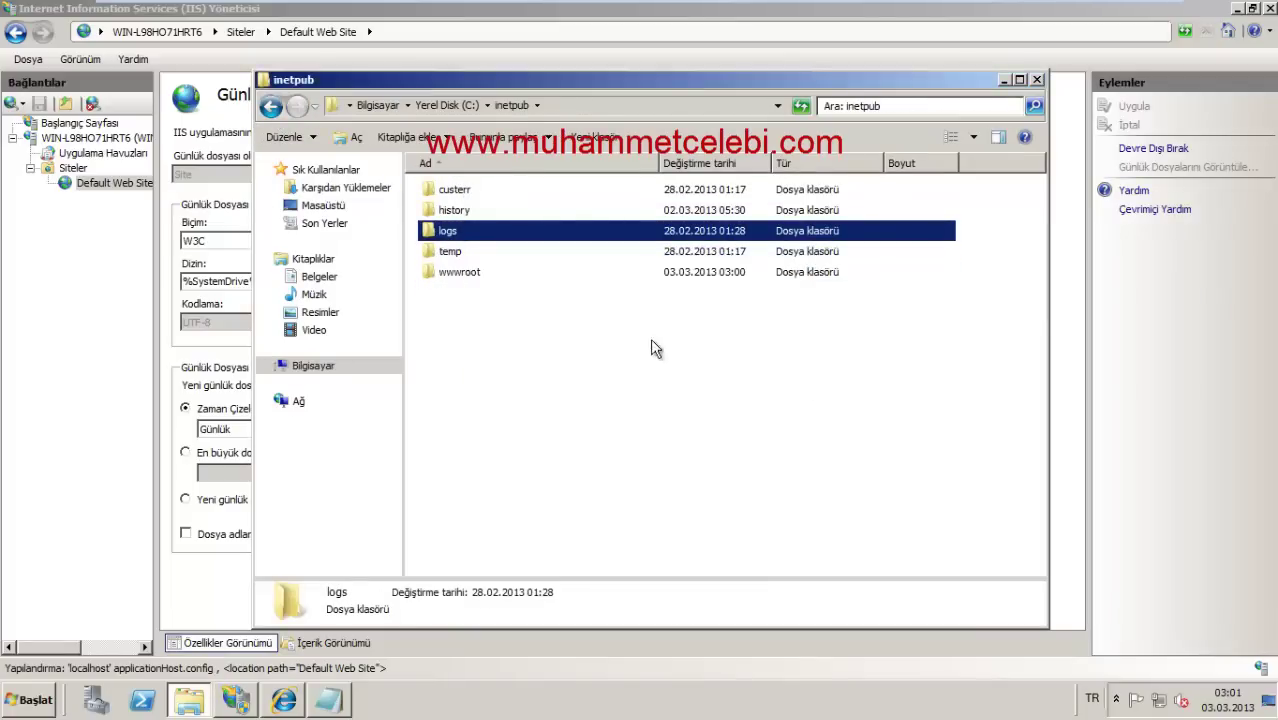
pyautogui.doubleClick(462, 191)
pyautogui.doubleClick(458, 190)
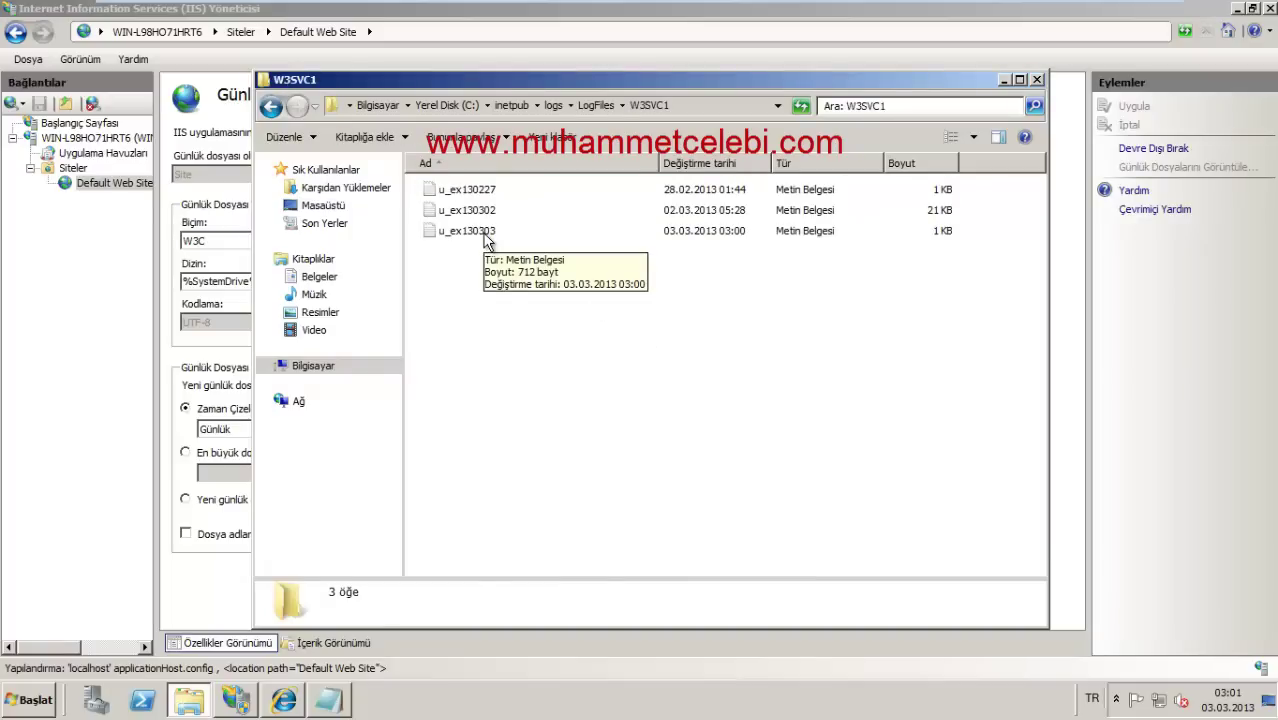
# Step: Read the u_ex130303 and u_ex130302 logs in Notepad, then close them and the folder window
pyautogui.doubleClick(470, 231)
pyautogui.moveTo(506, 253); pyautogui.dragTo(612, 288)
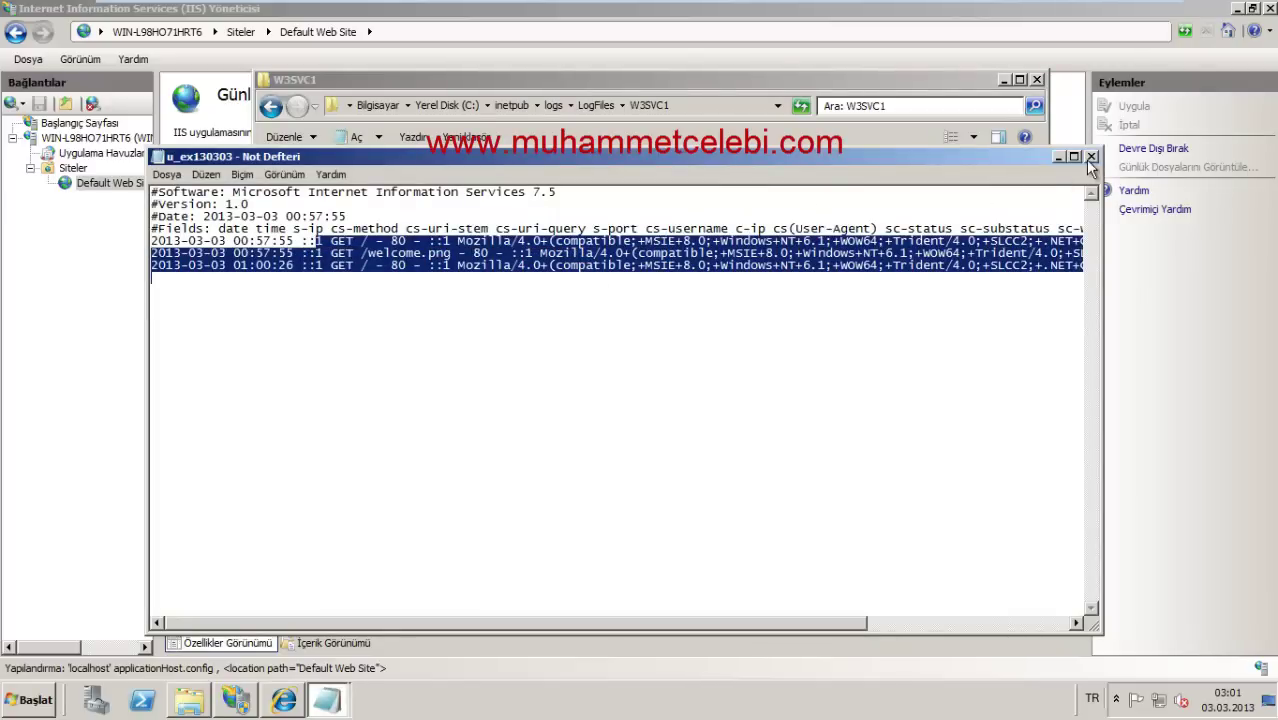
pyautogui.click(1091, 157)
pyautogui.doubleClick(493, 213)
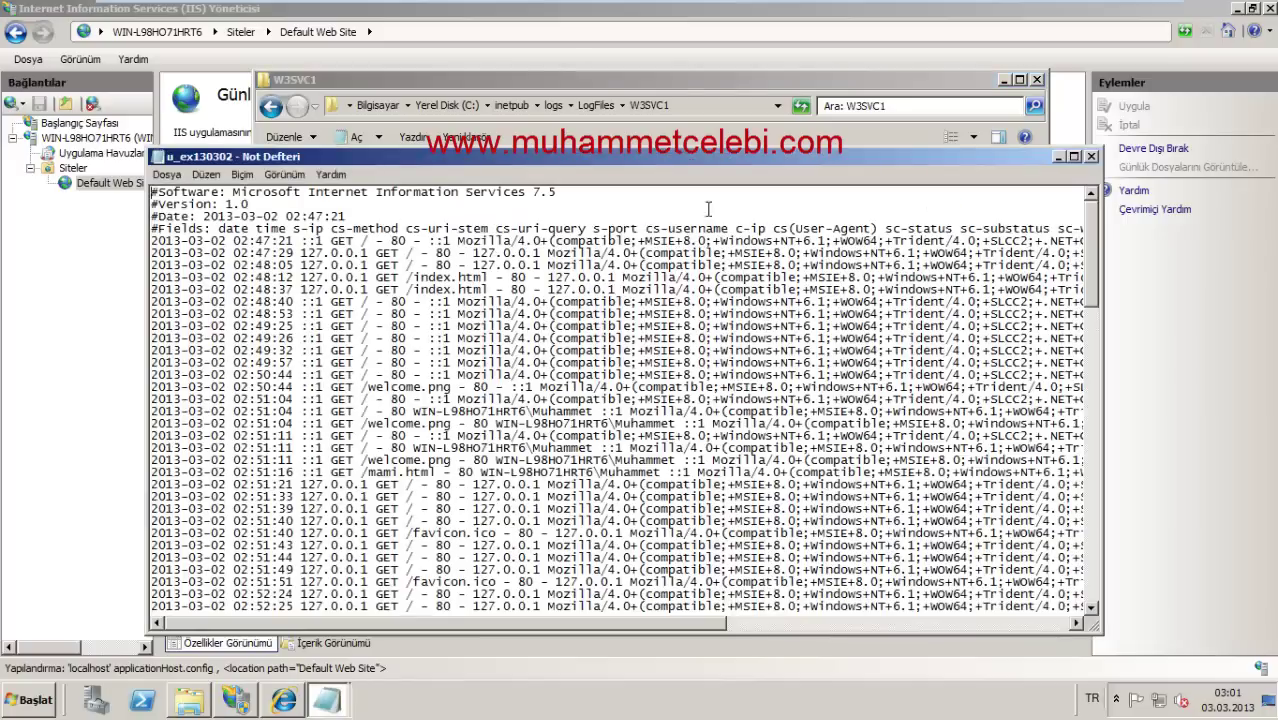
pyautogui.scroll(-20, 709, 290)
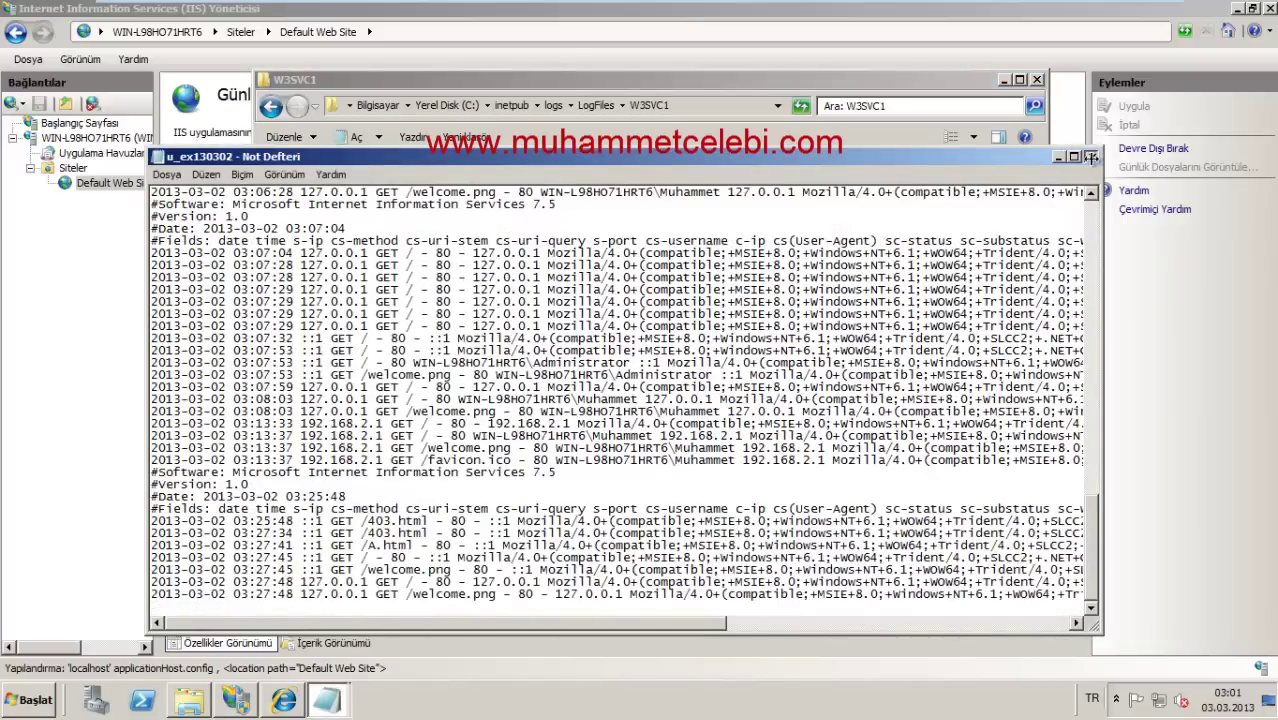
pyautogui.click(1091, 157)
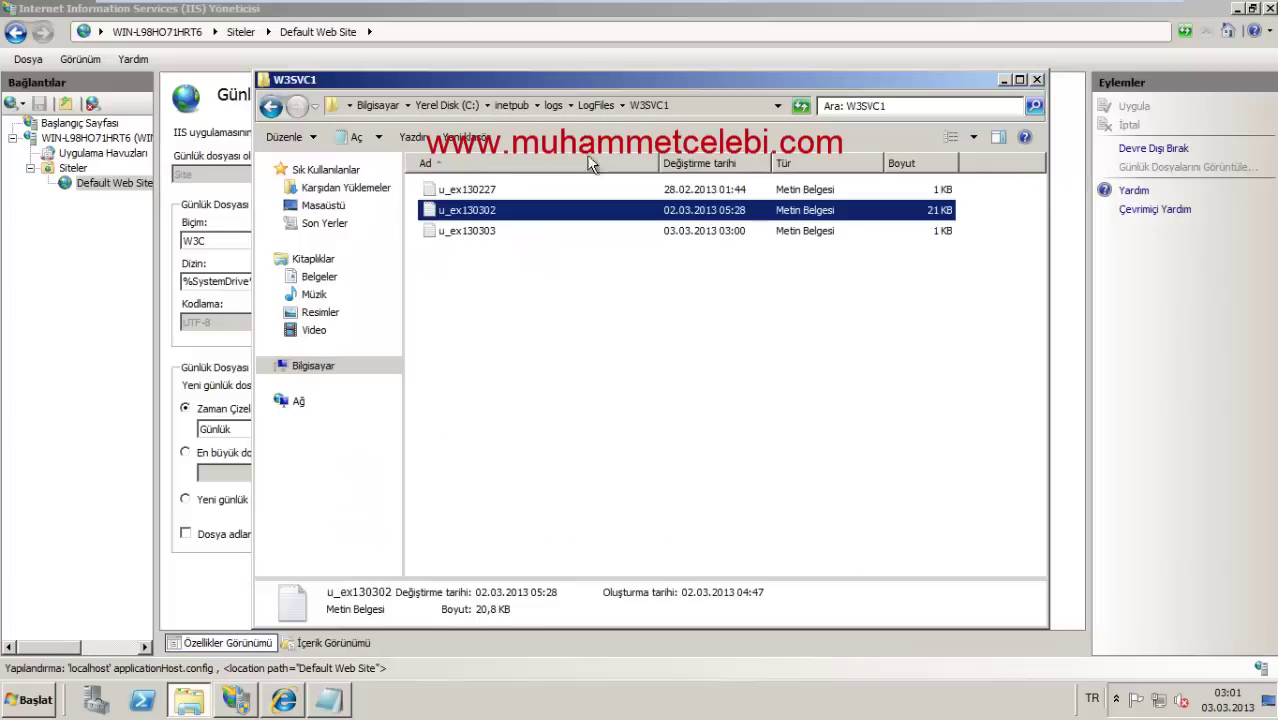
pyautogui.click(1036, 79)
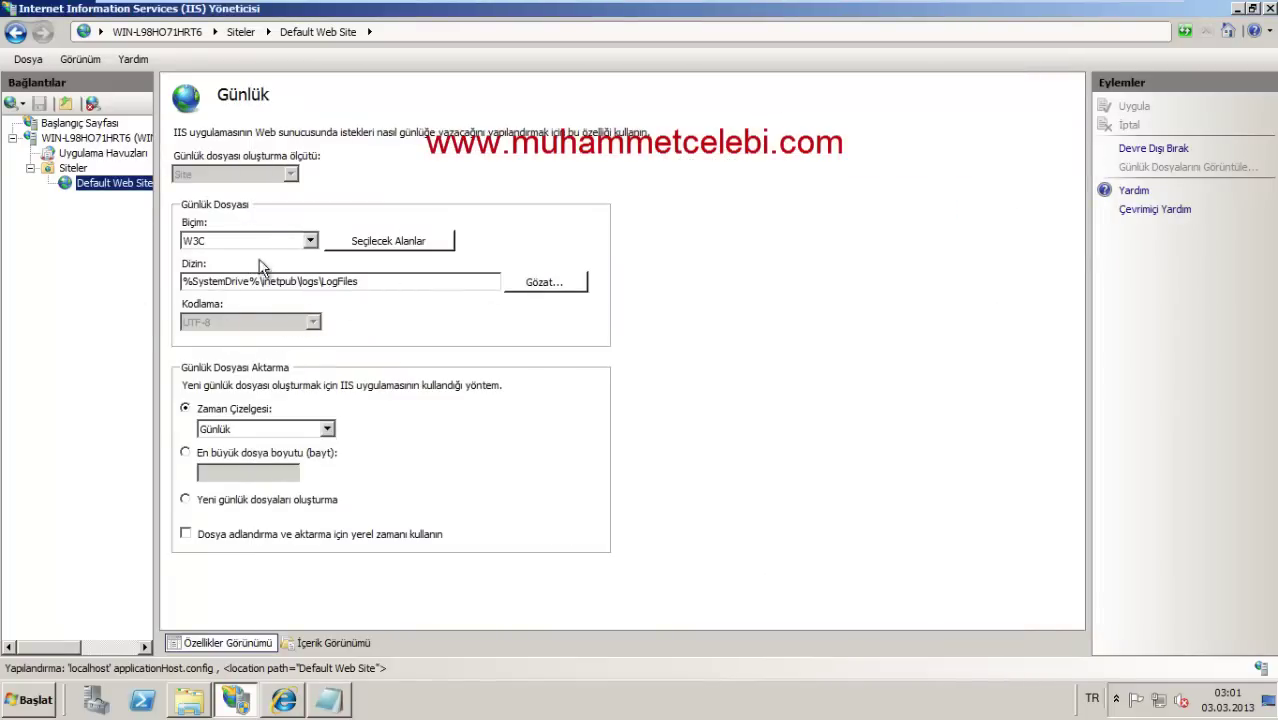
# Step: View Default Web Site's Error Pages entries 401, 404, 412 and 502, then return to the site home
pyautogui.click(108, 183)
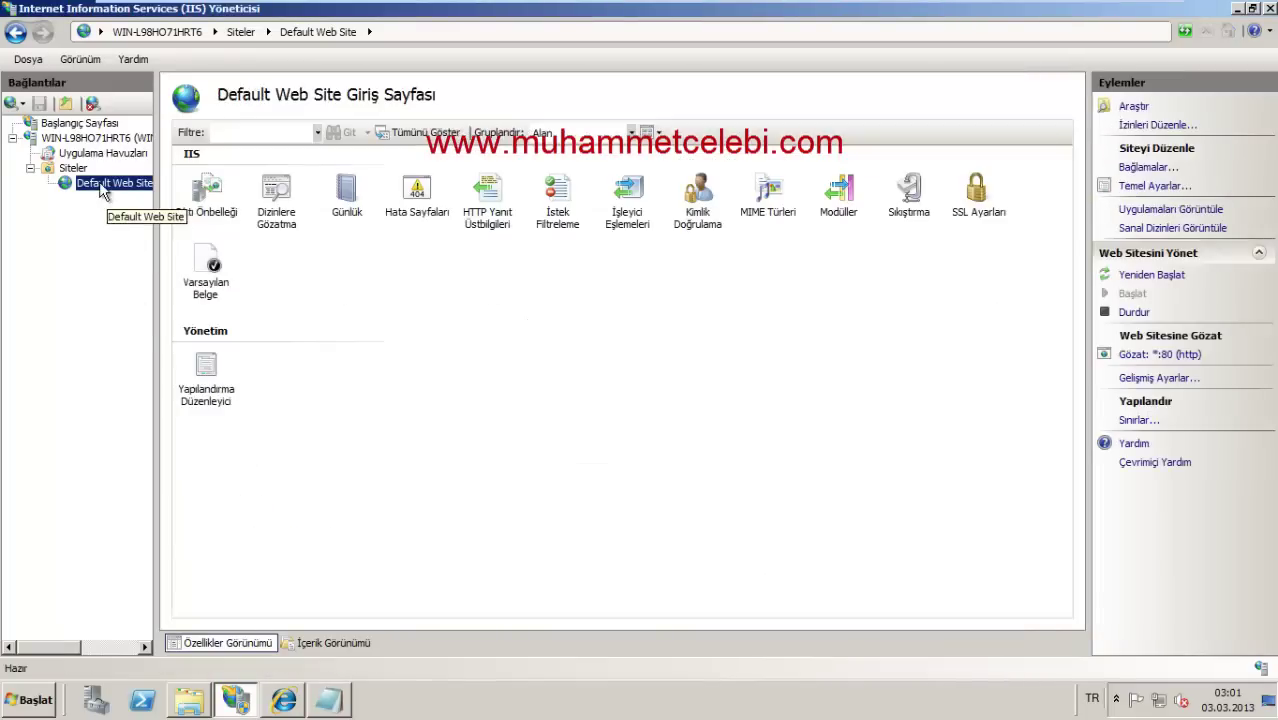
pyautogui.click(475, 350)
pyautogui.click(483, 328)
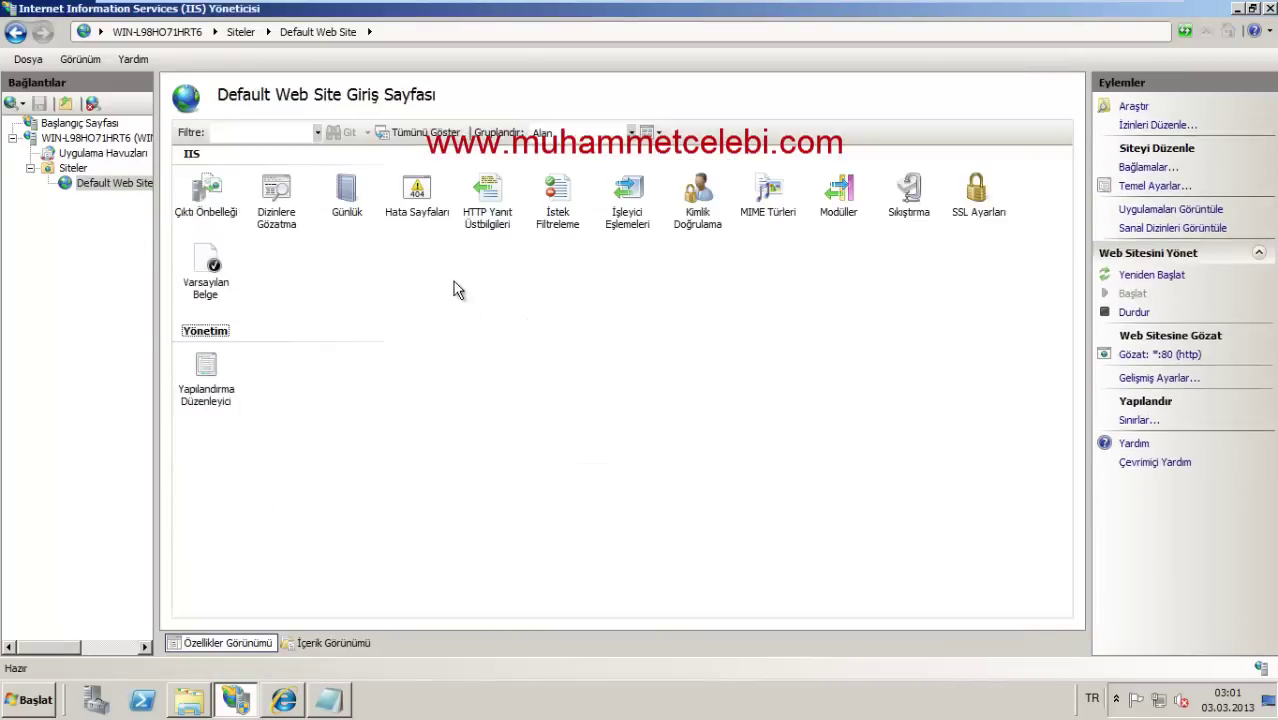
pyautogui.doubleClick(416, 200)
pyautogui.click(188, 198)
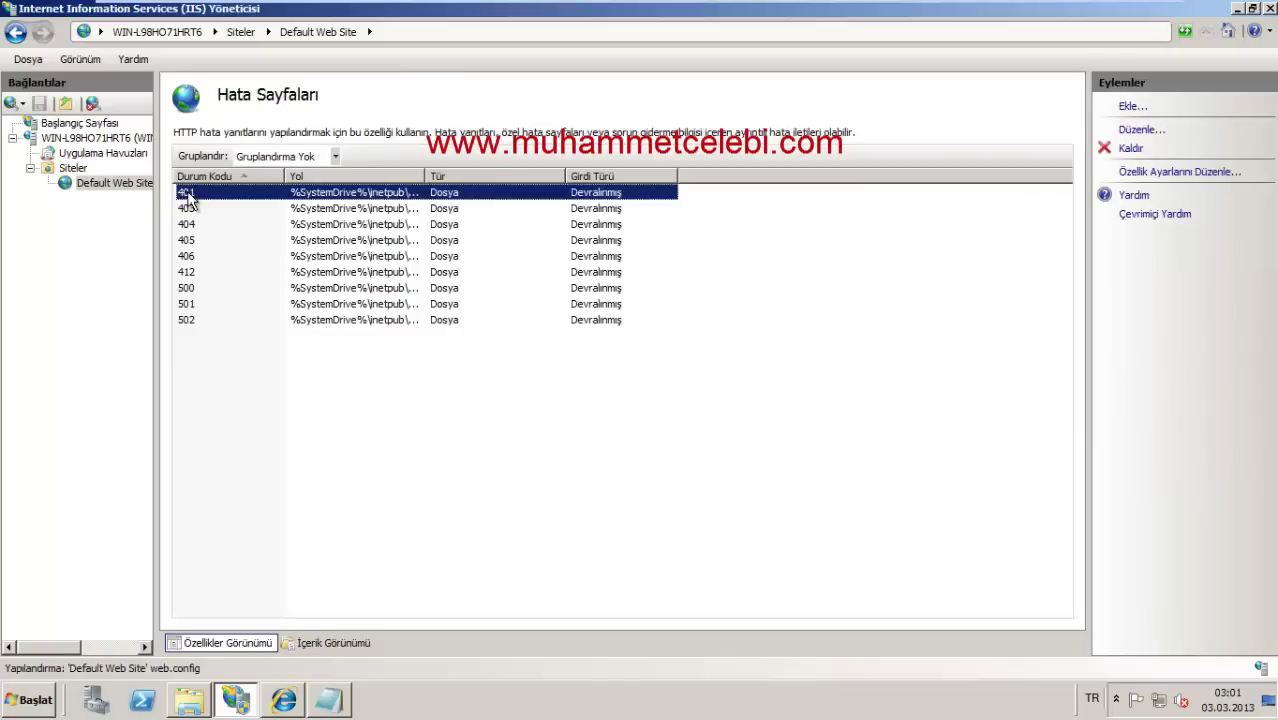
pyautogui.click(192, 225)
pyautogui.click(188, 273)
pyautogui.click(188, 317)
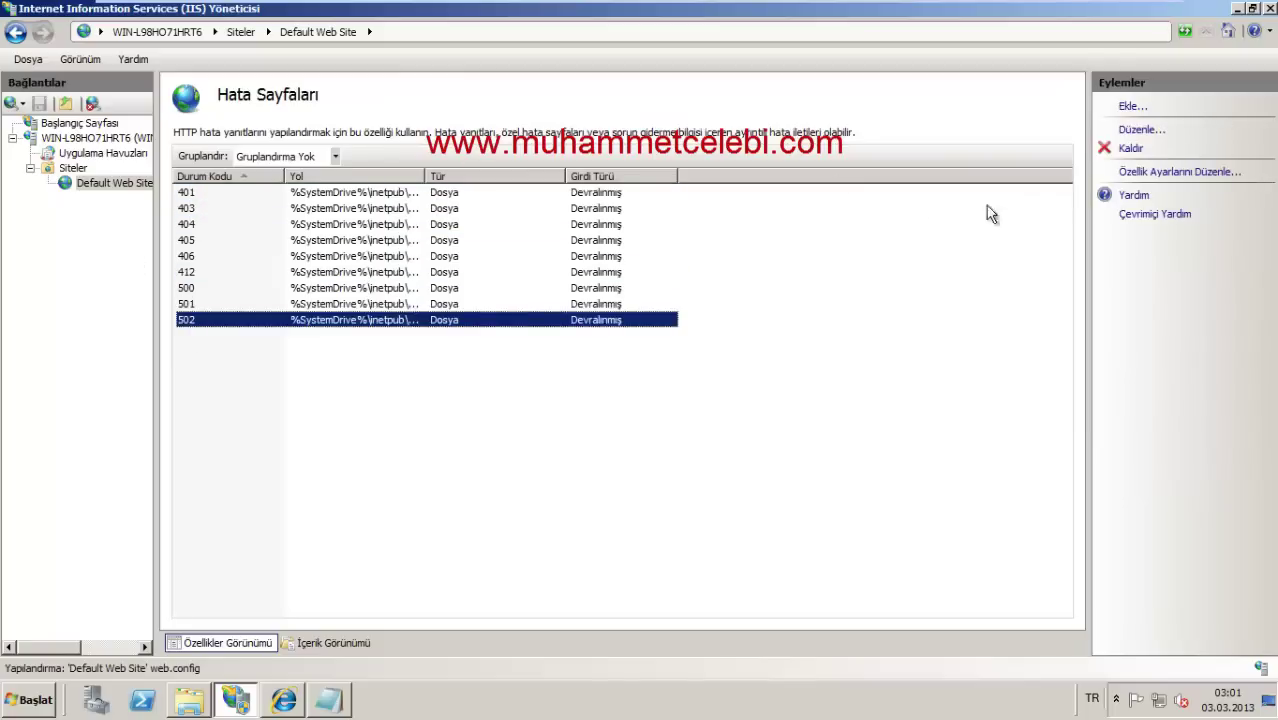
pyautogui.click(119, 180)
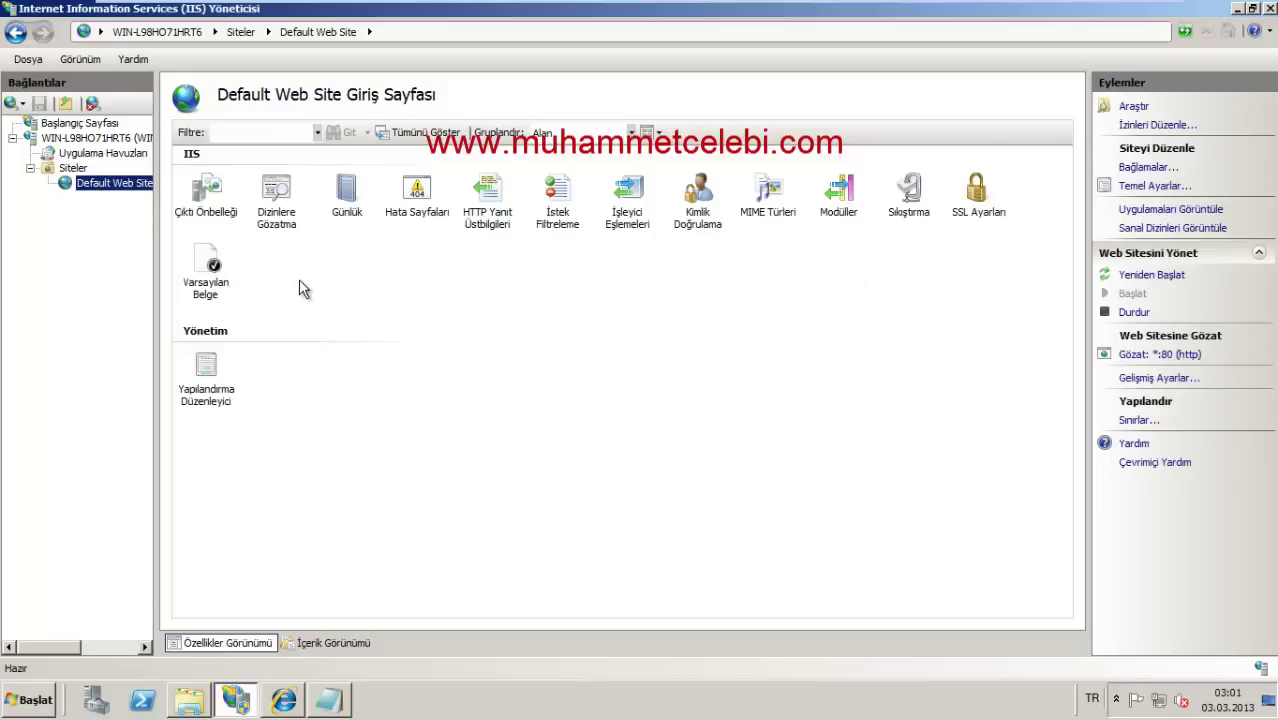
# Step: Check the context menus in the connections tree, then open the Web Server (IIS) role page
pyautogui.rightClick(108, 182)
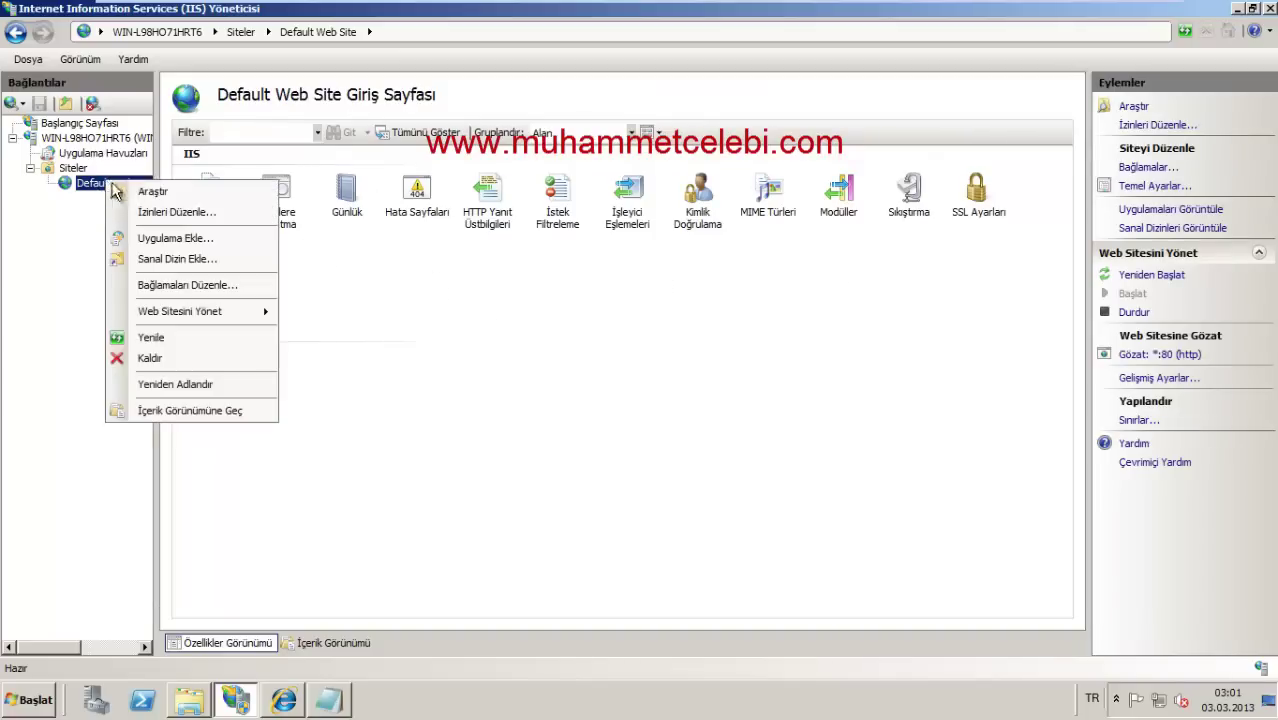
pyautogui.rightClick(75, 153)
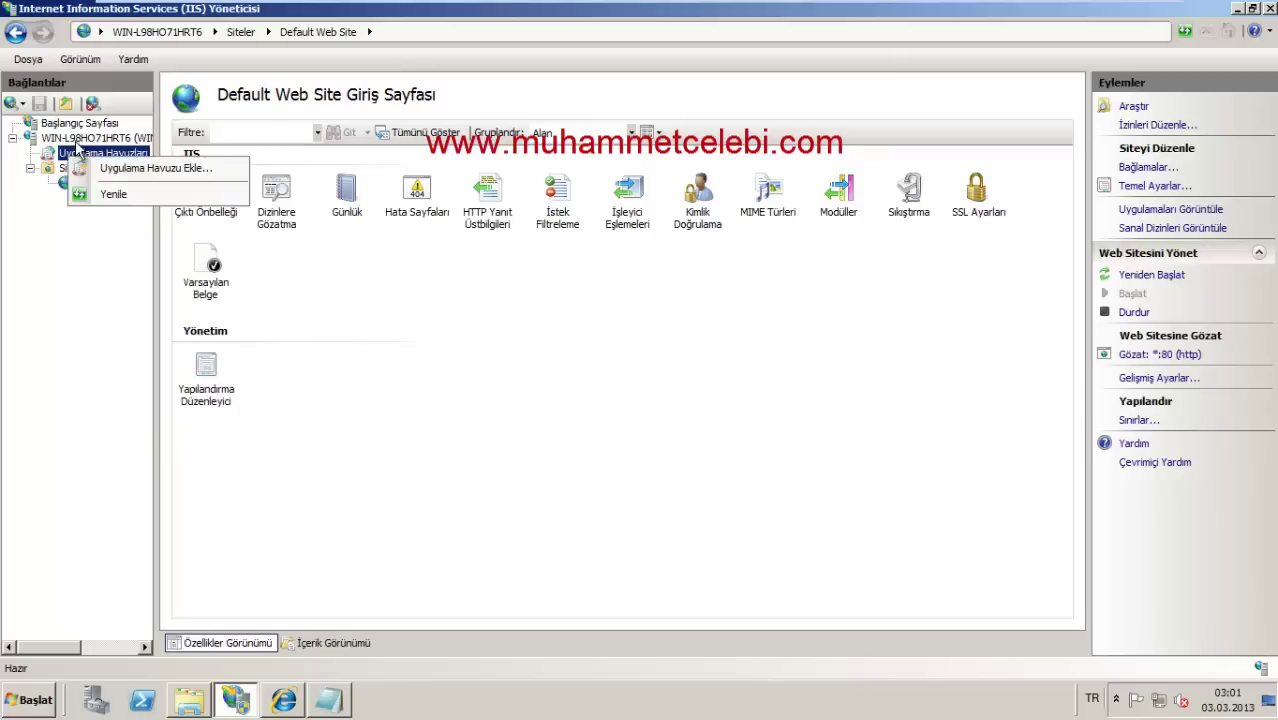
pyautogui.rightClick(78, 142)
pyautogui.rightClick(75, 123)
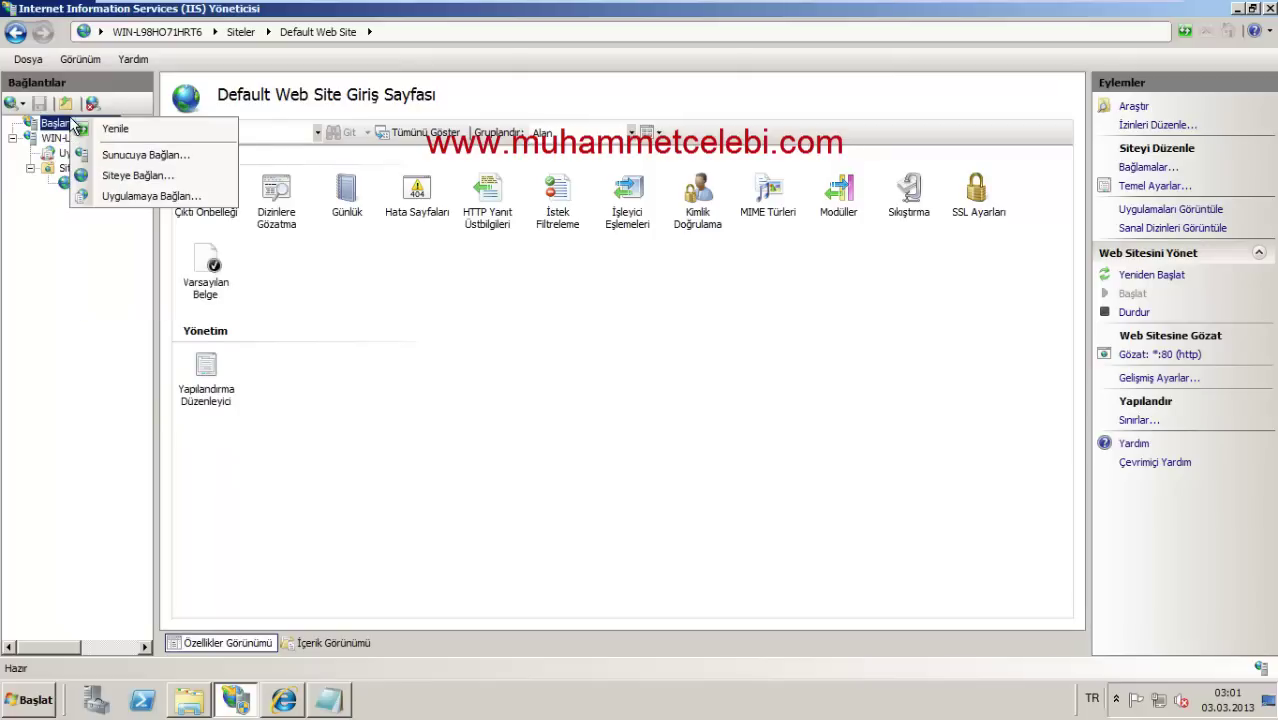
pyautogui.click(27, 609)
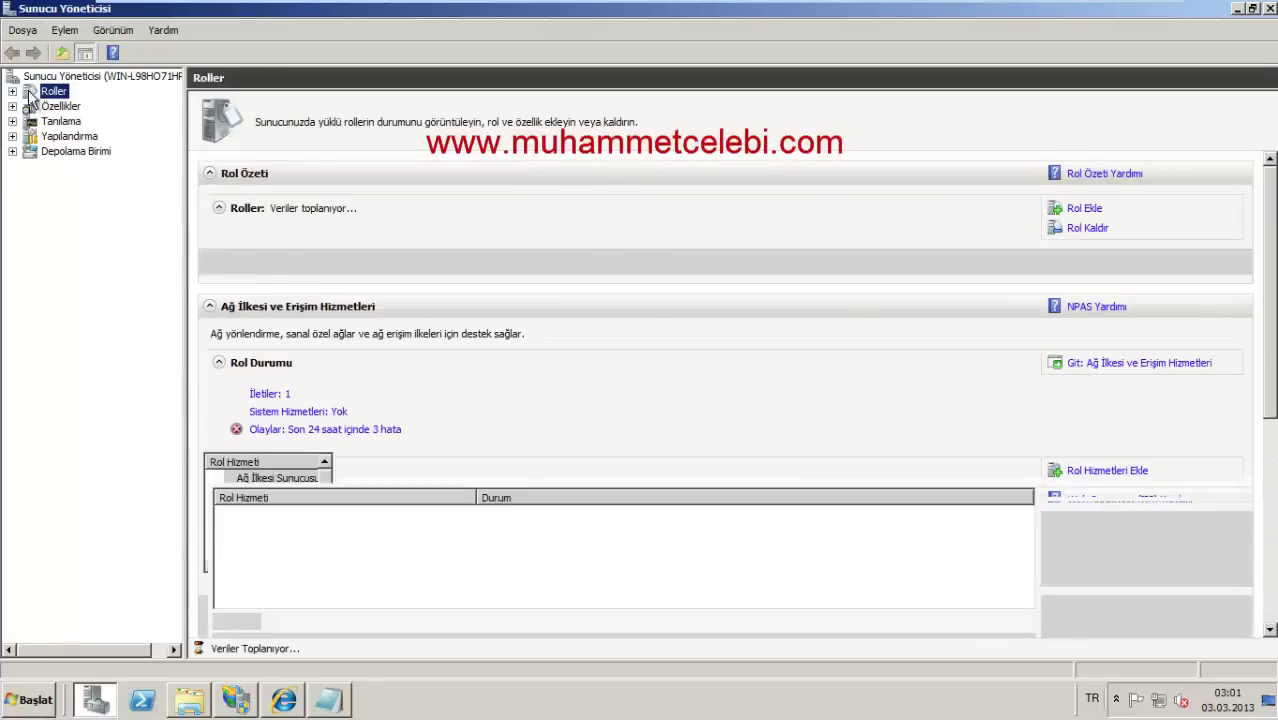
pyautogui.doubleClick(85, 121)
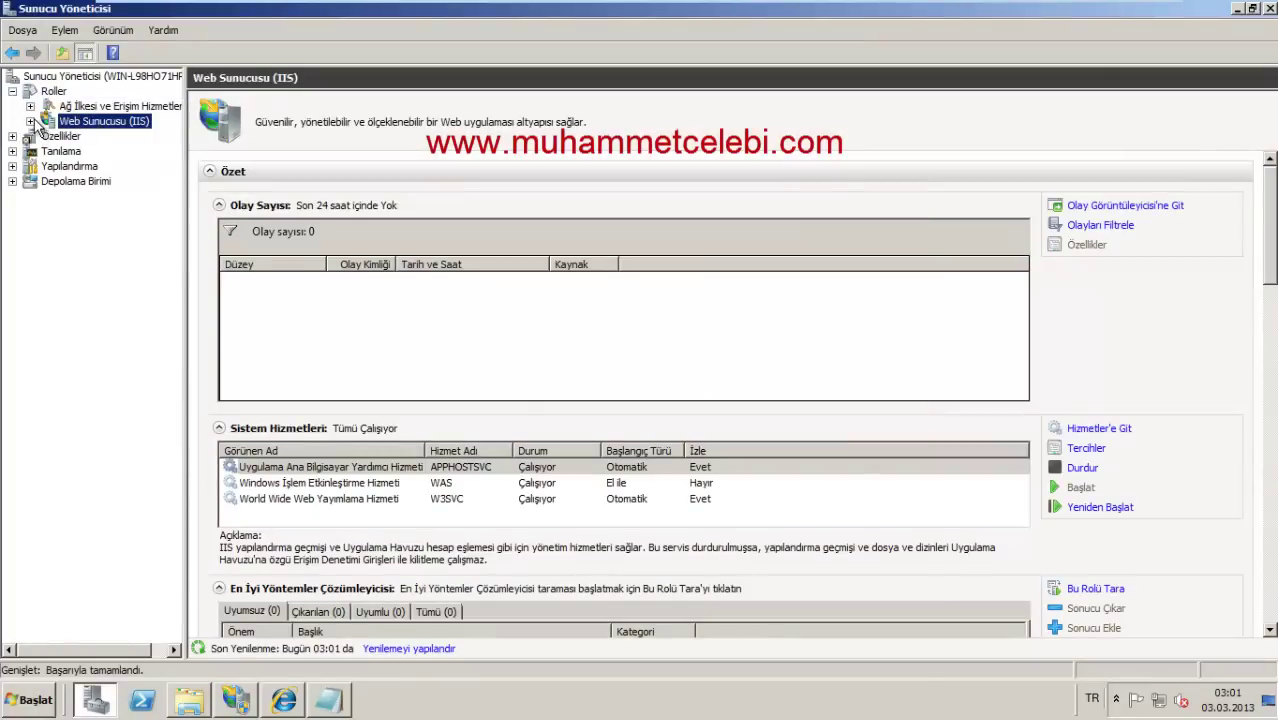
# Step: Add and install the HTTP Redirection (HTTP Yeniden Yönlendirmesi) role service
pyautogui.rightClick(102, 122)
pyautogui.click(104, 125)
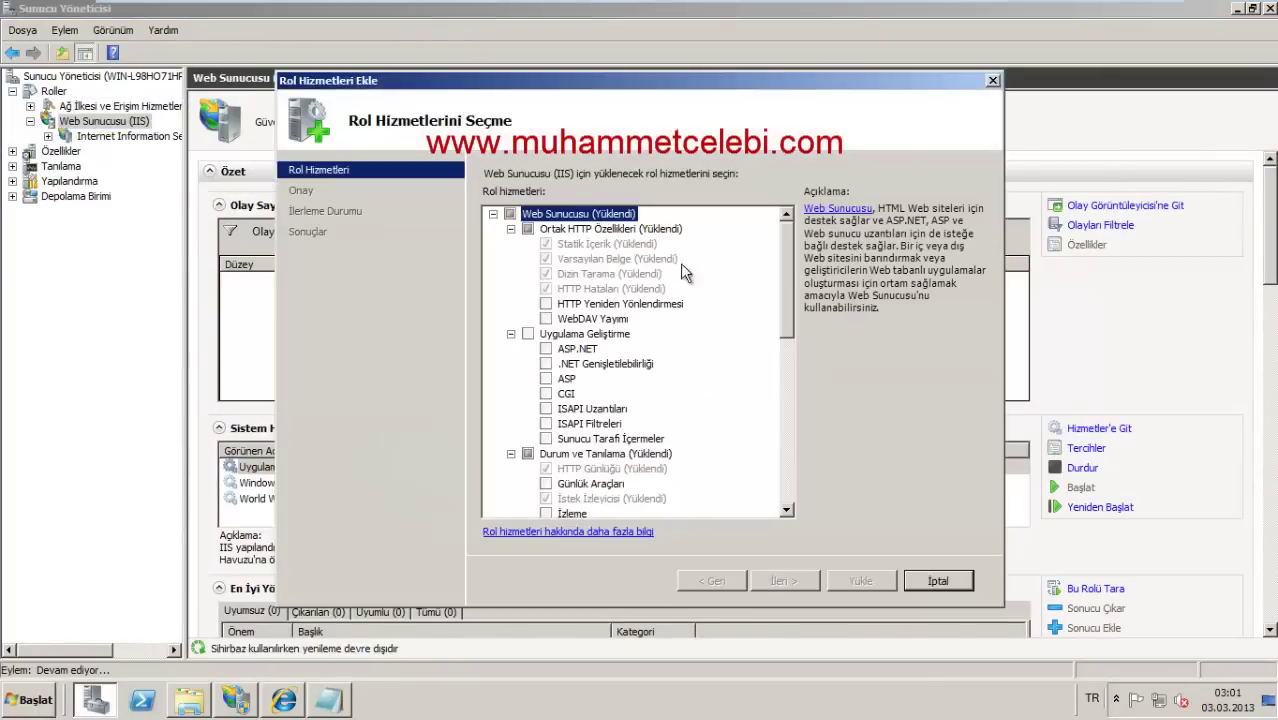
pyautogui.click(545, 303)
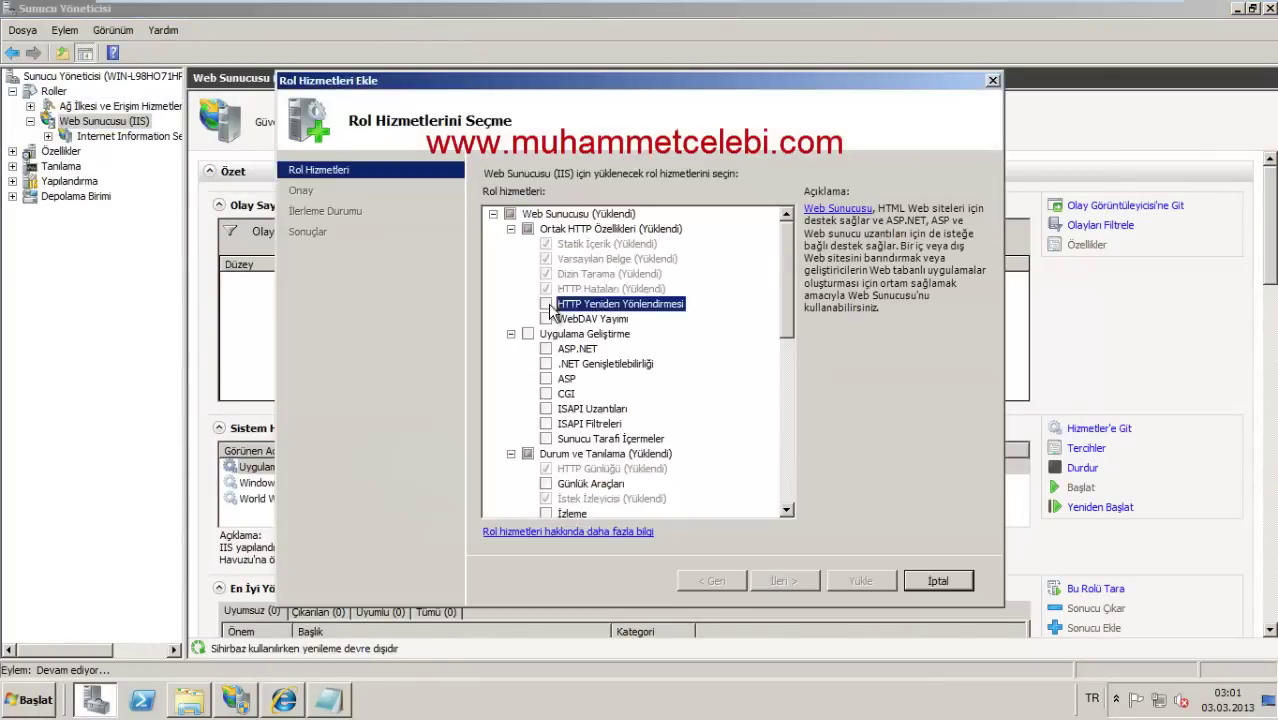
pyautogui.click(777, 582)
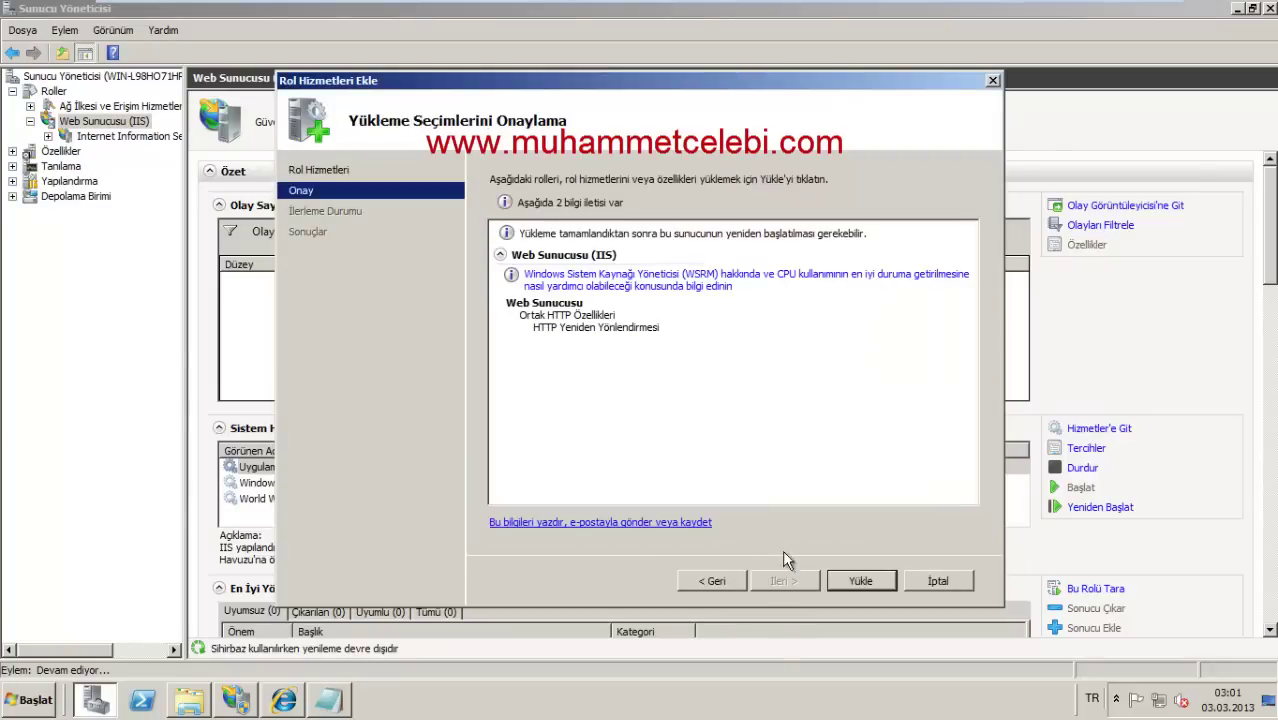
pyautogui.click(862, 582)
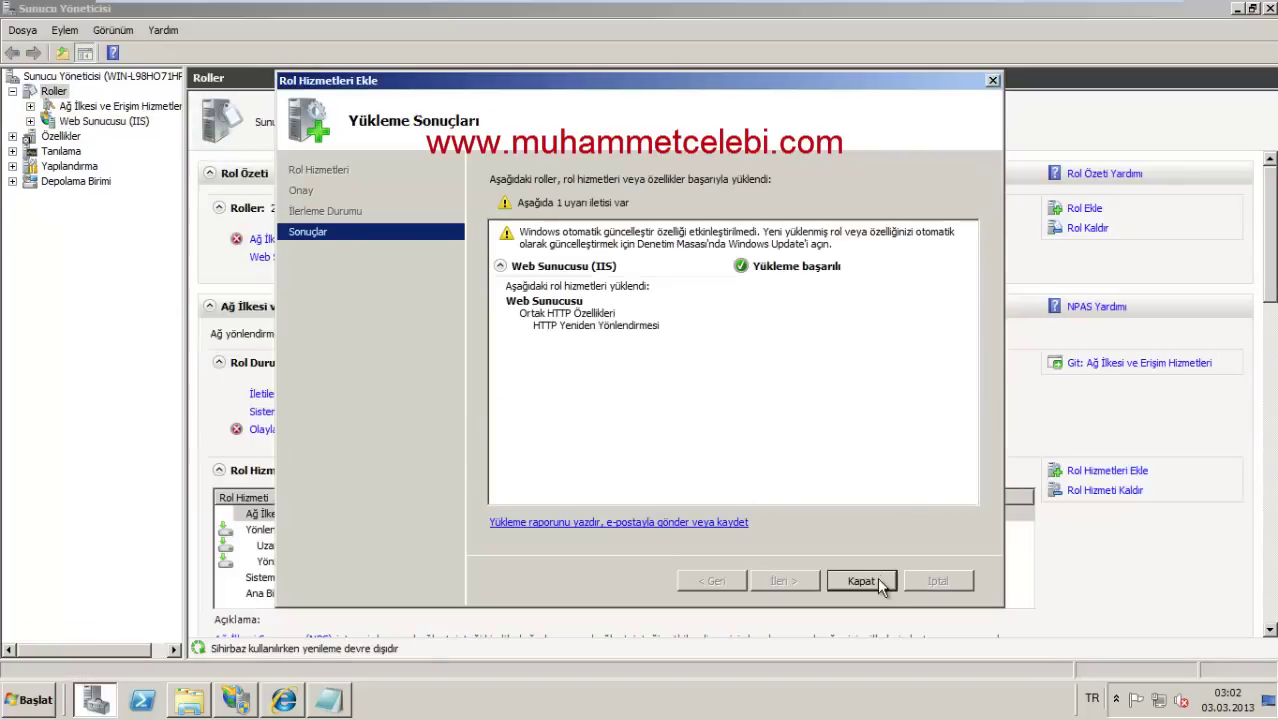
pyautogui.click(872, 580)
pyautogui.click(80, 121)
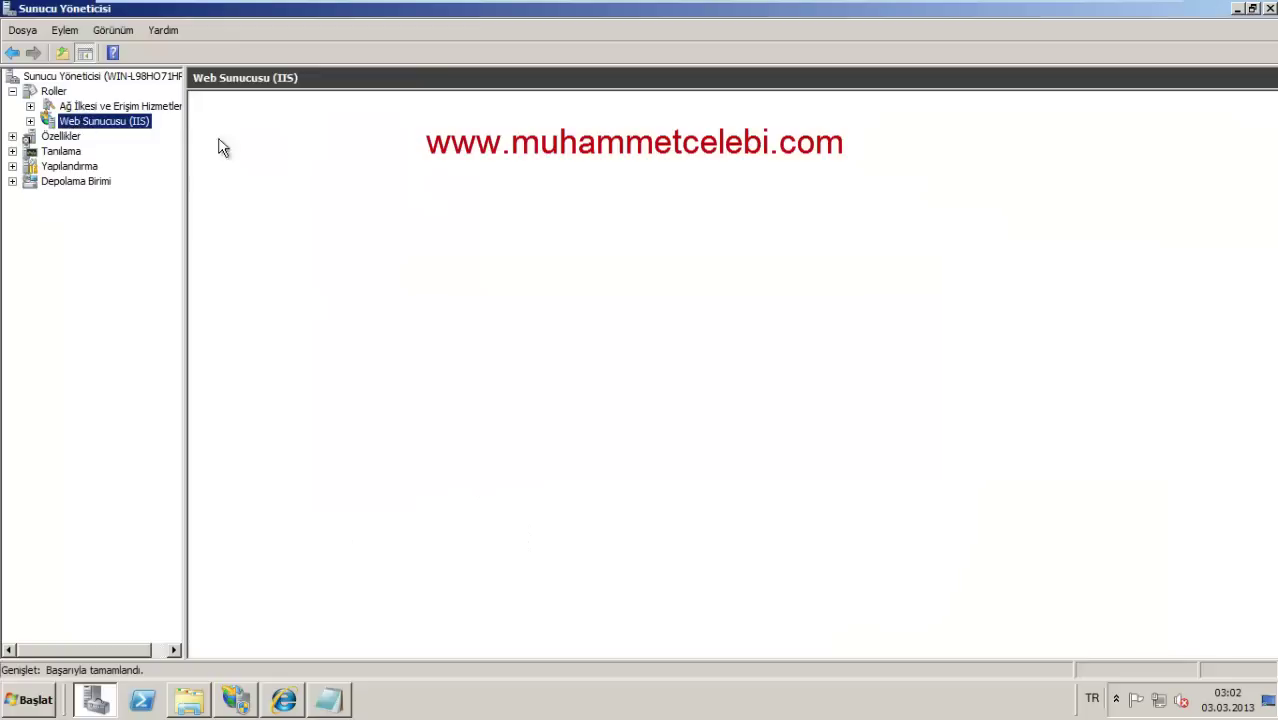
# Step: Navigate to Default Web Site within Server Manager's IIS Manager
pyautogui.doubleClick(100, 121)
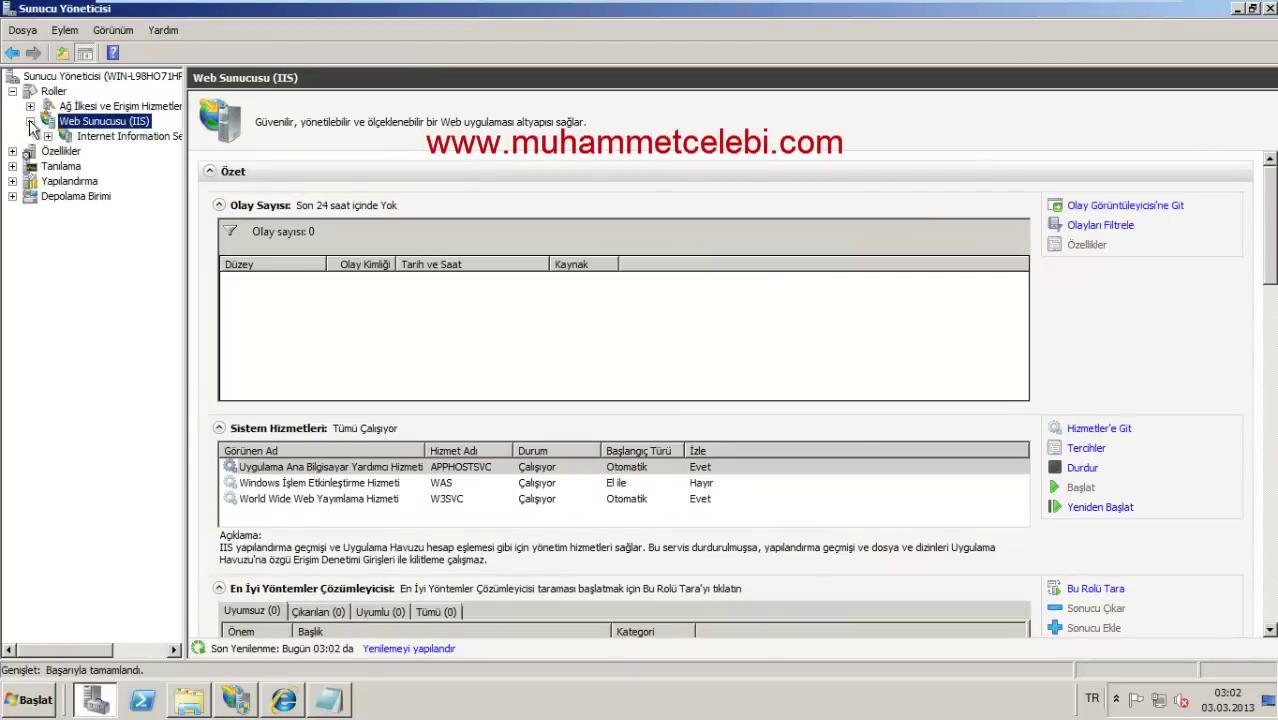
pyautogui.click(110, 136)
pyautogui.click(262, 189)
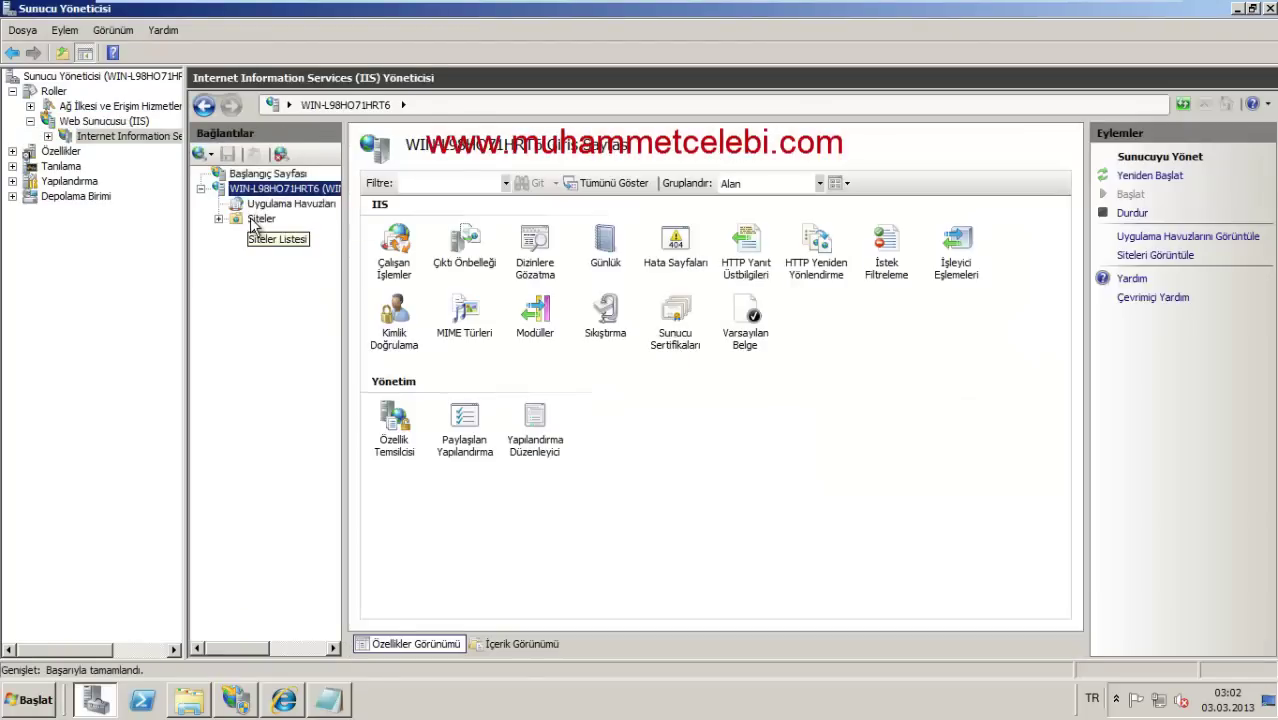
pyautogui.click(261, 218)
pyautogui.click(220, 219)
pyautogui.click(300, 233)
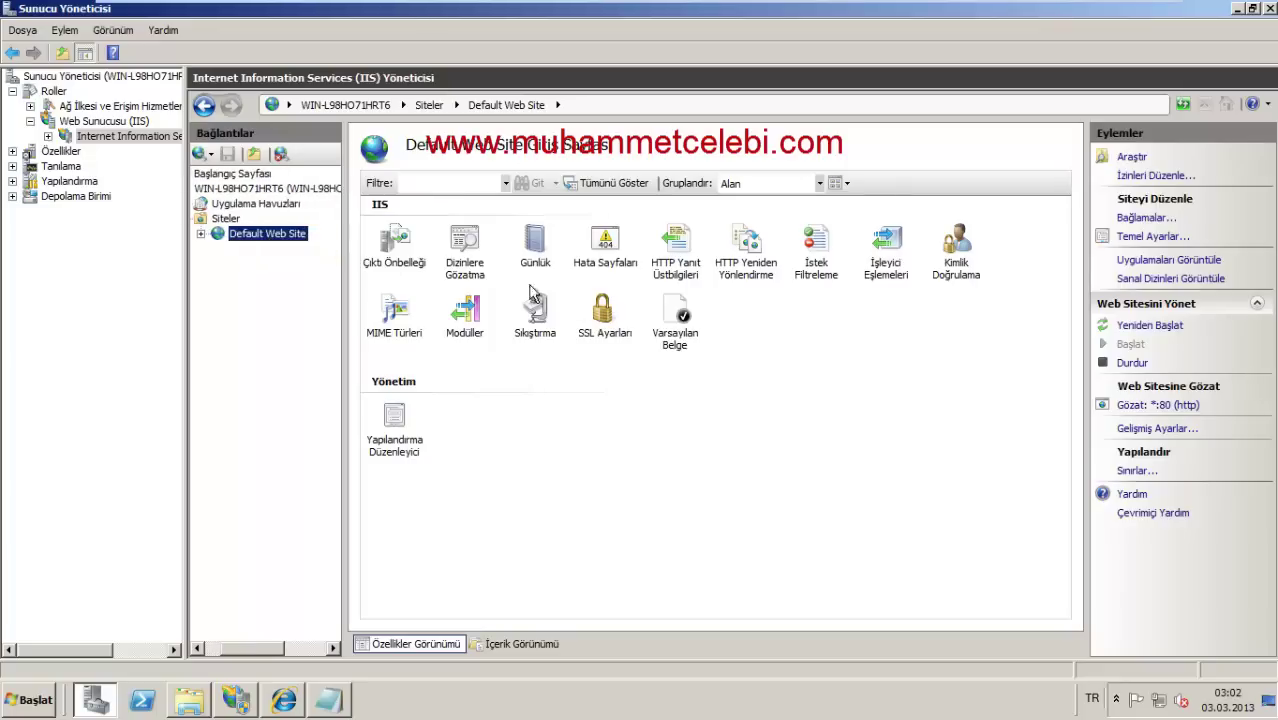
pyautogui.doubleClick(742, 256)
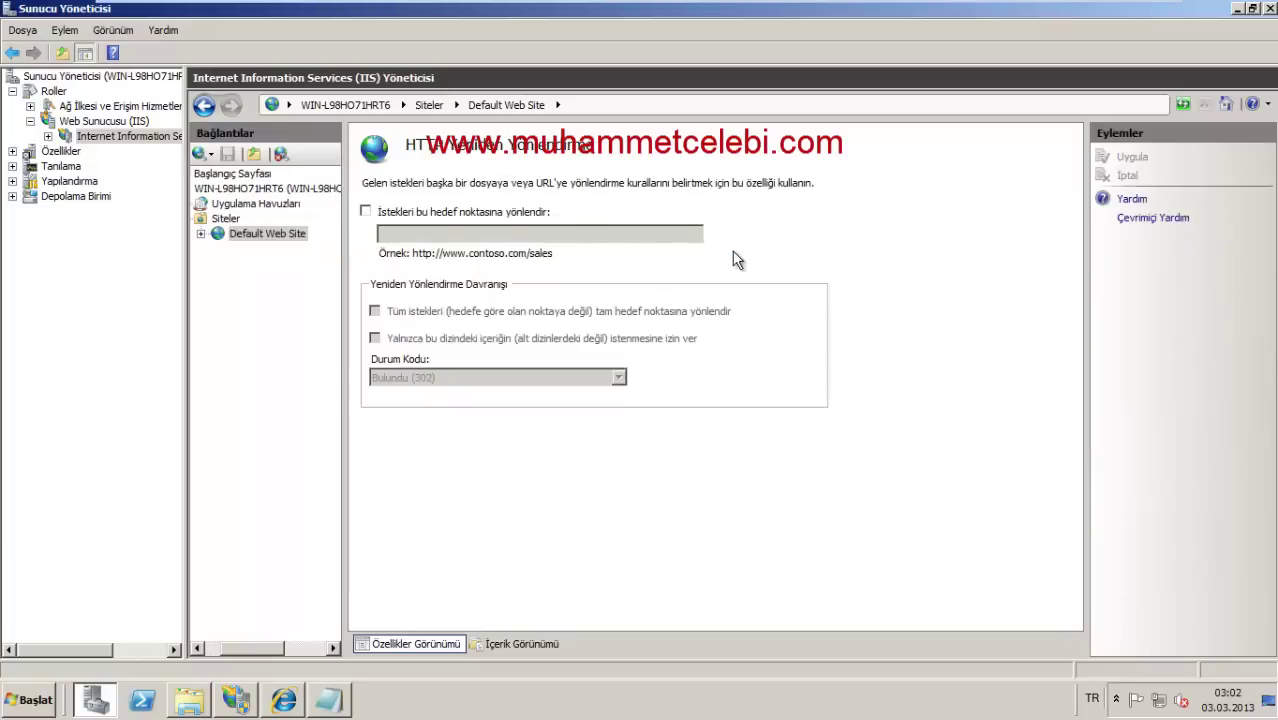
pyautogui.click(367, 211)
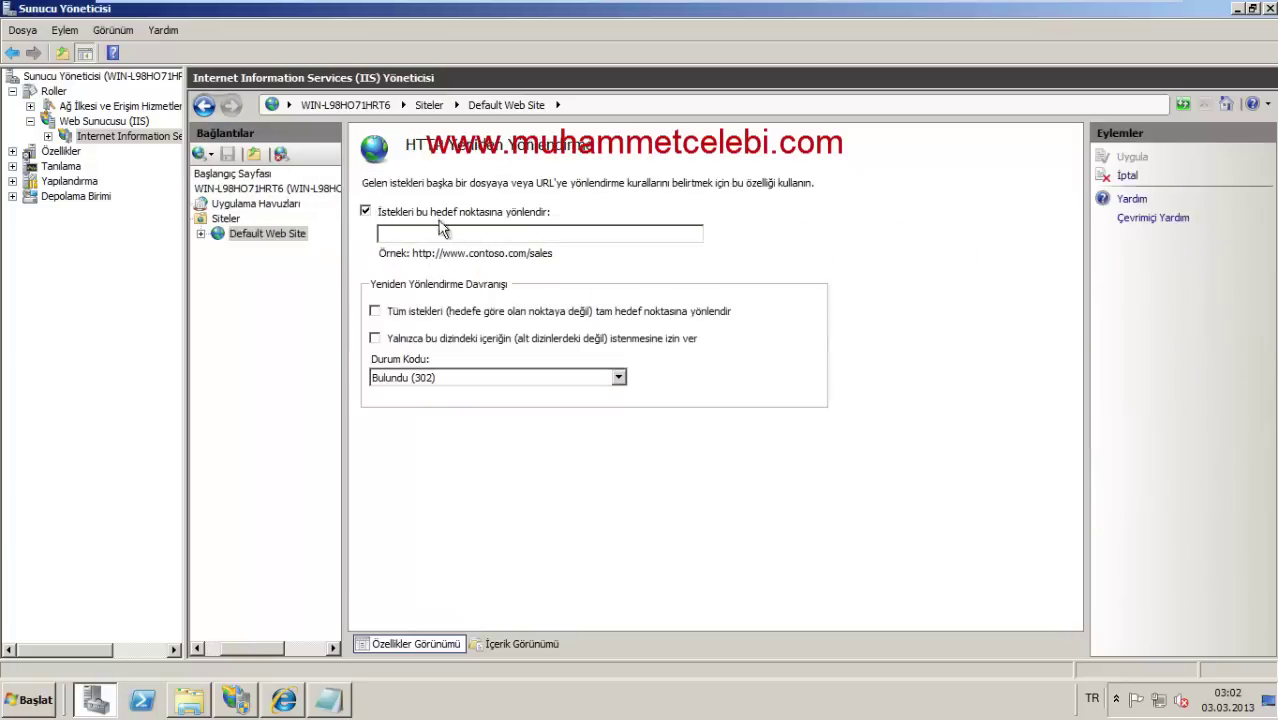
pyautogui.click(414, 233)
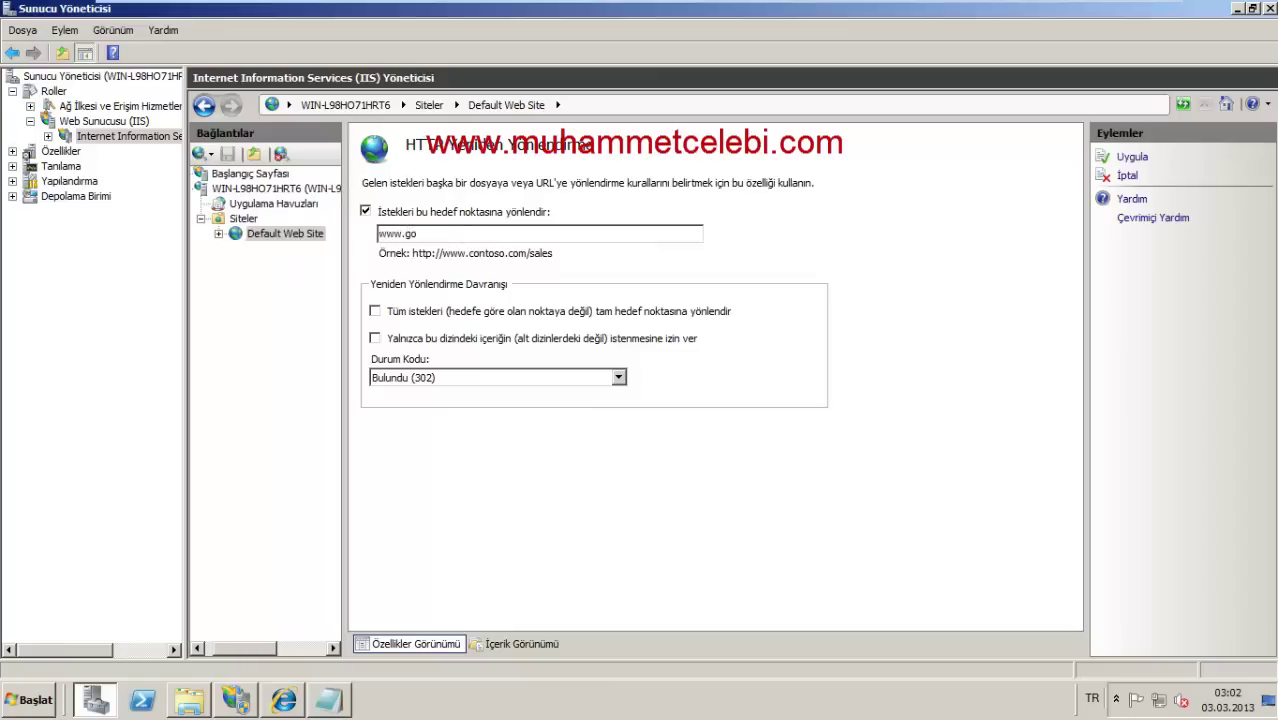
pyautogui.write('www.g')
pyautogui.press('BackSpace')
pyautogui.press('BackSpace')
pyautogui.press('BackSpace')
pyautogui.press('BackSpace')
pyautogui.press('BackSpace')
pyautogui.write('ht')
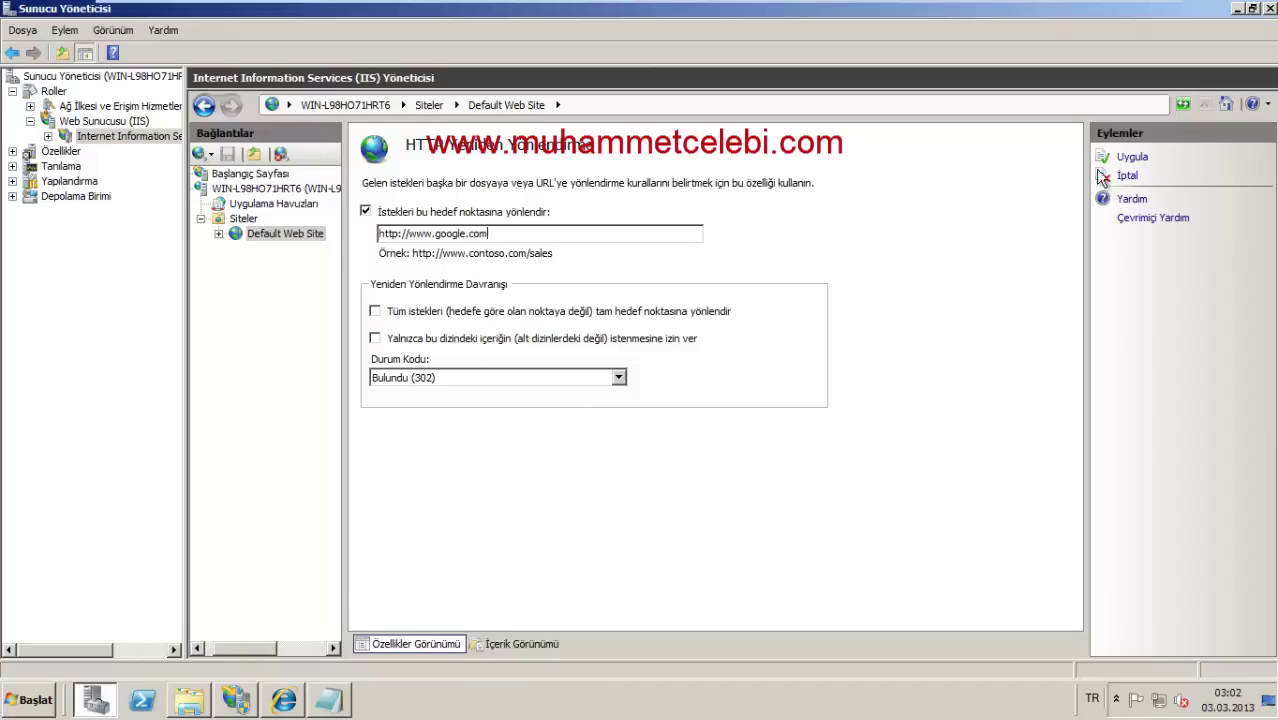
pyautogui.click(1138, 160)
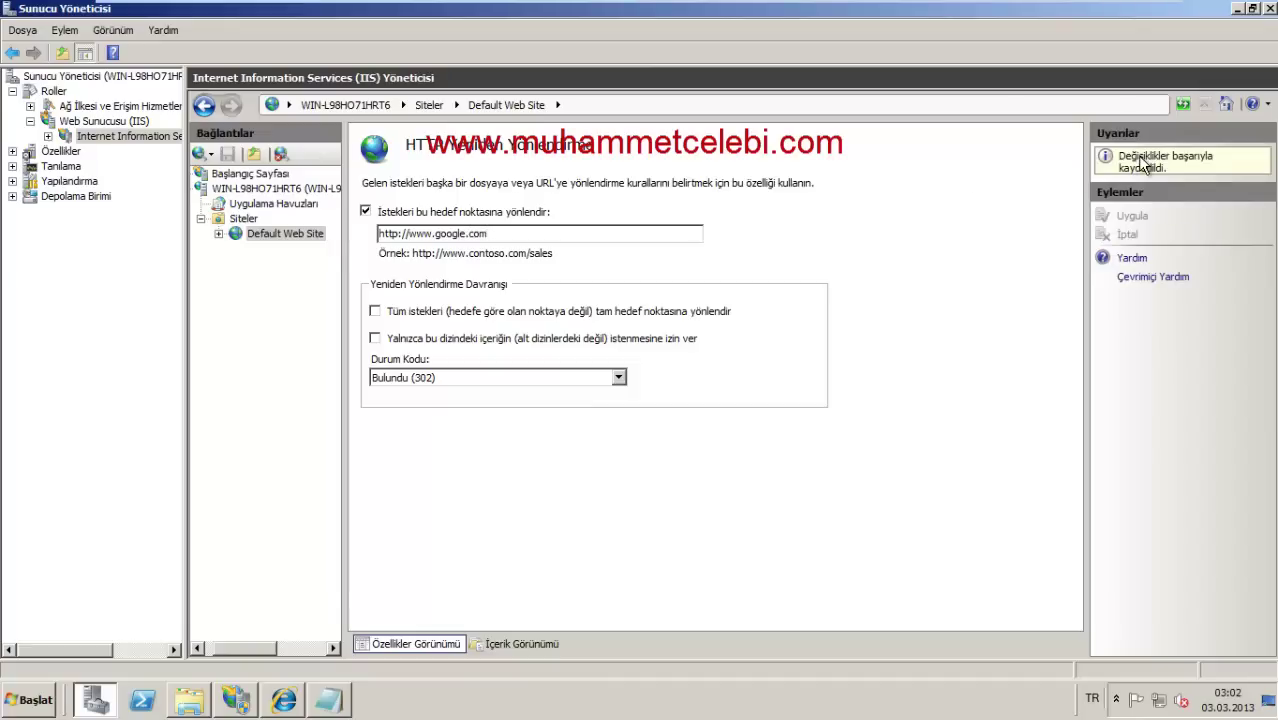
pyautogui.click(286, 234)
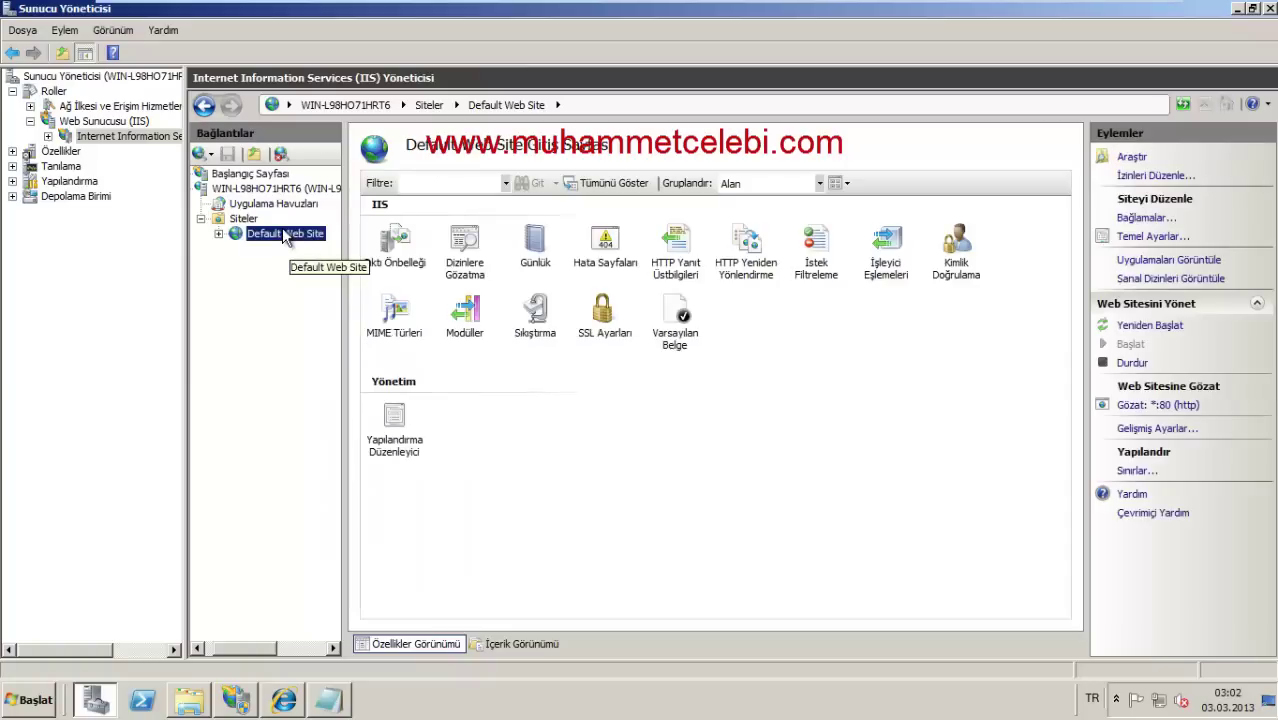
pyautogui.rightClick(295, 248)
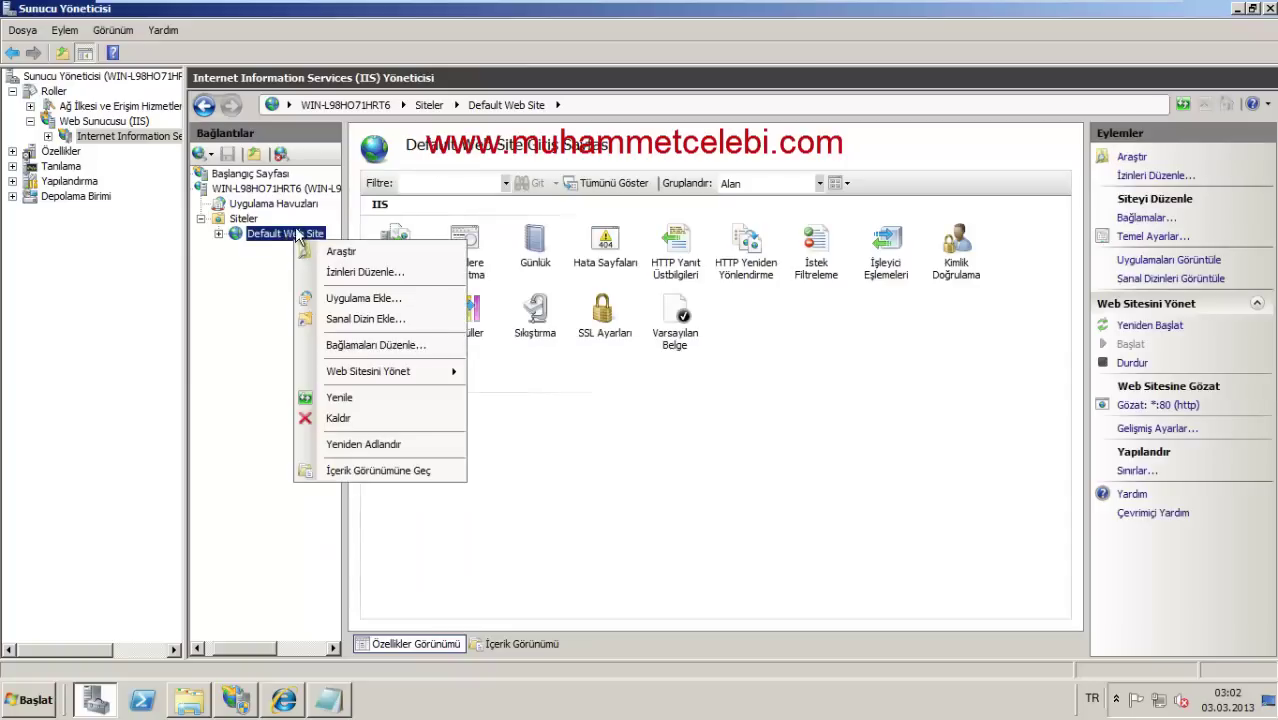
# Step: Reload localhost in Internet Explorer to confirm it lands on google.com.tr, dismissing the security warning
pyautogui.click(363, 397)
pyautogui.click(283, 701)
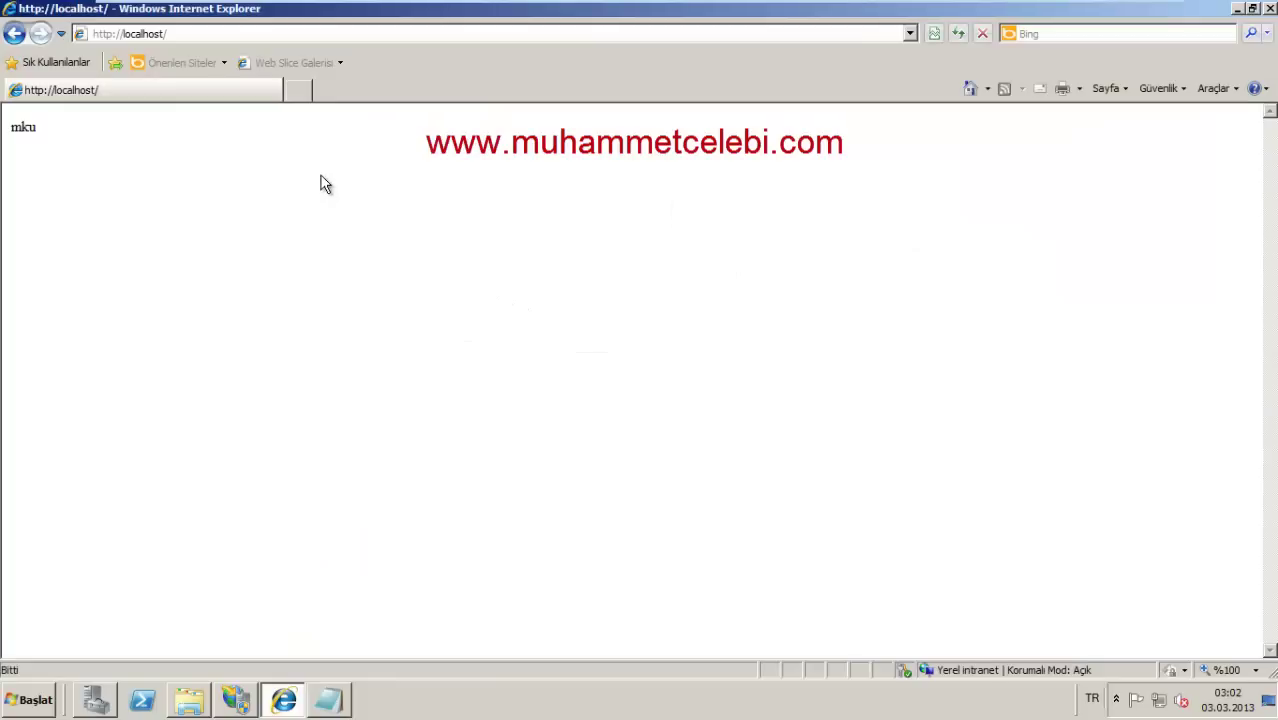
pyautogui.press('F5')
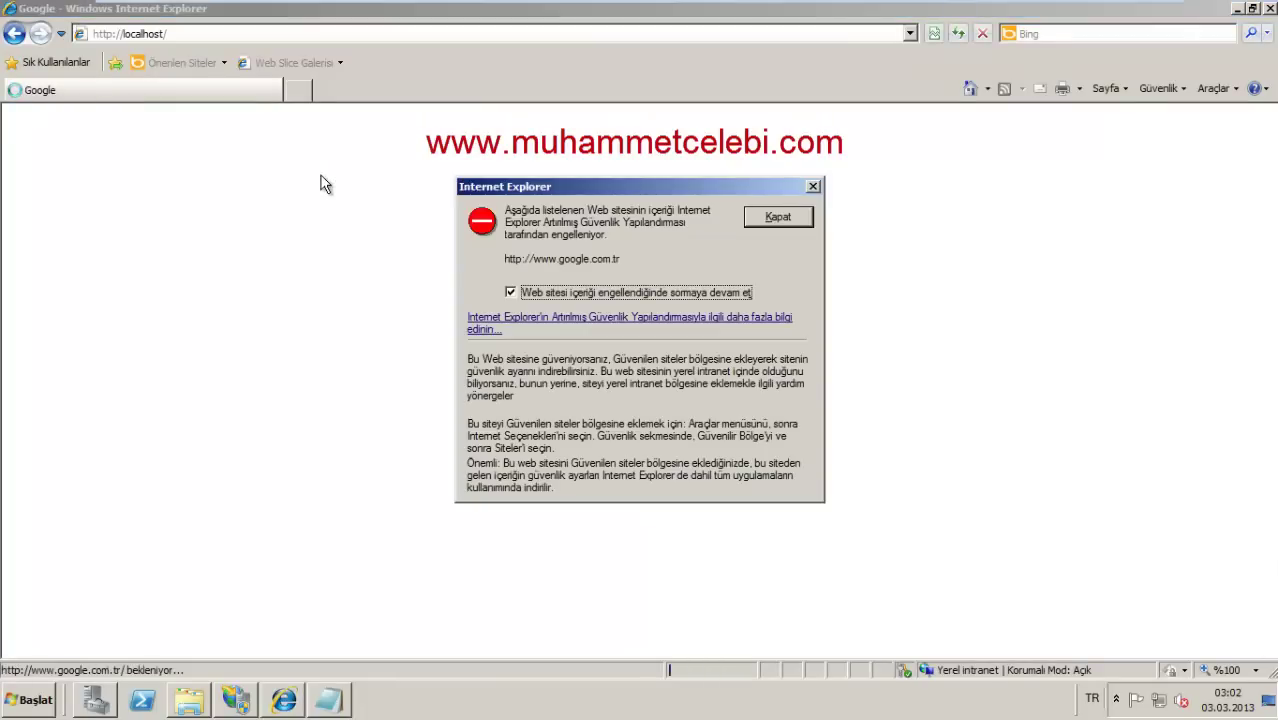
pyautogui.click(631, 293)
pyautogui.click(773, 218)
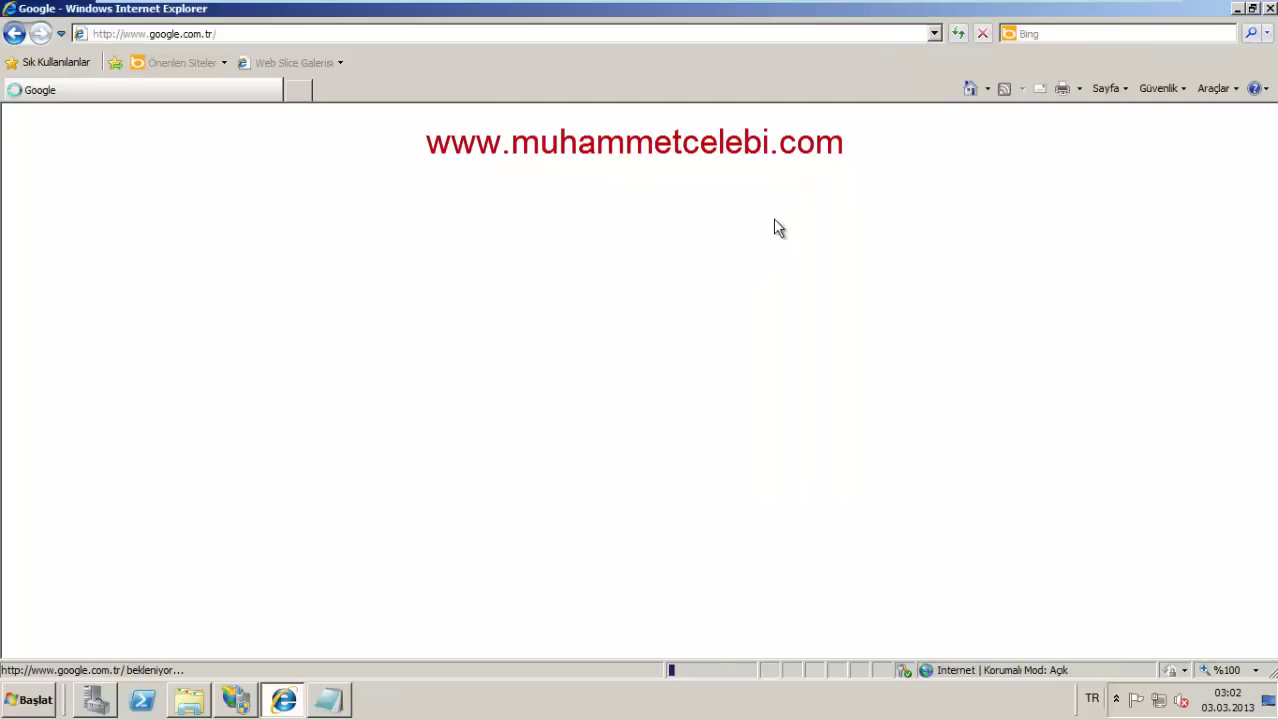
pyautogui.click(283, 705)
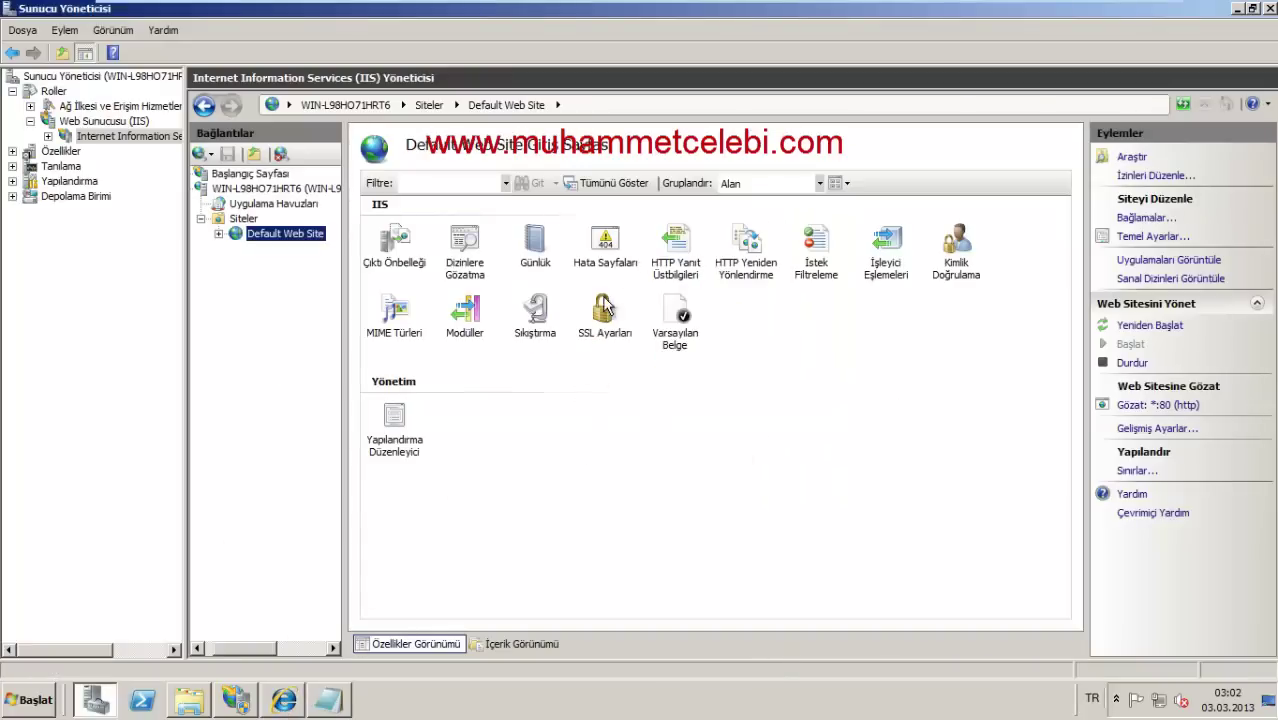
pyautogui.doubleClick(760, 258)
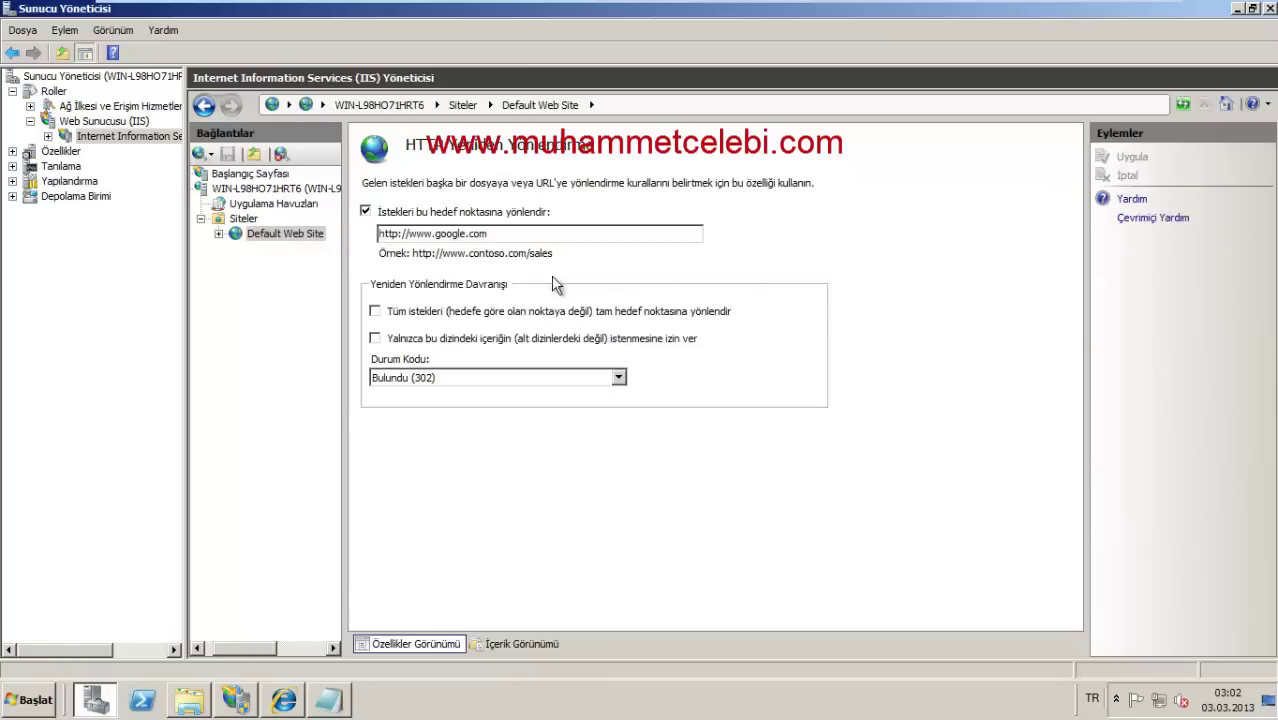
pyautogui.click(365, 212)
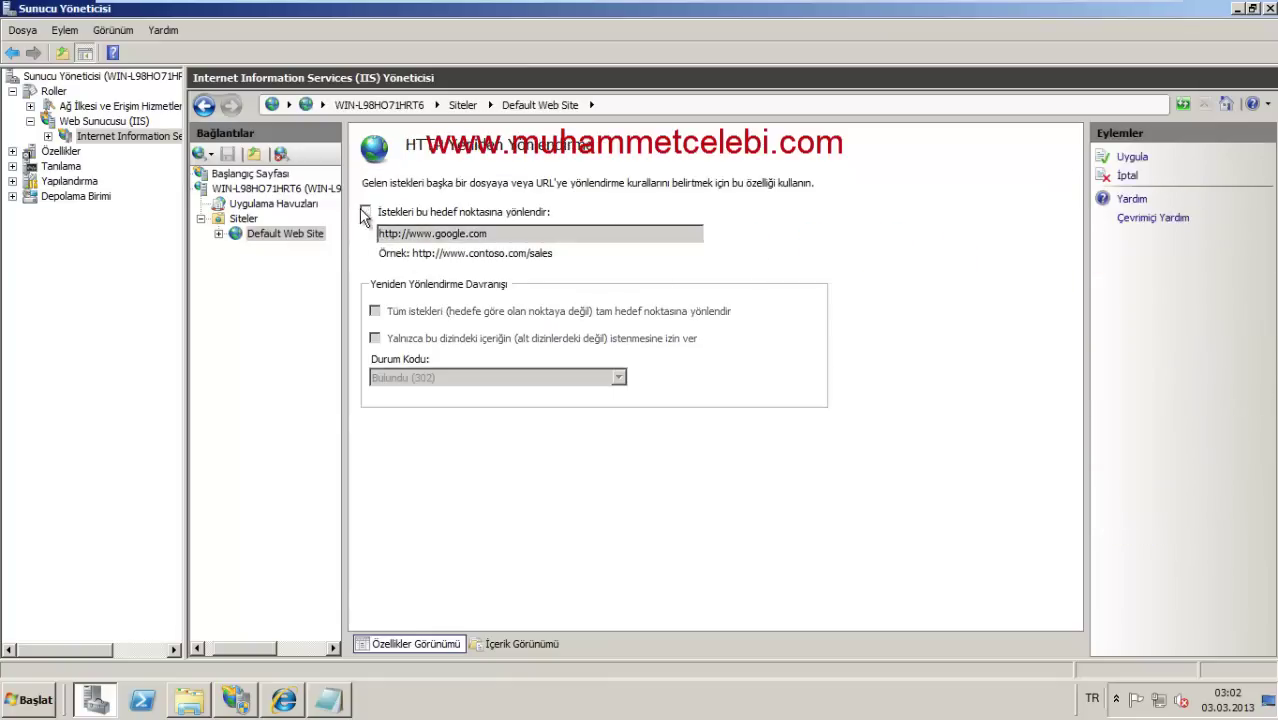
pyautogui.click(1130, 157)
pyautogui.rightClick(252, 232)
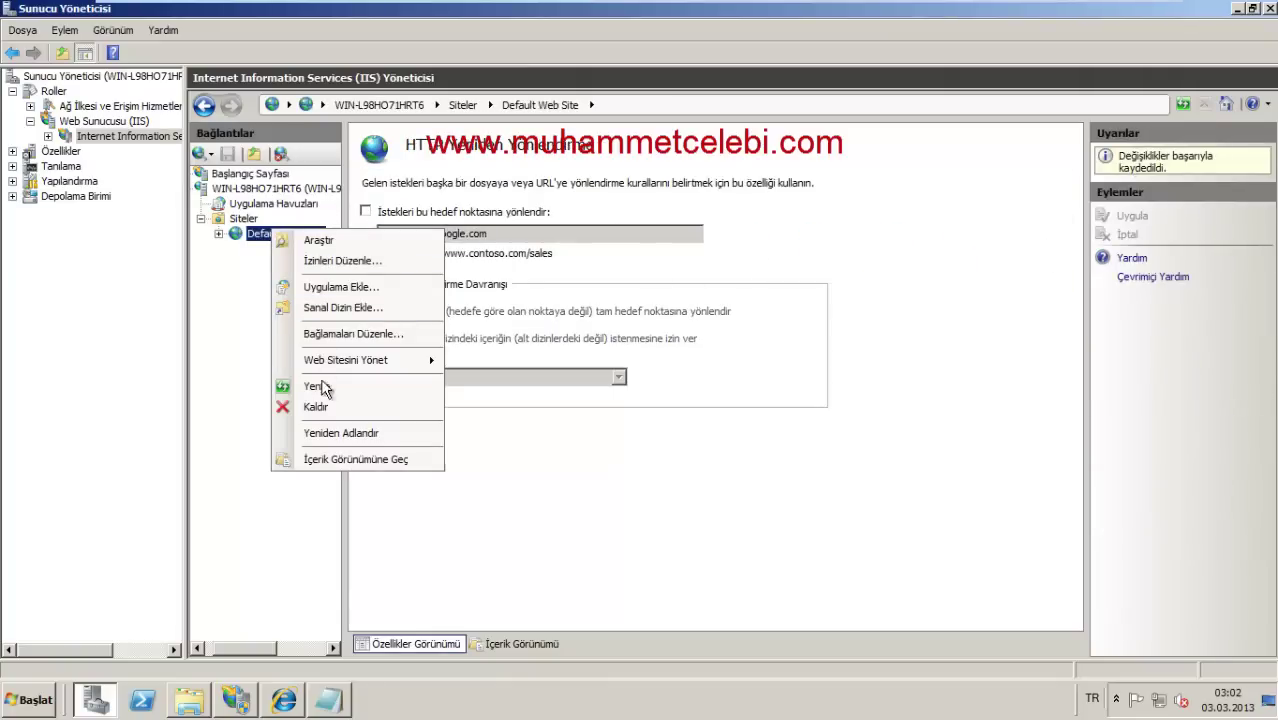
pyautogui.press('Escape')
pyautogui.click(264, 238)
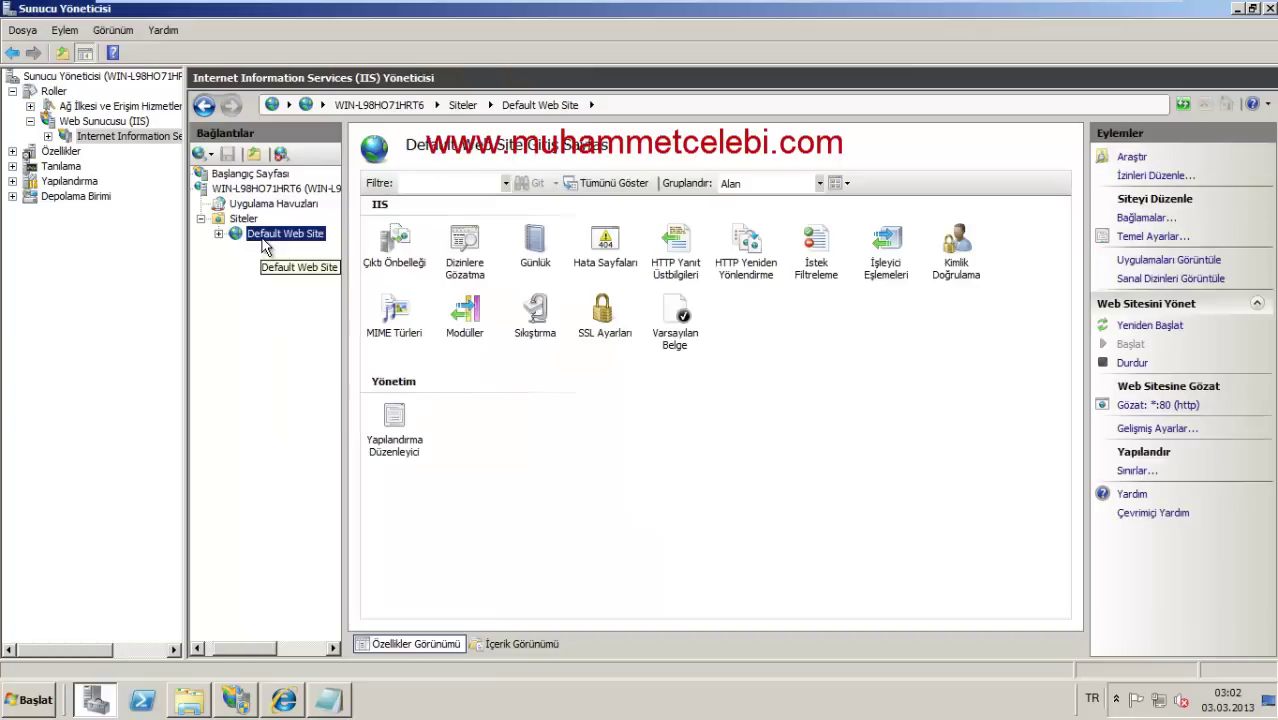
pyautogui.rightClick(100, 119)
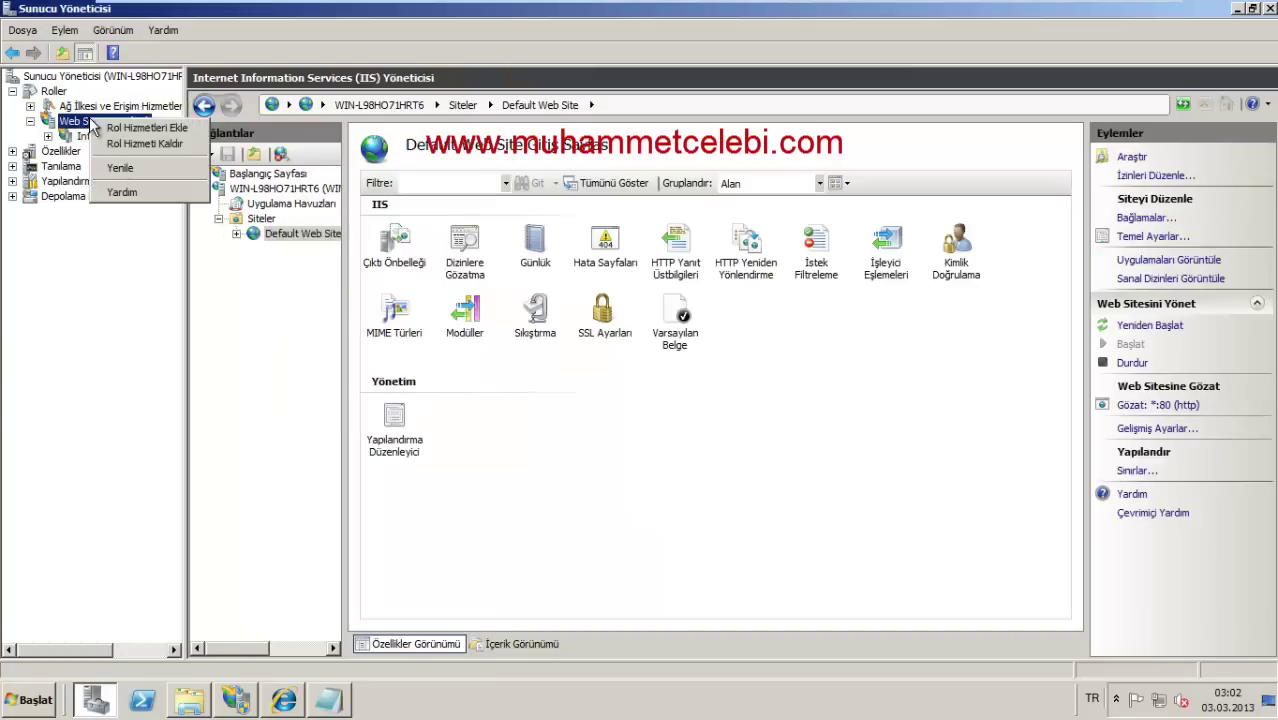
# Step: Install all Security role services, including Basic, Windows and Digest Authentication, then reopen IIS Manager
pyautogui.click(150, 127)
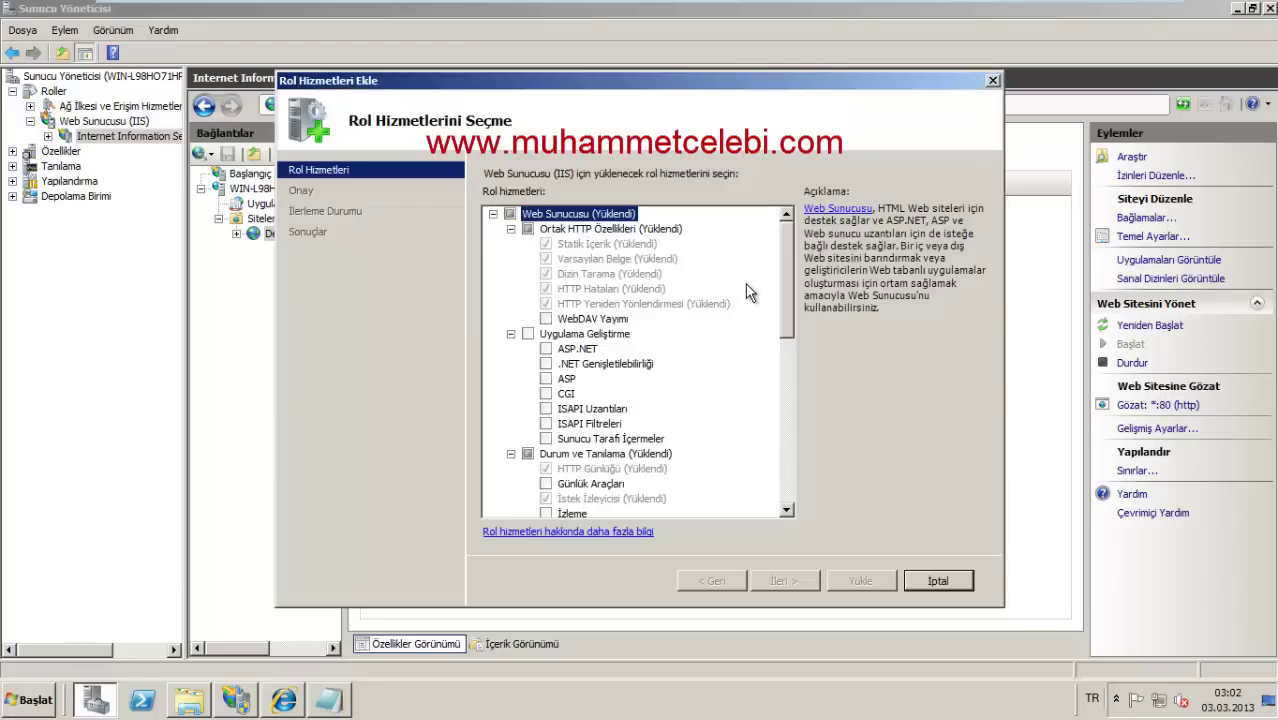
pyautogui.moveTo(788, 284); pyautogui.dragTo(772, 391)
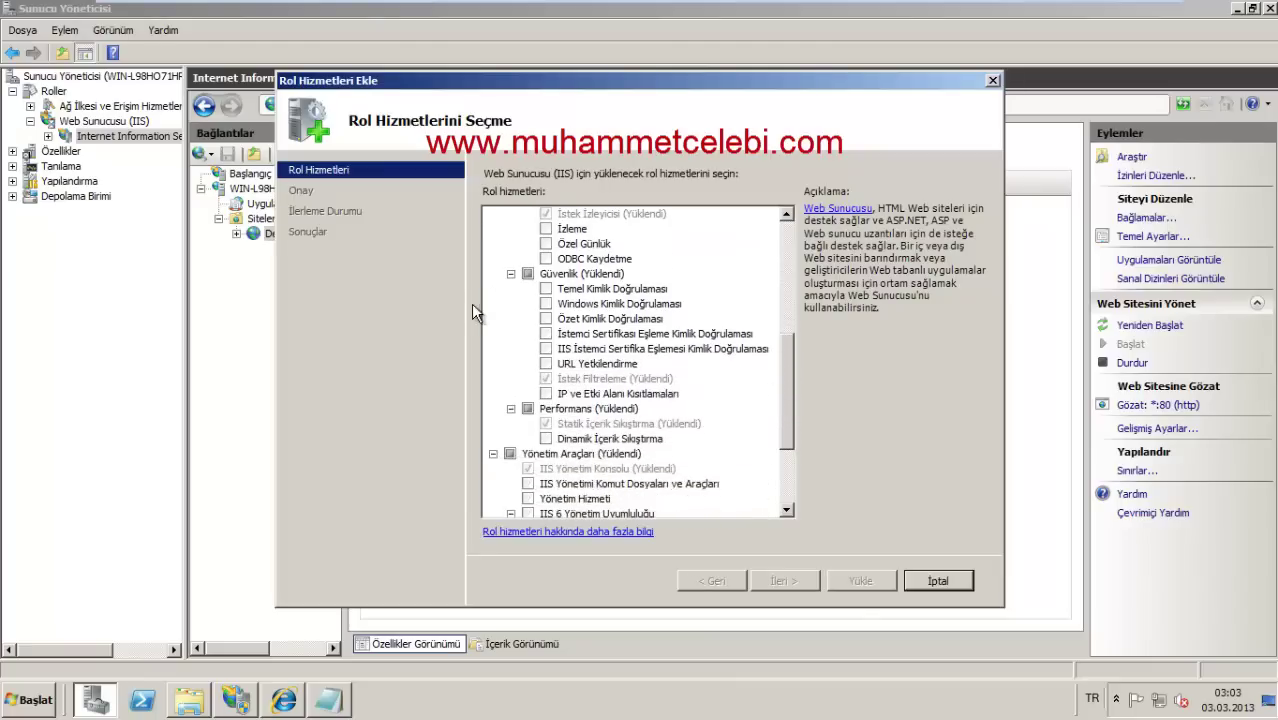
pyautogui.click(527, 273)
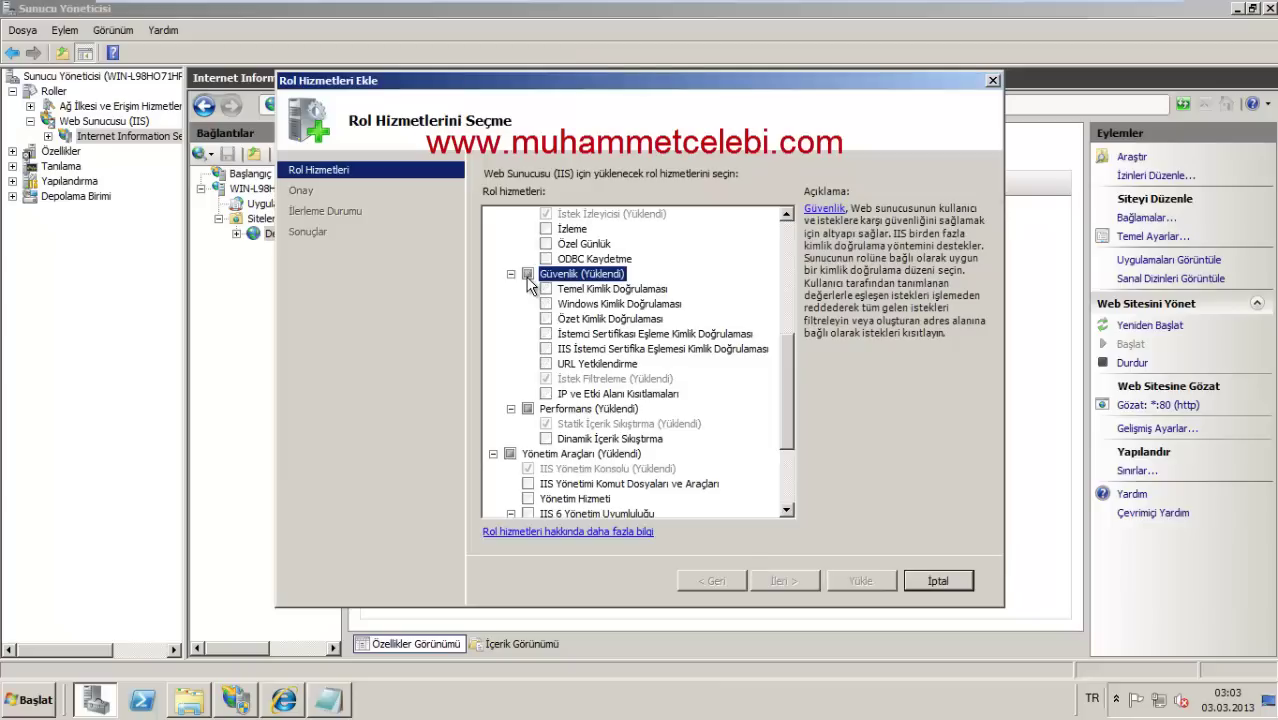
pyautogui.click(768, 576)
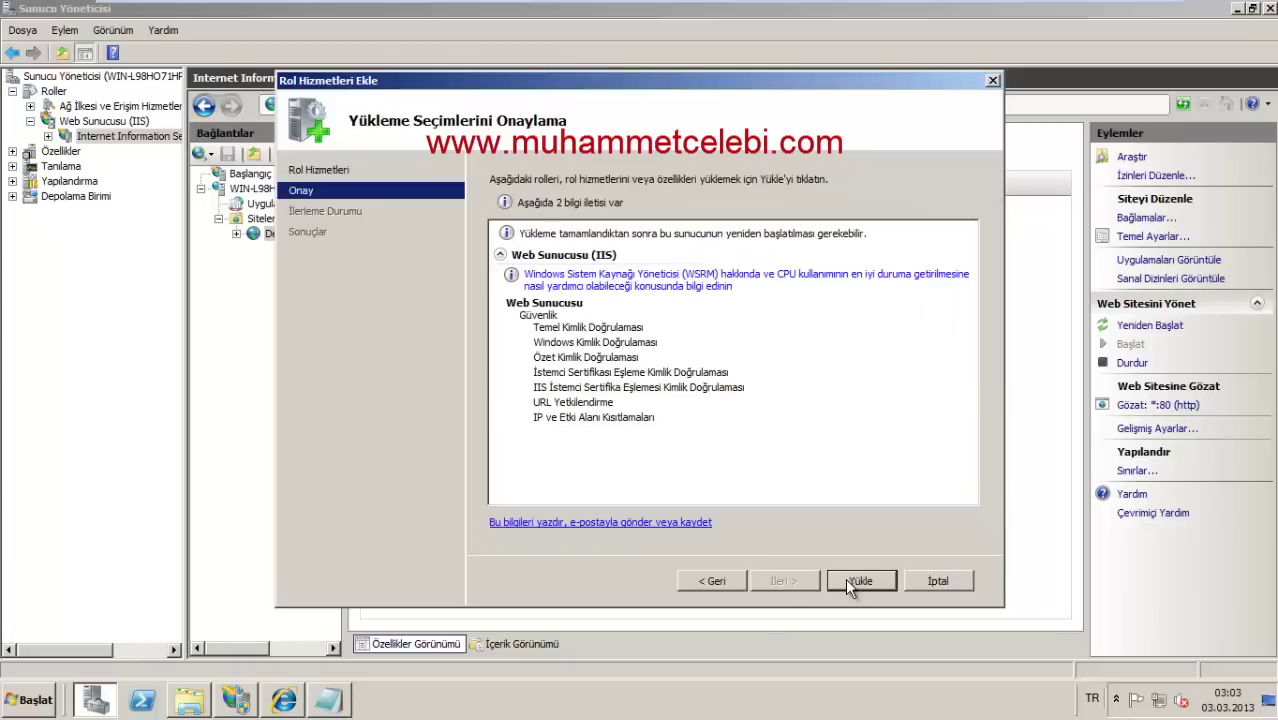
pyautogui.click(856, 580)
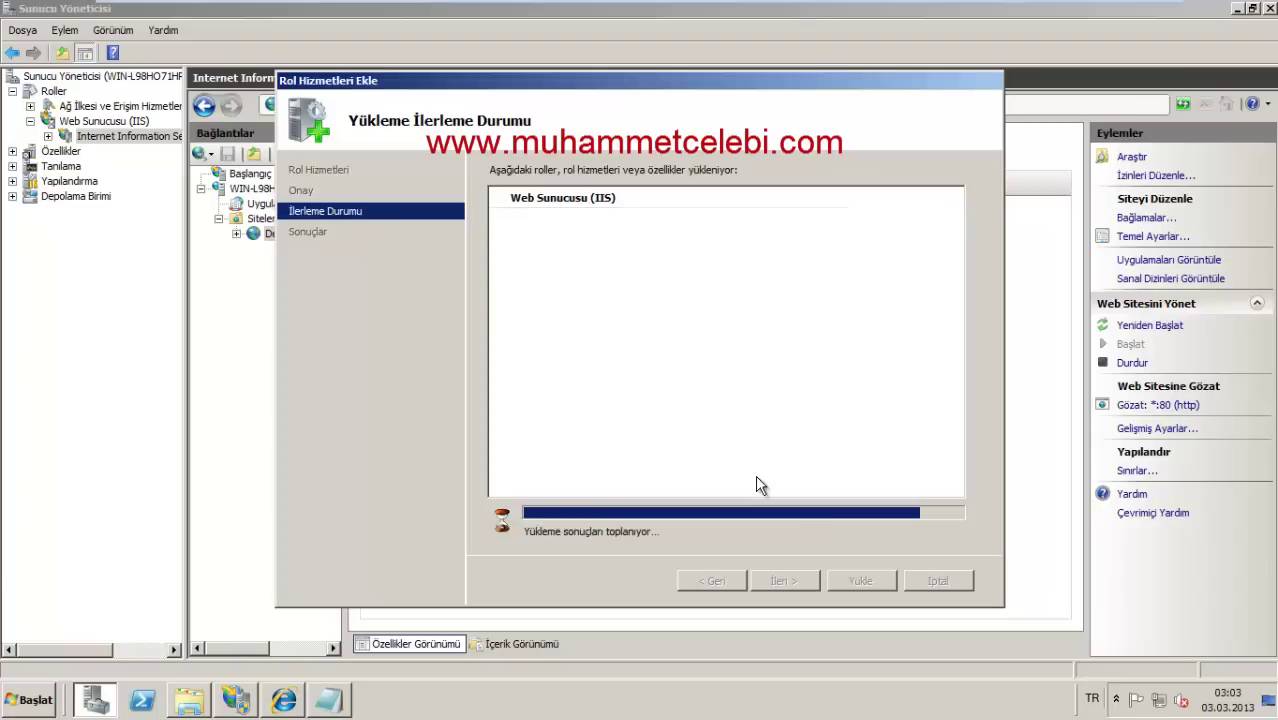
pyautogui.click(870, 580)
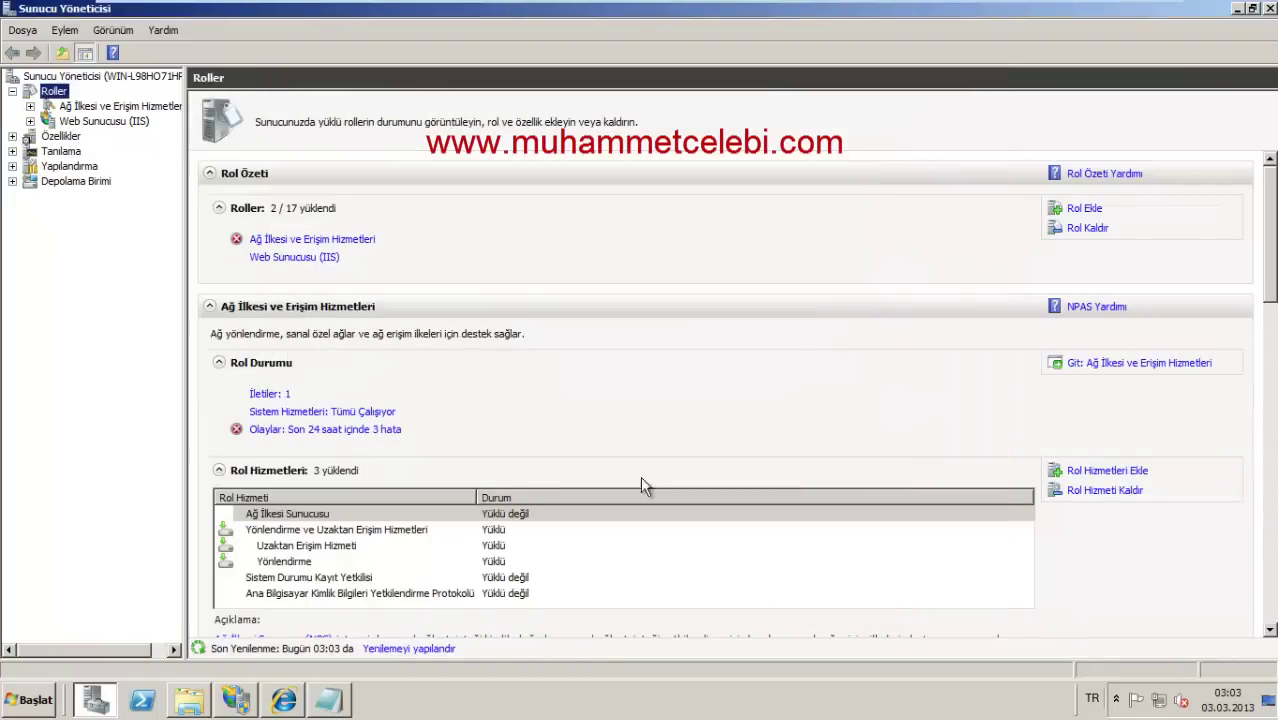
pyautogui.click(80, 122)
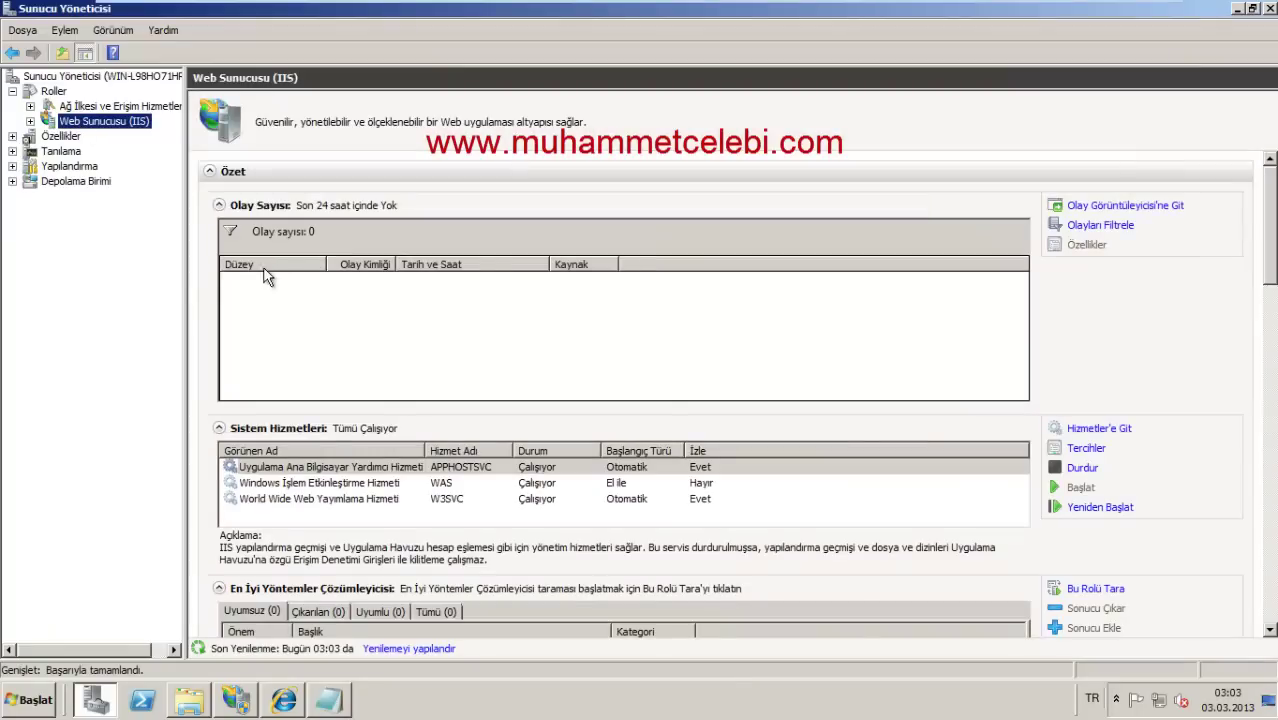
pyautogui.click(30, 121)
pyautogui.click(78, 136)
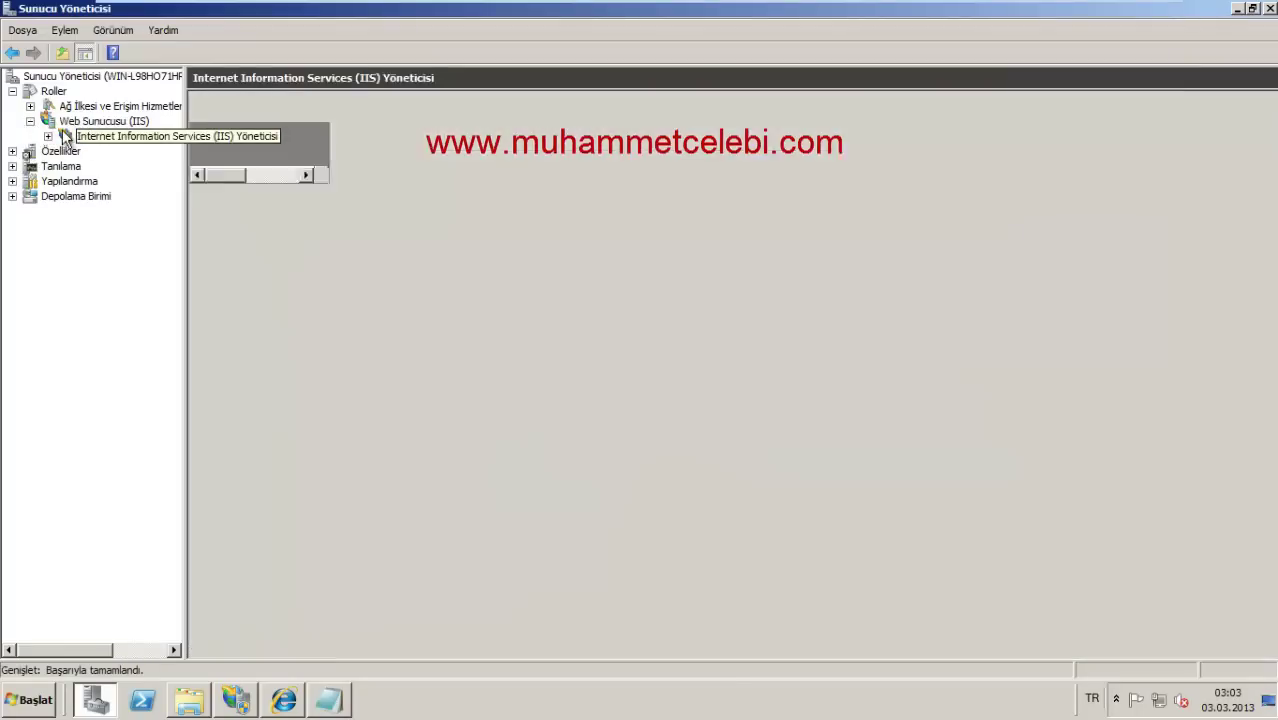
# Step: Change Default Web Site's http binding from port 80 to 90, close the bindings list and refresh the site
pyautogui.click(433, 256)
pyautogui.click(305, 190)
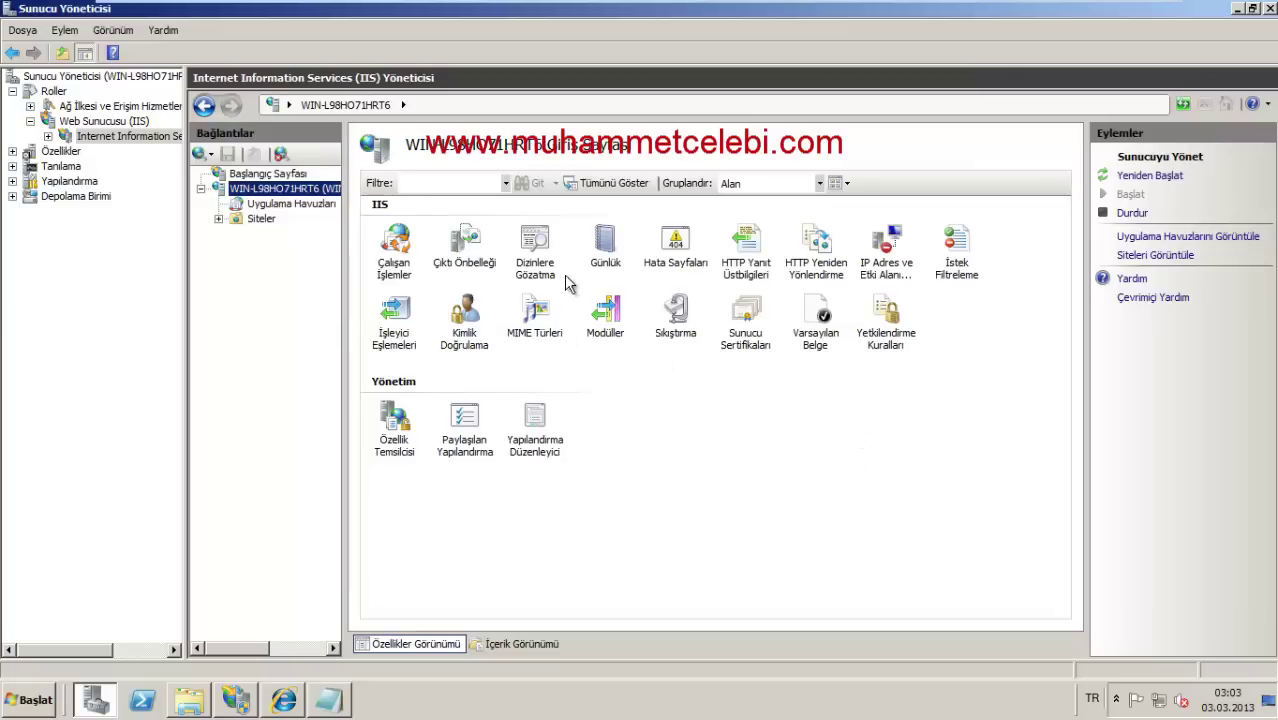
pyautogui.click(218, 218)
pyautogui.rightClick(268, 236)
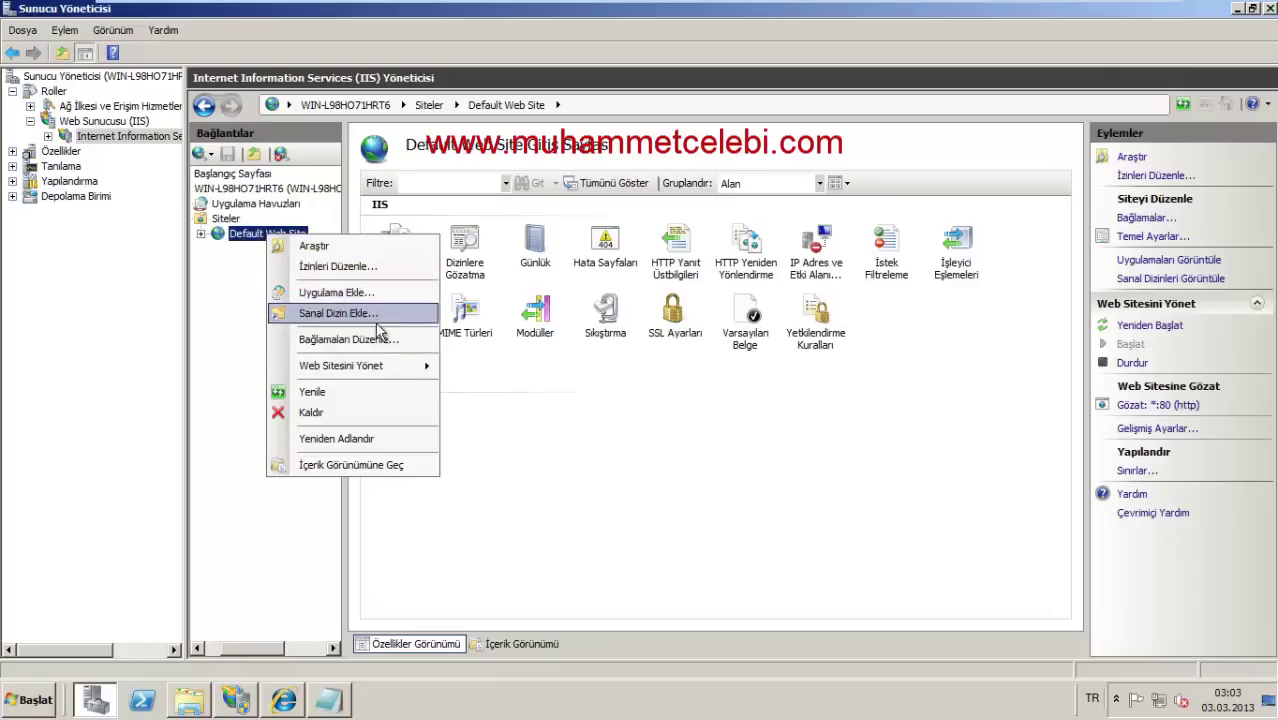
pyautogui.click(360, 339)
pyautogui.click(628, 291)
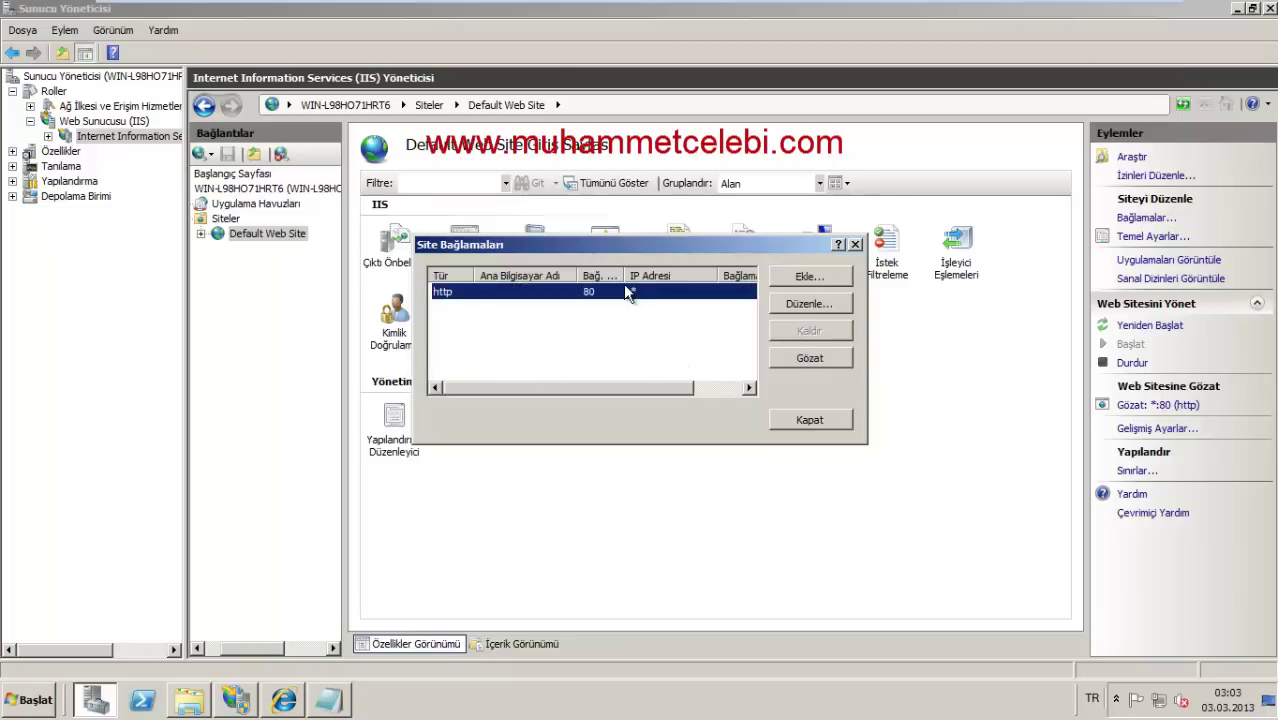
pyautogui.click(810, 304)
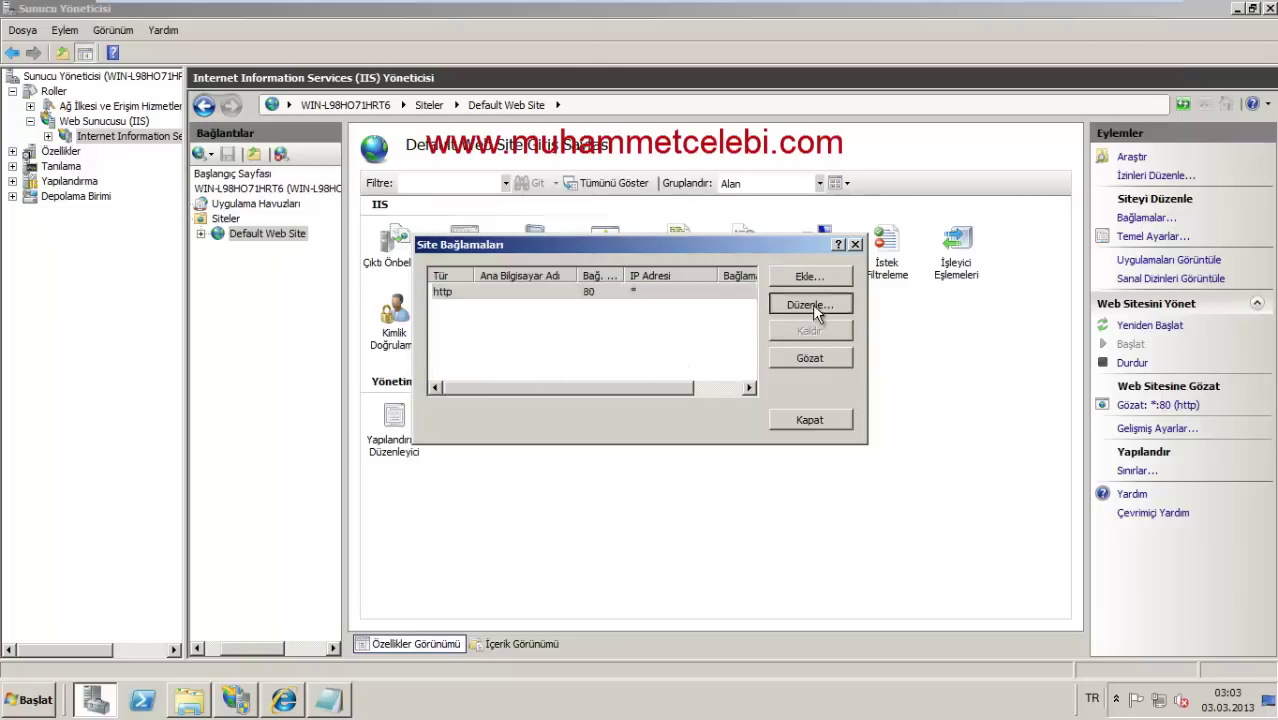
pyautogui.click(761, 291)
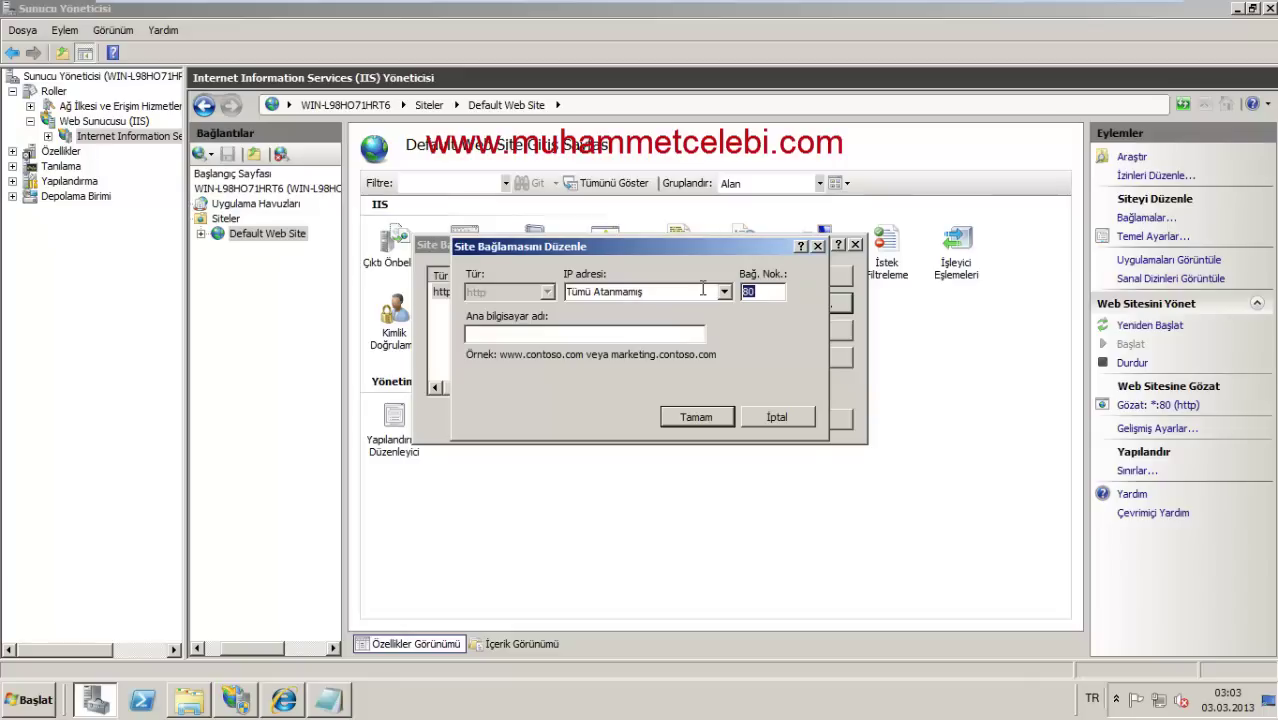
pyautogui.click(697, 416)
pyautogui.click(810, 420)
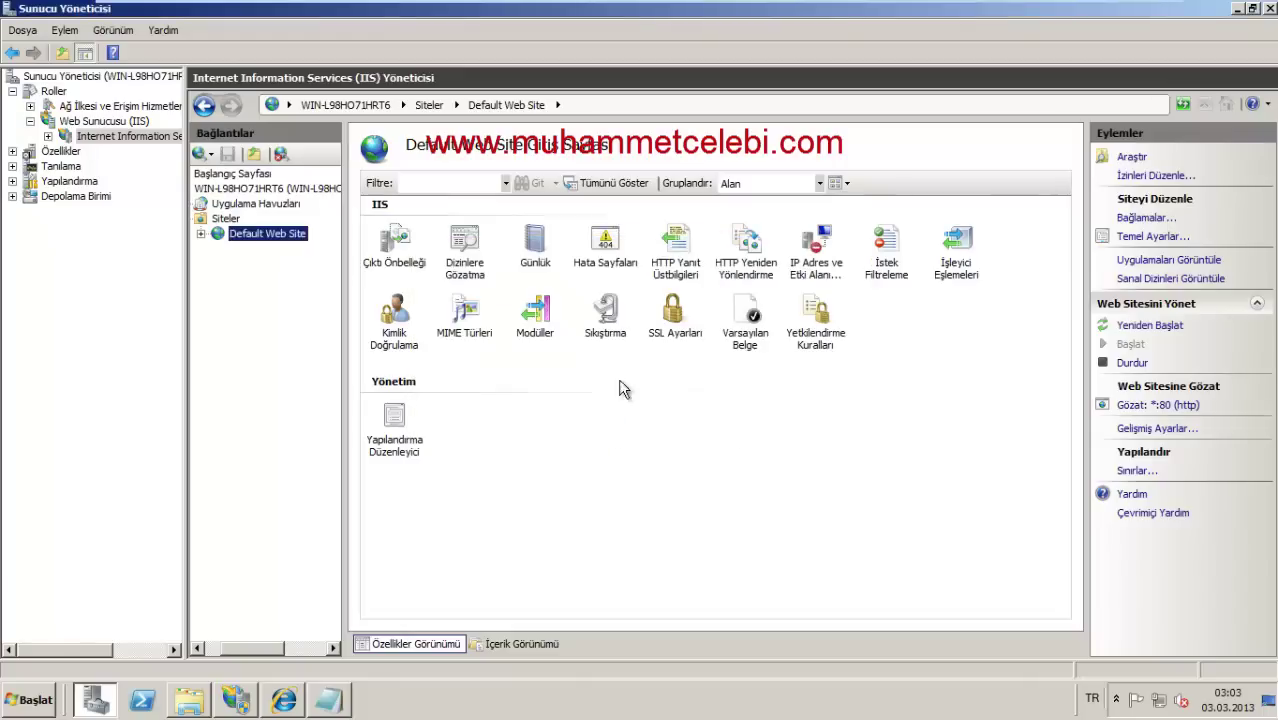
pyautogui.rightClick(292, 234)
pyautogui.click(341, 395)
pyautogui.click(284, 700)
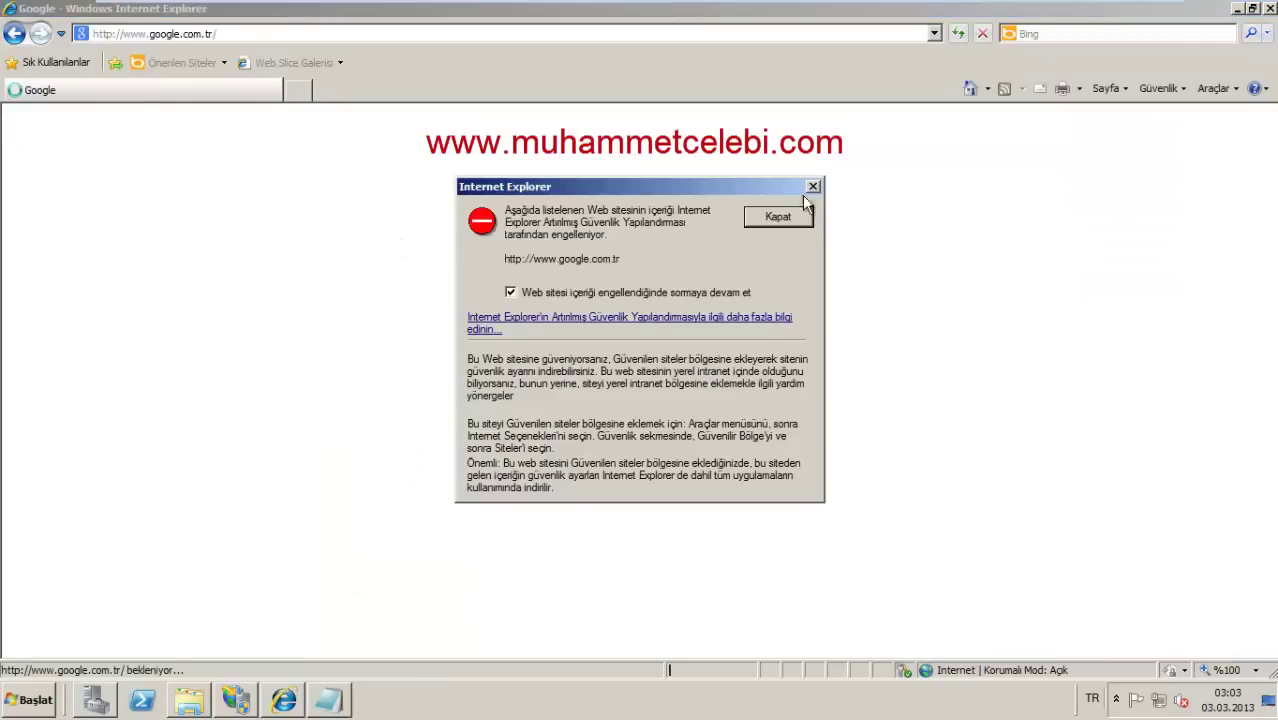
pyautogui.click(814, 189)
pyautogui.click(401, 36)
pyautogui.write('loca')
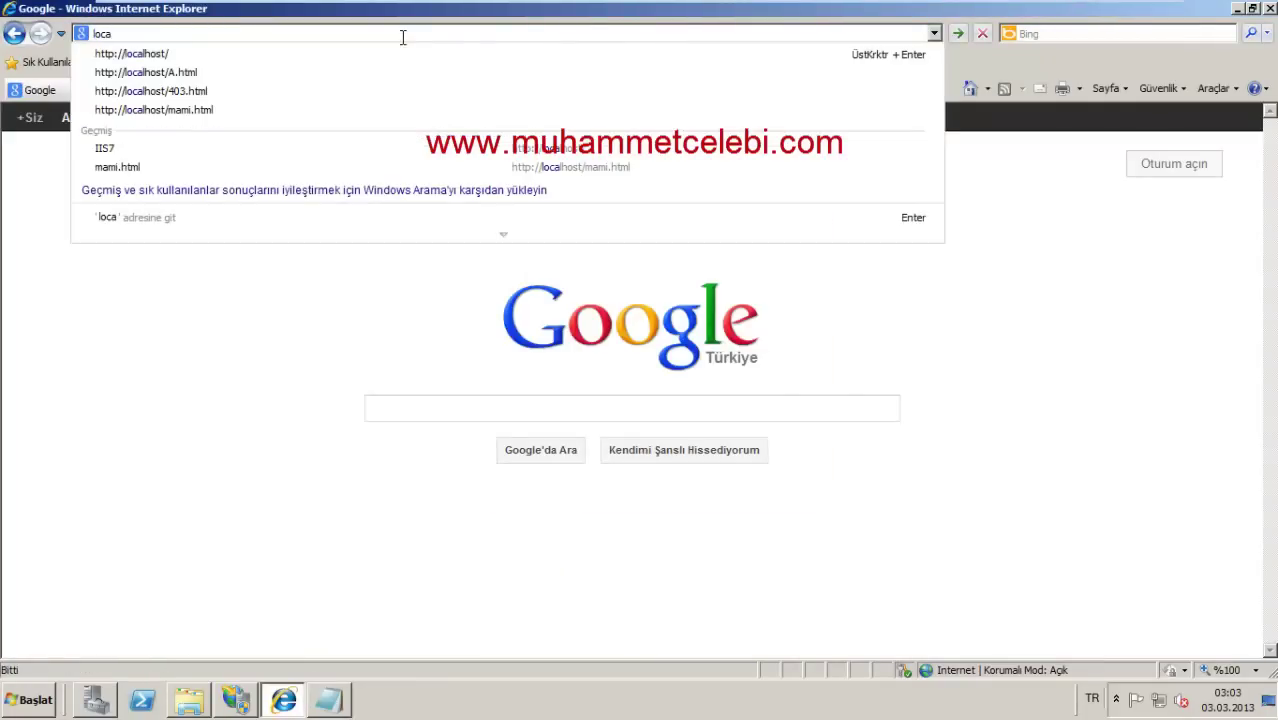
pyautogui.press('Down')
pyautogui.press('Return')
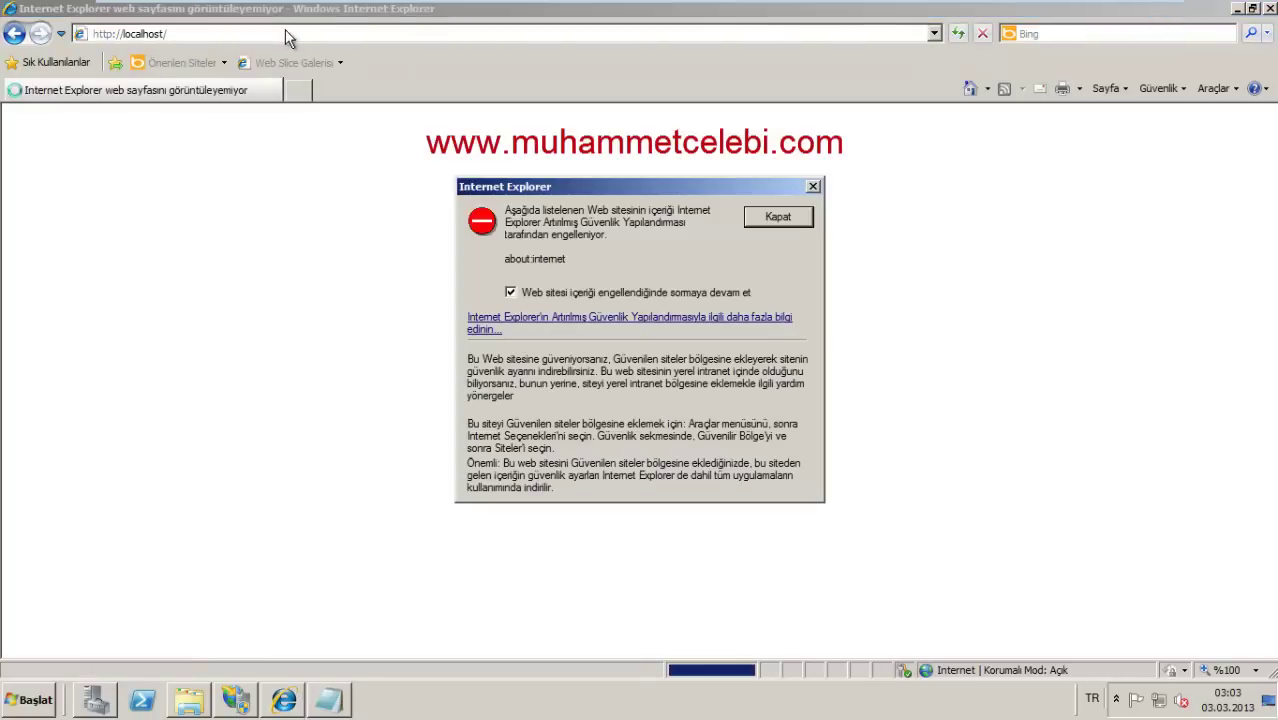
pyautogui.click(760, 216)
pyautogui.click(262, 34)
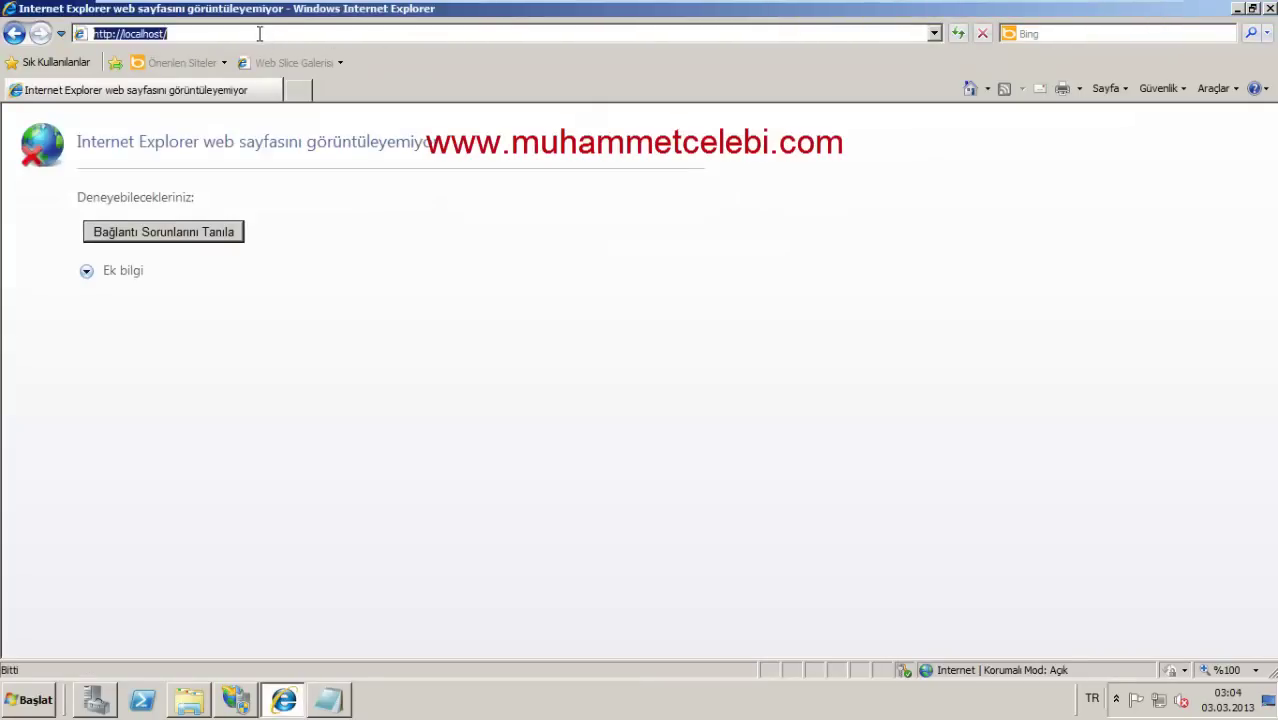
pyautogui.click(259, 34)
pyautogui.write(':90')
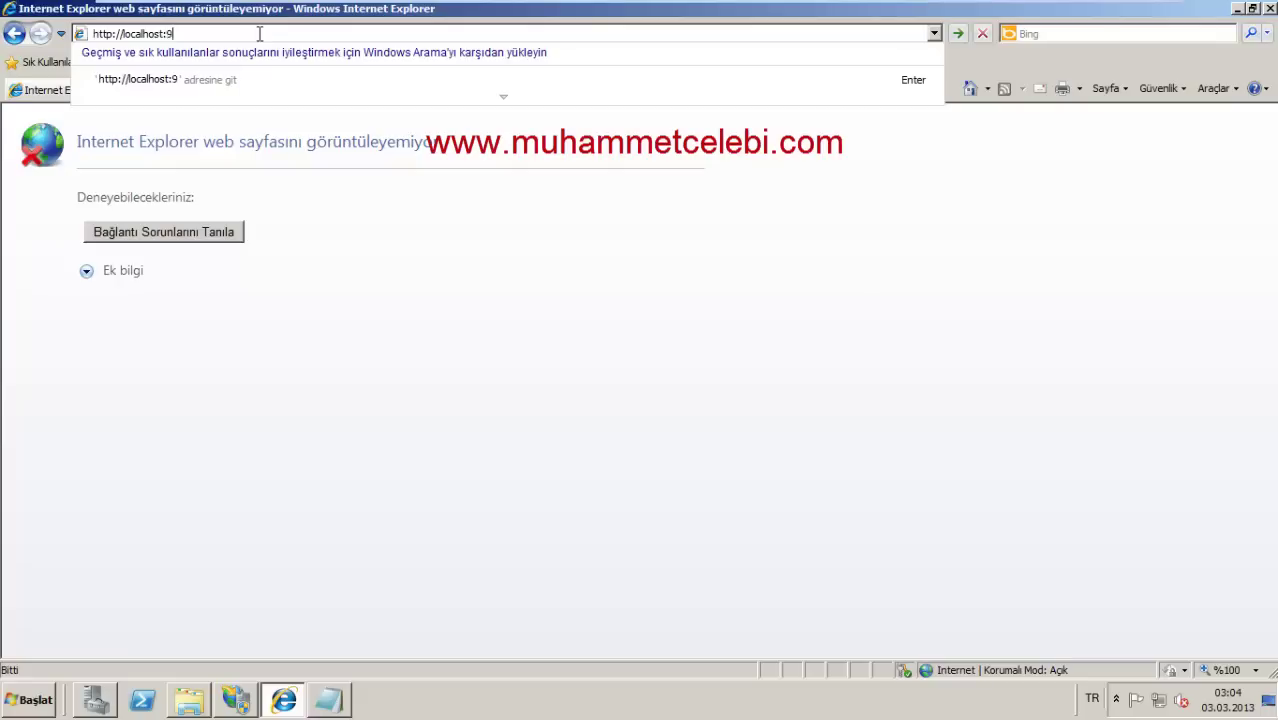
pyautogui.press('Return')
pyautogui.doubleClick(23, 127)
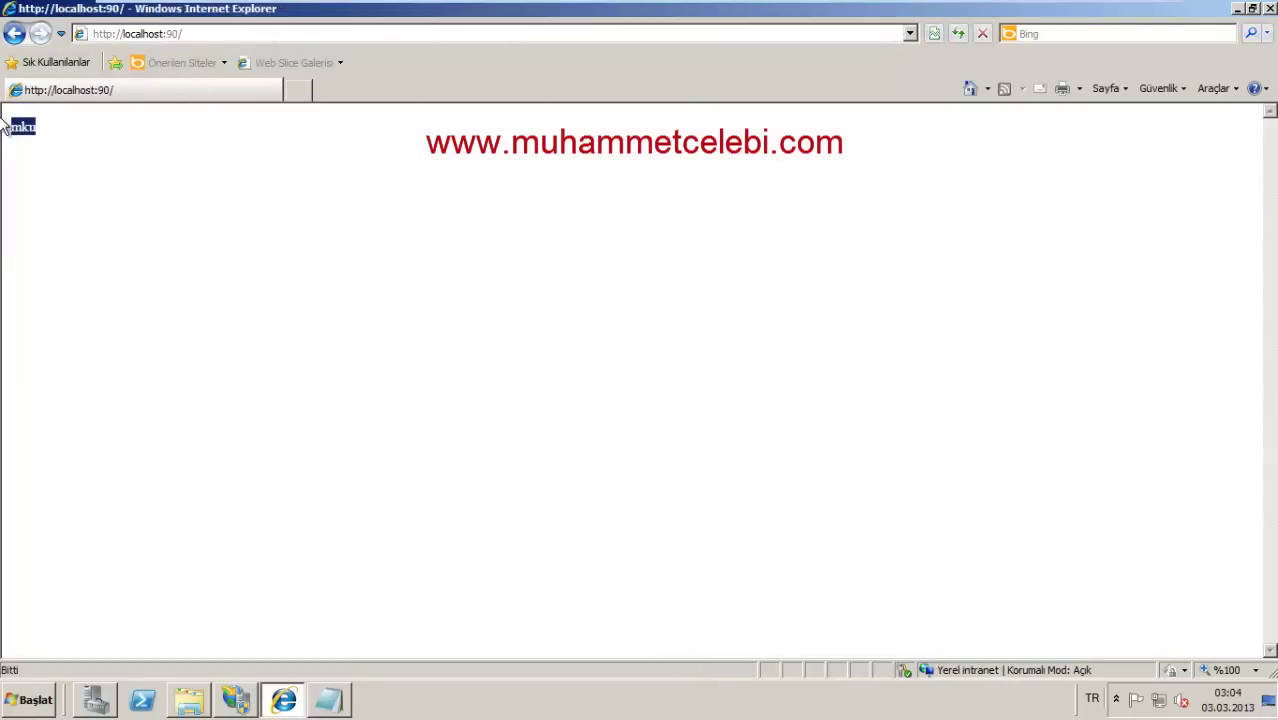
pyautogui.moveTo(23, 127); pyautogui.dragTo(5, 127)
pyautogui.moveTo(148, 167); pyautogui.dragTo(157, 92)
# Step: Return to IIS Manager and open Default Web Site's site bindings
pyautogui.click(95, 700)
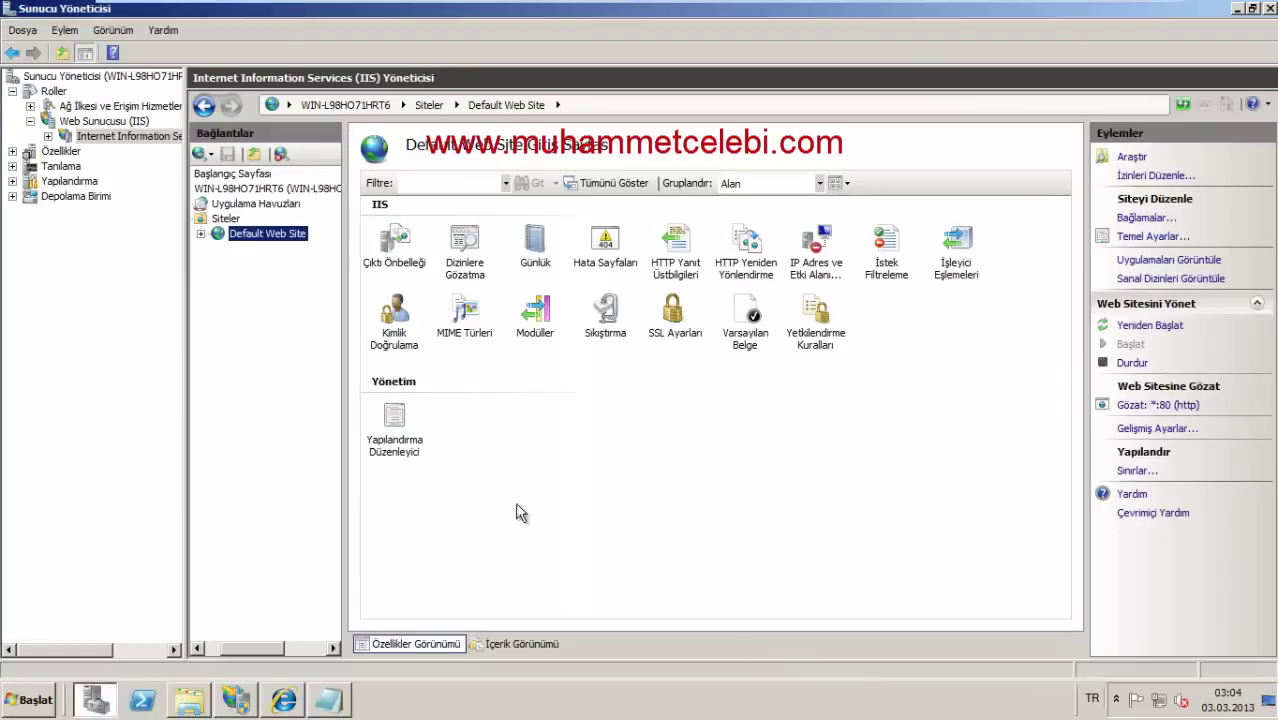
pyautogui.rightClick(256, 243)
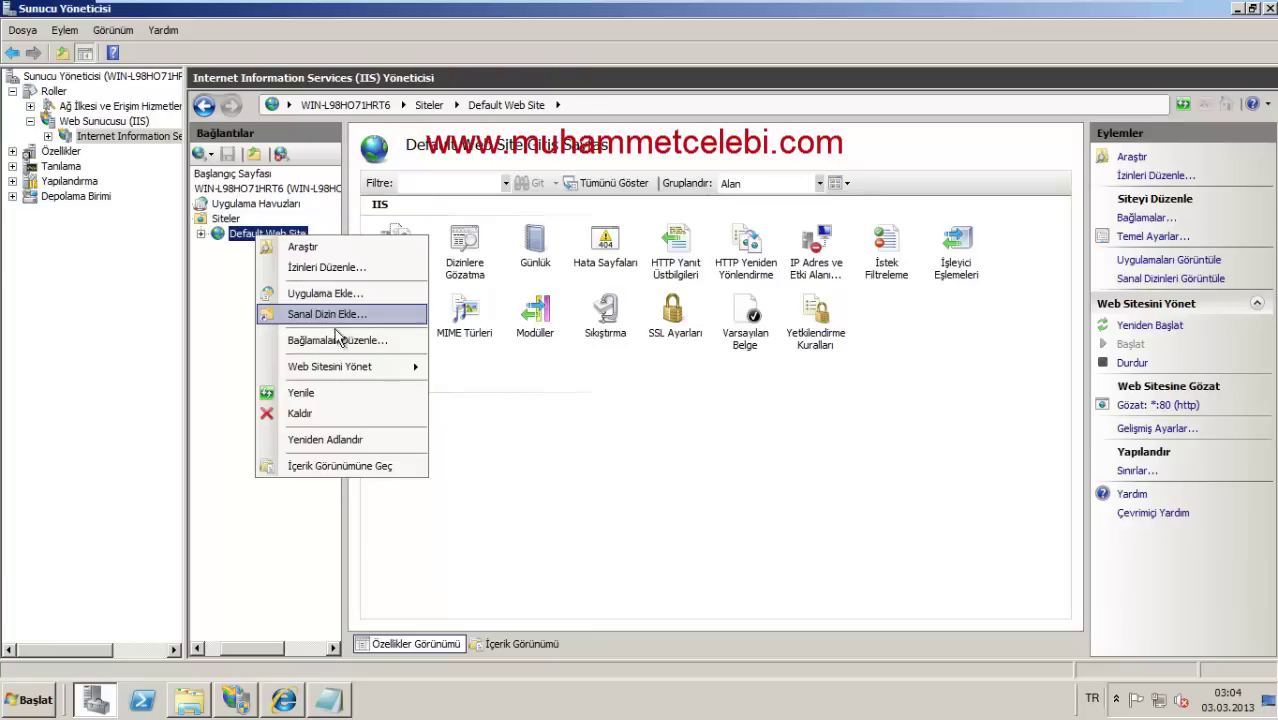
pyautogui.click(221, 246)
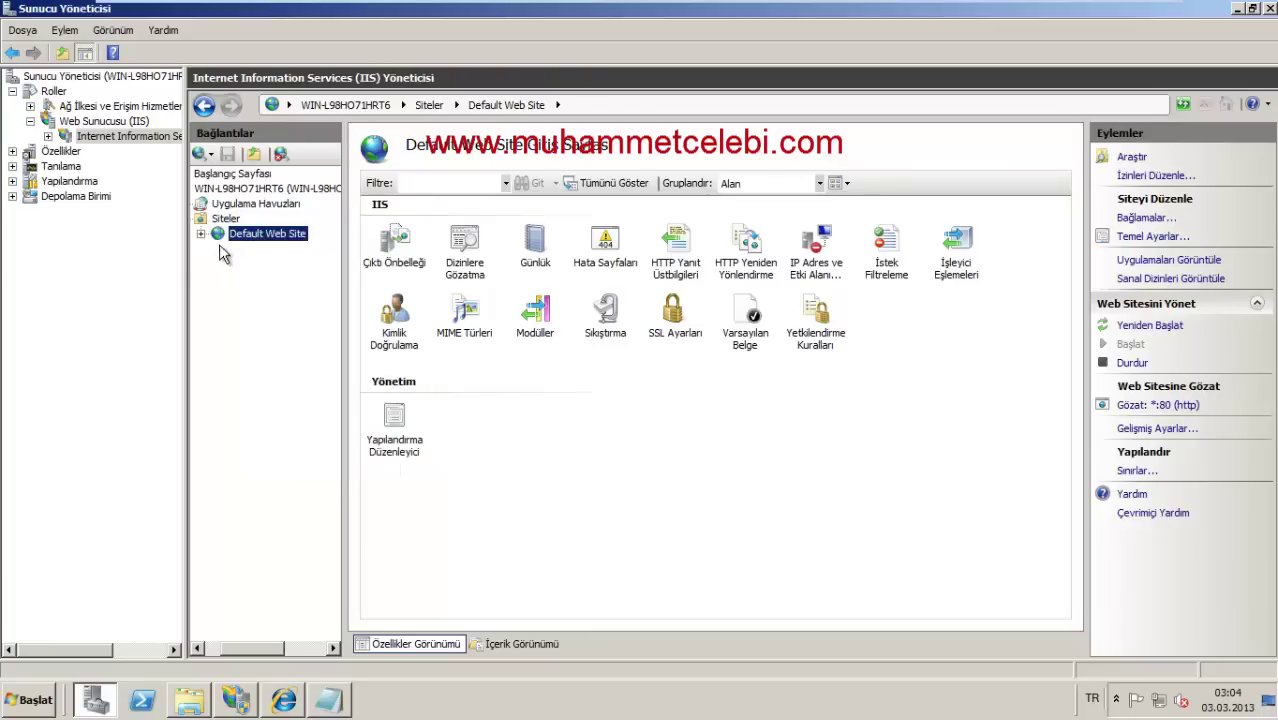
pyautogui.click(199, 235)
pyautogui.rightClick(290, 240)
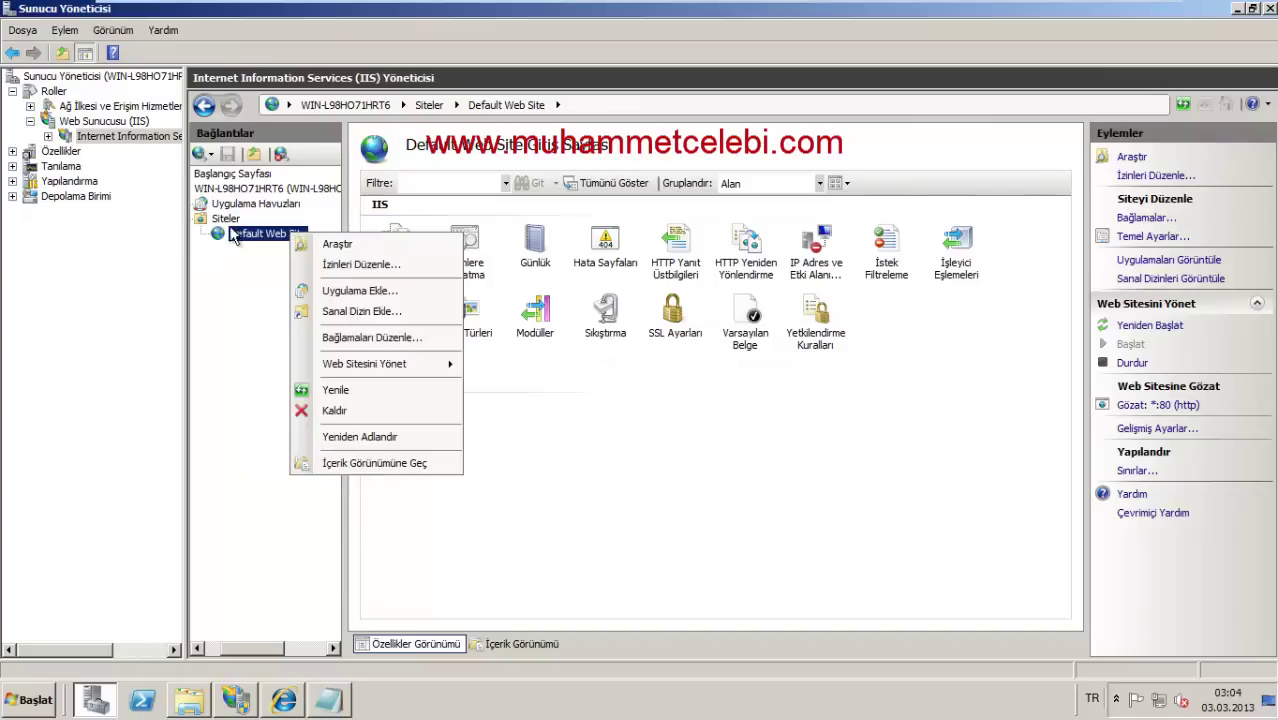
pyautogui.click(223, 324)
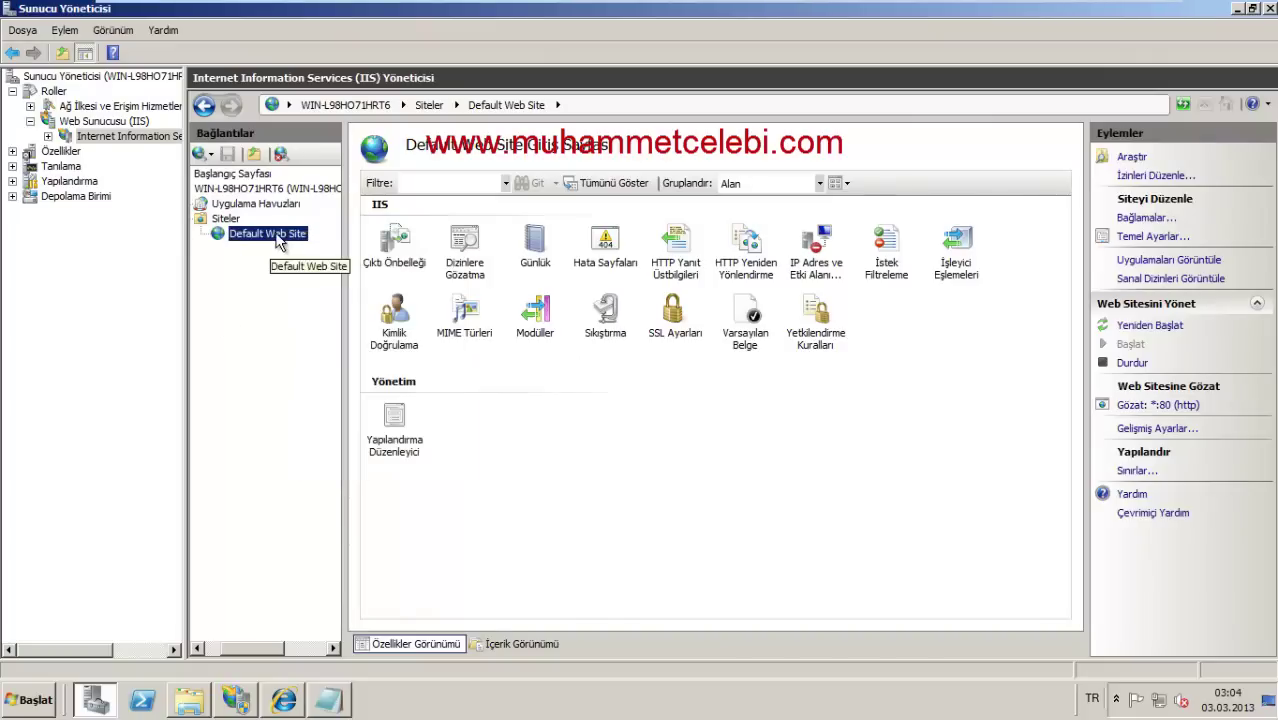
pyautogui.rightClick(278, 241)
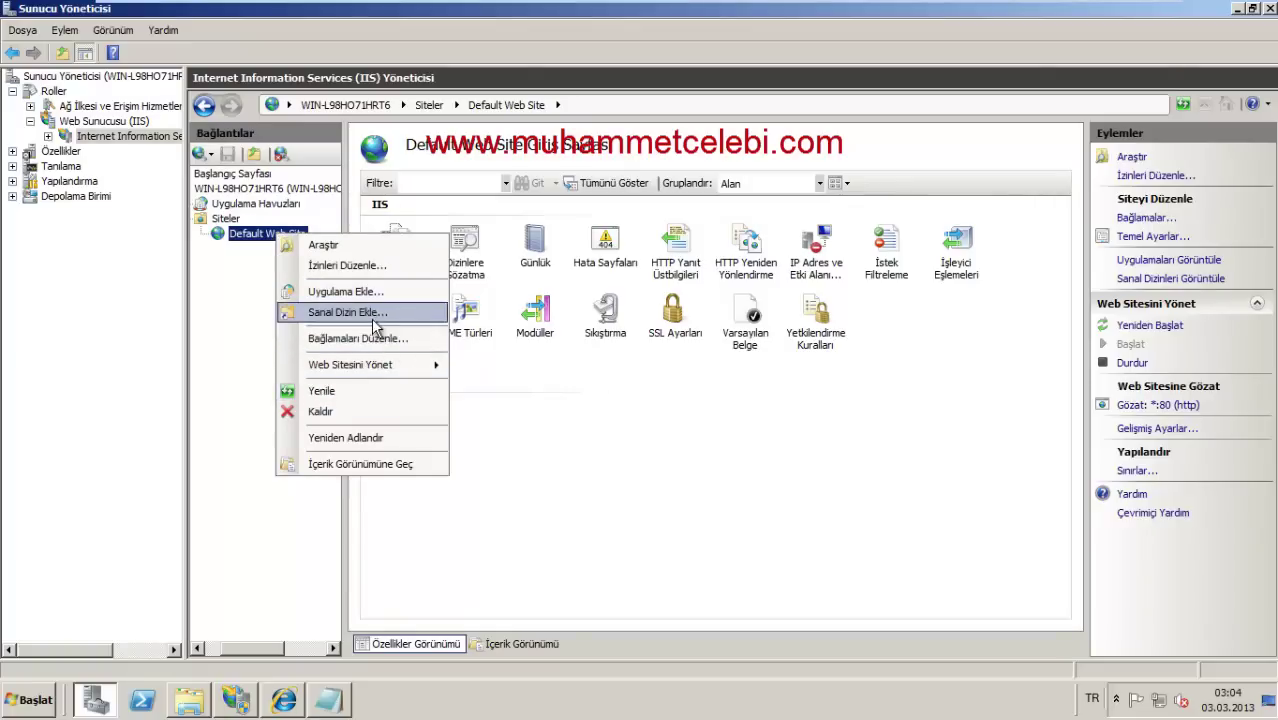
pyautogui.click(368, 338)
# Step: Change the http binding's port from 90 back to 80 and close the bindings list
pyautogui.click(626, 296)
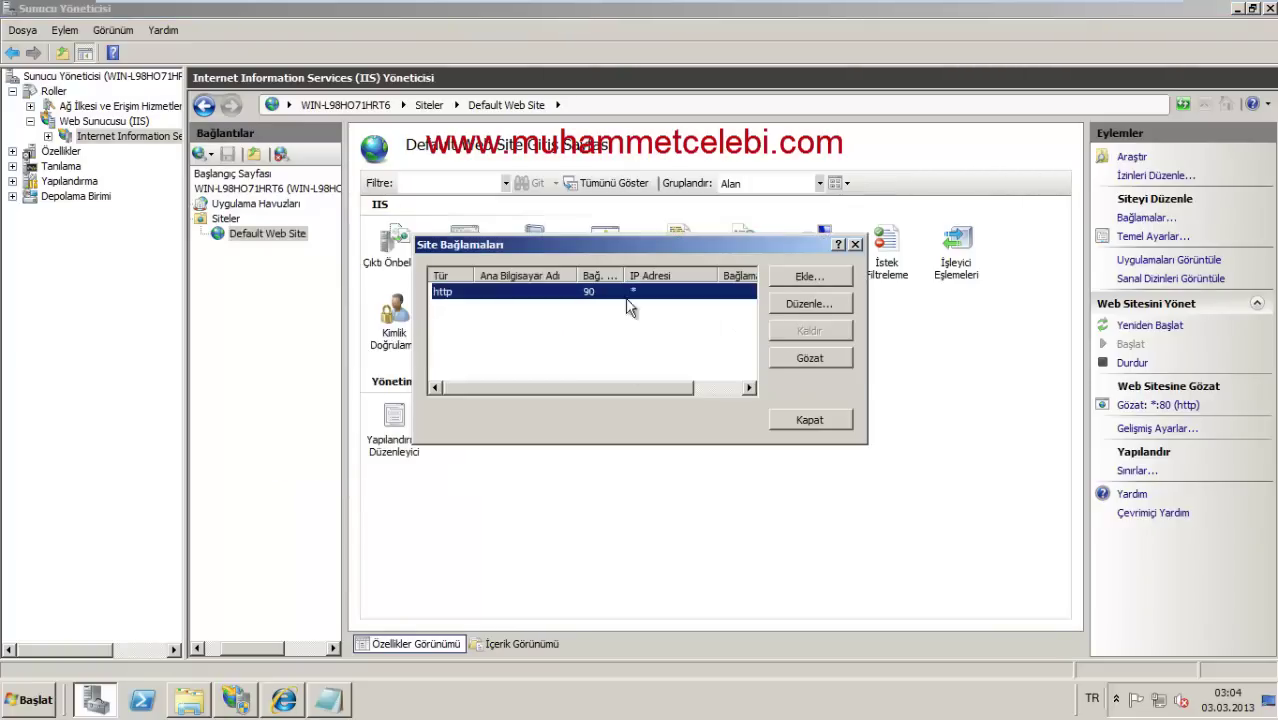
pyautogui.click(810, 306)
pyautogui.moveTo(785, 297); pyautogui.dragTo(675, 294)
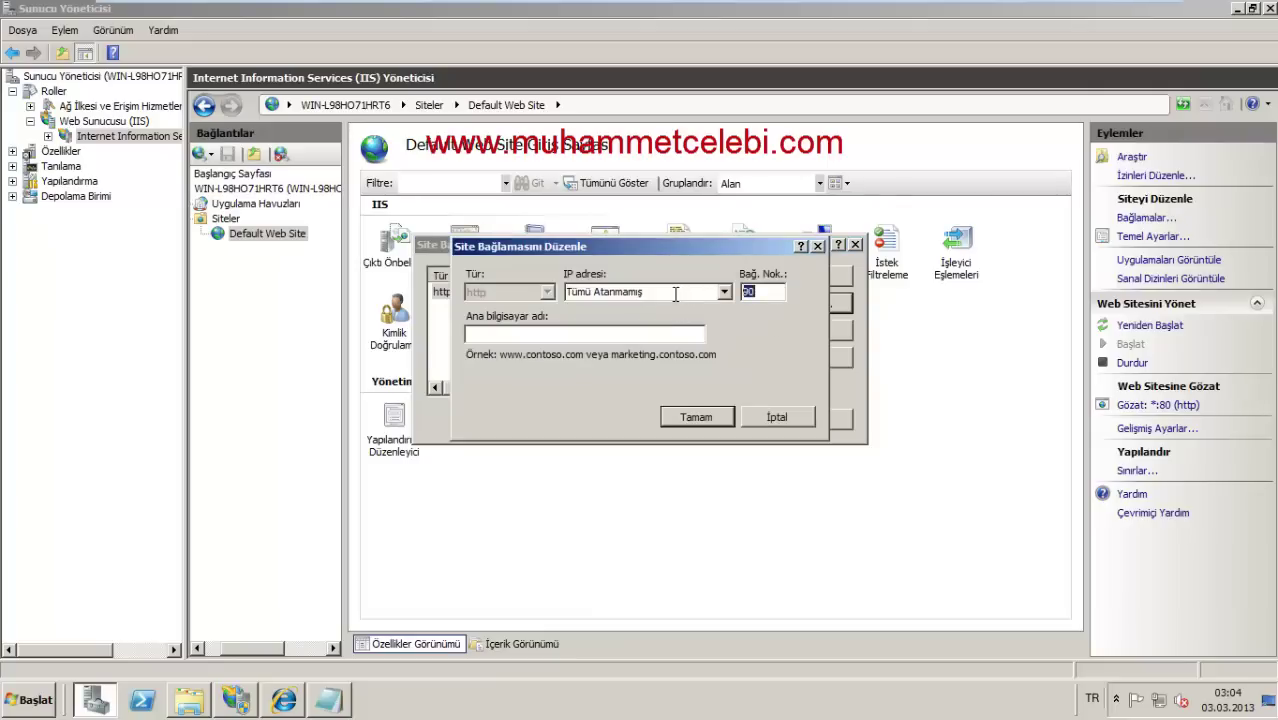
pyautogui.click(686, 418)
pyautogui.click(840, 418)
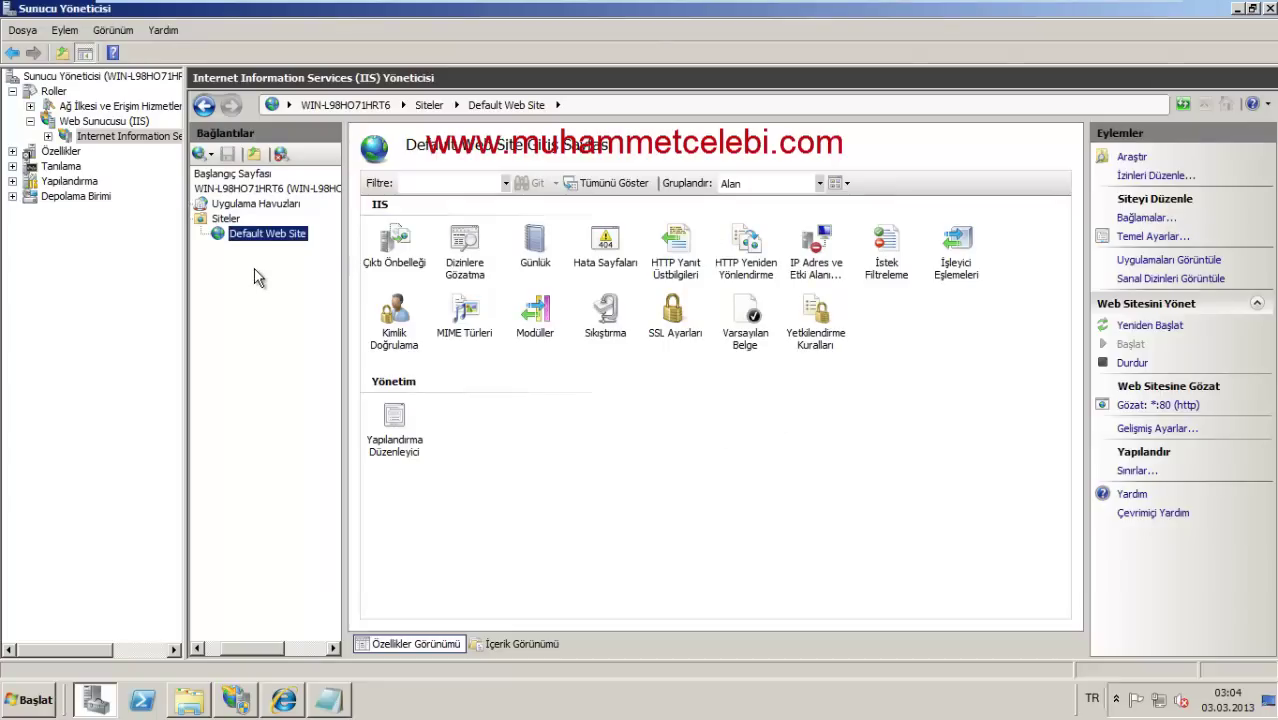
pyautogui.click(539, 376)
pyautogui.click(537, 390)
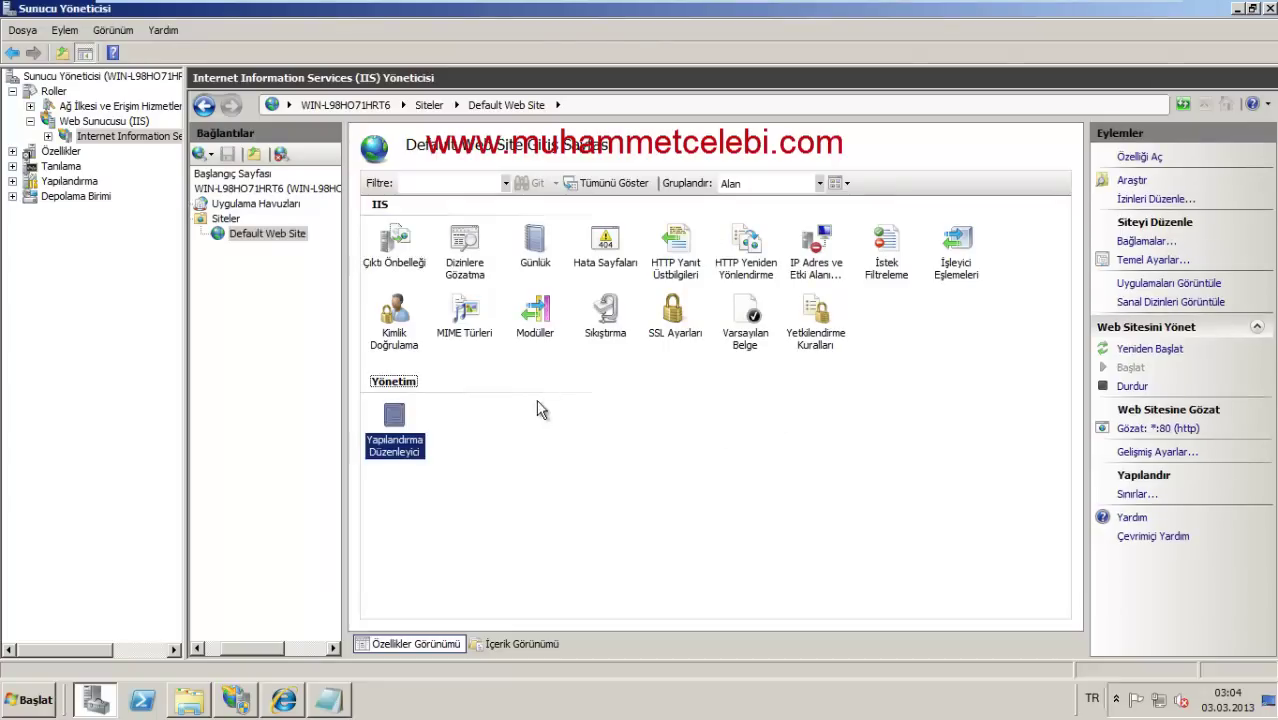
pyautogui.click(593, 424)
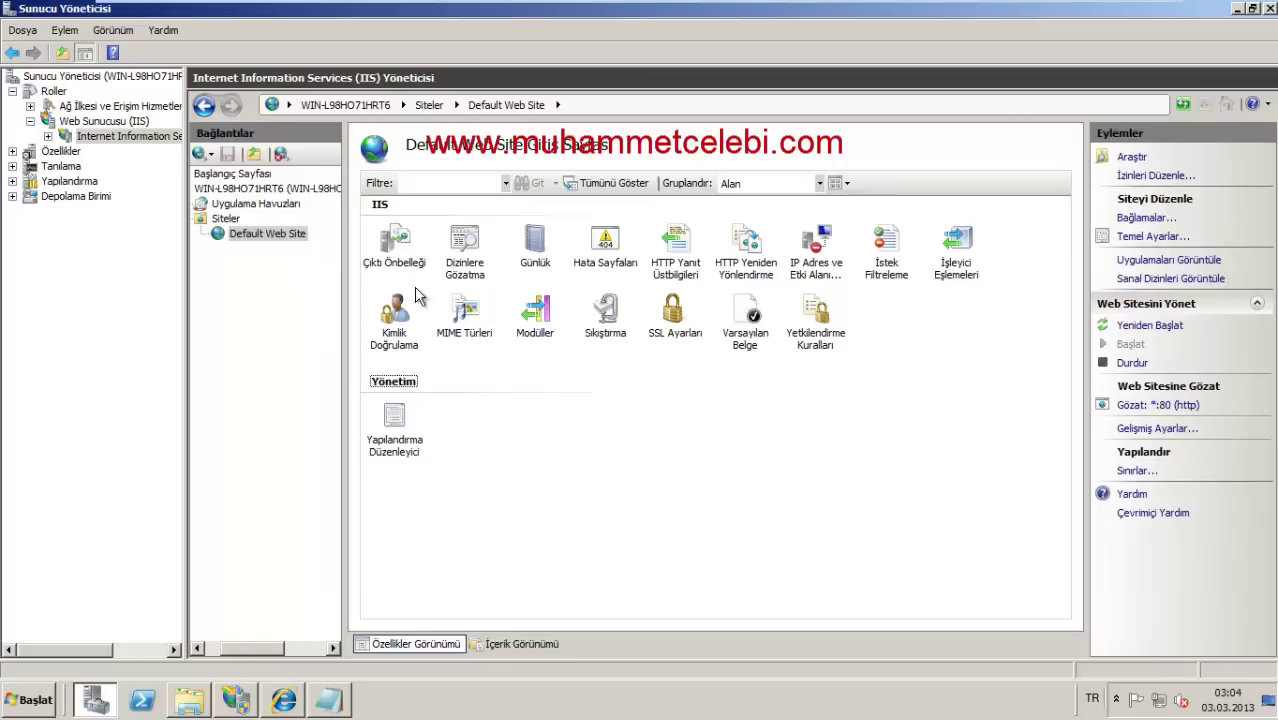
# Step: Open the Add Web Site dialog from the Sites node, then cancel it
pyautogui.click(223, 240)
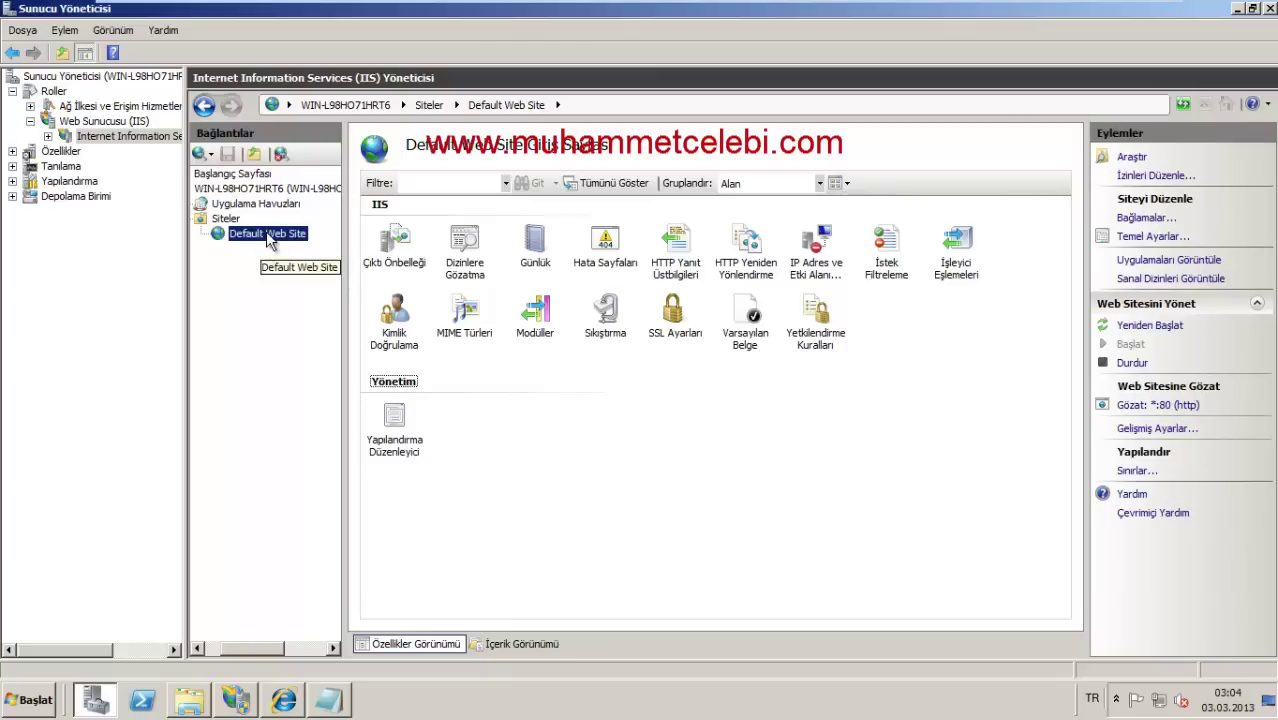
pyautogui.rightClick(268, 241)
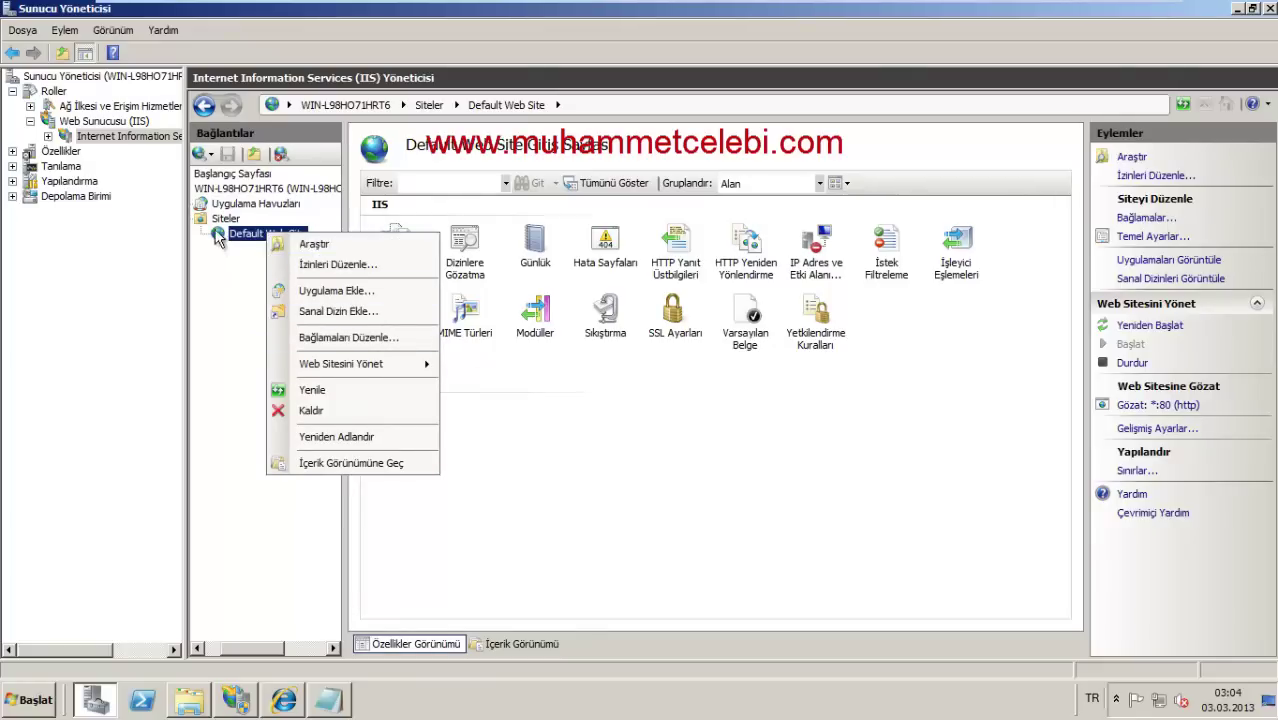
pyautogui.click(226, 219)
pyautogui.rightClick(227, 220)
pyautogui.click(292, 231)
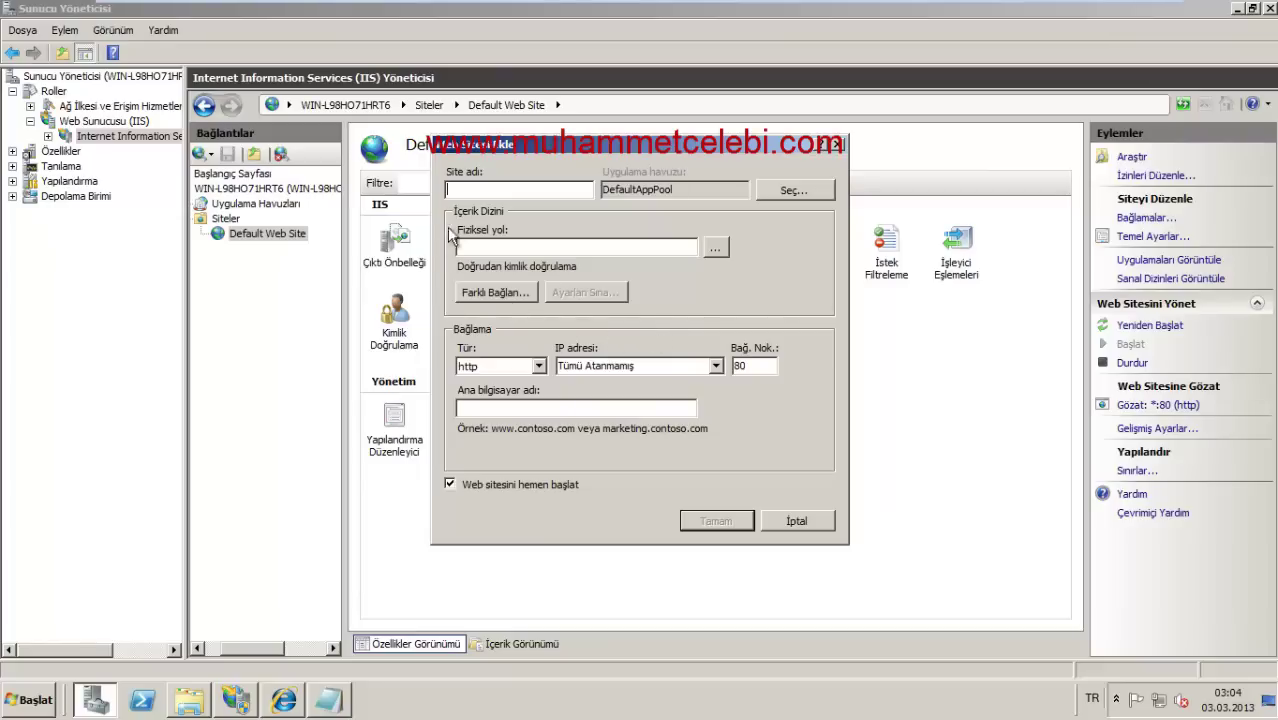
pyautogui.click(838, 145)
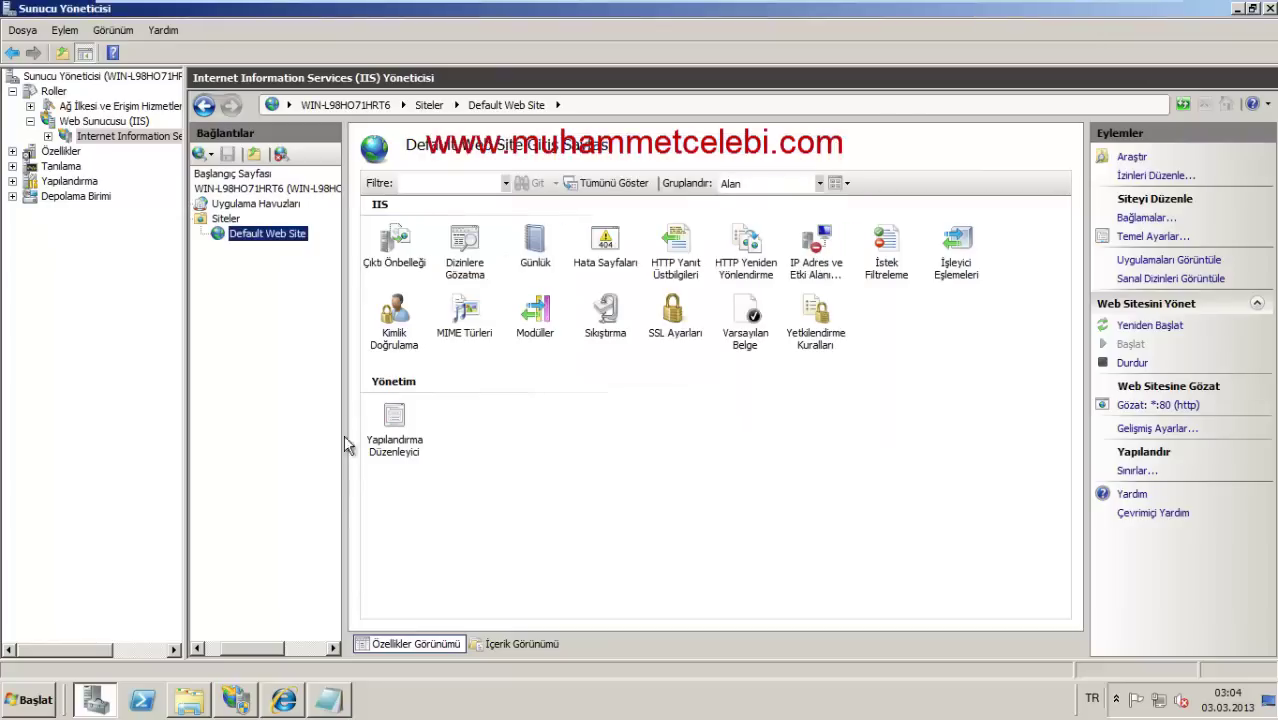
pyautogui.click(195, 695)
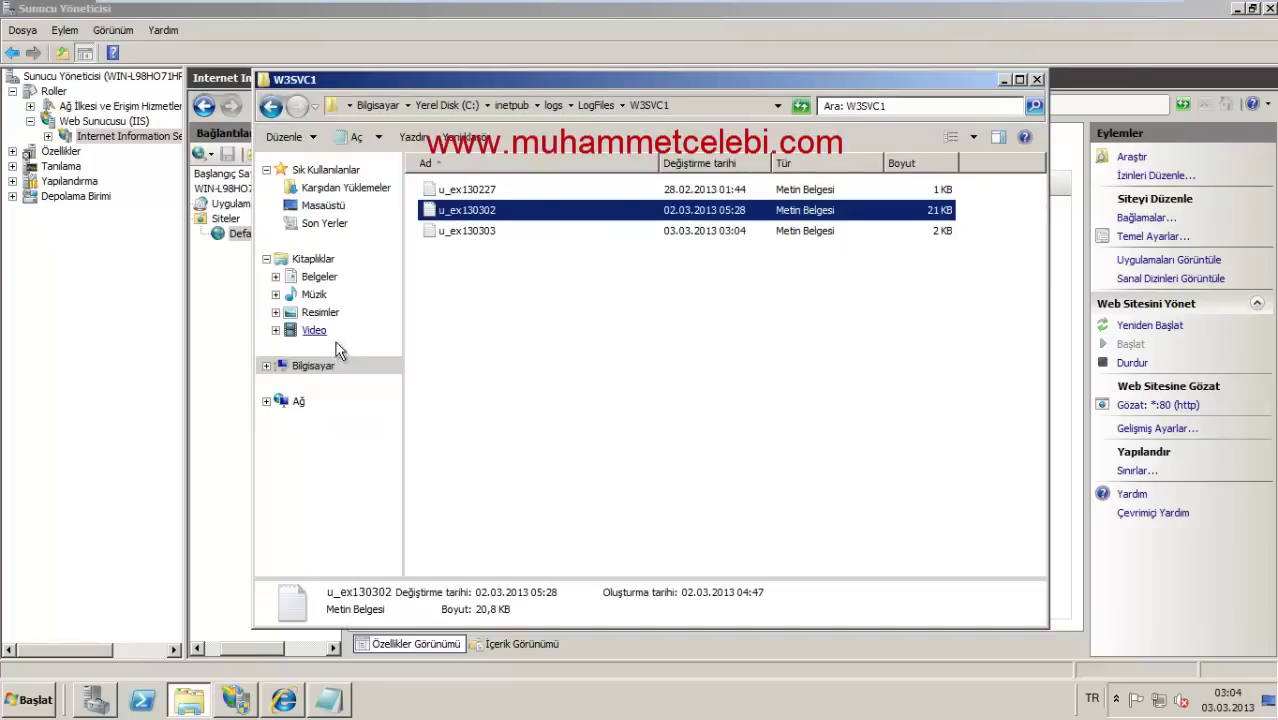
# Step: Browse to C:\inetpub\wwwroot and create a new folder named mku
pyautogui.click(313, 366)
pyautogui.doubleClick(510, 222)
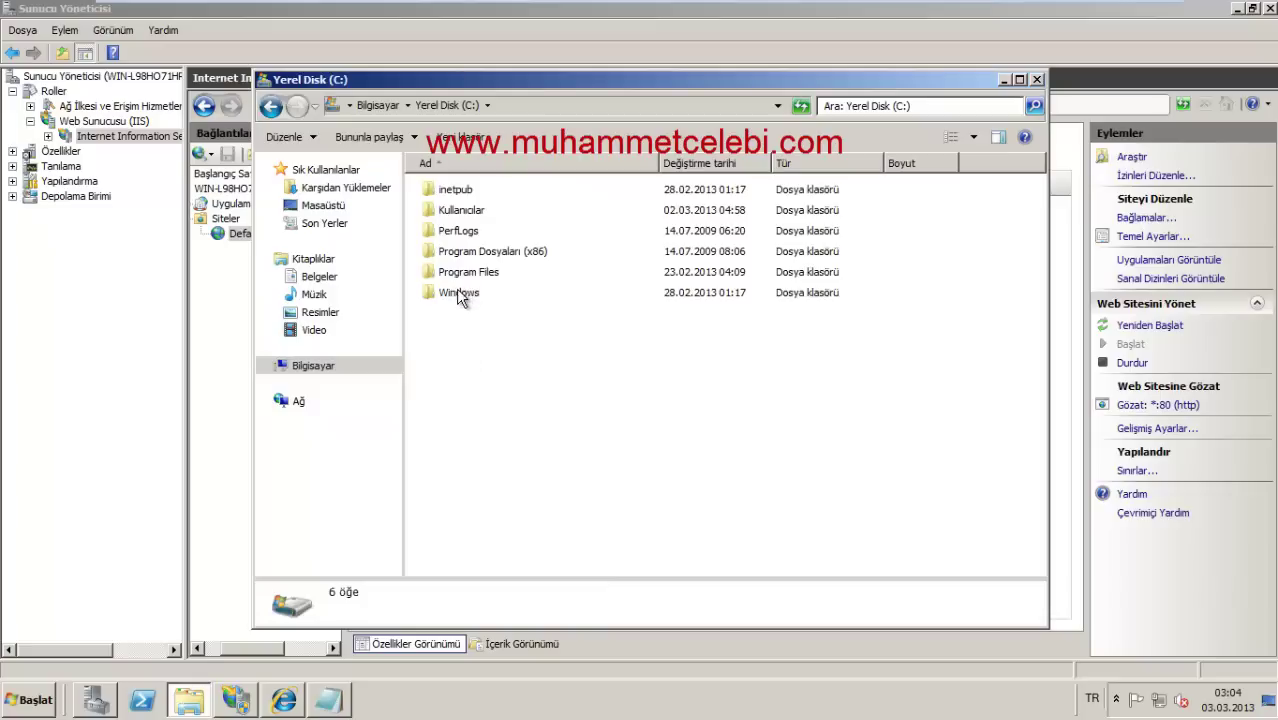
pyautogui.doubleClick(475, 188)
pyautogui.doubleClick(466, 273)
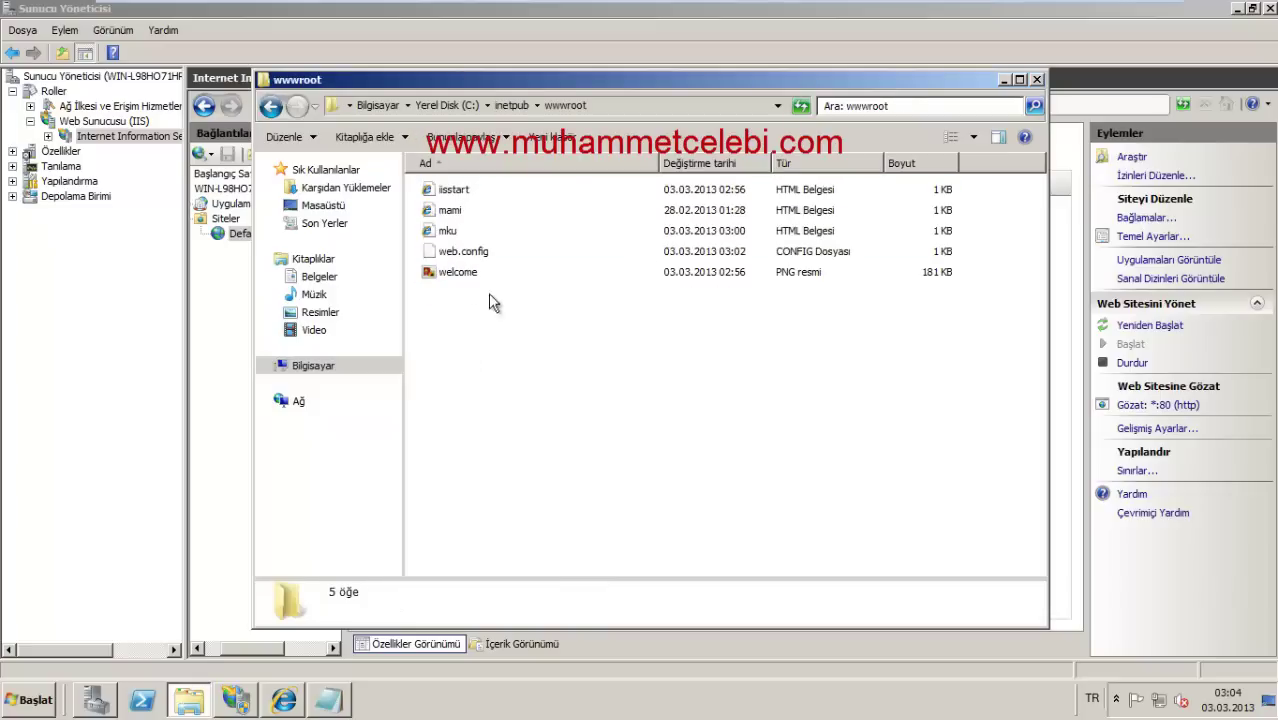
pyautogui.rightClick(482, 321)
pyautogui.moveTo(516, 506)
pyautogui.click(680, 508)
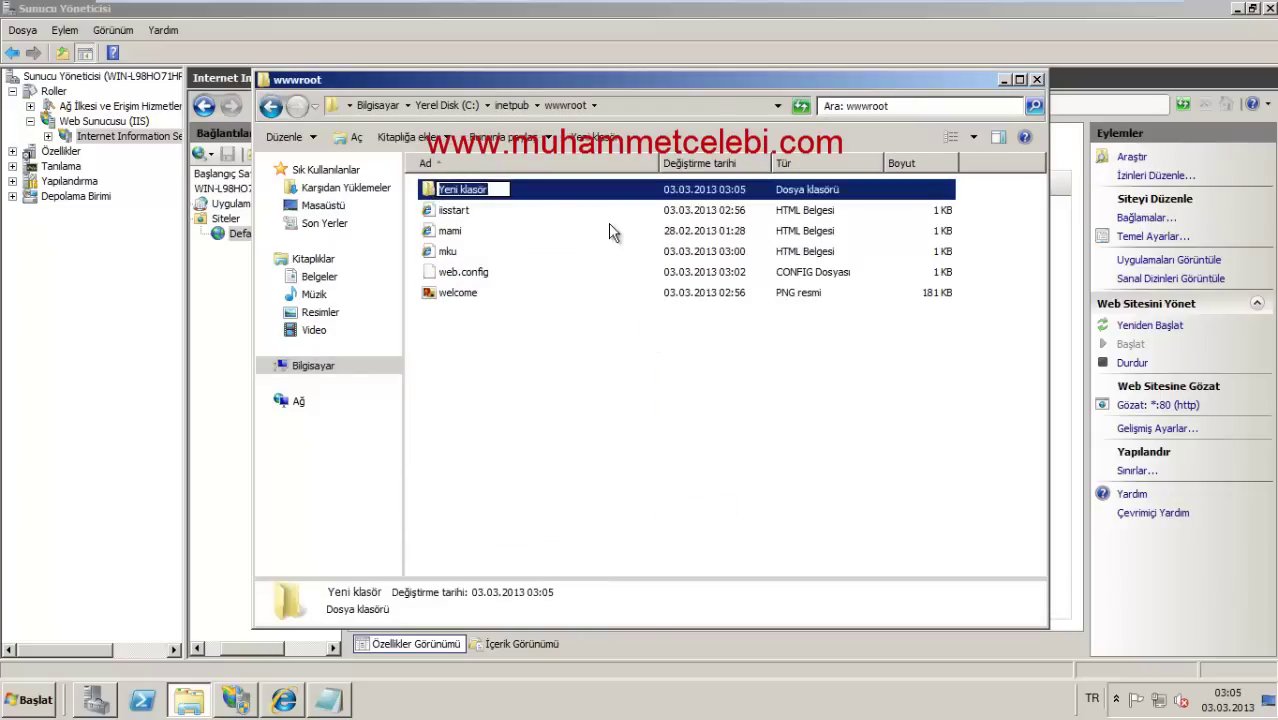
pyautogui.write('mku')
# Step: Create a second folder in wwwroot named kmyo
pyautogui.rightClick(536, 323)
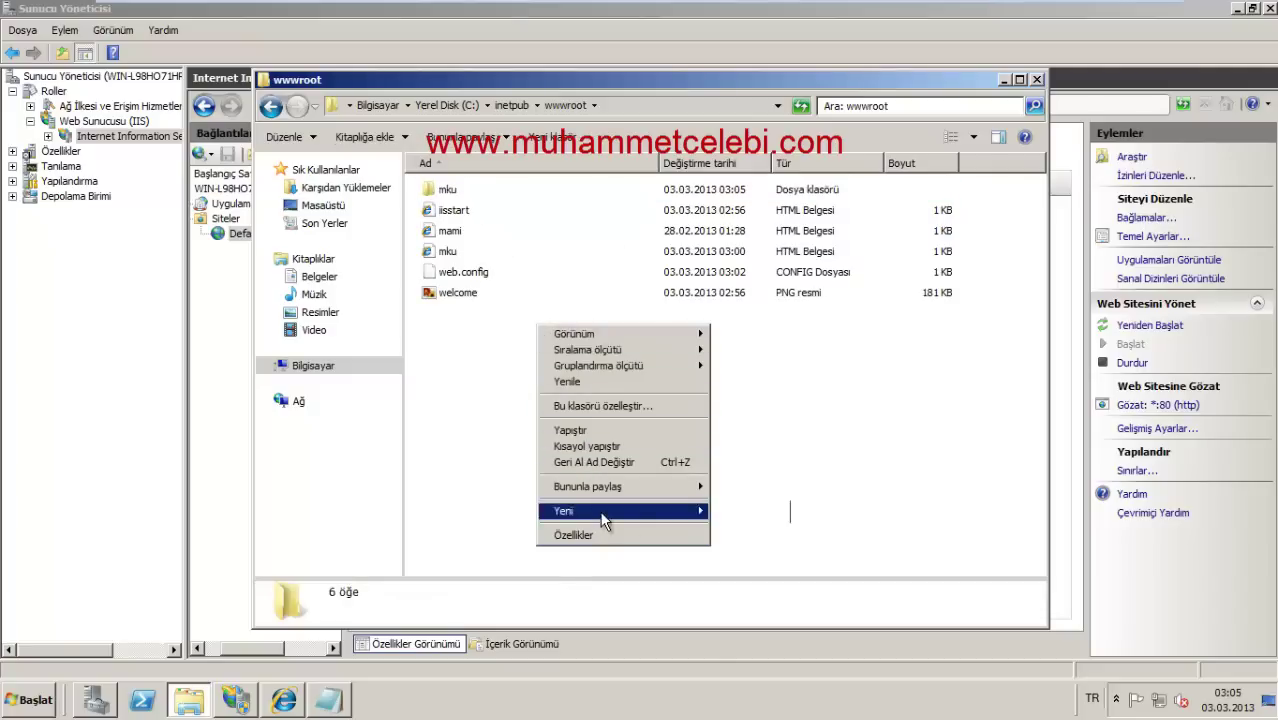
pyautogui.moveTo(607, 511)
pyautogui.click(770, 512)
pyautogui.write('k')
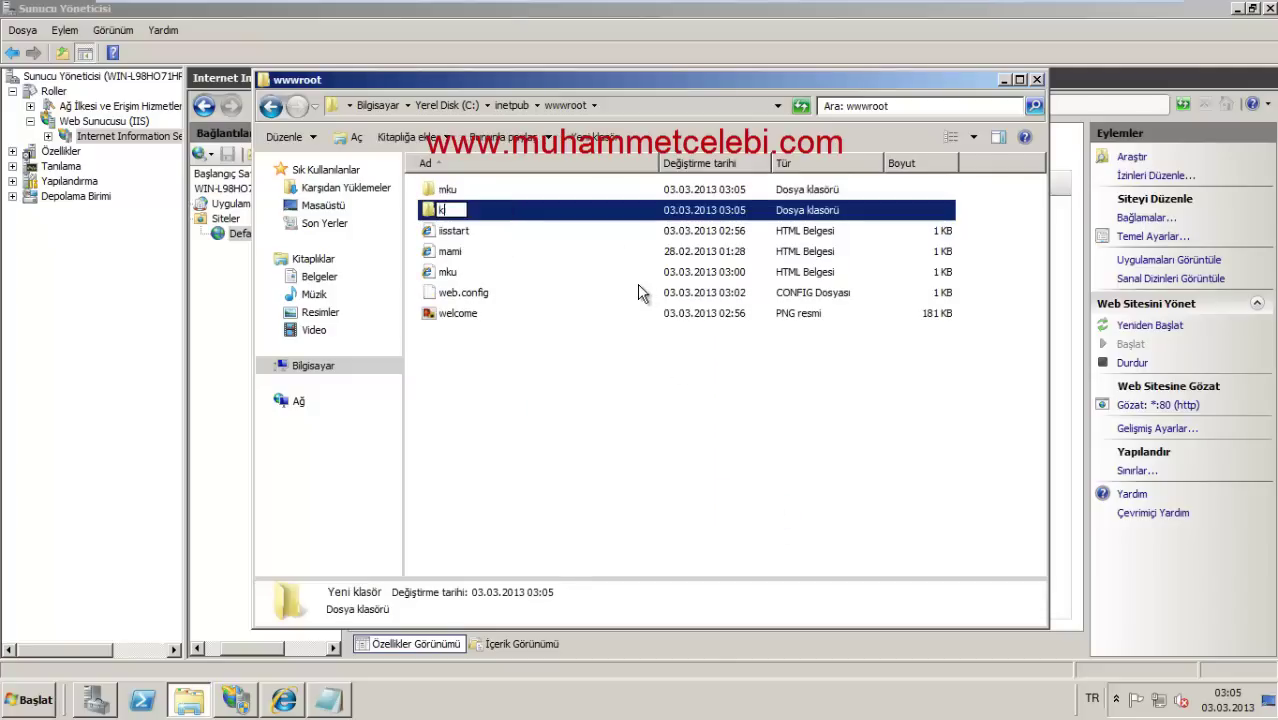
pyautogui.write('myo')
pyautogui.press('Return')
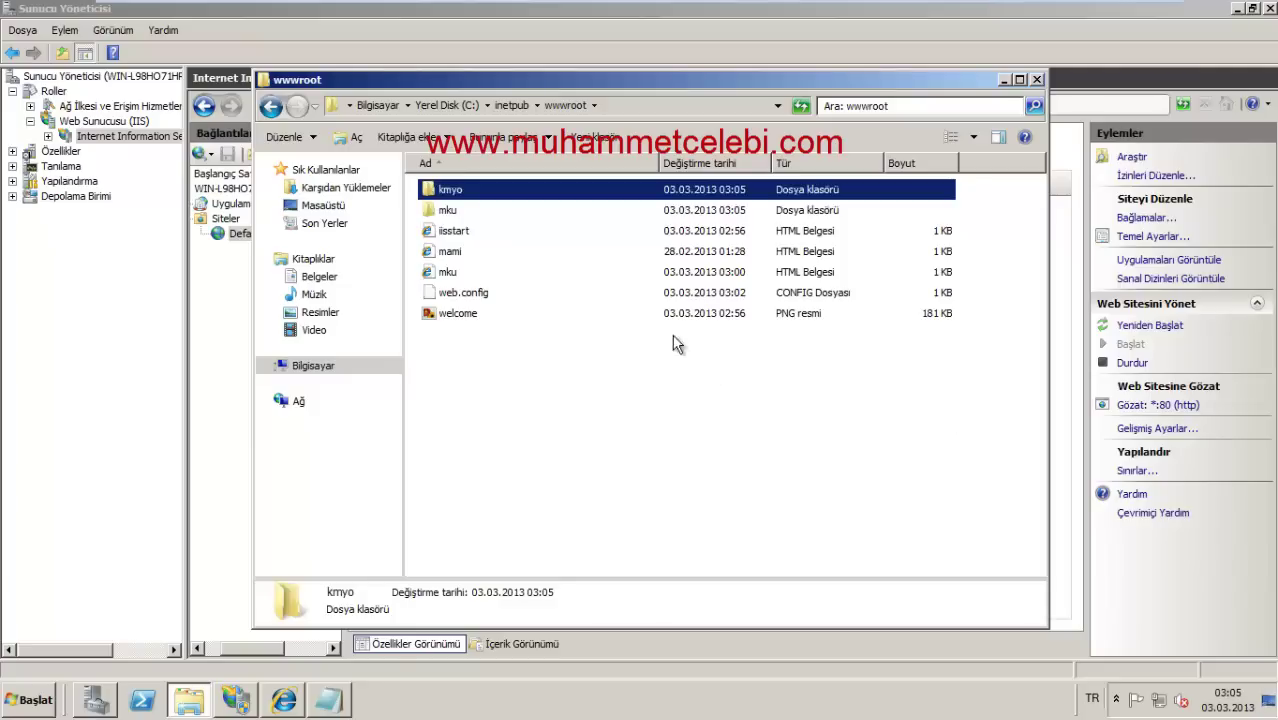
pyautogui.click(464, 271)
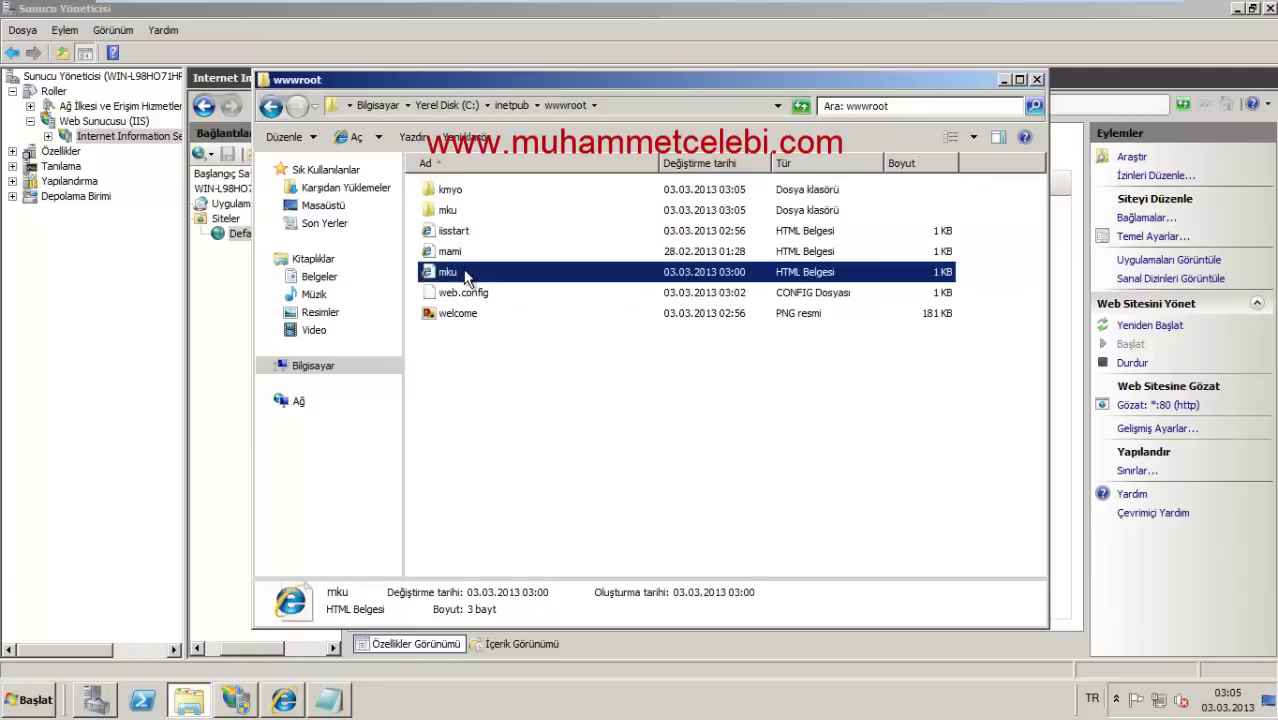
# Step: Paste the mku page into the mku folder and view it in Notepad
pyautogui.doubleClick(436, 209)
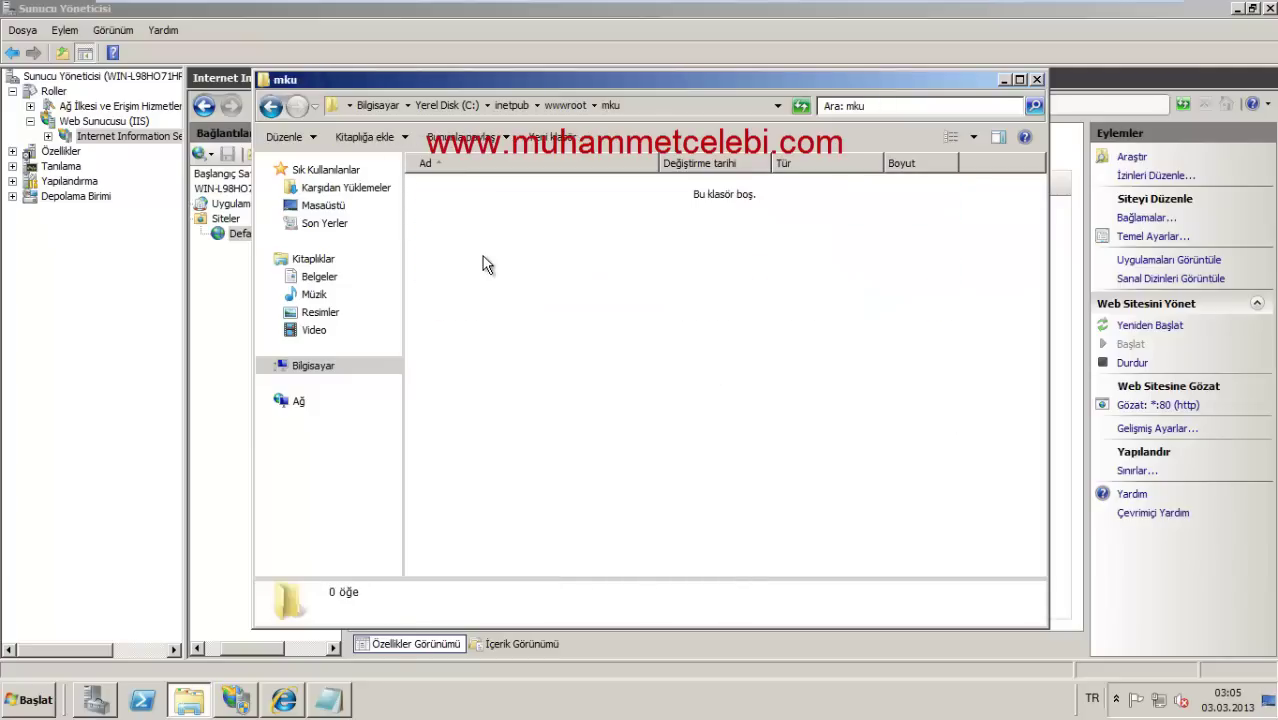
pyautogui.hotkey('ctrl', 'v')
pyautogui.click(617, 440)
pyautogui.rightClick(487, 195)
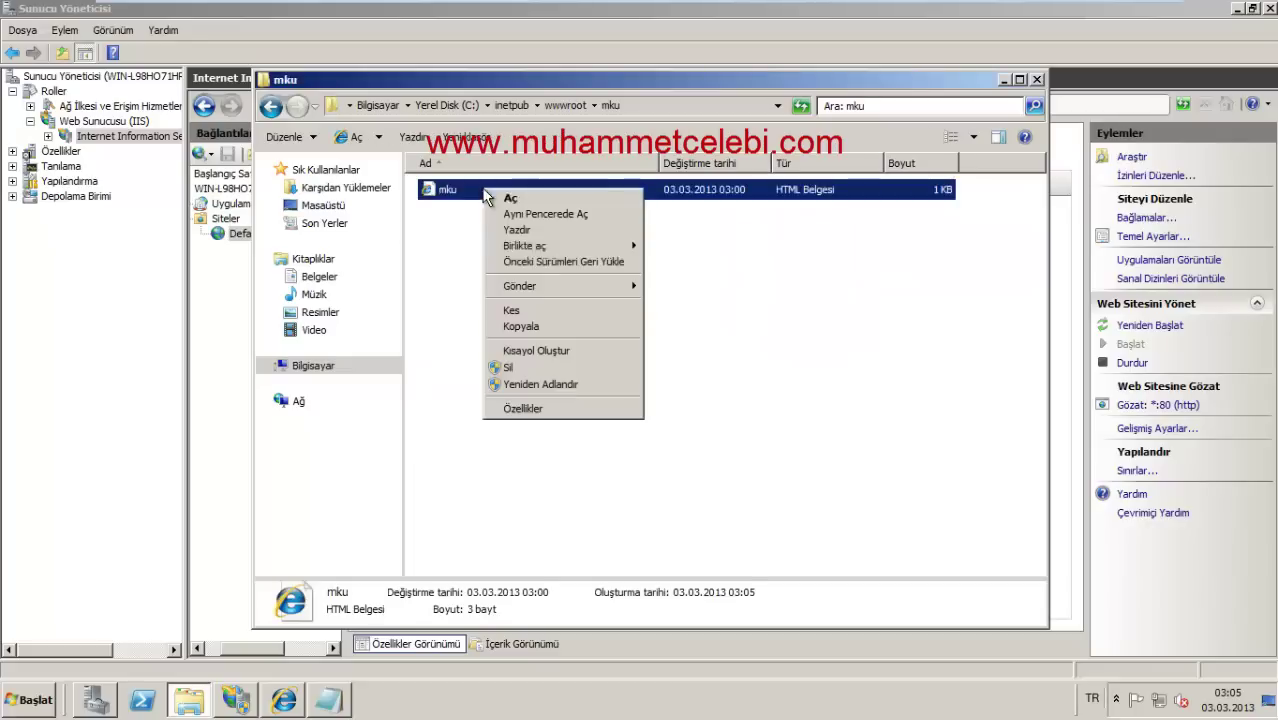
pyautogui.moveTo(578, 248)
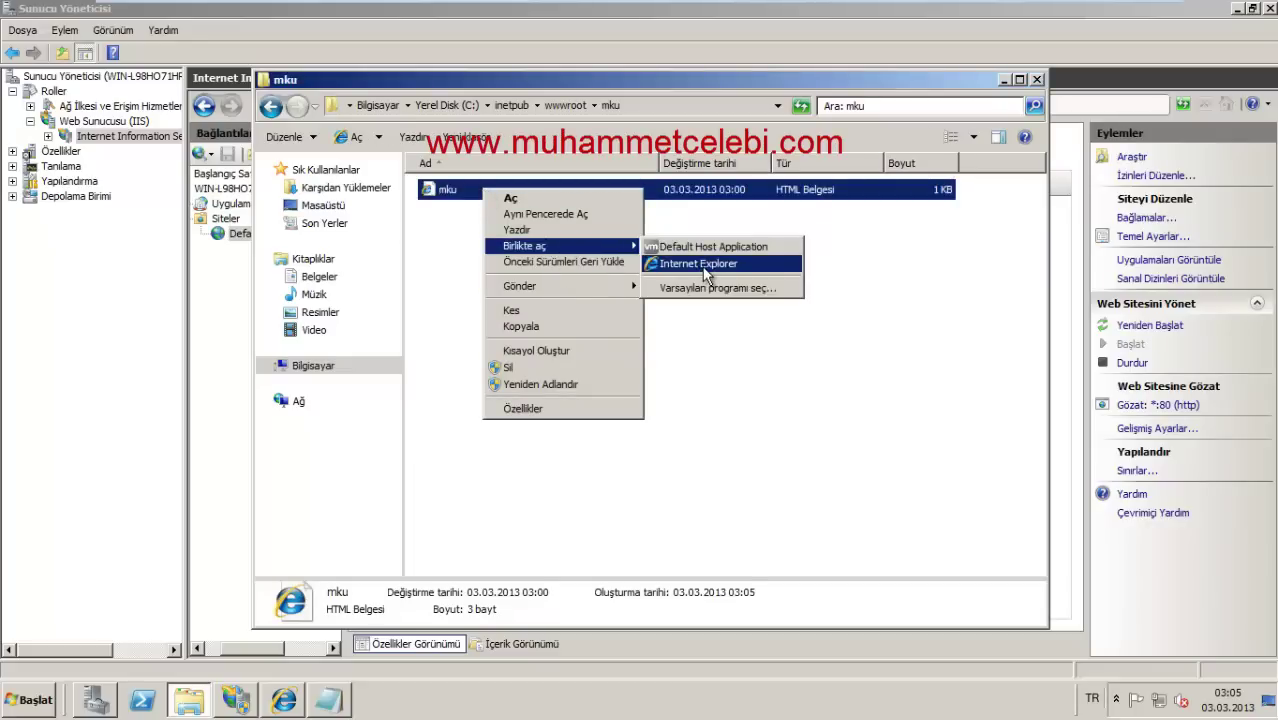
pyautogui.click(705, 287)
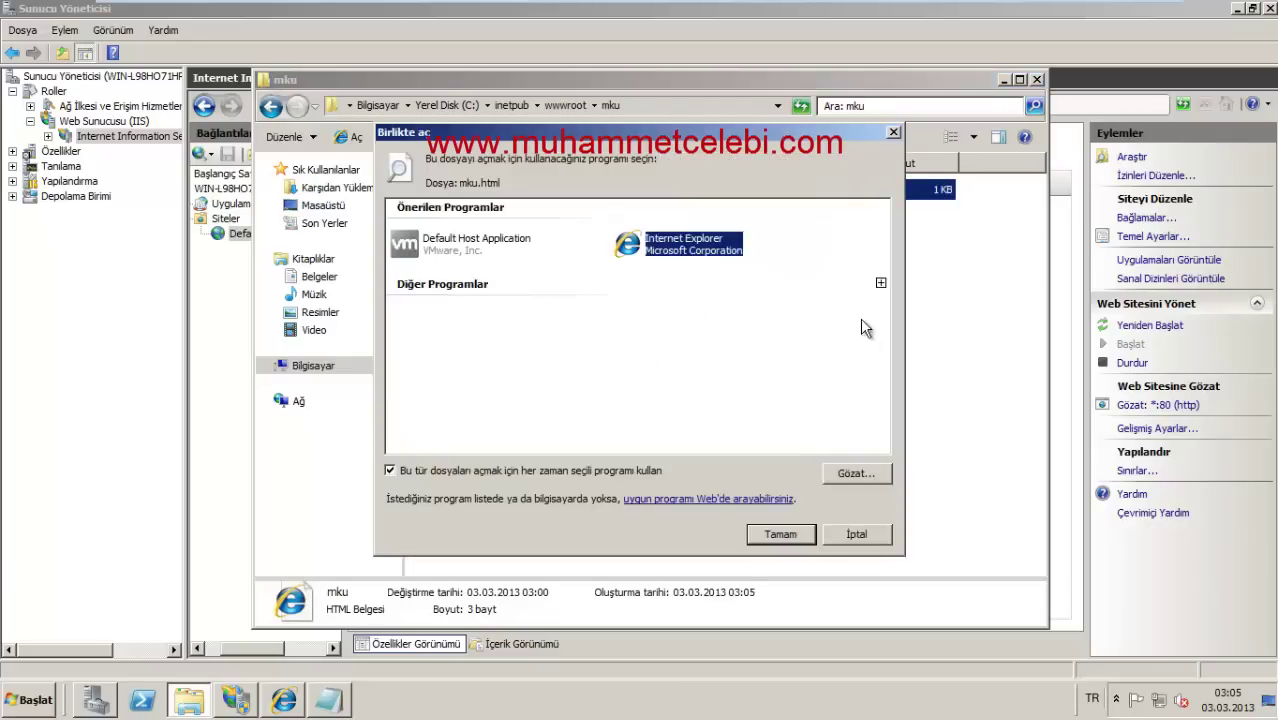
pyautogui.click(881, 283)
pyautogui.doubleClick(495, 308)
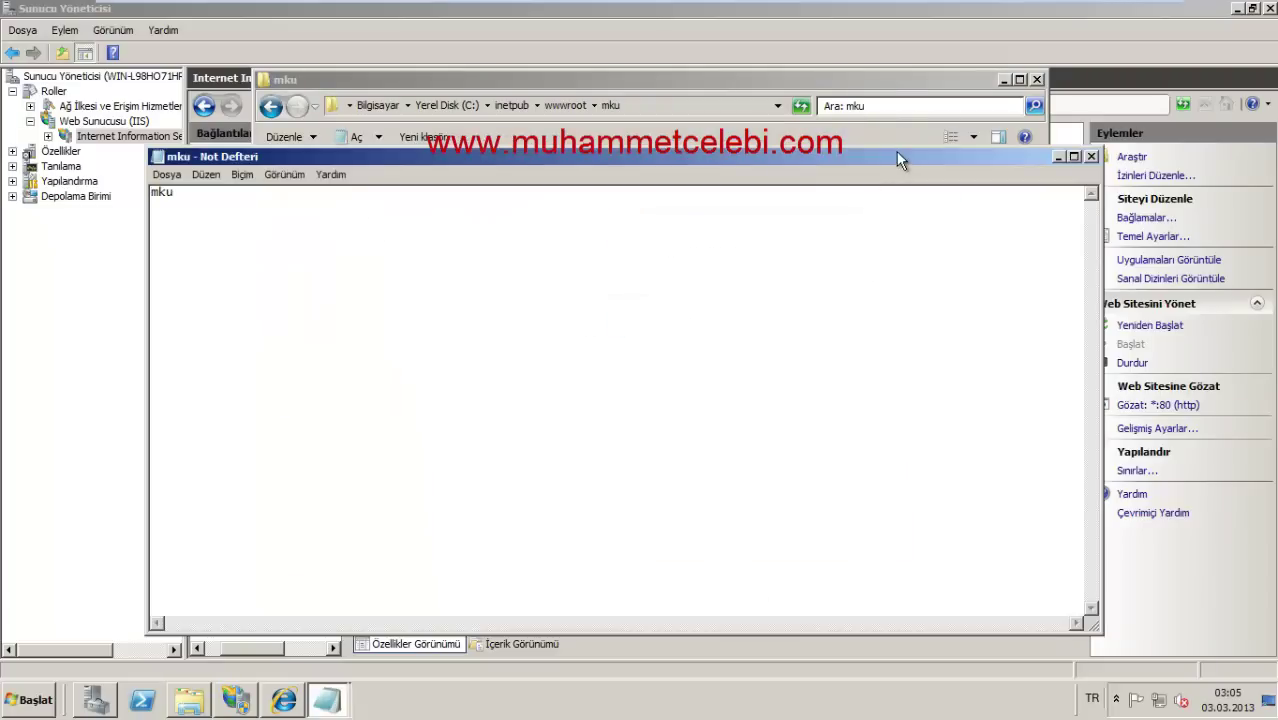
pyautogui.moveTo(896, 160); pyautogui.dragTo(847, 372)
pyautogui.click(1042, 371)
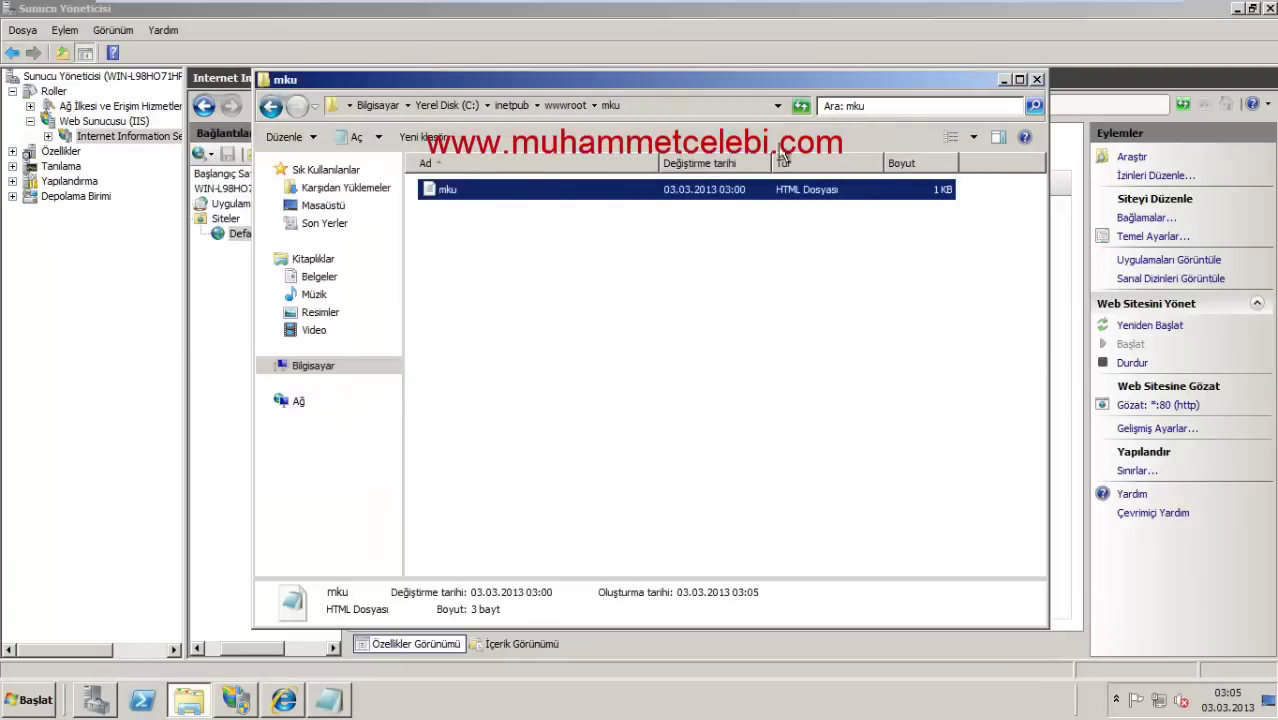
# Step: Paste the mku page into the kmyo folder and rename the copy to kmyo
pyautogui.click(270, 106)
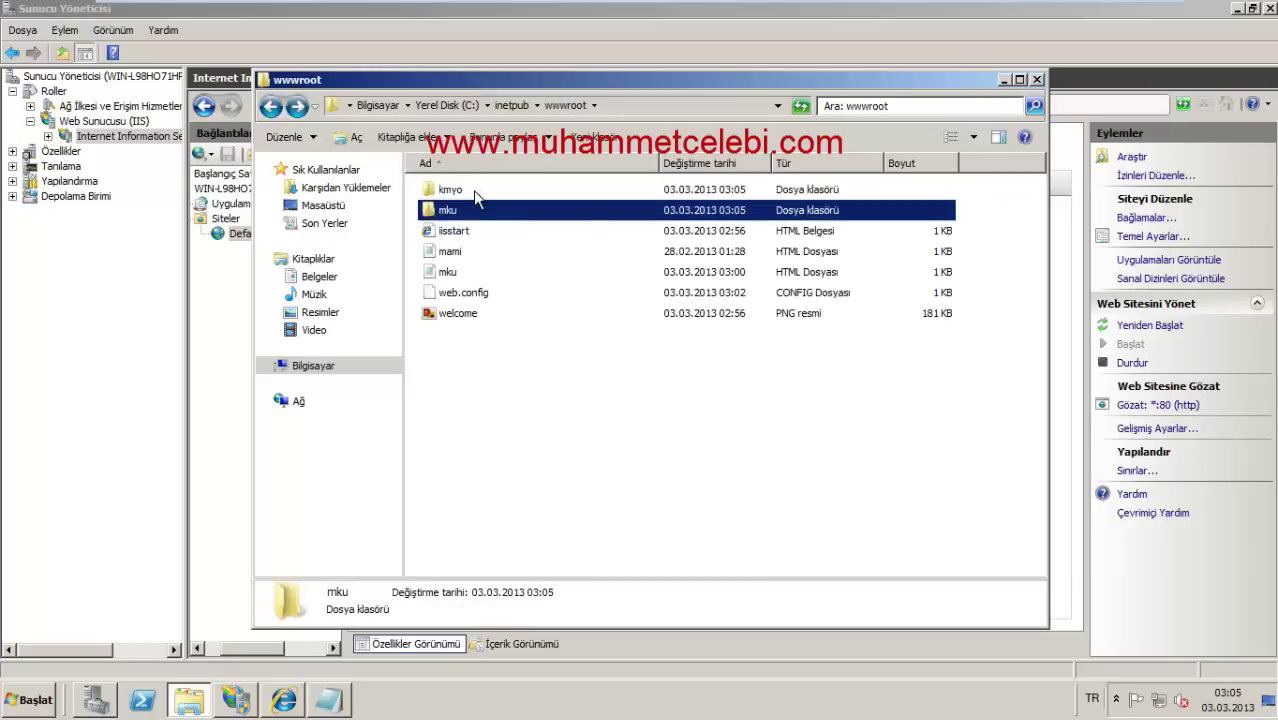
pyautogui.doubleClick(472, 192)
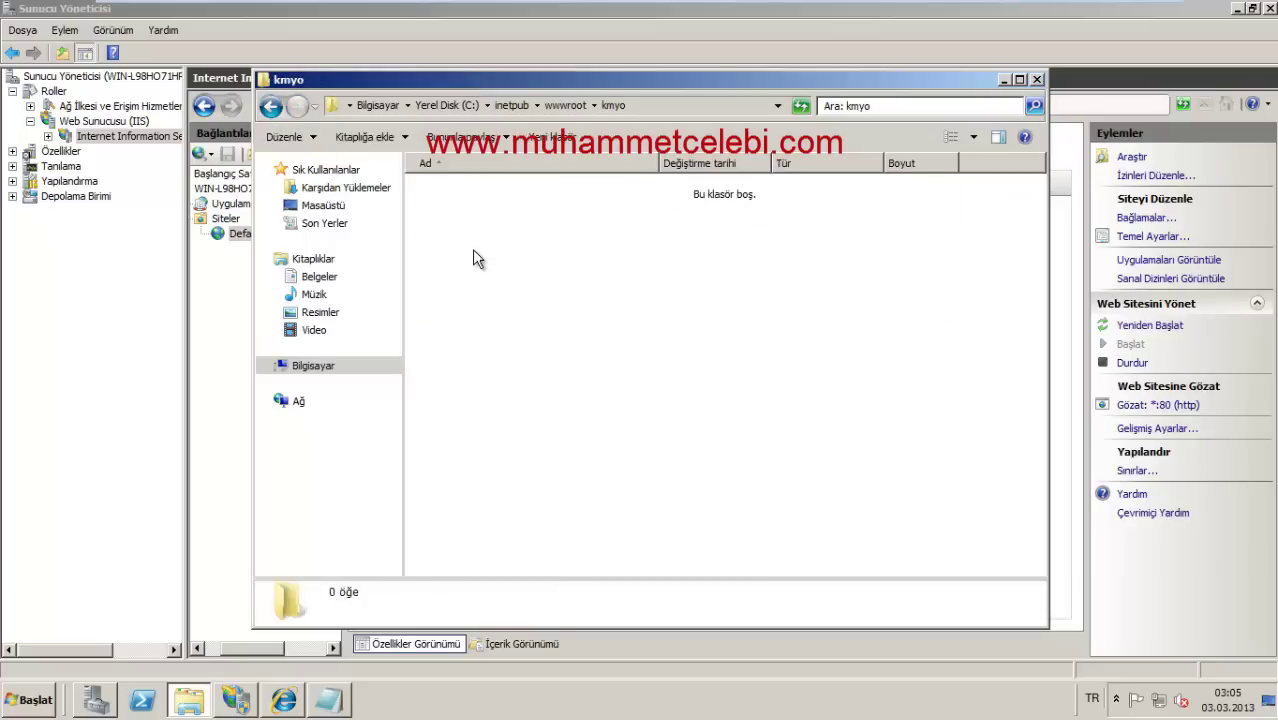
pyautogui.hotkey('ctrl', 'v')
pyautogui.click(614, 420)
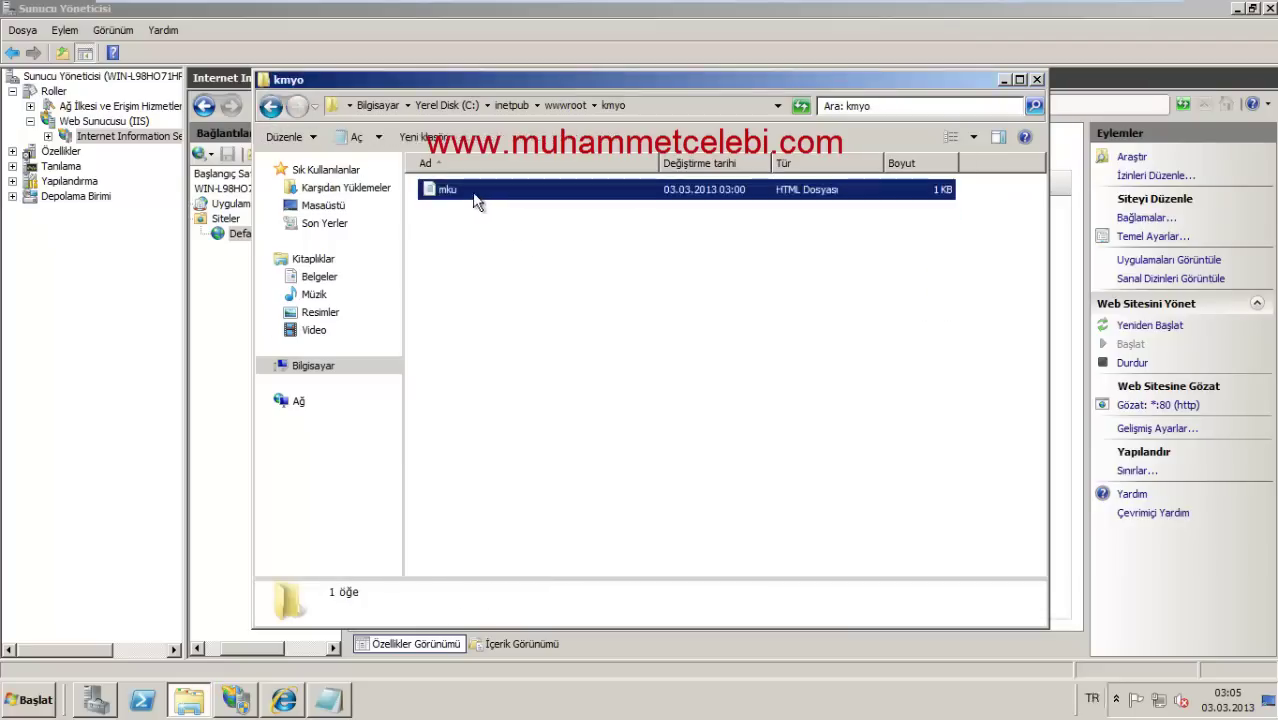
pyautogui.rightClick(475, 200)
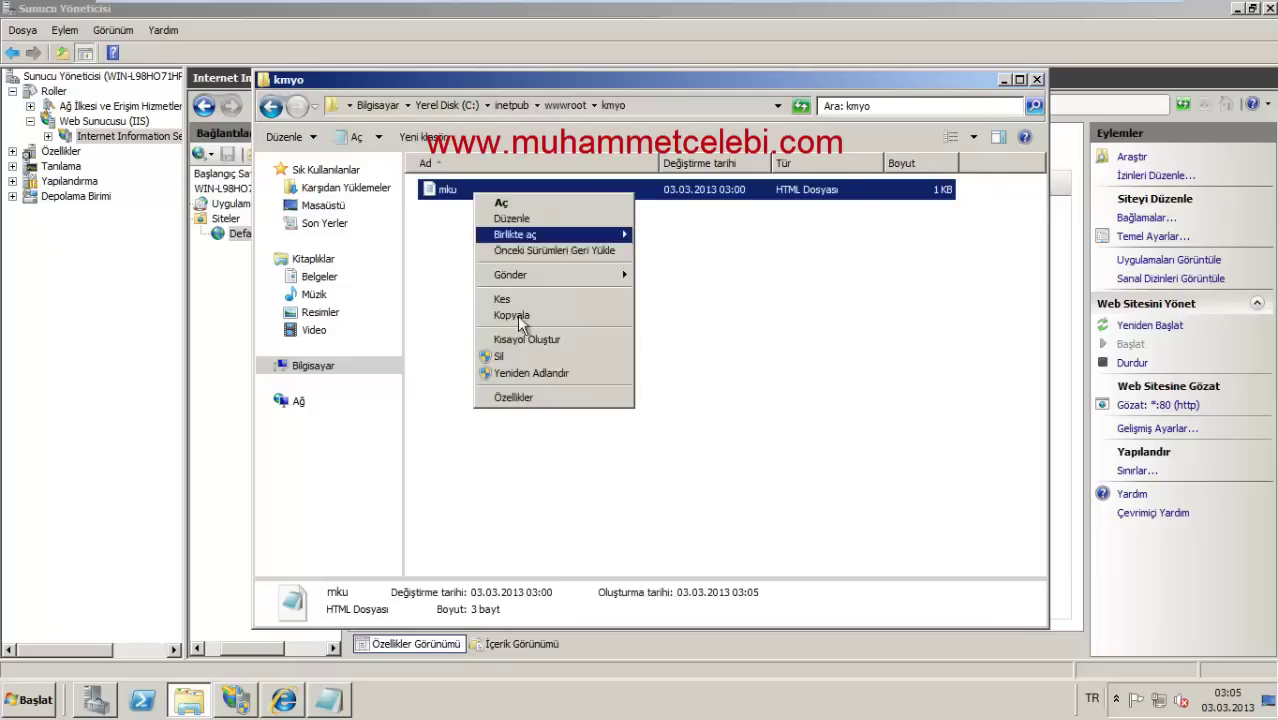
pyautogui.click(519, 366)
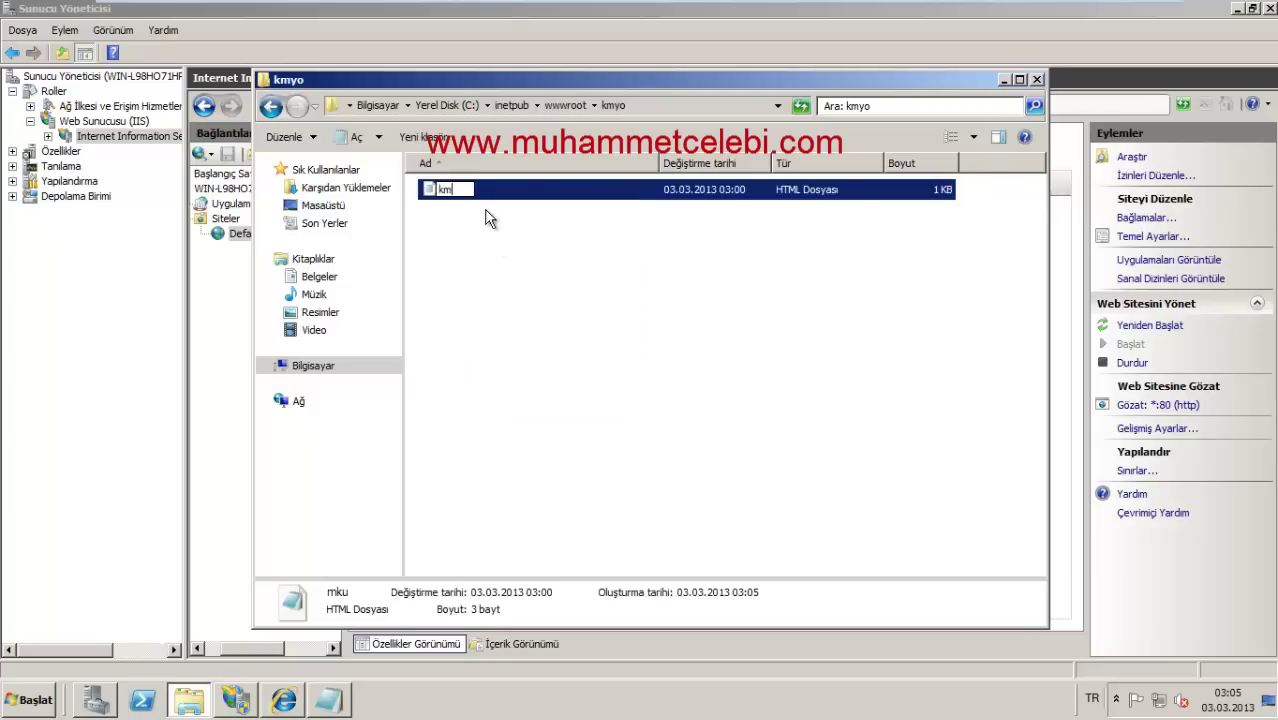
pyautogui.press('Return')
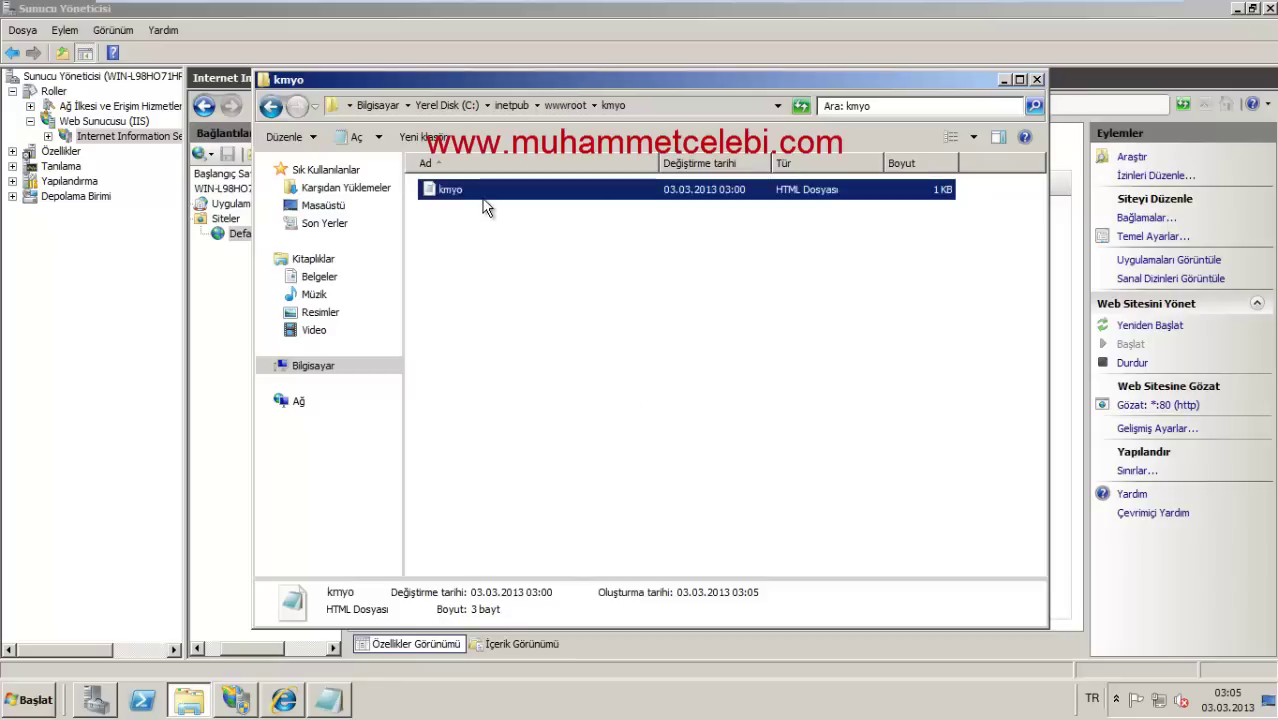
# Step: Review the kmyo file's properties
pyautogui.rightClick(483, 206)
pyautogui.click(540, 403)
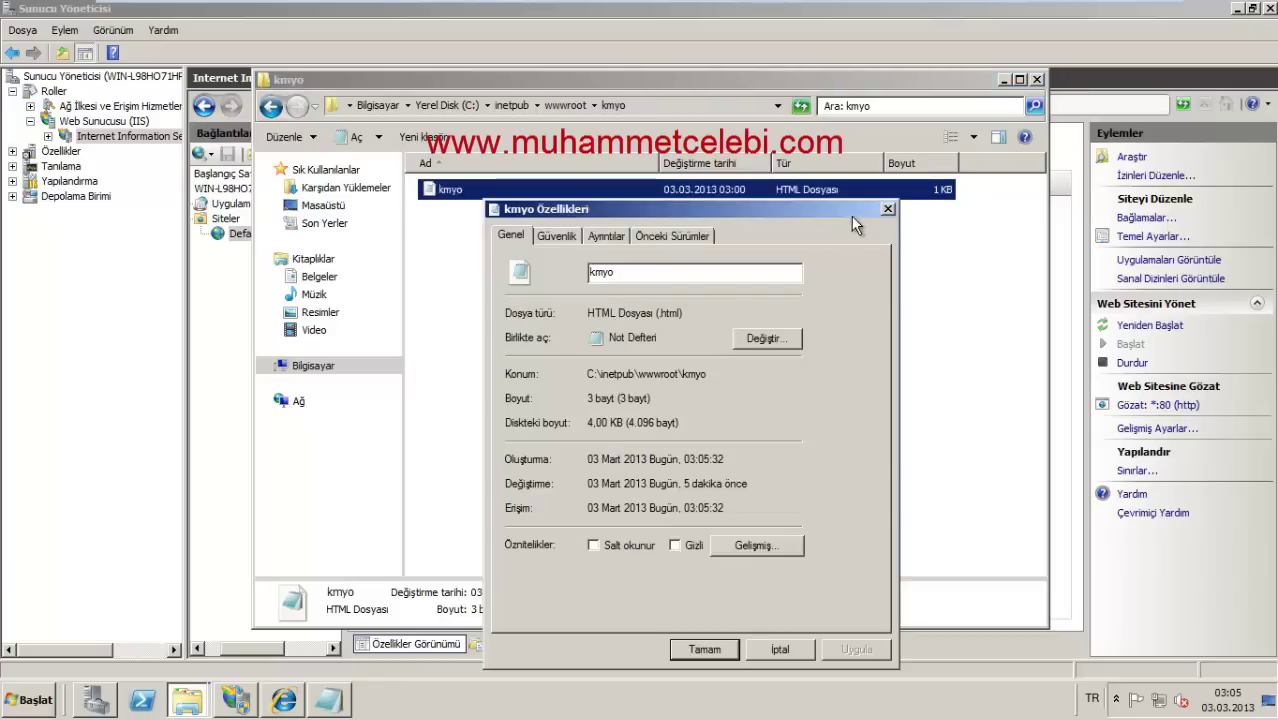
pyautogui.click(886, 210)
pyautogui.rightClick(453, 196)
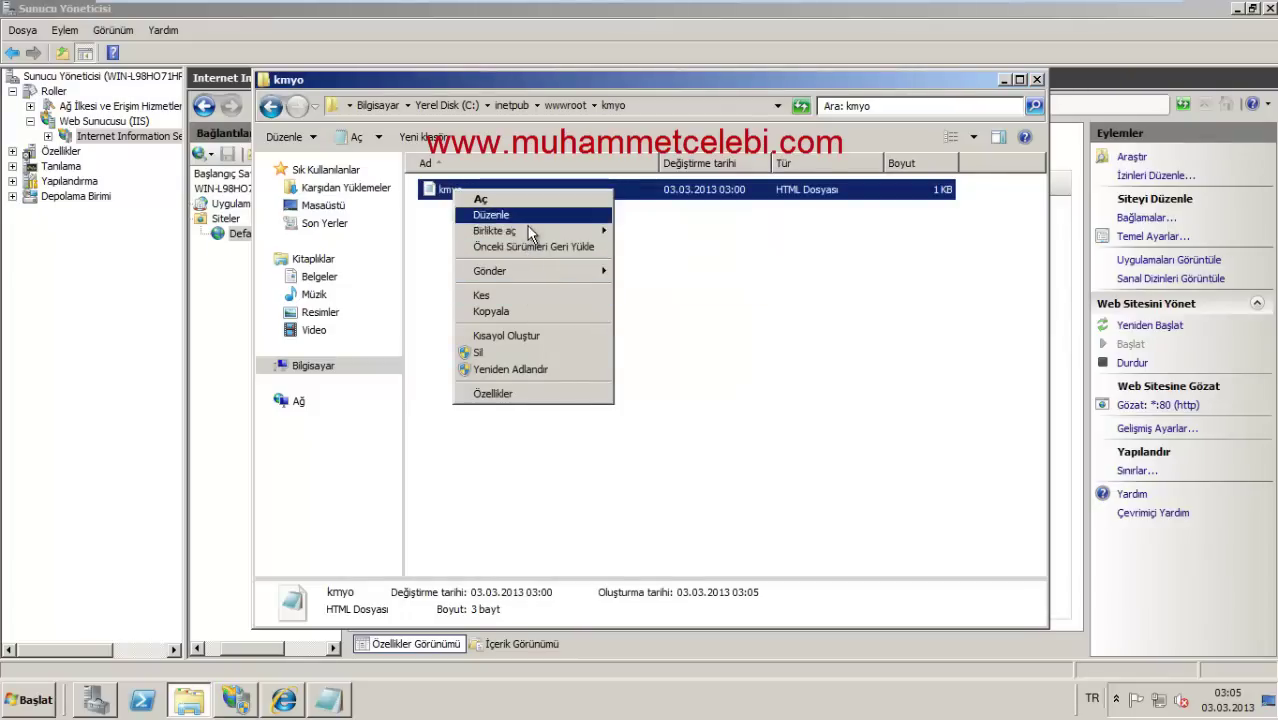
# Step: Open kmyo in Notepad and replace its contents with 'kmyo web site'
pyautogui.moveTo(500, 231)
pyautogui.click(654, 265)
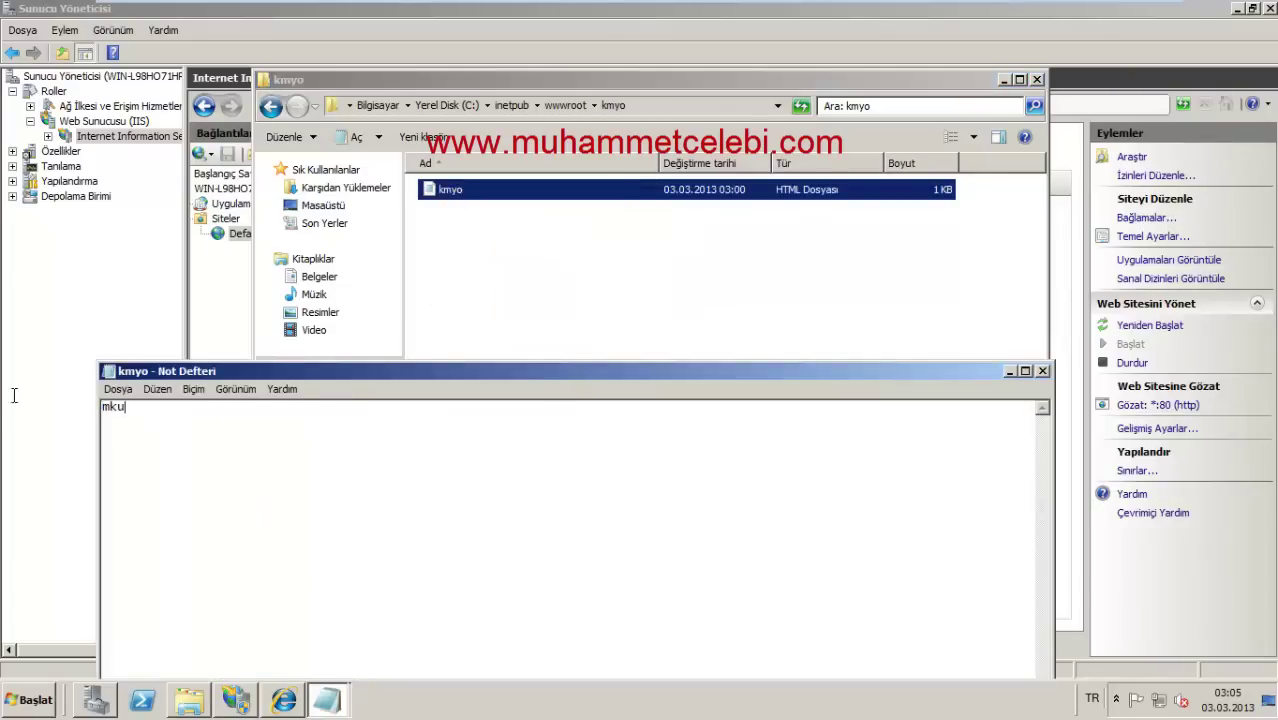
pyautogui.hotkey('ctrl', 'a')
pyautogui.write('kmyo web site')
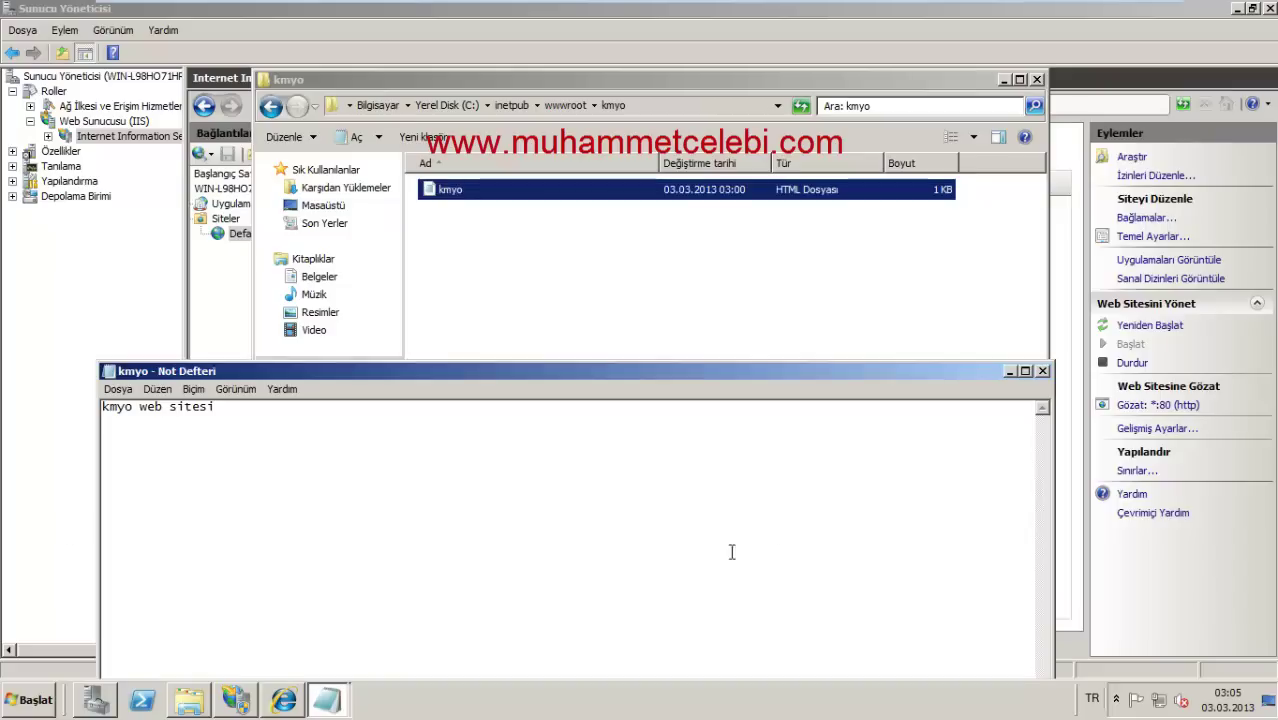
# Step: Save the edited page to the Desktop as kmyo.html with All Files type
pyautogui.click(1042, 371)
pyautogui.click(619, 366)
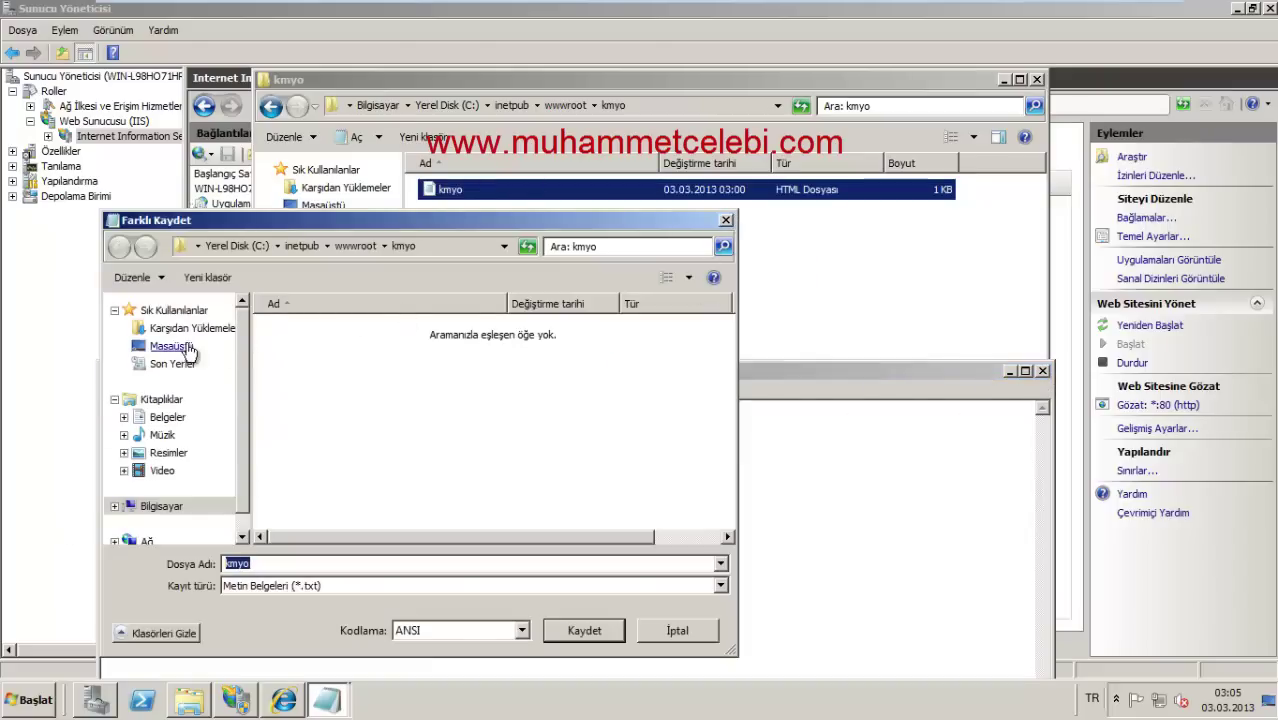
pyautogui.click(186, 348)
pyautogui.click(296, 586)
pyautogui.click(280, 607)
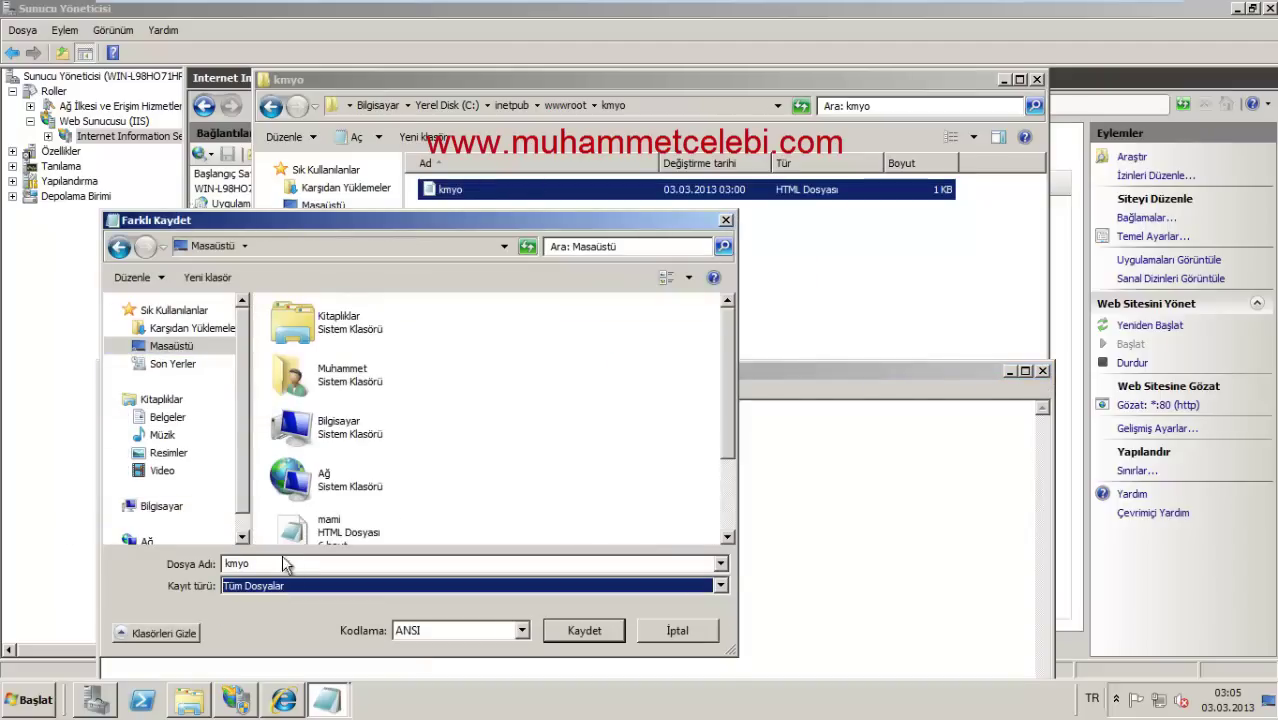
pyautogui.click(293, 564)
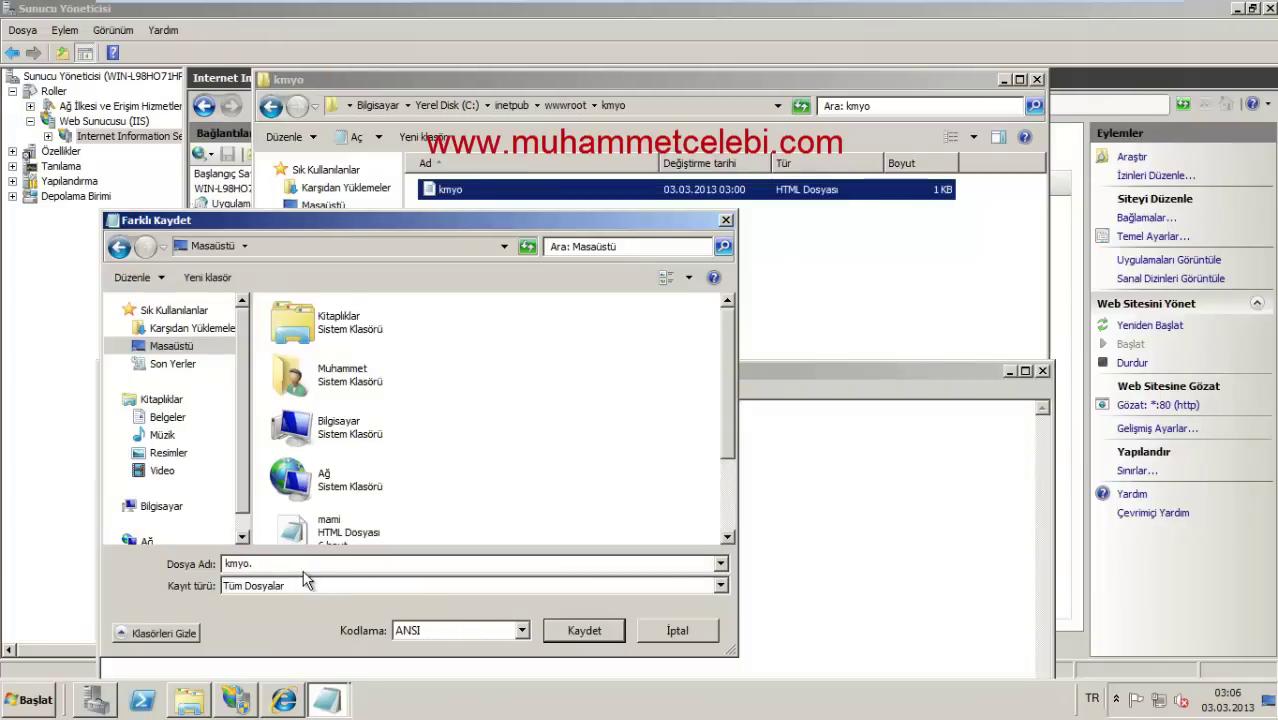
pyautogui.click(585, 631)
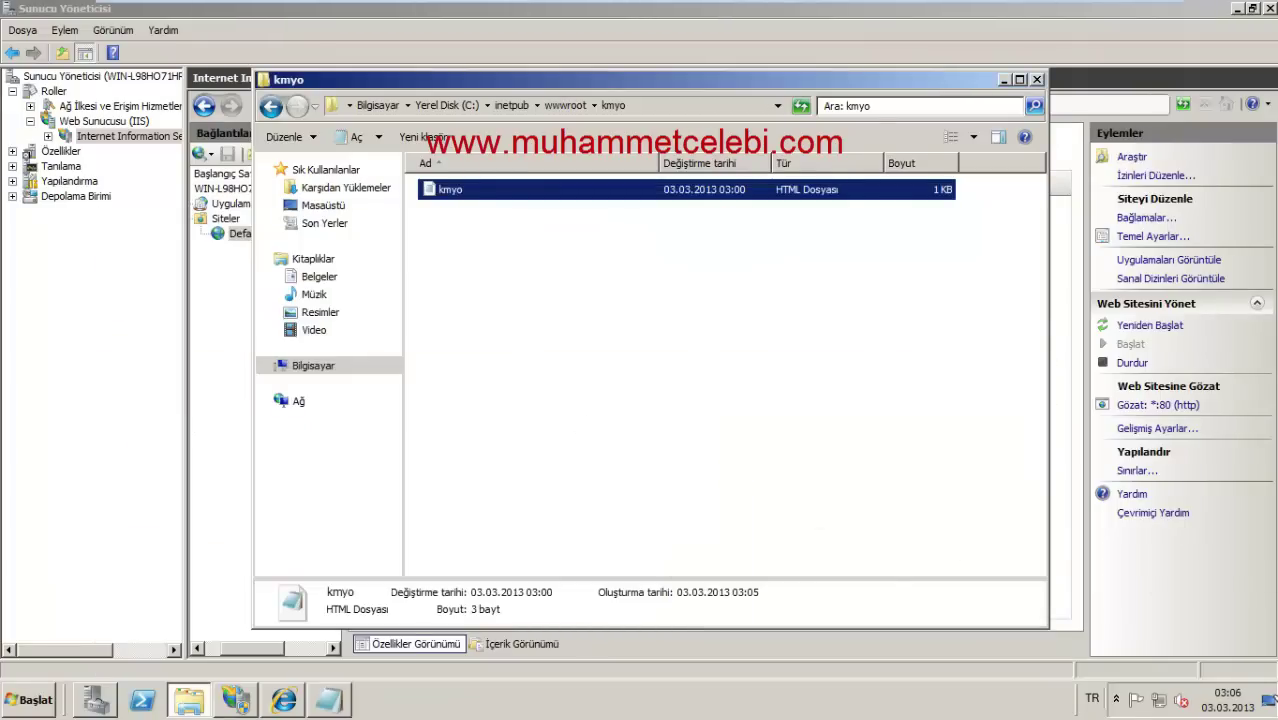
# Step: Copy kmyo.html from the Desktop into wwwroot's kmyo folder, replacing the existing file
pyautogui.click(1270, 707)
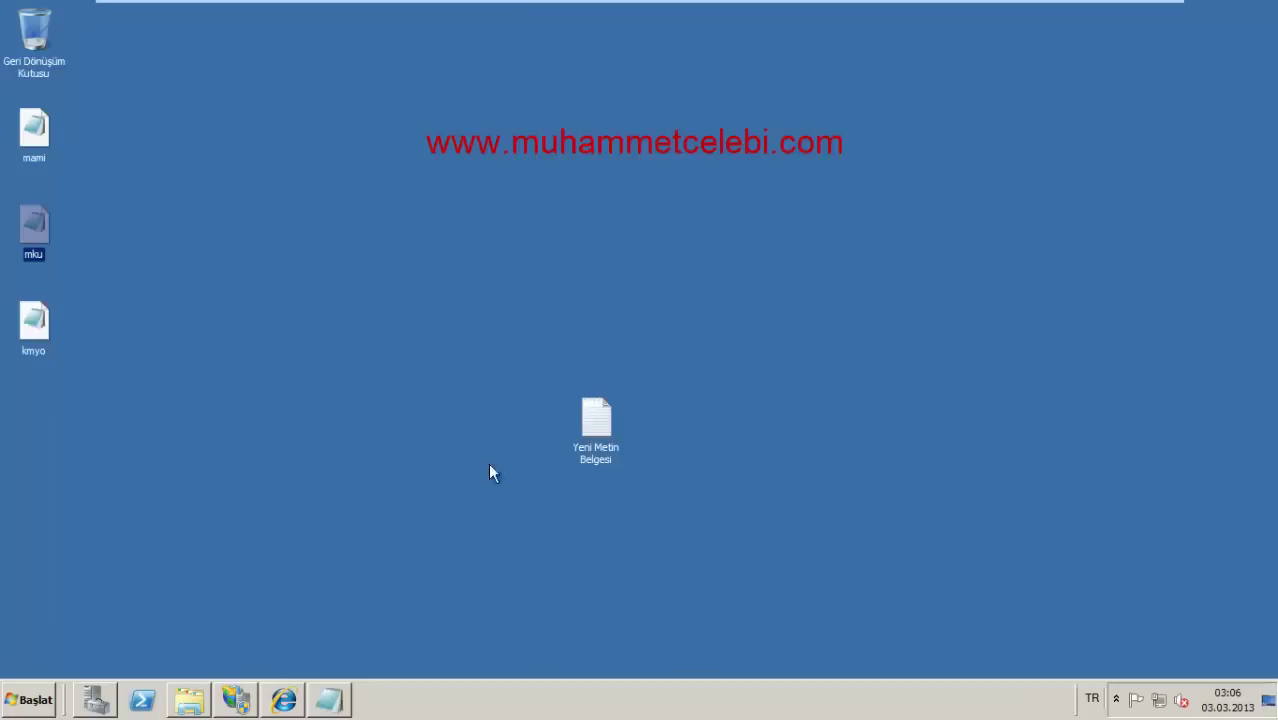
pyautogui.click(38, 322)
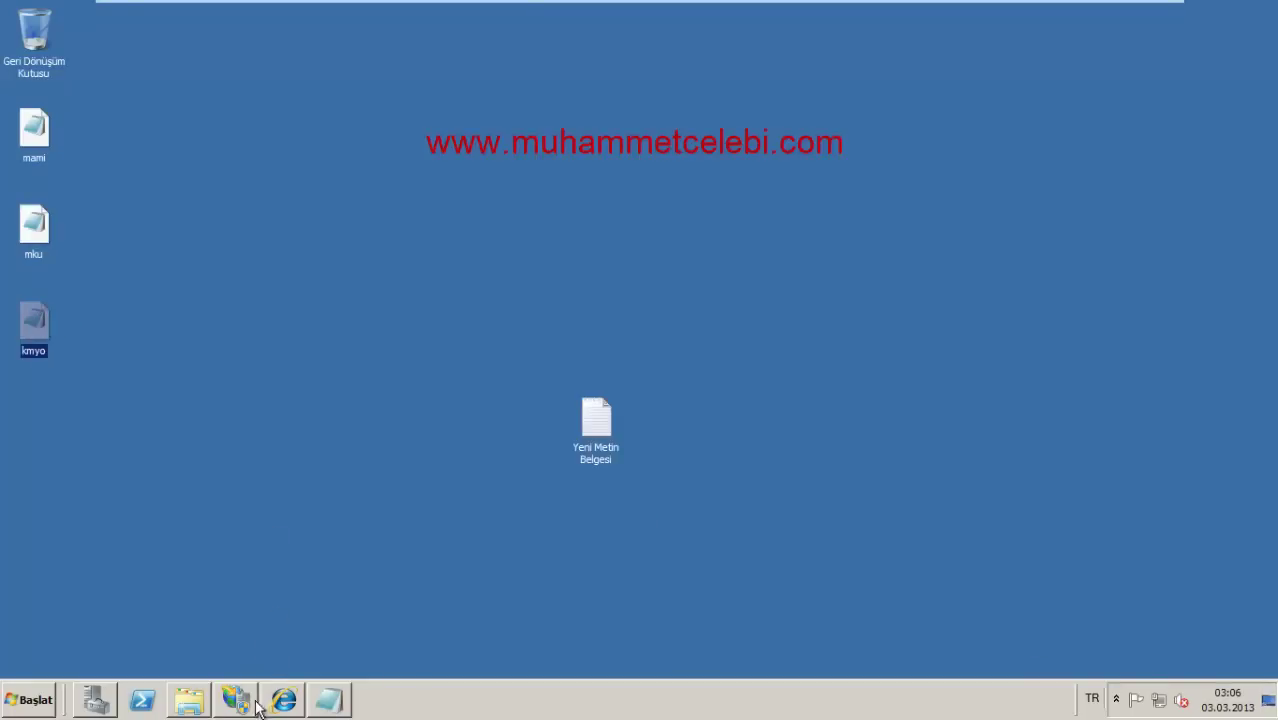
pyautogui.click(188, 700)
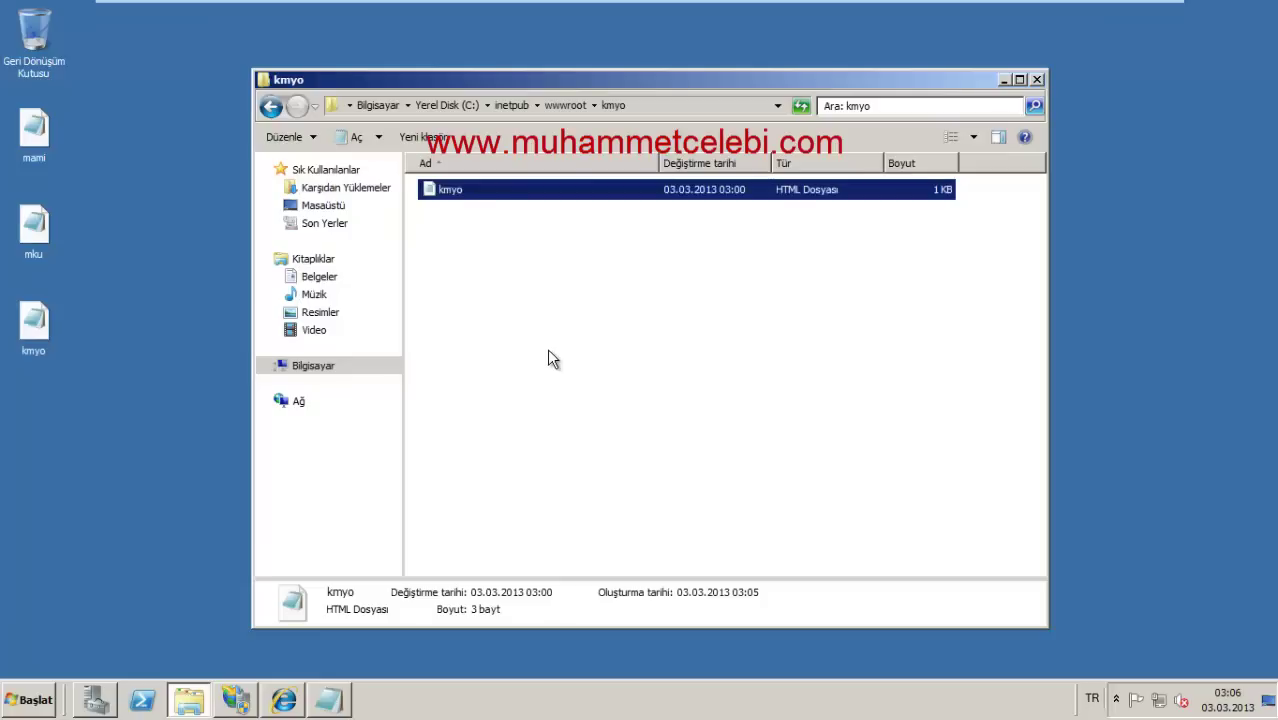
pyautogui.rightClick(549, 352)
pyautogui.click(588, 456)
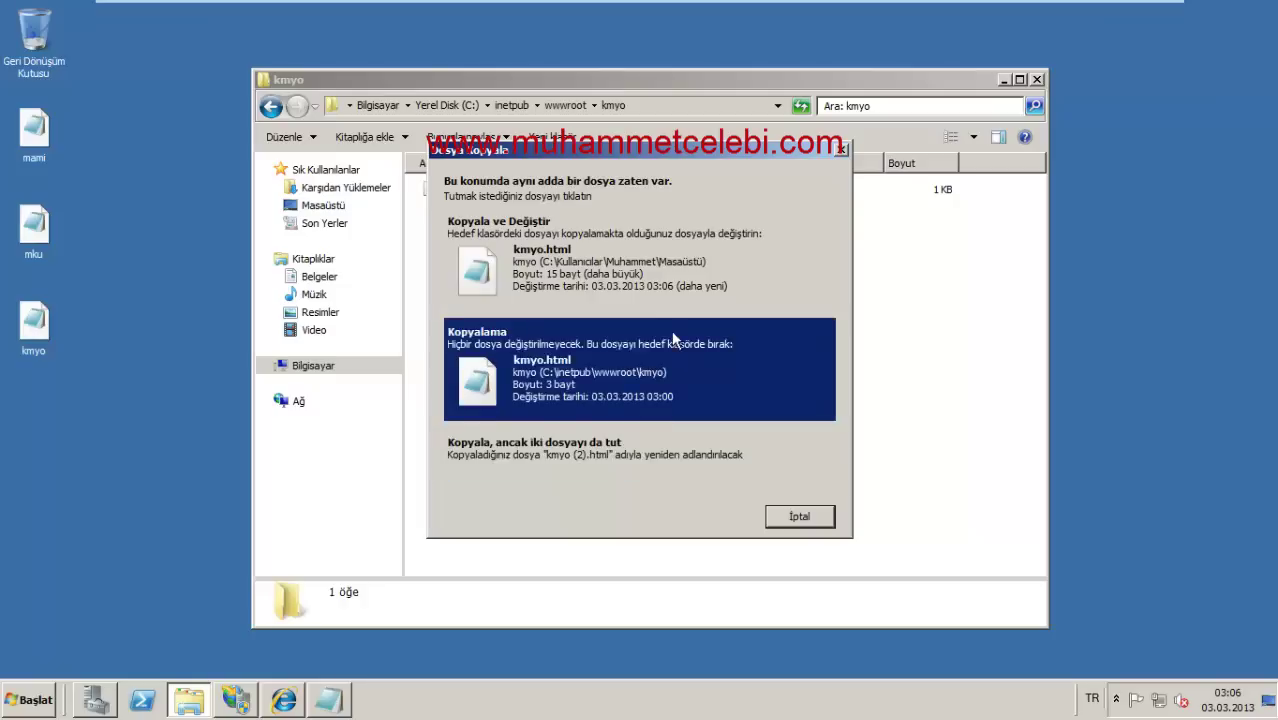
pyautogui.click(634, 278)
pyautogui.click(634, 416)
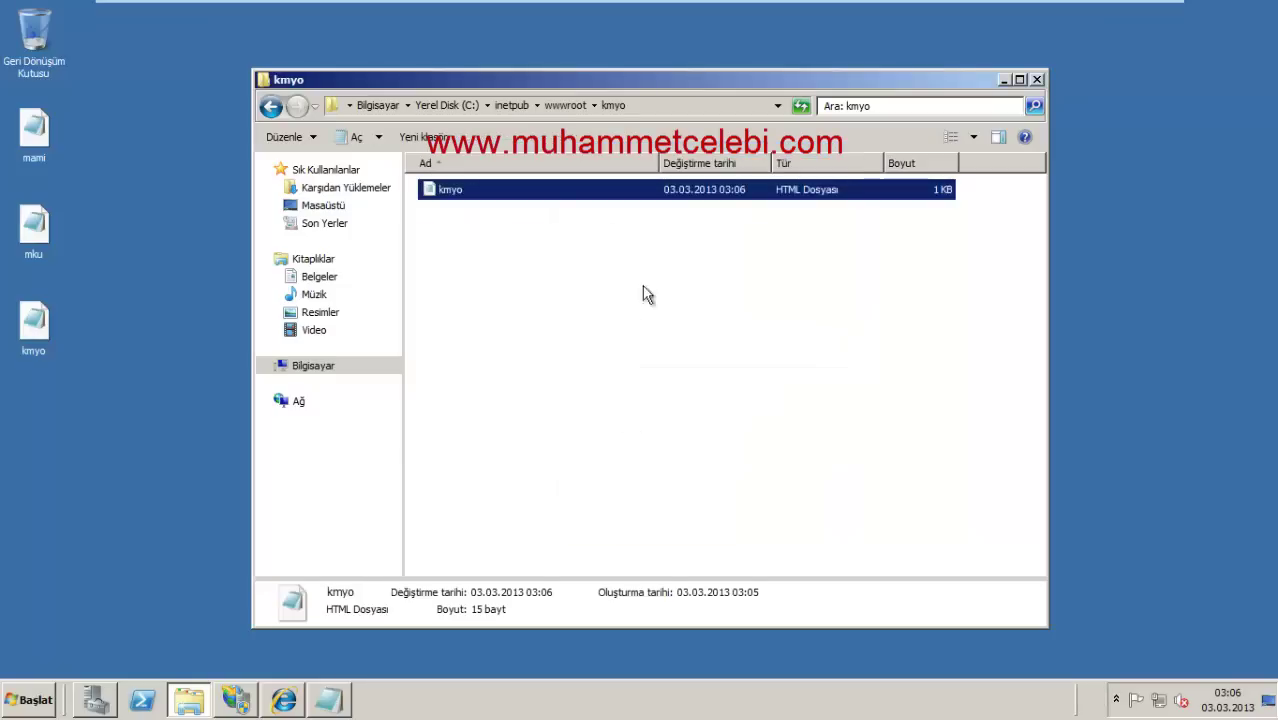
pyautogui.click(271, 106)
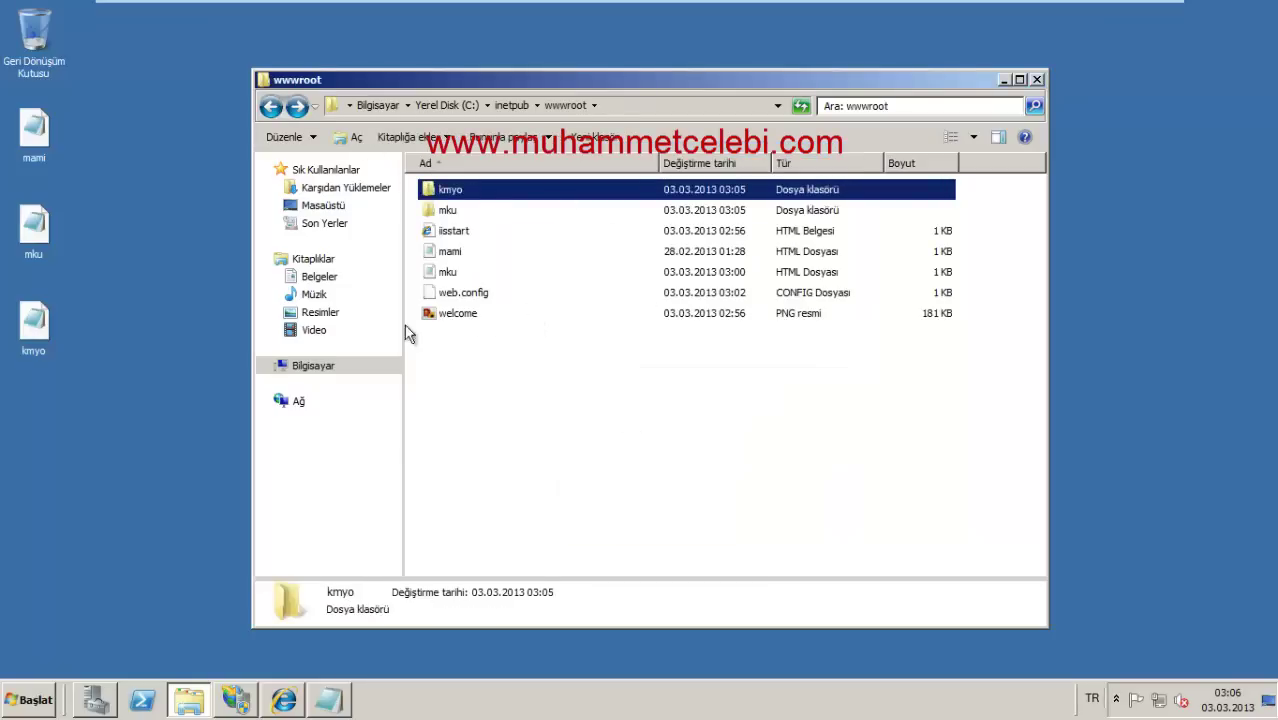
pyautogui.click(108, 702)
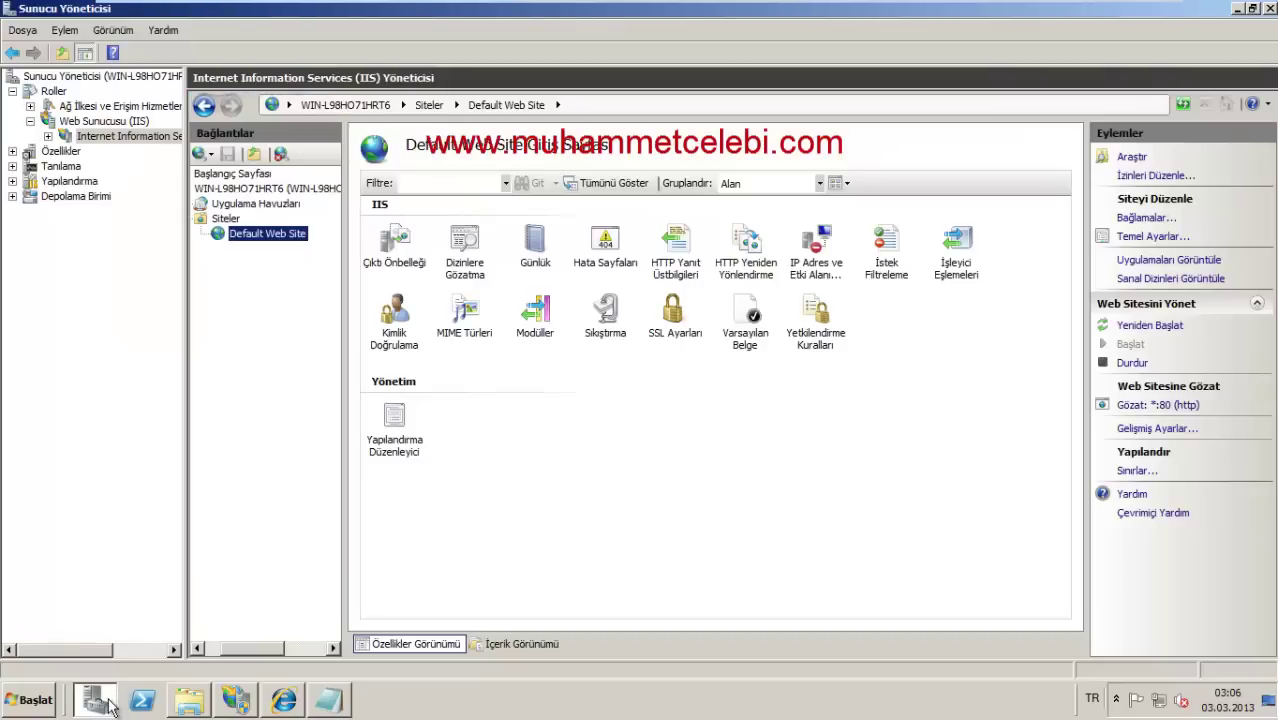
# Step: Start adding a new website in IIS Manager named mku.com
pyautogui.click(285, 703)
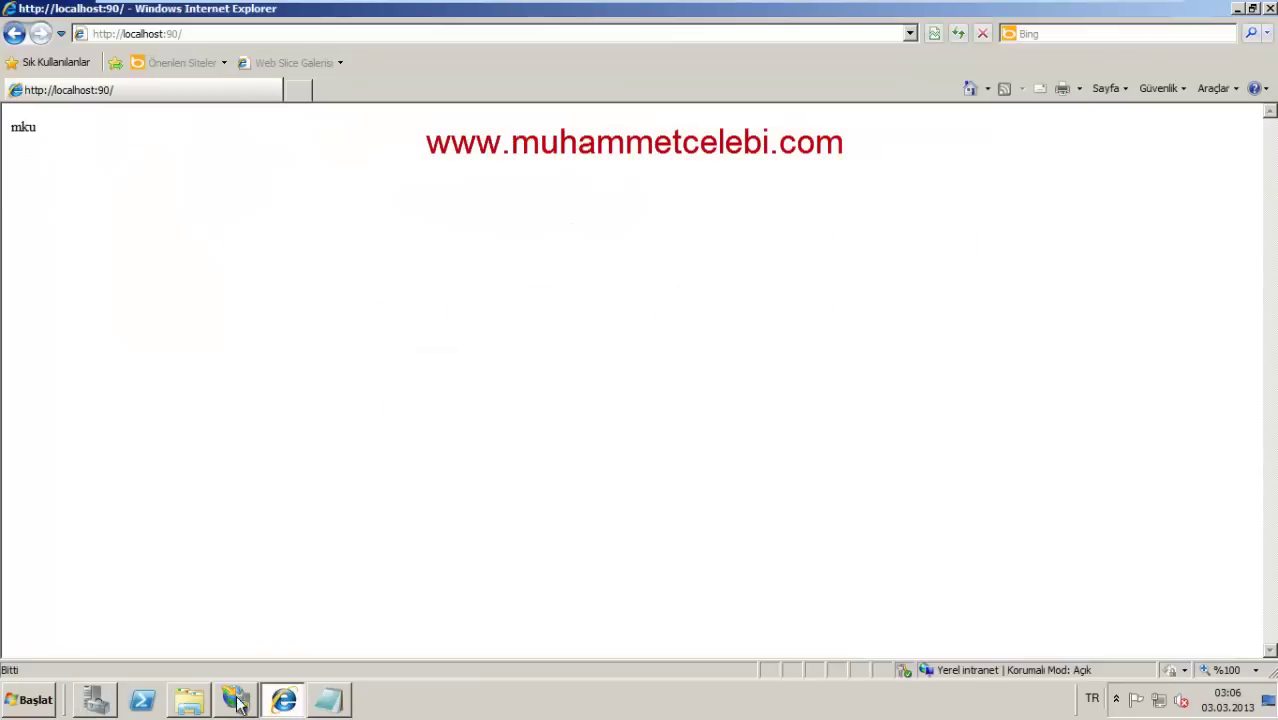
pyautogui.click(236, 702)
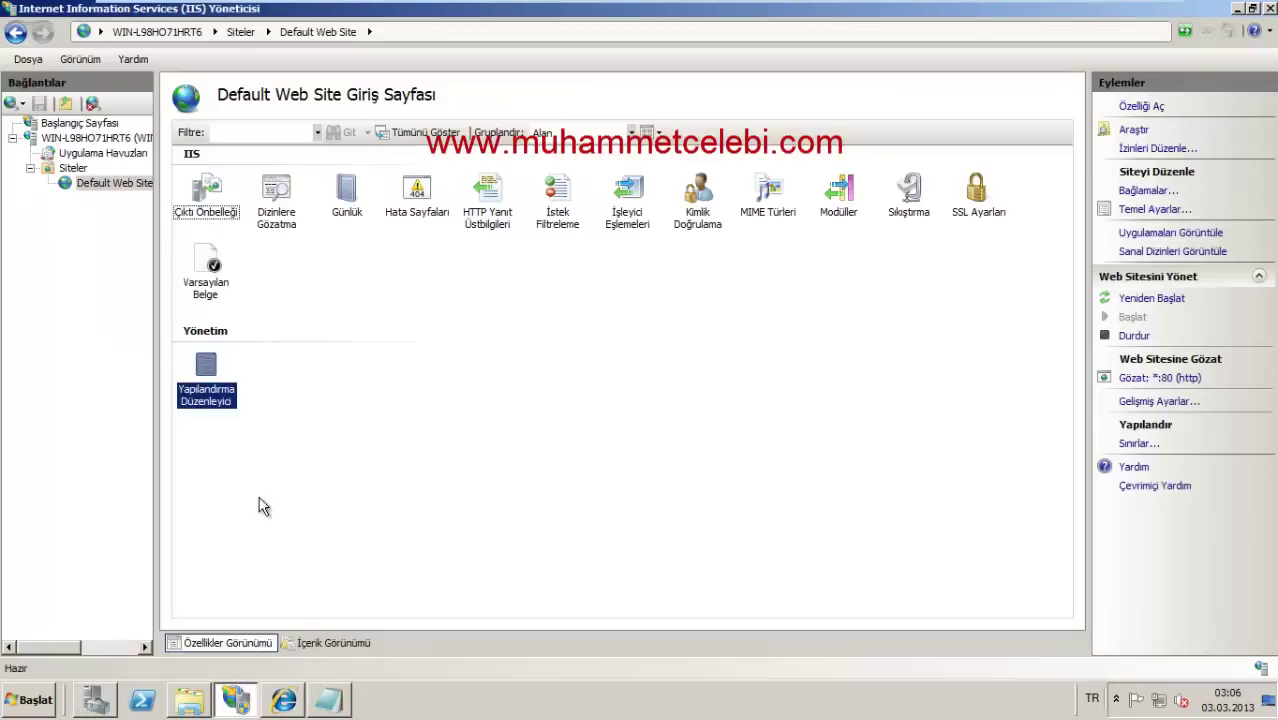
pyautogui.click(76, 168)
pyautogui.rightClick(76, 168)
pyautogui.click(130, 175)
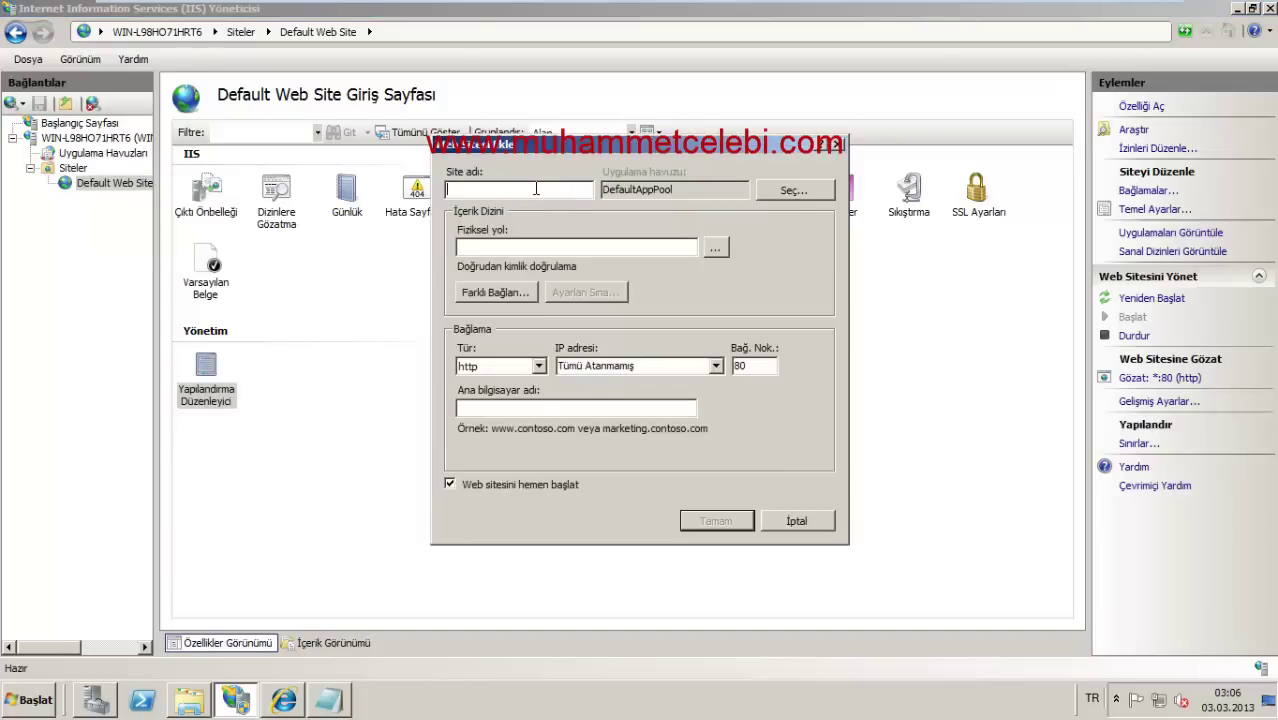
pyautogui.write('mku.com')
# Step: Set the site's physical path to C:\inetpub\wwwroot\mku
pyautogui.click(716, 247)
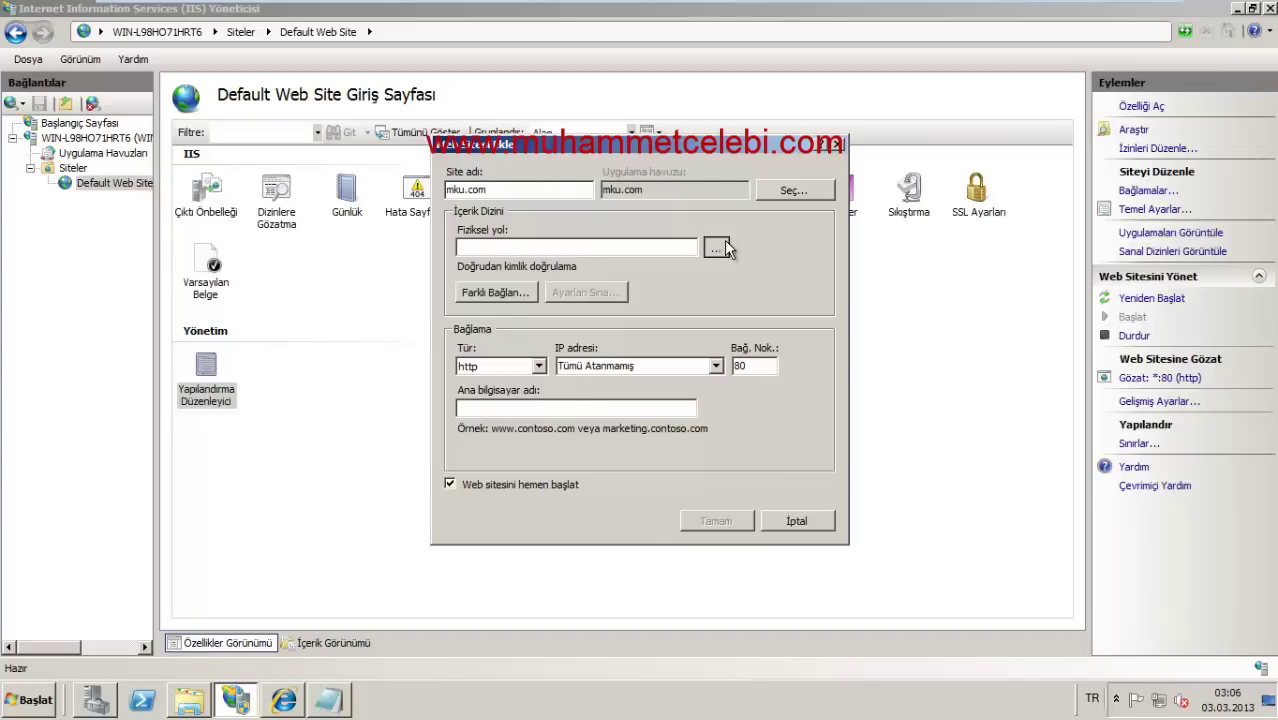
pyautogui.click(526, 365)
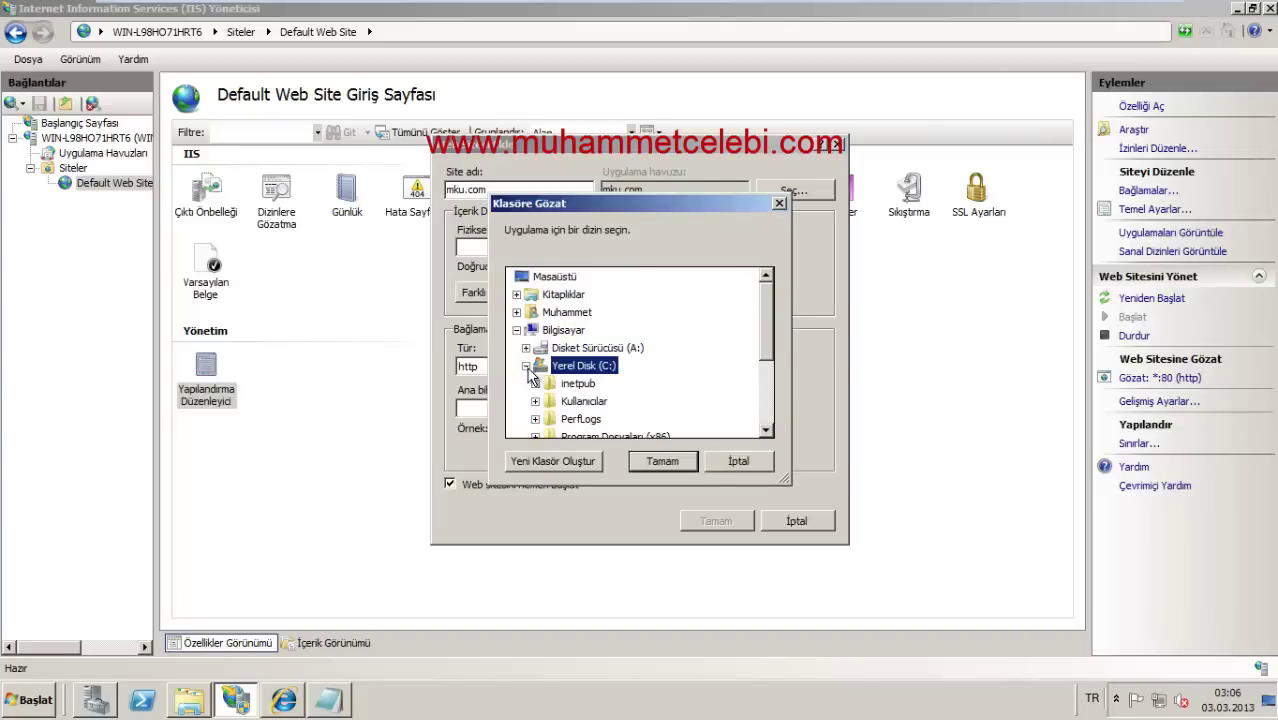
pyautogui.click(573, 384)
pyautogui.doubleClick(573, 386)
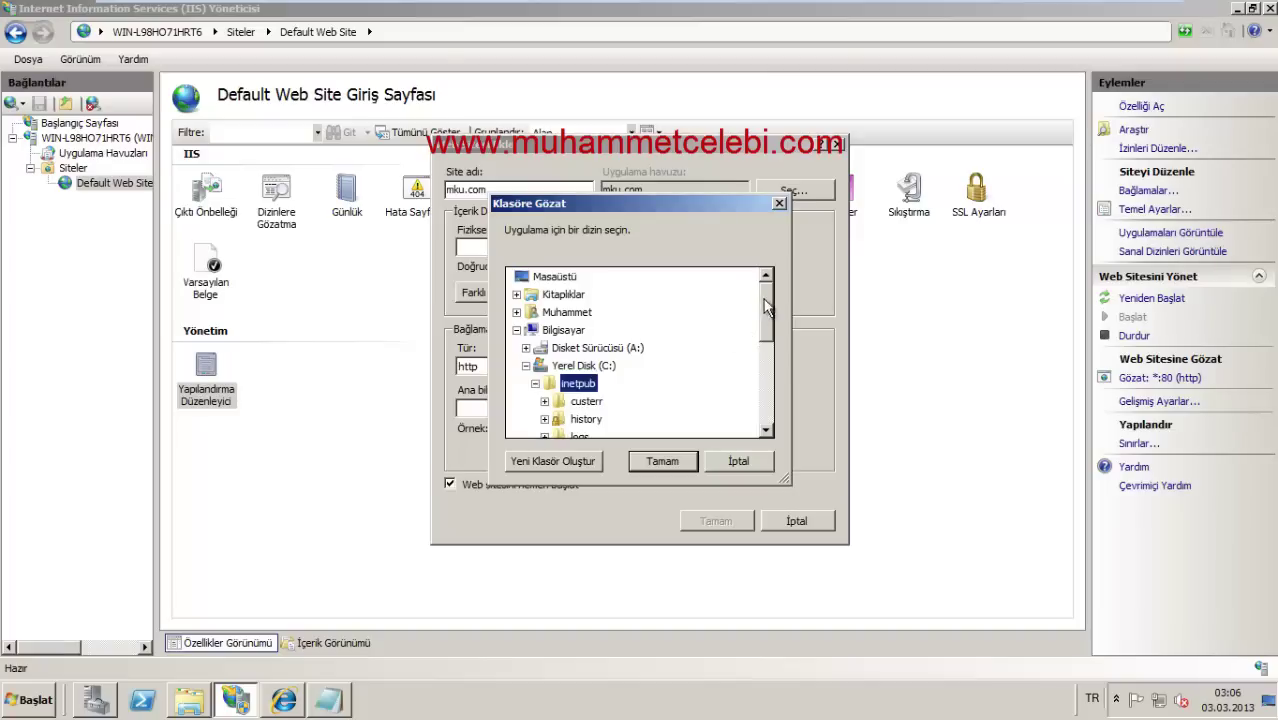
pyautogui.moveTo(770, 309); pyautogui.dragTo(766, 371)
pyautogui.click(591, 365)
pyautogui.doubleClick(591, 365)
pyautogui.click(589, 330)
pyautogui.click(662, 461)
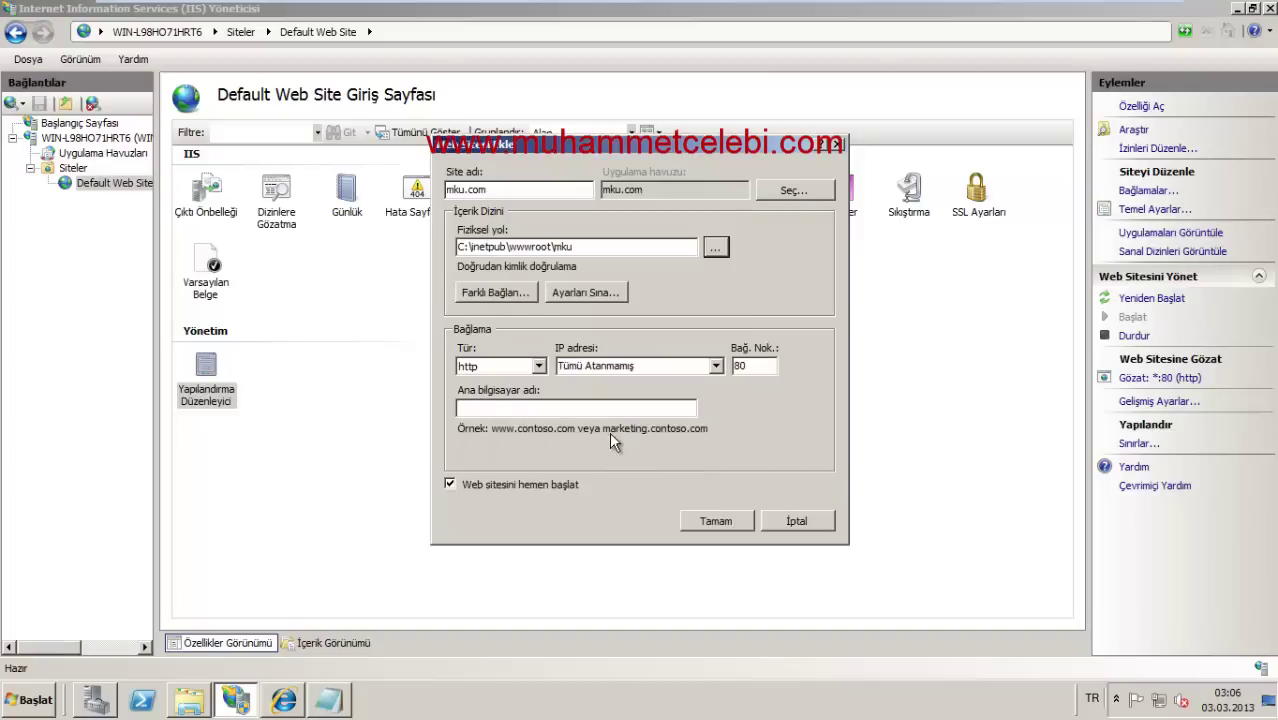
pyautogui.doubleClick(750, 363)
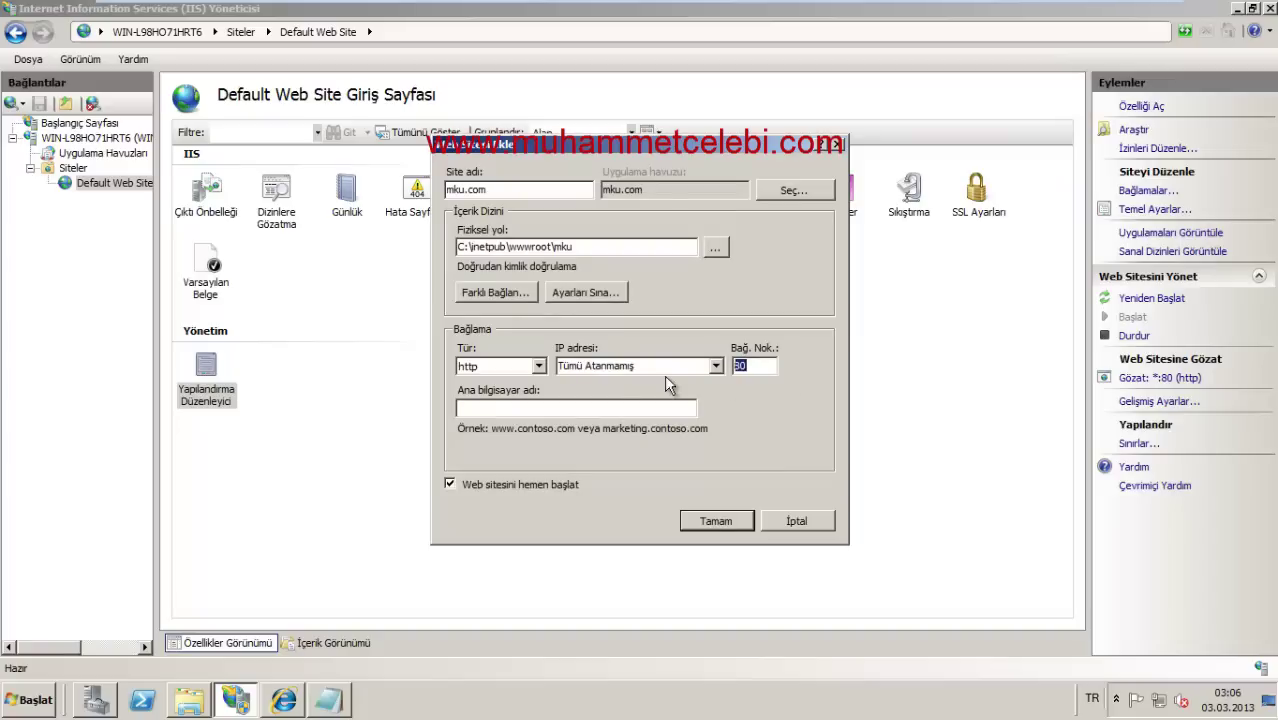
pyautogui.click(598, 411)
pyautogui.write('.mku.com')
pyautogui.click(603, 366)
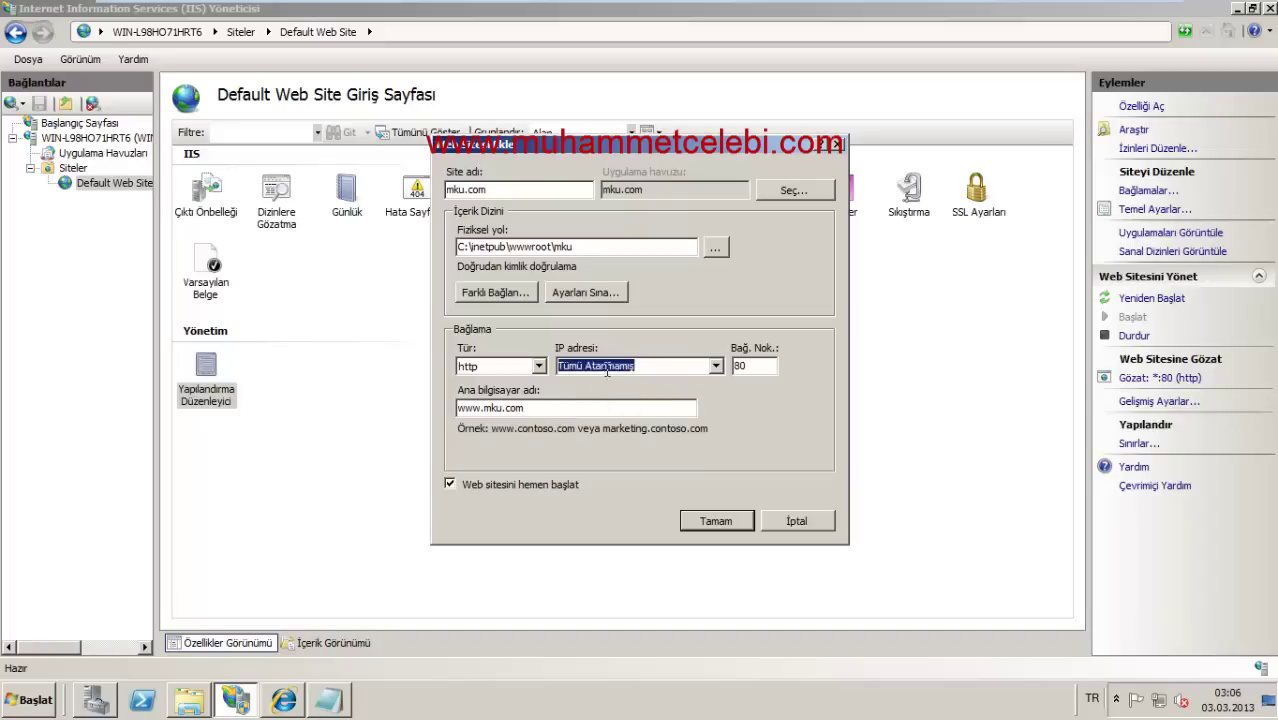
pyautogui.click(716, 366)
pyautogui.click(716, 366)
pyautogui.click(539, 366)
pyautogui.click(538, 381)
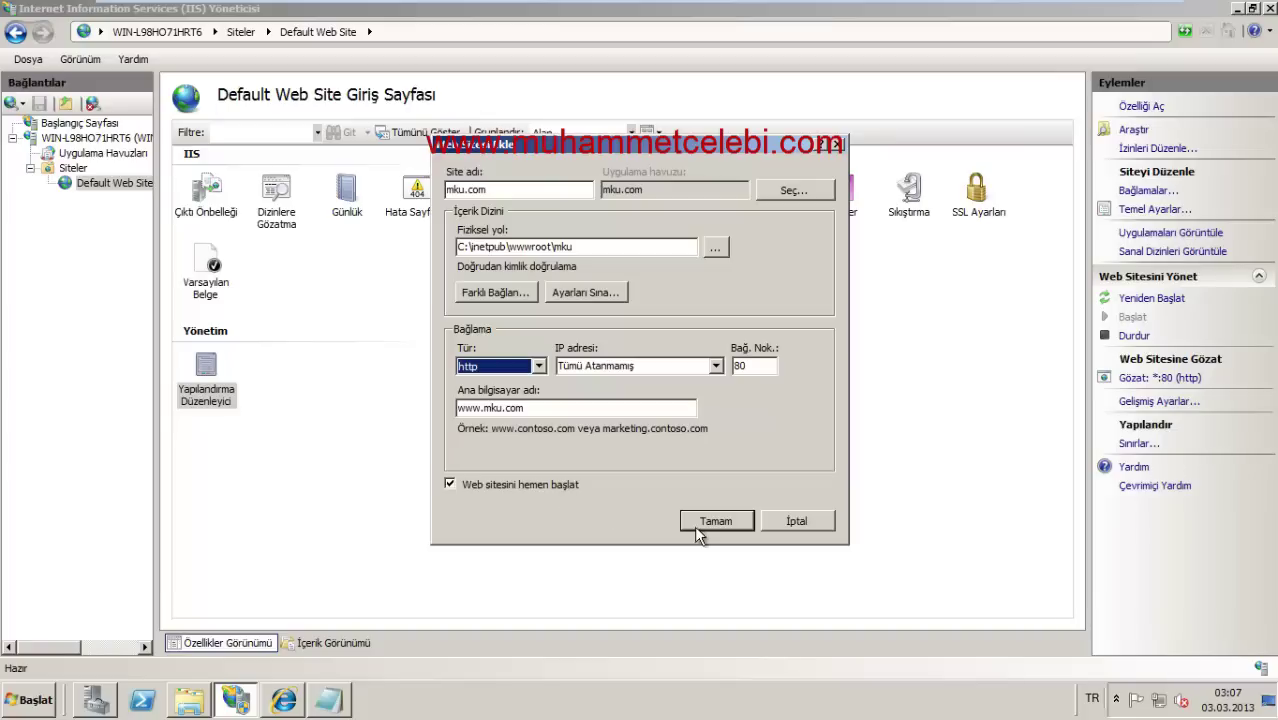
pyautogui.click(708, 530)
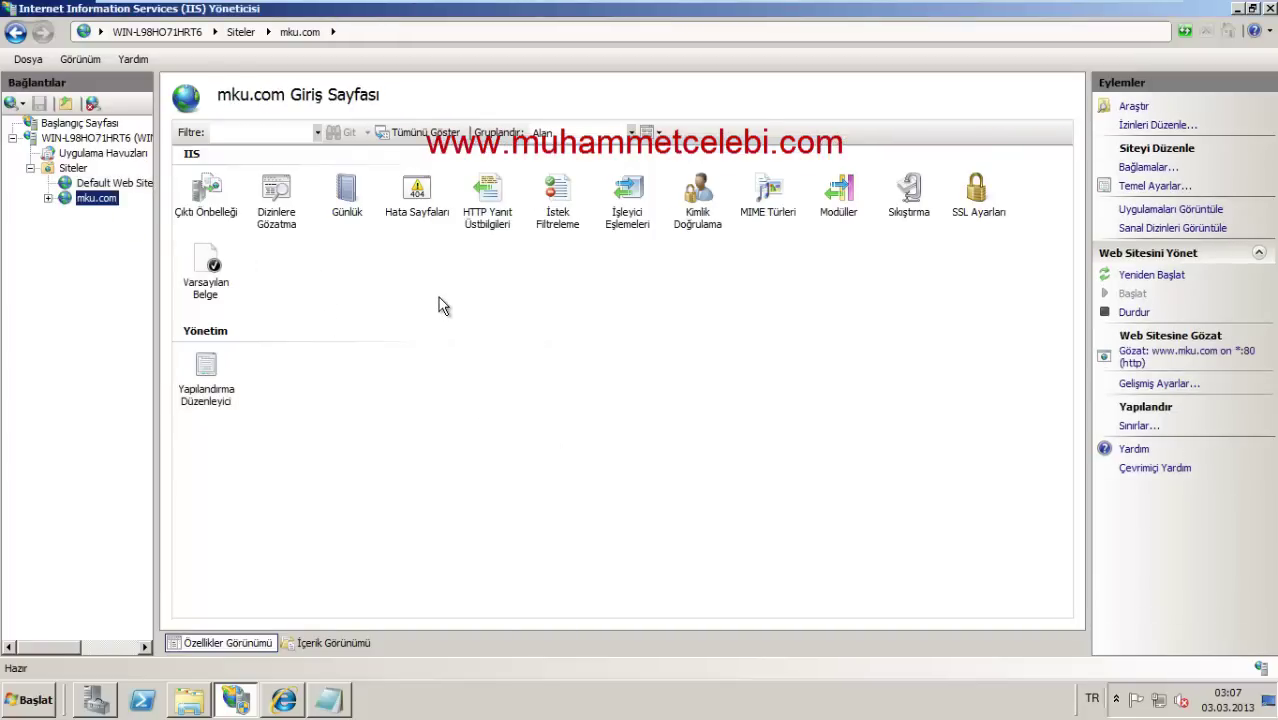
# Step: Expand the new mku.com site node to view its features
pyautogui.click(48, 198)
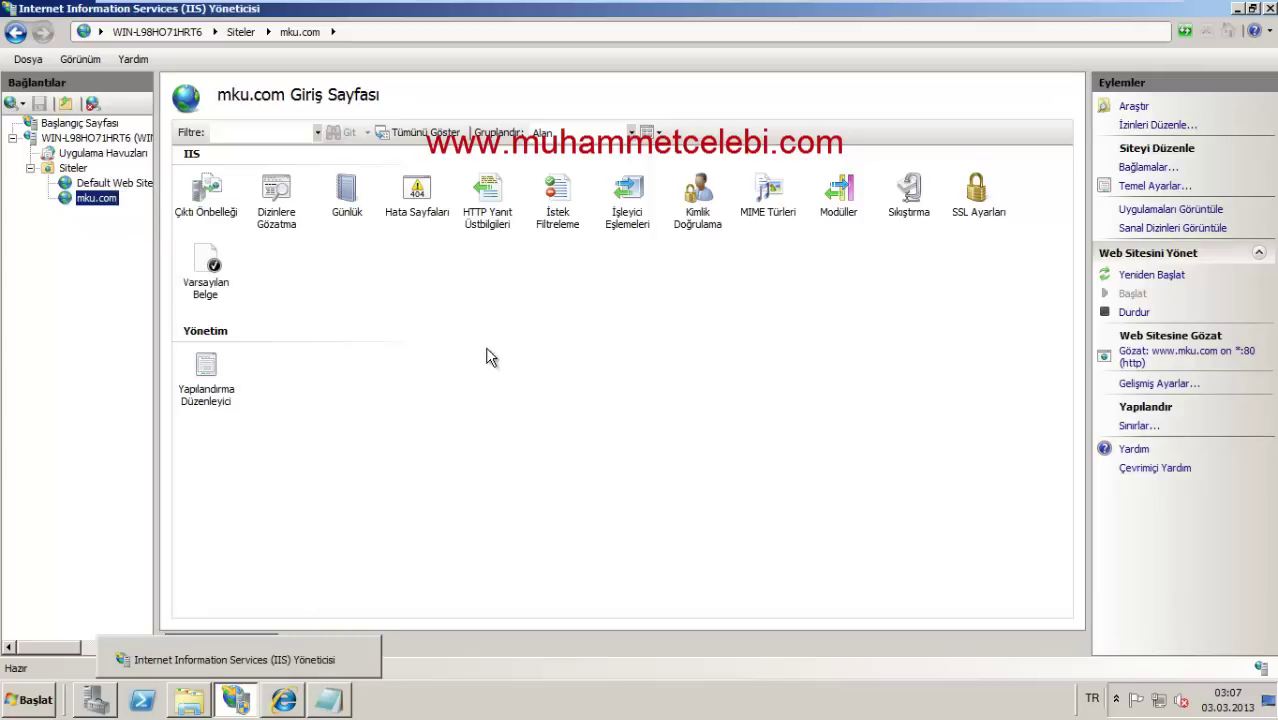
pyautogui.rightClick(405, 292)
pyautogui.click(363, 298)
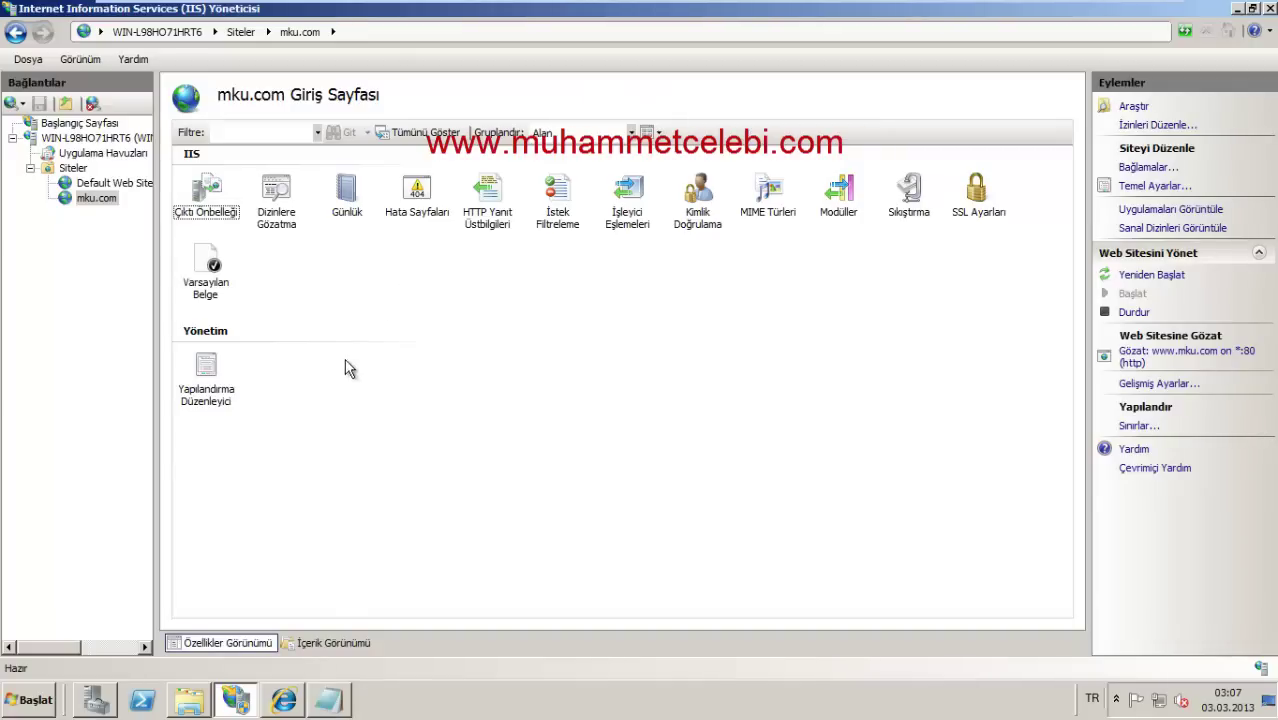
pyautogui.rightClick(70, 168)
pyautogui.click(130, 179)
pyautogui.write('k')
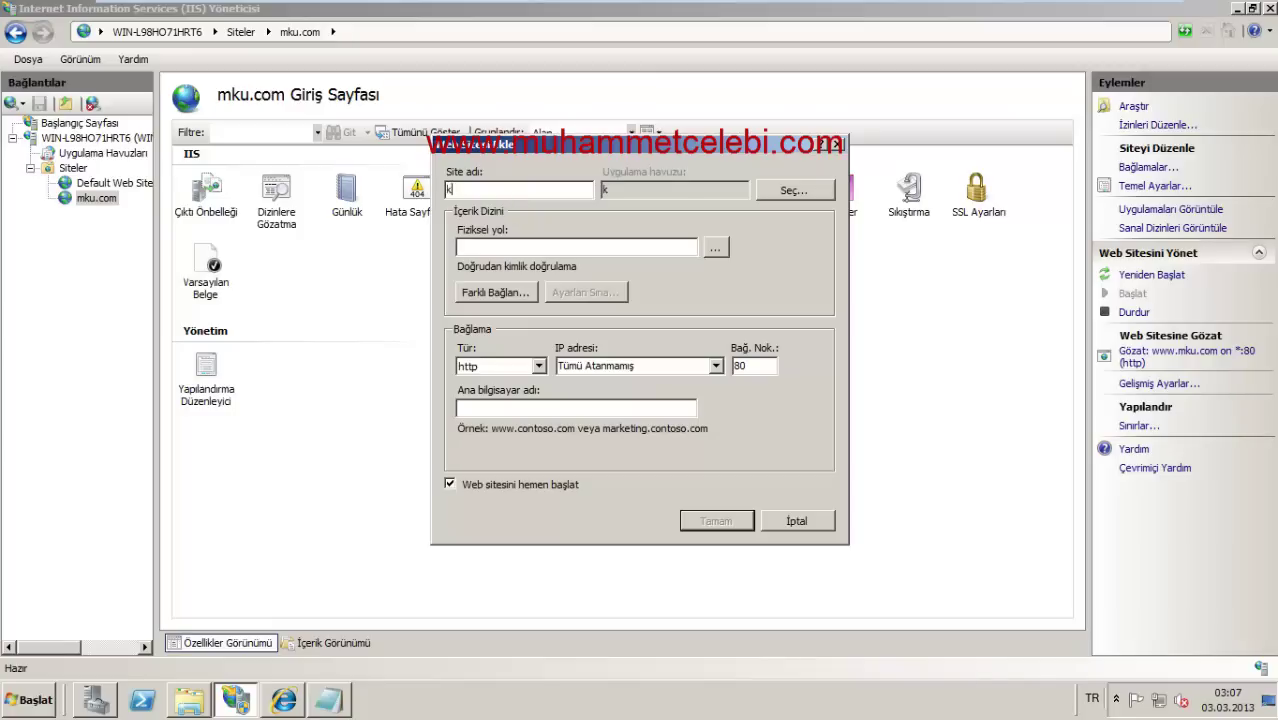
pyautogui.write('myo.com')
pyautogui.click(714, 250)
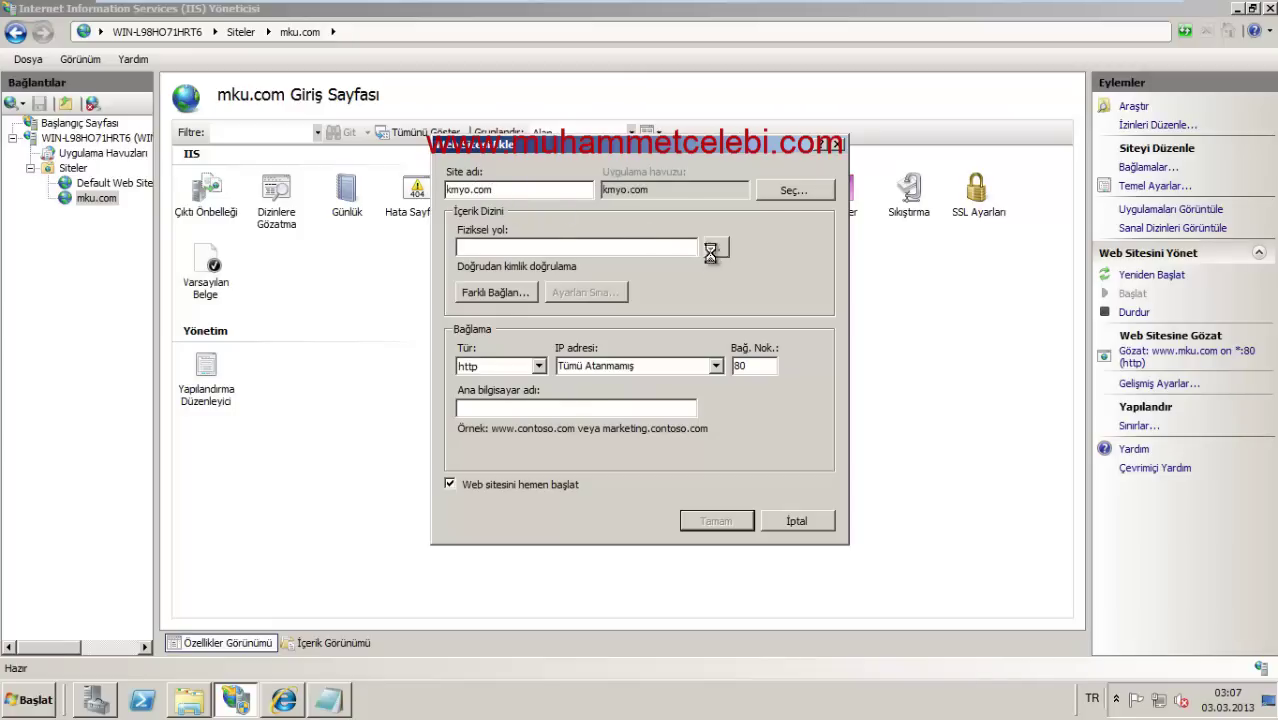
pyautogui.click(526, 366)
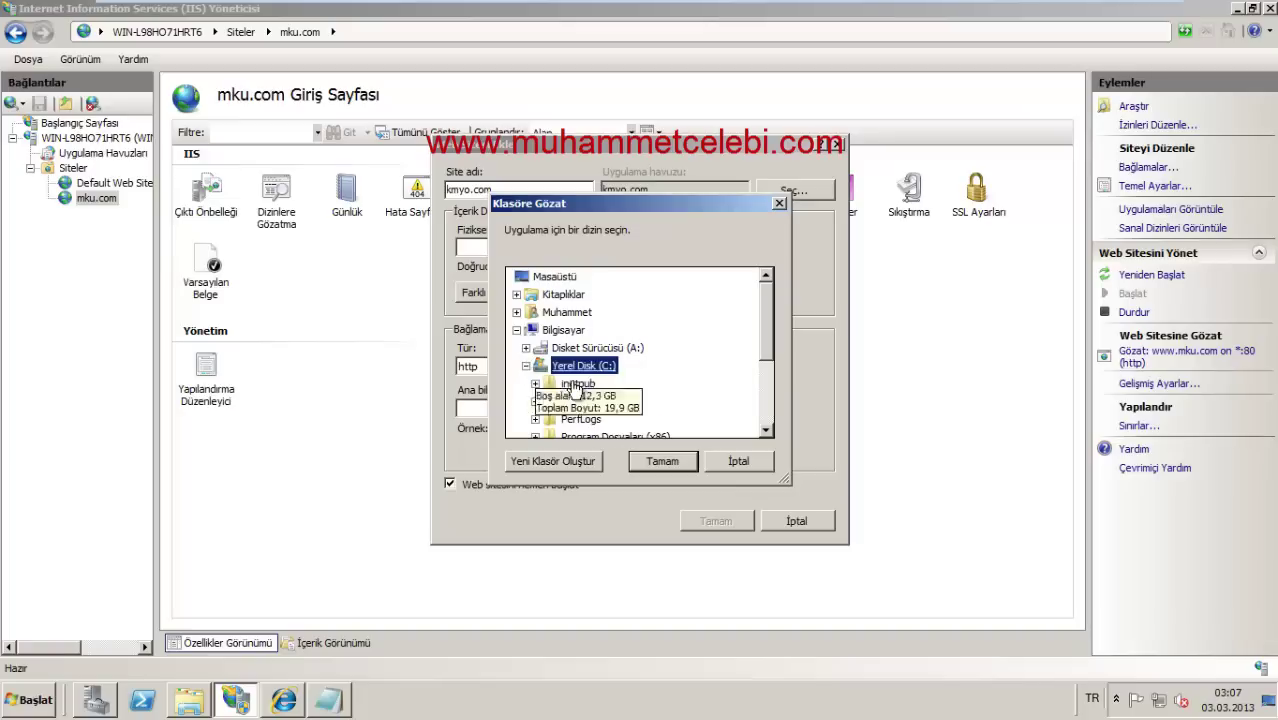
pyautogui.click(578, 383)
pyautogui.moveTo(768, 318); pyautogui.dragTo(765, 386)
pyautogui.click(588, 338)
pyautogui.click(591, 276)
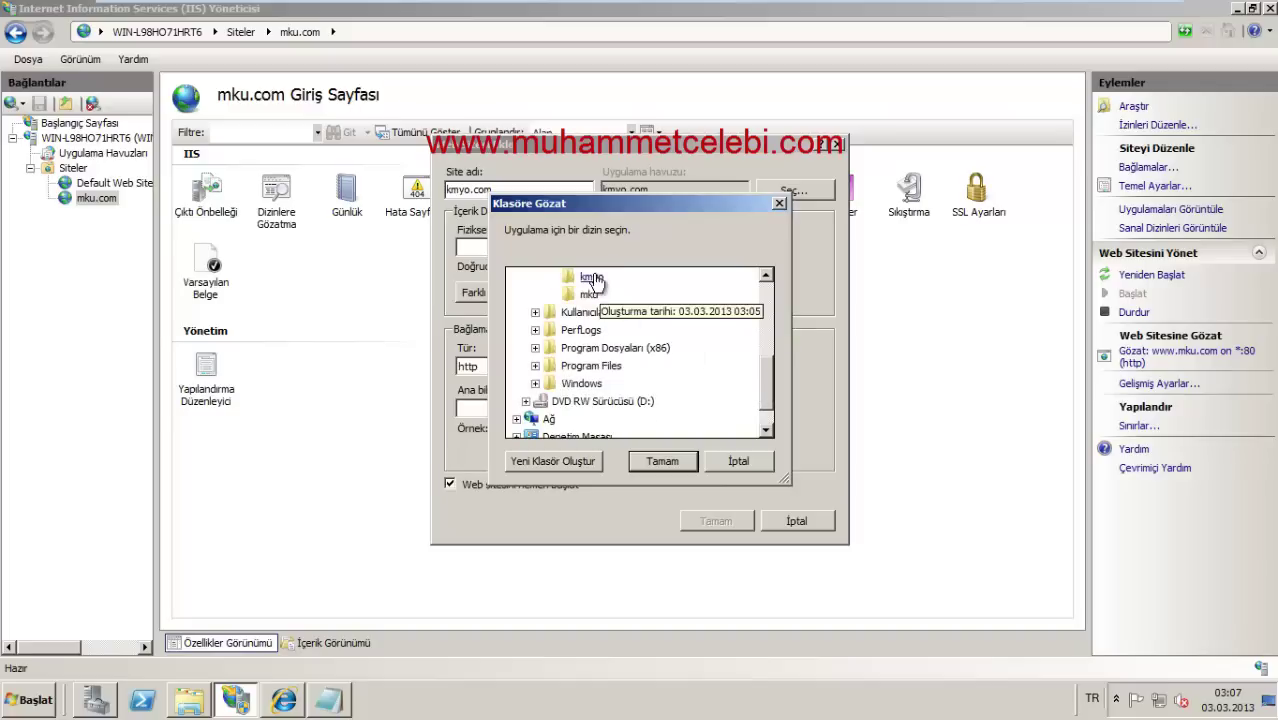
pyautogui.click(662, 461)
pyautogui.click(626, 410)
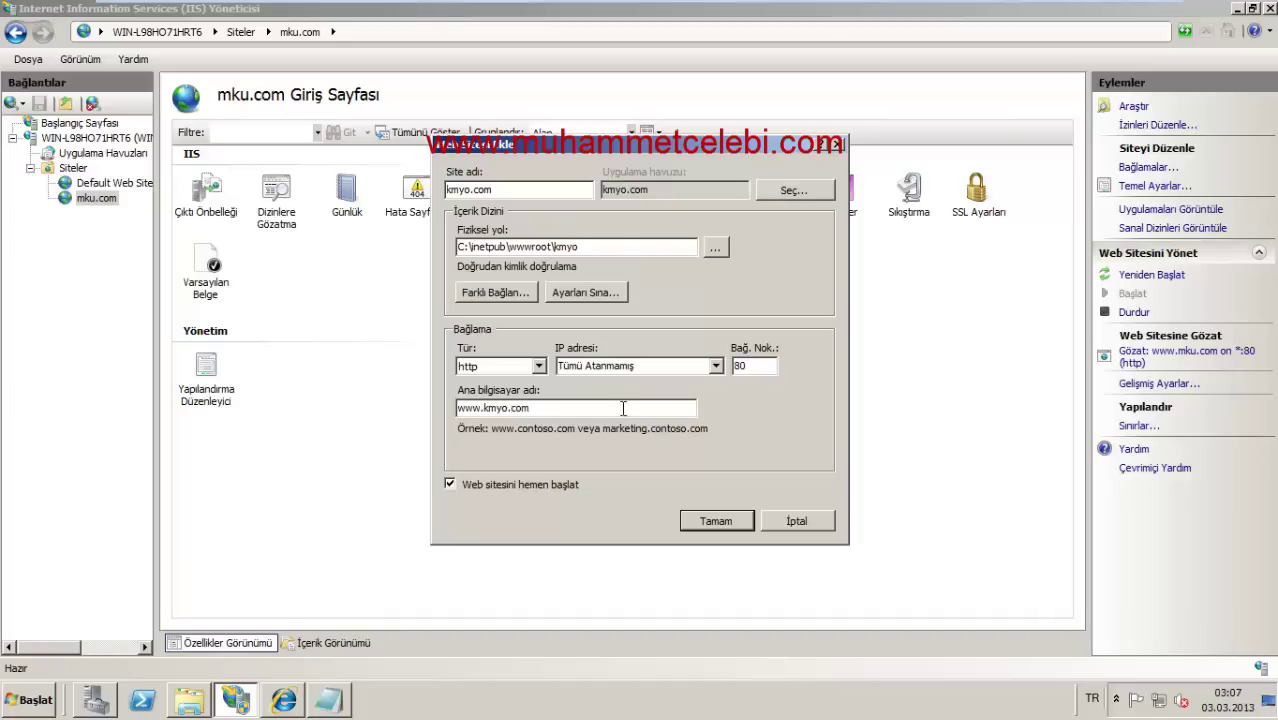
pyautogui.click(713, 521)
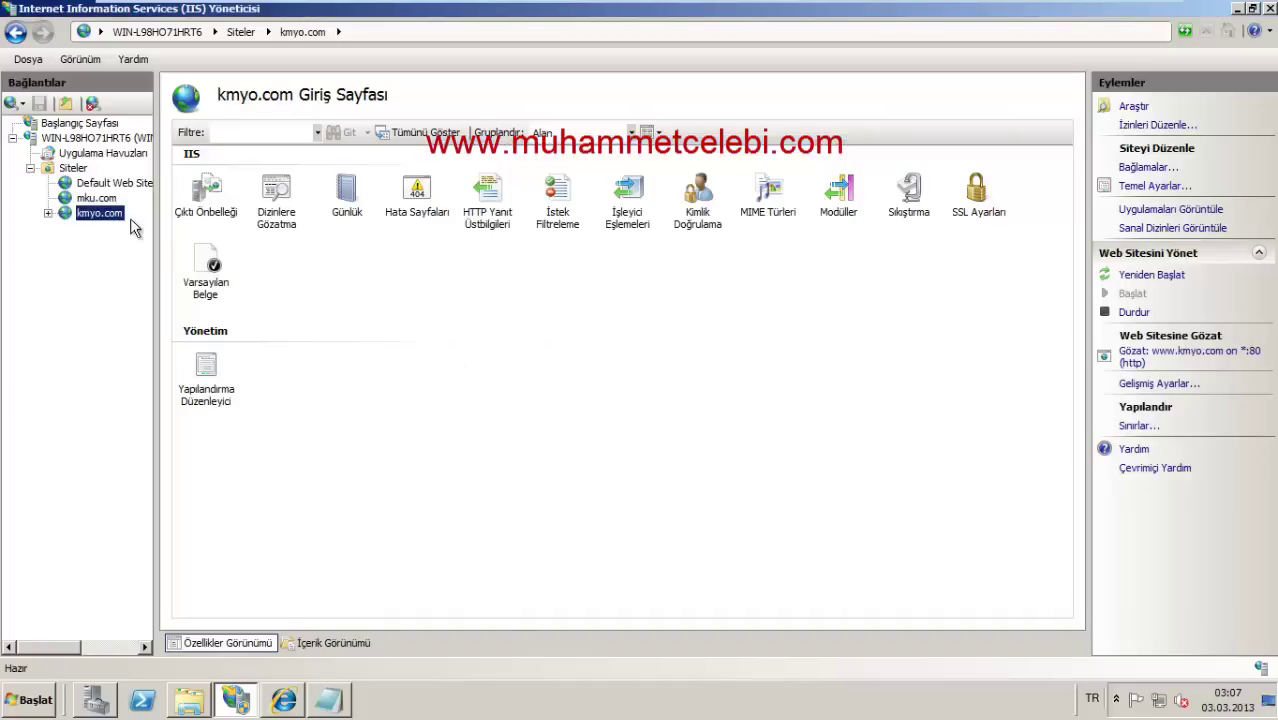
# Step: Add kmyo.html as a default document for the kmyo.com site
pyautogui.rightClick(113, 213)
pyautogui.click(420, 324)
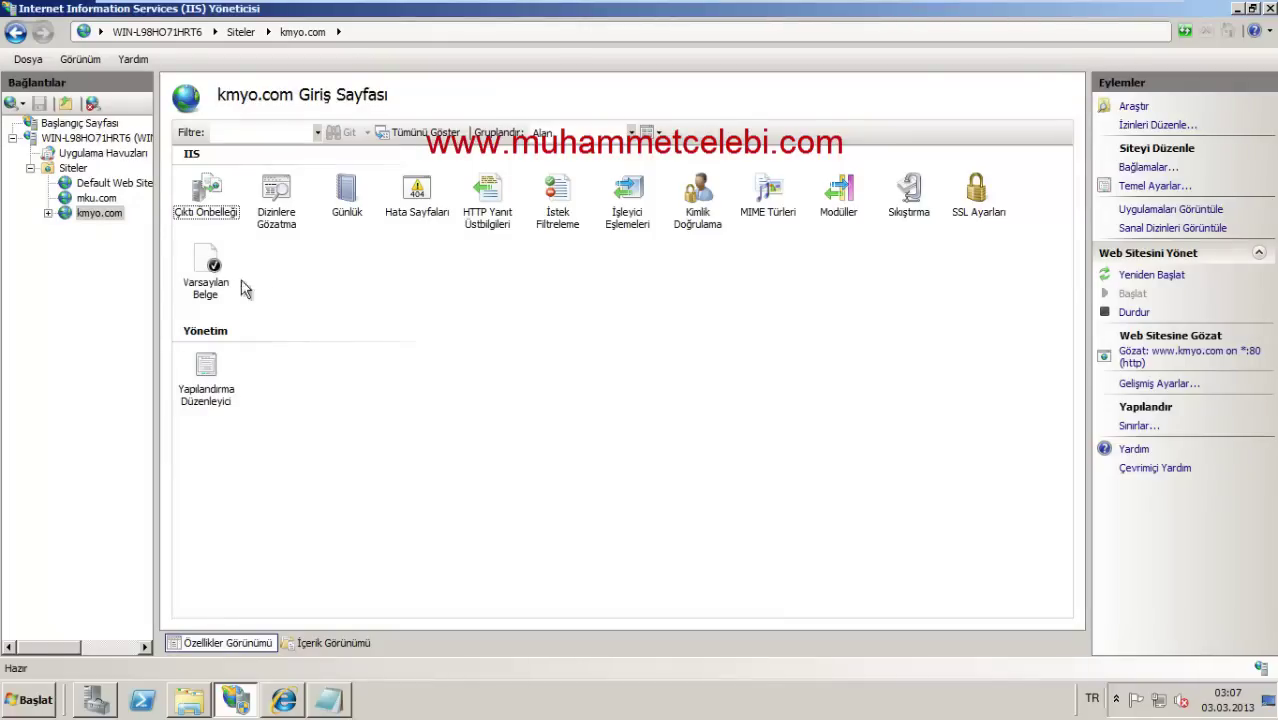
pyautogui.doubleClick(210, 278)
pyautogui.click(57, 214)
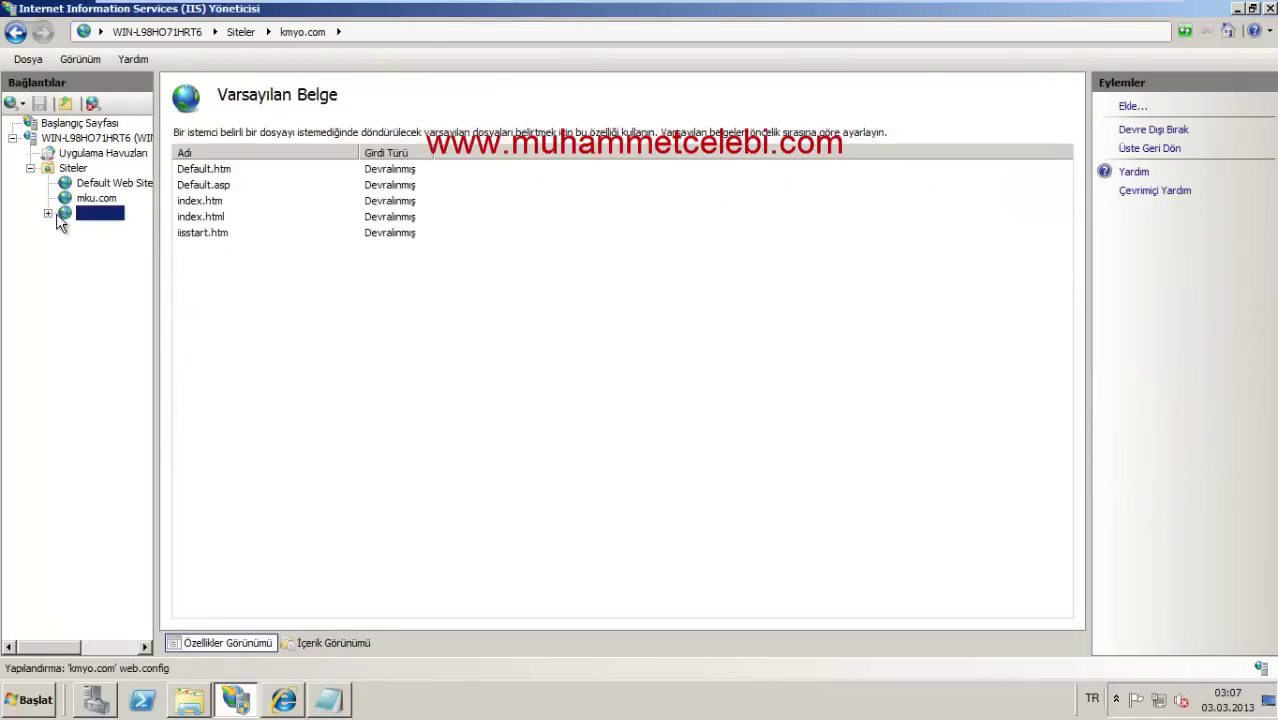
pyautogui.click(1131, 106)
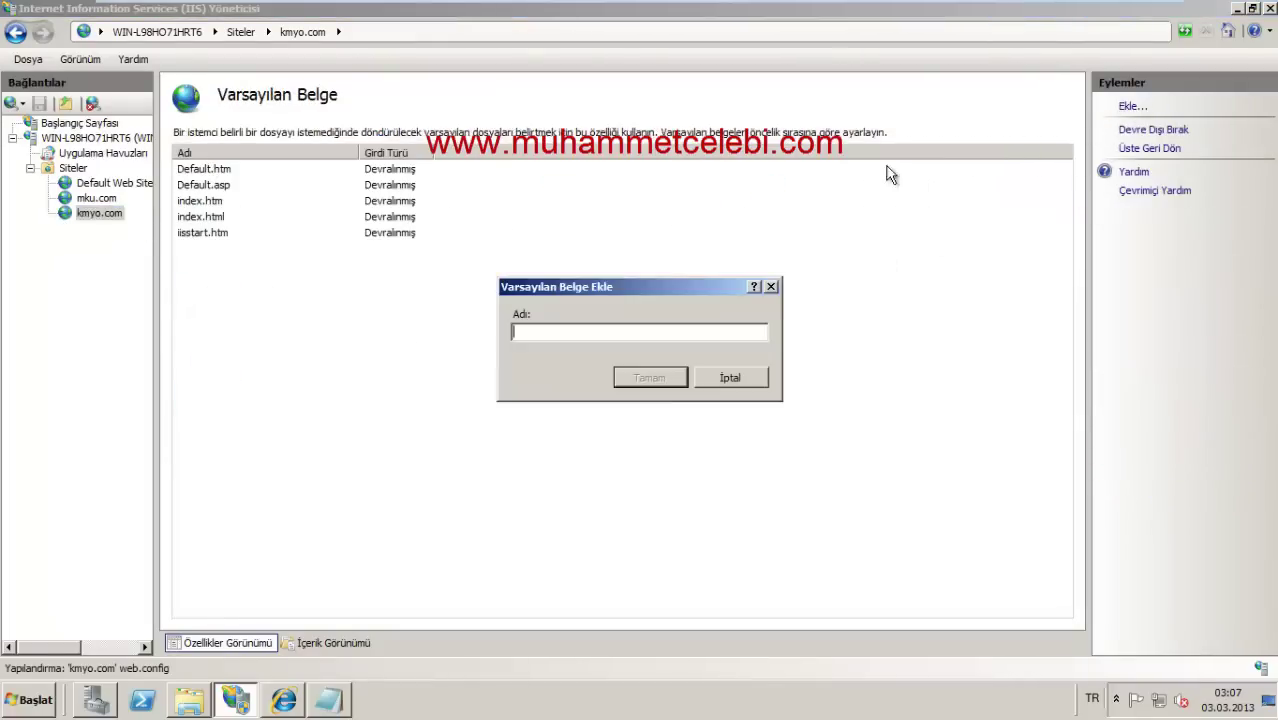
pyautogui.write('kmyo.html')
pyautogui.click(673, 372)
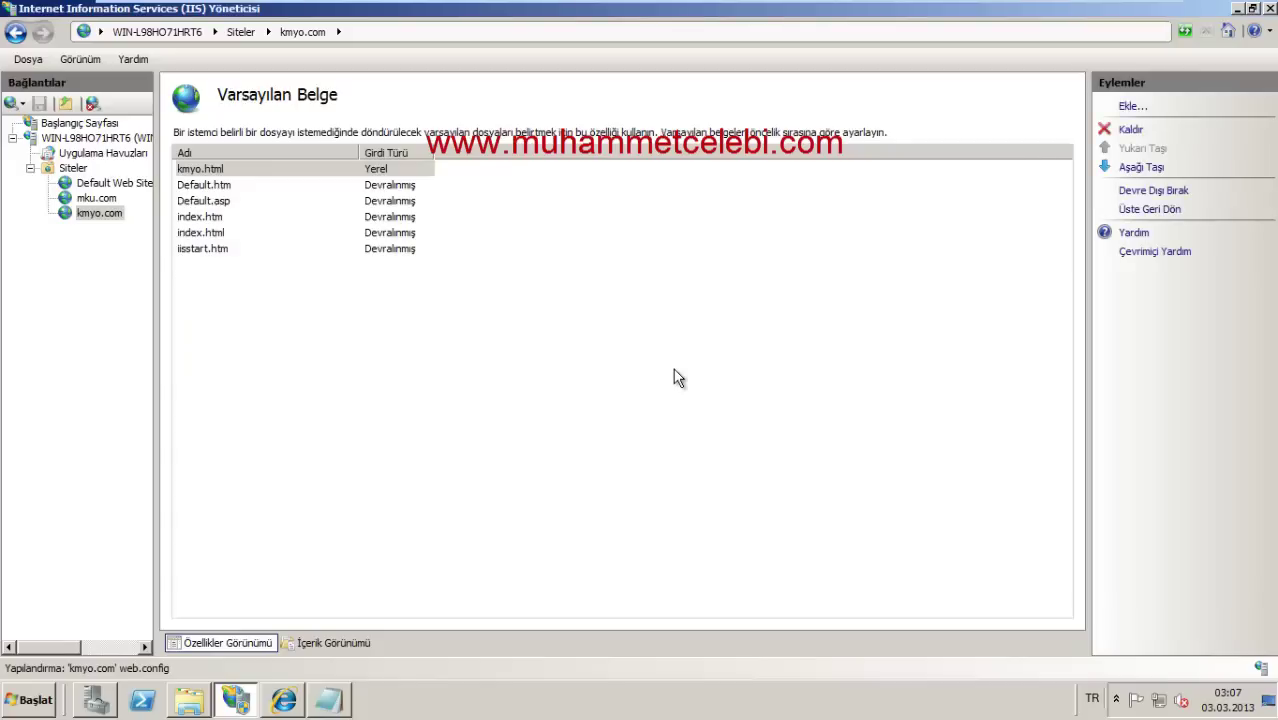
# Step: Add mku.html as a default document for the mku.com site
pyautogui.click(97, 199)
pyautogui.doubleClick(213, 287)
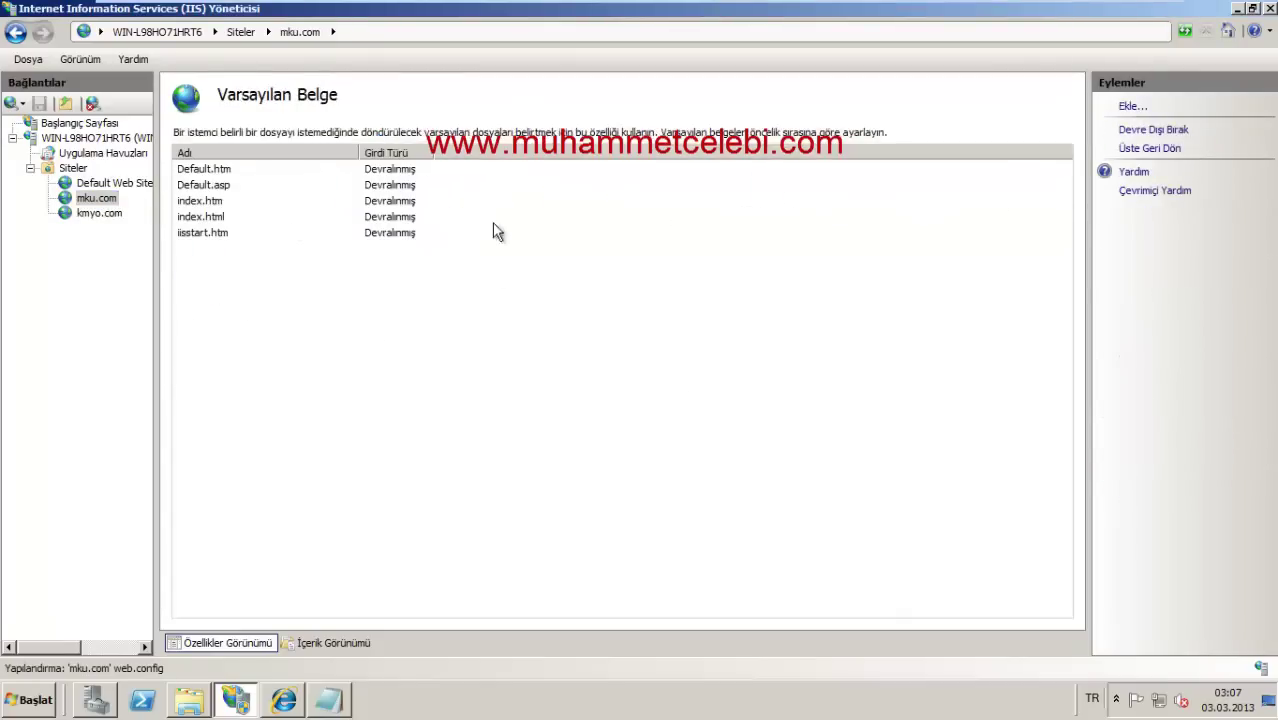
pyautogui.click(1131, 106)
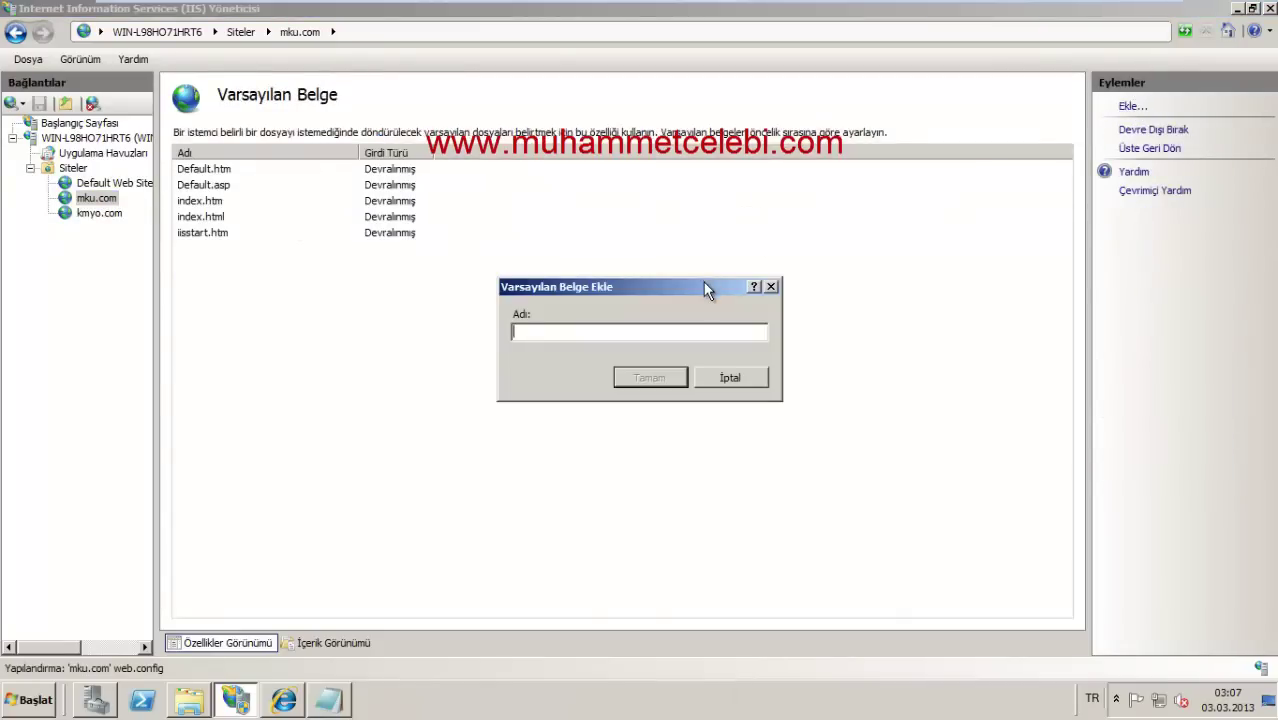
pyautogui.write('mku.html')
pyautogui.click(676, 379)
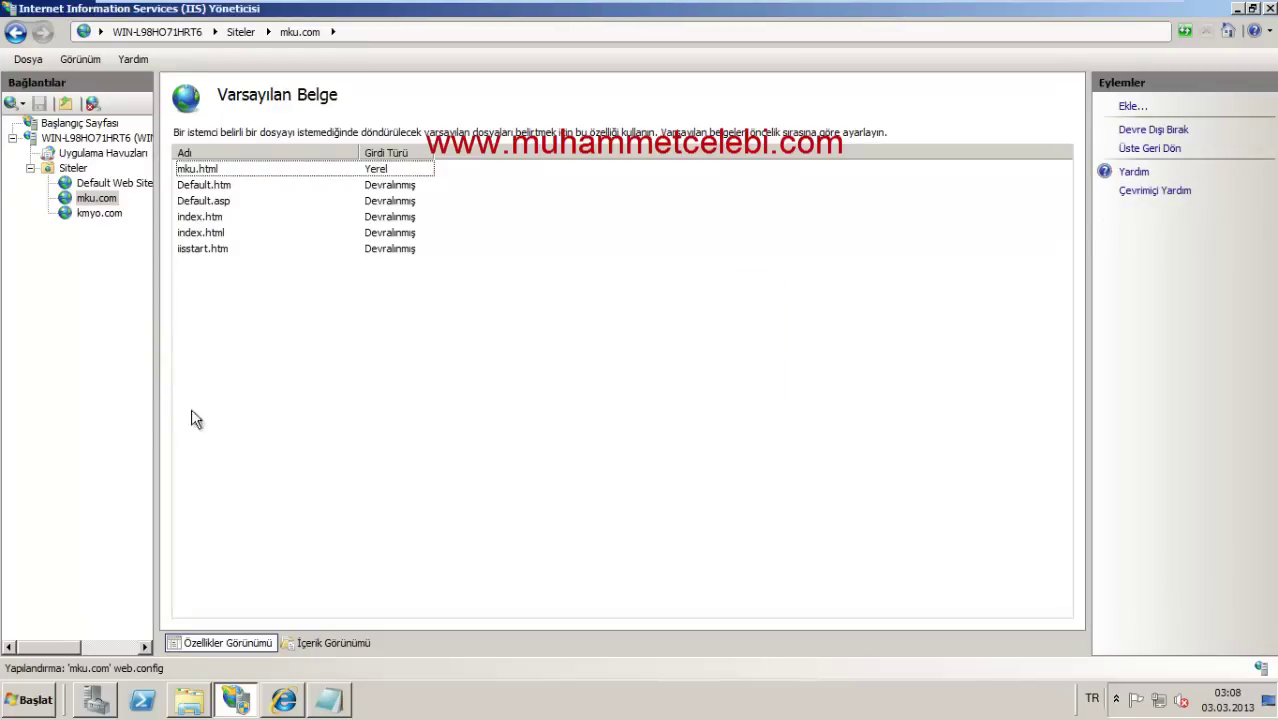
pyautogui.click(283, 700)
pyautogui.click(260, 34)
pyautogui.write('ww')
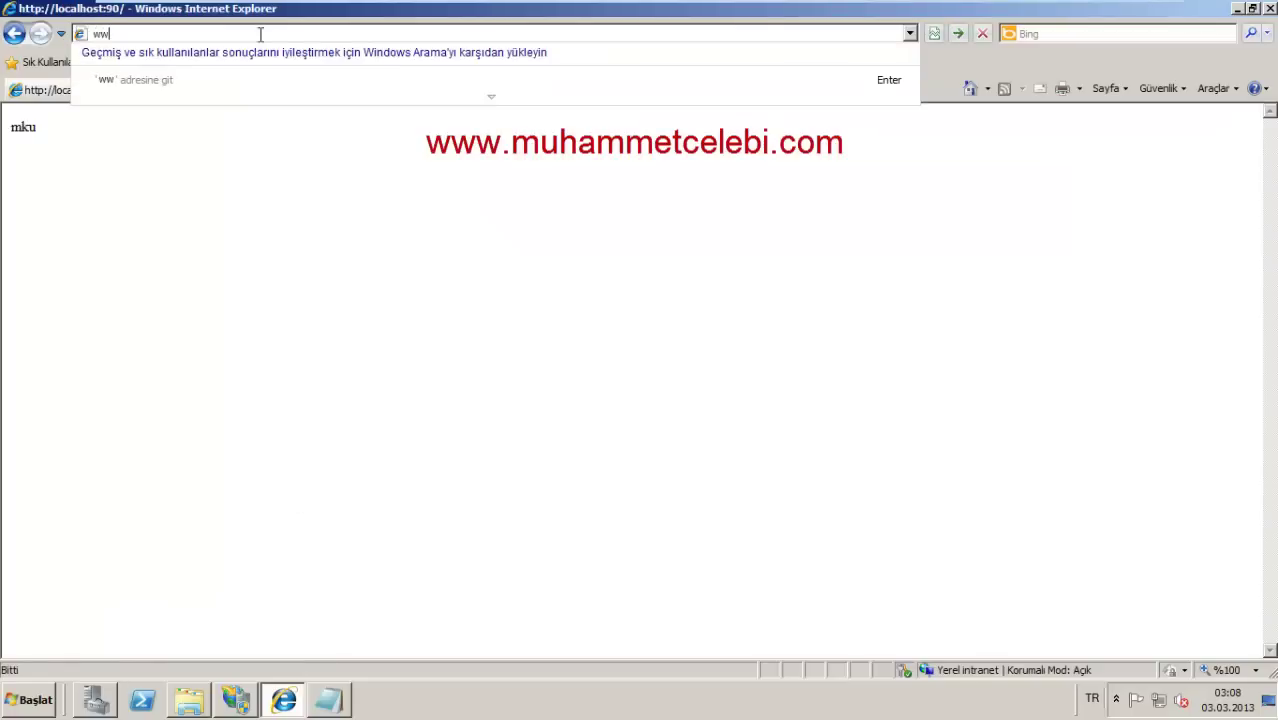
pyautogui.write('w.mku.com')
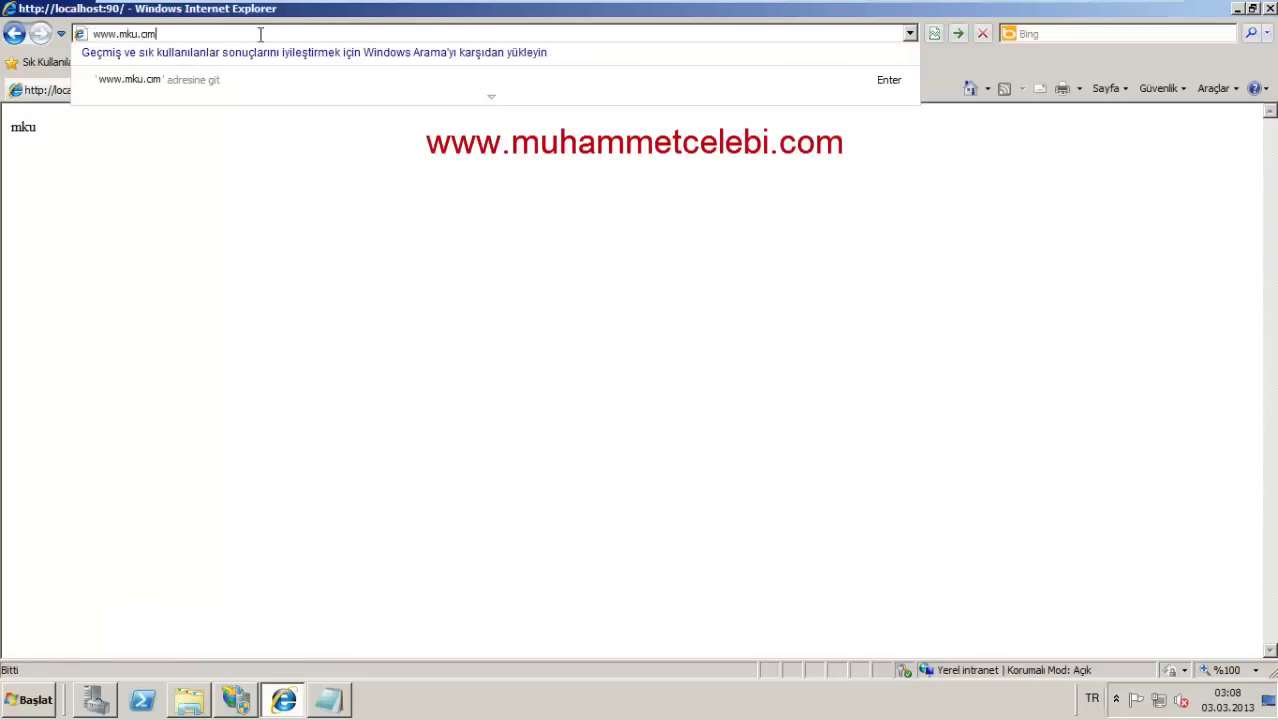
pyautogui.press('BackSpace')
pyautogui.press('BackSpace')
pyautogui.write('om')
pyautogui.press('Return')
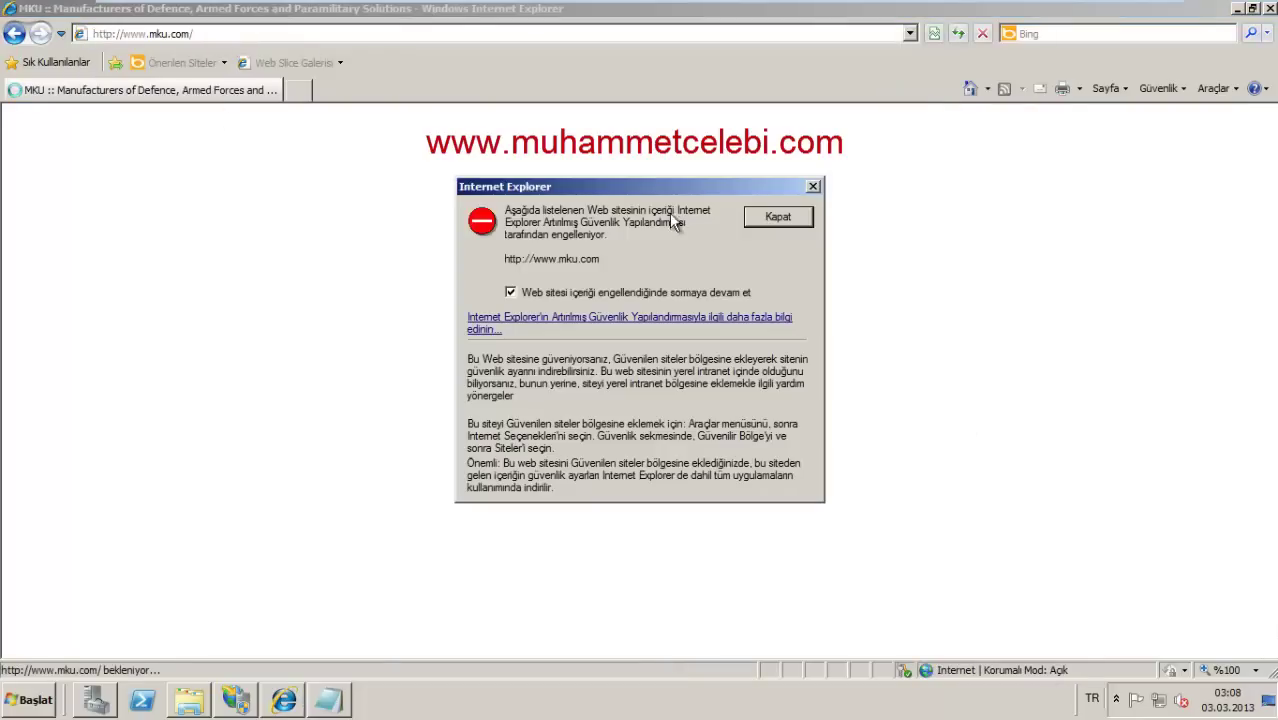
pyautogui.click(752, 217)
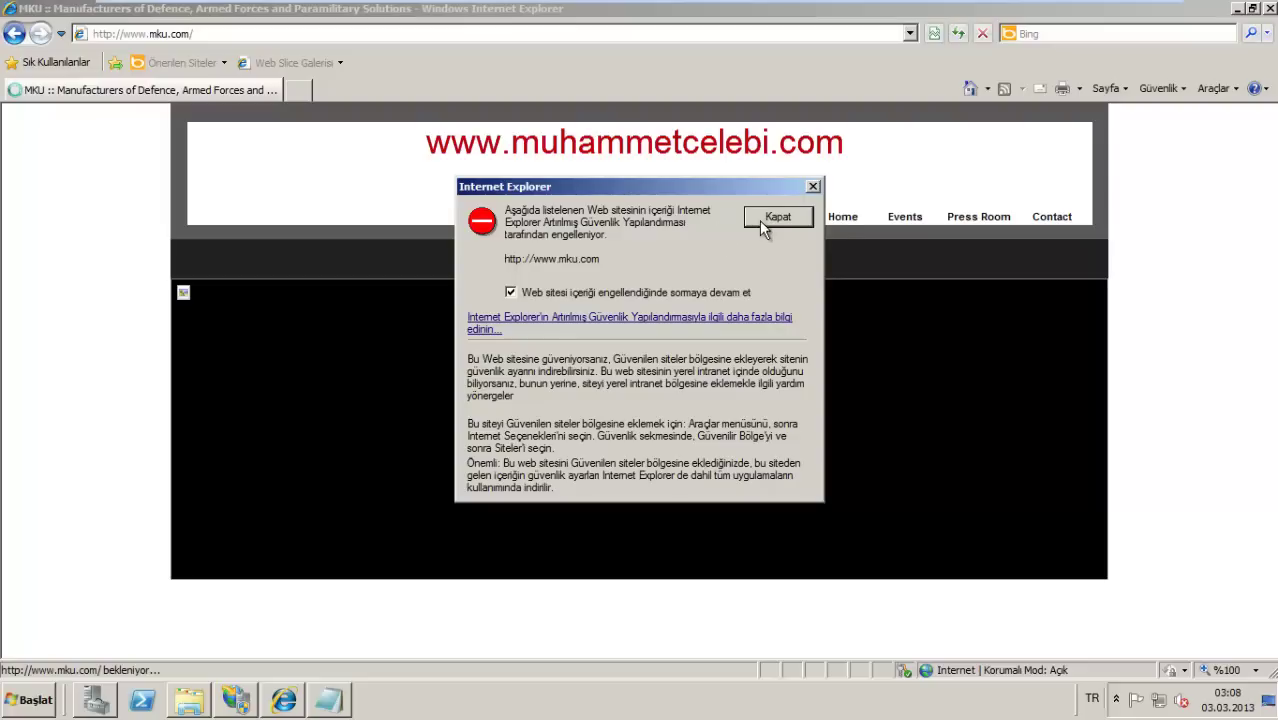
pyautogui.click(759, 220)
pyautogui.click(14, 33)
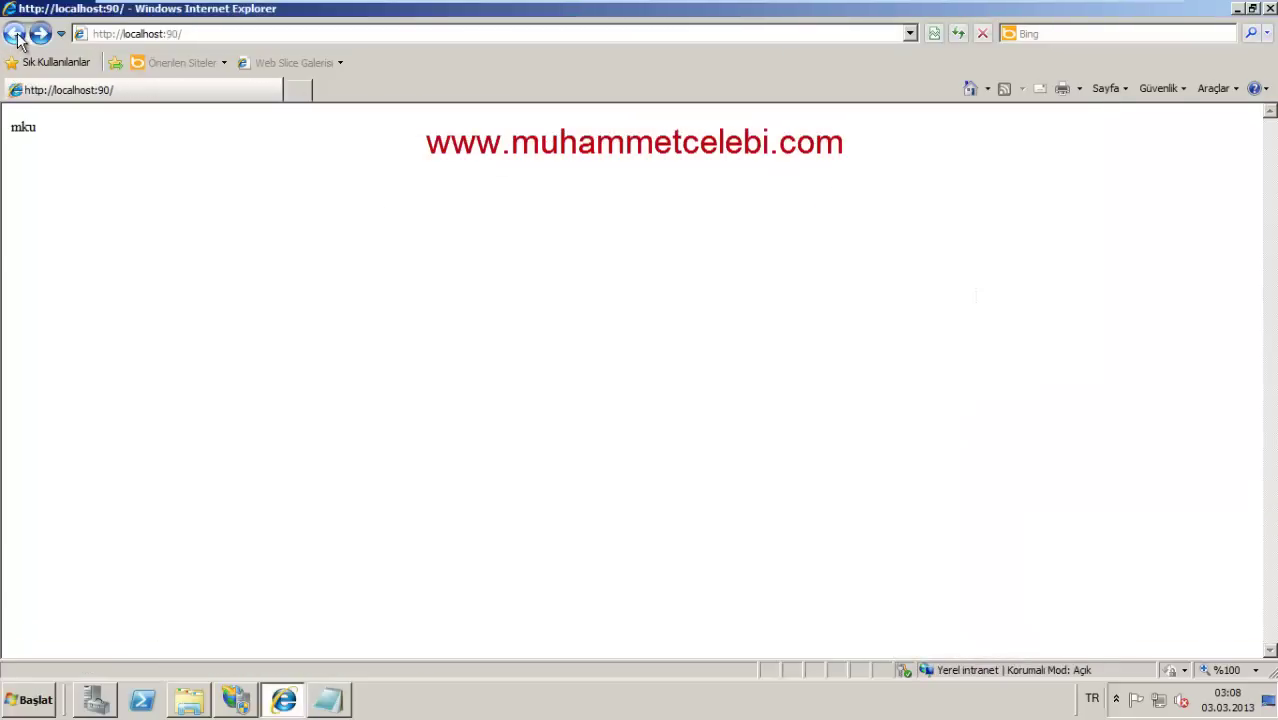
# Step: Browse in Windows Explorer to the C:\Windows\System32\drivers\etc folder
pyautogui.click(1268, 700)
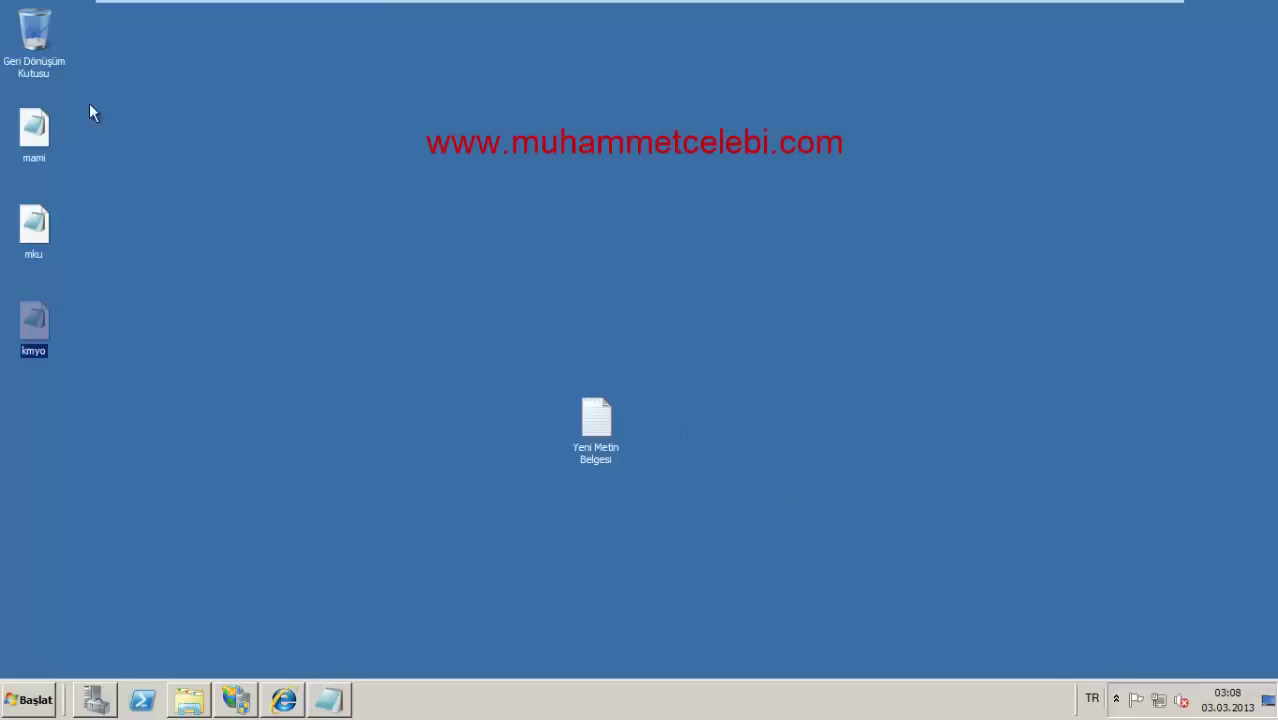
pyautogui.click(28, 700)
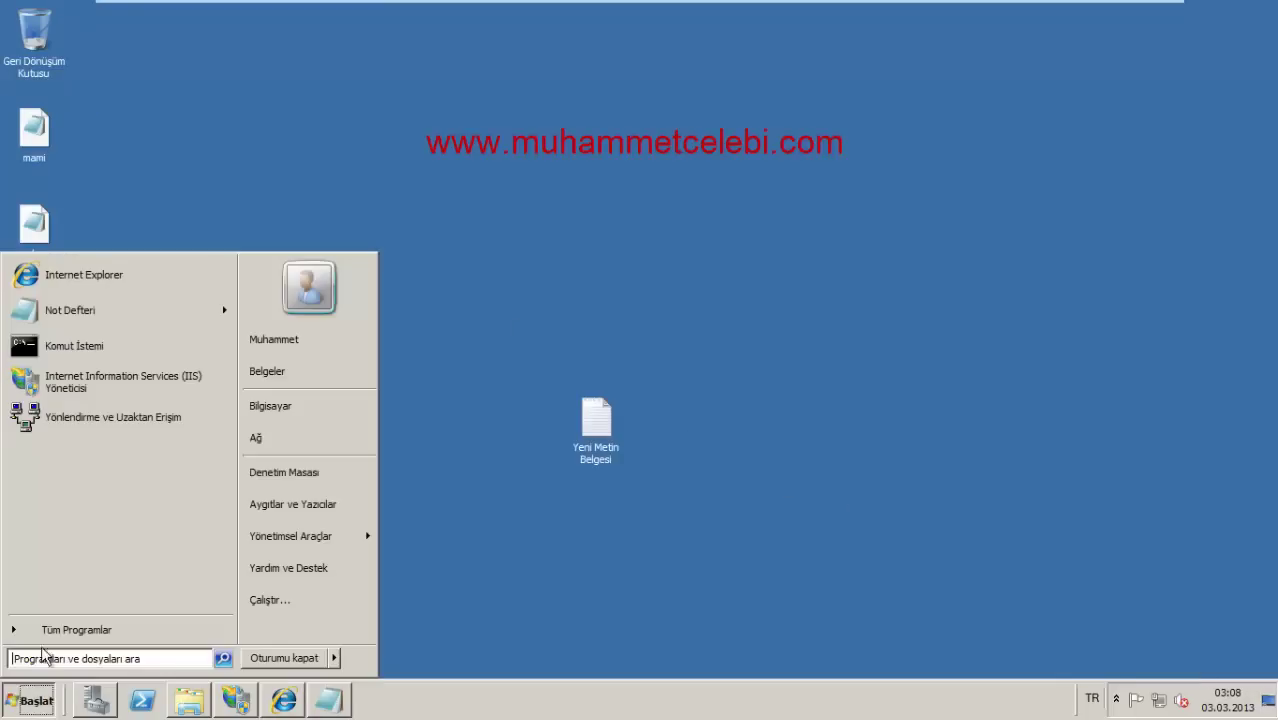
pyautogui.click(272, 407)
pyautogui.click(500, 232)
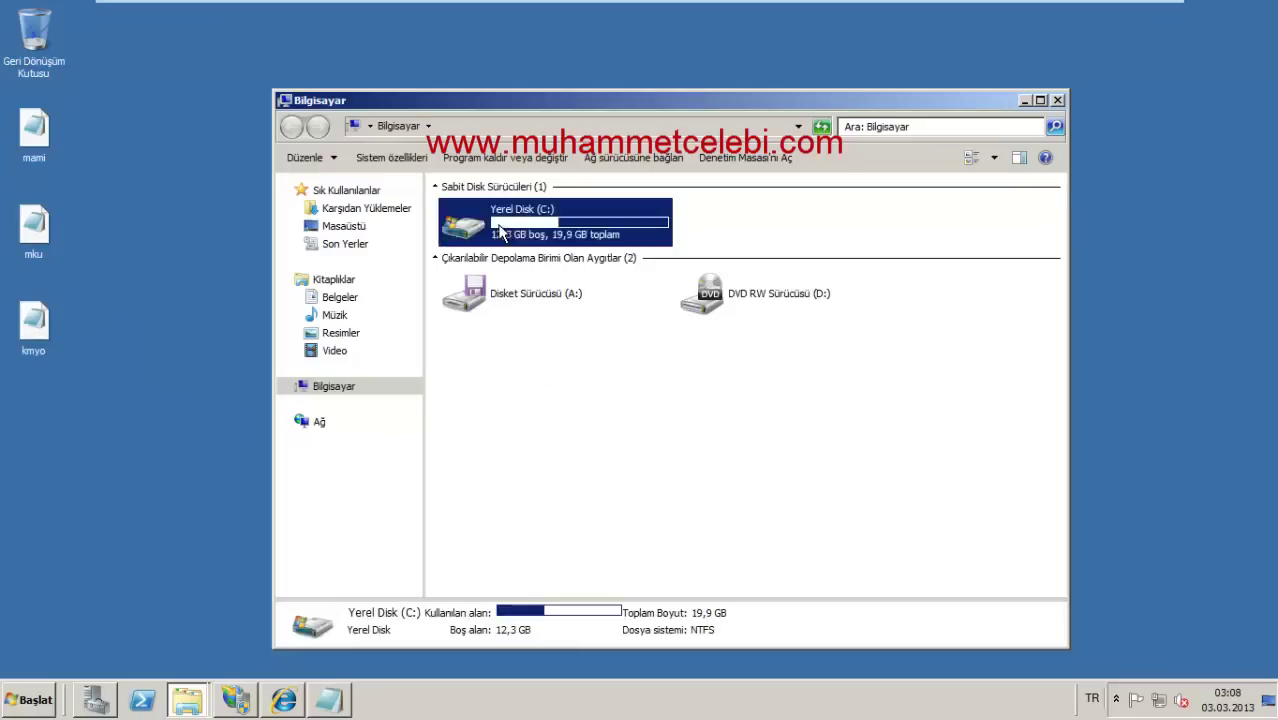
pyautogui.doubleClick(500, 232)
pyautogui.doubleClick(490, 310)
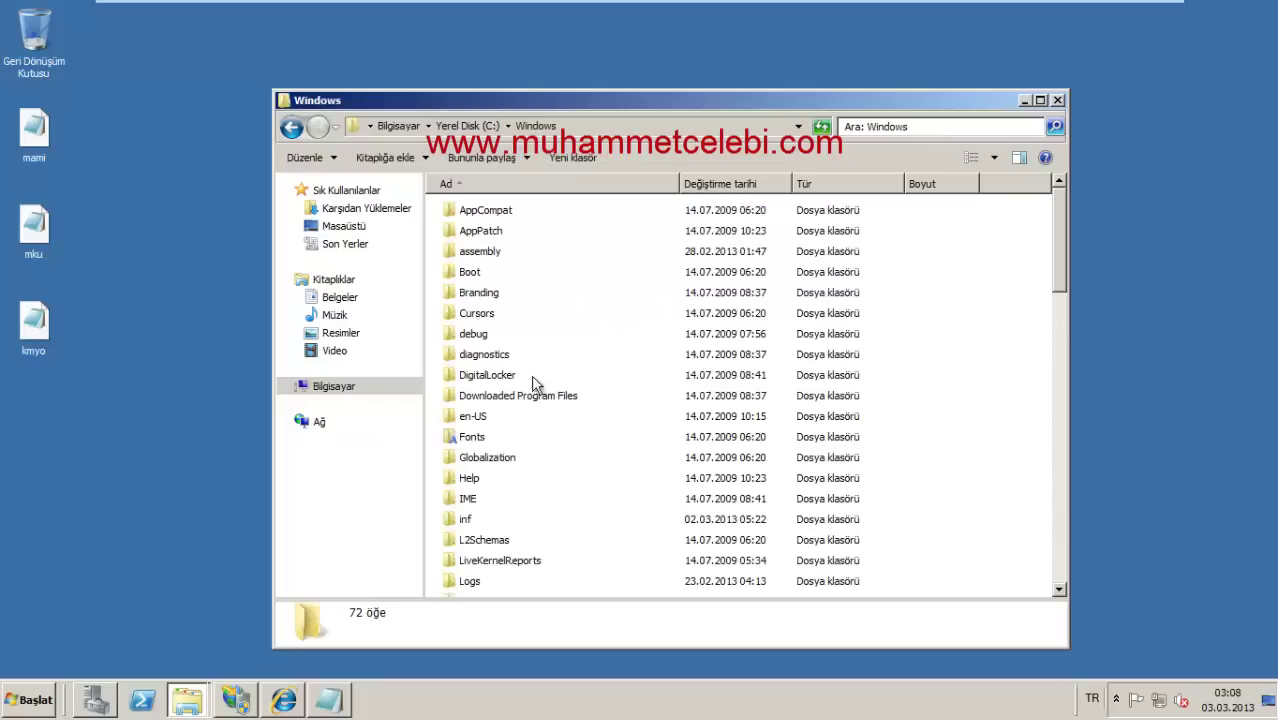
pyautogui.scroll(-11, 533, 383)
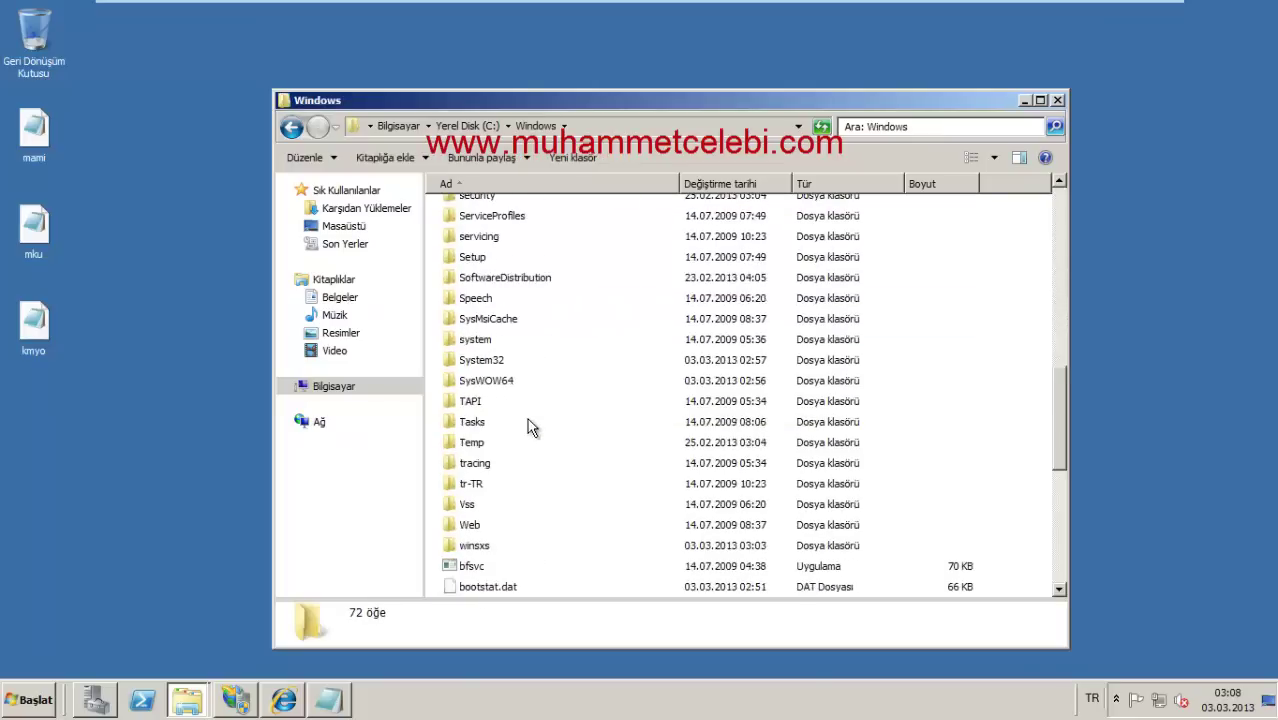
pyautogui.scroll(1, 527, 418)
pyautogui.doubleClick(491, 410)
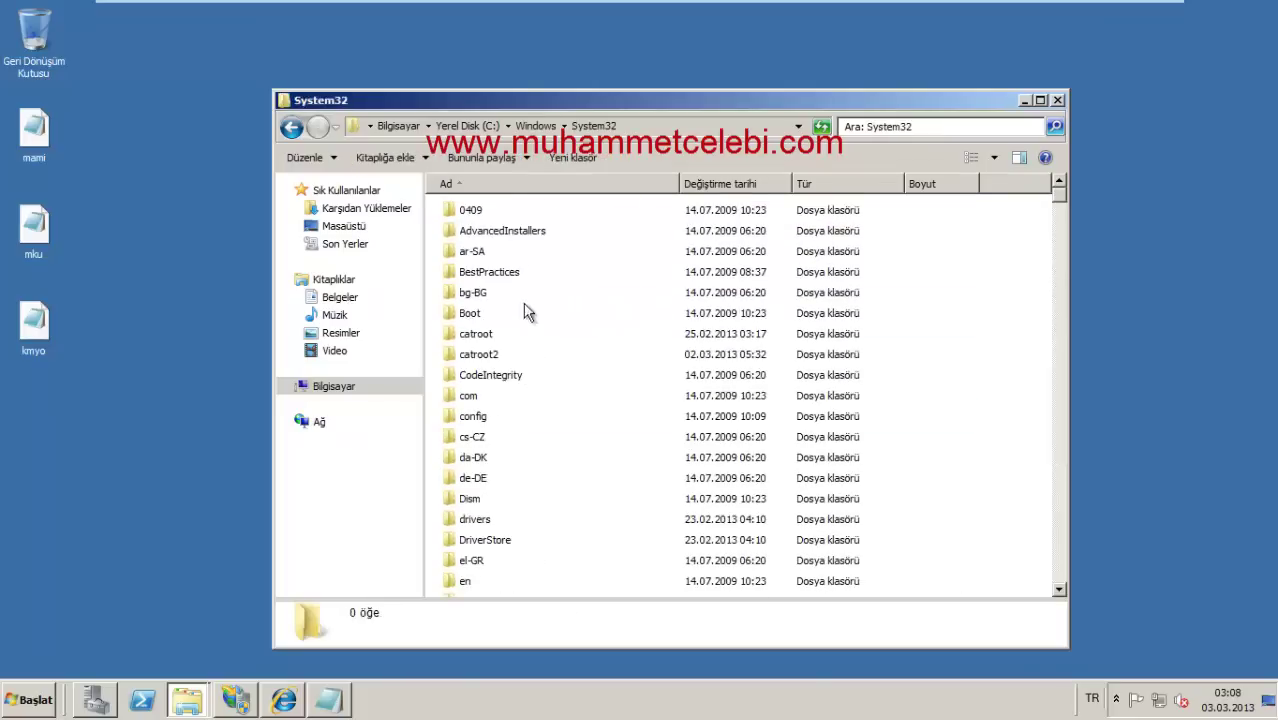
pyautogui.scroll(-6, 491, 459)
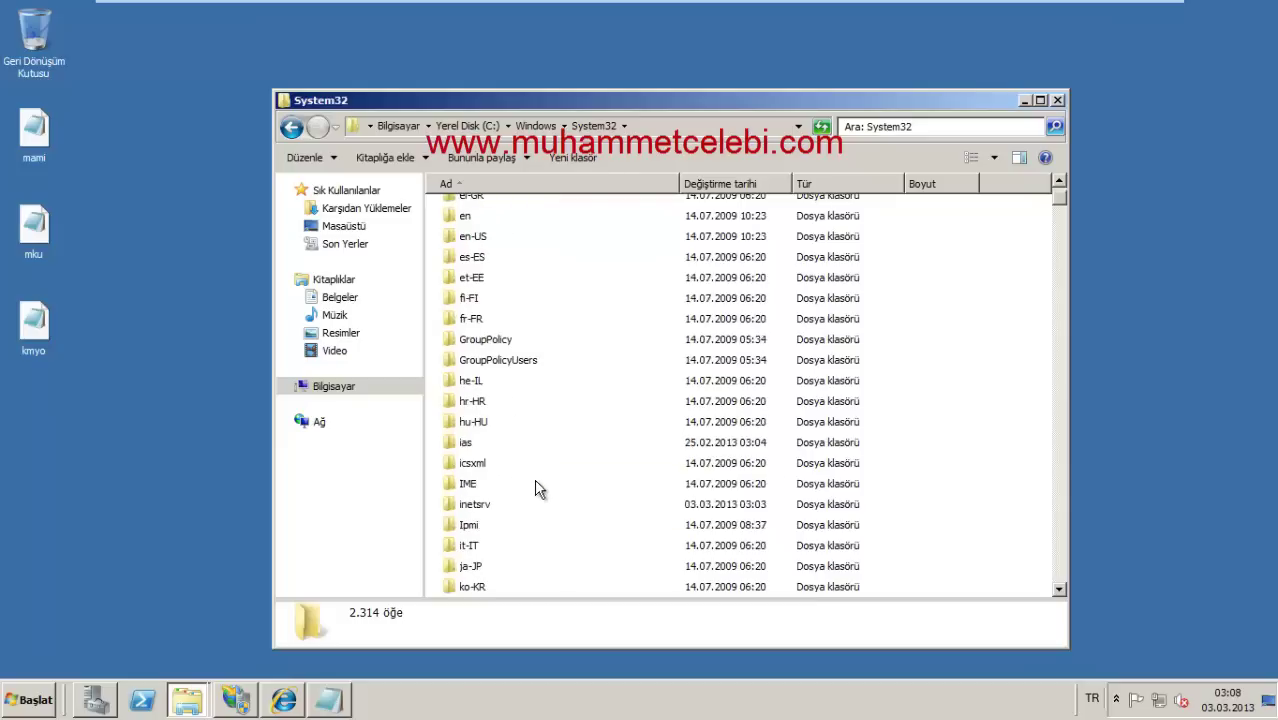
pyautogui.scroll(-4, 494, 340)
pyautogui.scroll(2, 487, 345)
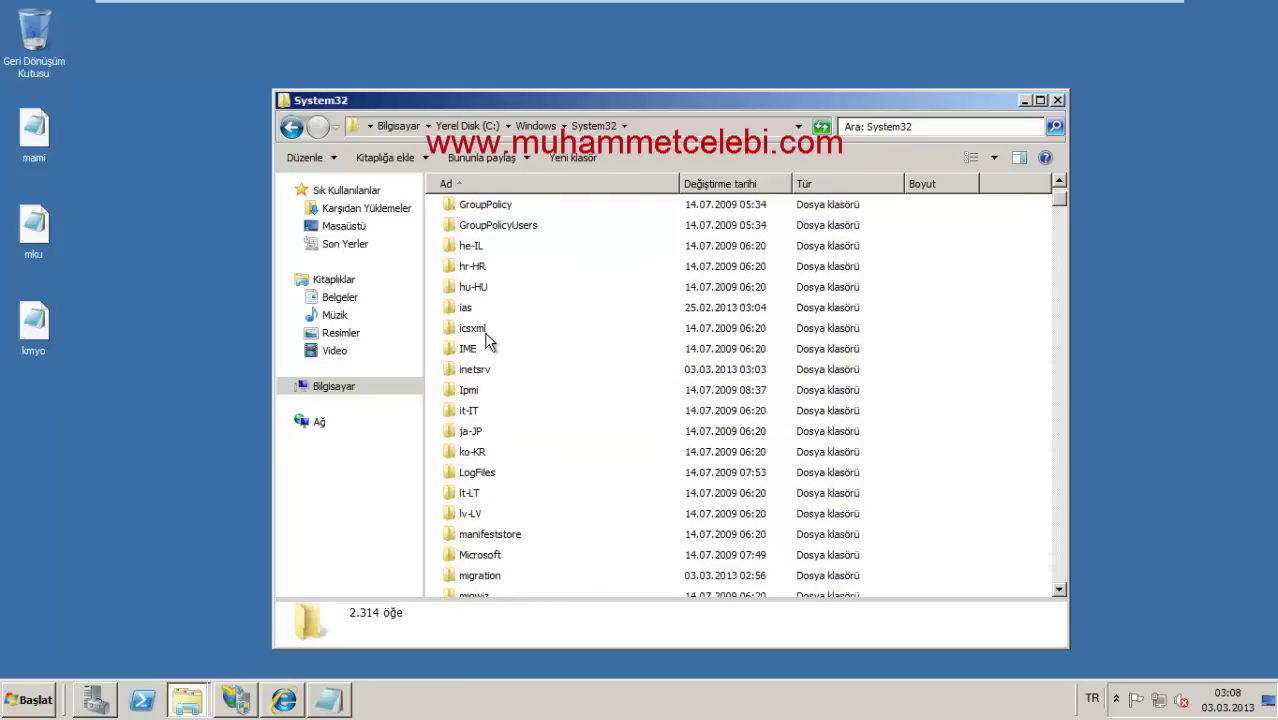
pyautogui.scroll(4, 490, 338)
pyautogui.doubleClick(492, 276)
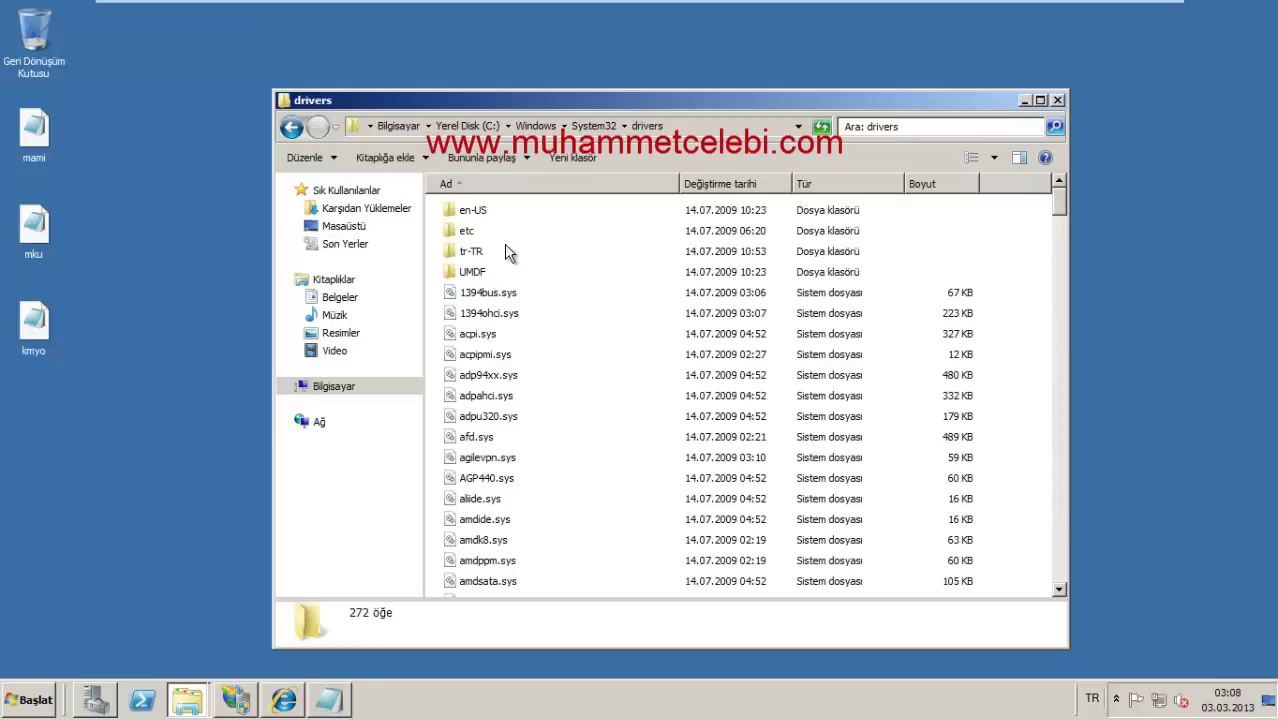
pyautogui.doubleClick(476, 242)
# Step: Move the hosts file to the desktop and open it maximized in Notepad
pyautogui.moveTo(472, 210); pyautogui.dragTo(176, 192)
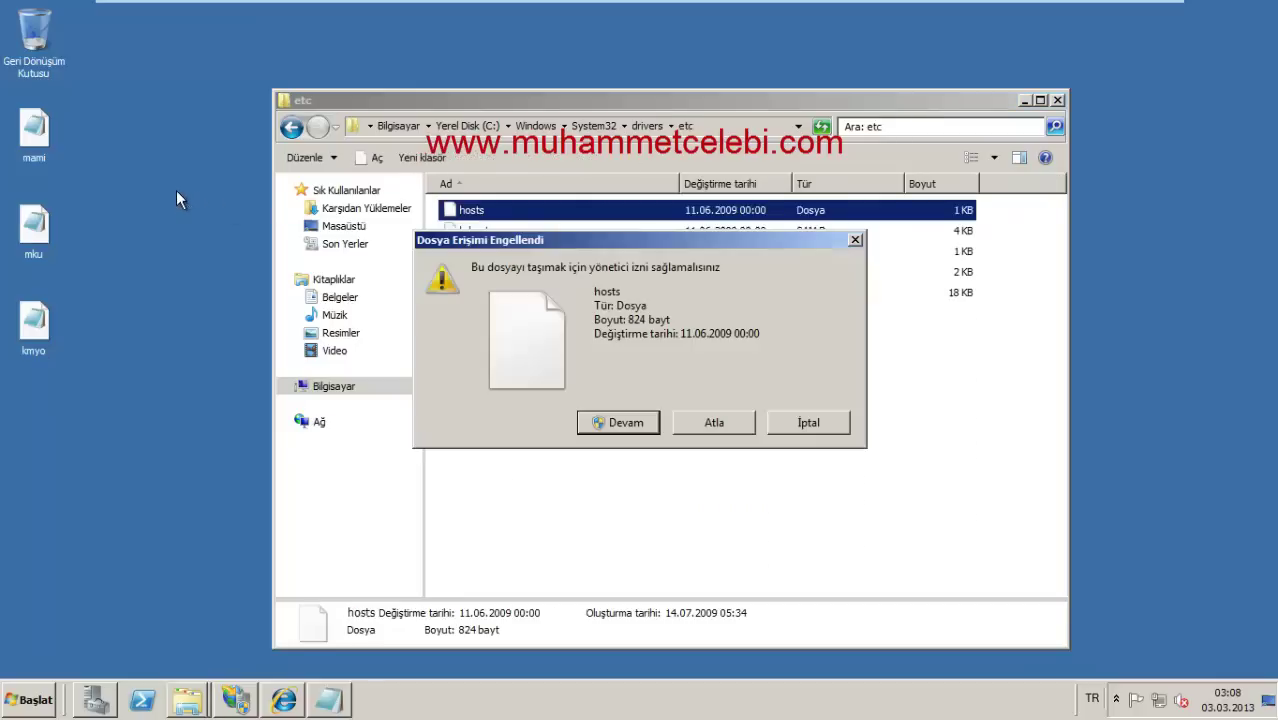
pyautogui.click(607, 423)
pyautogui.rightClick(40, 415)
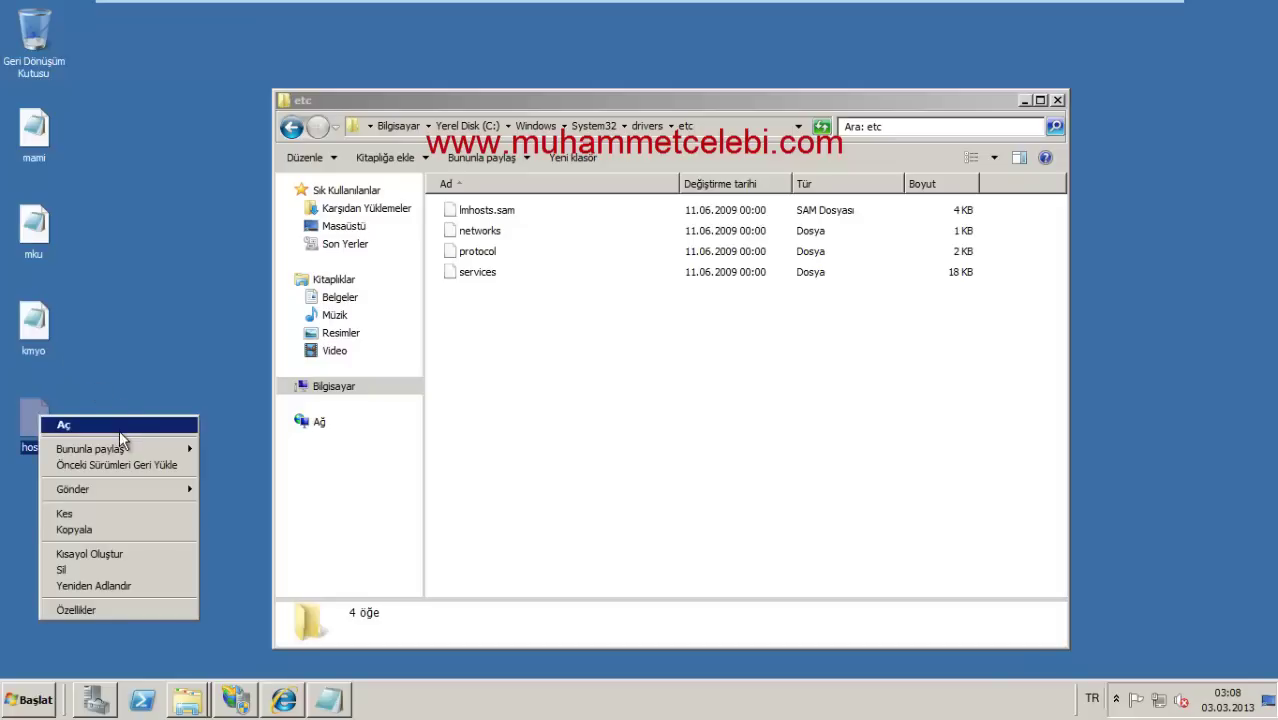
pyautogui.click(127, 430)
pyautogui.doubleClick(489, 266)
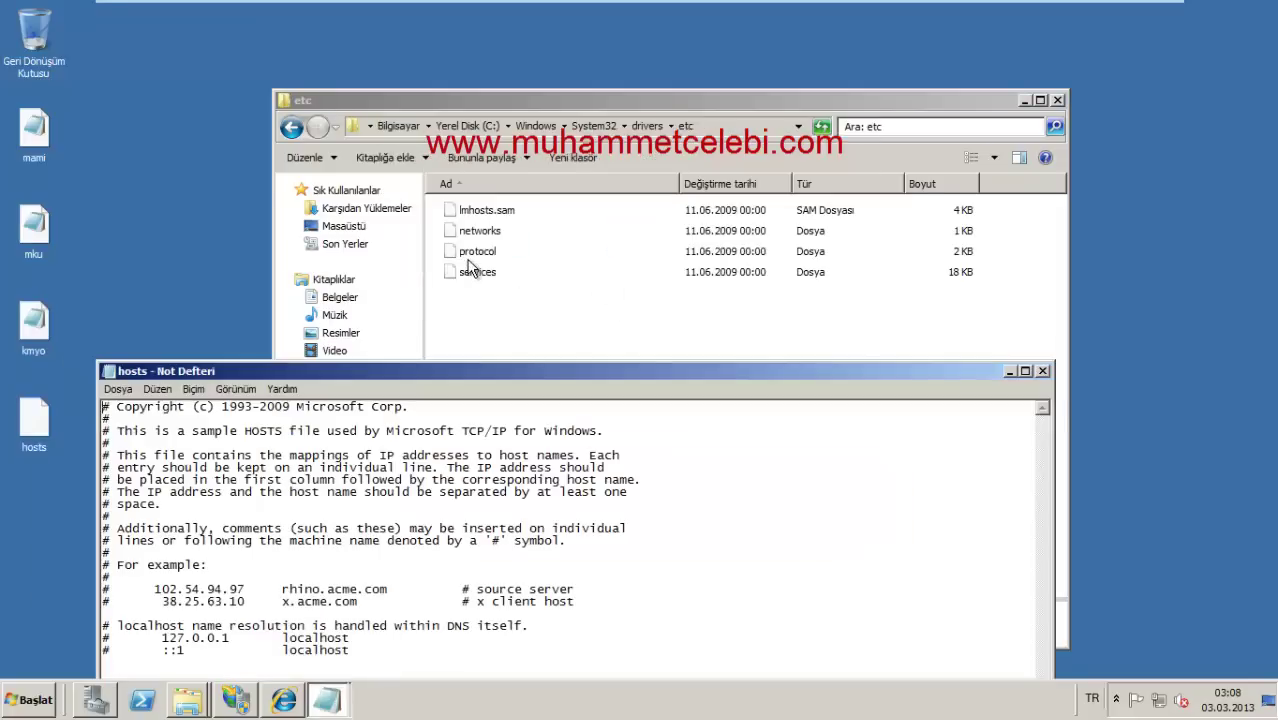
pyautogui.doubleClick(607, 378)
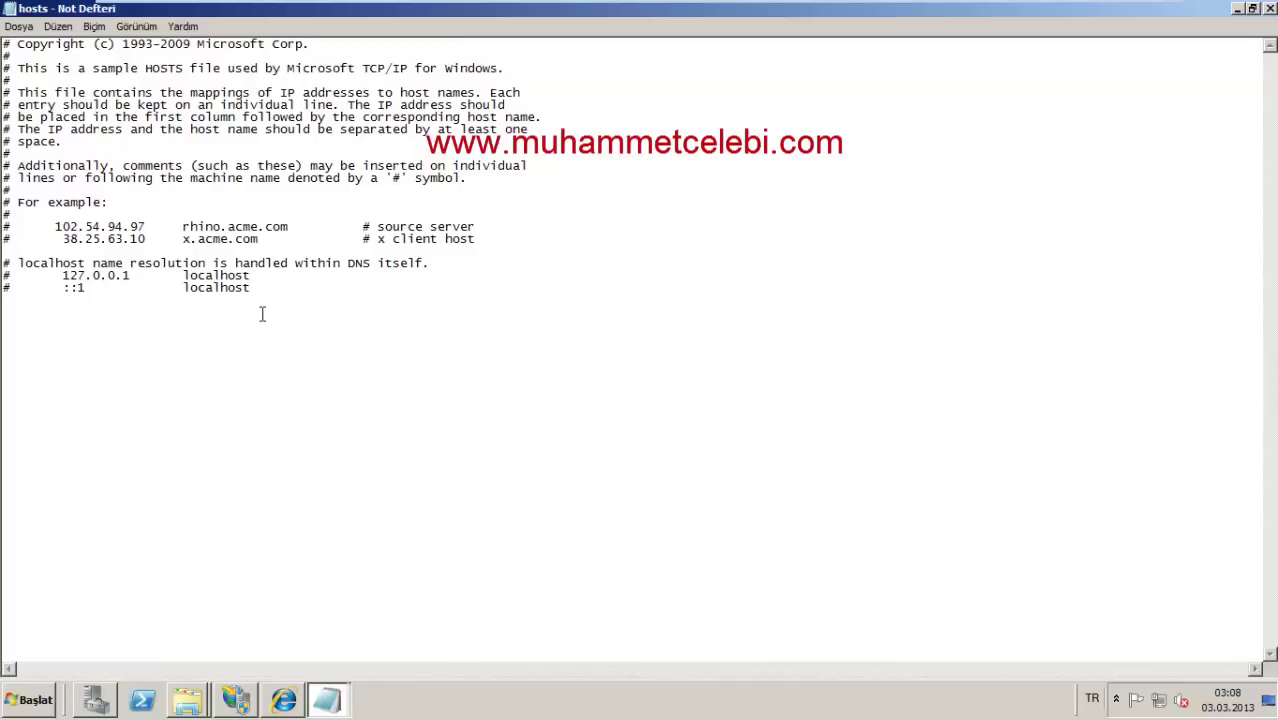
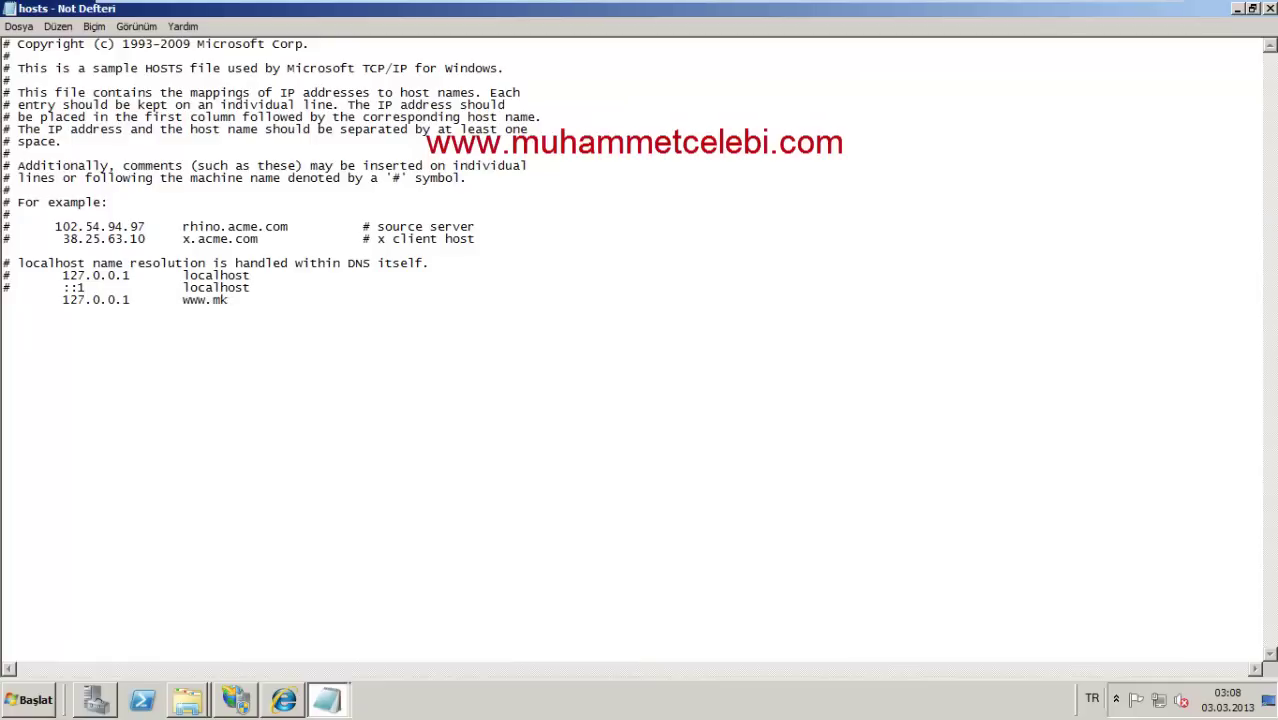
pyautogui.write('com')
pyautogui.write('.com')
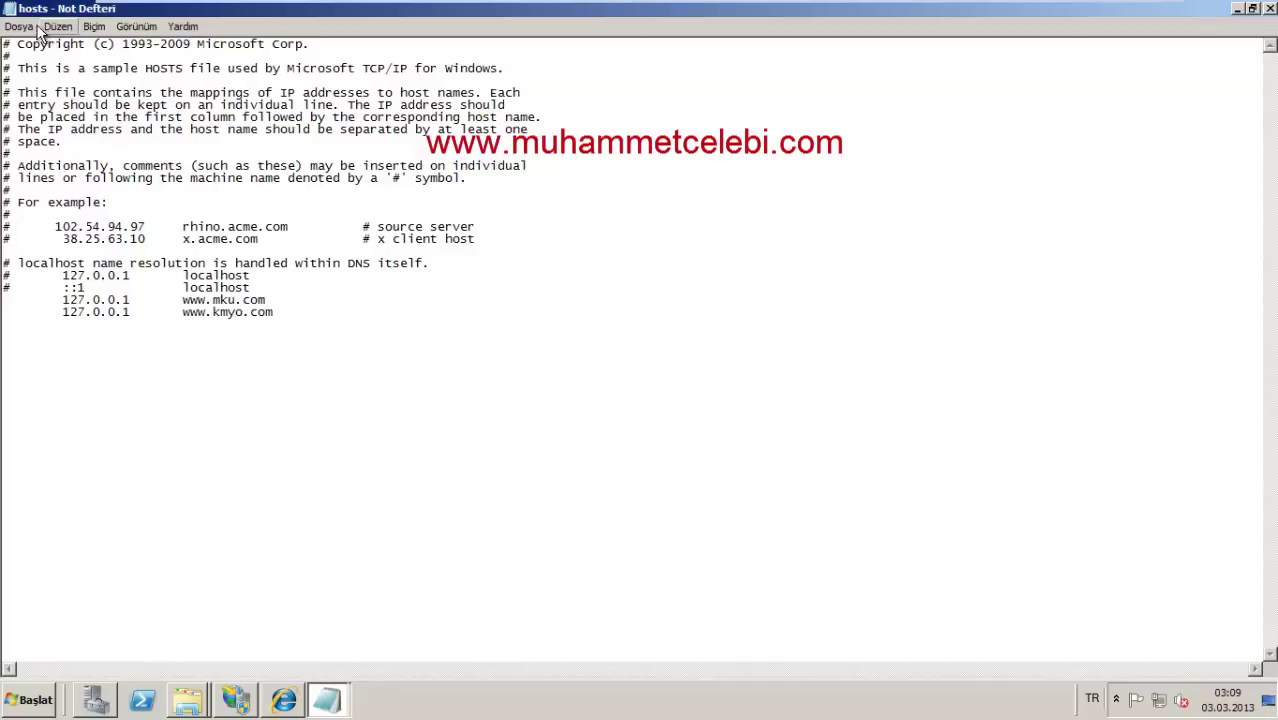
pyautogui.click(1268, 10)
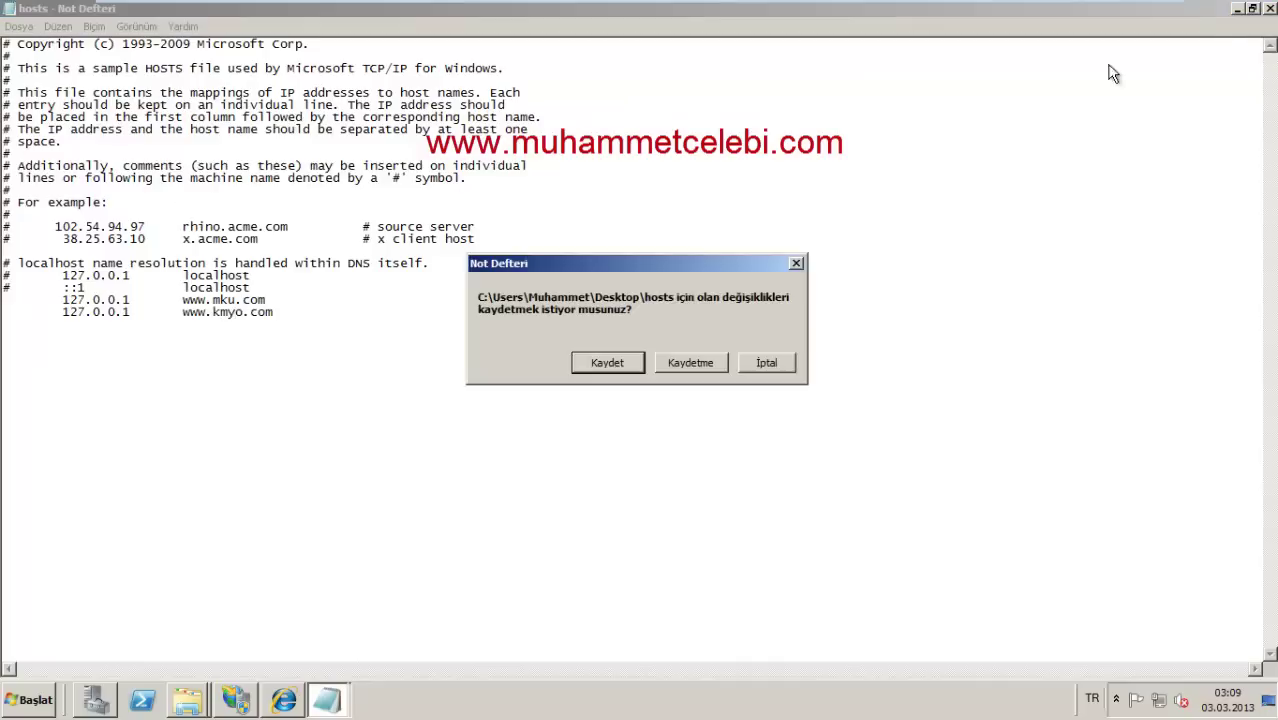
pyautogui.click(608, 364)
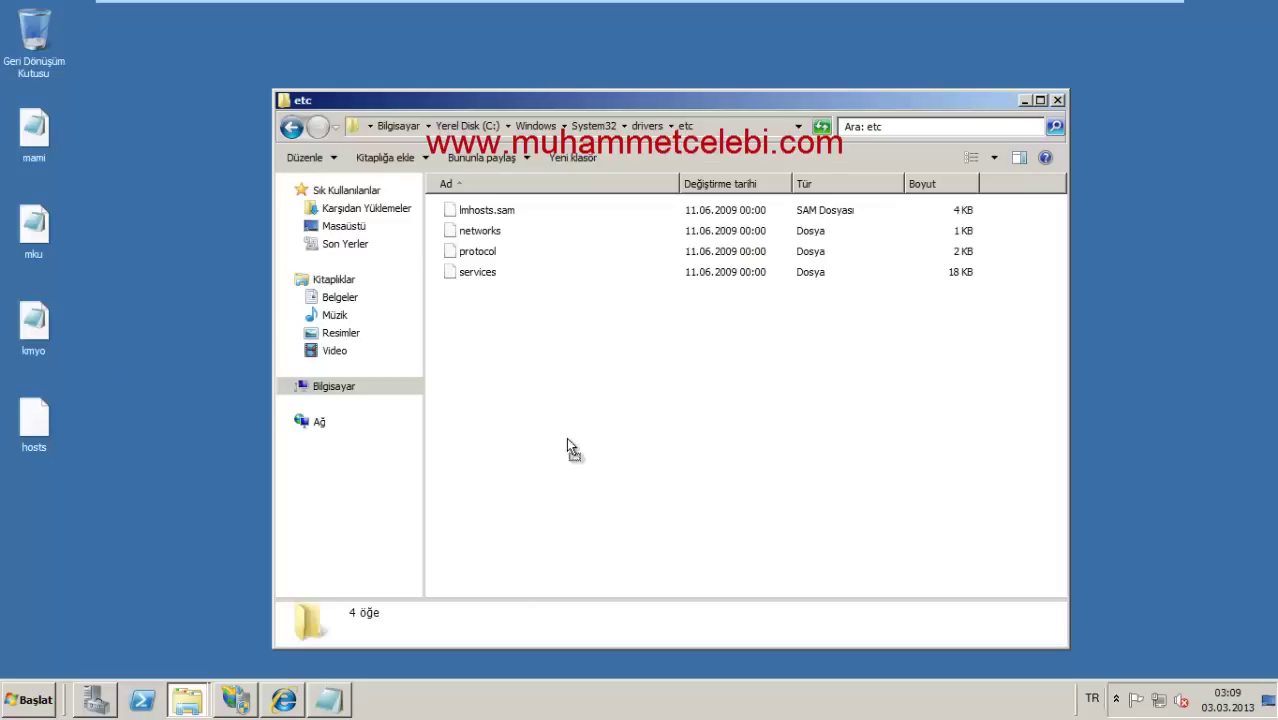
pyautogui.moveTo(577, 385); pyautogui.dragTo(591, 389)
pyautogui.press('Return')
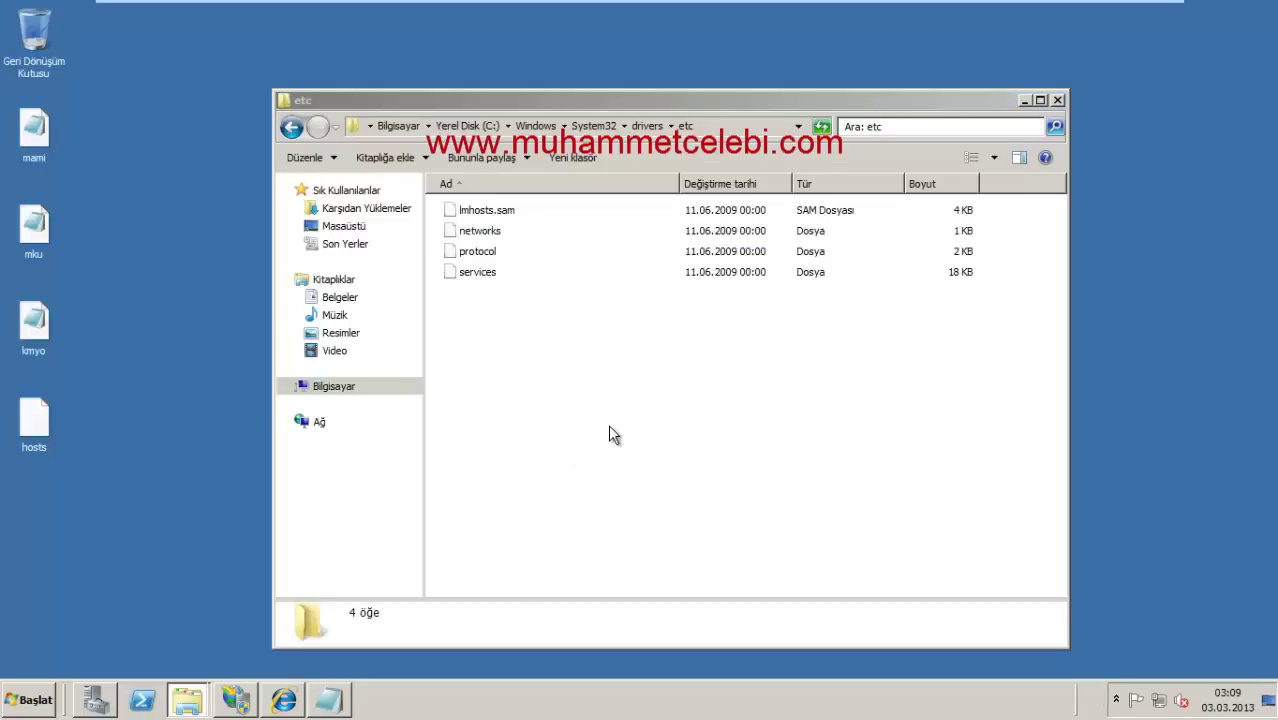
pyautogui.click(283, 700)
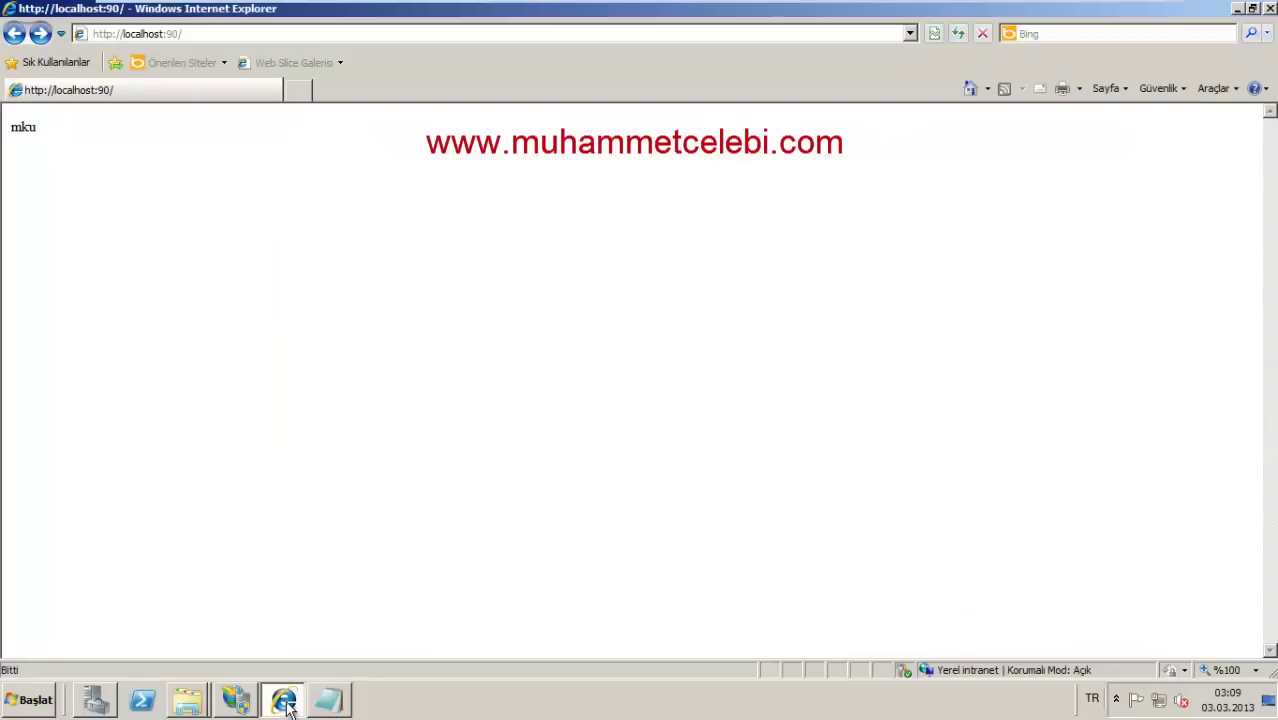
pyautogui.press('F5')
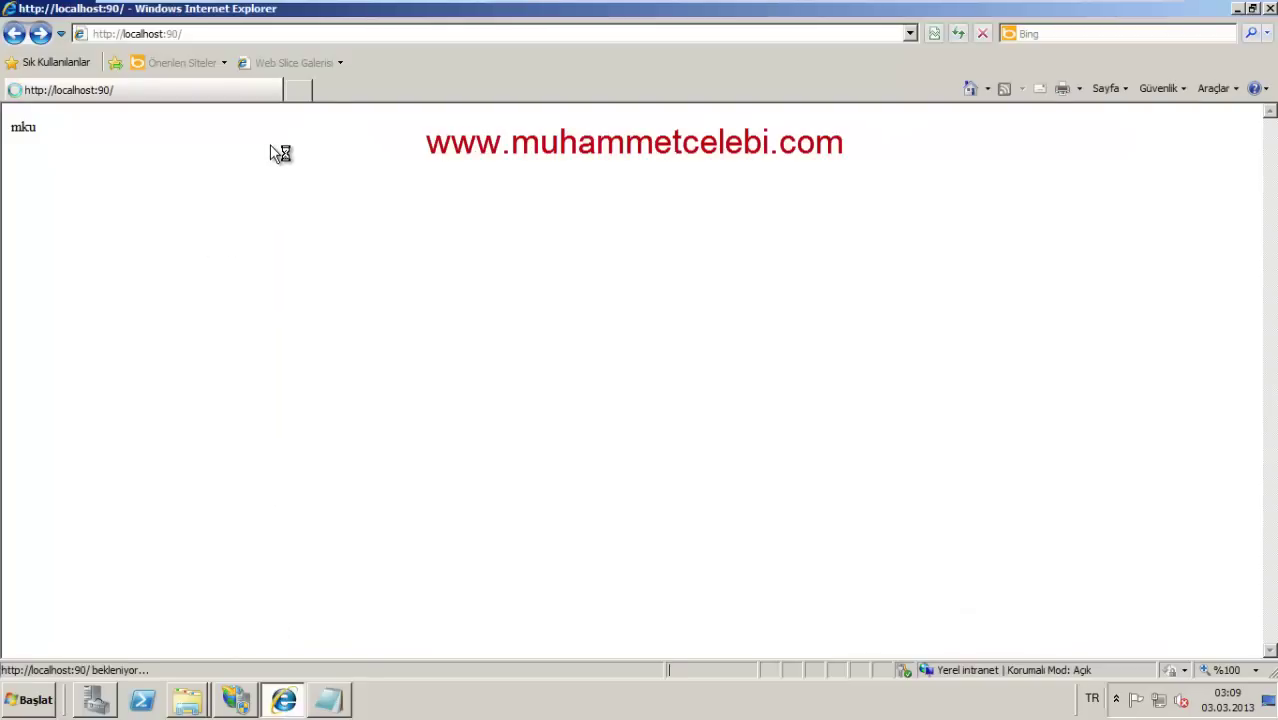
pyautogui.click(229, 35)
pyautogui.click(229, 36)
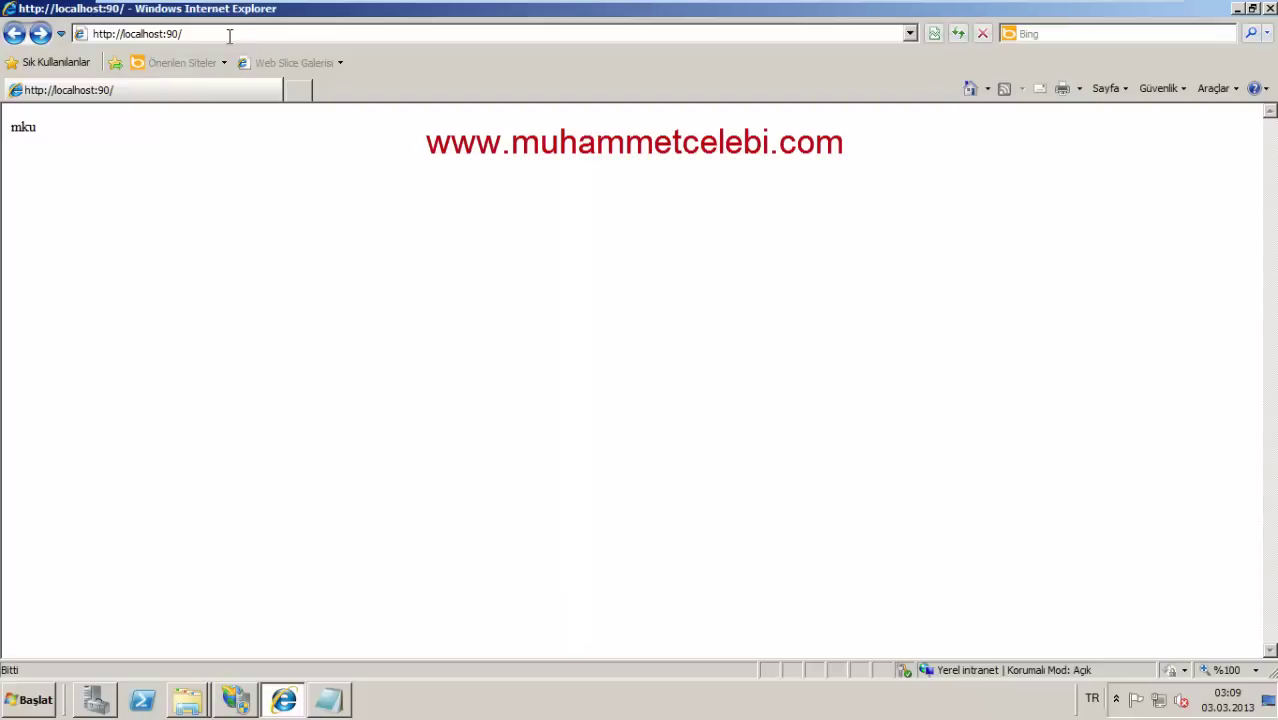
pyautogui.press('BackSpace')
pyautogui.press('BackSpace')
pyautogui.press('BackSpace')
pyautogui.press('BackSpace')
pyautogui.press('Return')
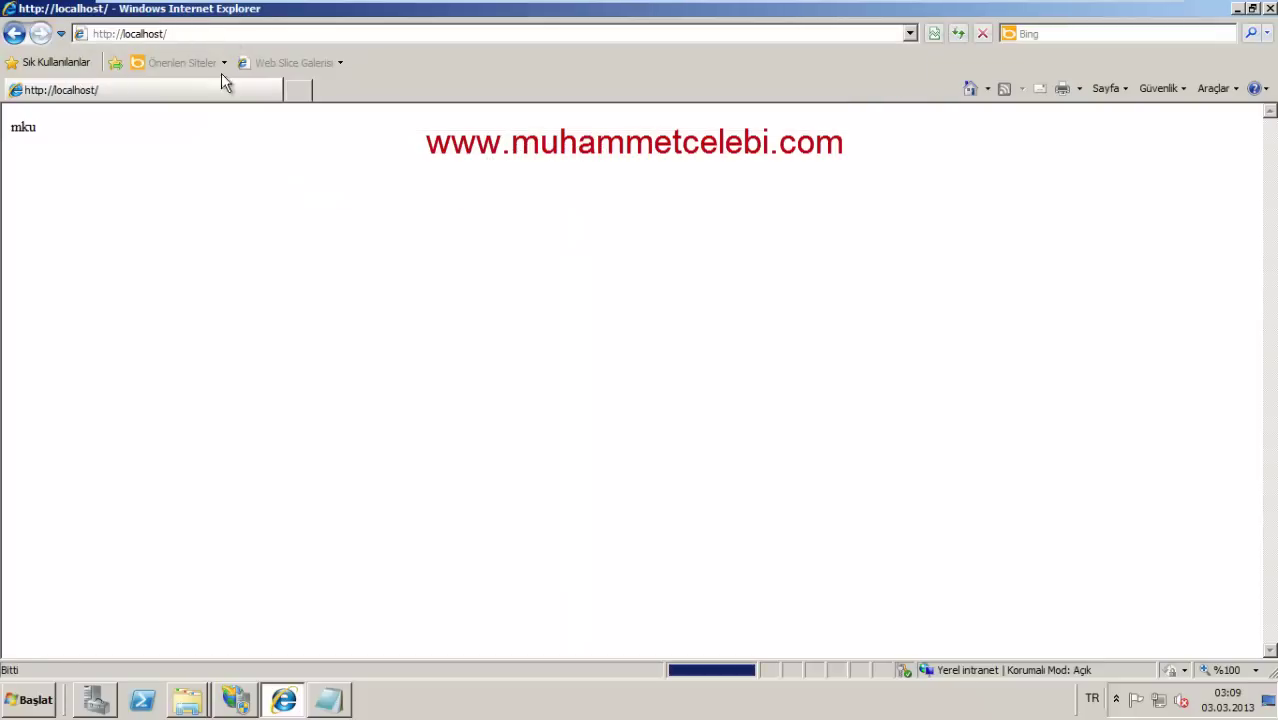
pyautogui.write('www')
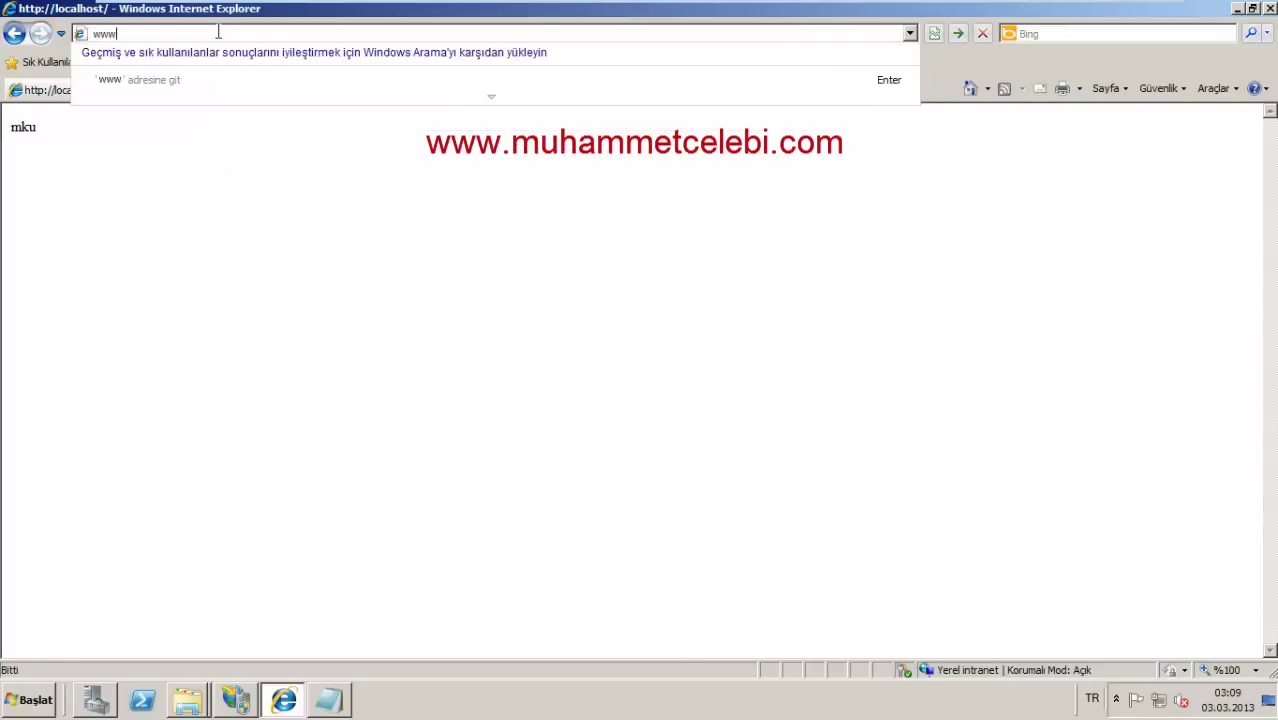
pyautogui.write('.mku.com')
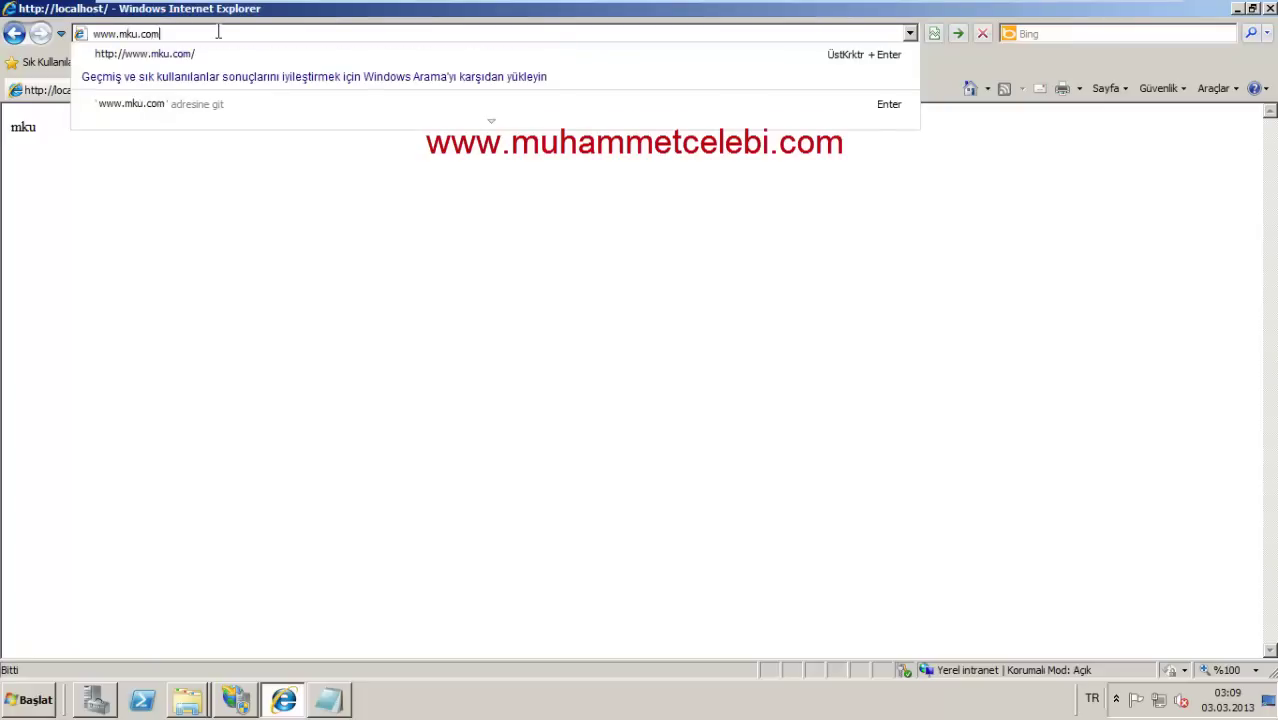
pyautogui.press('Return')
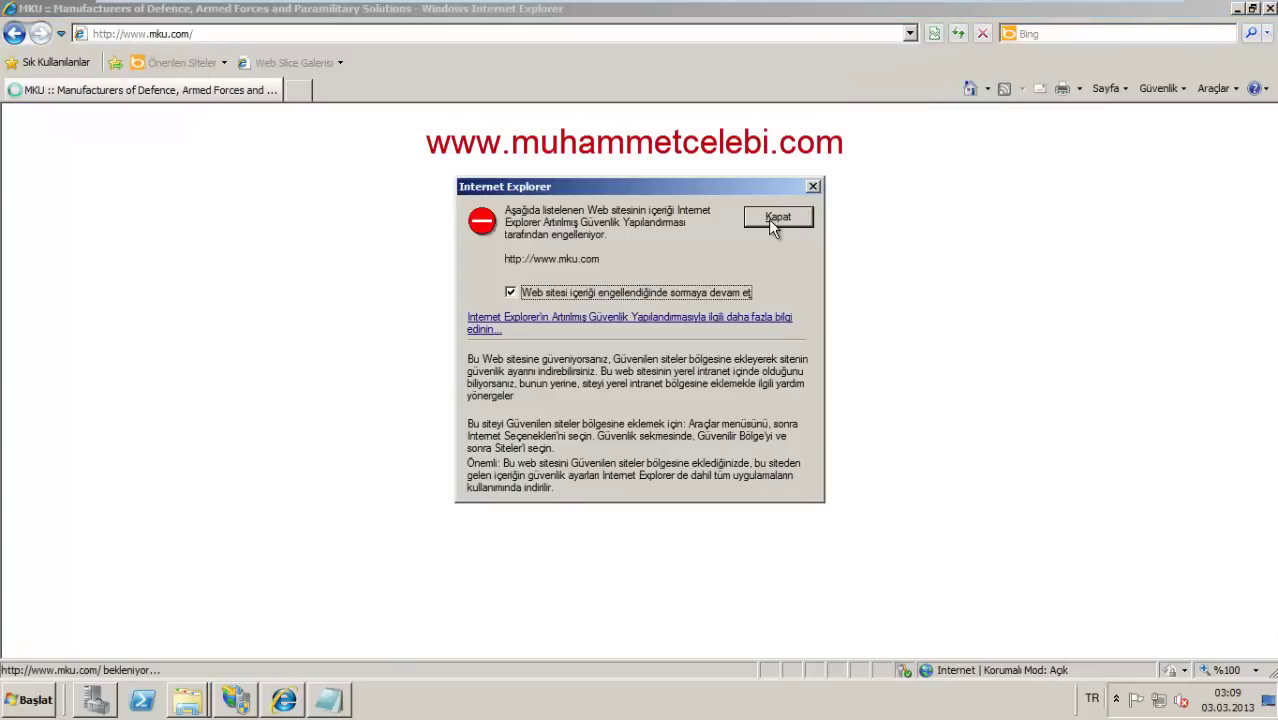
pyautogui.click(769, 221)
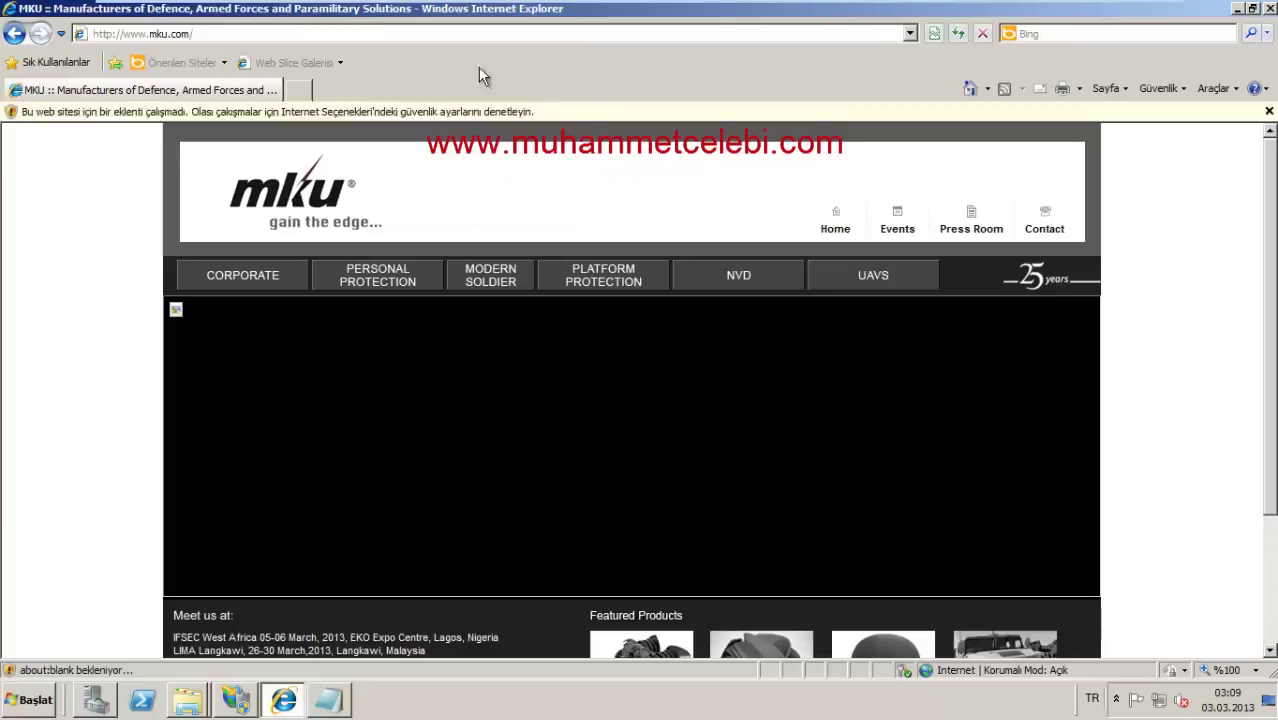
pyautogui.click(370, 33)
pyautogui.write('www.')
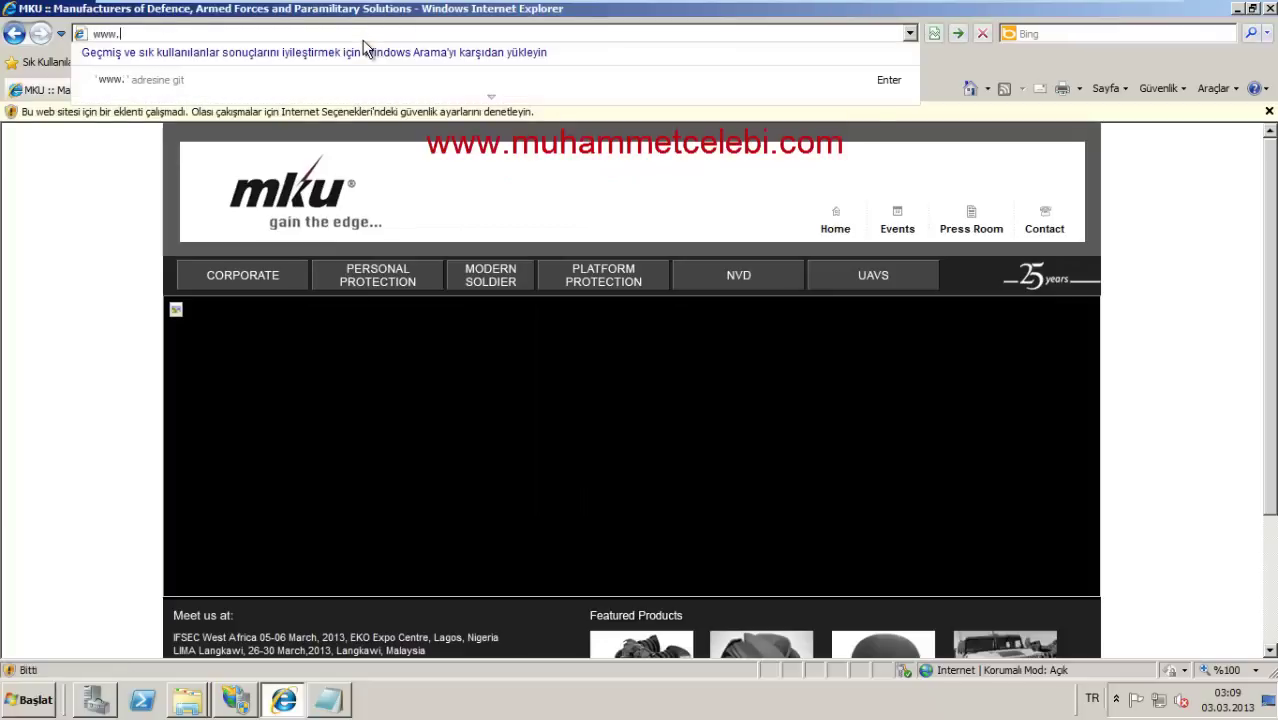
pyautogui.write('kmyo.com')
pyautogui.press('Return')
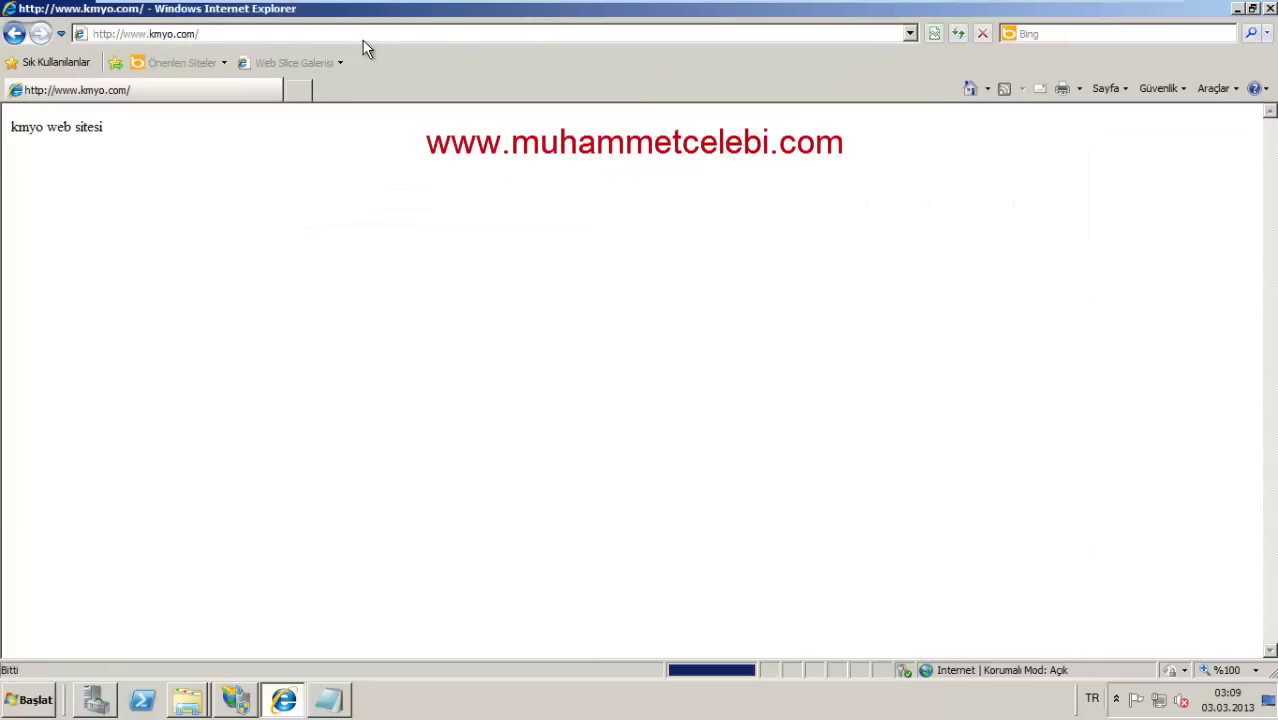
pyautogui.click(197, 34)
pyautogui.write('www')
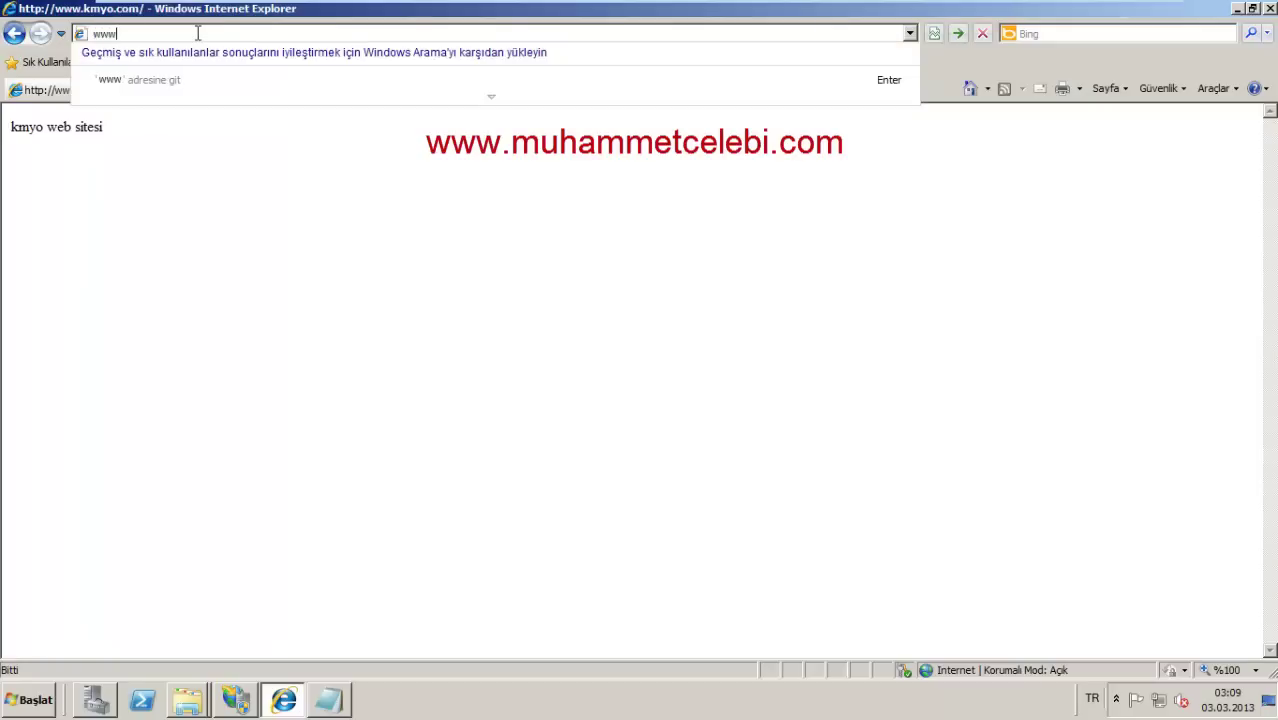
pyautogui.write('.mku.com')
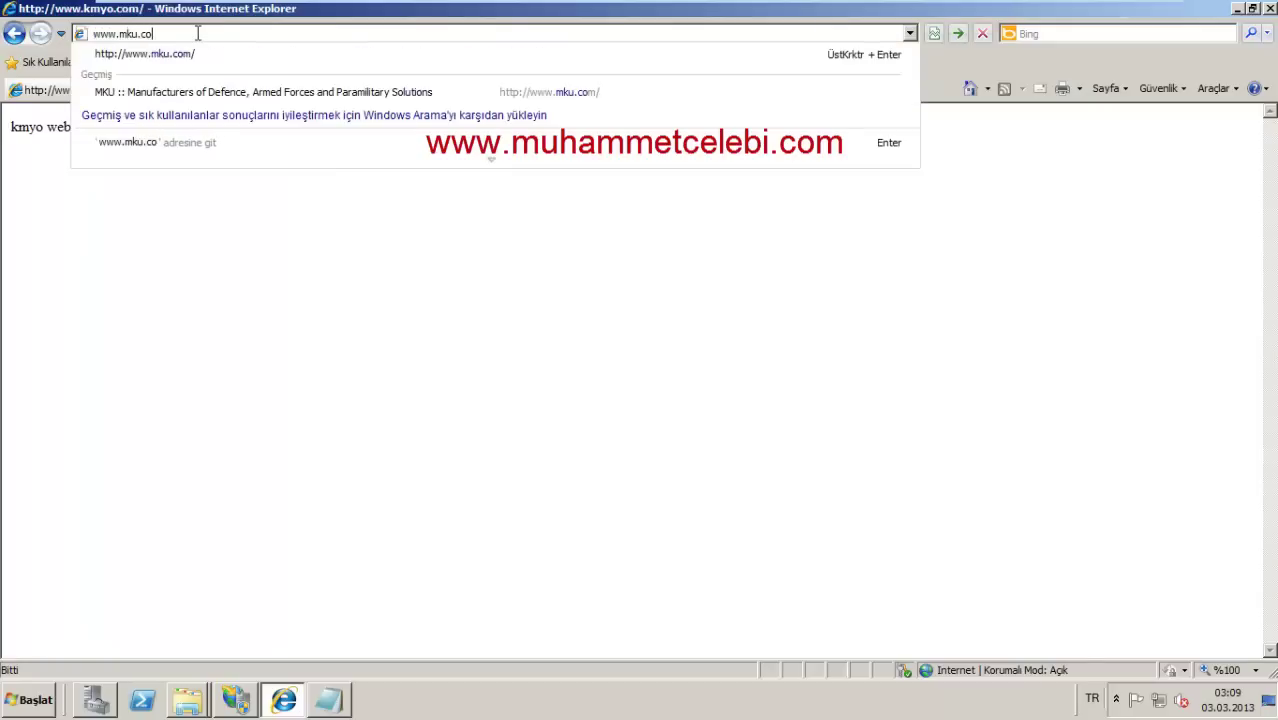
pyautogui.press('Return')
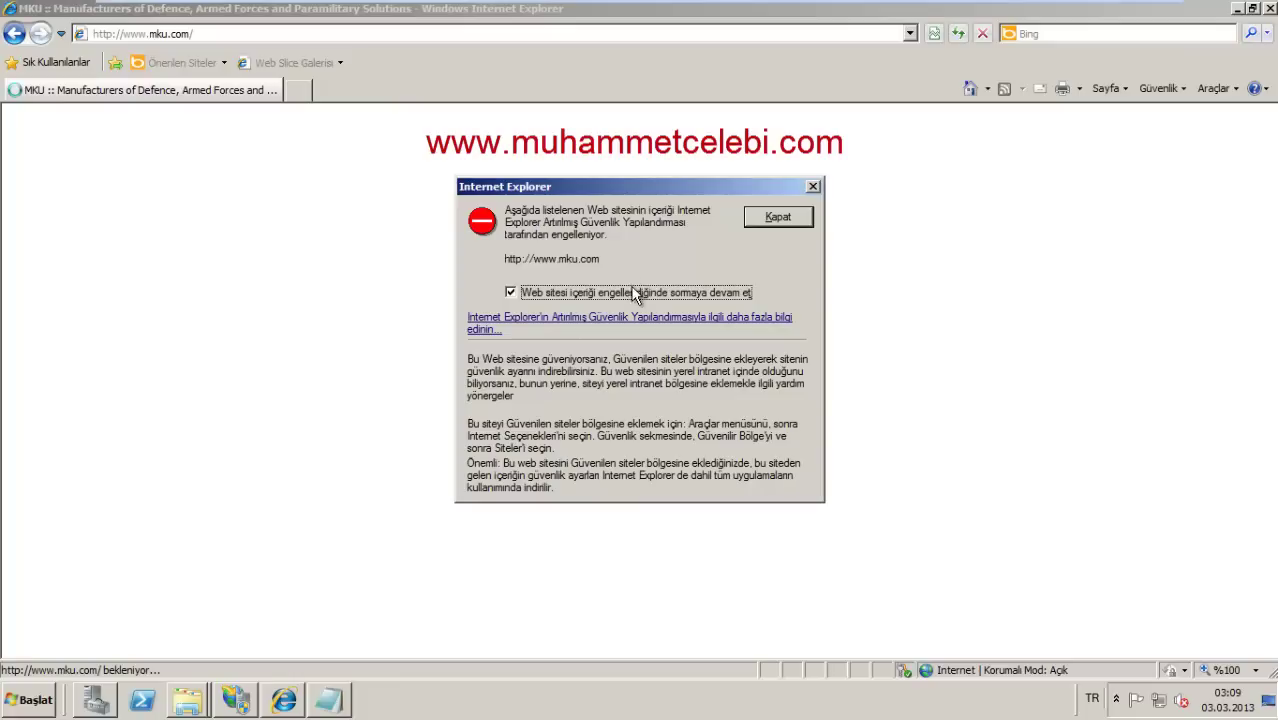
pyautogui.click(760, 224)
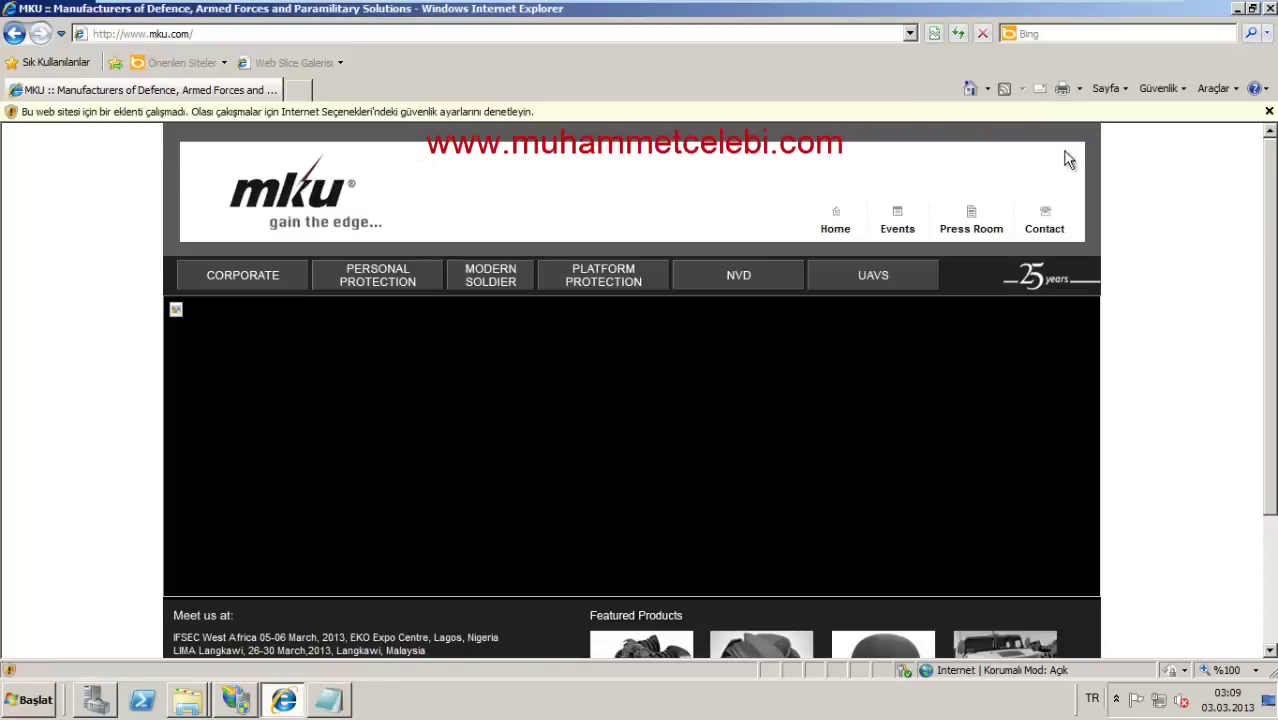
pyautogui.click(1268, 111)
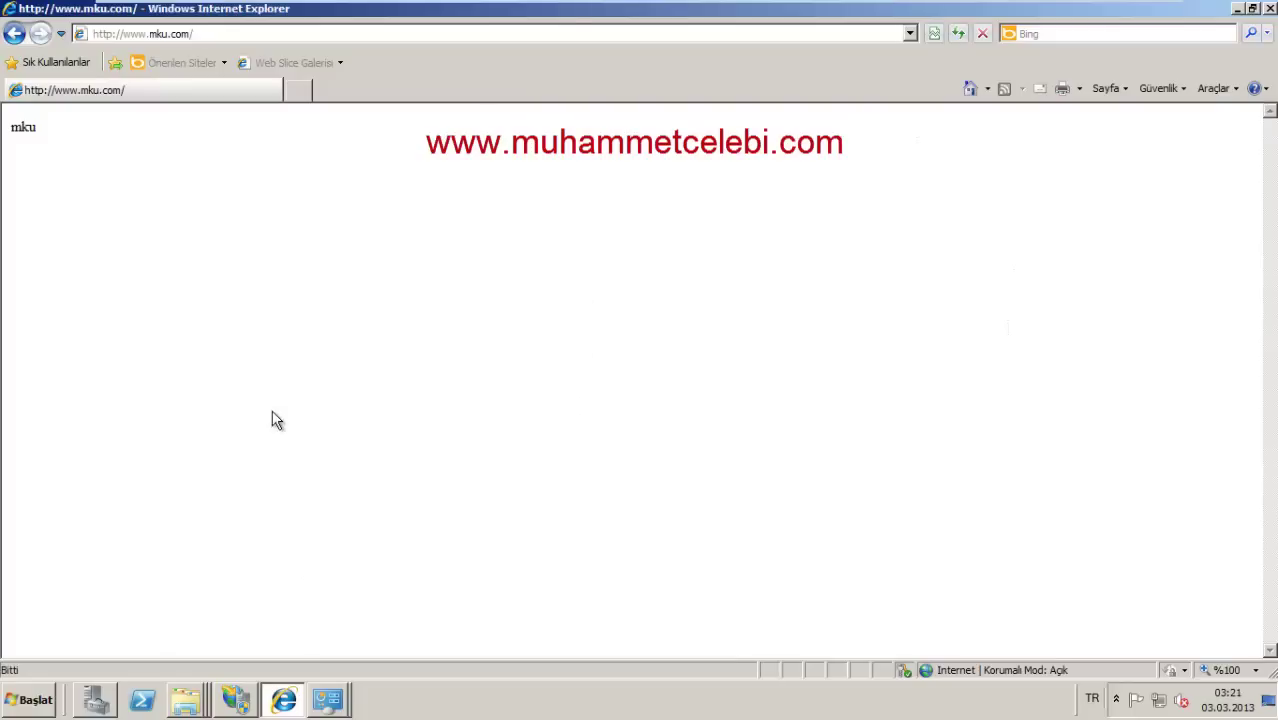
pyautogui.click(274, 702)
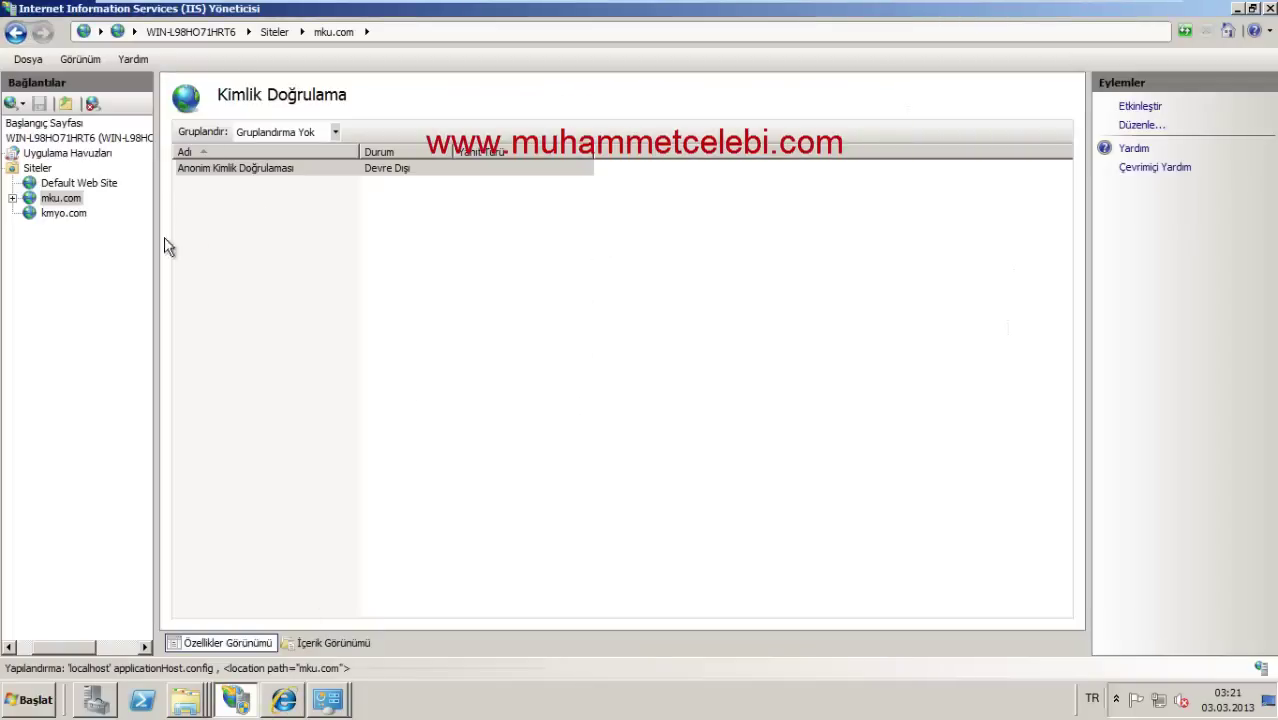
# Step: Open Kimlik Doğrulama for mku.com and check that Anonim Kimlik Doğrulaması is disabled
pyautogui.click(60, 199)
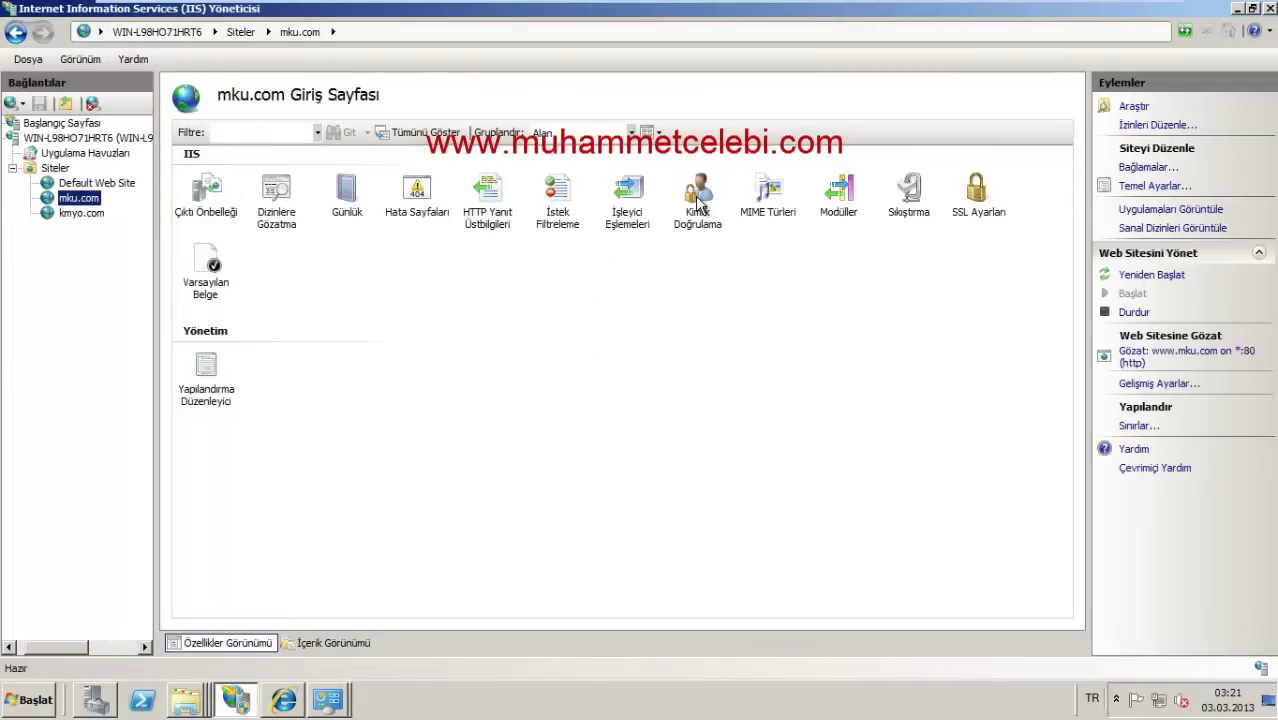
pyautogui.doubleClick(697, 205)
pyautogui.click(227, 172)
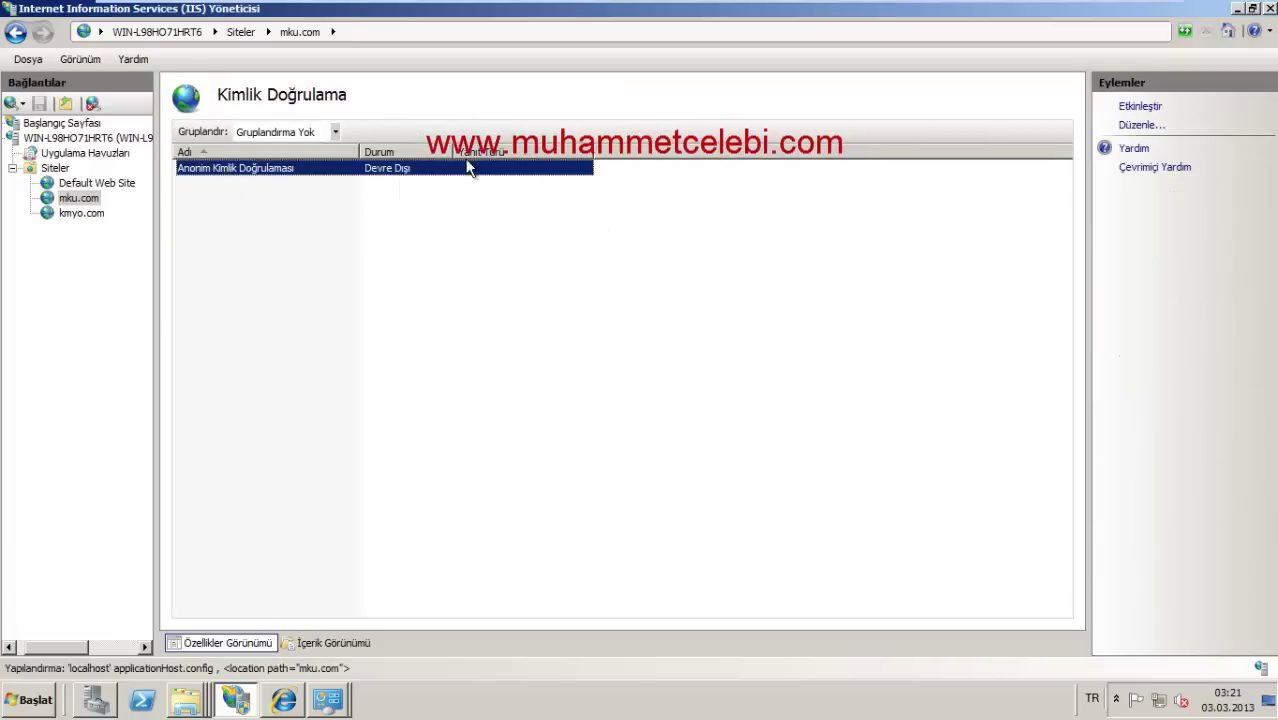
pyautogui.rightClick(392, 176)
pyautogui.click(308, 229)
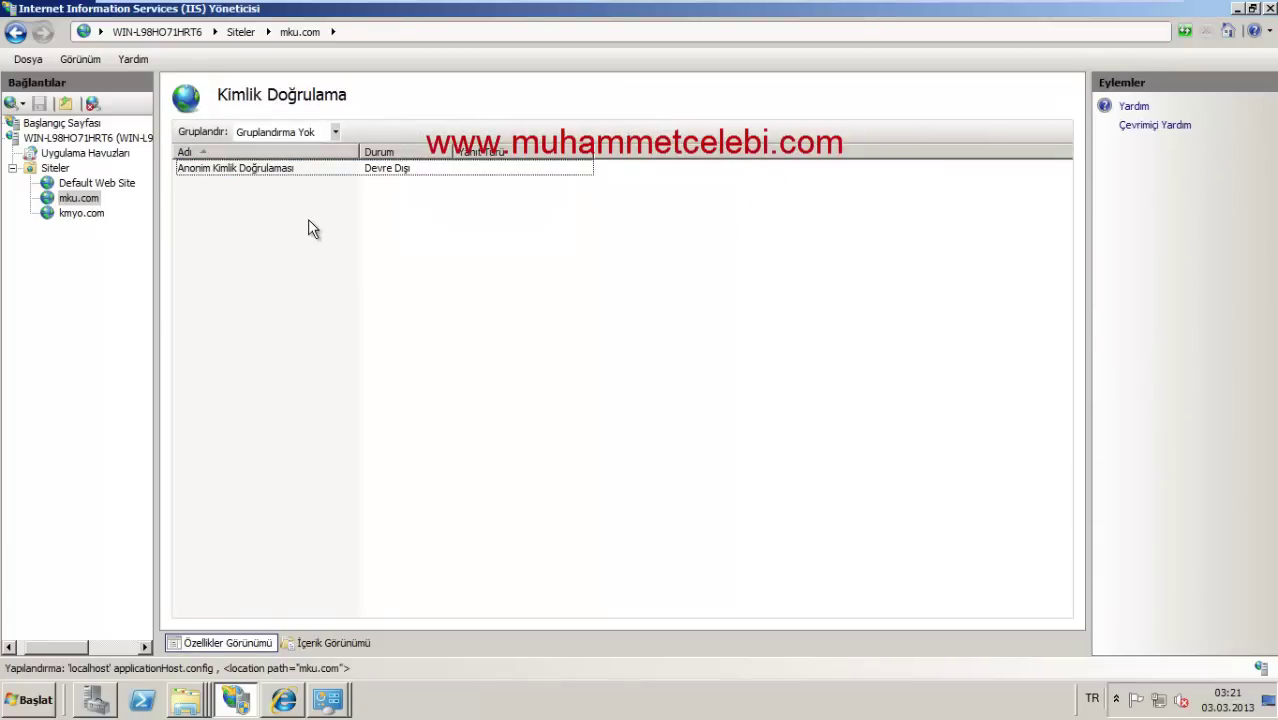
pyautogui.click(320, 174)
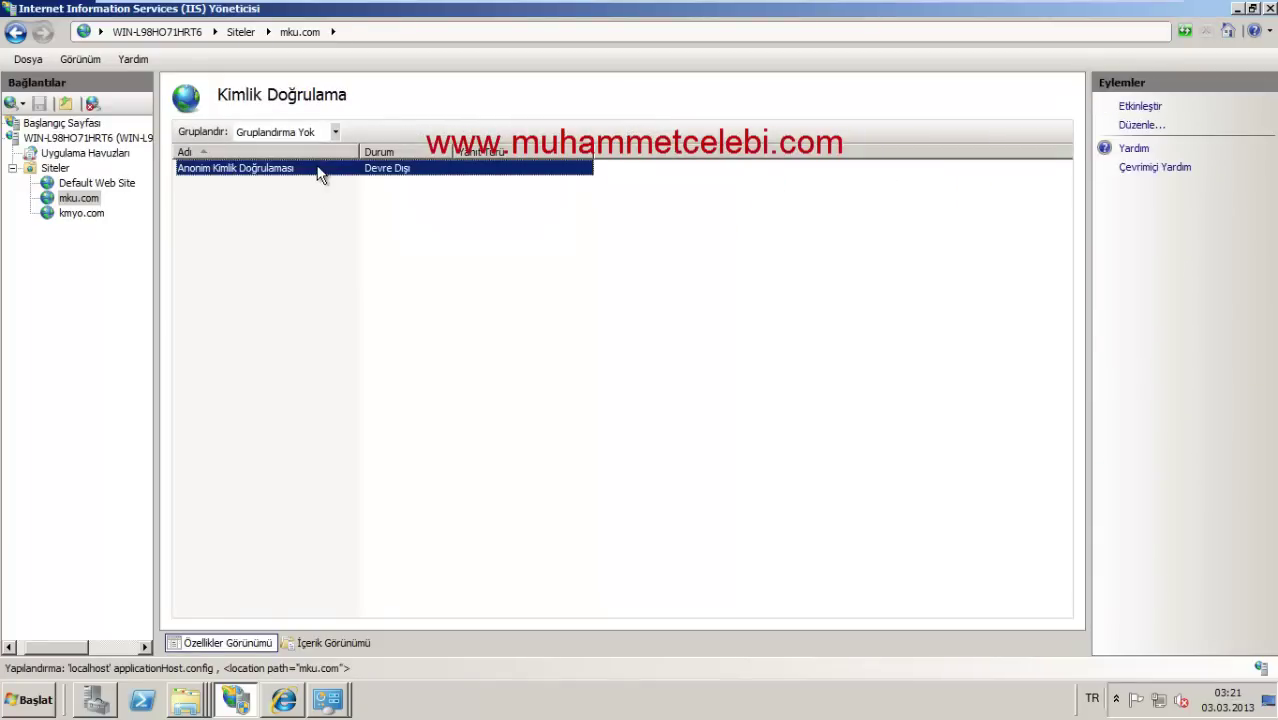
pyautogui.click(284, 700)
pyautogui.click(188, 37)
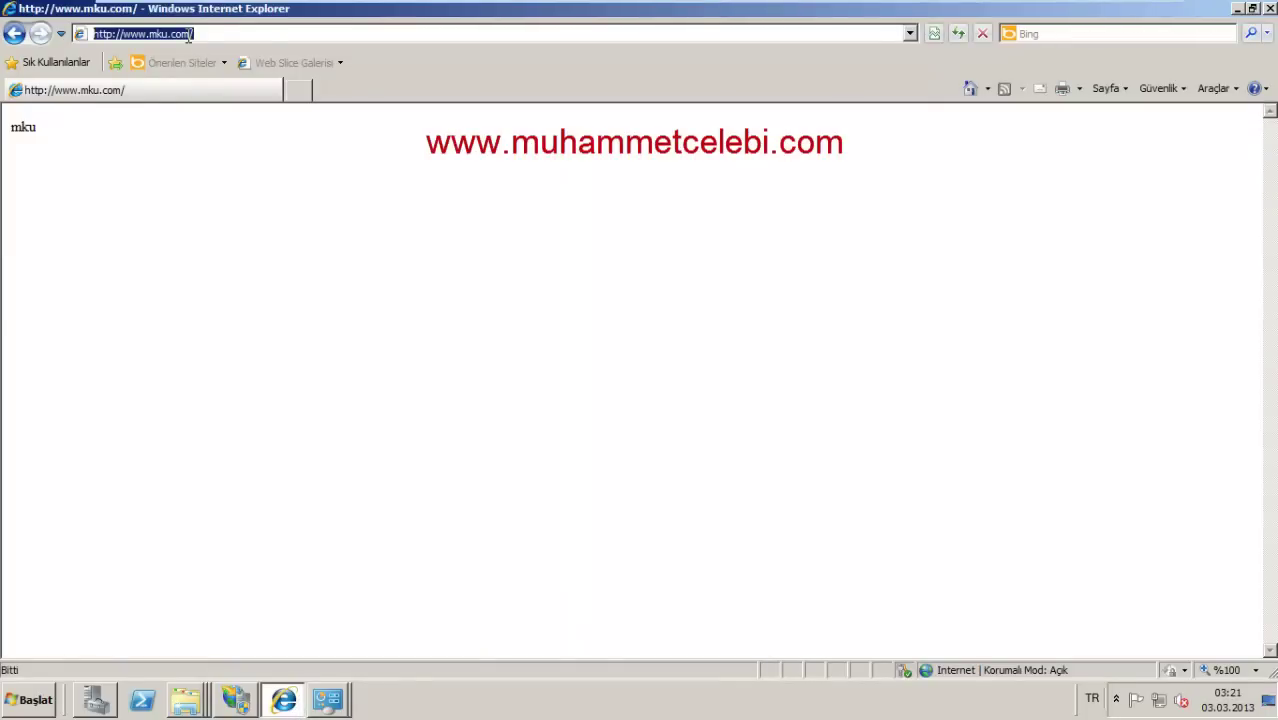
pyautogui.write('mku.com')
pyautogui.press('Return')
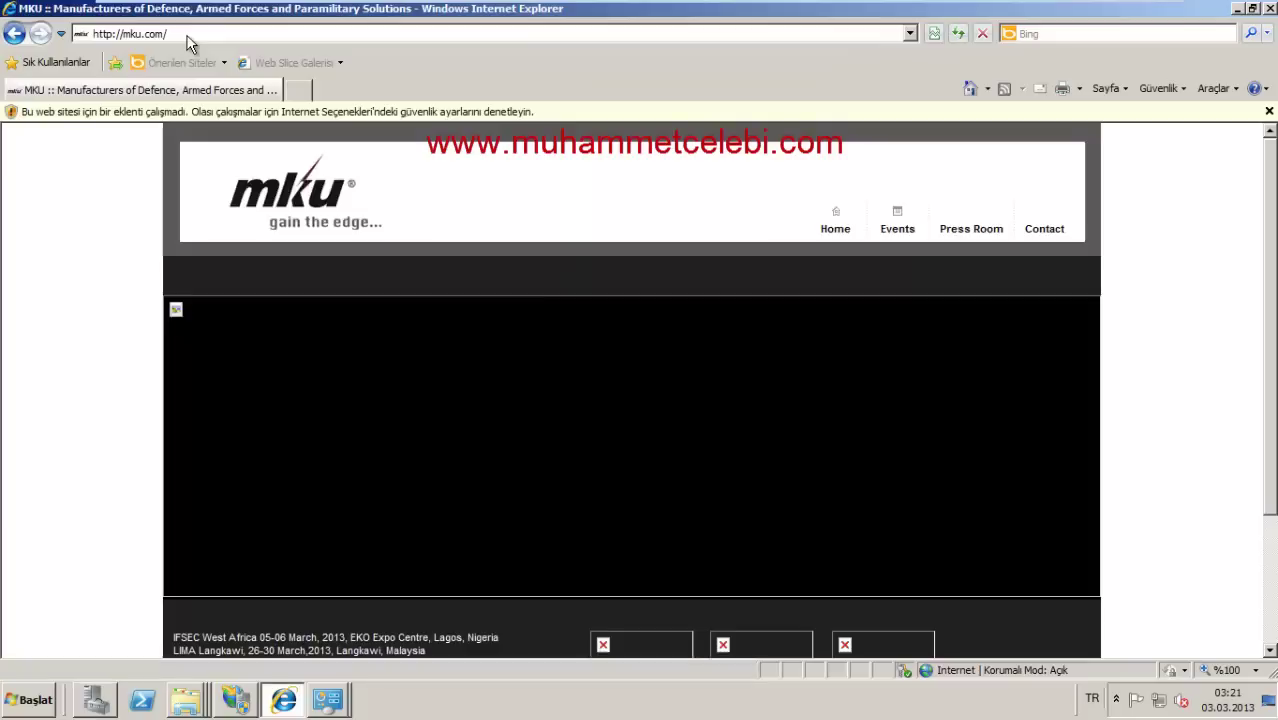
pyautogui.click(188, 36)
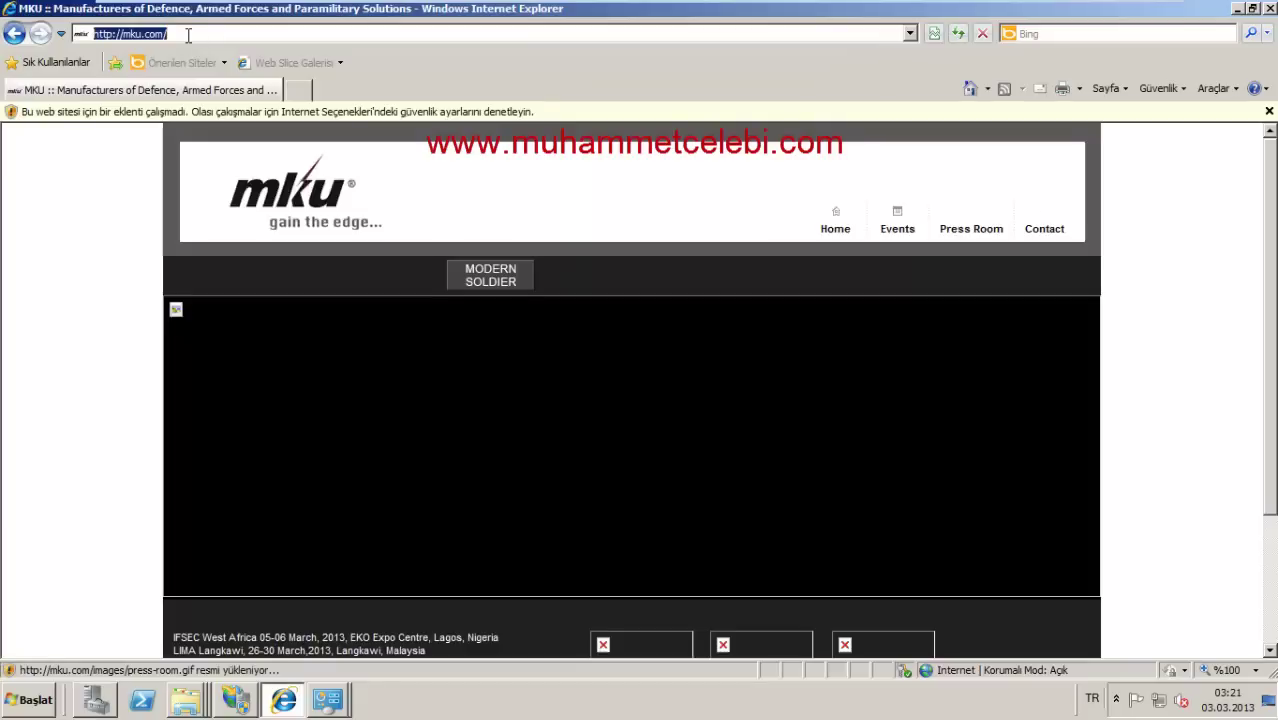
pyautogui.write('www.mku.com')
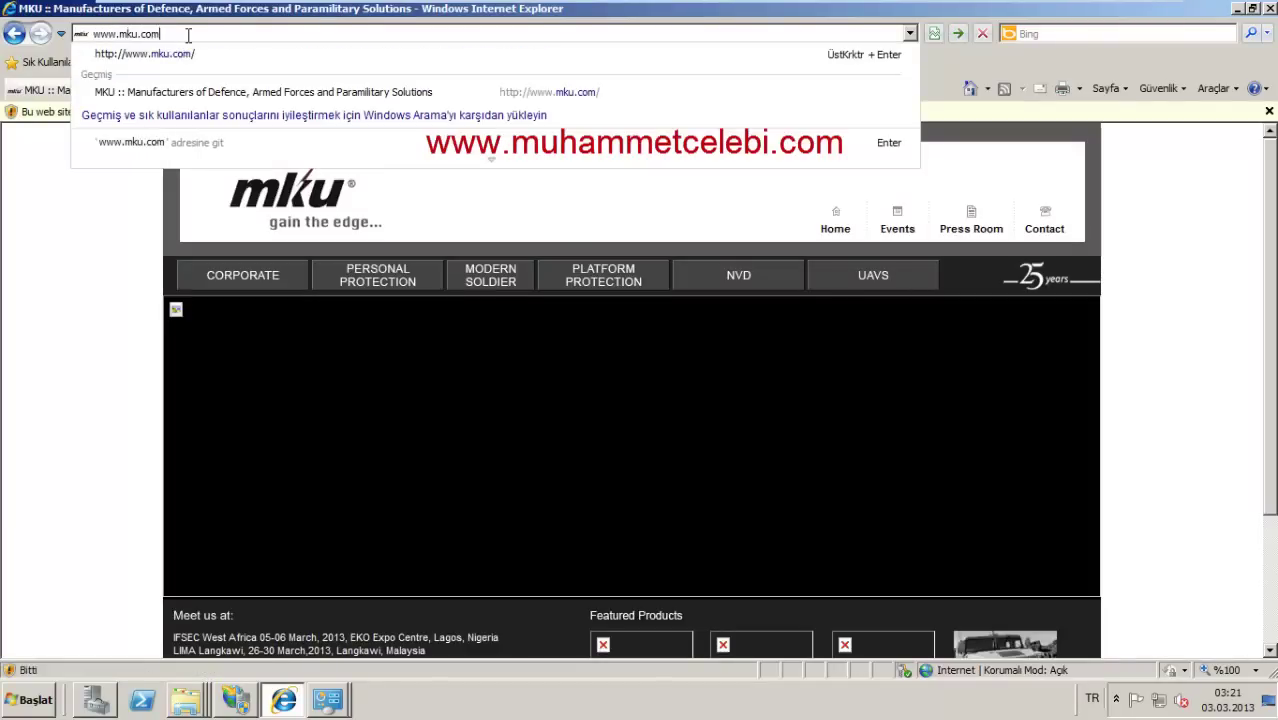
pyautogui.press('Return')
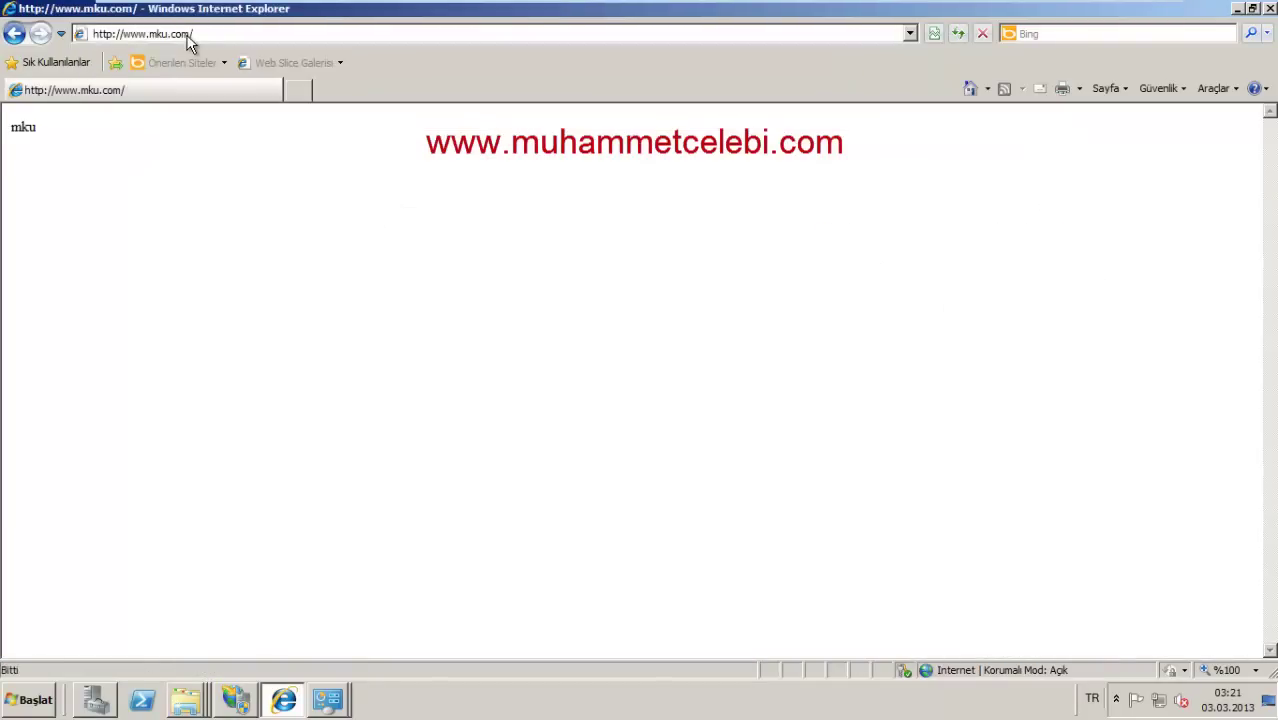
pyautogui.moveTo(71, 143); pyautogui.dragTo(4, 138)
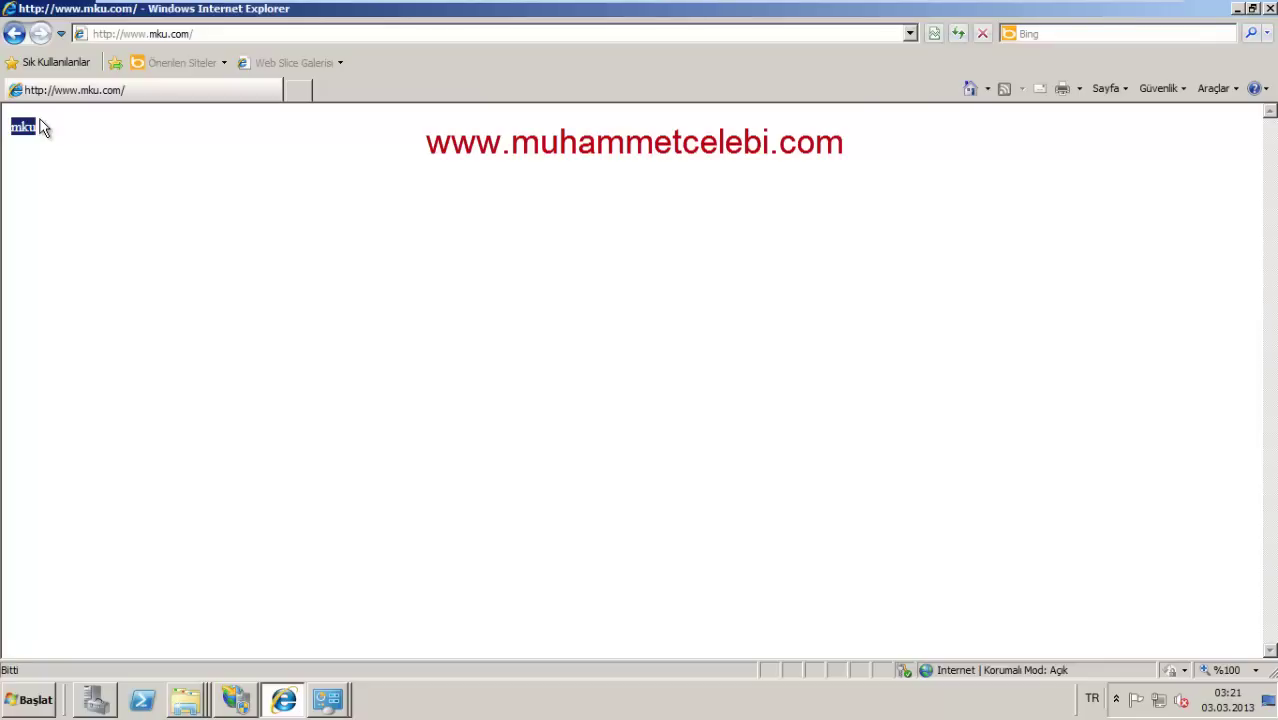
pyautogui.click(83, 128)
pyautogui.click(179, 31)
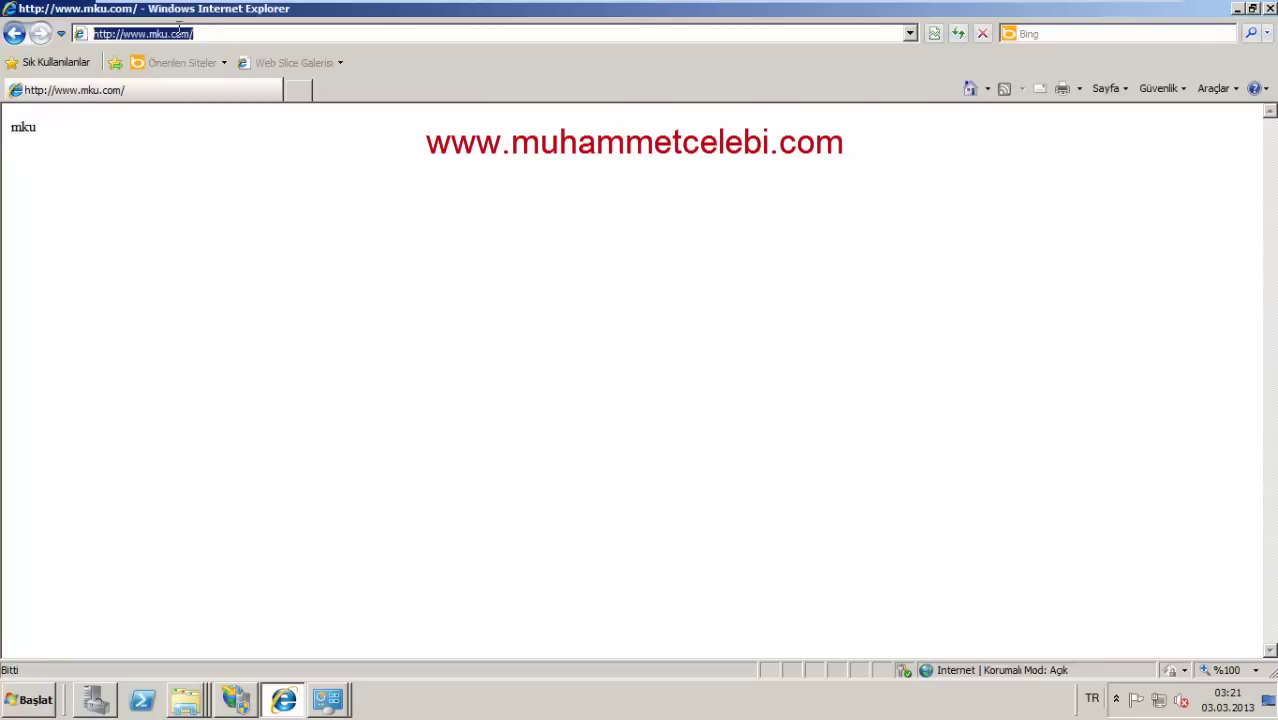
pyautogui.write('kmyo.com')
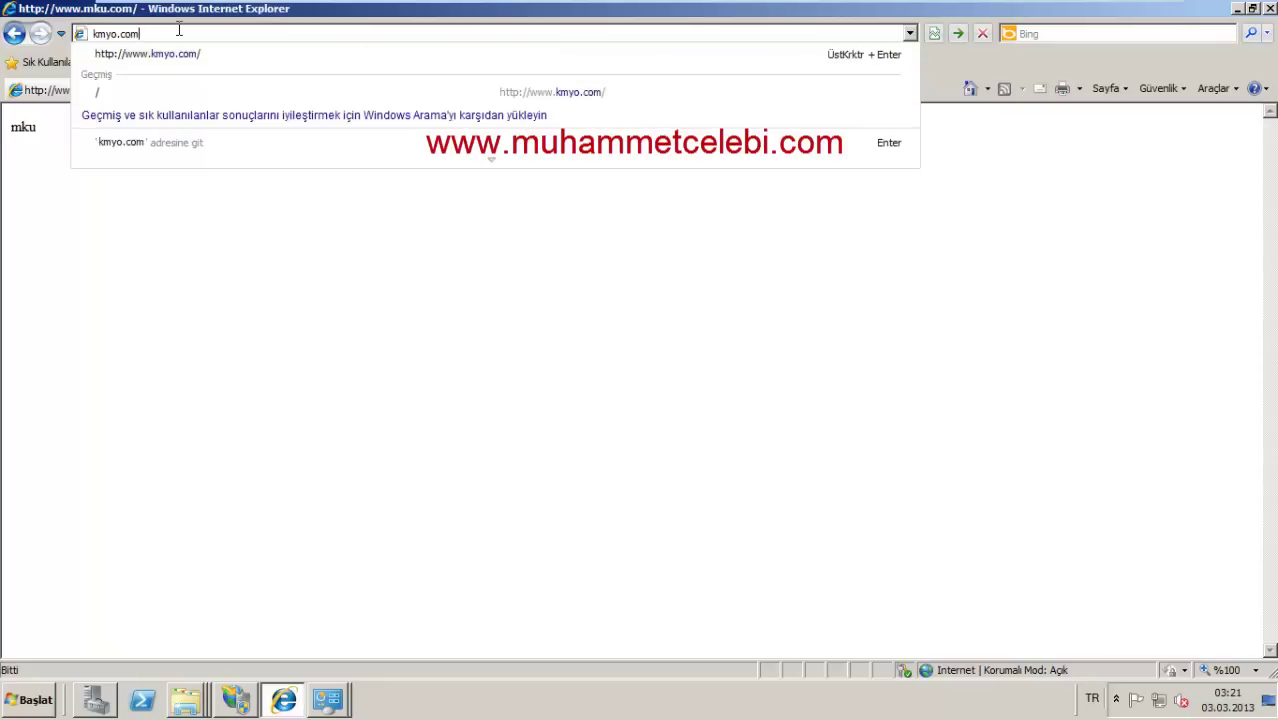
pyautogui.press('Return')
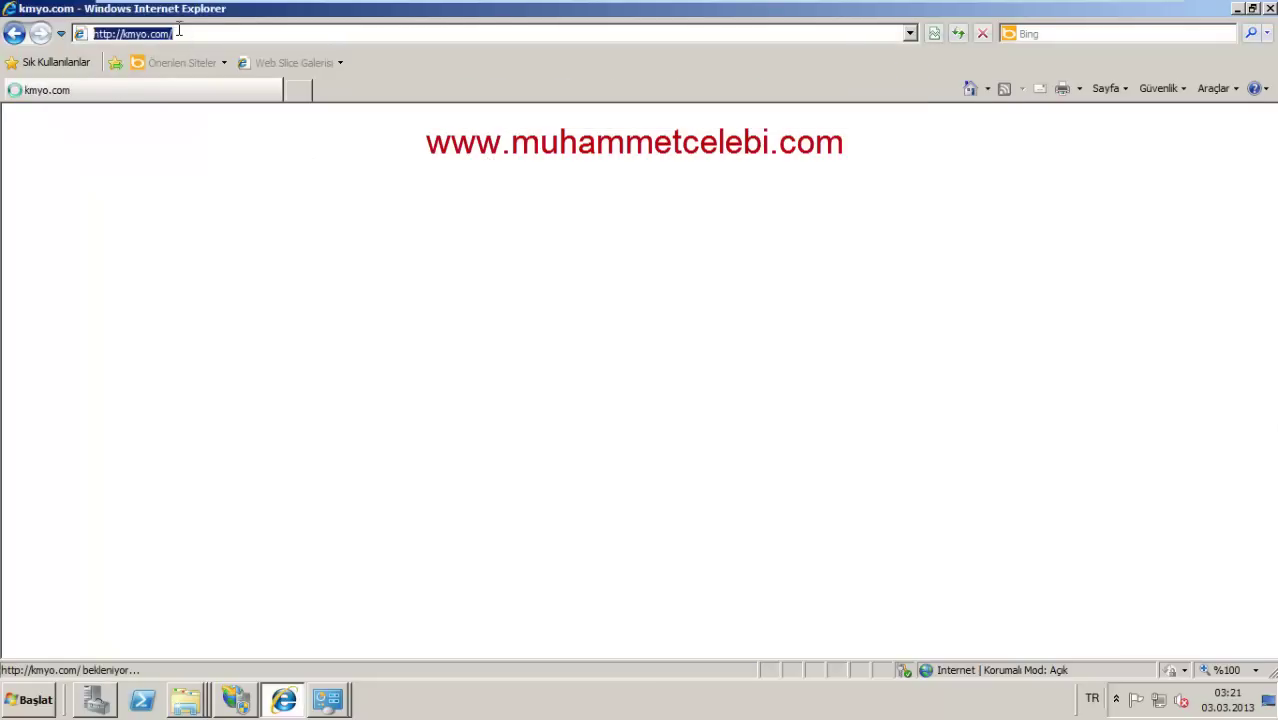
pyautogui.write('www.kmyo')
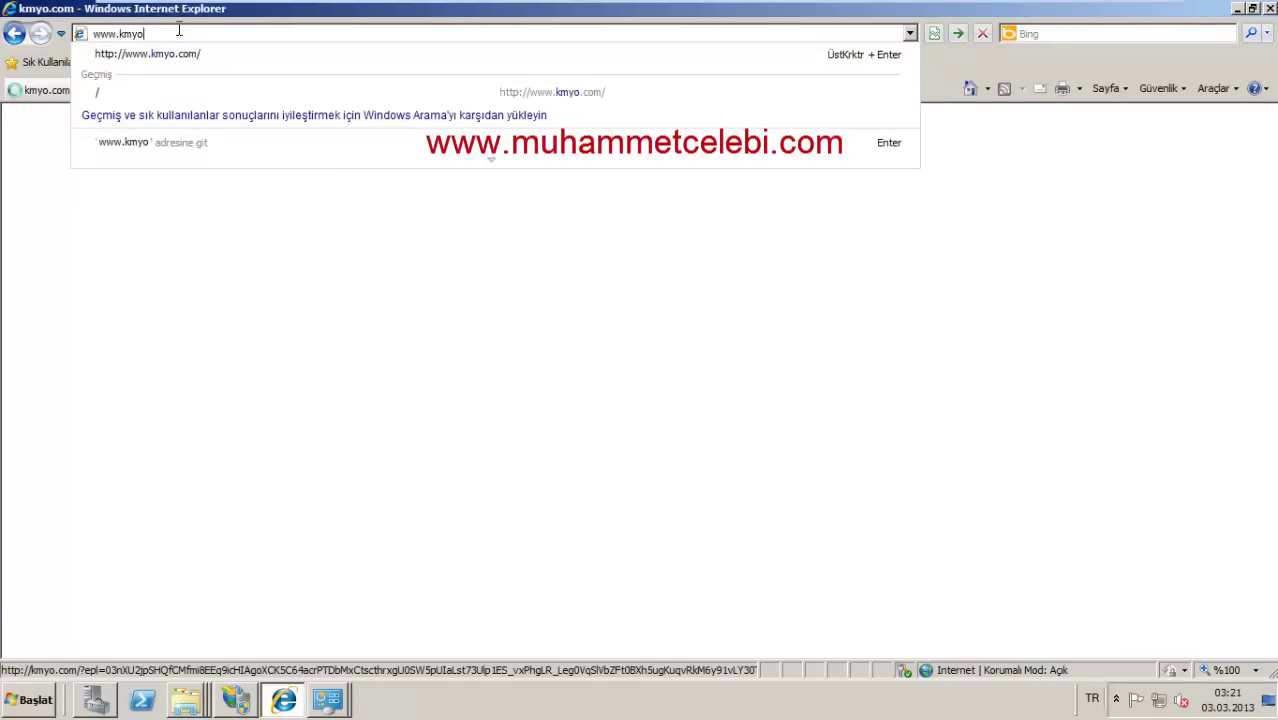
pyautogui.write('.com')
pyautogui.press('Return')
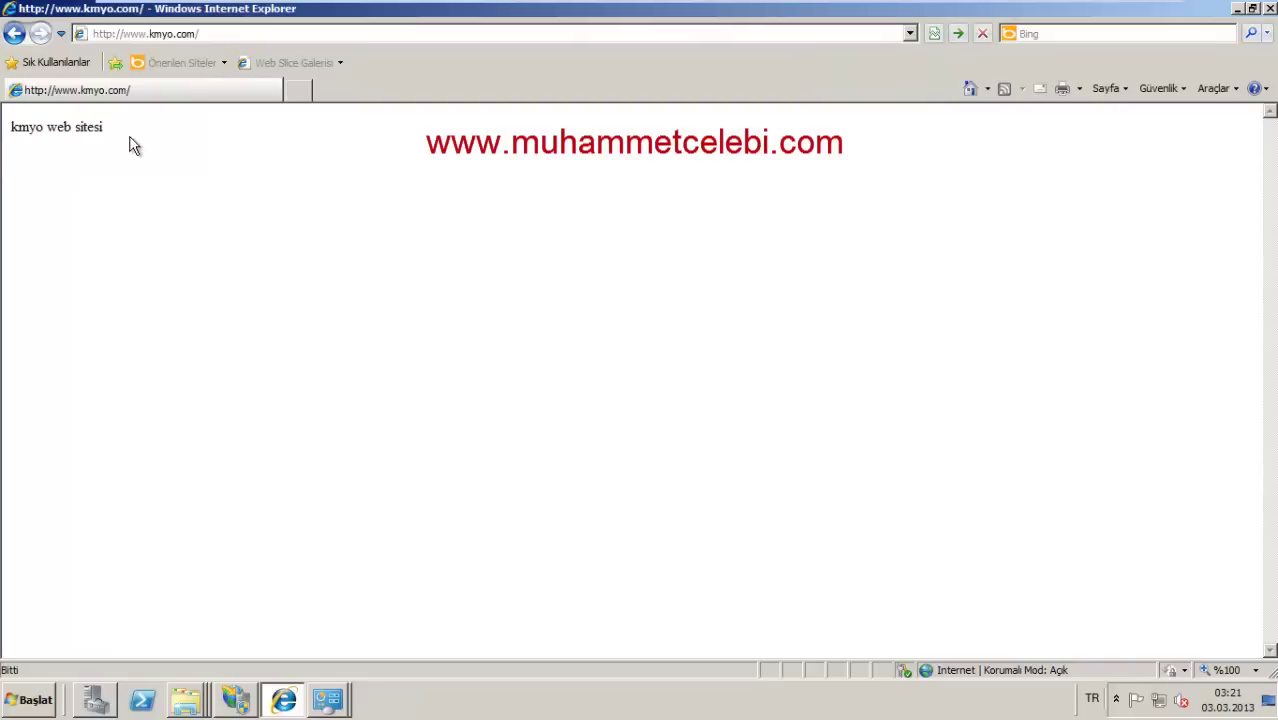
pyautogui.moveTo(130, 145); pyautogui.dragTo(6, 134)
pyautogui.click(140, 156)
pyautogui.moveTo(128, 143); pyautogui.dragTo(15, 120)
pyautogui.click(45, 126)
pyautogui.moveTo(116, 125); pyautogui.dragTo(6, 143)
pyautogui.click(236, 699)
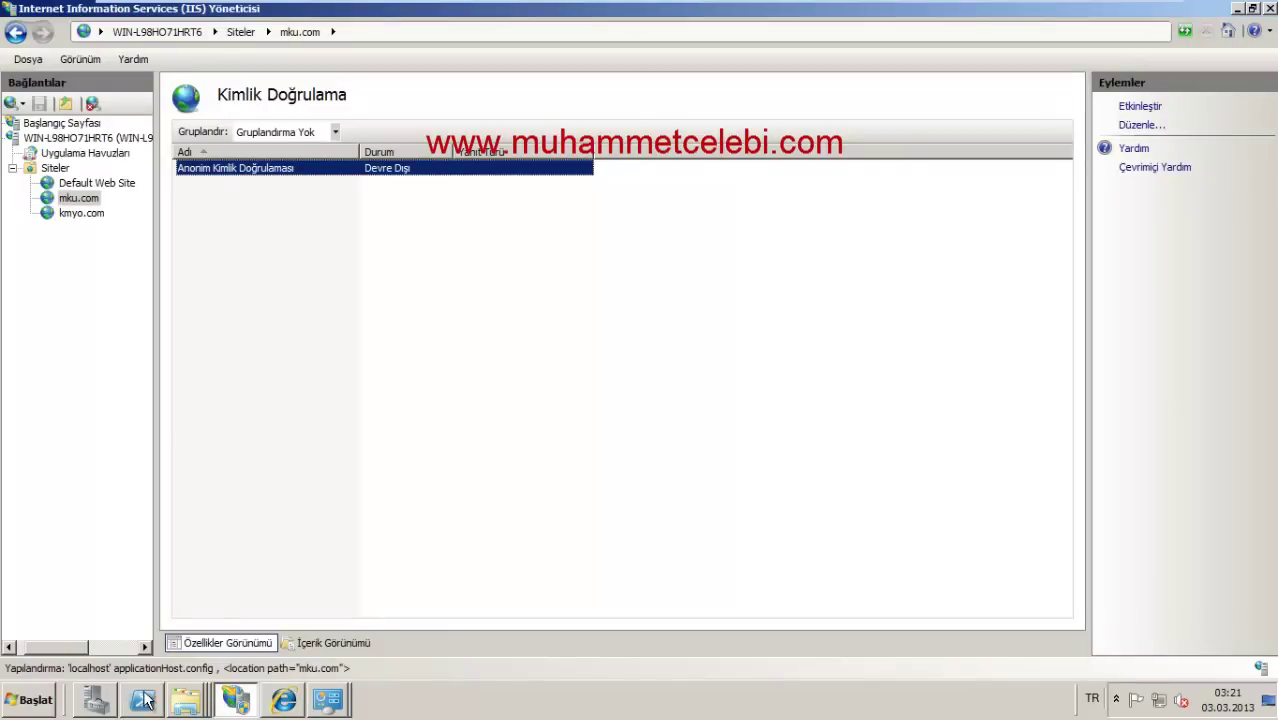
# Step: From the desktop, open the etc folder and open its hosts file with Notepad
pyautogui.click(1267, 705)
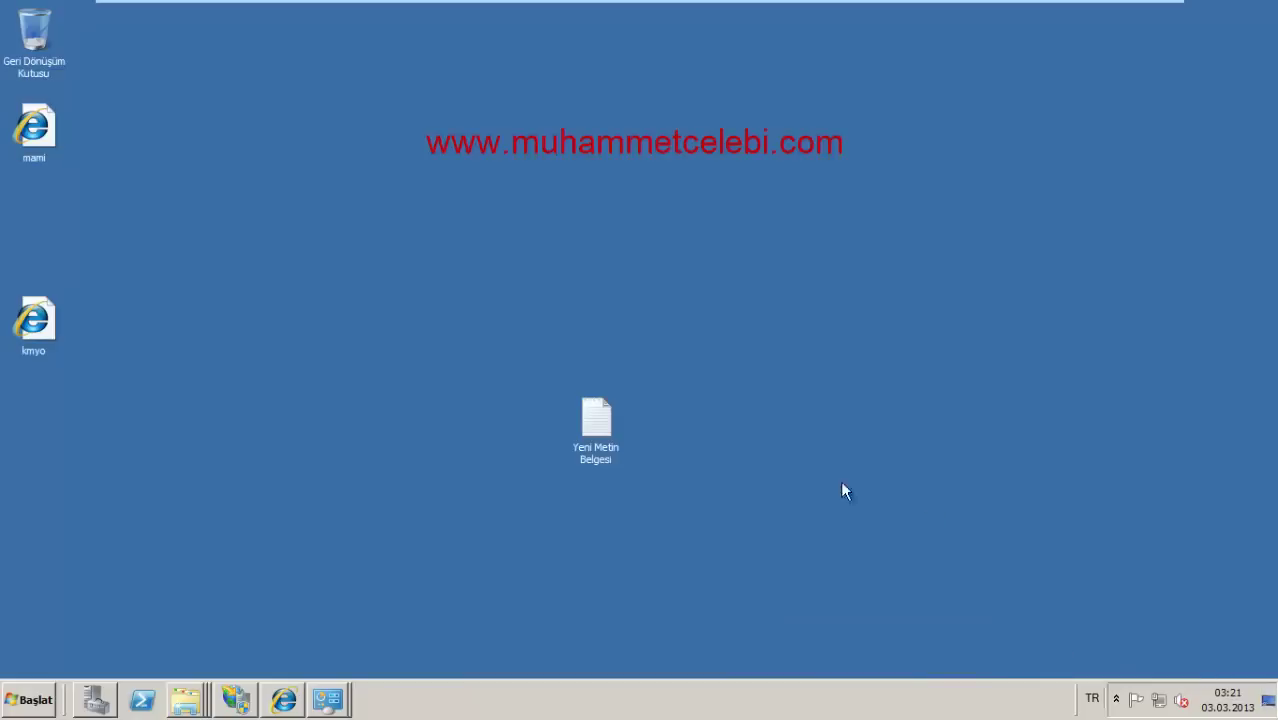
pyautogui.rightClick(184, 695)
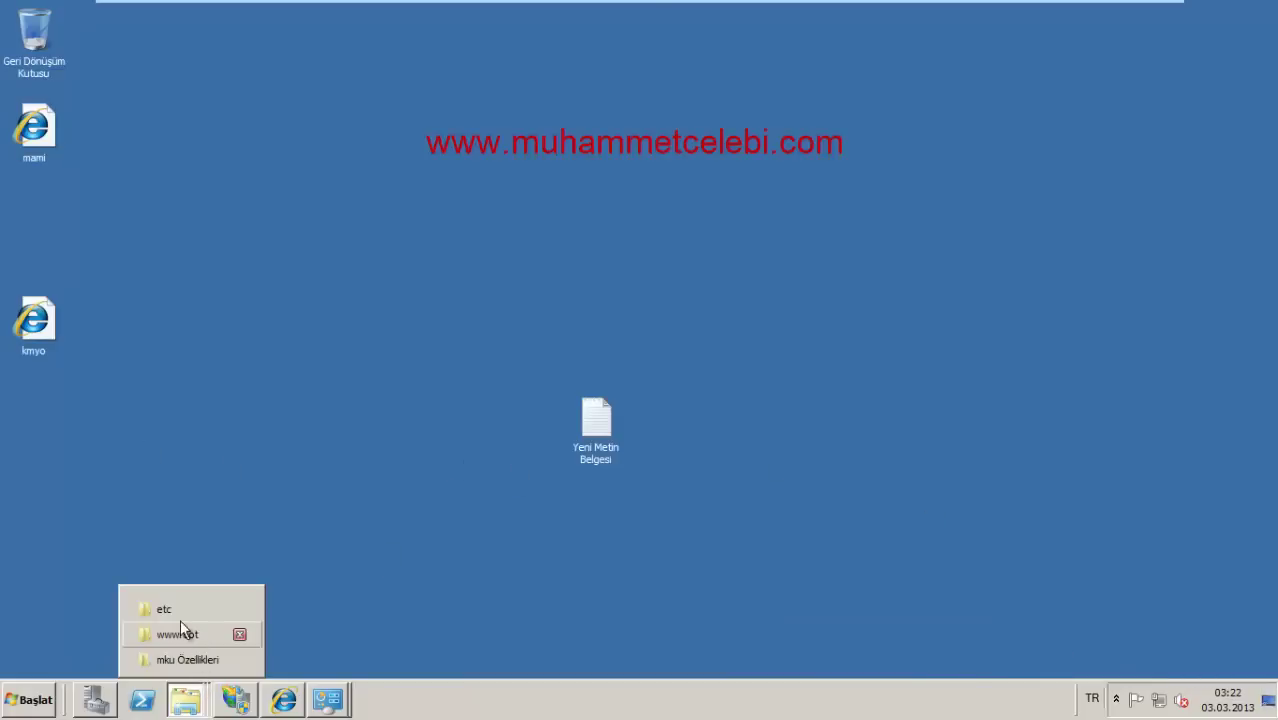
pyautogui.click(182, 624)
pyautogui.doubleClick(605, 80)
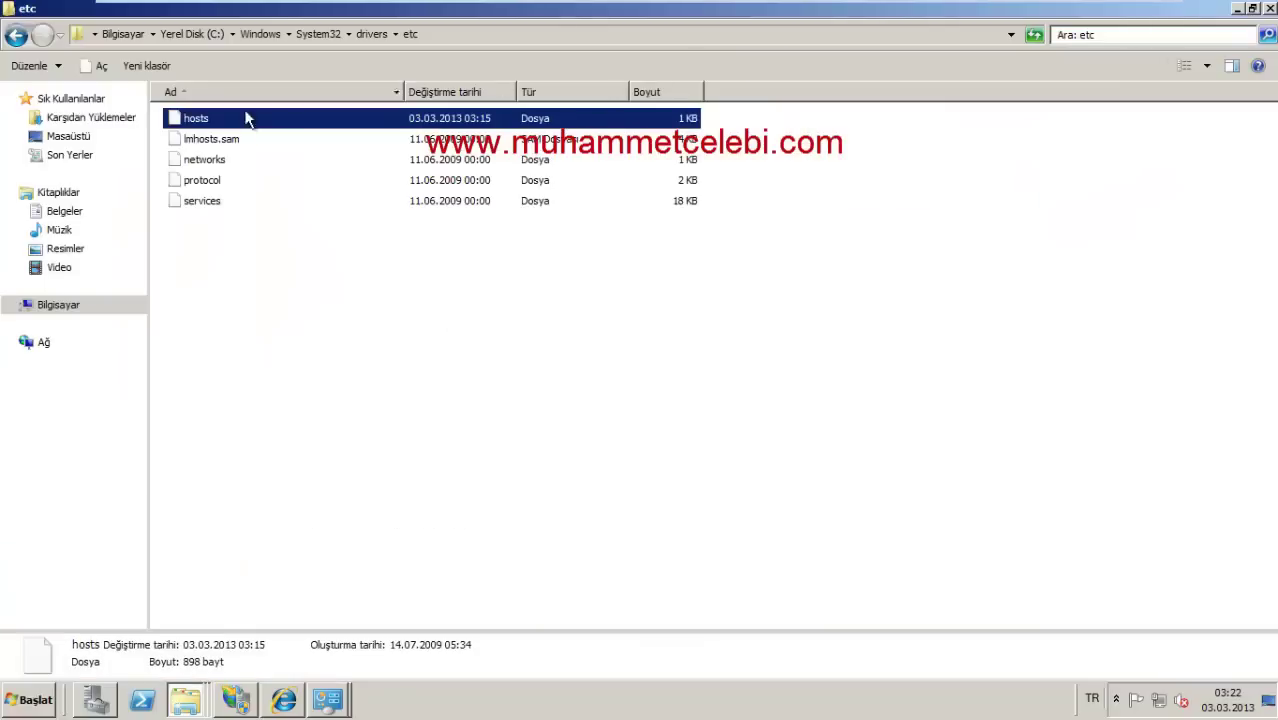
pyautogui.rightClick(197, 125)
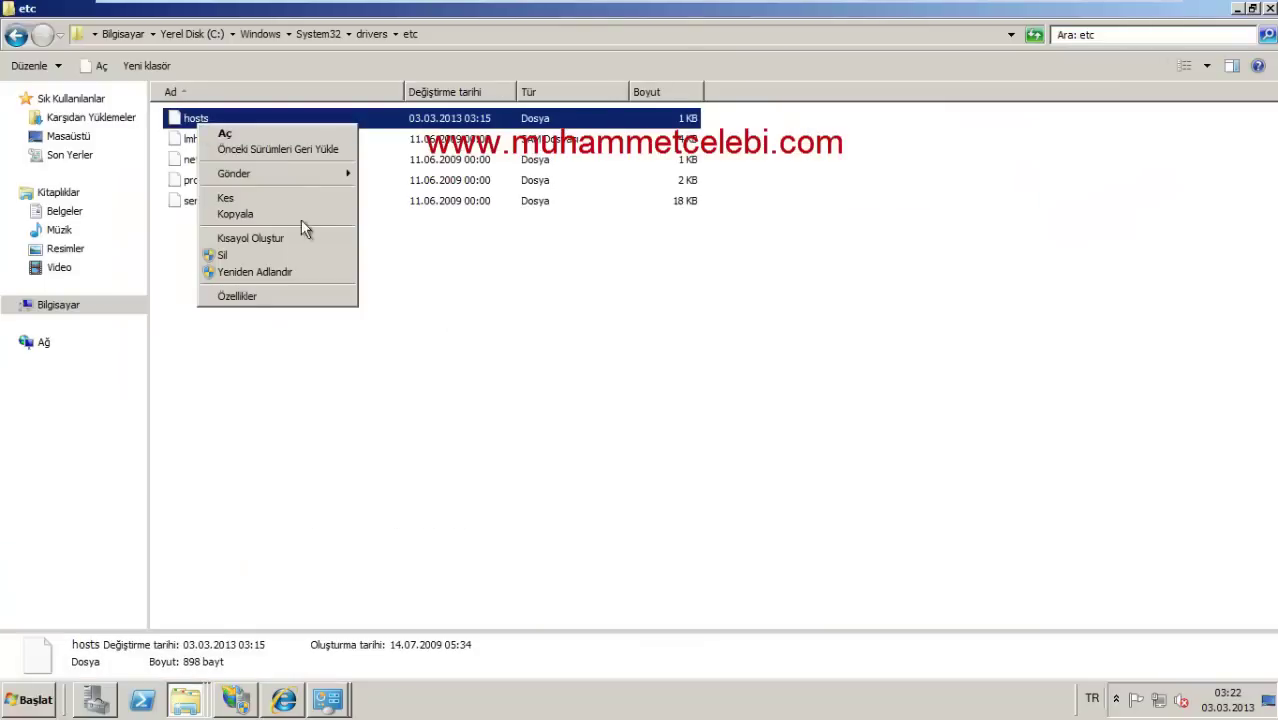
pyautogui.click(267, 133)
pyautogui.doubleClick(453, 262)
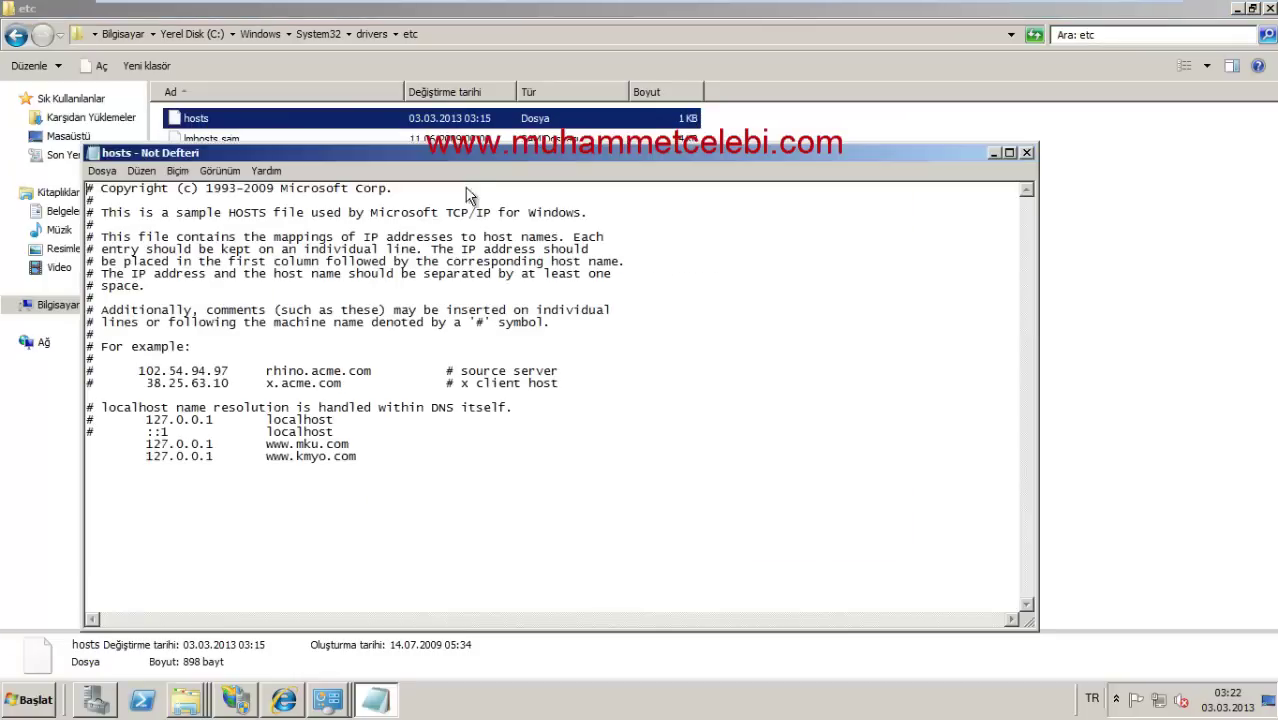
# Step: Add an aligned 127.0.0.1 mku.com line to the hosts file in Notepad
pyautogui.doubleClick(300, 152)
pyautogui.moveTo(47, 311); pyautogui.dragTo(180, 299)
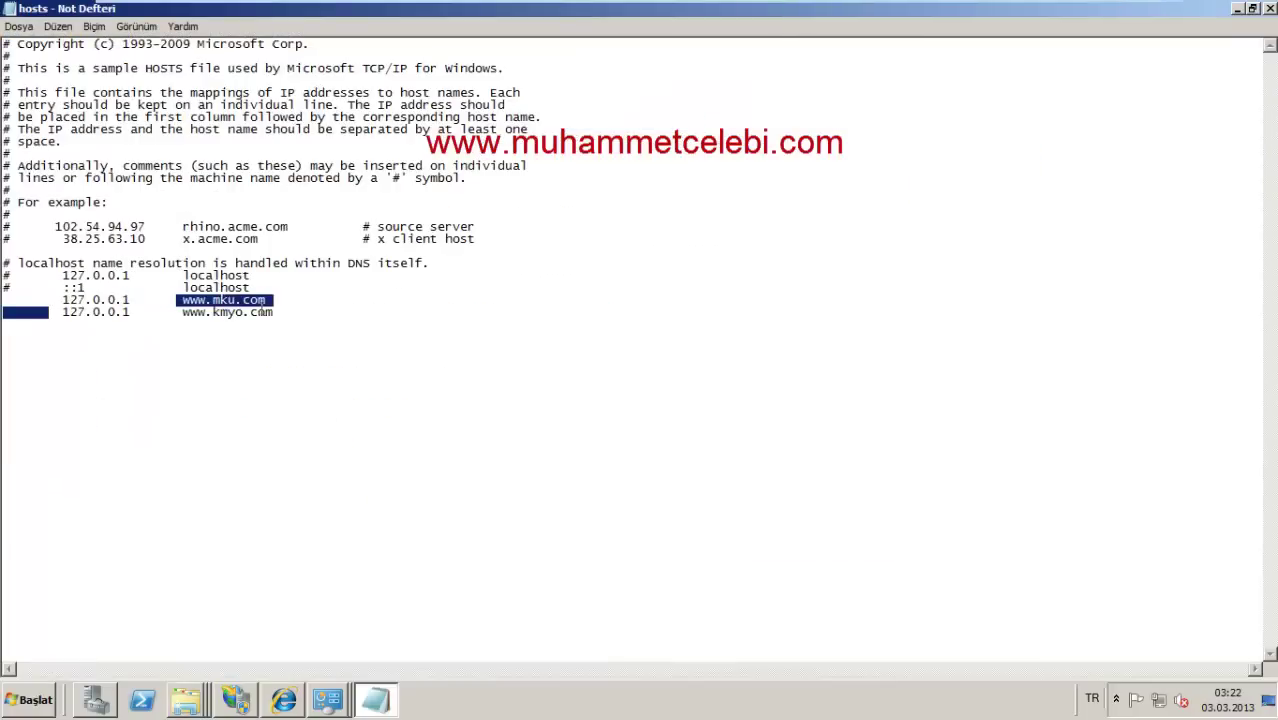
pyautogui.click(288, 312)
pyautogui.moveTo(265, 299); pyautogui.dragTo(182, 299)
pyautogui.click(200, 300)
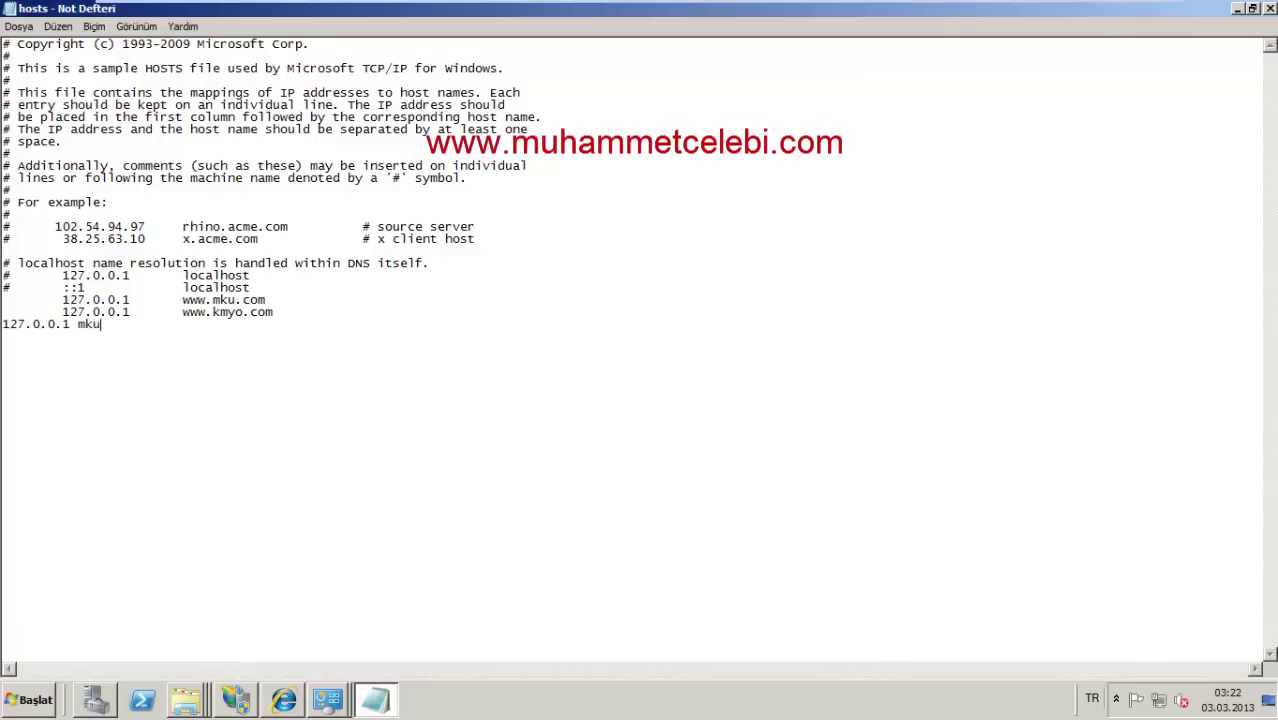
pyautogui.click(5, 325)
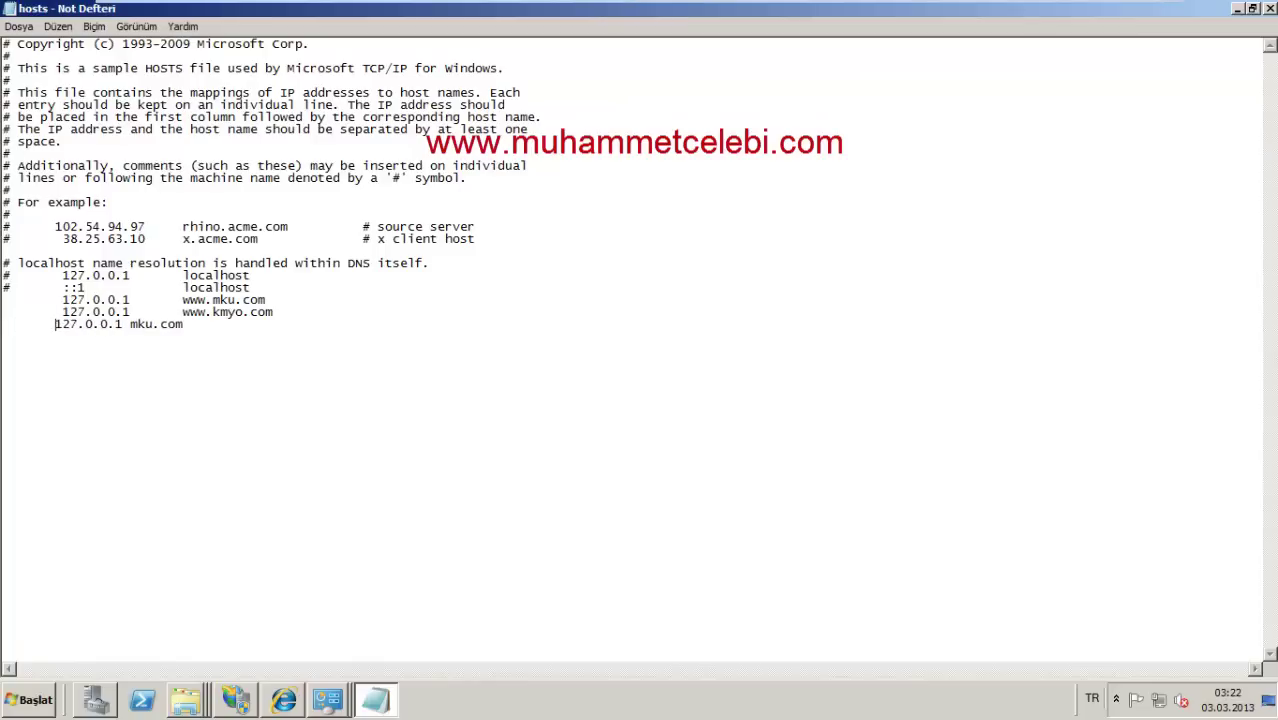
pyautogui.click(139, 325)
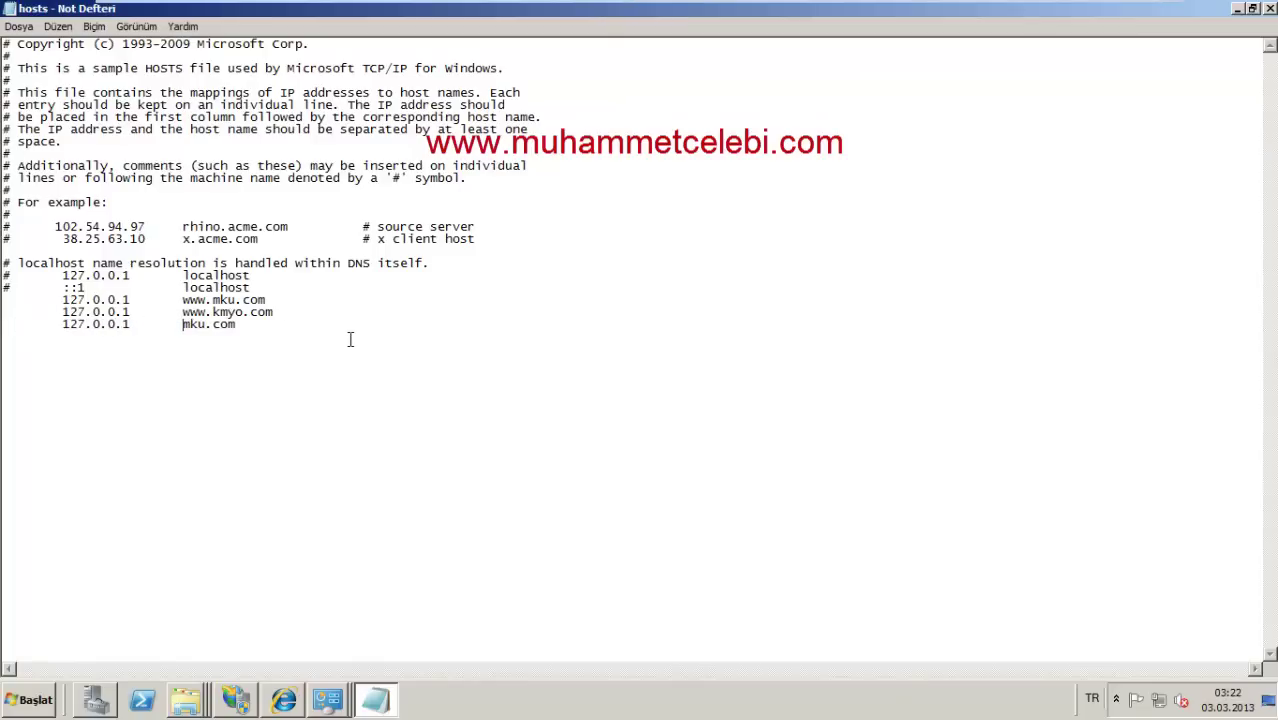
# Step: Cancel the Save As prompt and close Notepad without saving the changes
pyautogui.hotkey('ctrl', 's')
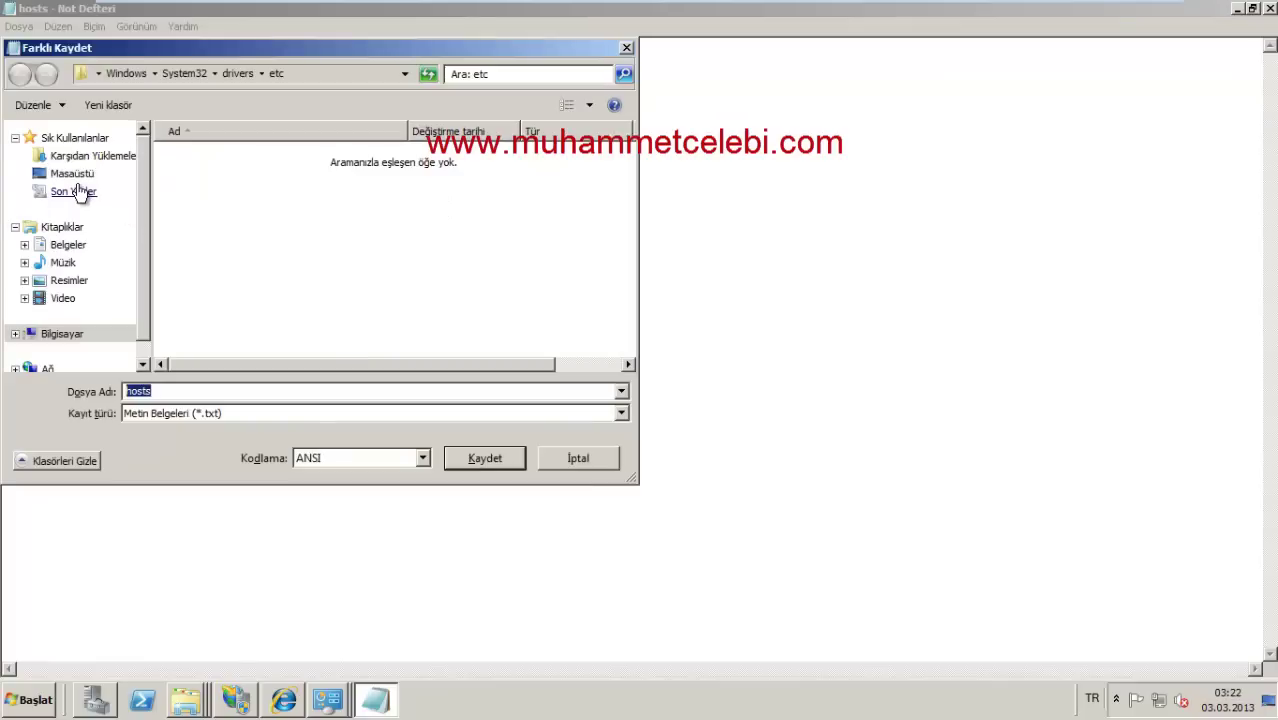
pyautogui.click(575, 452)
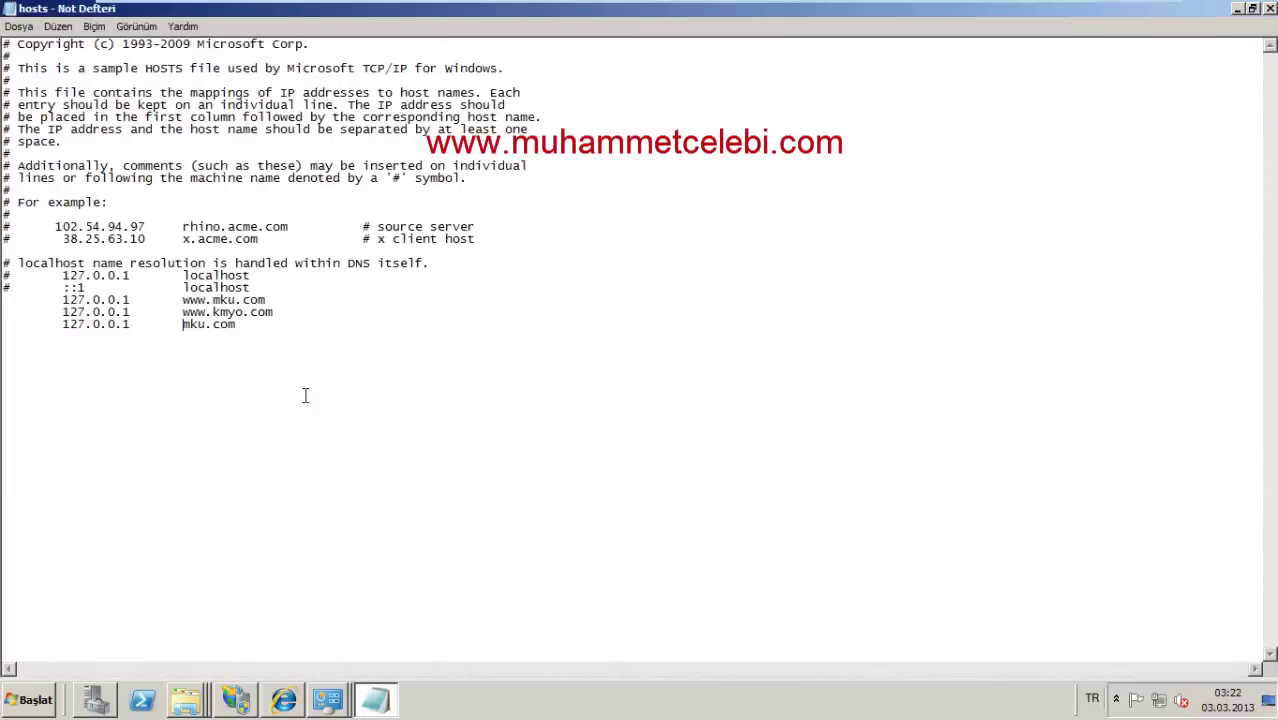
pyautogui.moveTo(217, 335); pyautogui.dragTo(62, 330)
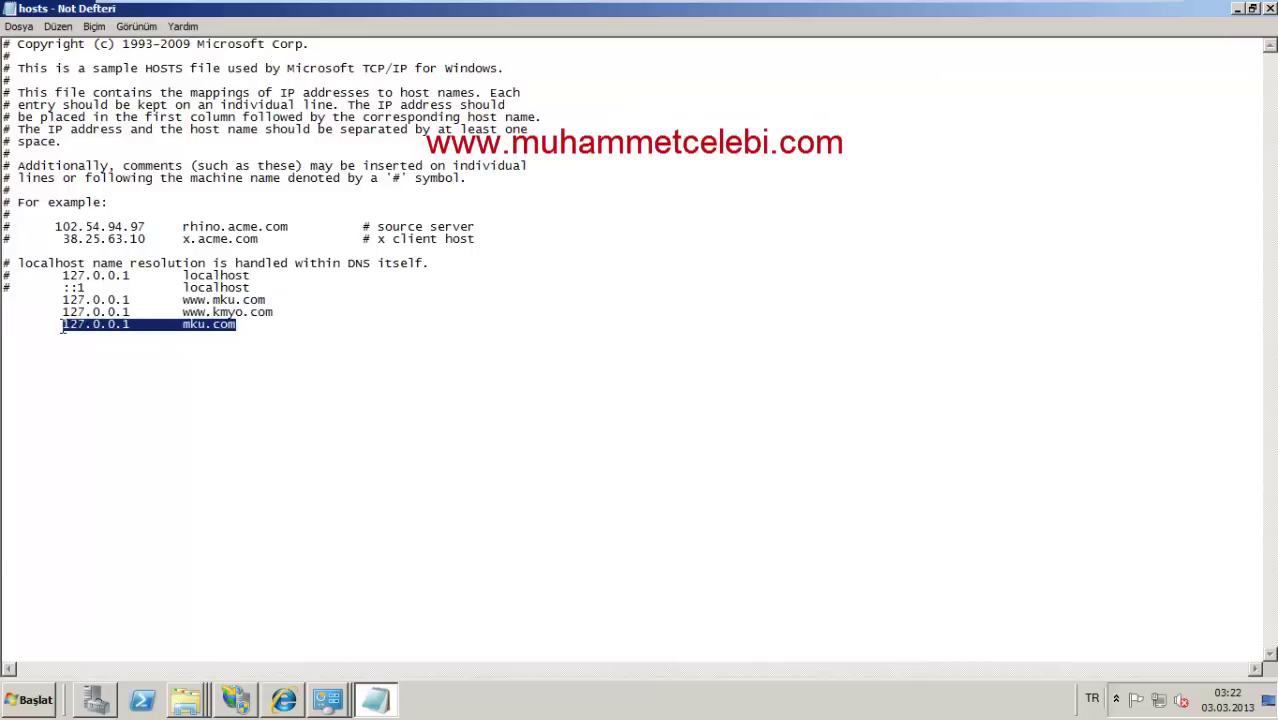
pyautogui.click(1268, 8)
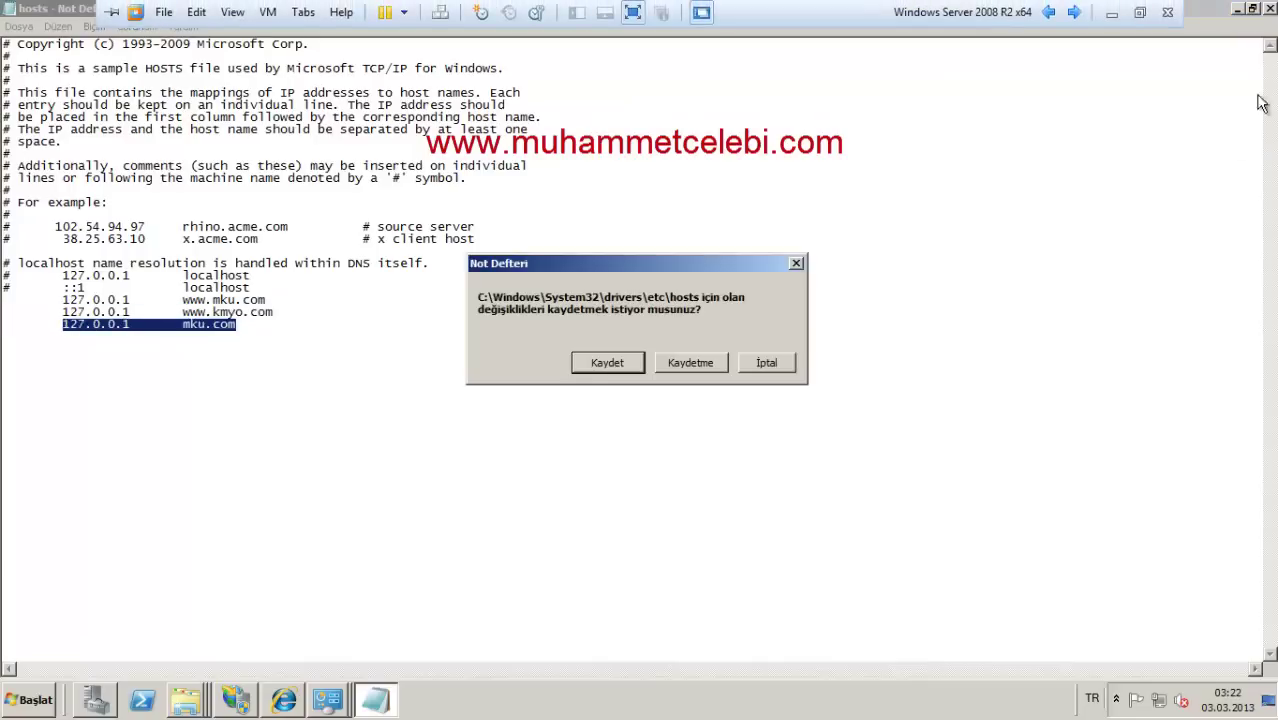
pyautogui.click(715, 371)
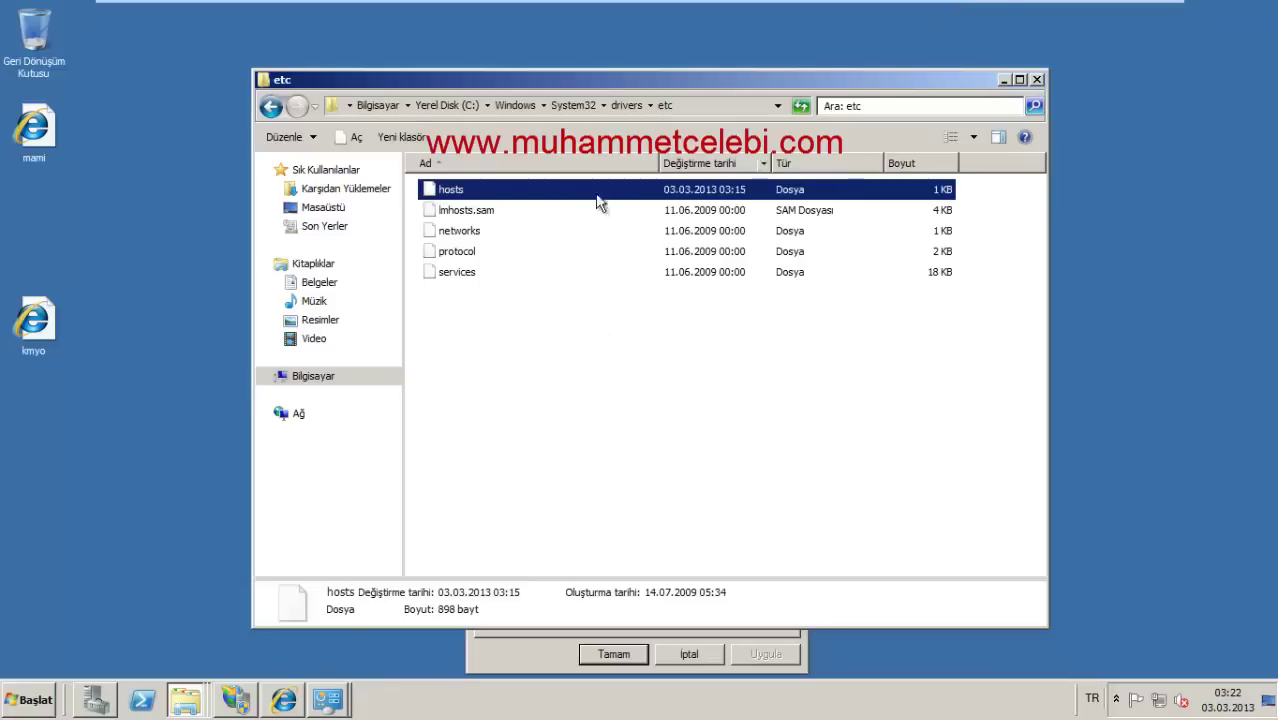
# Step: Move the hosts file from etc to the desktop and open it in Notepad
pyautogui.moveTo(598, 203); pyautogui.dragTo(170, 323)
pyautogui.click(603, 423)
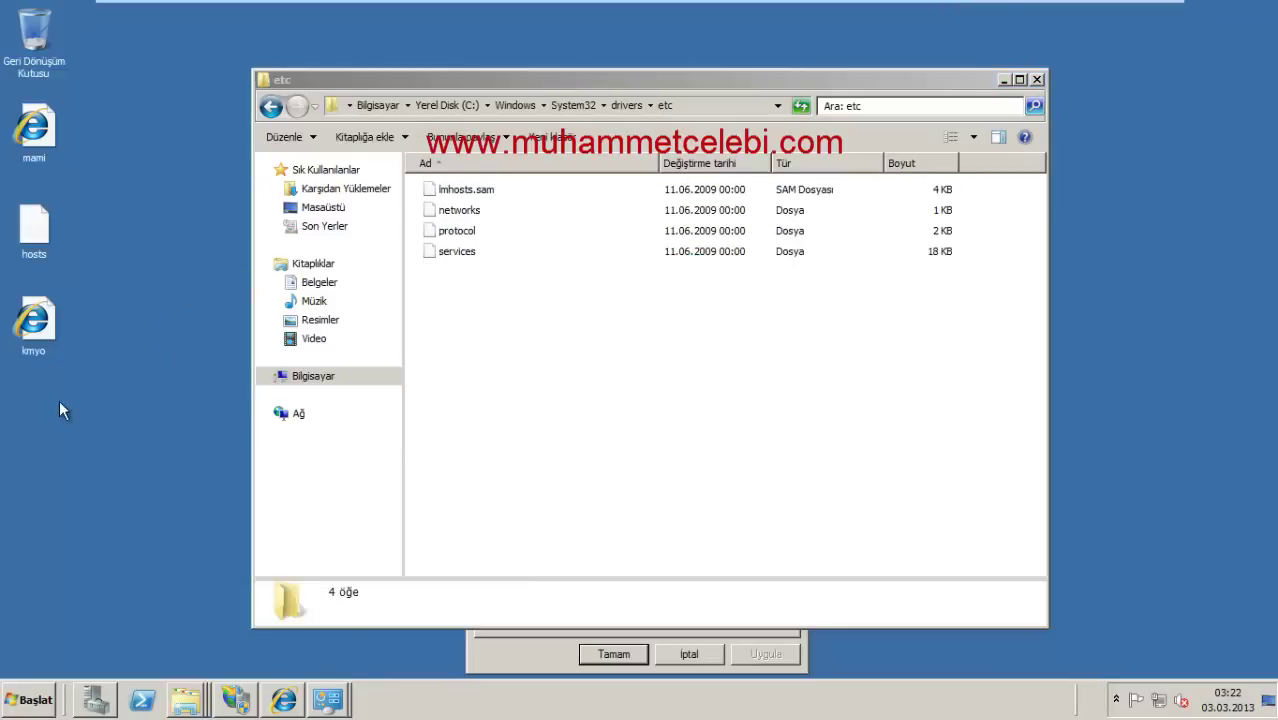
pyautogui.doubleClick(34, 228)
pyautogui.doubleClick(497, 278)
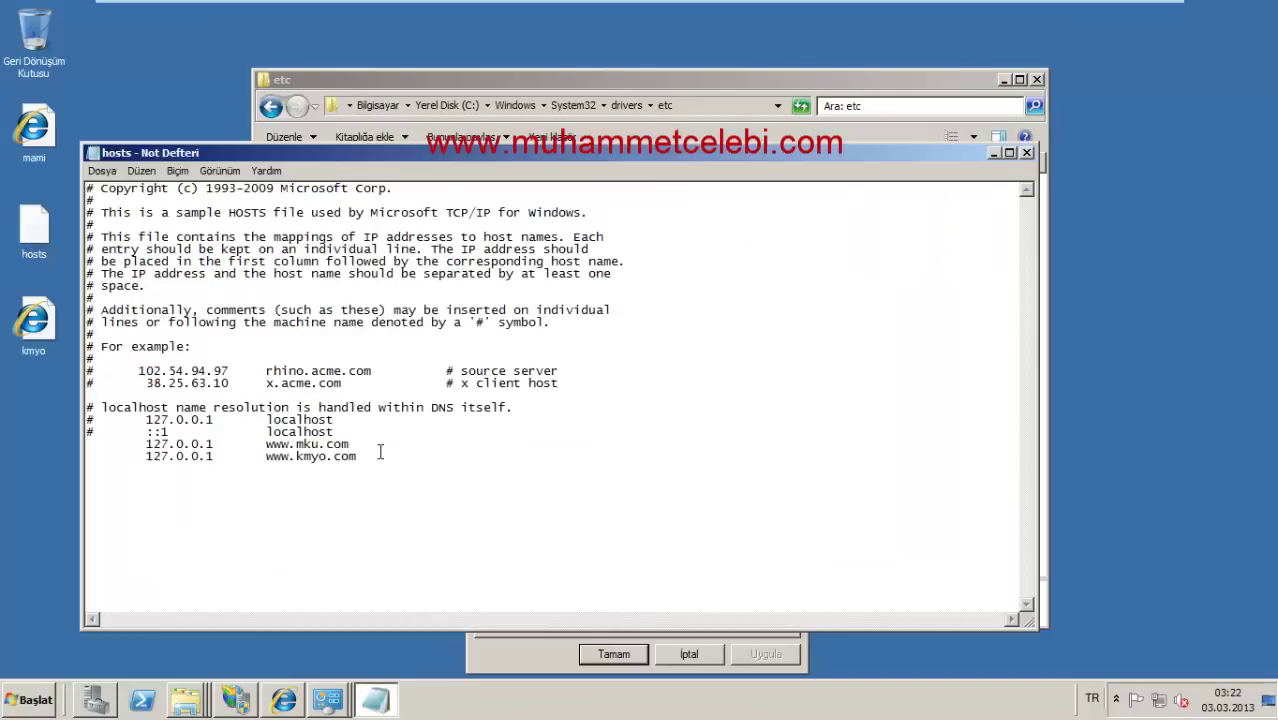
# Step: Add '127.0.0.1 mku.com' to hosts, save it, and move it back into etc
pyautogui.write('127.0.0.1           mku.com')
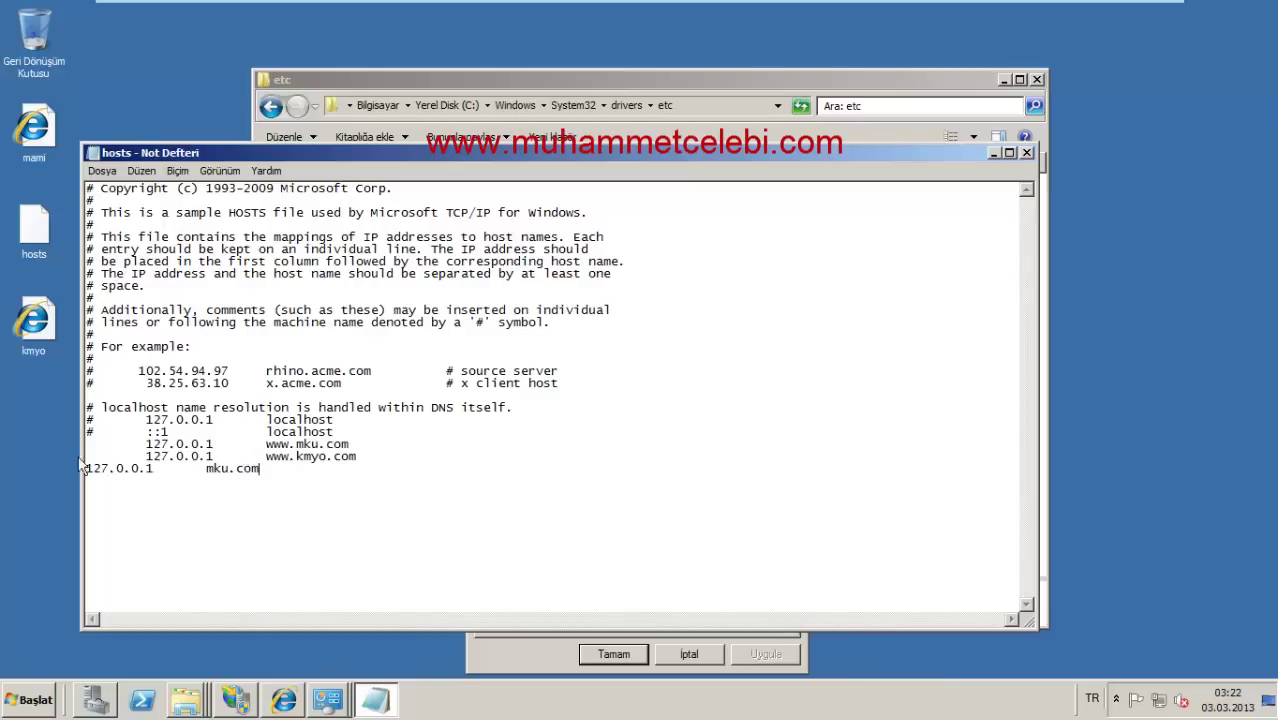
pyautogui.click(88, 468)
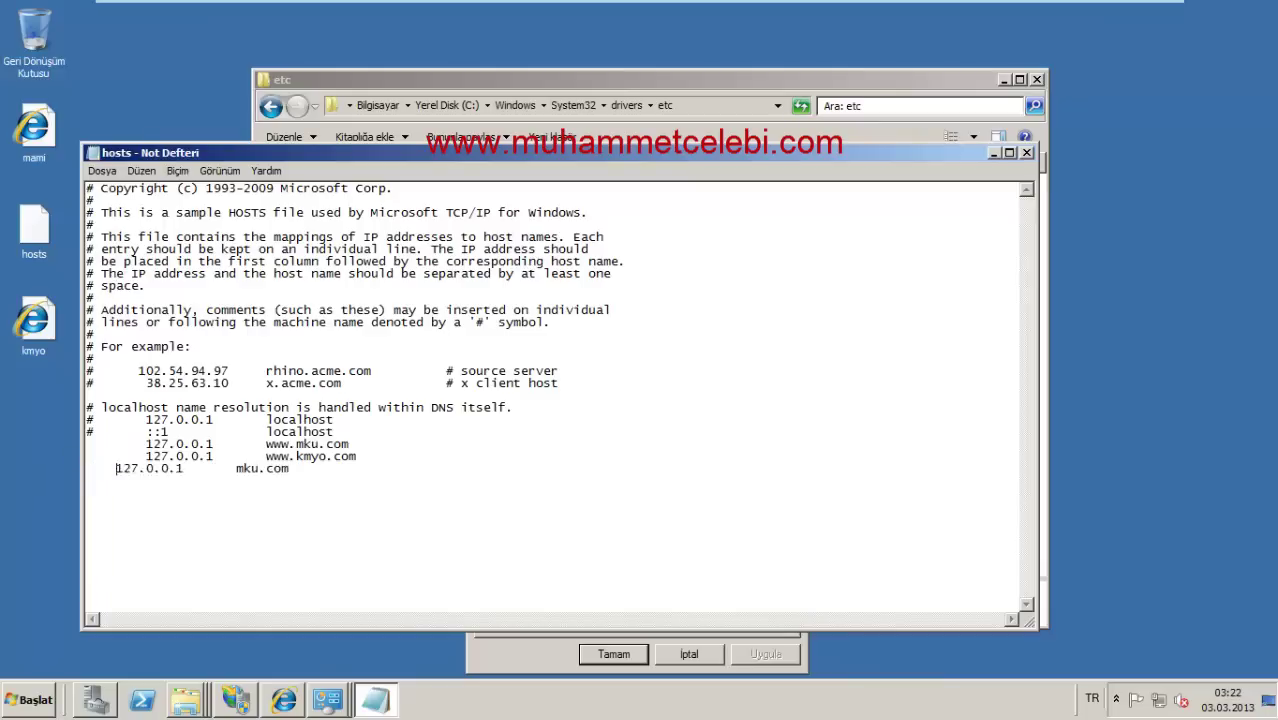
pyautogui.press('BackSpace')
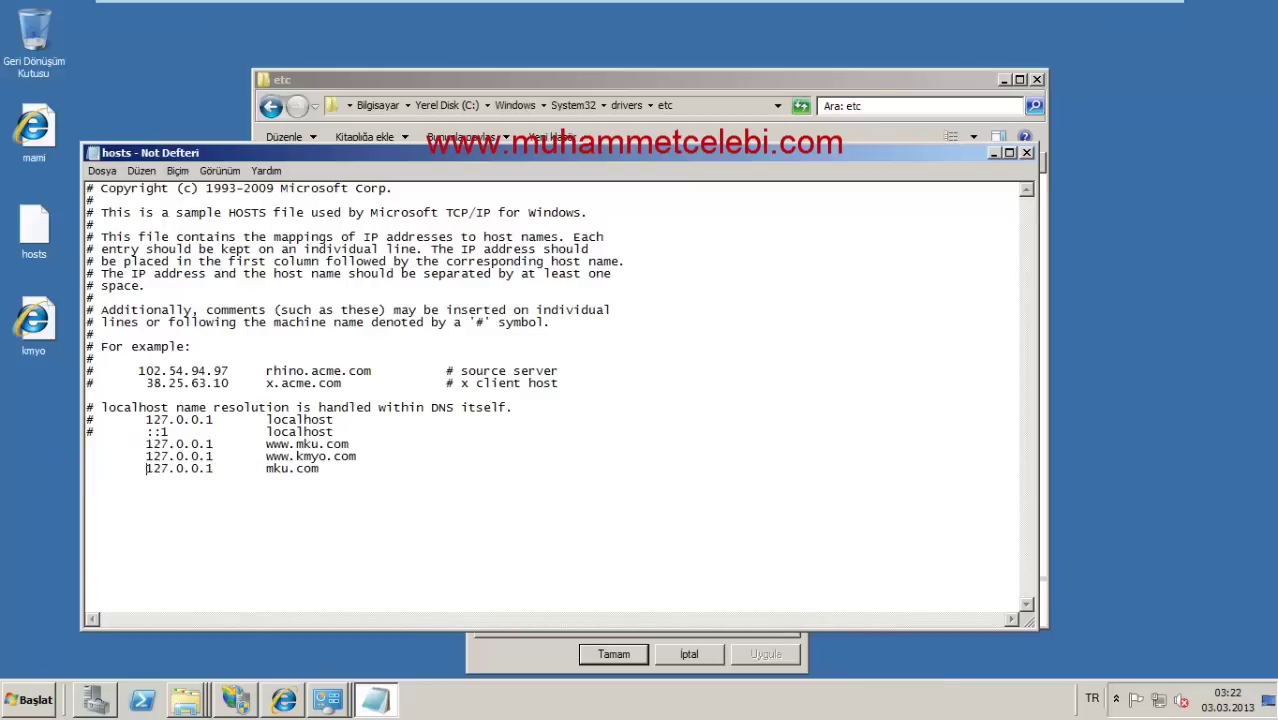
pyautogui.click(1027, 153)
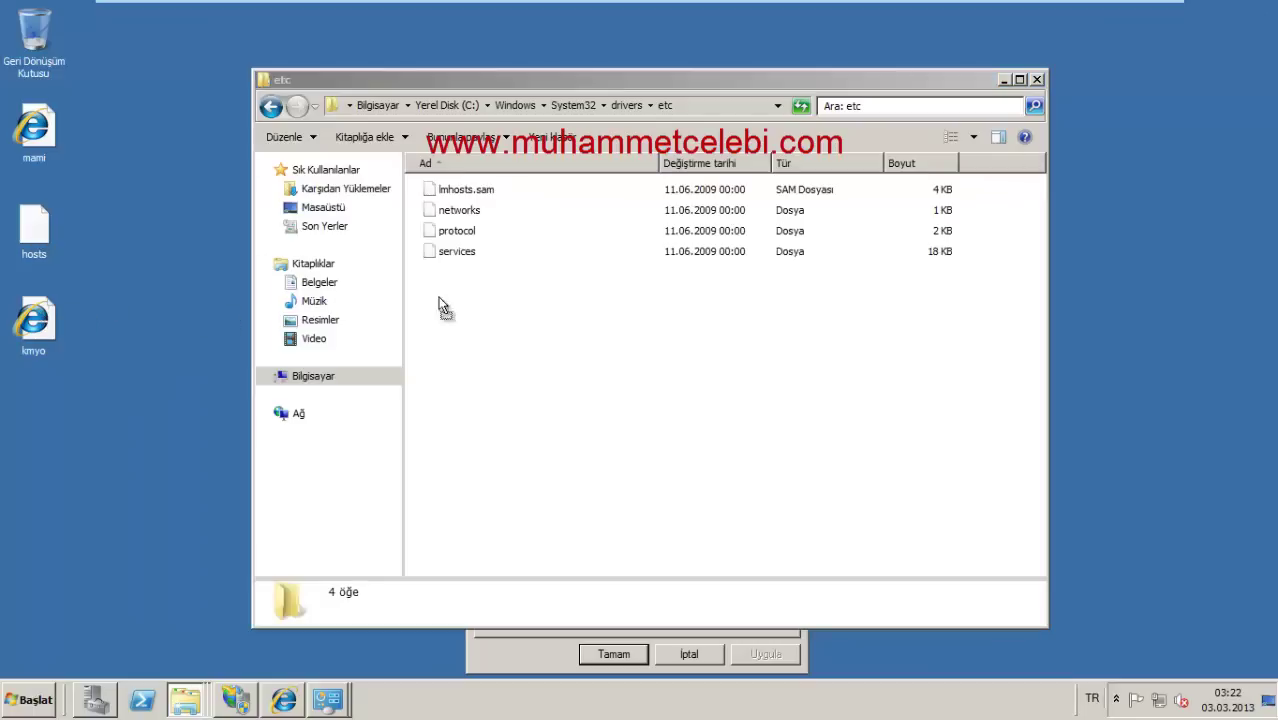
pyautogui.moveTo(443, 306); pyautogui.dragTo(444, 307)
pyautogui.click(614, 422)
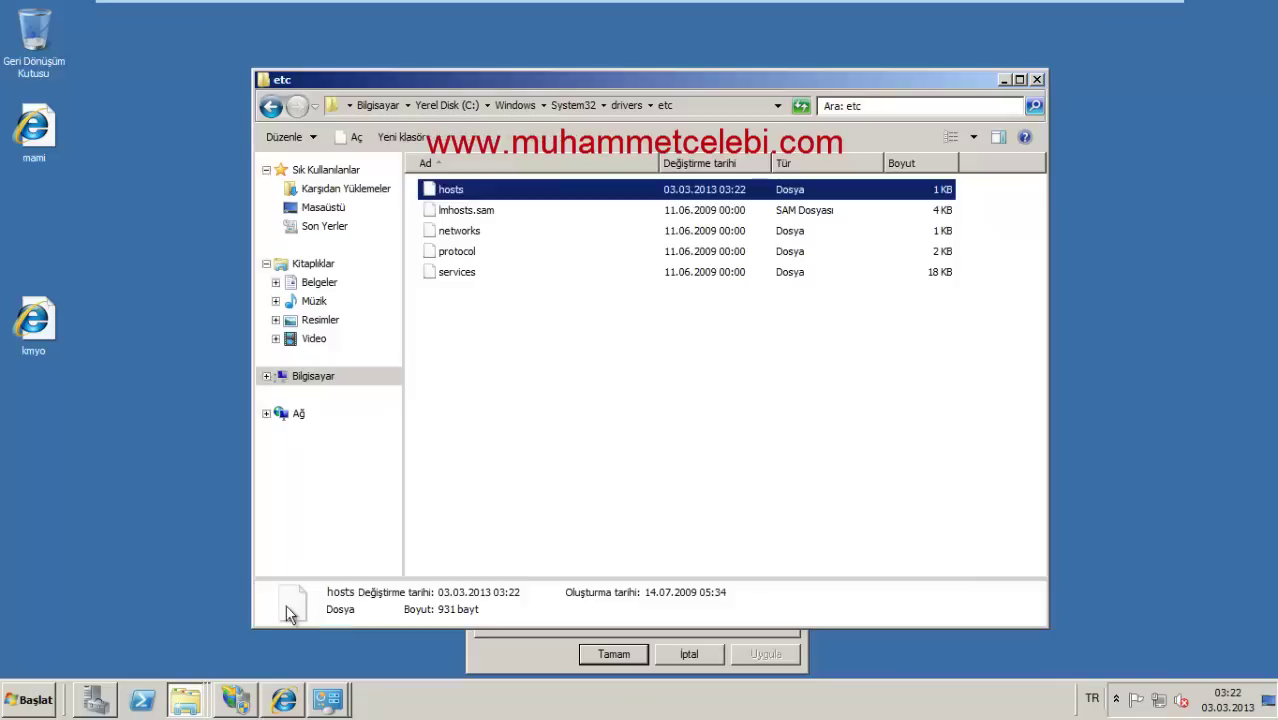
pyautogui.click(283, 700)
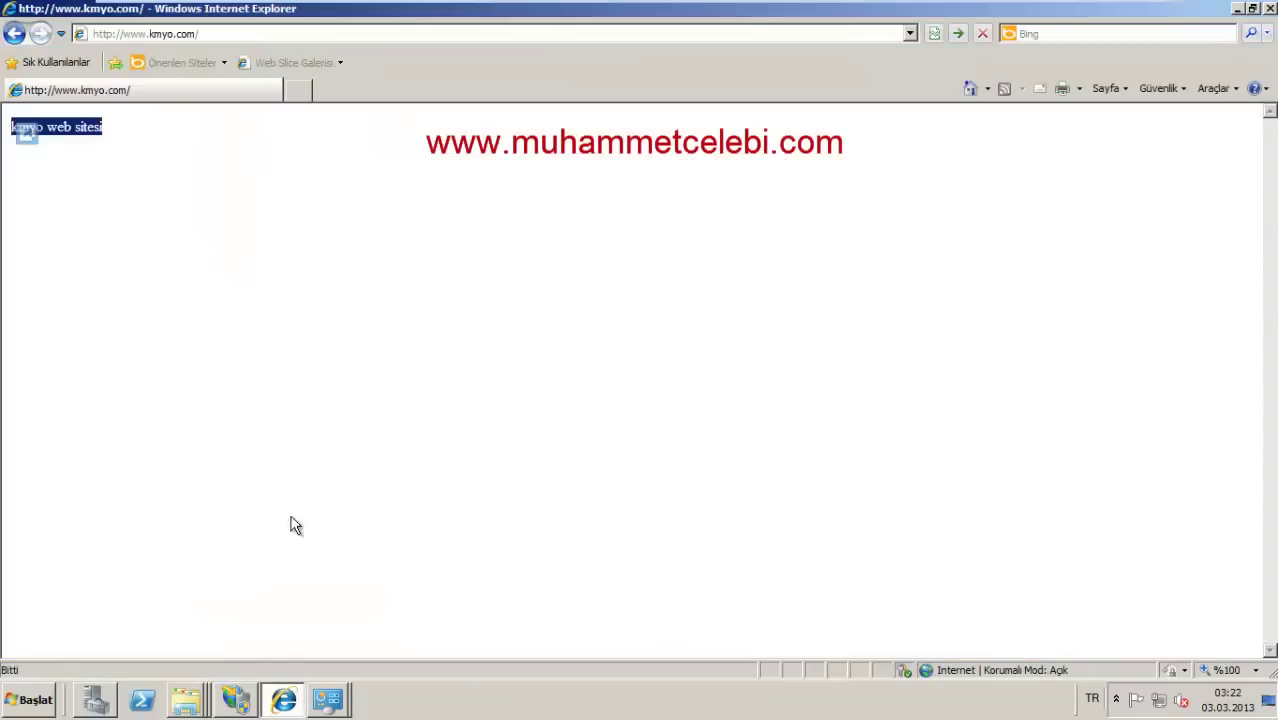
pyautogui.click(95, 700)
pyautogui.rightClick(276, 266)
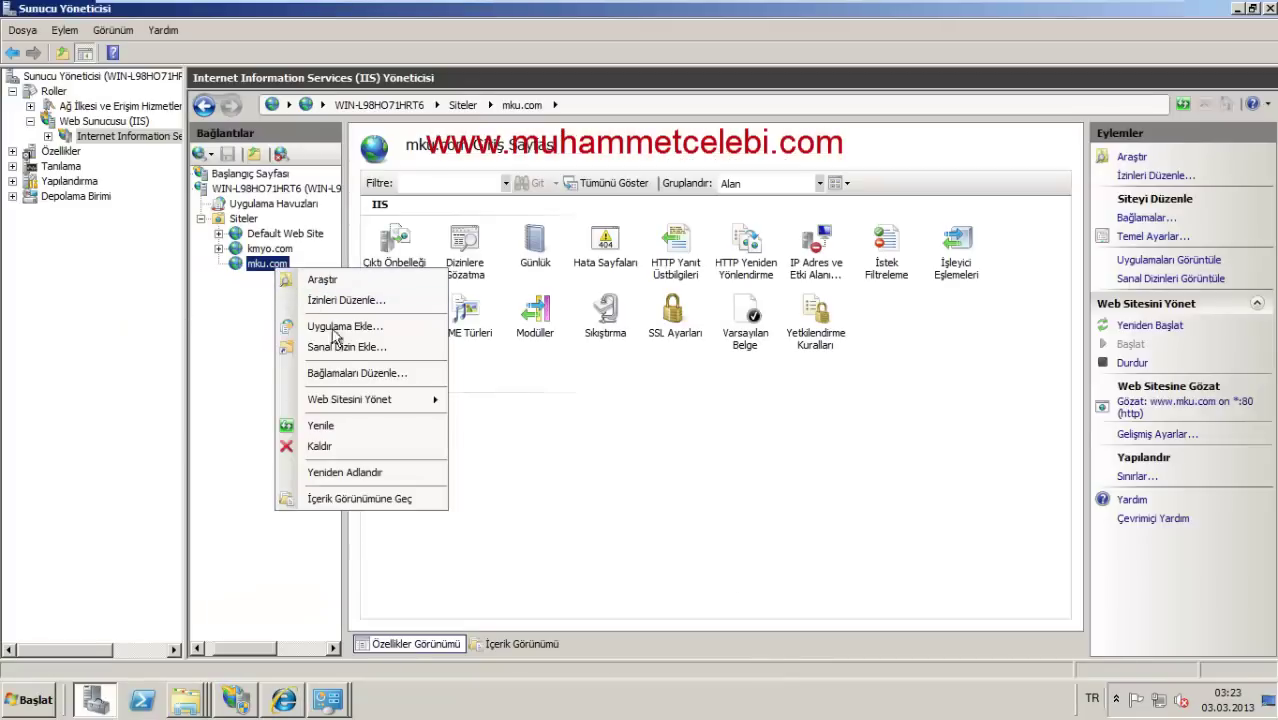
pyautogui.click(341, 426)
pyautogui.click(283, 700)
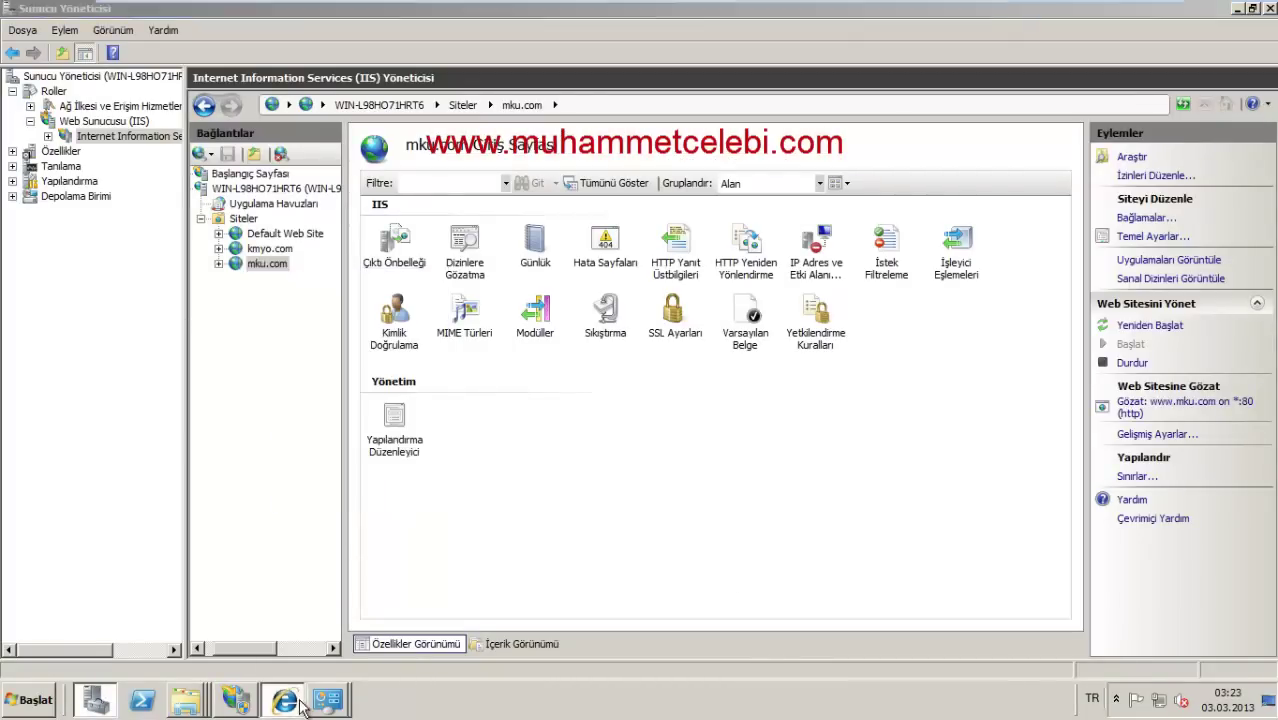
pyautogui.click(216, 34)
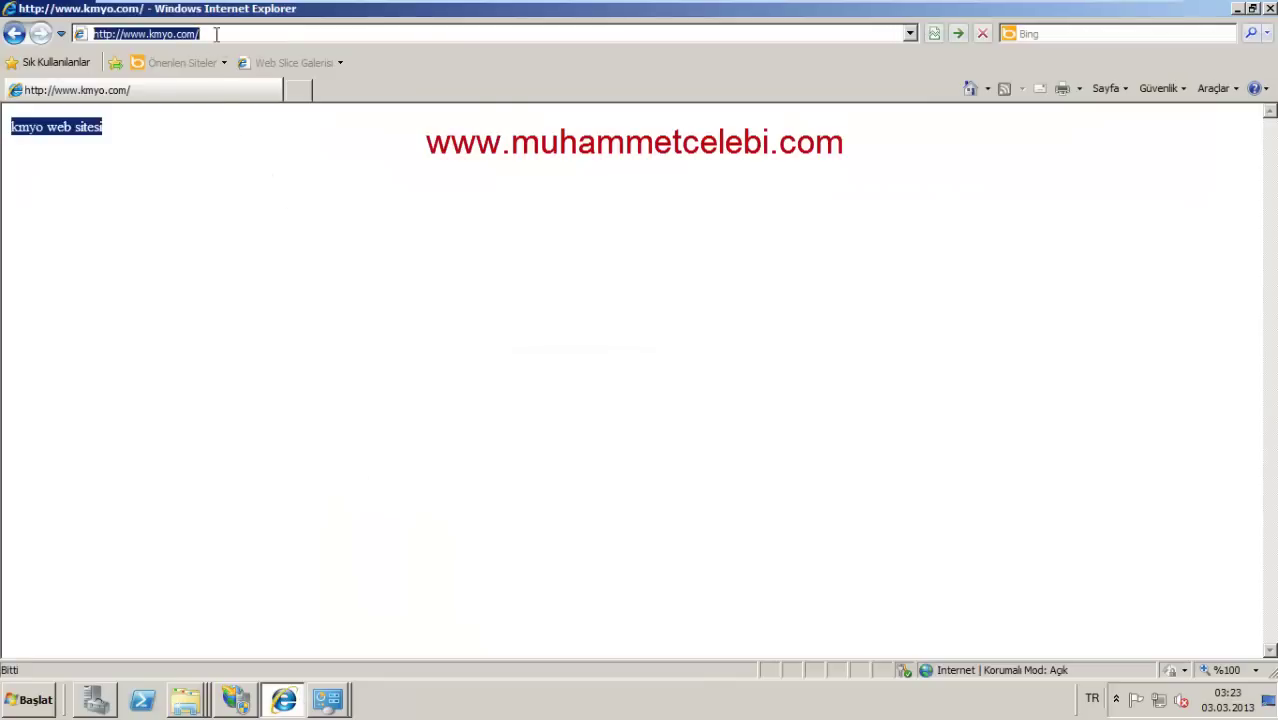
pyautogui.write('mku')
pyautogui.press('Down')
pyautogui.press('Return')
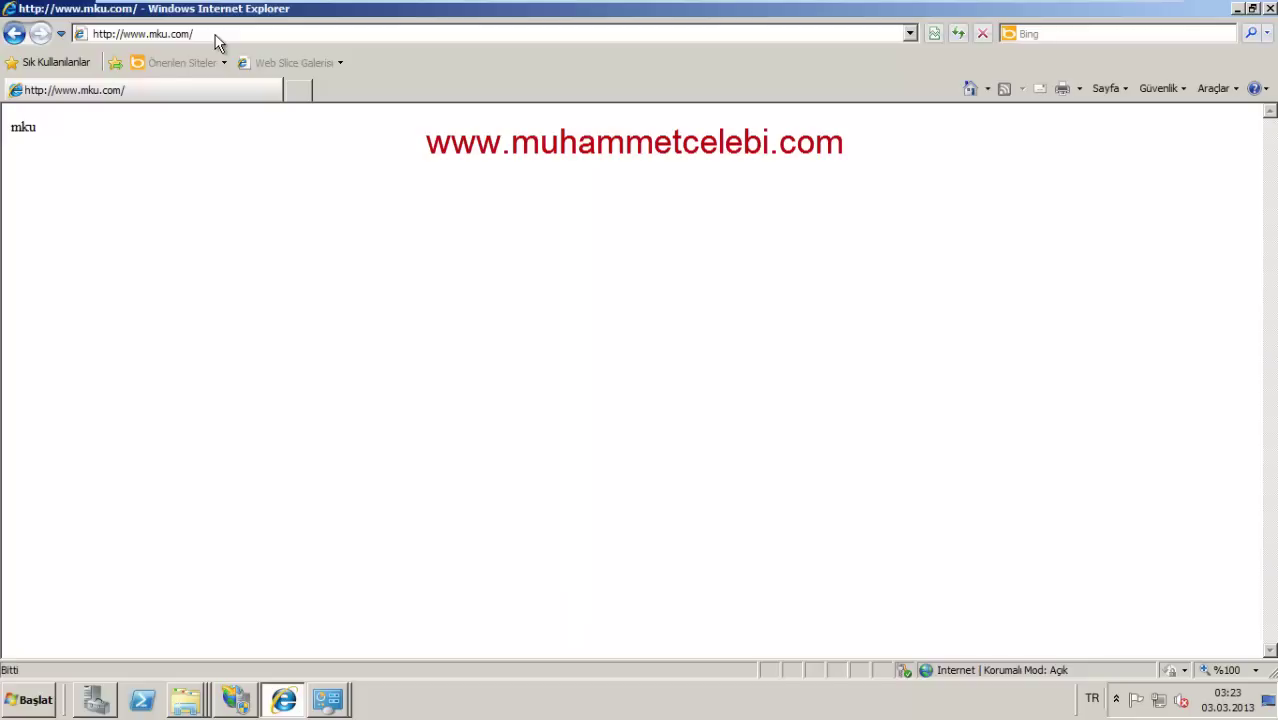
# Step: Load mku.com, which reaches the external MKU website, then show the desktop
pyautogui.click(216, 34)
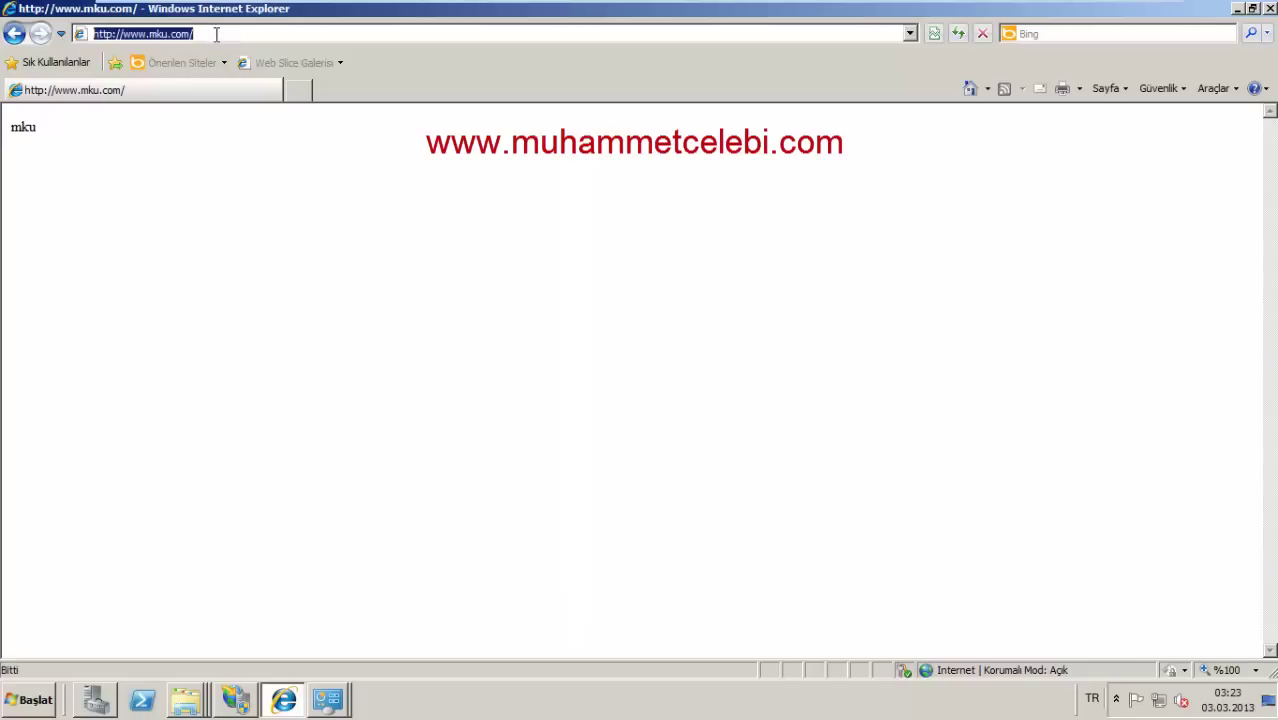
pyautogui.write('mk')
pyautogui.press('Down')
pyautogui.press('Down')
pyautogui.press('Return')
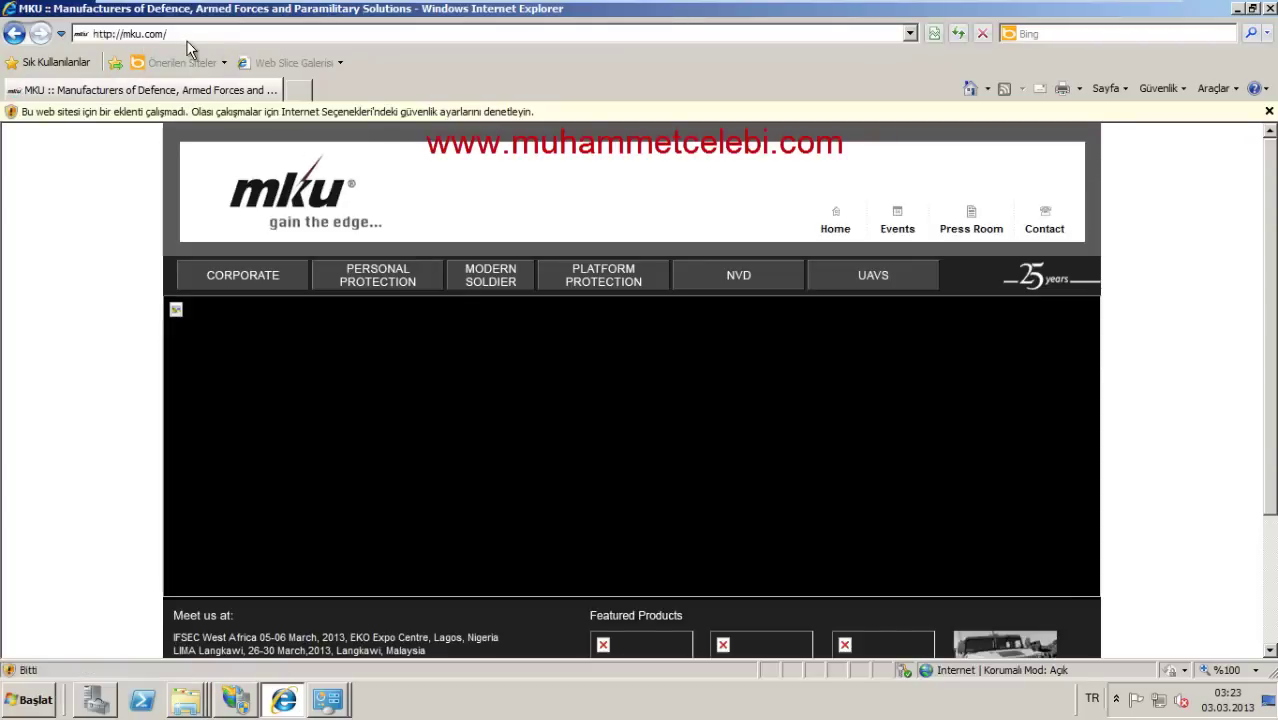
pyautogui.click(185, 36)
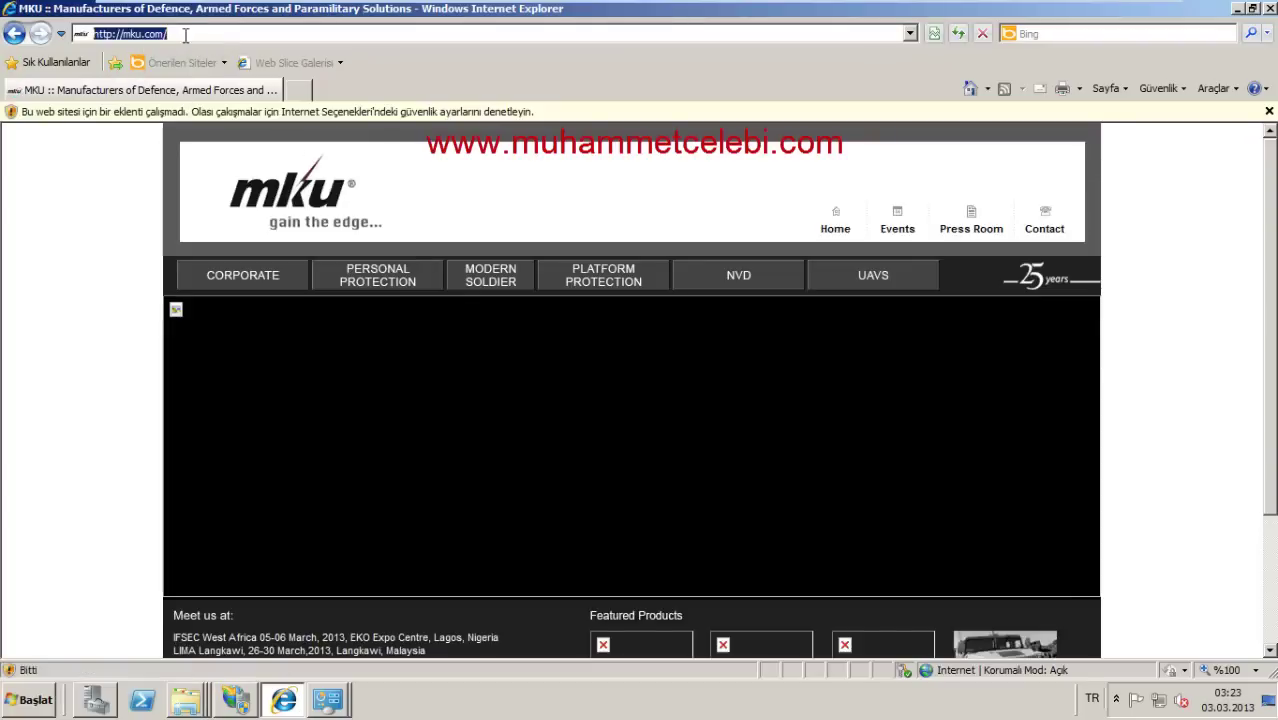
pyautogui.hotkey('alt', 'Tab')
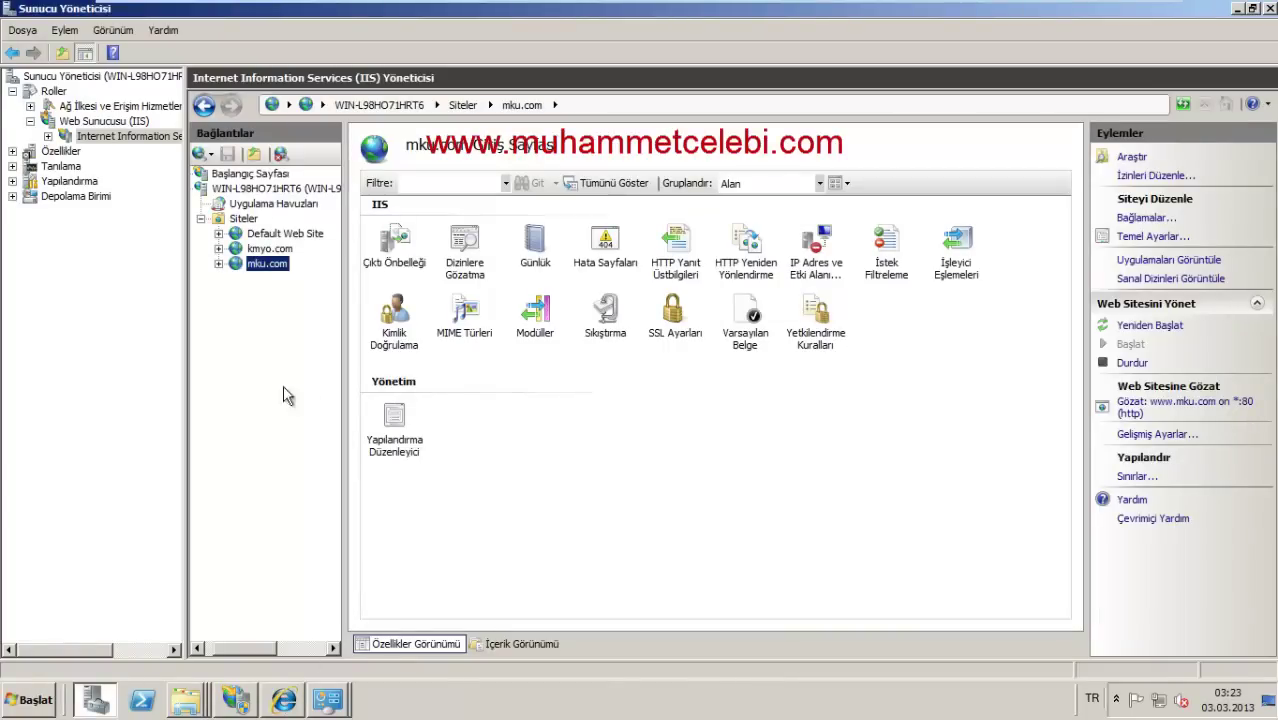
pyautogui.click(1269, 700)
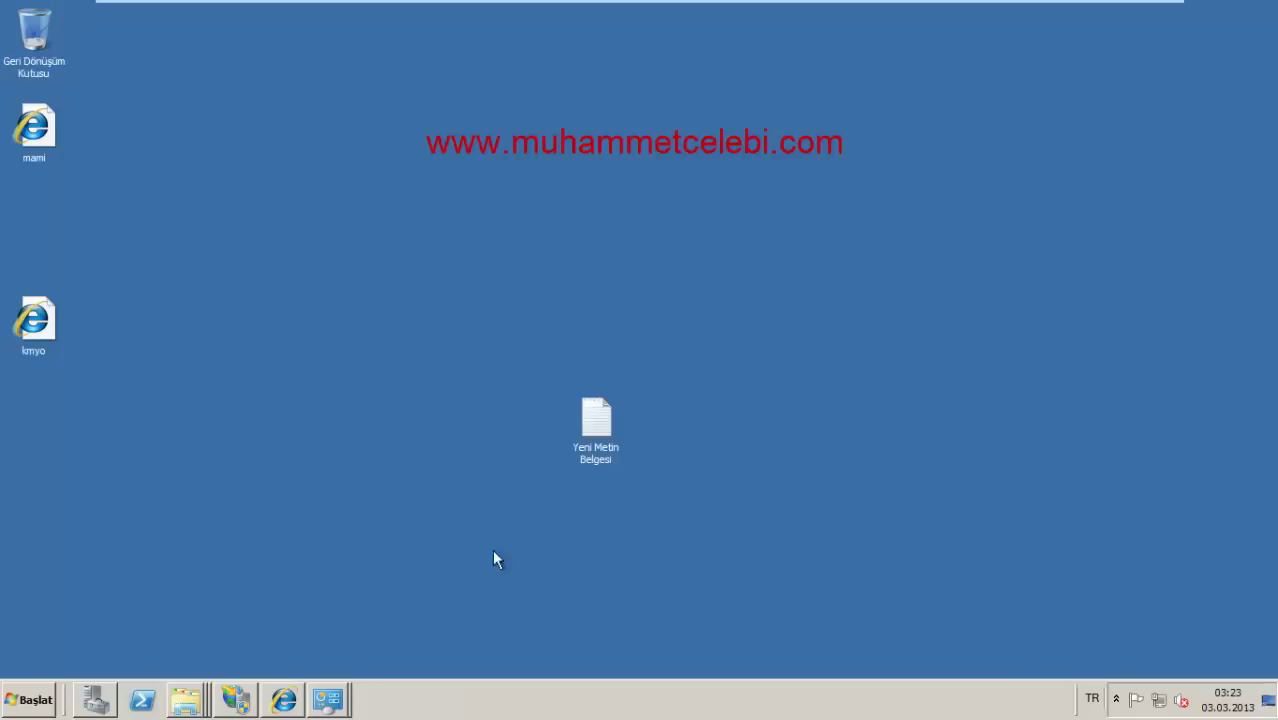
# Step: Move hosts from the etc folder onto the desktop and open it with Notepad
pyautogui.rightClick(182, 700)
pyautogui.click(165, 606)
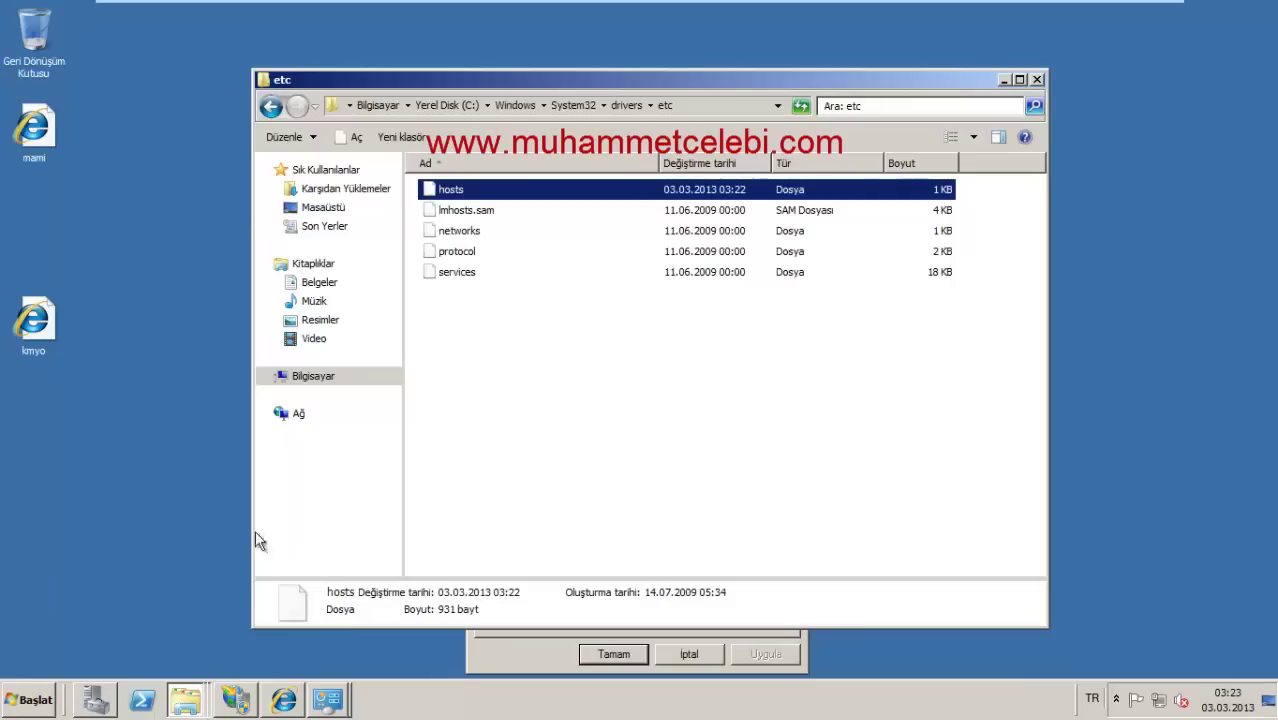
pyautogui.moveTo(462, 192); pyautogui.dragTo(134, 230)
pyautogui.click(591, 418)
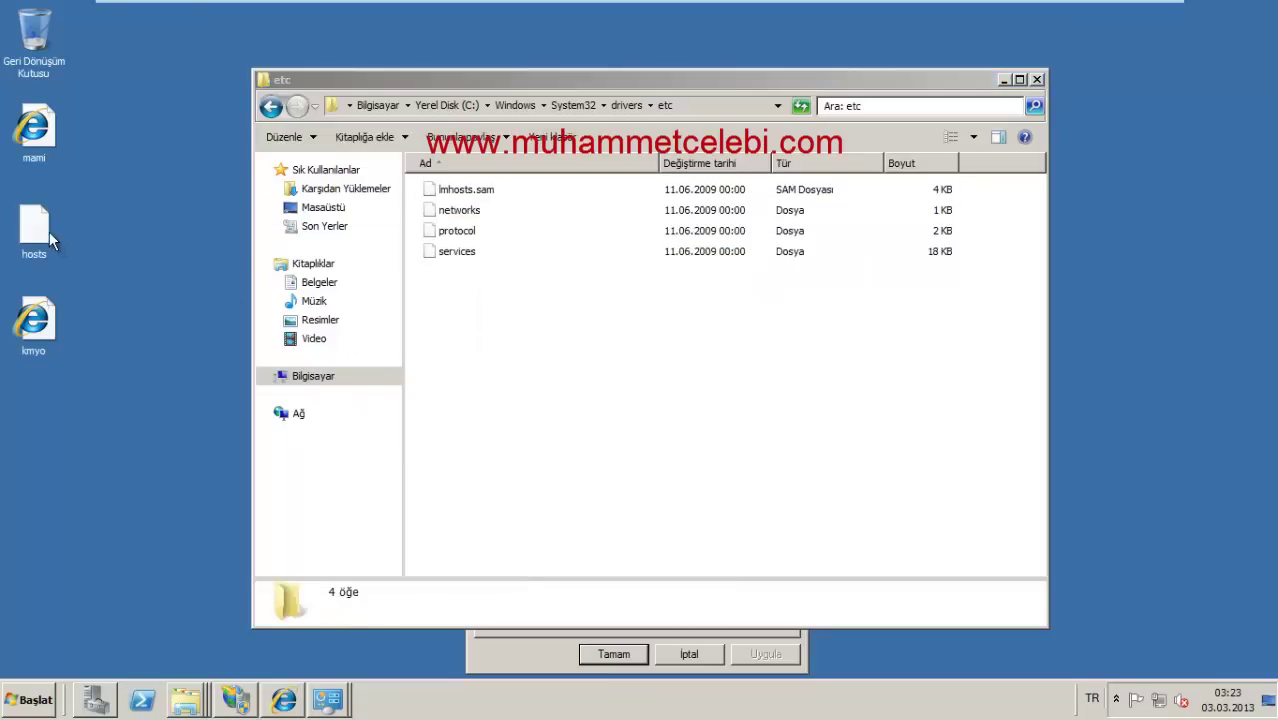
pyautogui.rightClick(49, 232)
pyautogui.click(73, 241)
pyautogui.doubleClick(462, 272)
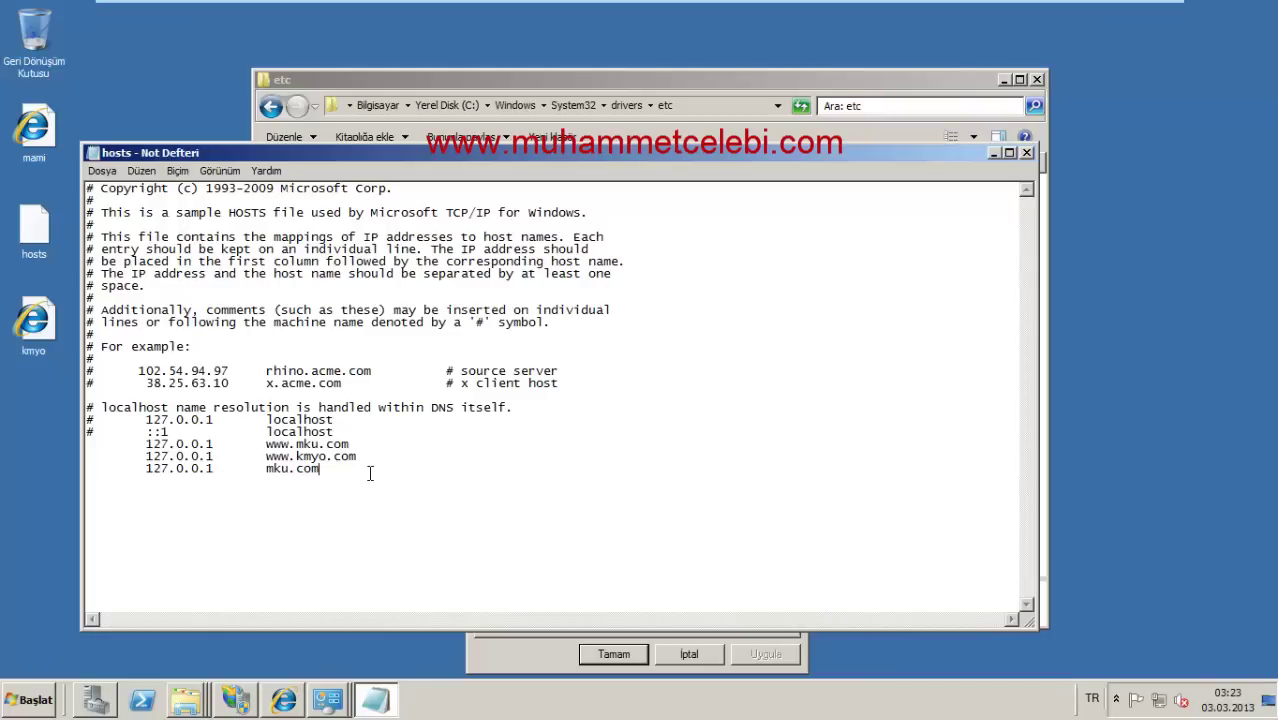
# Step: Paste the 127.0.0.1 mku.com line, save, move hosts back to etc, and reload mku.com
pyautogui.write('127.0.0.1\tmku.com')
pyautogui.click(1026, 154)
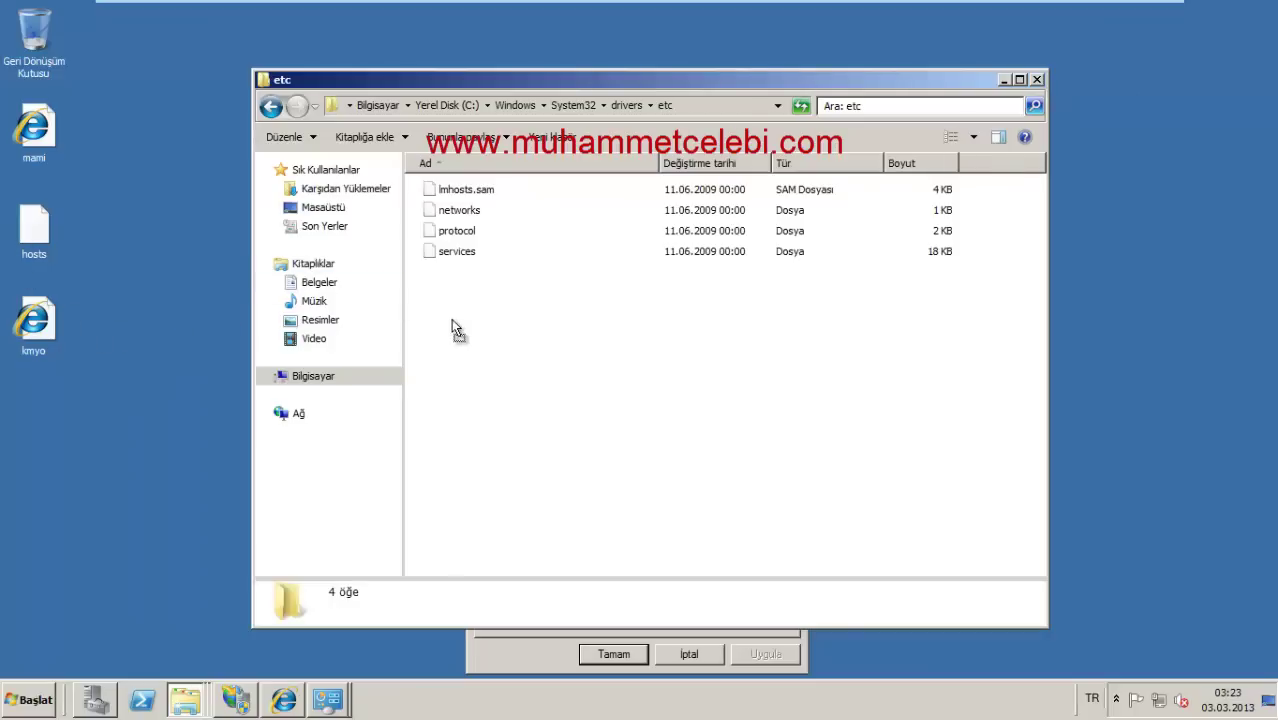
pyautogui.moveTo(451, 319); pyautogui.dragTo(496, 340)
pyautogui.click(651, 423)
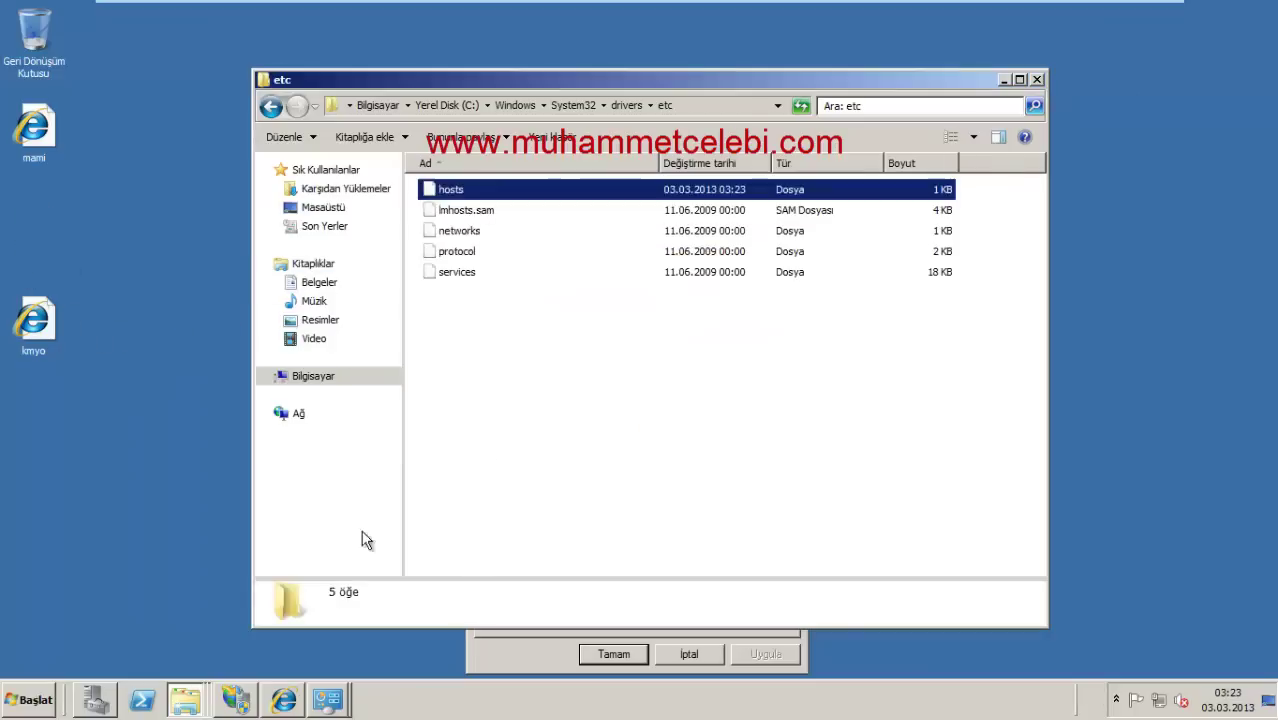
pyautogui.click(286, 702)
pyautogui.press('F5')
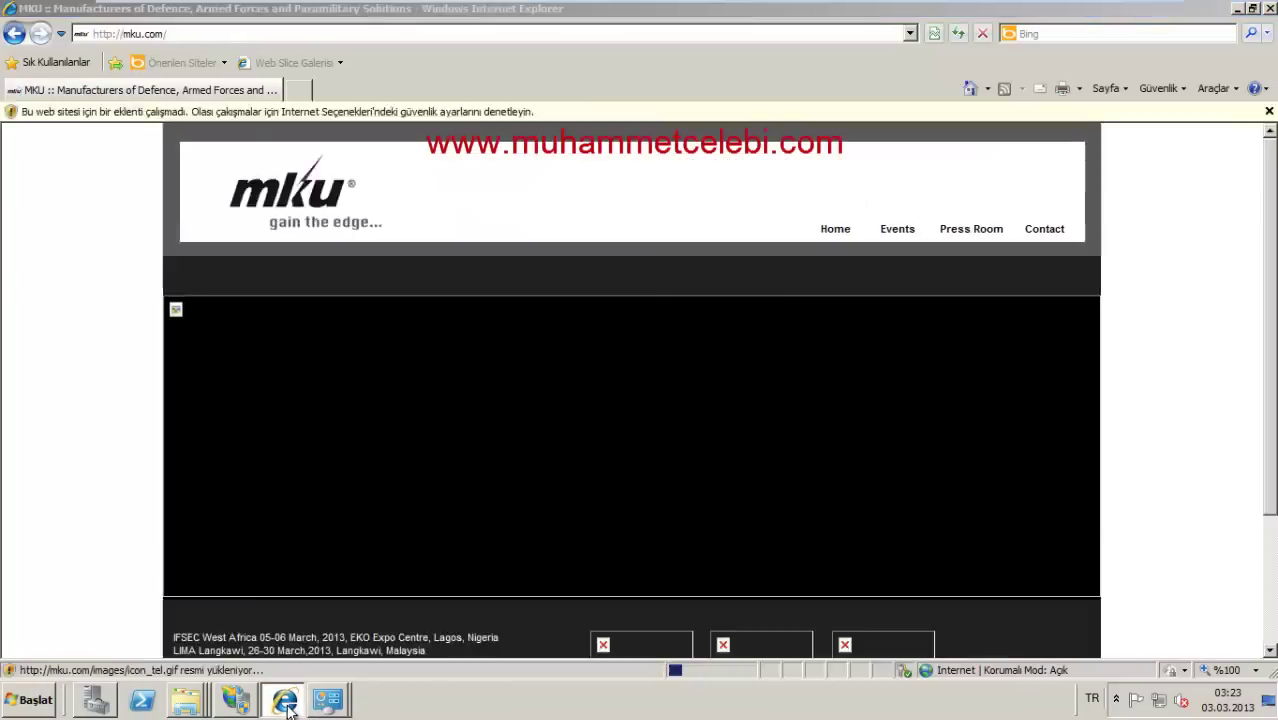
# Step: Refresh mku.com with Yenile in the Connections pane, then launch a new Internet Explorer window
pyautogui.click(194, 699)
pyautogui.click(96, 699)
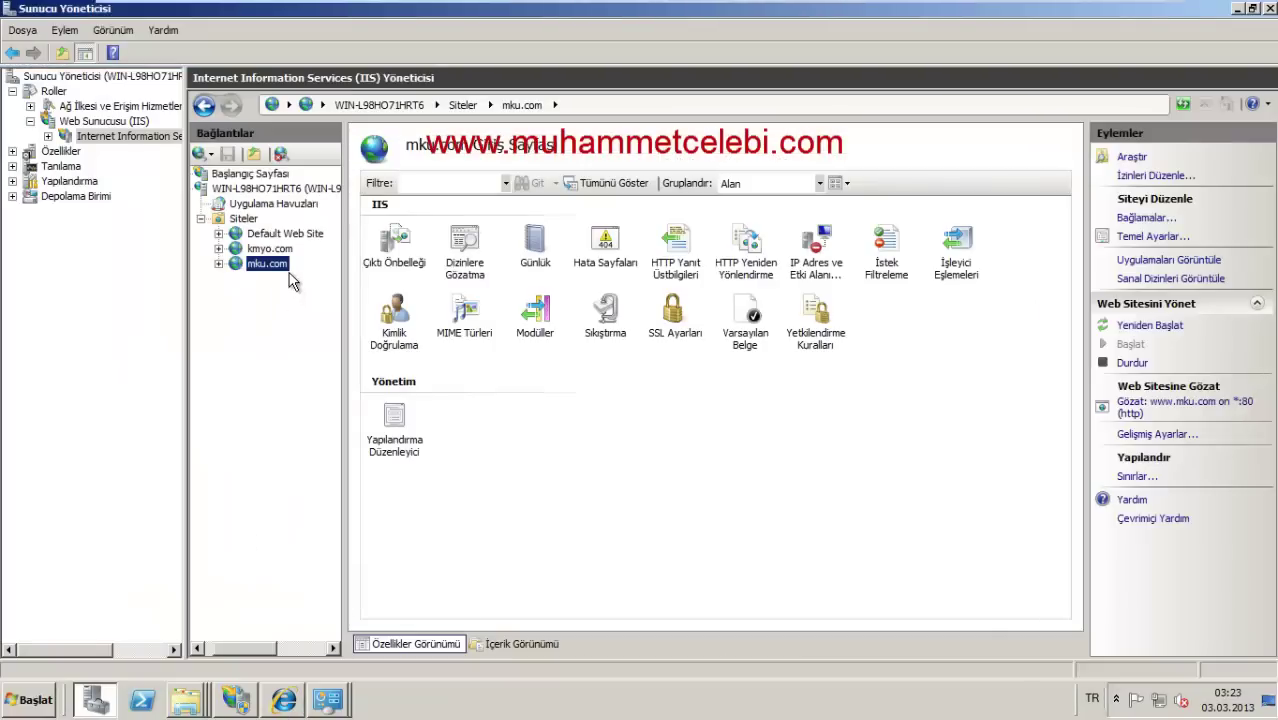
pyautogui.rightClick(286, 278)
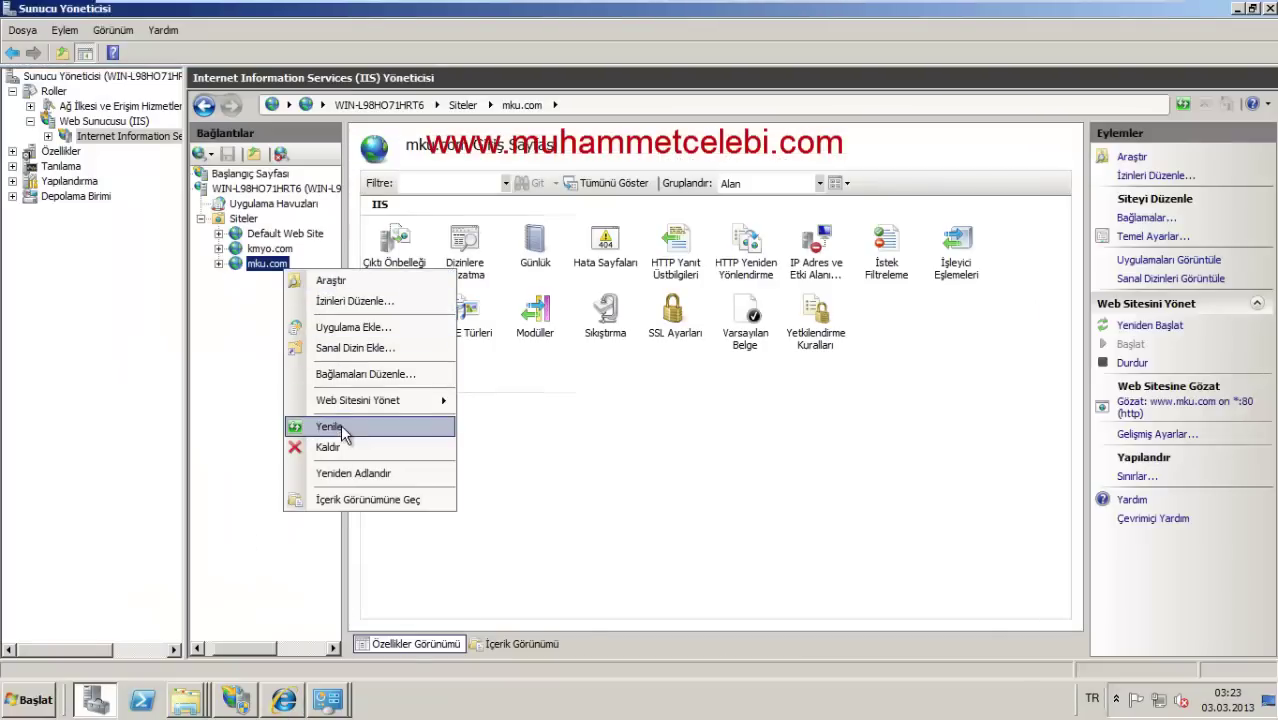
pyautogui.click(340, 424)
pyautogui.rightClick(271, 260)
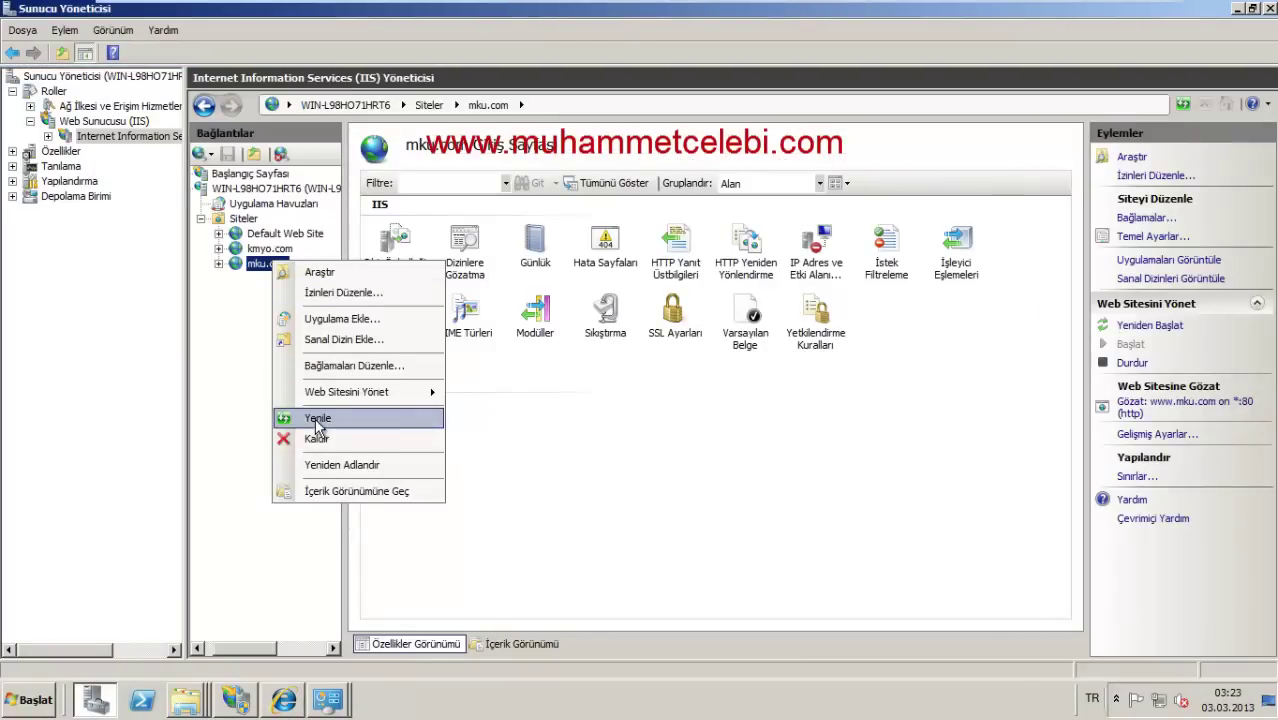
pyautogui.click(316, 418)
pyautogui.rightClick(278, 258)
pyautogui.click(334, 620)
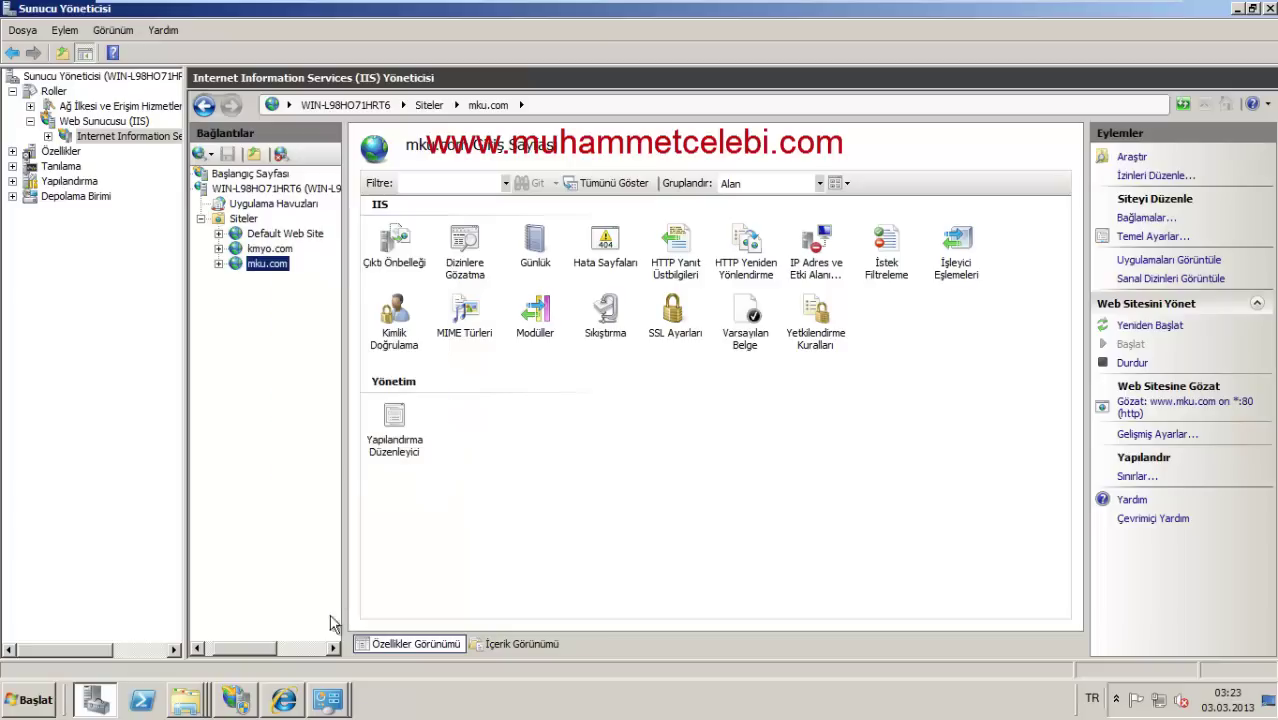
pyautogui.rightClick(284, 699)
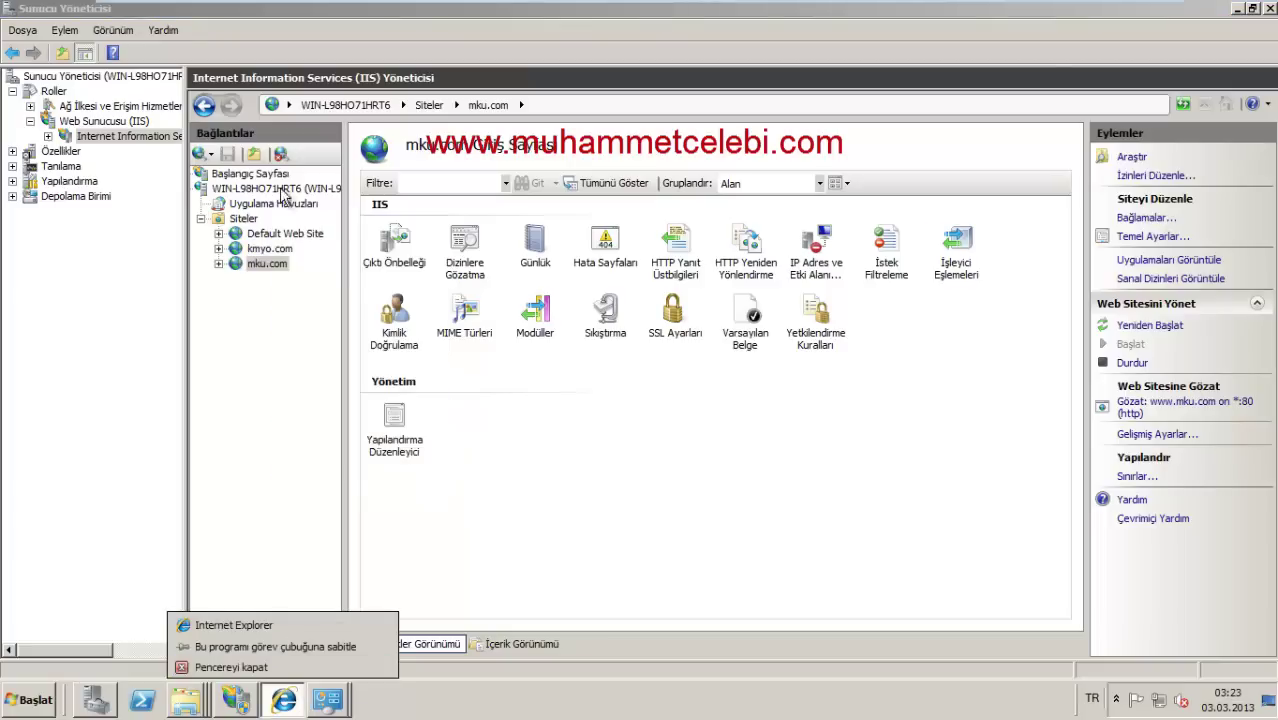
pyautogui.click(263, 627)
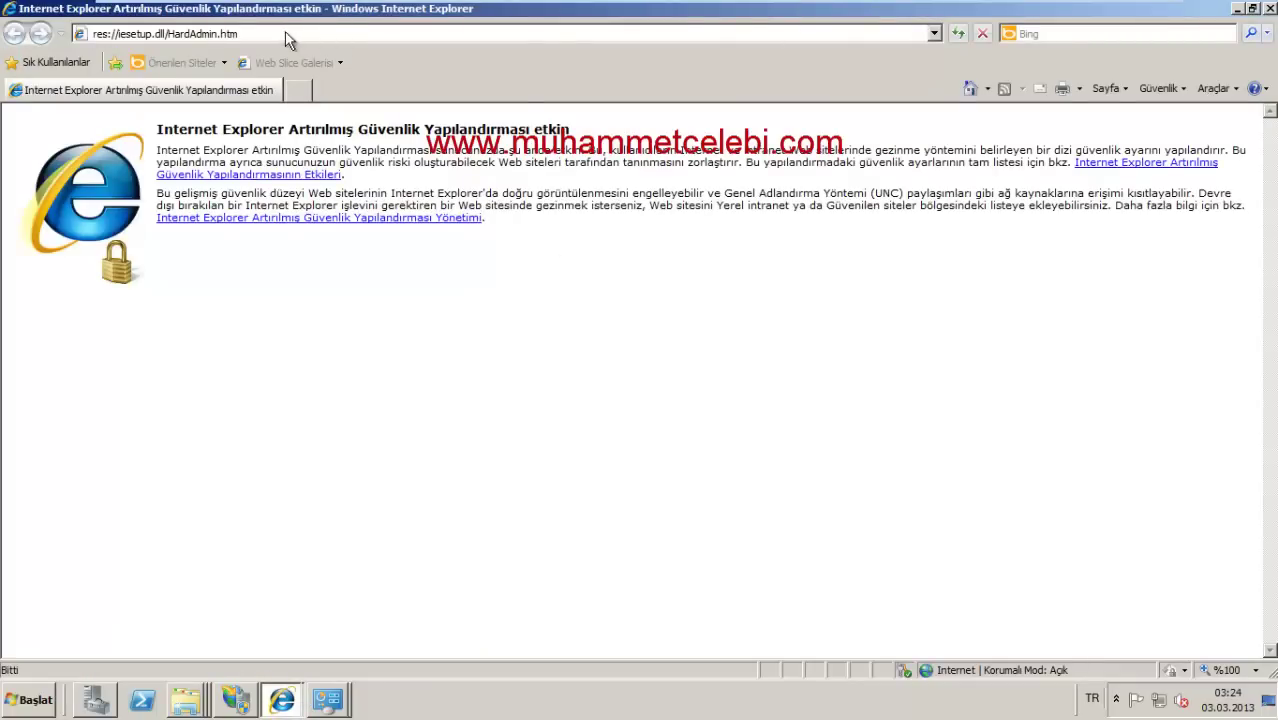
# Step: Load kmyo.com and then mku.com in Internet Explorer
pyautogui.click(284, 33)
pyautogui.write('kmyo')
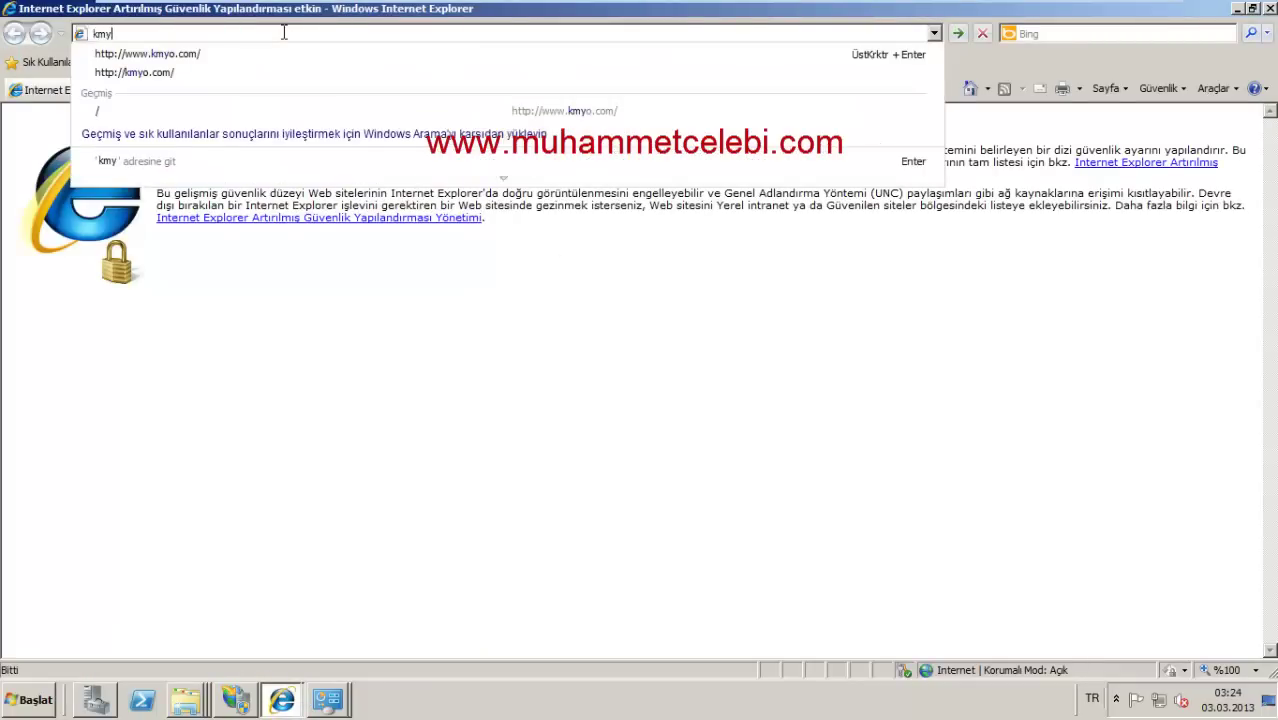
pyautogui.press('Down')
pyautogui.press('Down')
pyautogui.press('Return')
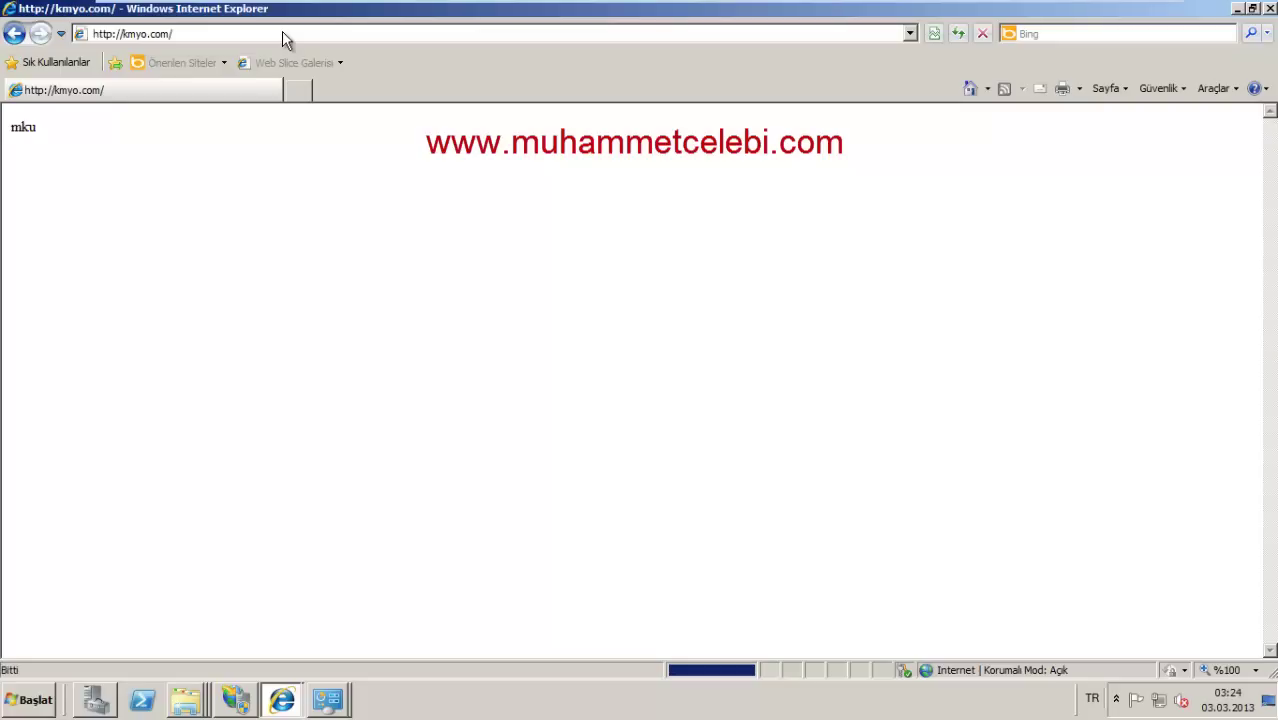
pyautogui.click(284, 33)
pyautogui.write('mku')
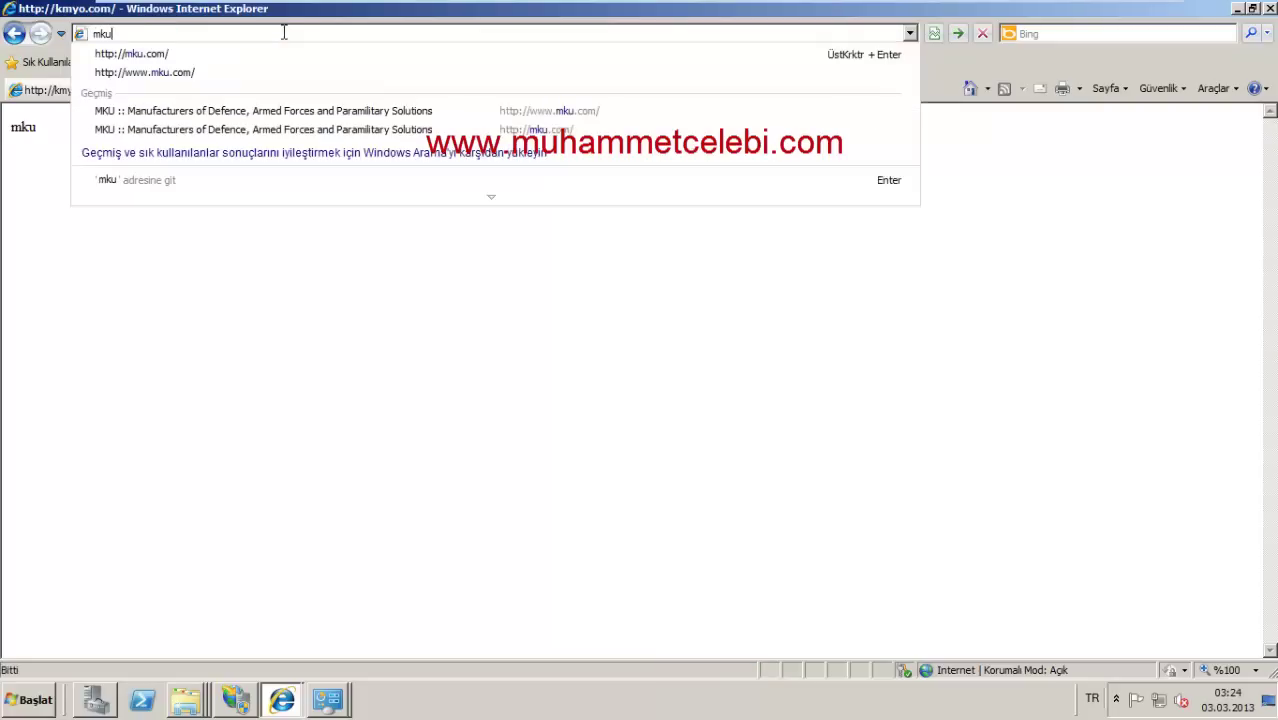
pyautogui.press('Return')
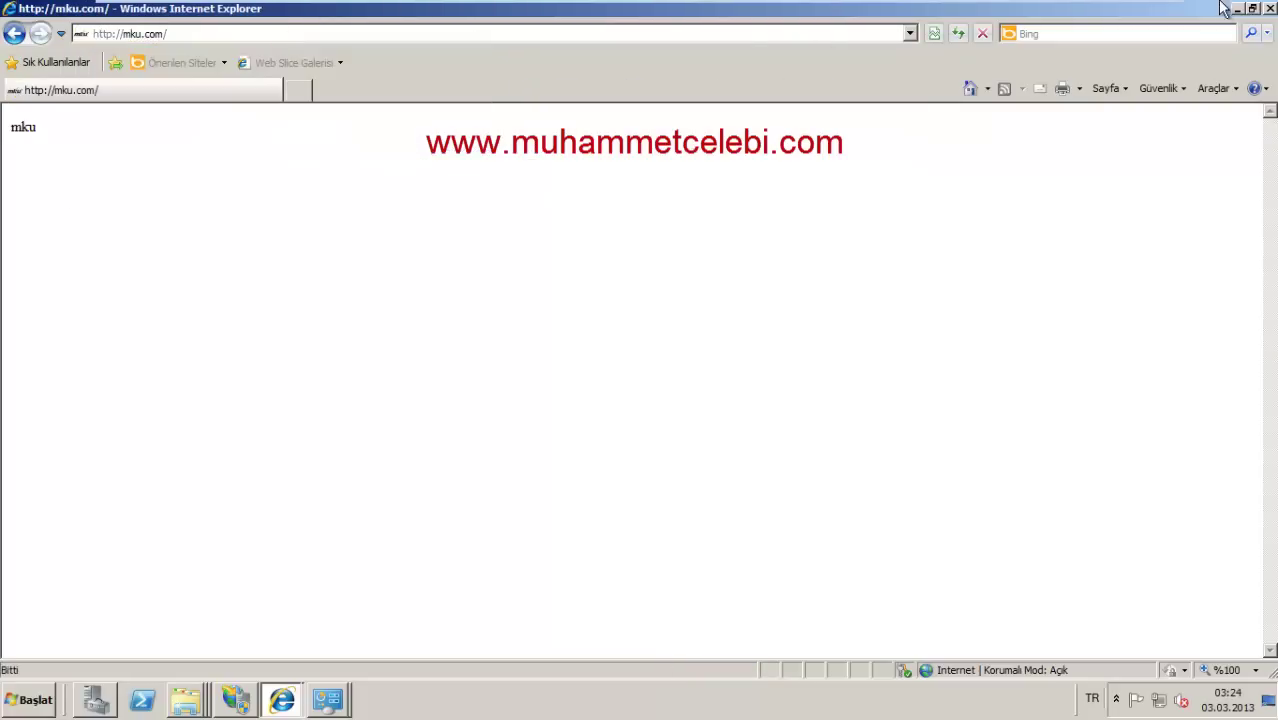
# Step: Close Internet Explorer, IIS Manager and the leftover folder and network status windows, and refresh the desktop
pyautogui.click(1271, 9)
pyautogui.click(1272, 10)
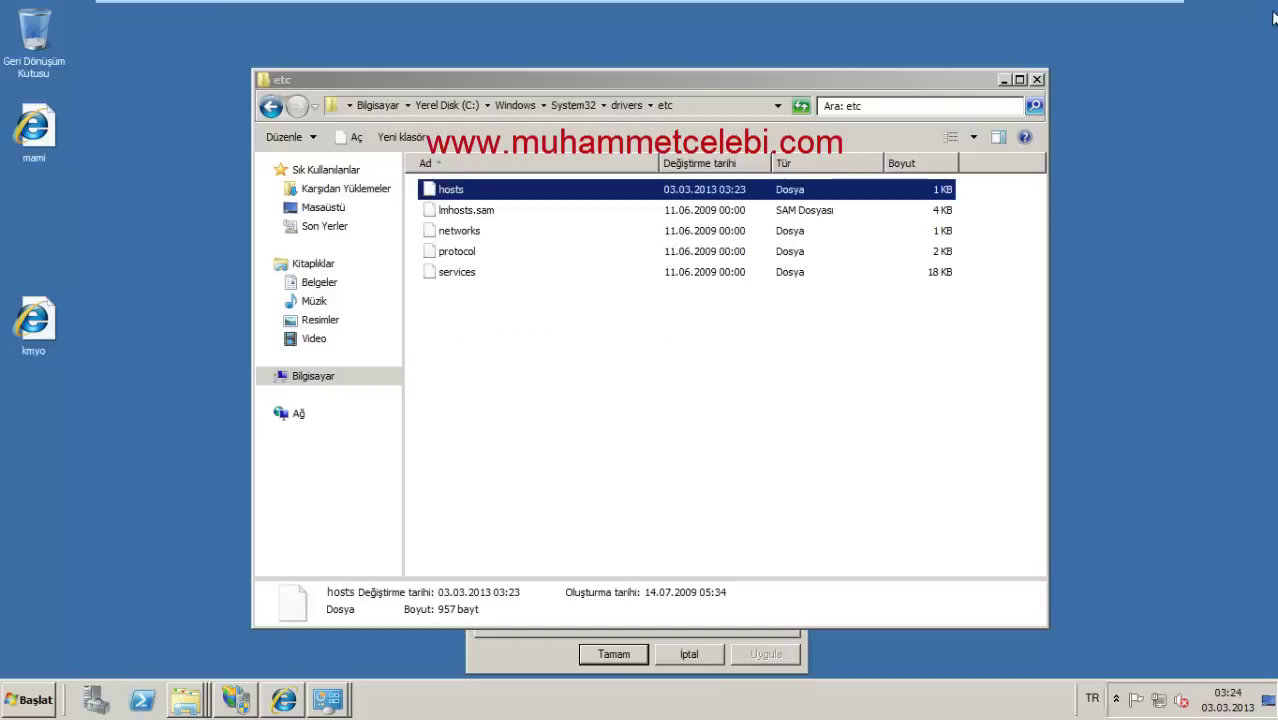
pyautogui.click(1007, 79)
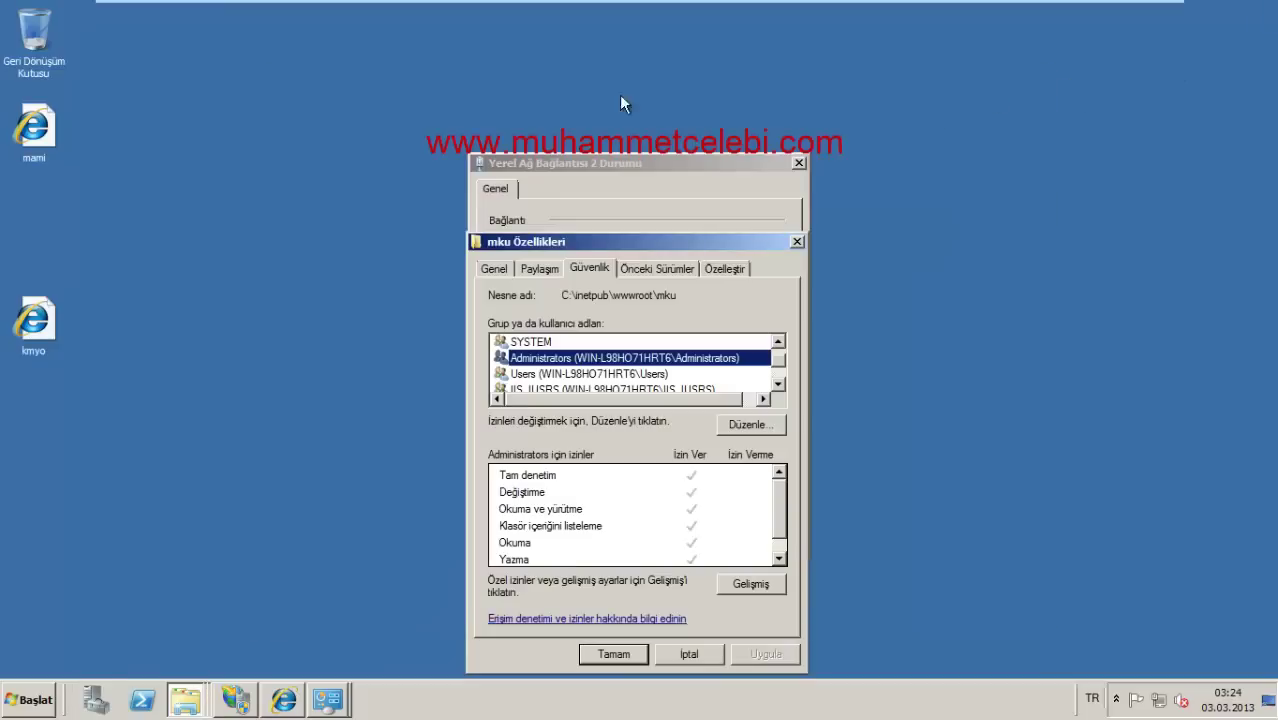
pyautogui.rightClick(318, 137)
pyautogui.click(385, 180)
pyautogui.click(797, 242)
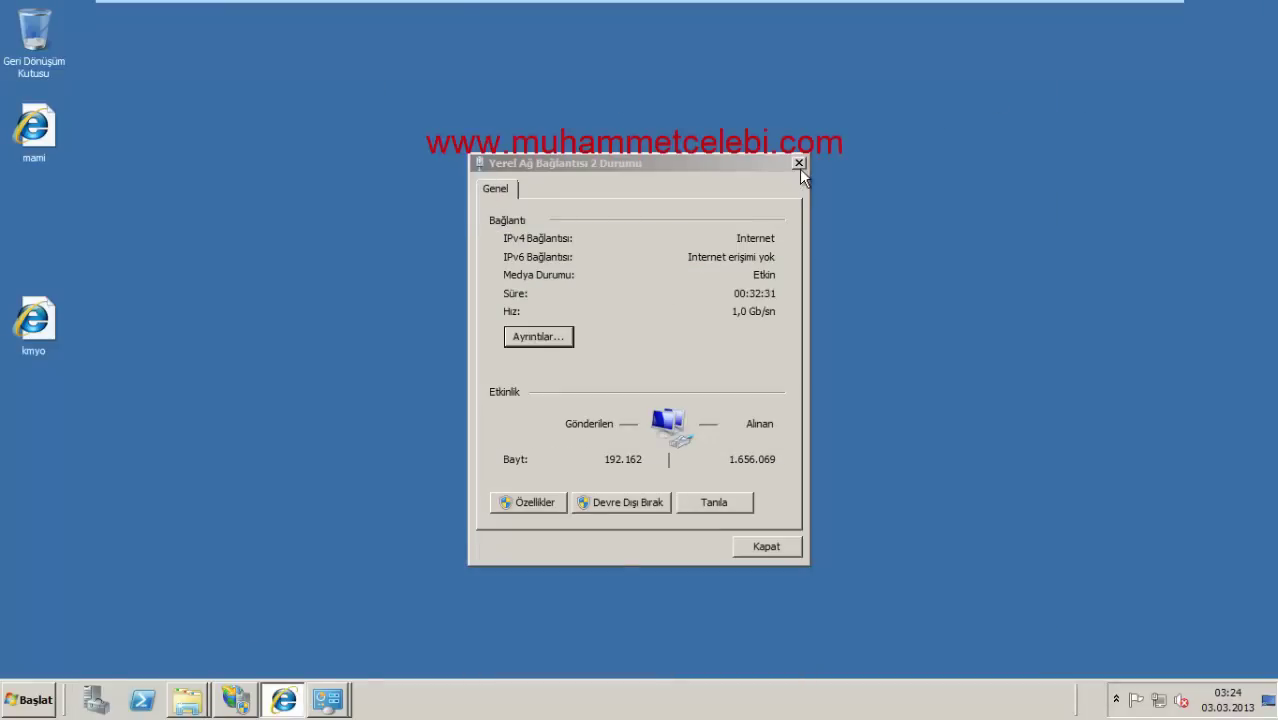
pyautogui.click(799, 163)
# Step: Reload the MKU home page, then close Internet Explorer and start a fresh window
pyautogui.click(284, 700)
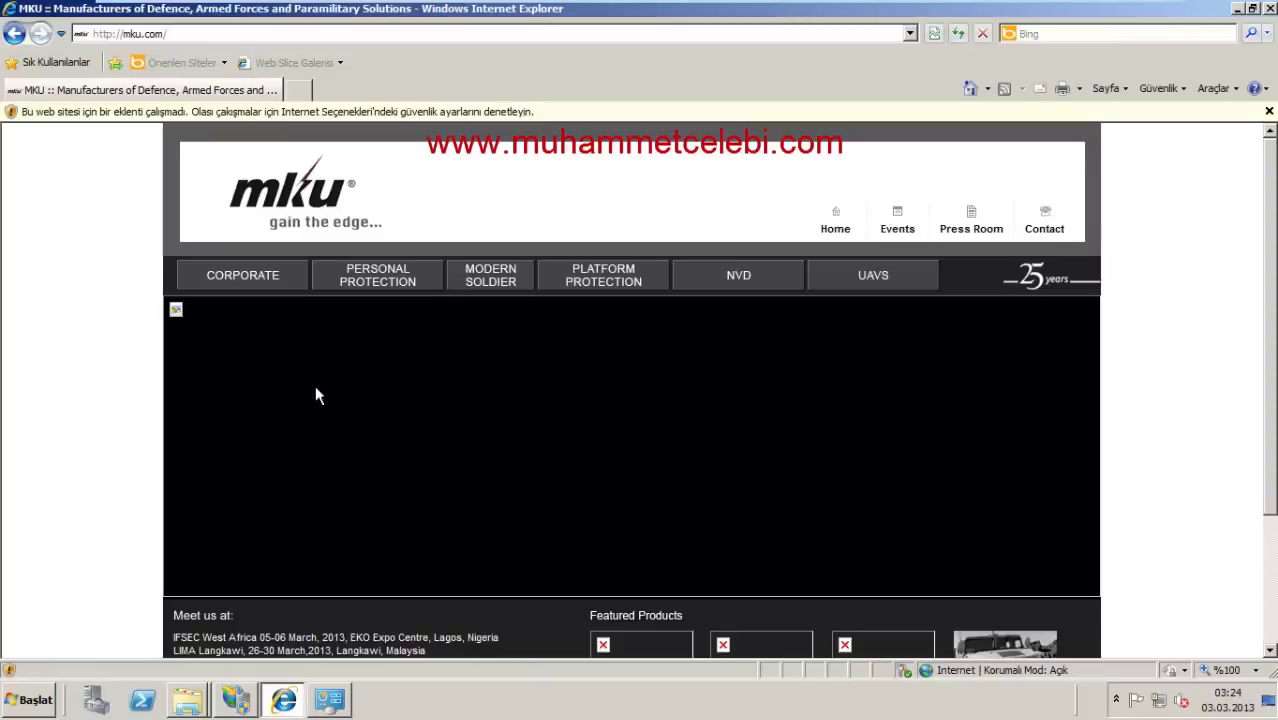
pyautogui.click(311, 215)
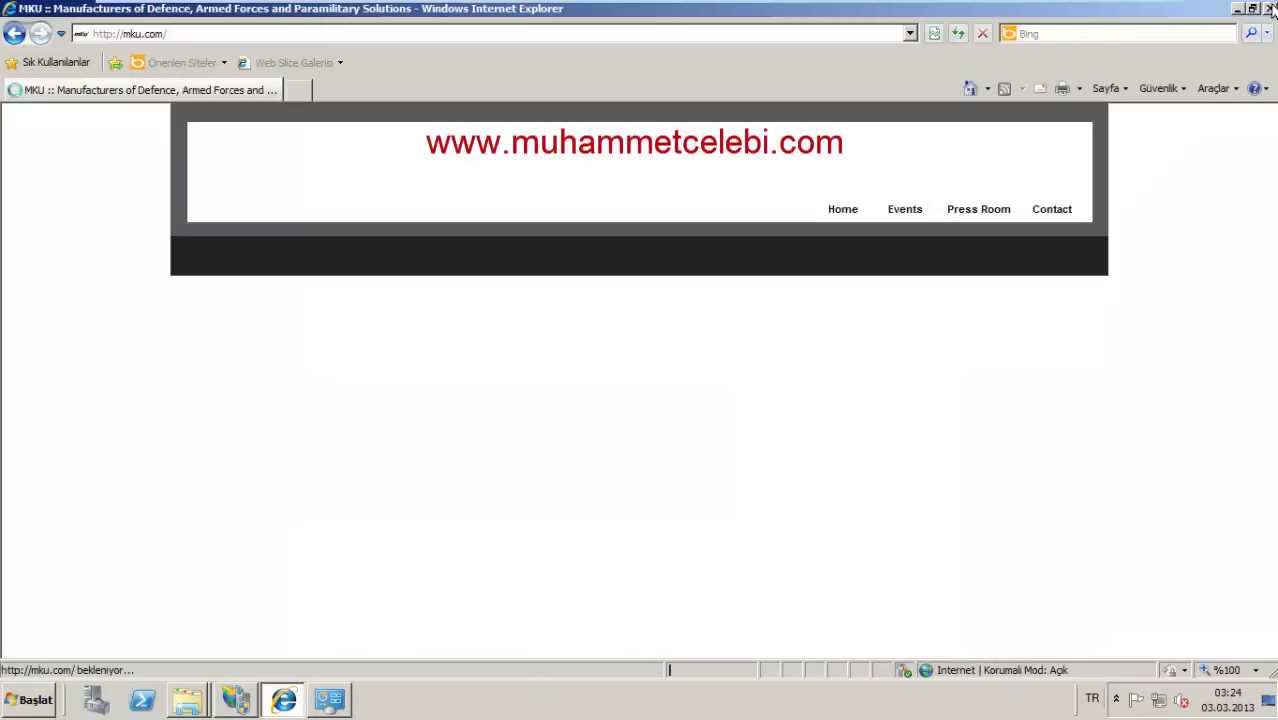
pyautogui.hotkey('alt', 'F4')
pyautogui.click(30, 699)
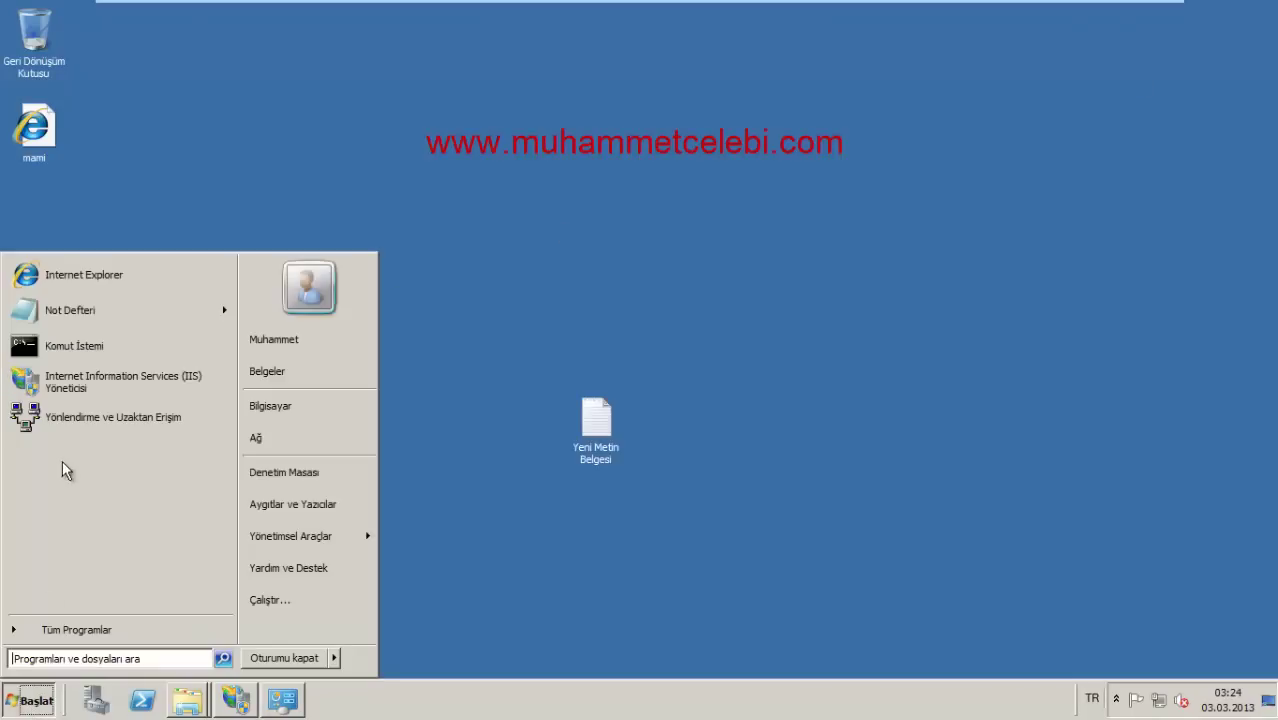
pyautogui.click(92, 276)
# Step: Load mku.com, kmyo.com and localhost in turn in the new browser window
pyautogui.click(300, 33)
pyautogui.write('mku.com')
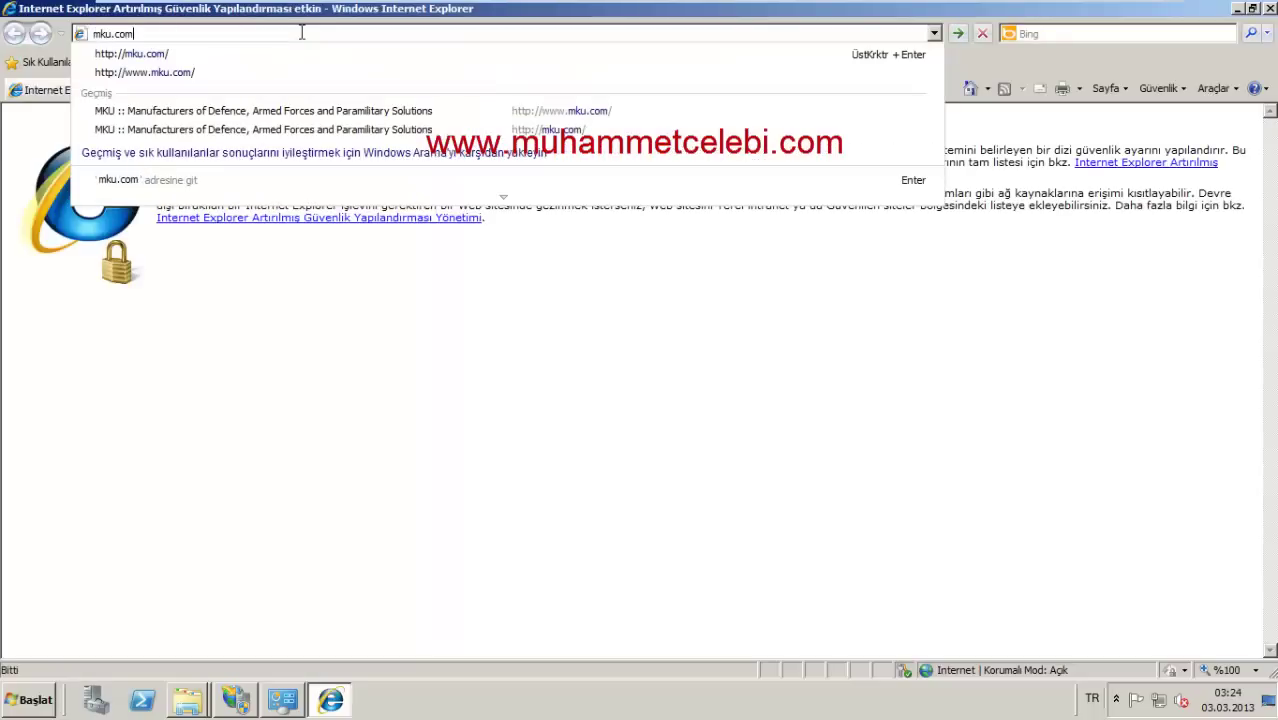
pyautogui.press('Return')
pyautogui.click(301, 33)
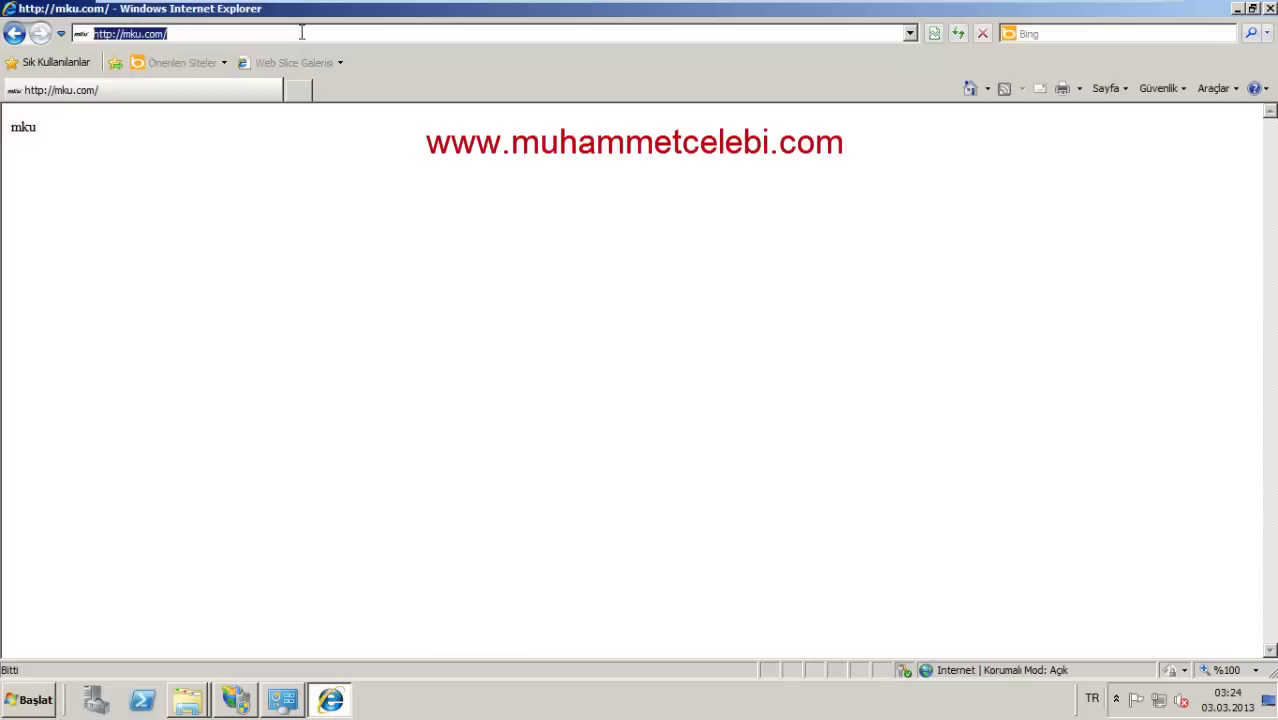
pyautogui.write('kmyo.com')
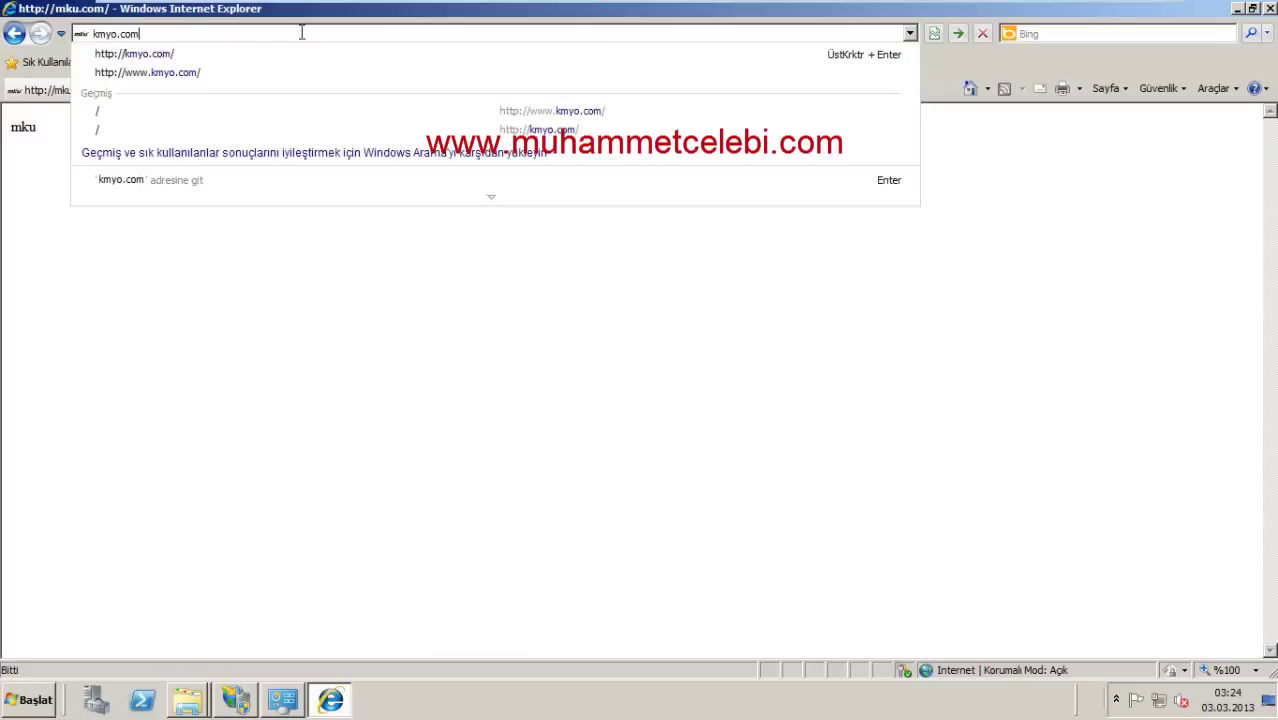
pyautogui.press('Return')
pyautogui.click(301, 33)
pyautogui.write('localhost')
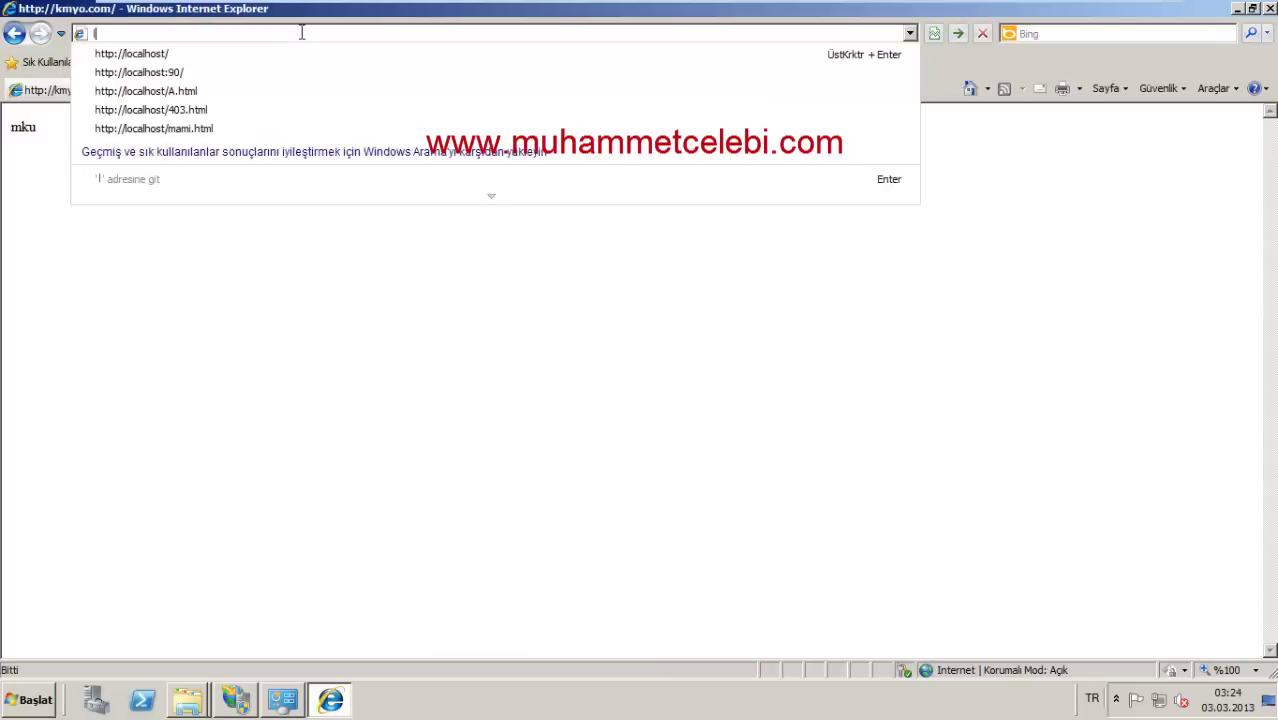
pyautogui.press('Return')
# Step: Load mku.com once more and minimize the browser
pyautogui.click(300, 31)
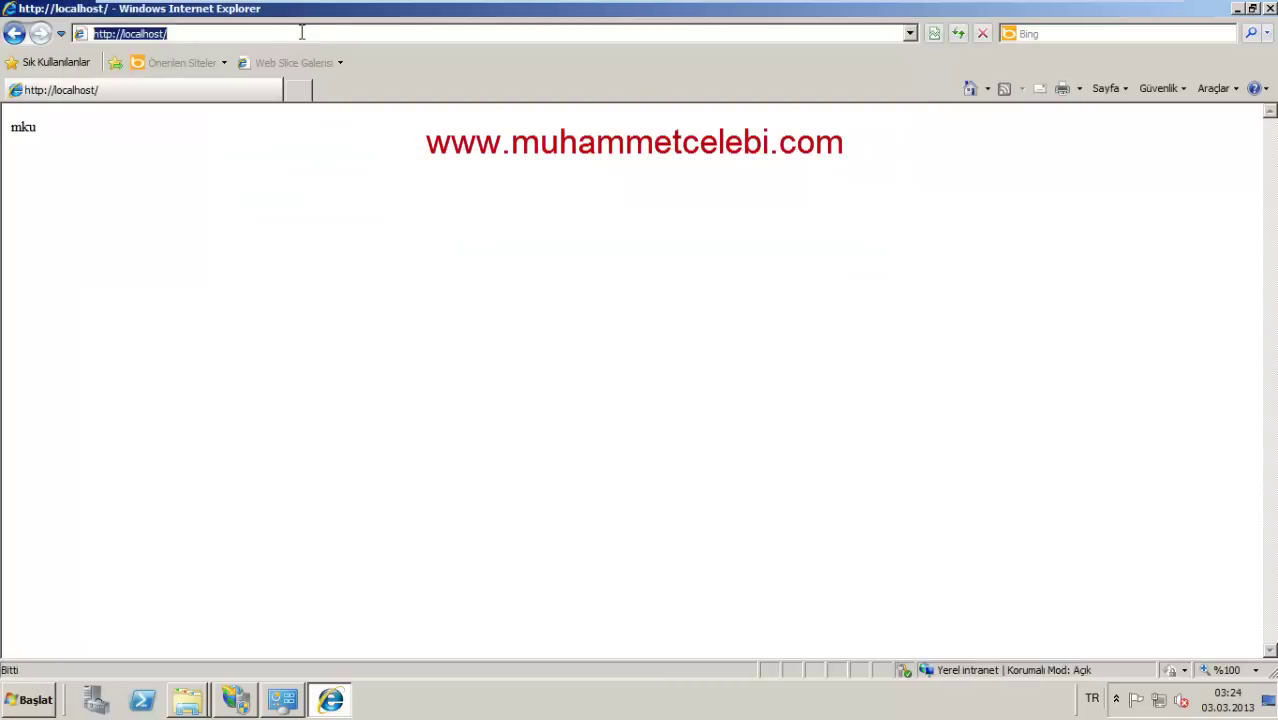
pyautogui.write('mku.com')
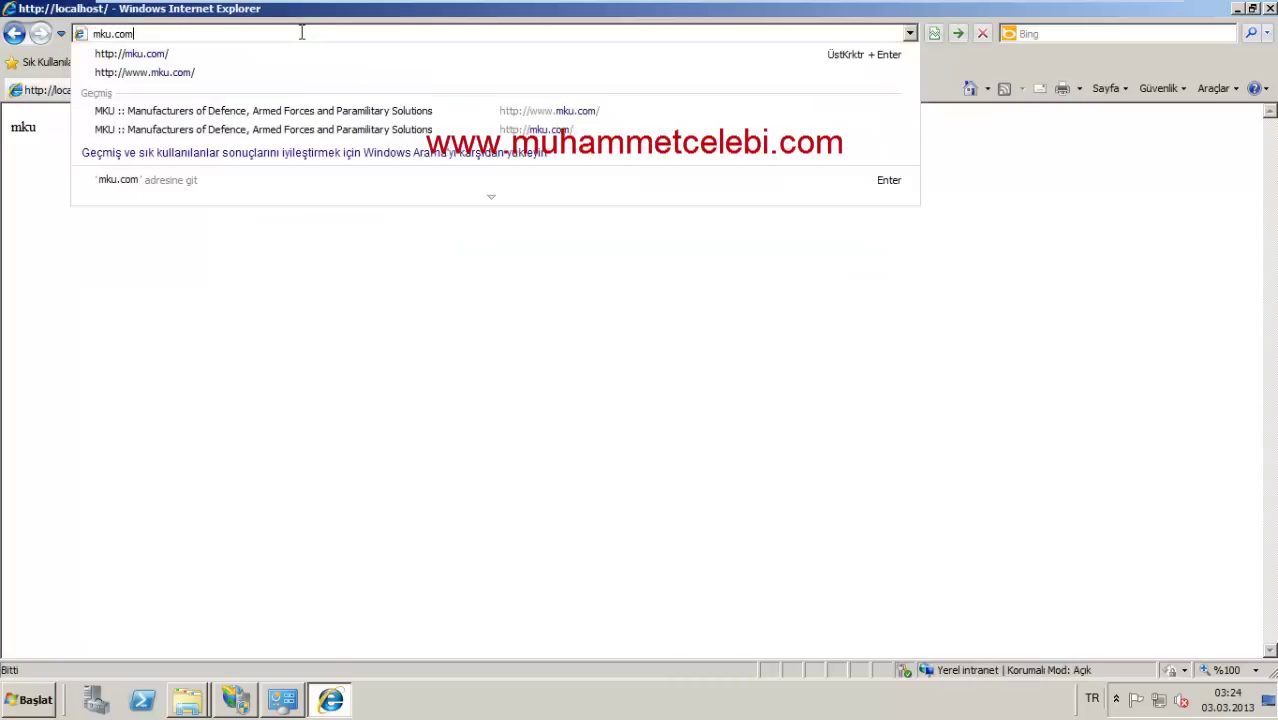
pyautogui.press('Return')
pyautogui.click(300, 31)
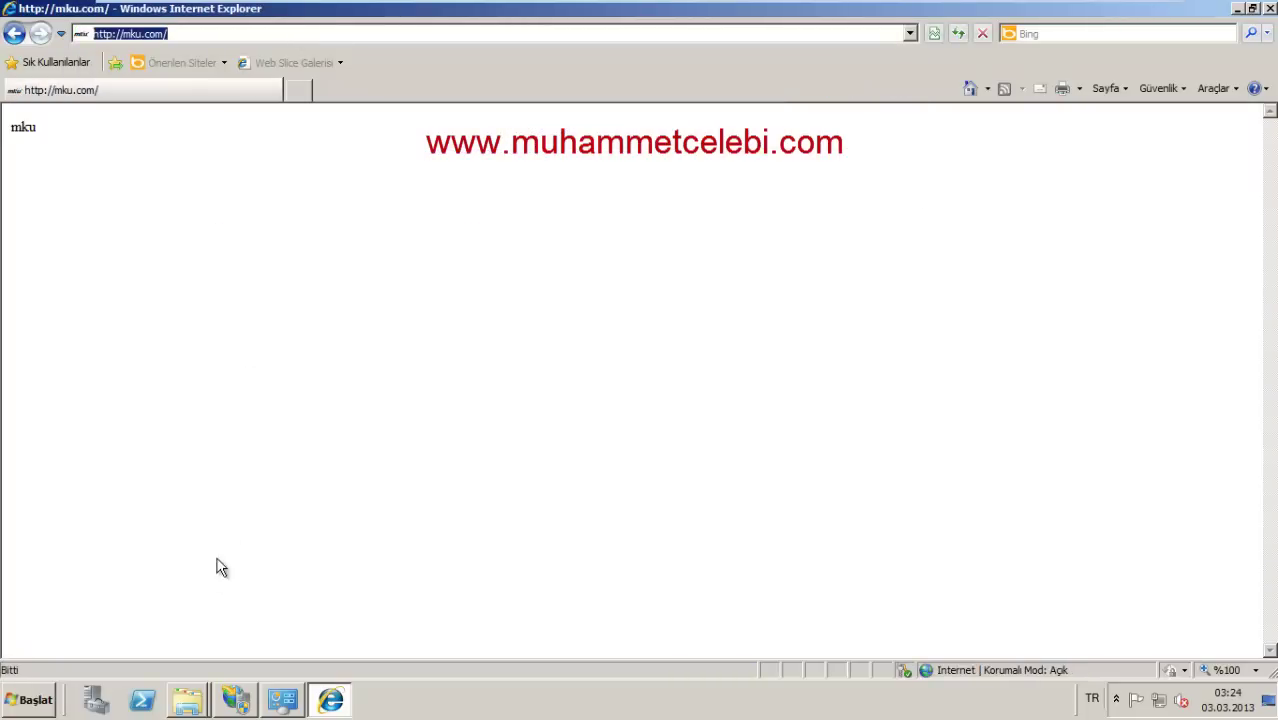
pyautogui.click(330, 704)
# Step: Check mku.com's authentication settings in IIS Manager, then return to its home page
pyautogui.click(240, 703)
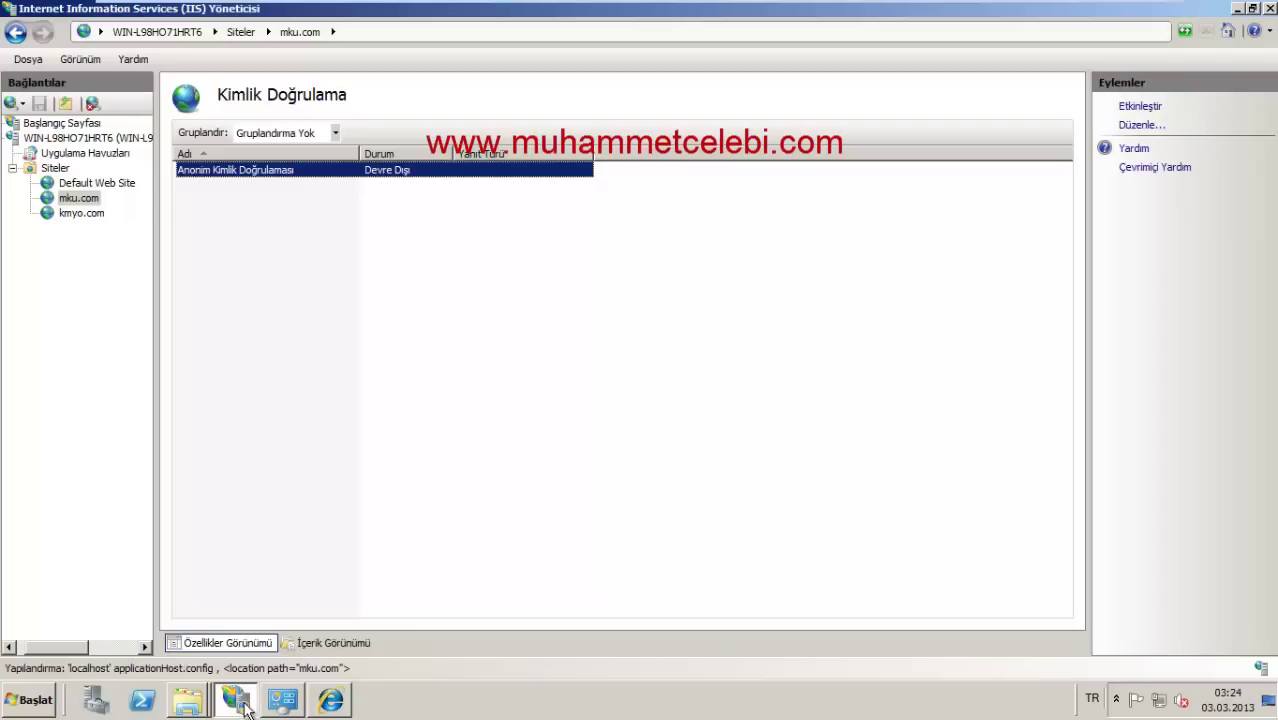
pyautogui.click(79, 198)
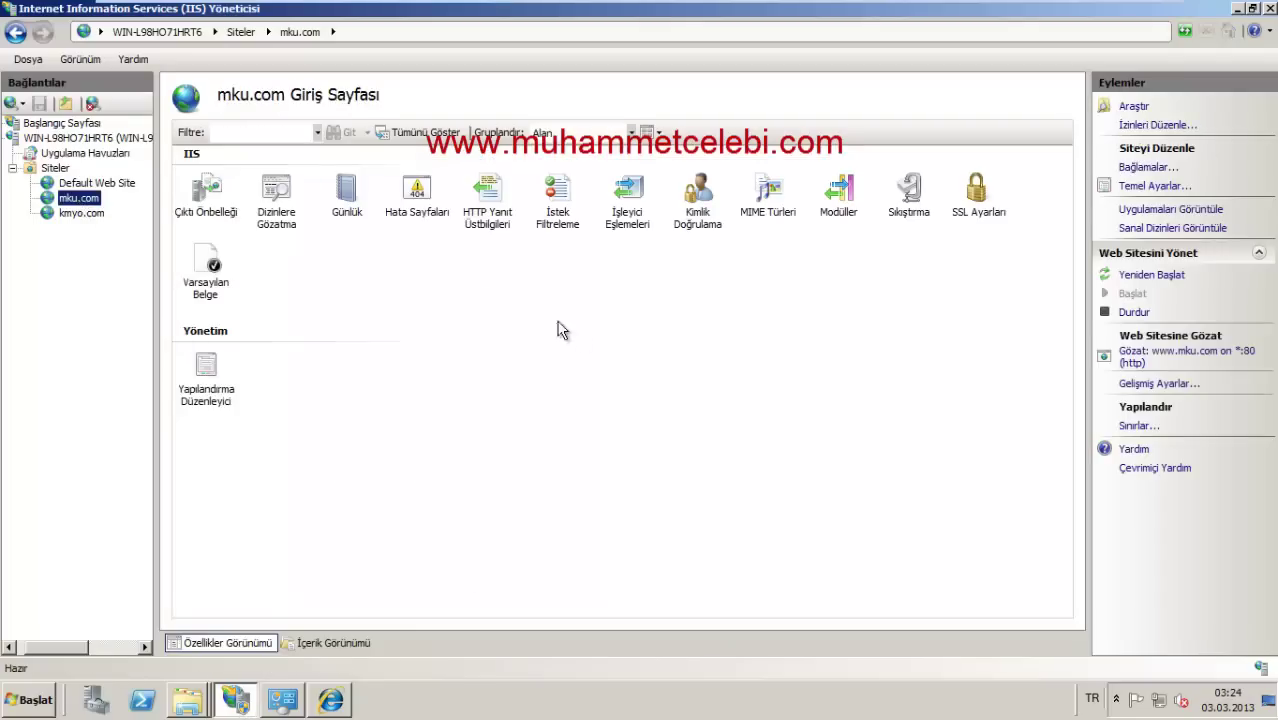
pyautogui.press('End')
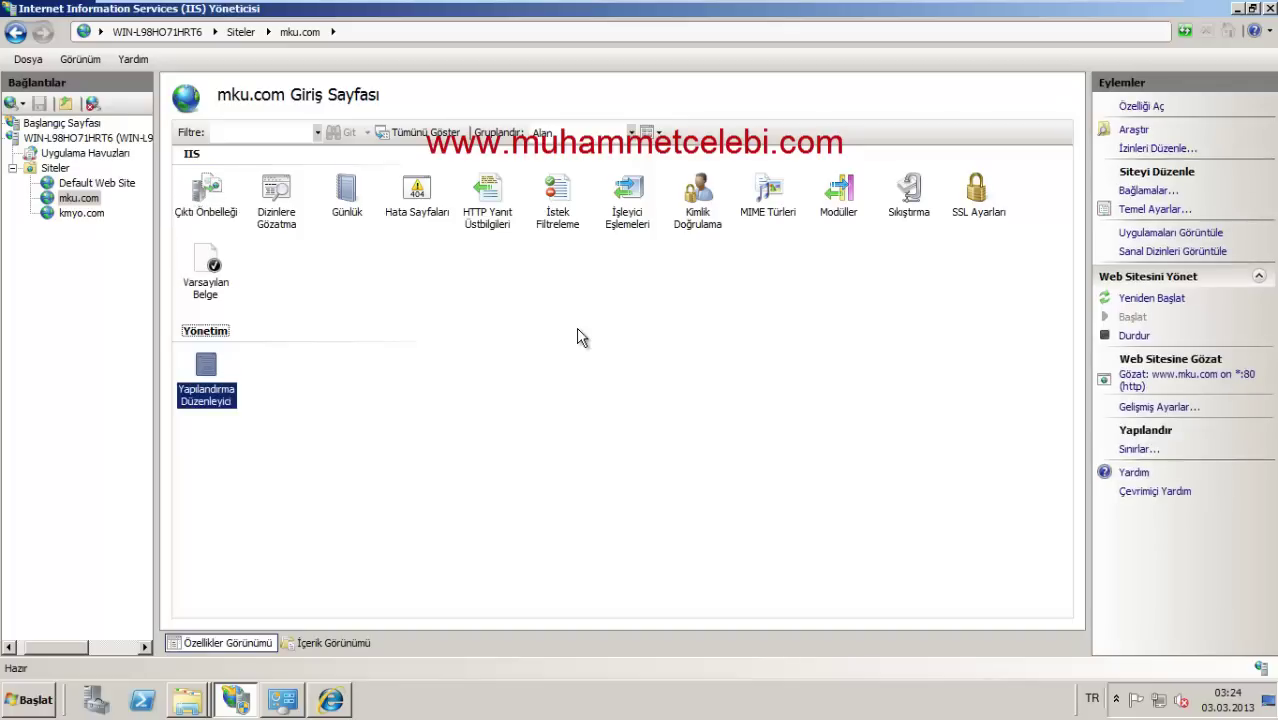
pyautogui.doubleClick(695, 205)
pyautogui.click(99, 198)
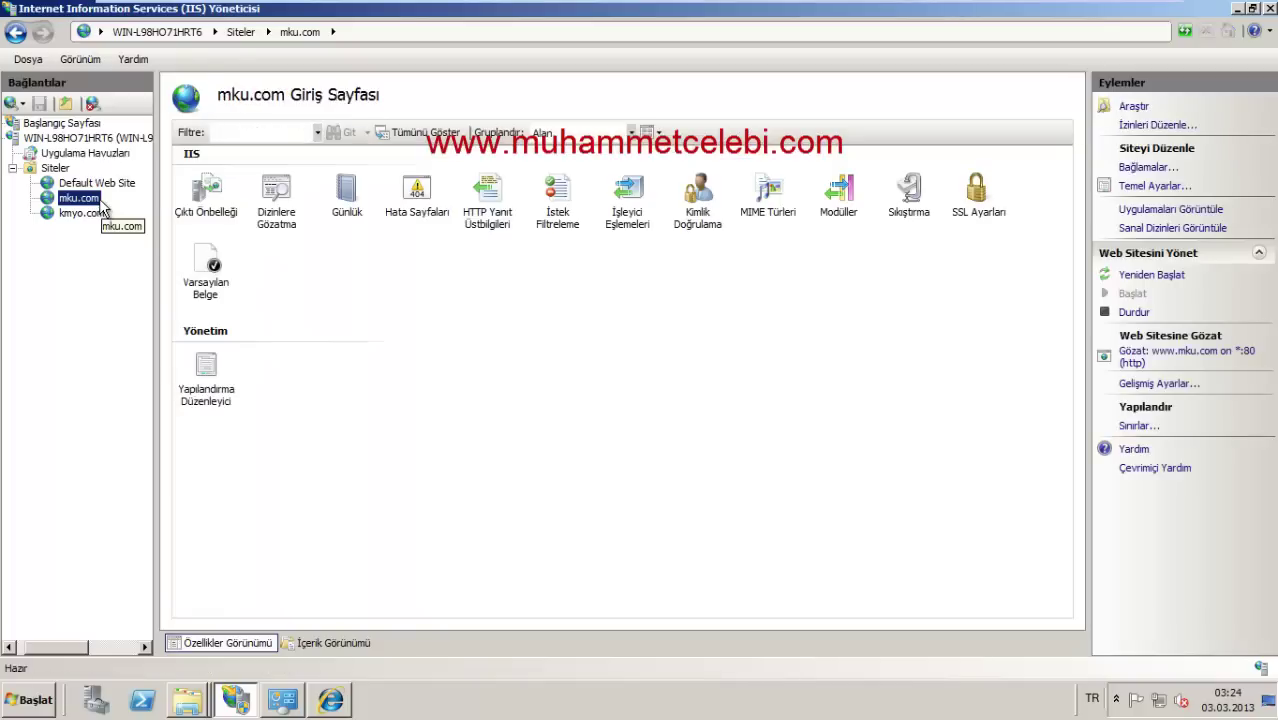
# Step: Open Default Web Site's Authentication settings, then move to Server Manager
pyautogui.click(99, 186)
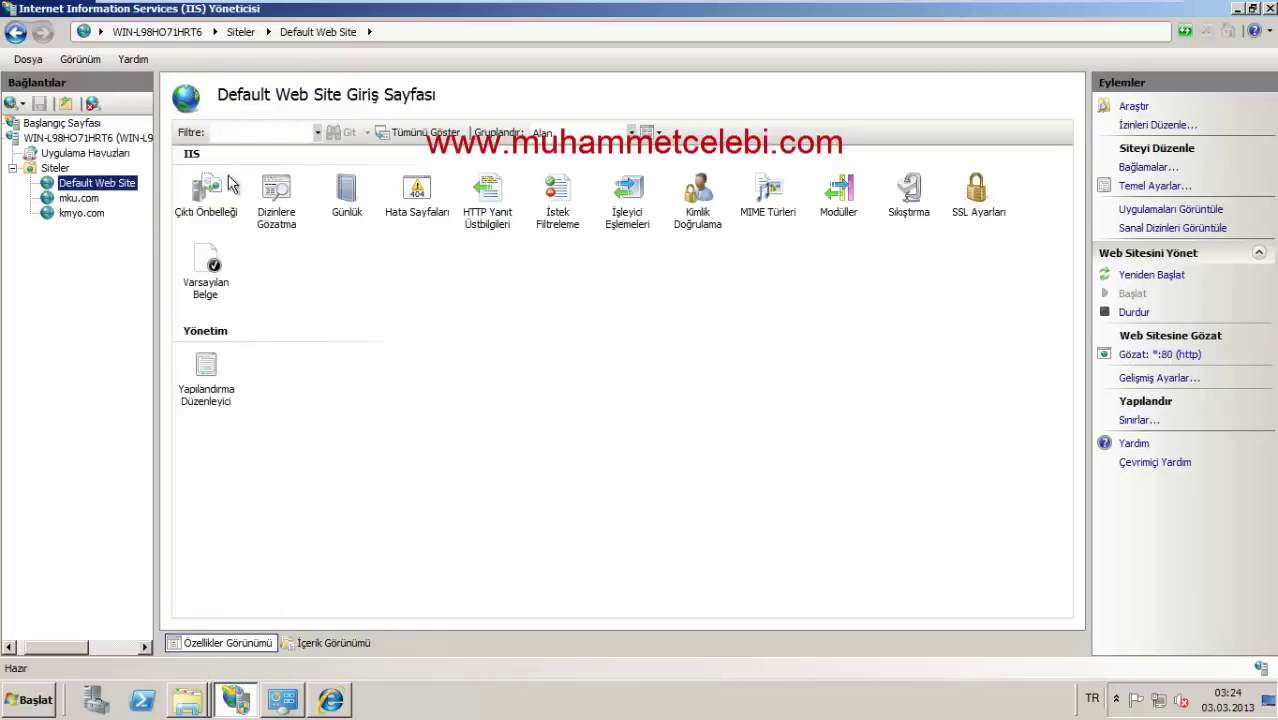
pyautogui.doubleClick(697, 222)
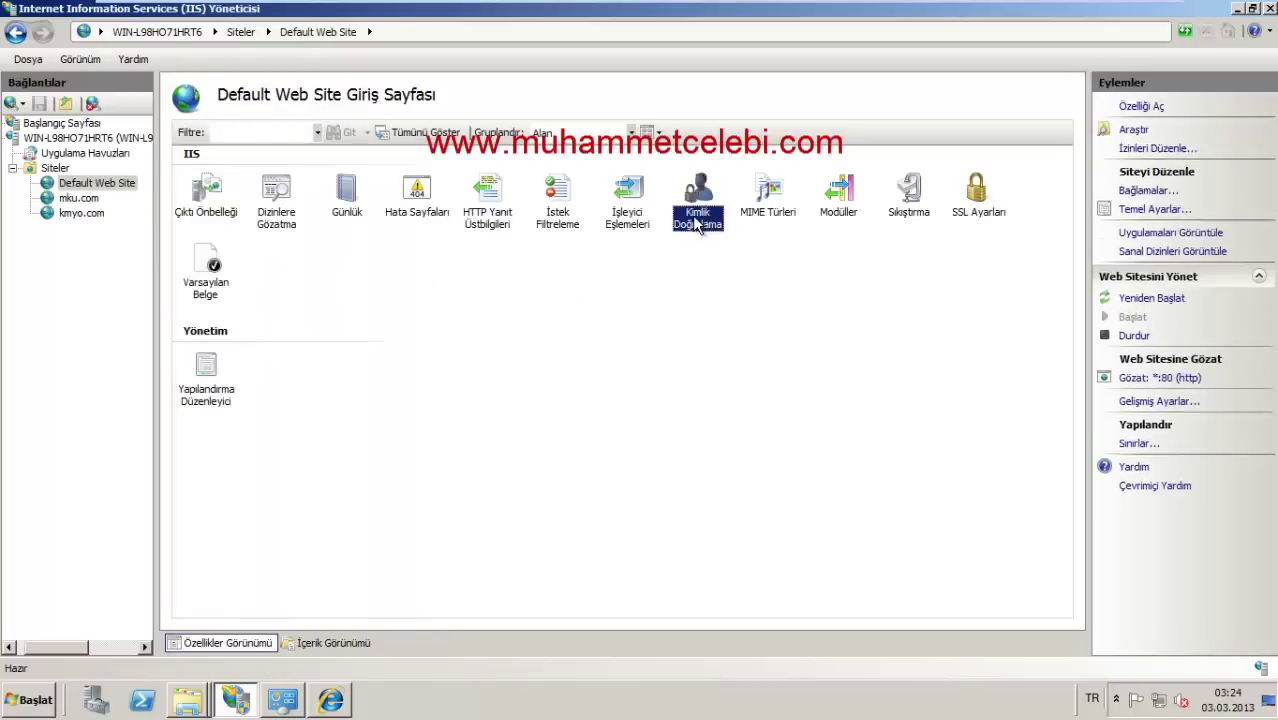
pyautogui.click(95, 700)
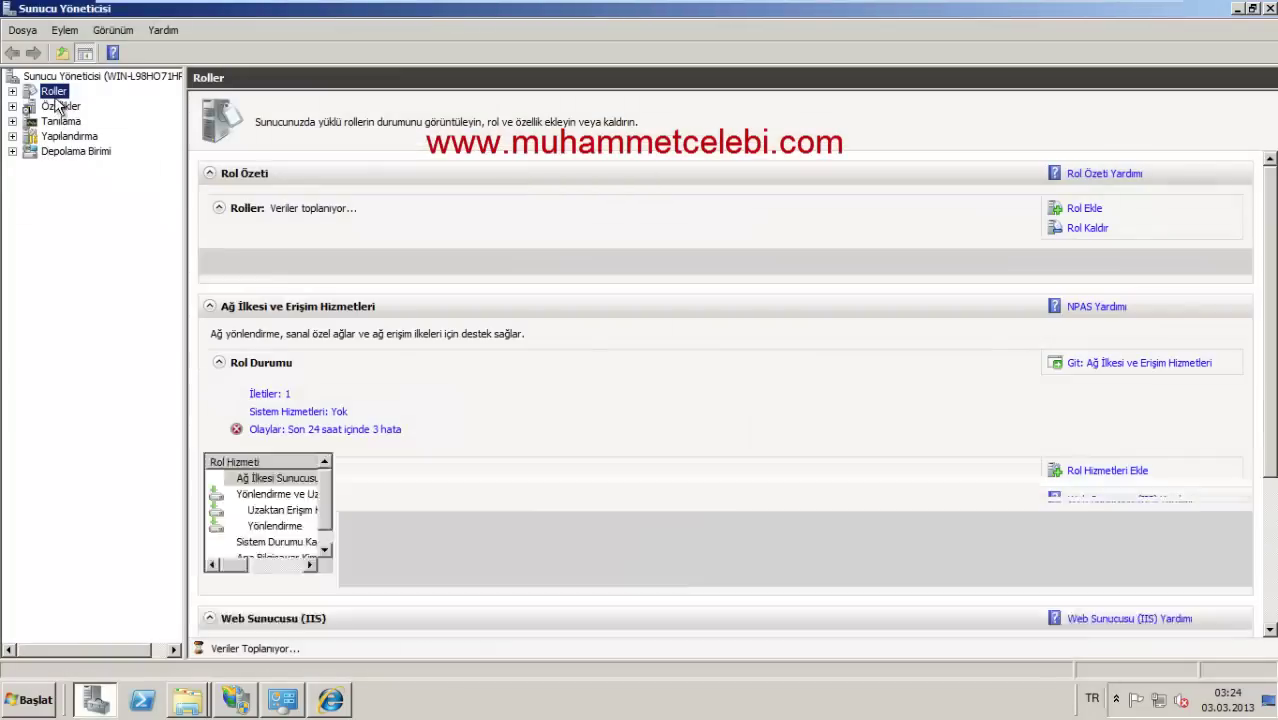
# Step: Review the Security role services of Web Server (IIS) in Add Role Services, then cancel the wizard
pyautogui.rightClick(54, 91)
pyautogui.click(100, 121)
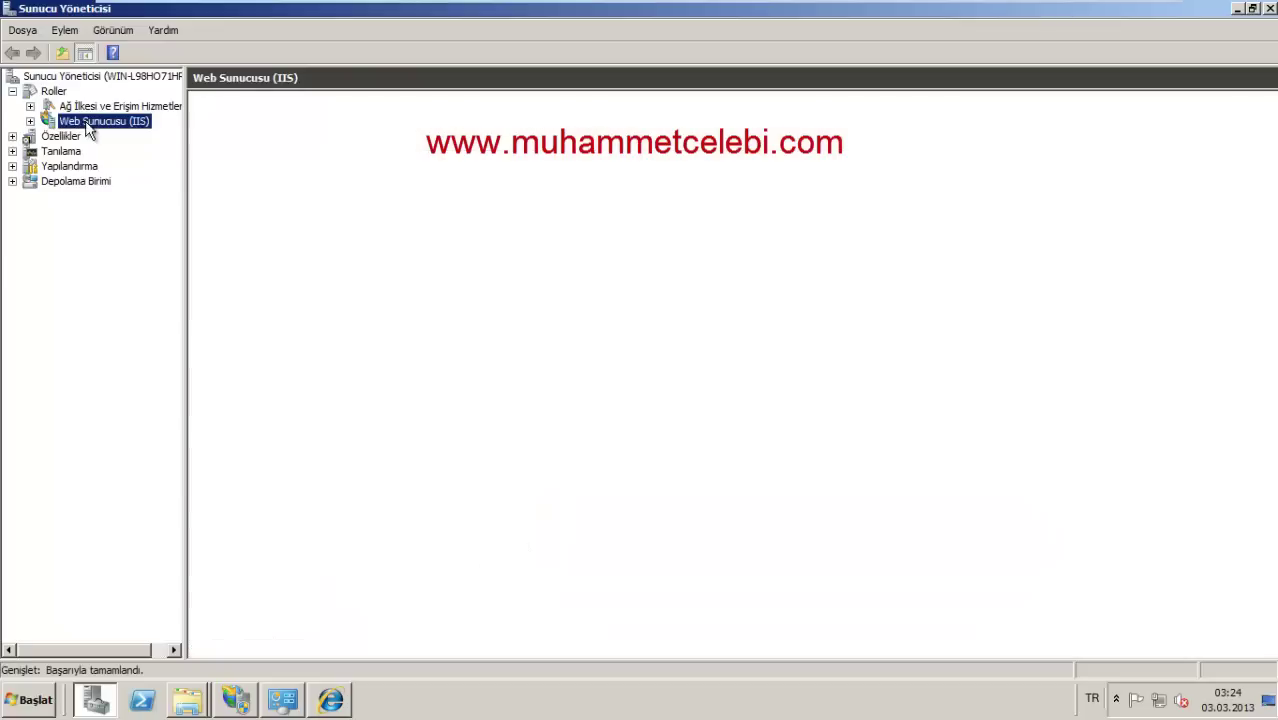
pyautogui.rightClick(150, 122)
pyautogui.click(169, 129)
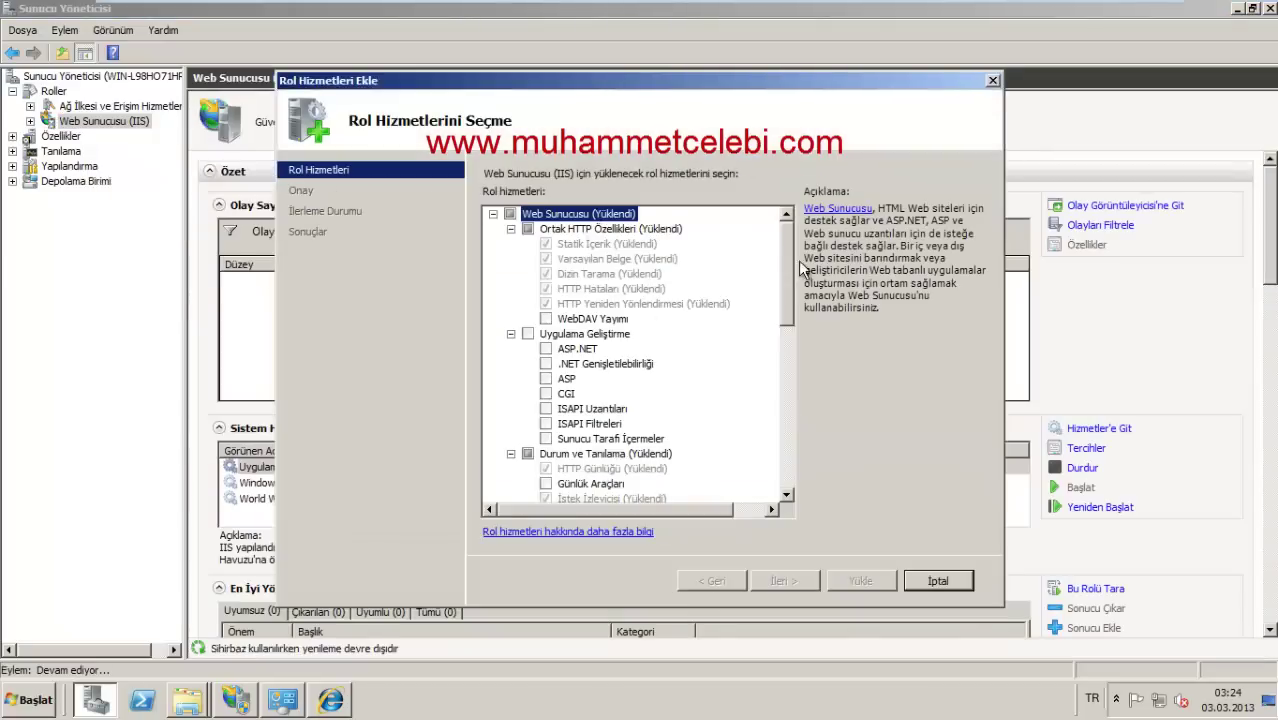
pyautogui.scroll(-4, 789, 289)
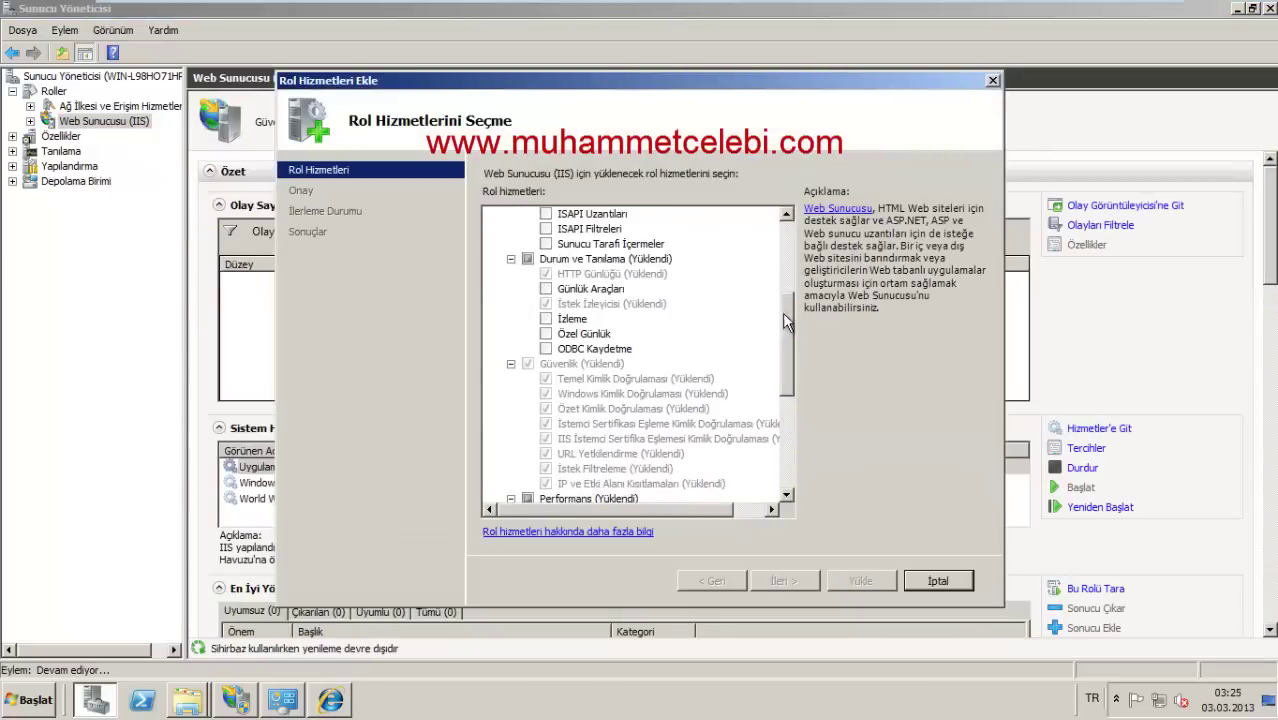
pyautogui.moveTo(787, 322); pyautogui.dragTo(786, 428)
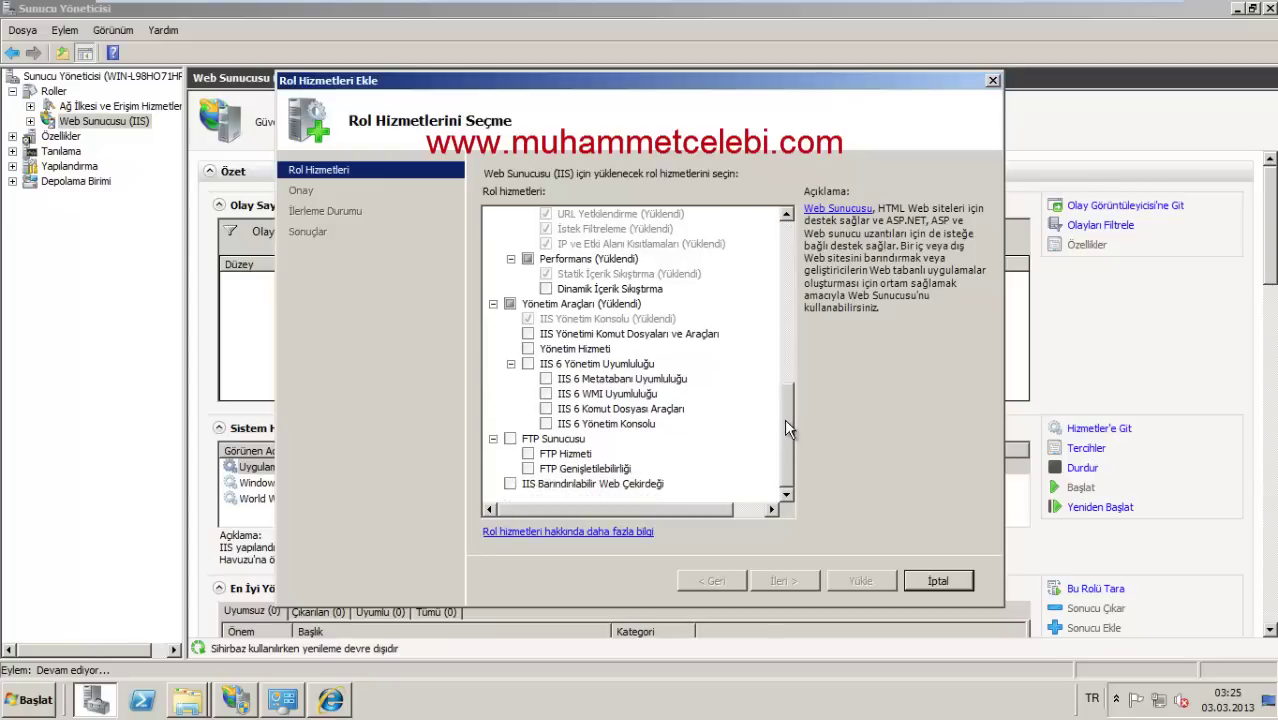
pyautogui.scroll(4, 649, 322)
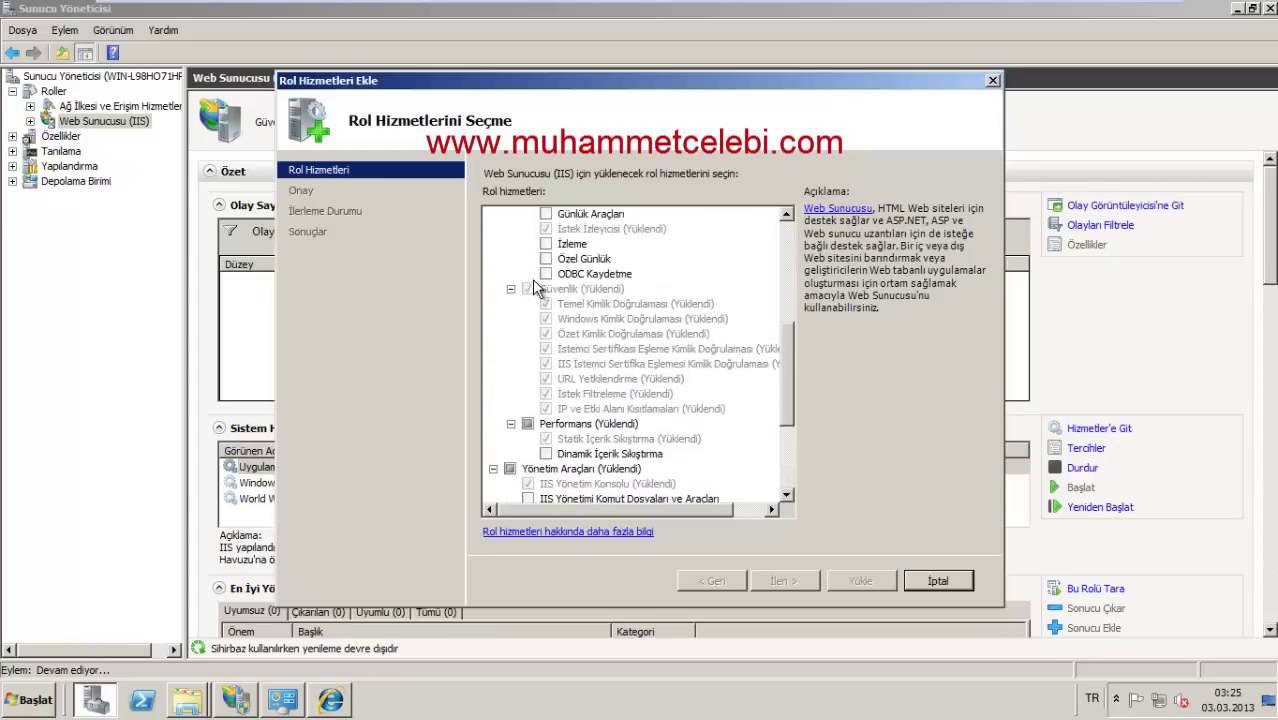
pyautogui.click(545, 288)
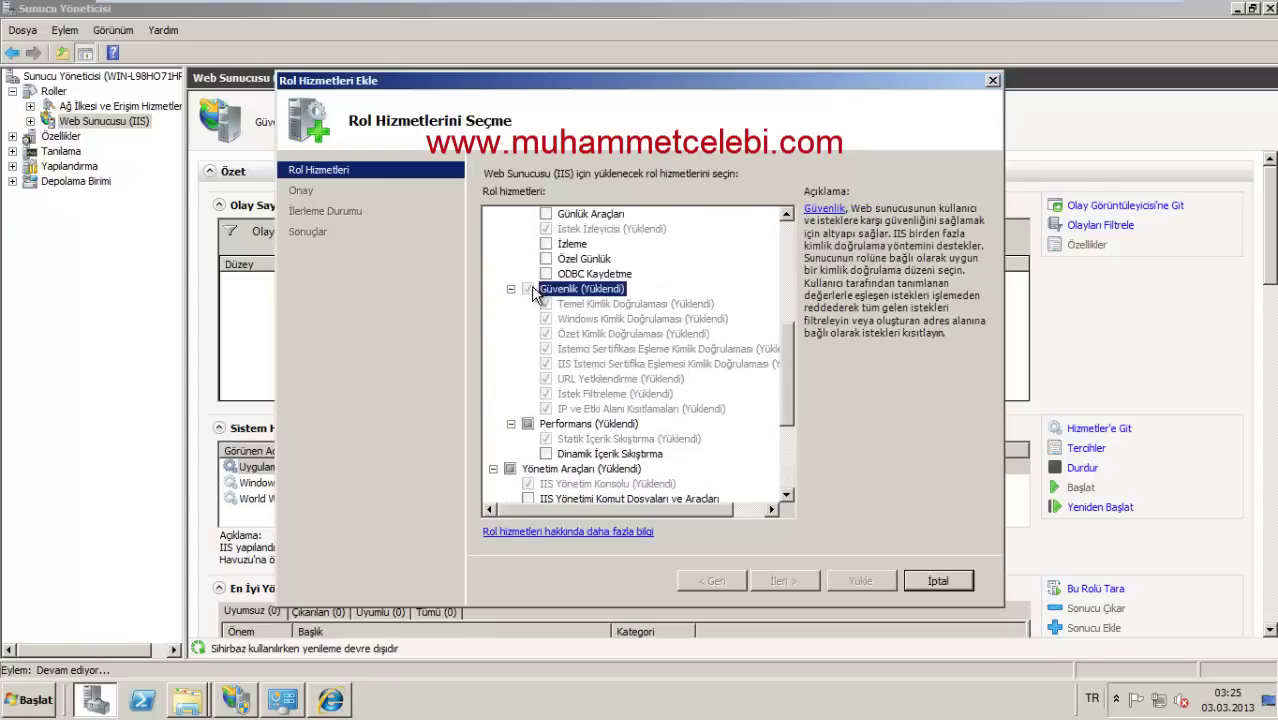
pyautogui.click(938, 581)
pyautogui.click(766, 356)
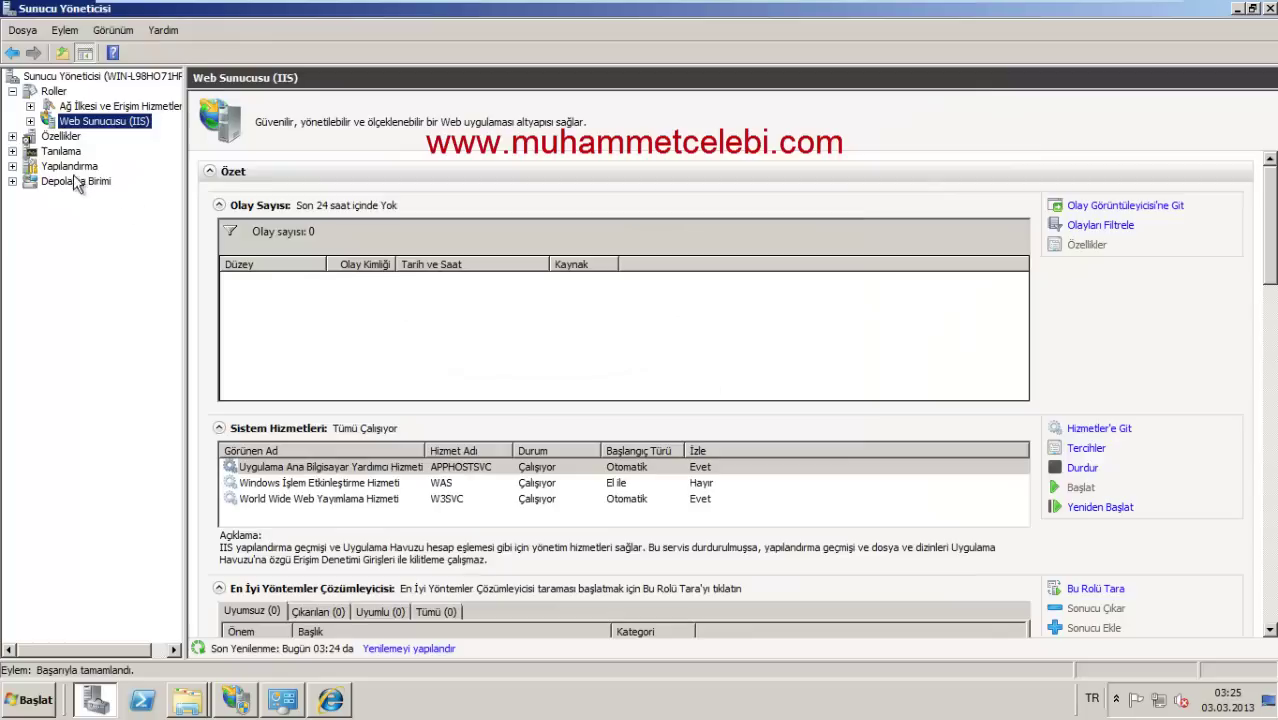
# Step: In Server Manager's IIS console, open Default Web Site's Authentication settings
pyautogui.click(30, 121)
pyautogui.click(104, 140)
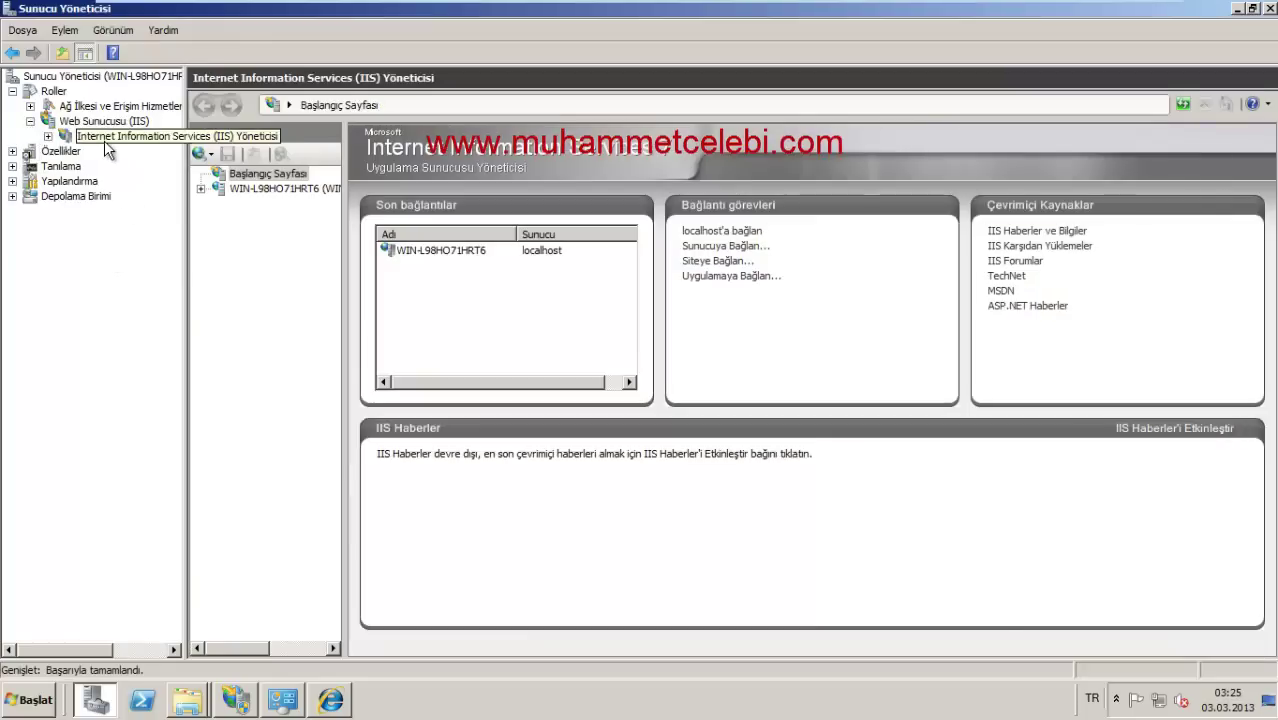
pyautogui.click(219, 189)
pyautogui.click(250, 220)
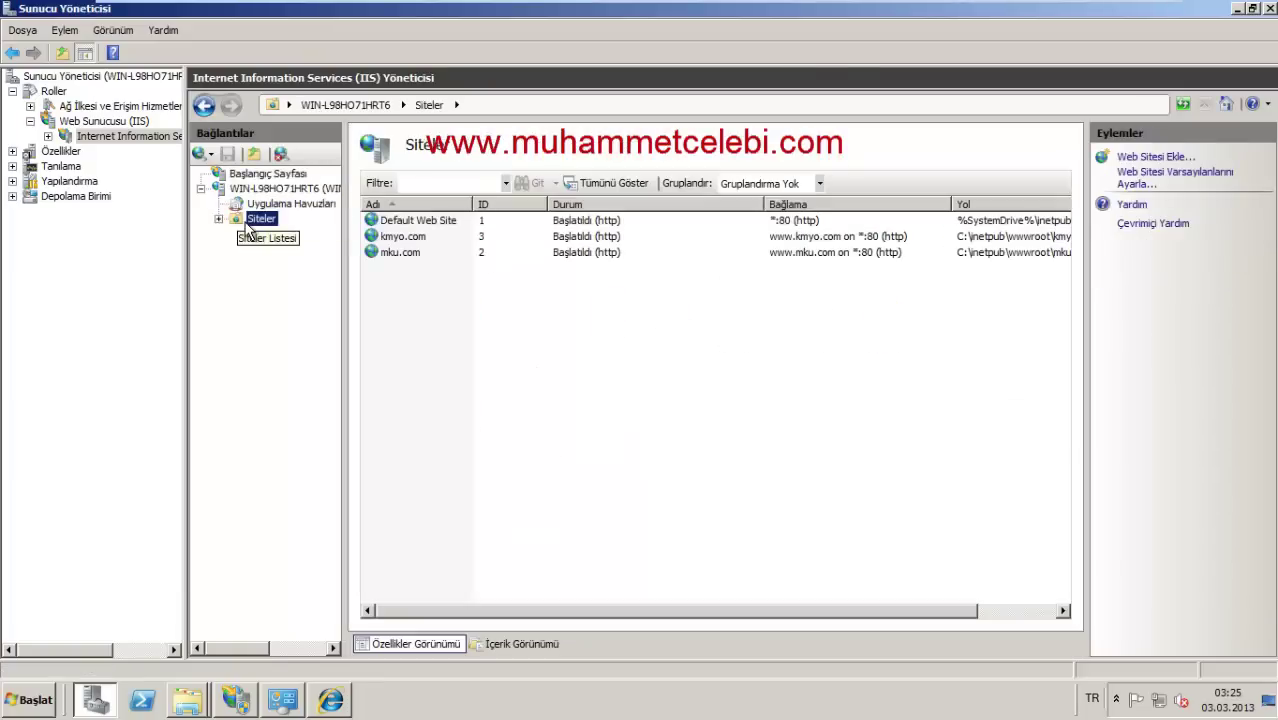
pyautogui.doubleClick(434, 221)
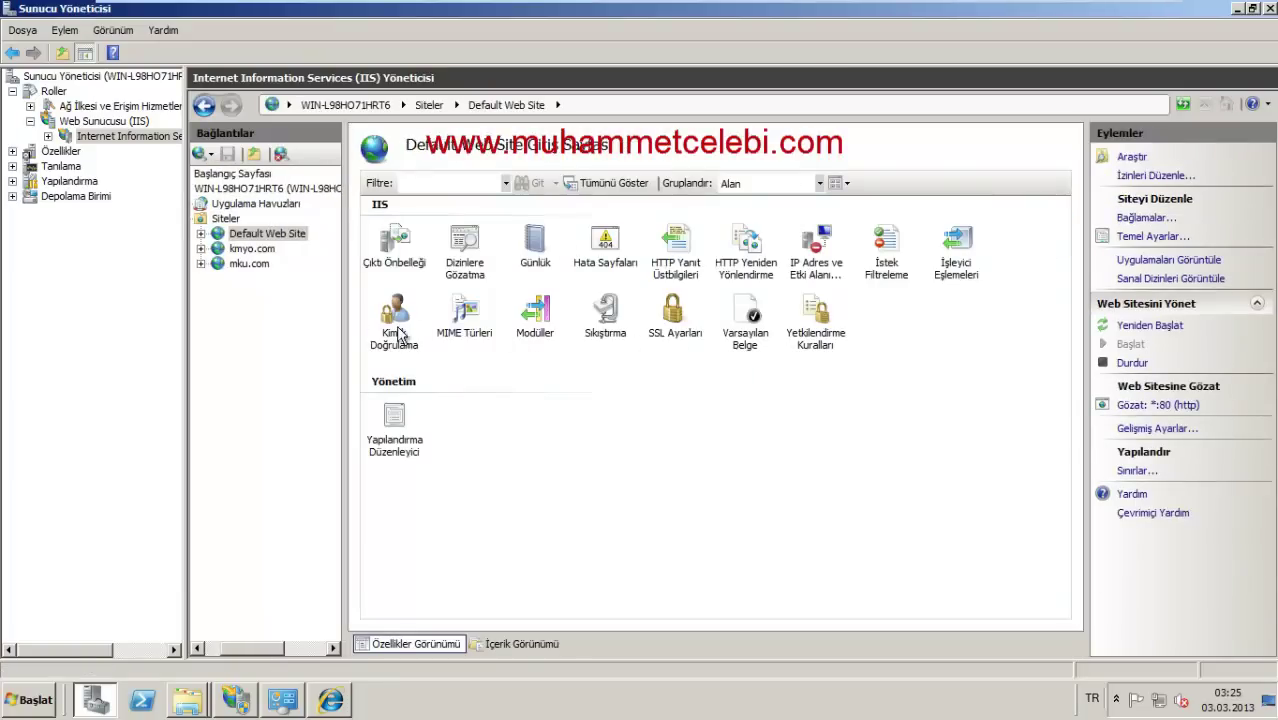
pyautogui.doubleClick(398, 335)
# Step: Disable Anonymous Authentication, enable Windows Authentication and review its advanced settings
pyautogui.rightClick(463, 222)
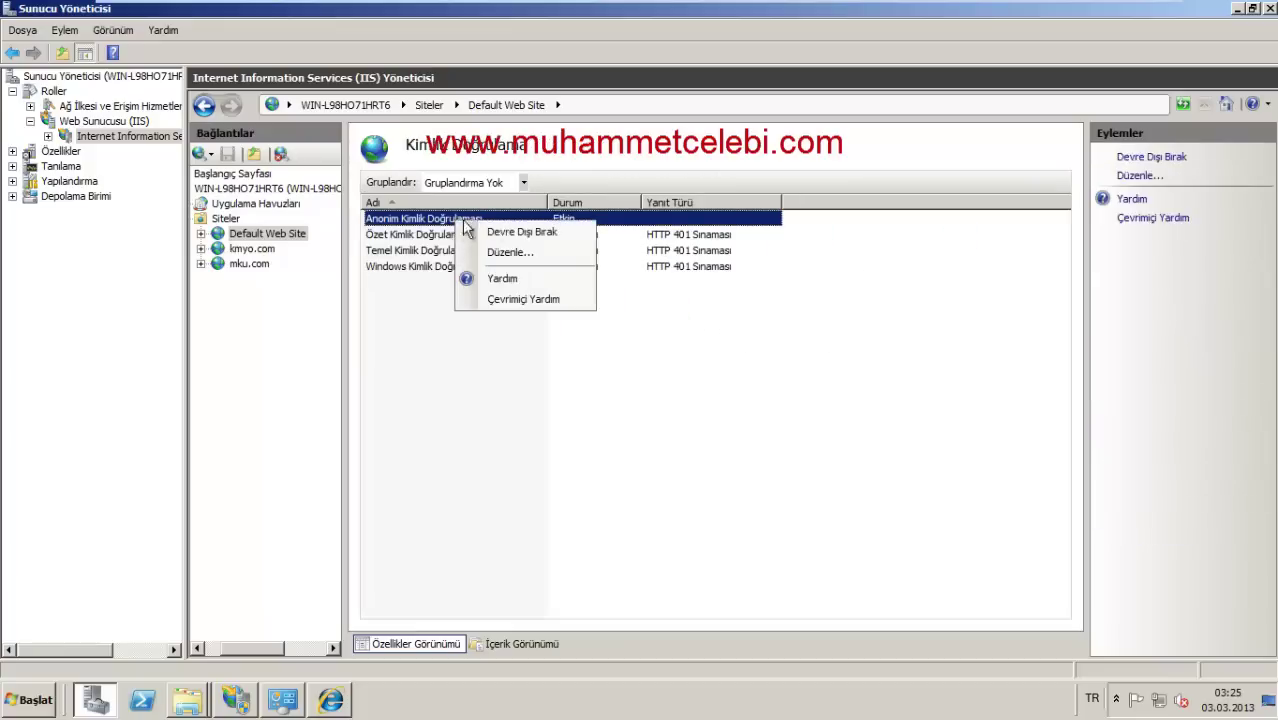
pyautogui.click(518, 232)
pyautogui.rightClick(482, 270)
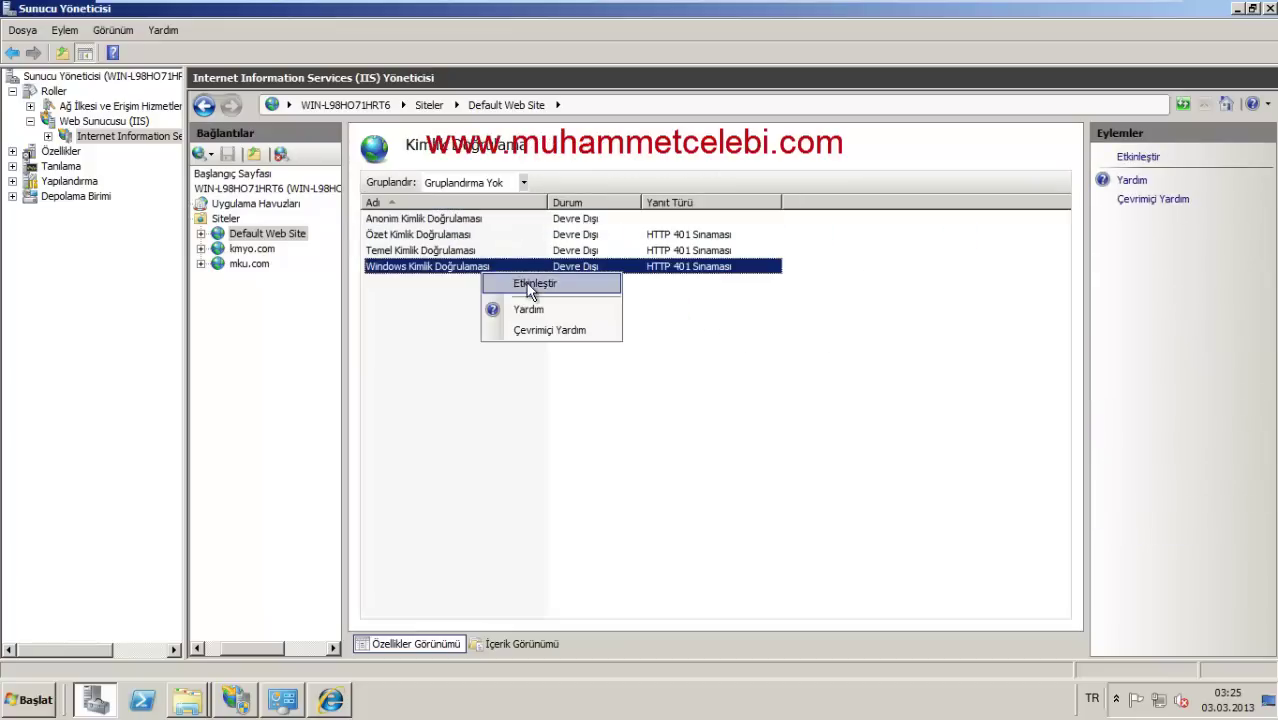
pyautogui.click(530, 285)
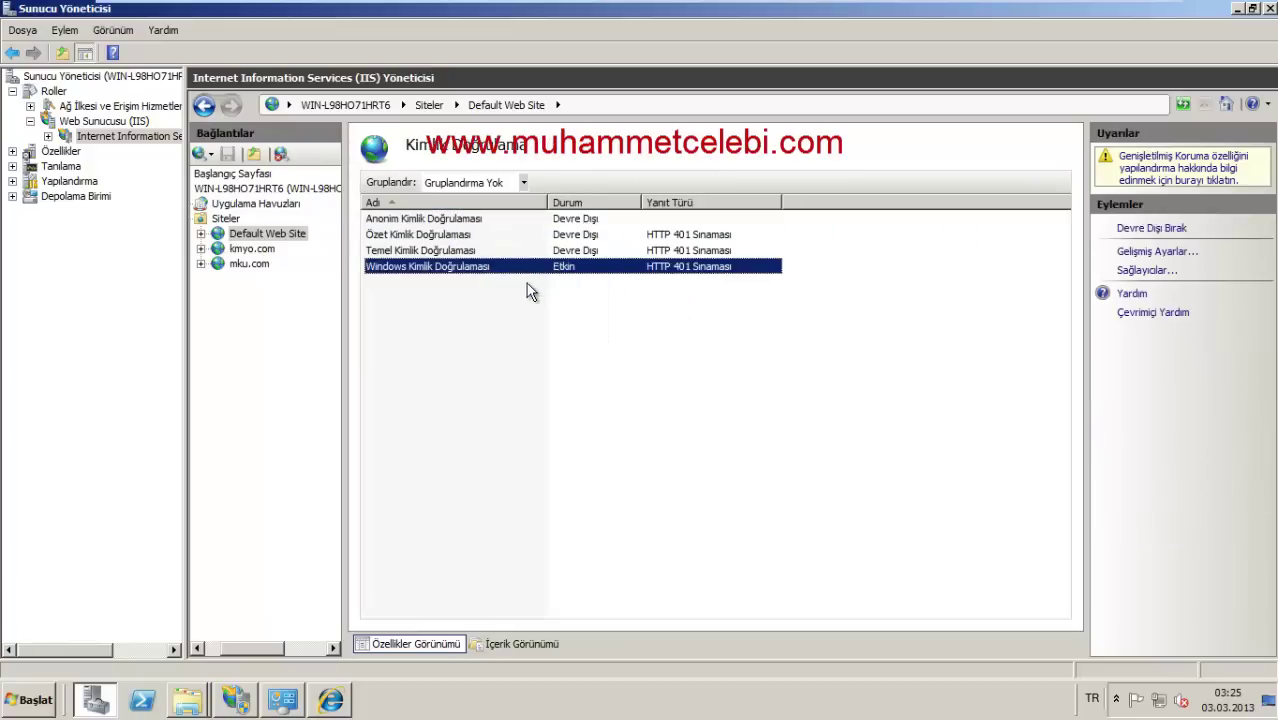
pyautogui.click(1126, 253)
pyautogui.click(832, 199)
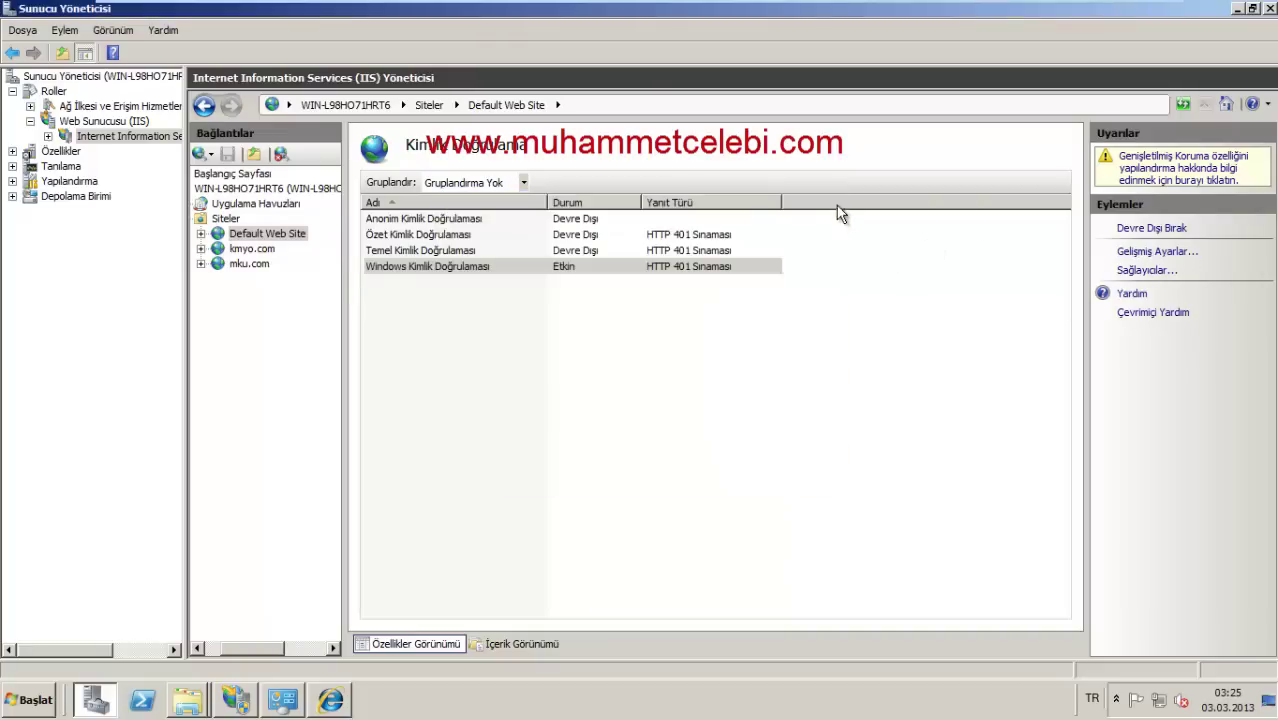
pyautogui.rightClick(246, 264)
pyautogui.click(92, 705)
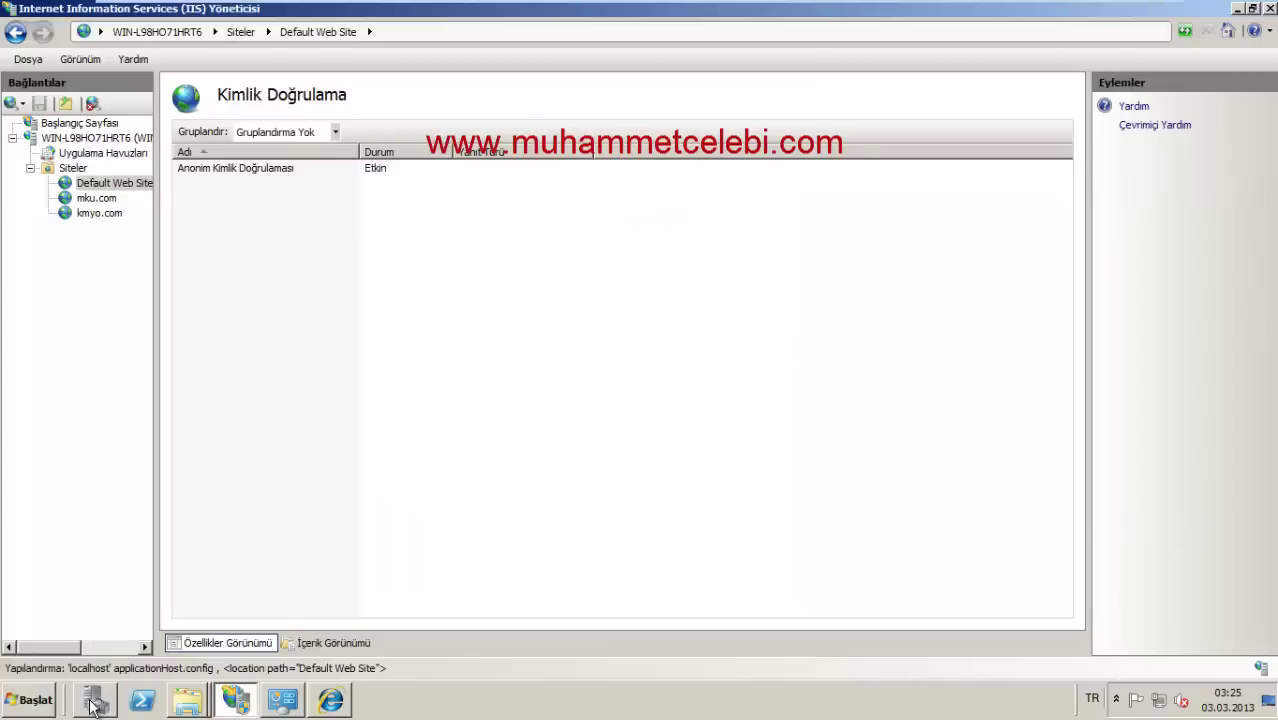
# Step: Open Control Panel maximized on the User Accounts Manage Accounts page
pyautogui.click(1266, 708)
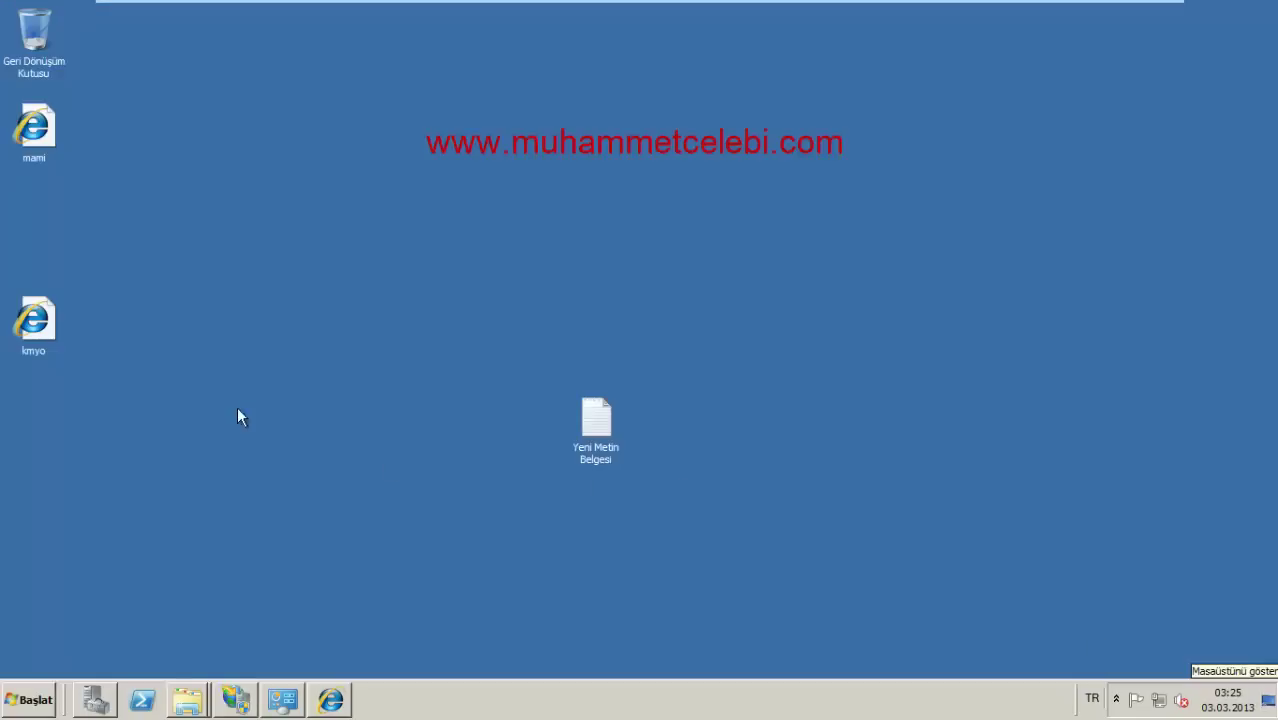
pyautogui.click(20, 716)
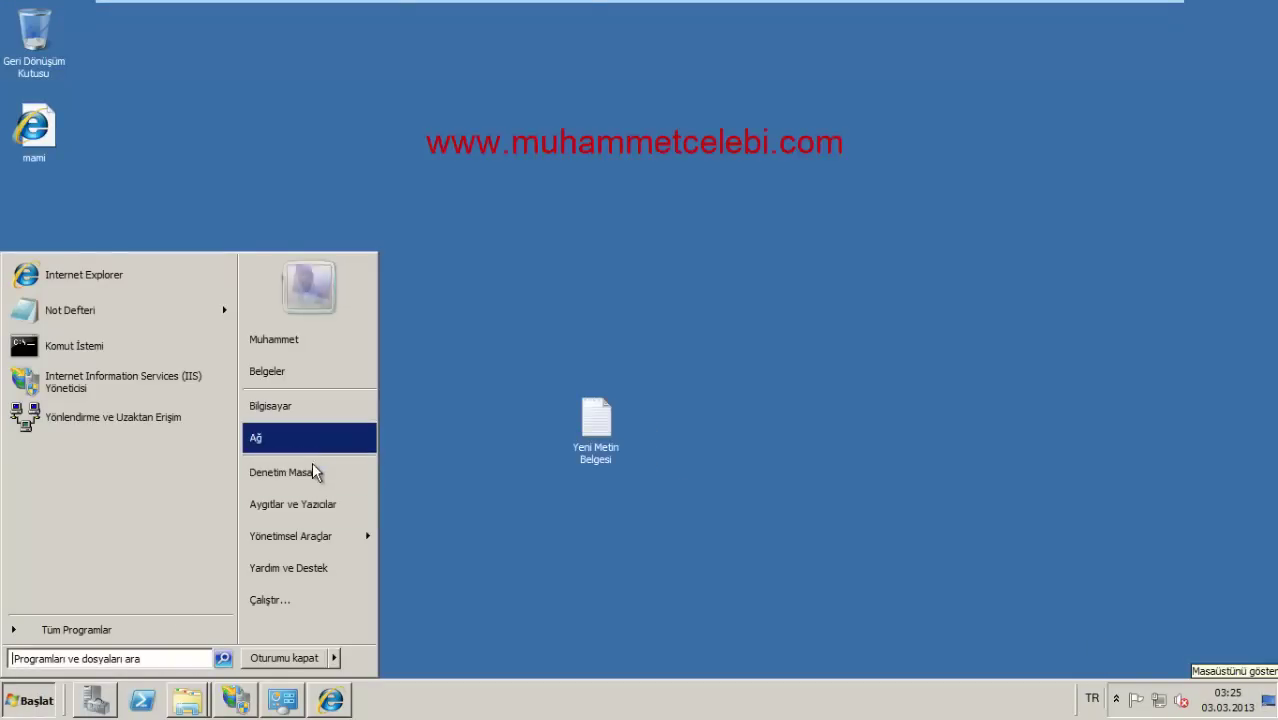
pyautogui.click(300, 487)
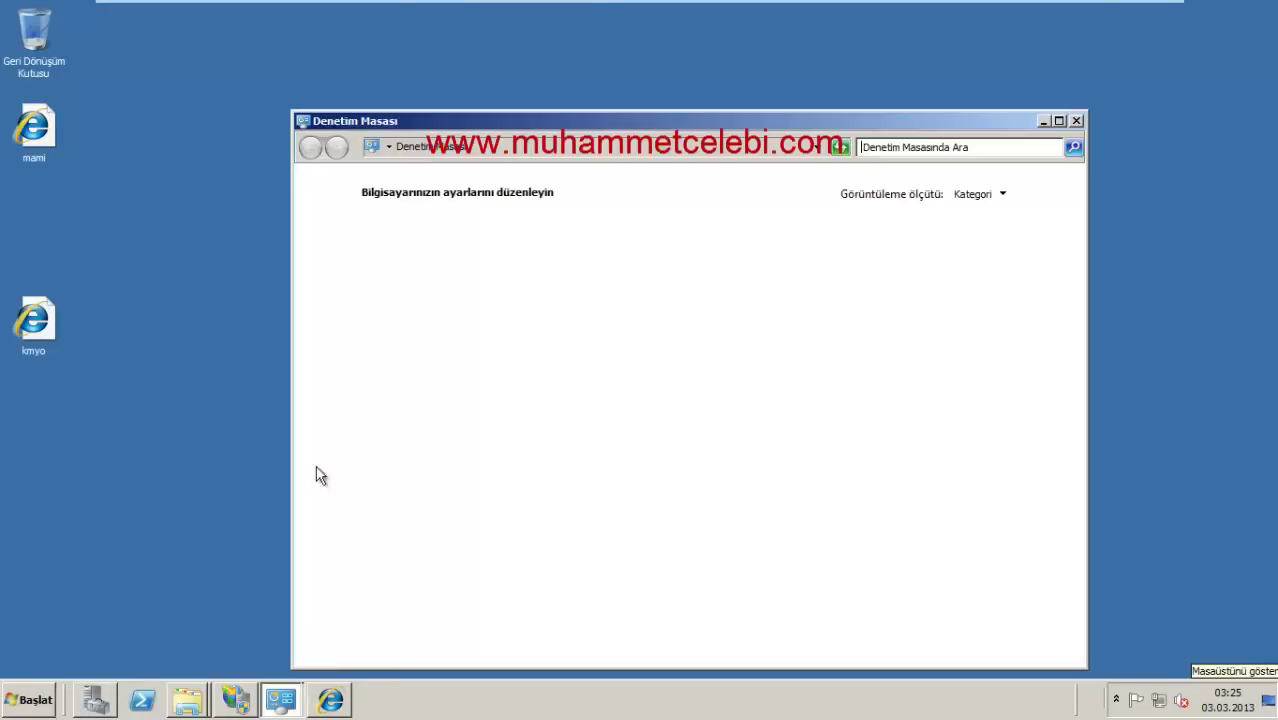
pyautogui.doubleClick(762, 124)
pyautogui.click(765, 130)
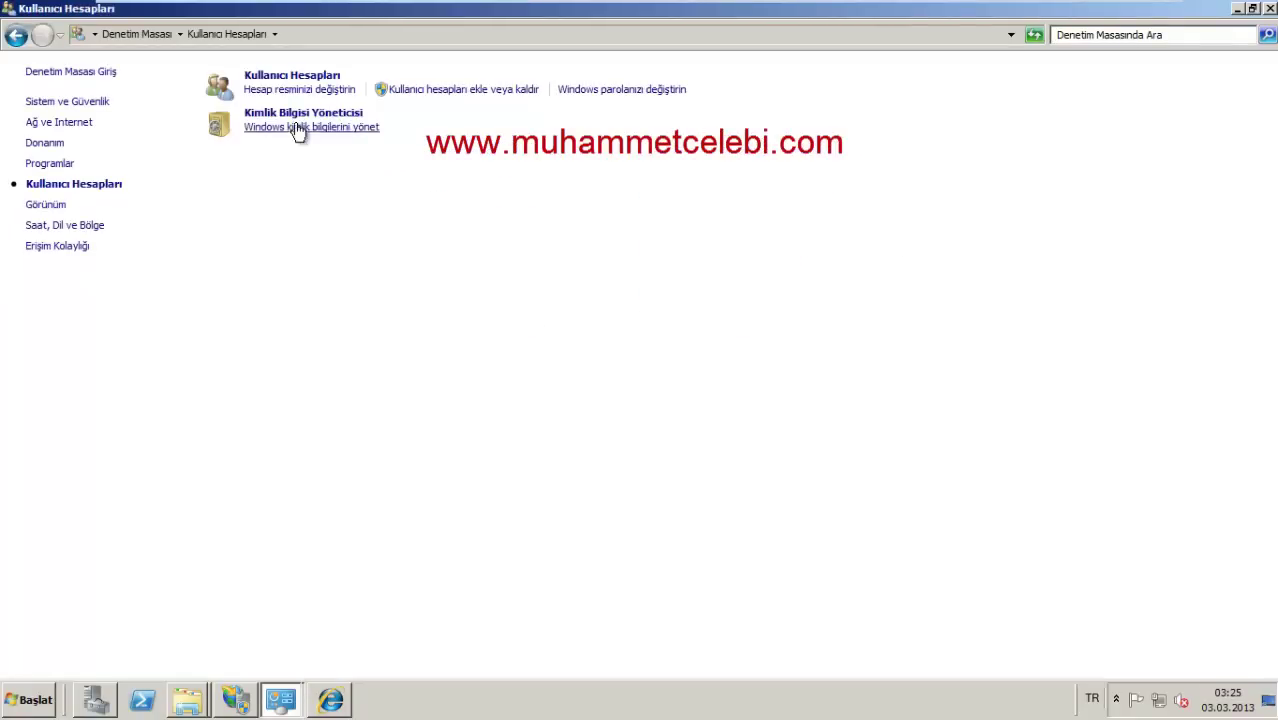
pyautogui.click(474, 90)
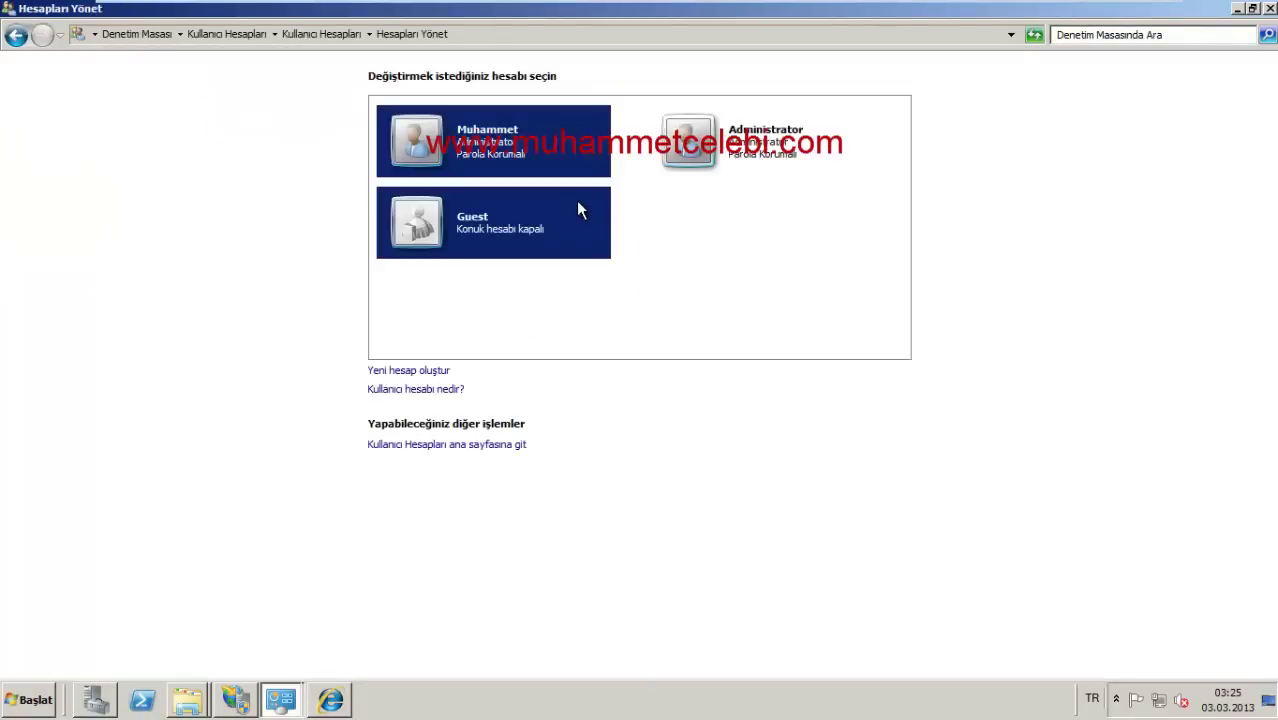
# Step: Create a new standard user account and enter the name for a second one
pyautogui.click(425, 370)
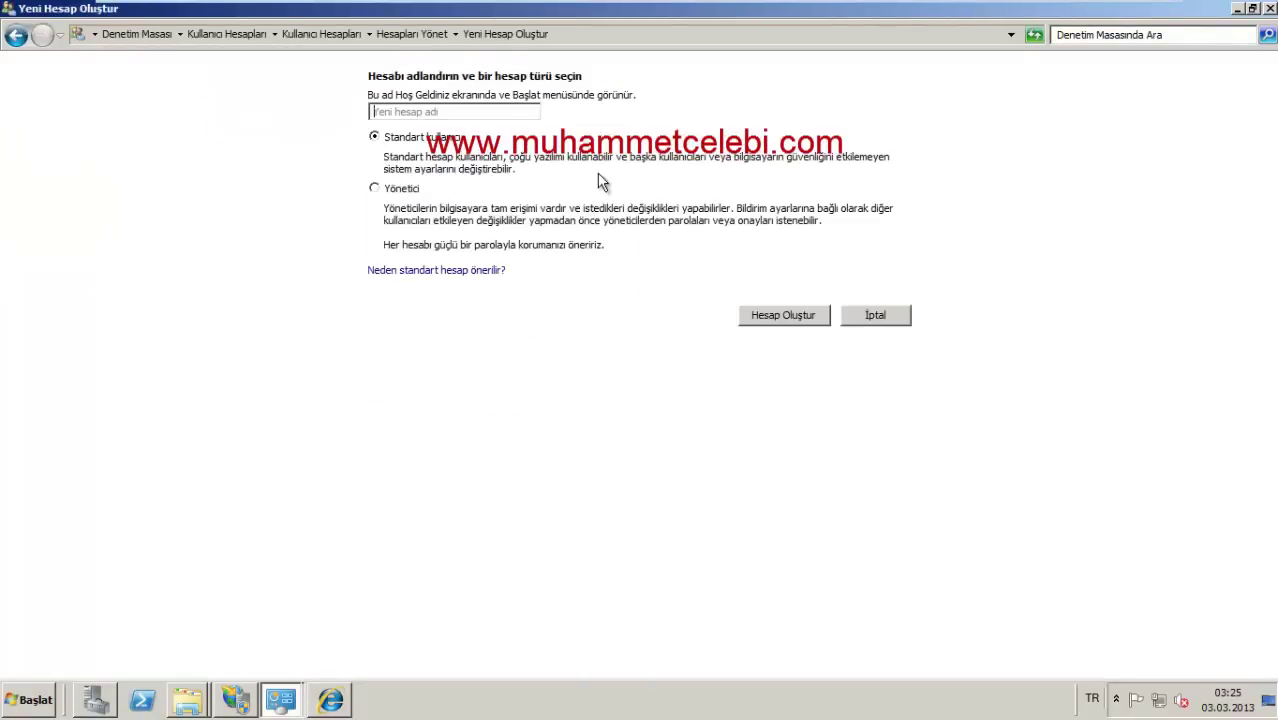
pyautogui.write('mami')
pyautogui.press('Tab')
pyautogui.click(807, 316)
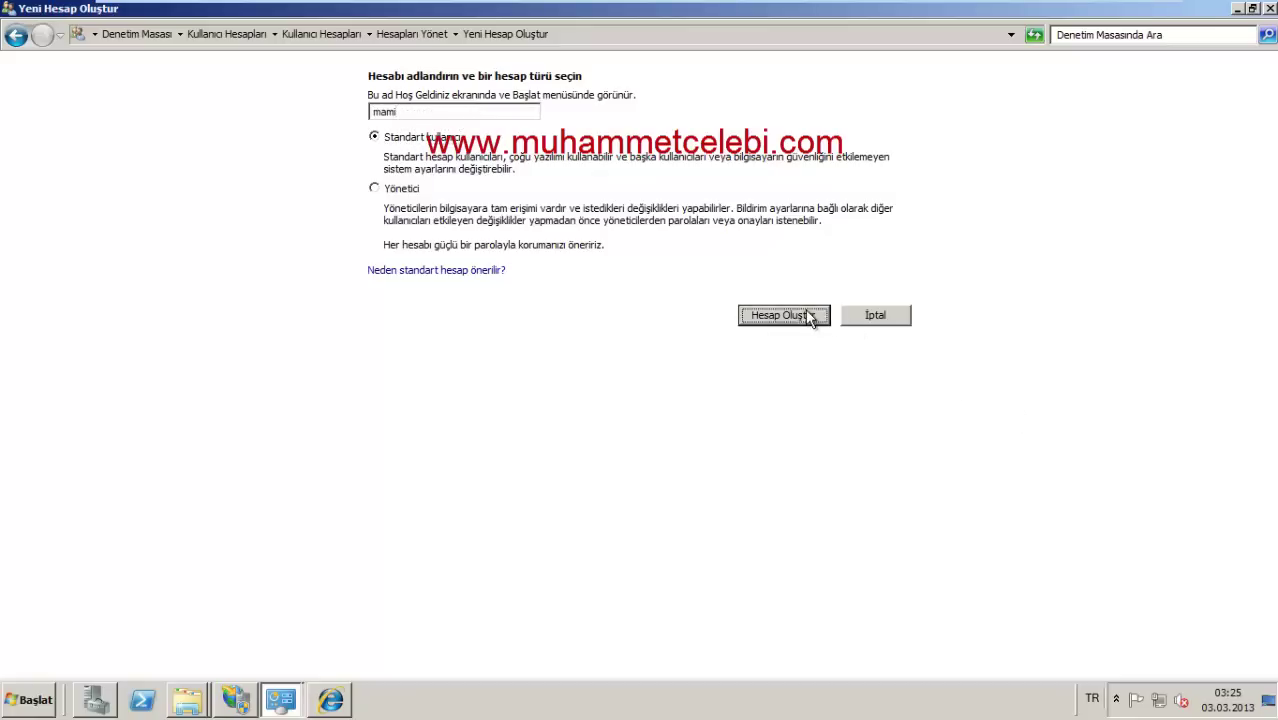
pyautogui.click(420, 371)
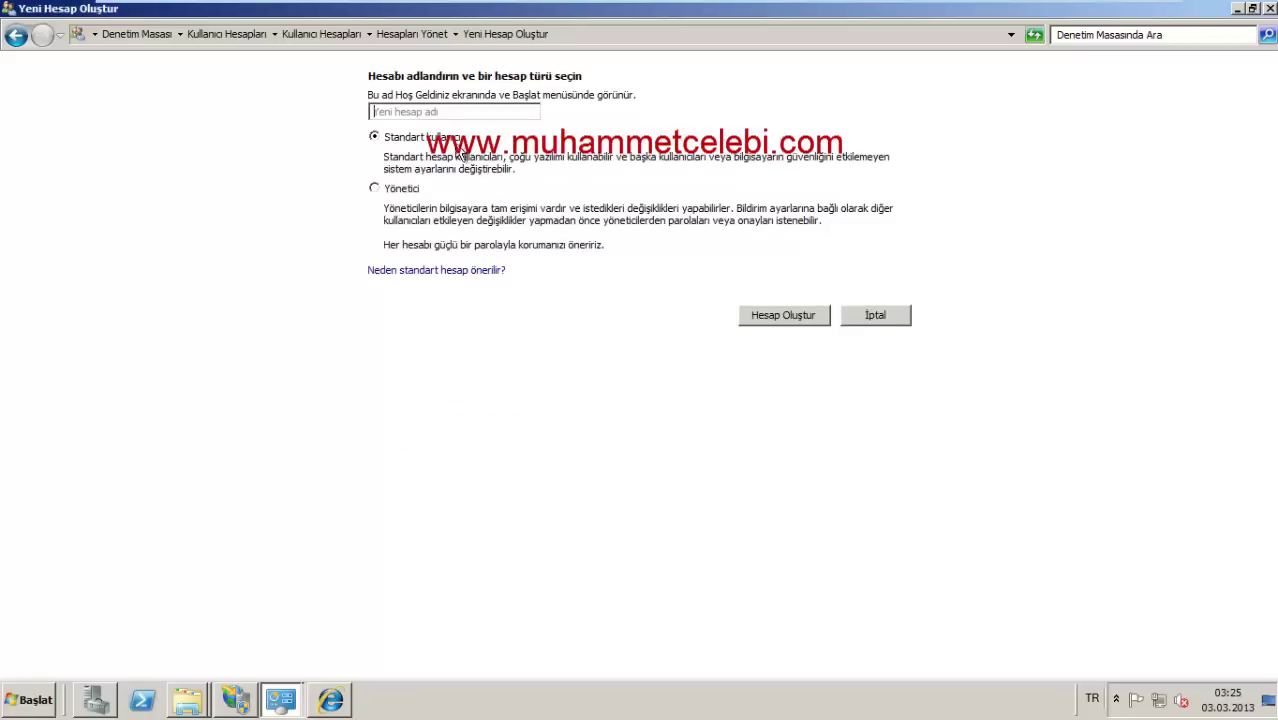
pyautogui.write('celebi')
pyautogui.click(803, 316)
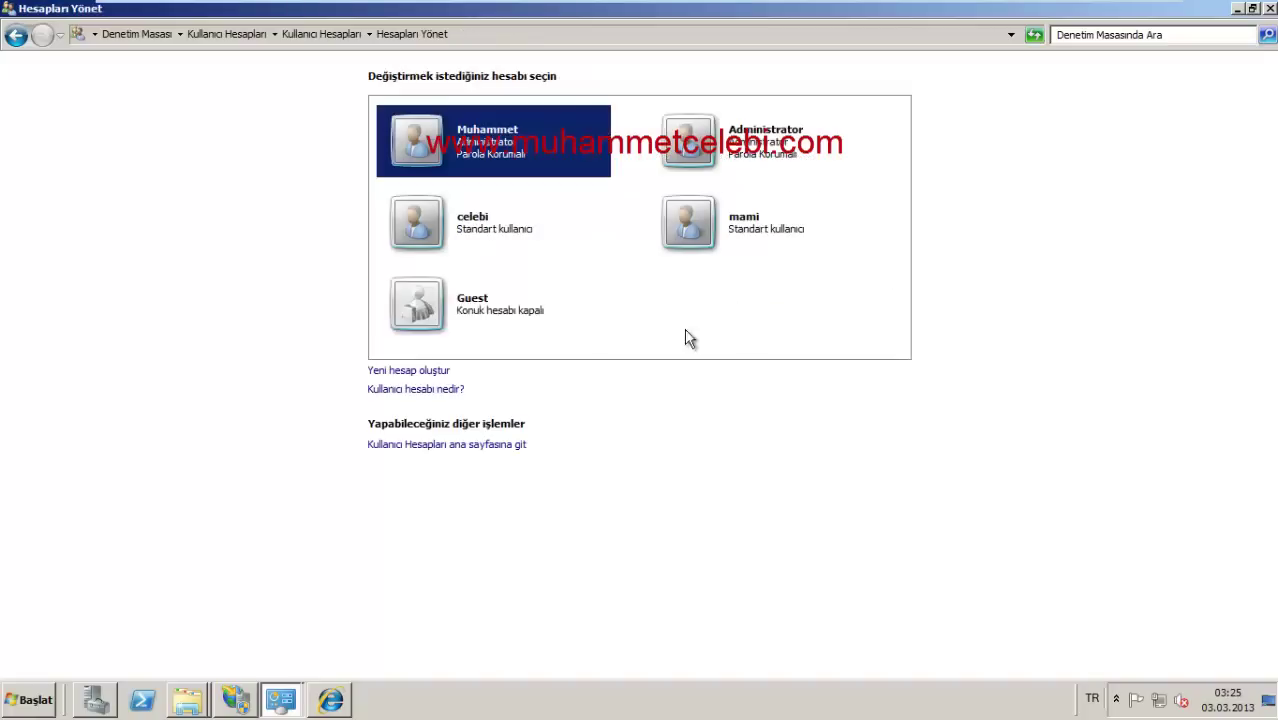
# Step: Give the first new account a password and return to the account list
pyautogui.click(501, 234)
pyautogui.click(405, 122)
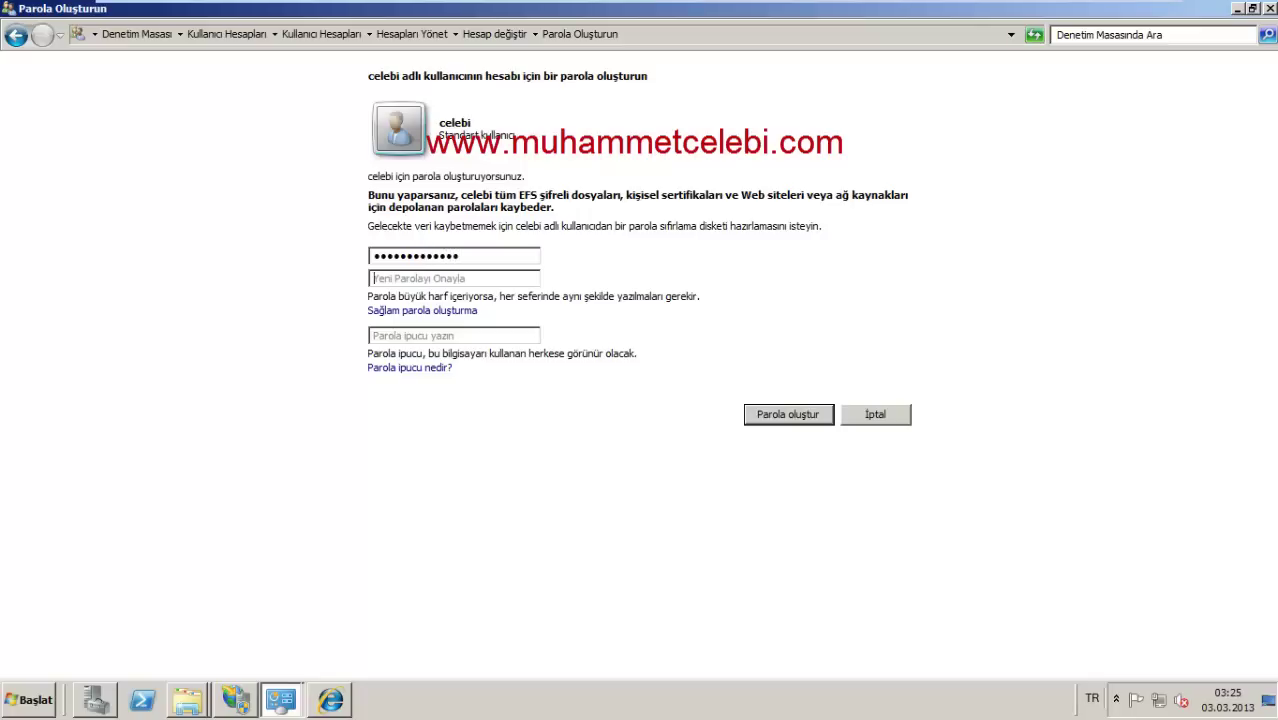
pyautogui.write('****')
pyautogui.click(812, 430)
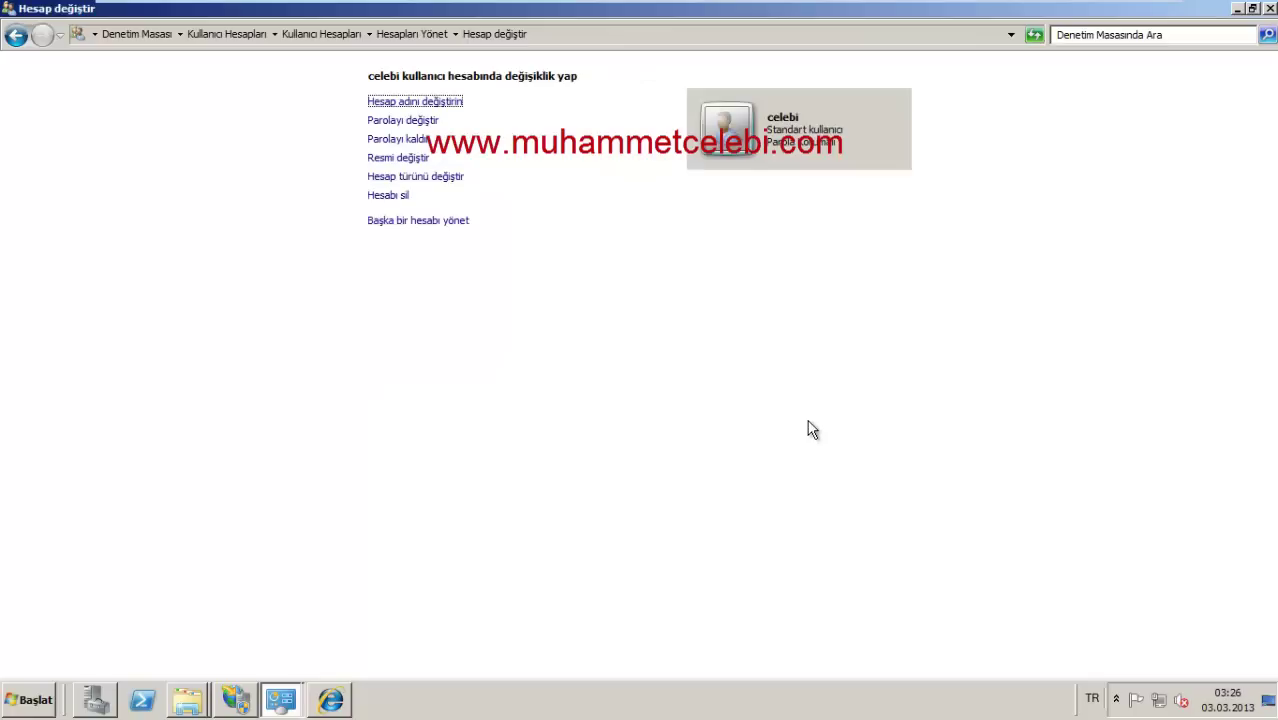
pyautogui.click(16, 36)
pyautogui.click(16, 36)
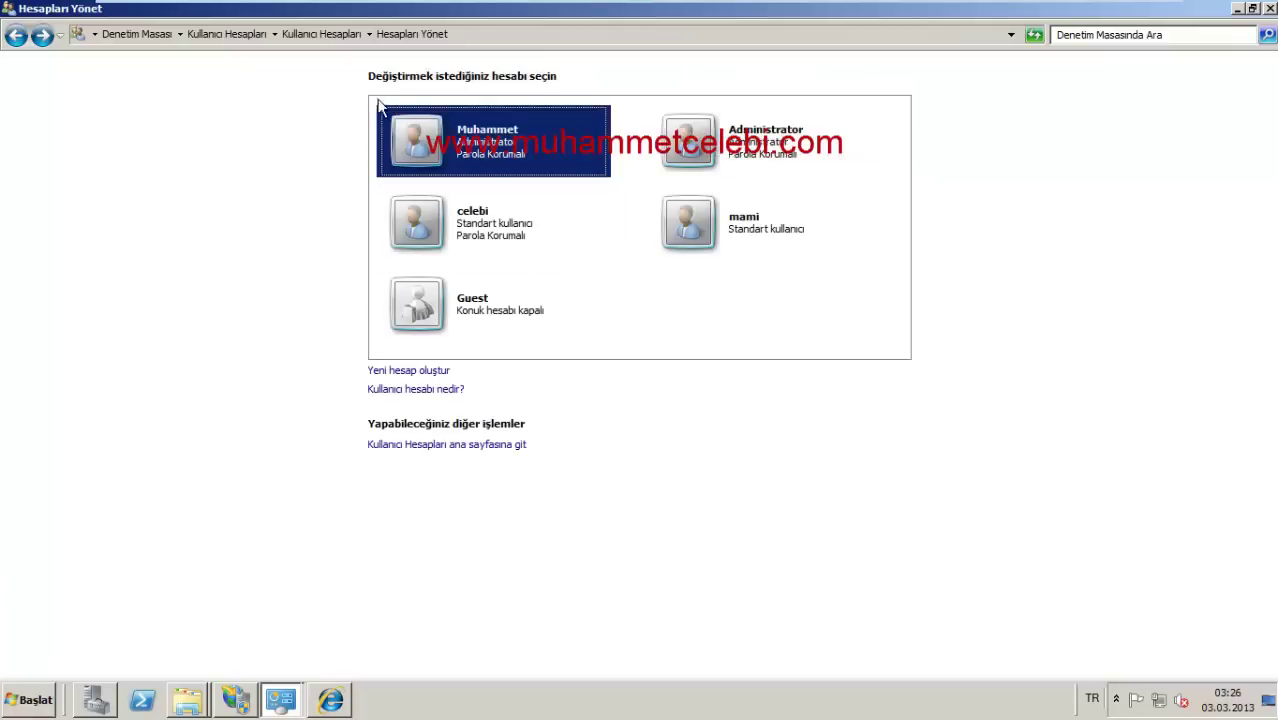
pyautogui.click(46, 37)
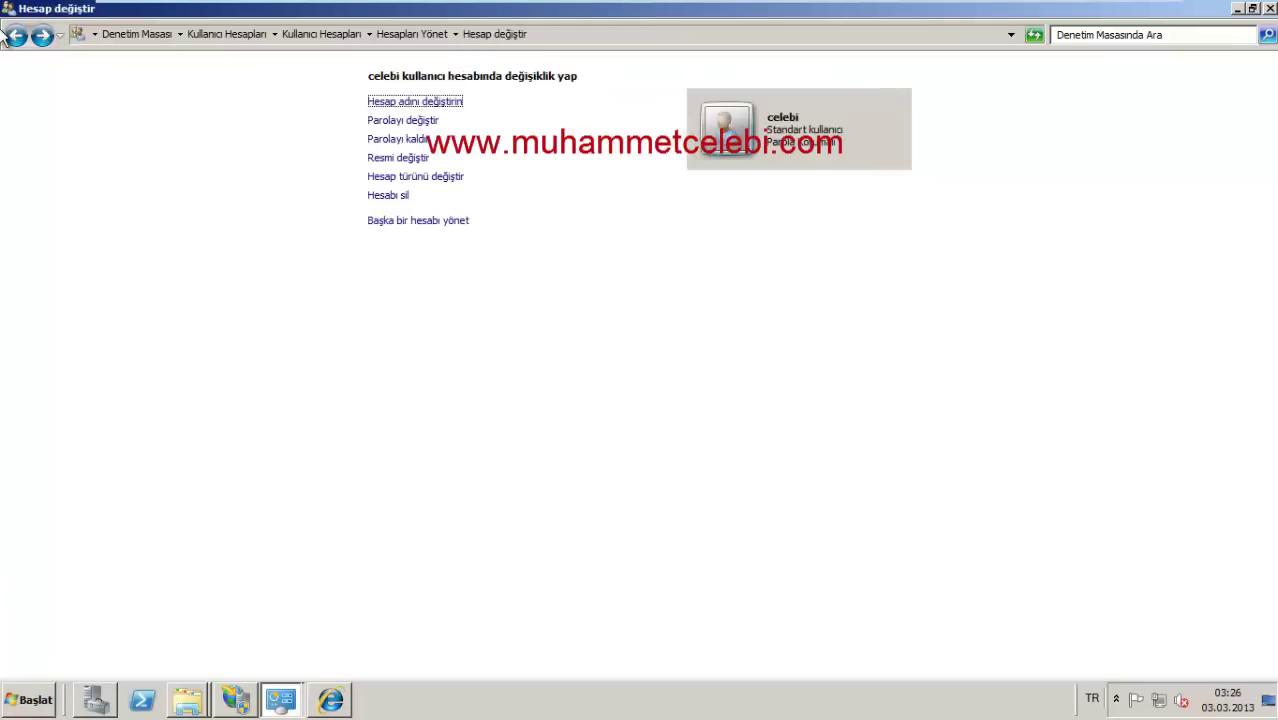
pyautogui.click(15, 38)
# Step: Give the other new account a password, then close Control Panel
pyautogui.click(750, 212)
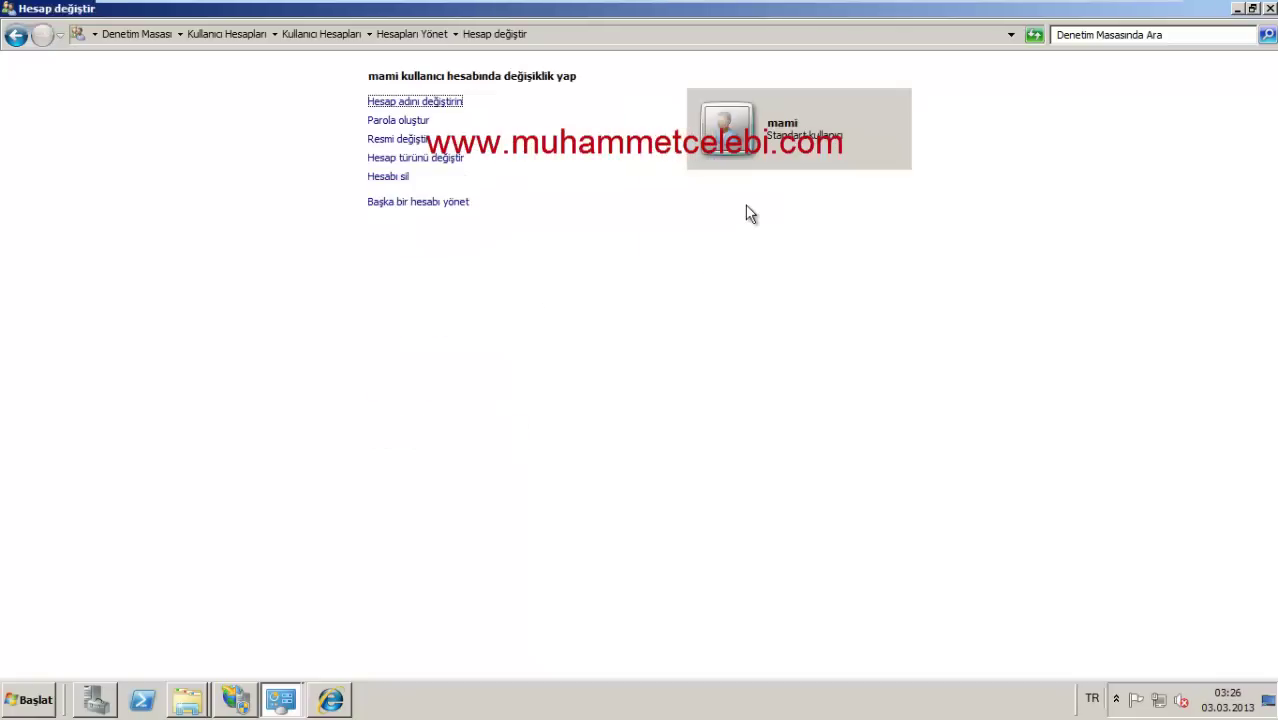
pyautogui.click(398, 120)
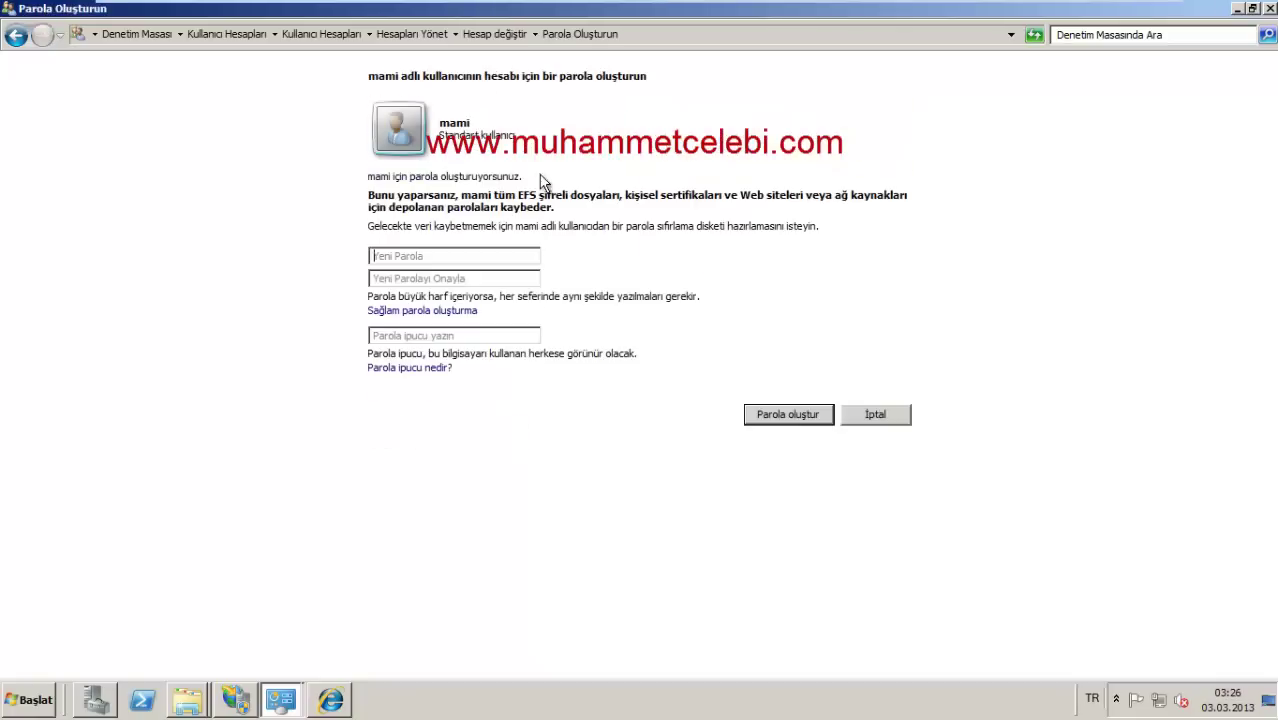
pyautogui.click(460, 256)
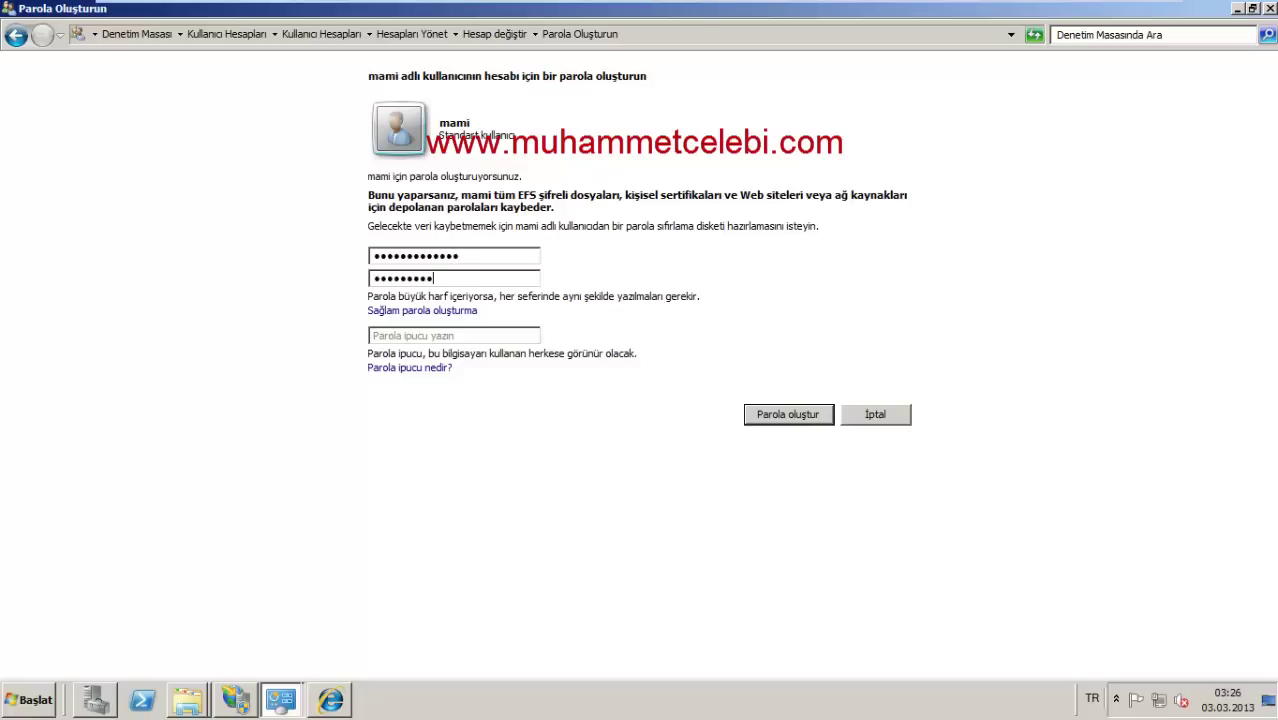
pyautogui.click(824, 419)
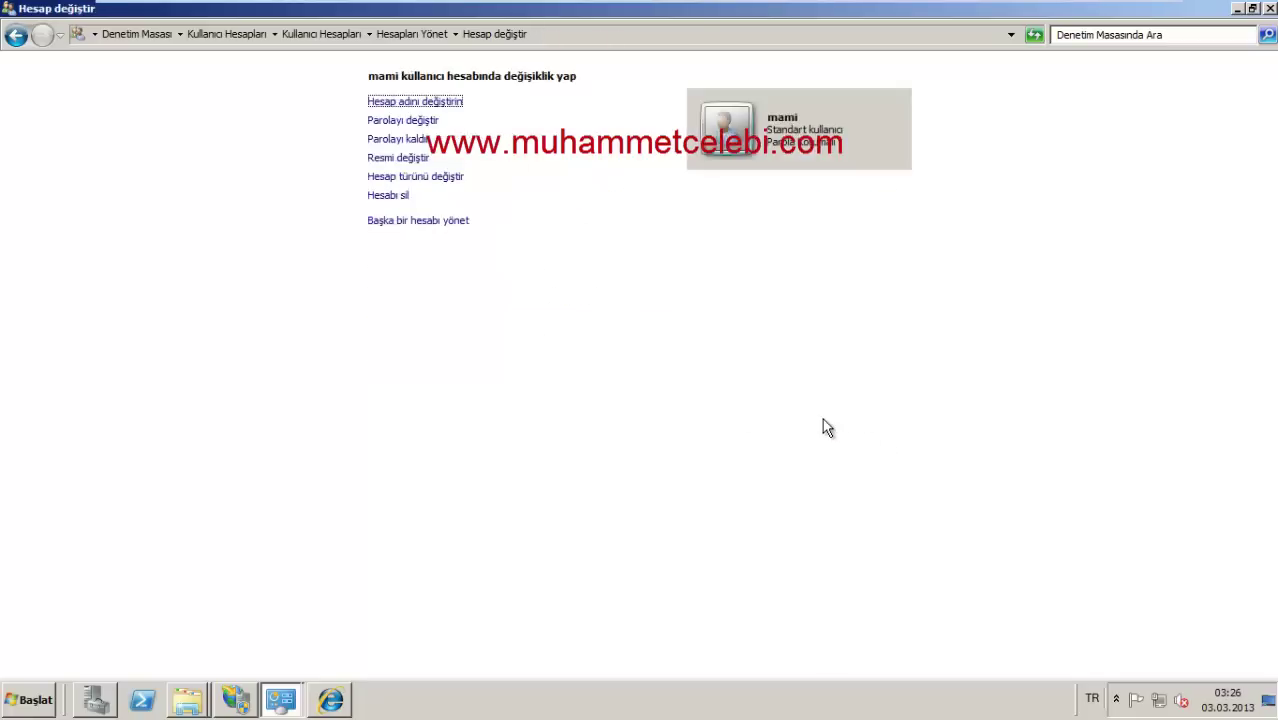
pyautogui.click(1270, 8)
# Step: Refresh and expand Default Web Site in standalone IIS Manager, check its authentication, then close it
pyautogui.click(235, 700)
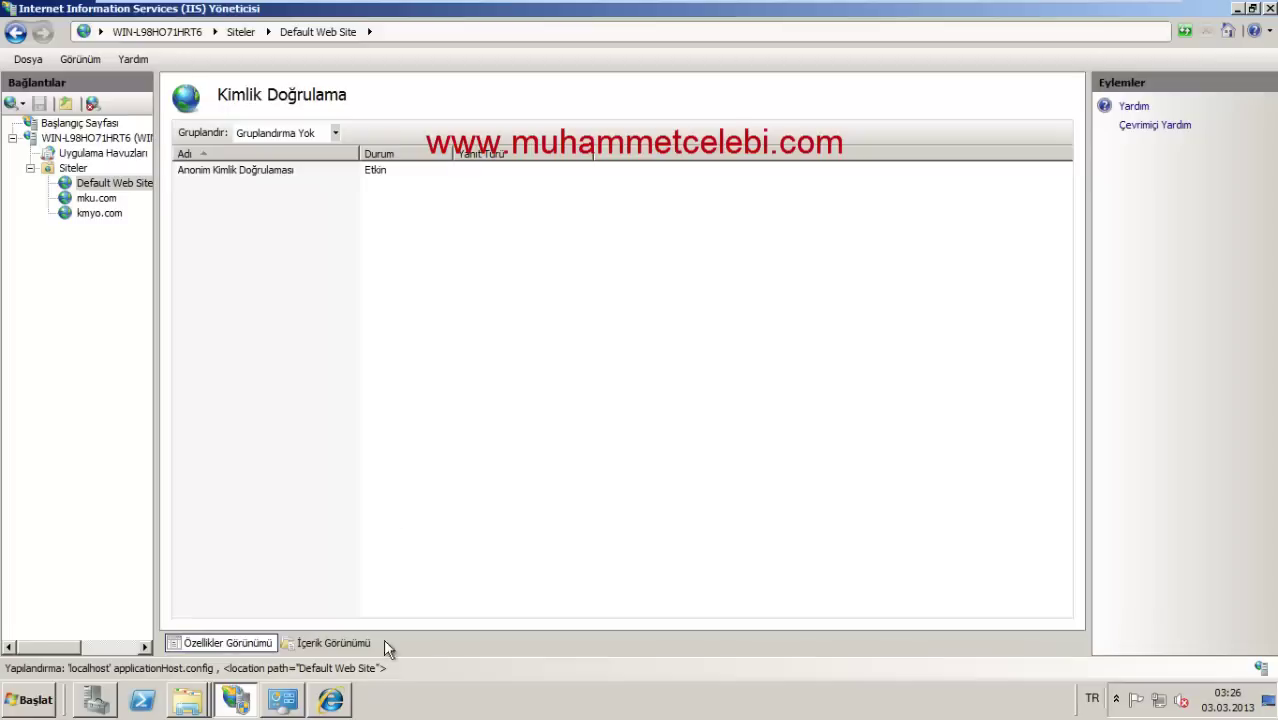
pyautogui.click(98, 184)
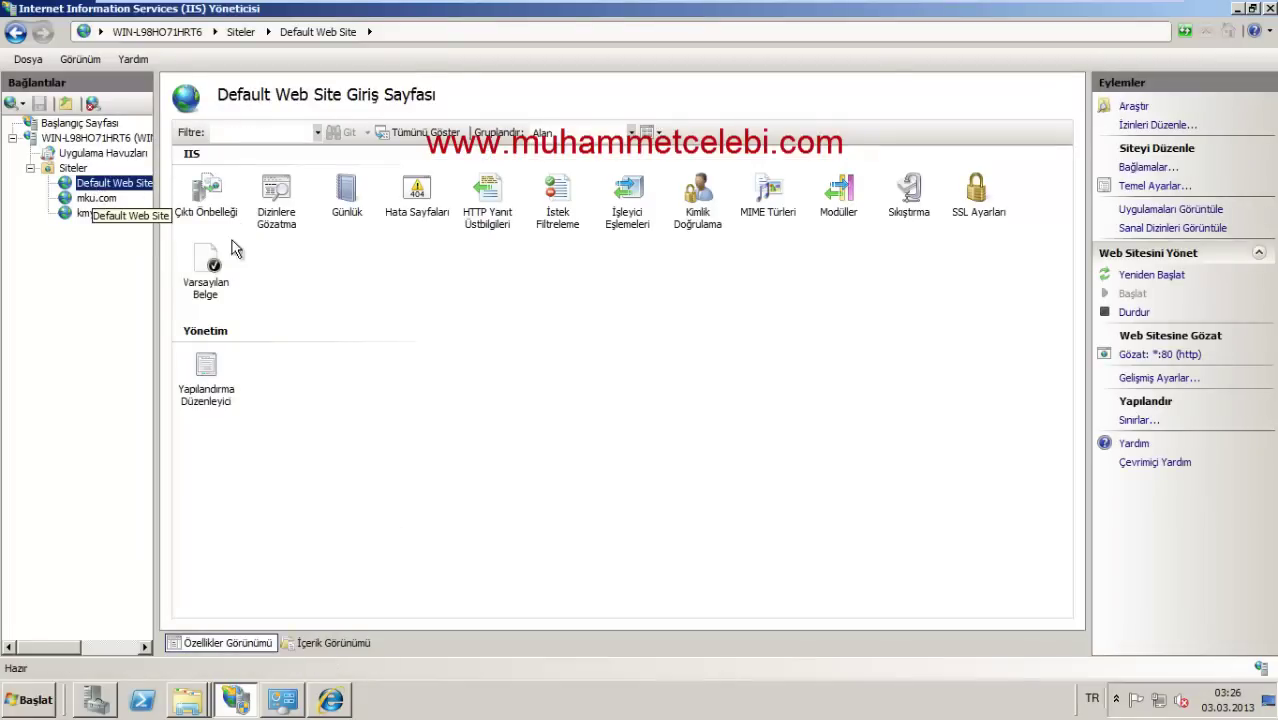
pyautogui.doubleClick(695, 230)
pyautogui.rightClick(131, 187)
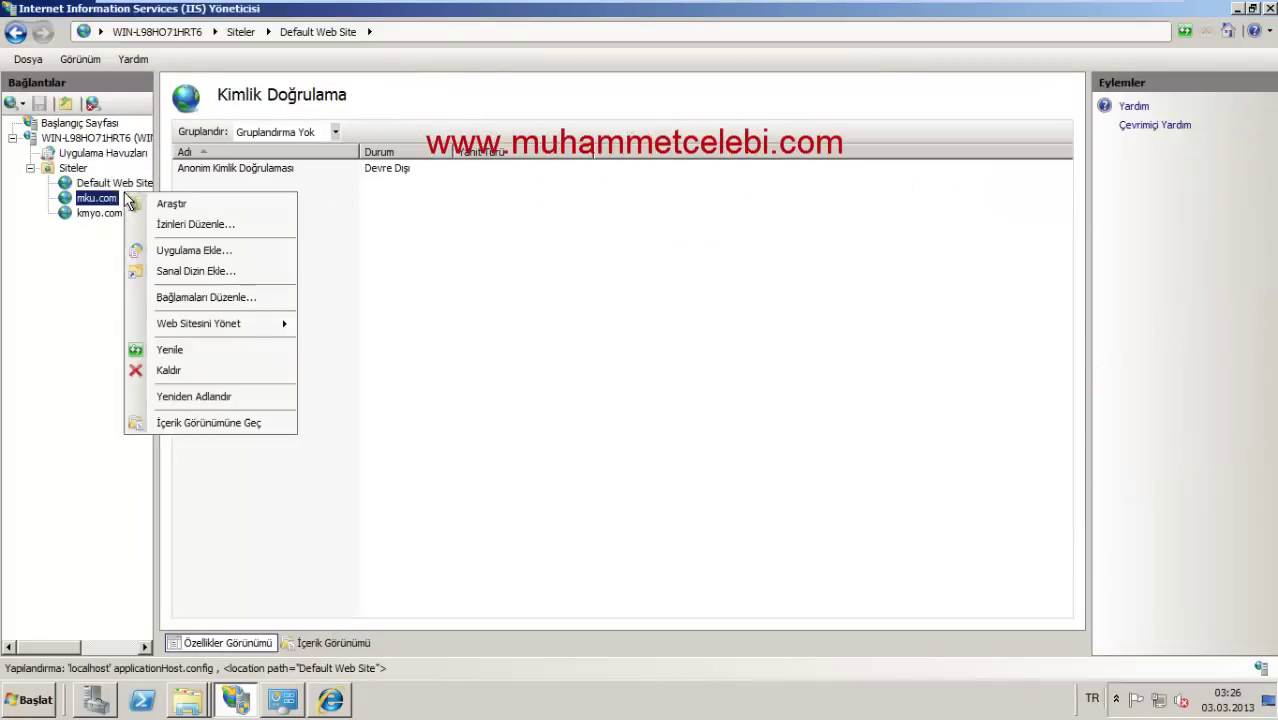
pyautogui.click(176, 338)
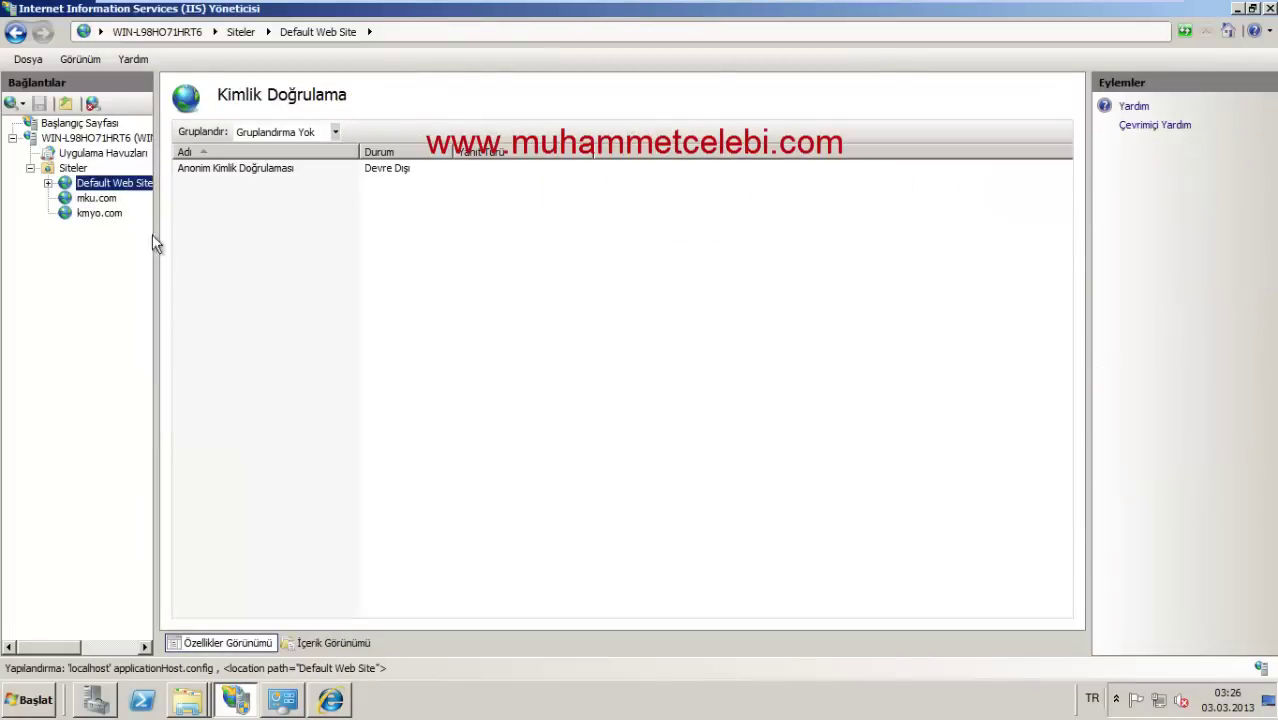
pyautogui.doubleClick(125, 189)
pyautogui.doubleClick(694, 205)
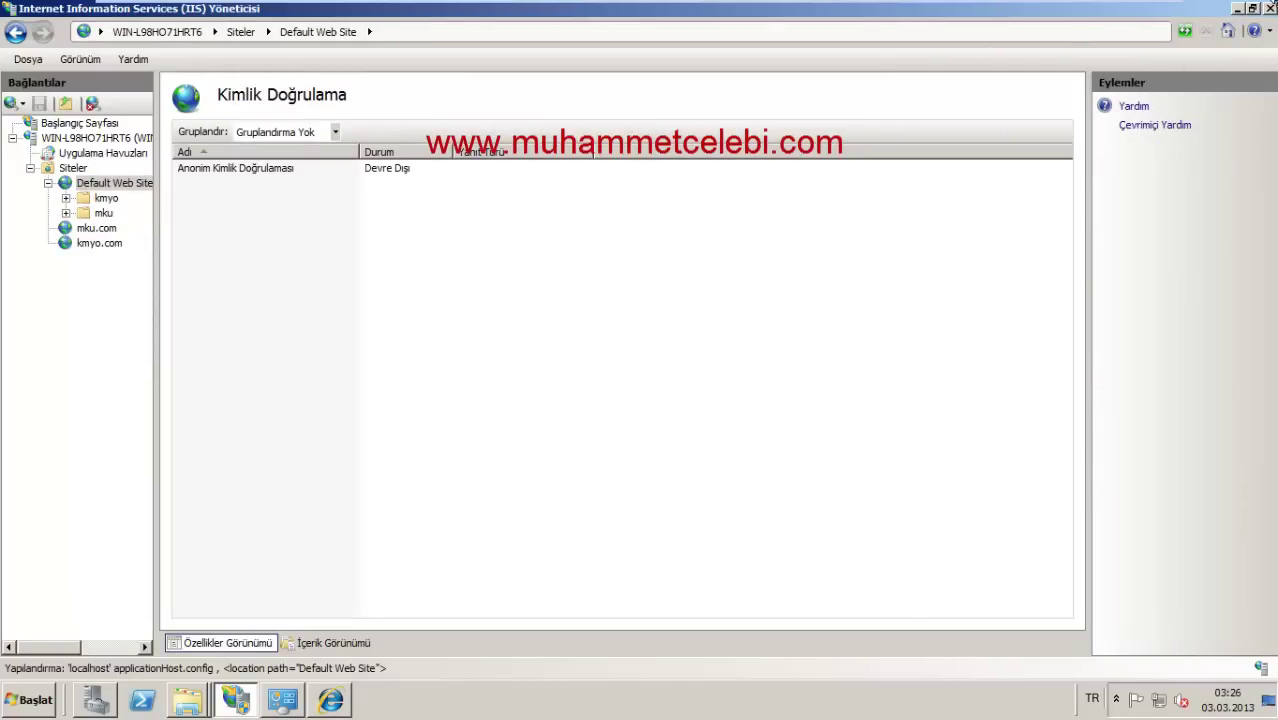
pyautogui.click(1271, 9)
# Step: In Server Manager, select Windows Authentication and bring up Default Web Site's context menu
pyautogui.click(96, 698)
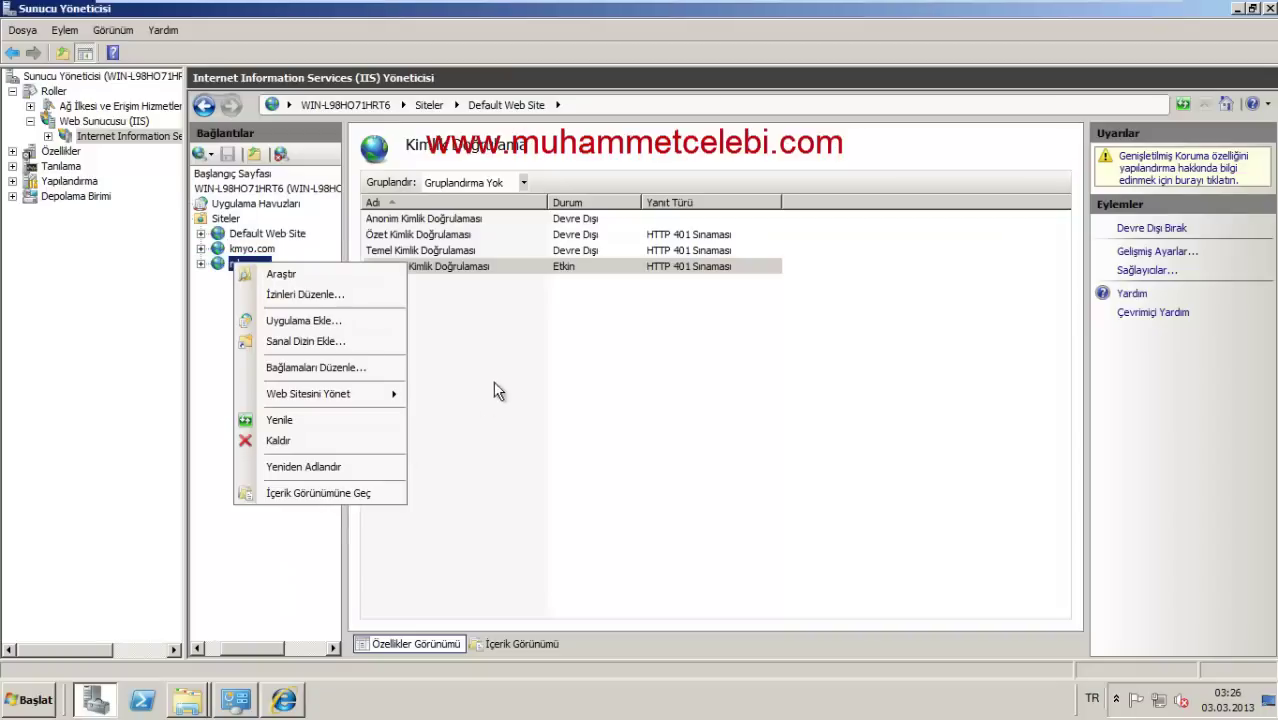
pyautogui.click(508, 368)
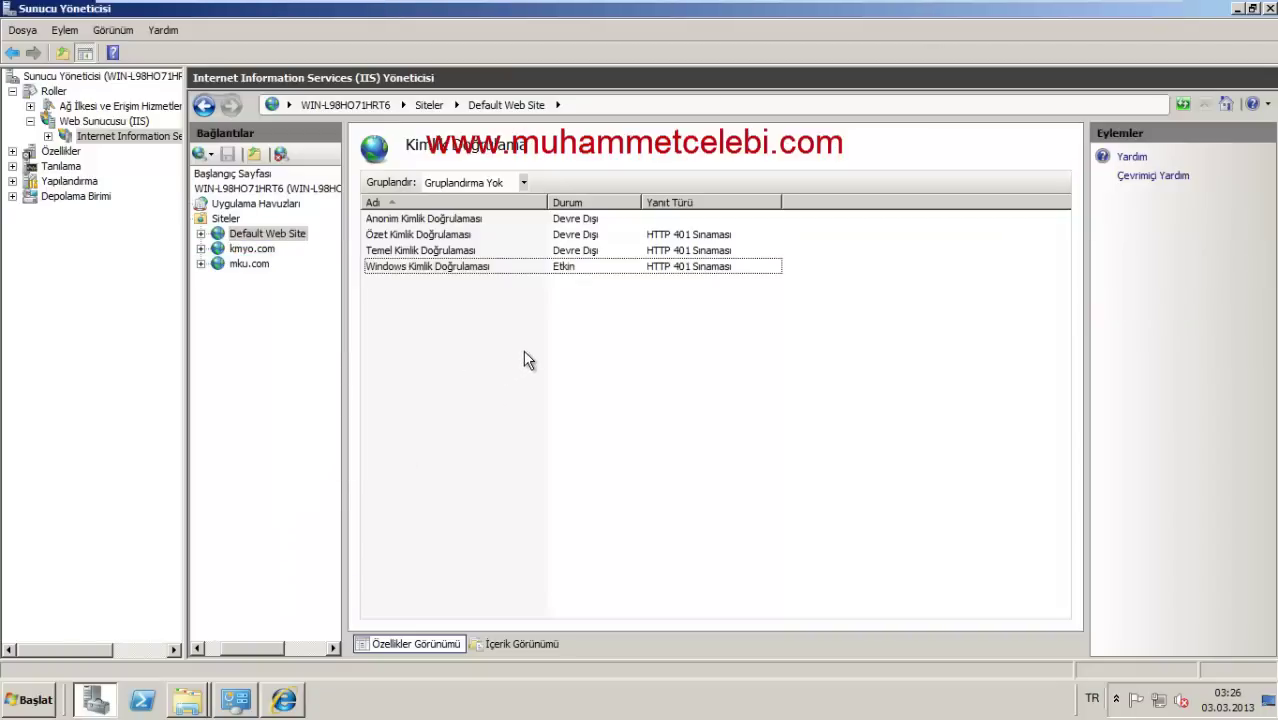
pyautogui.click(529, 273)
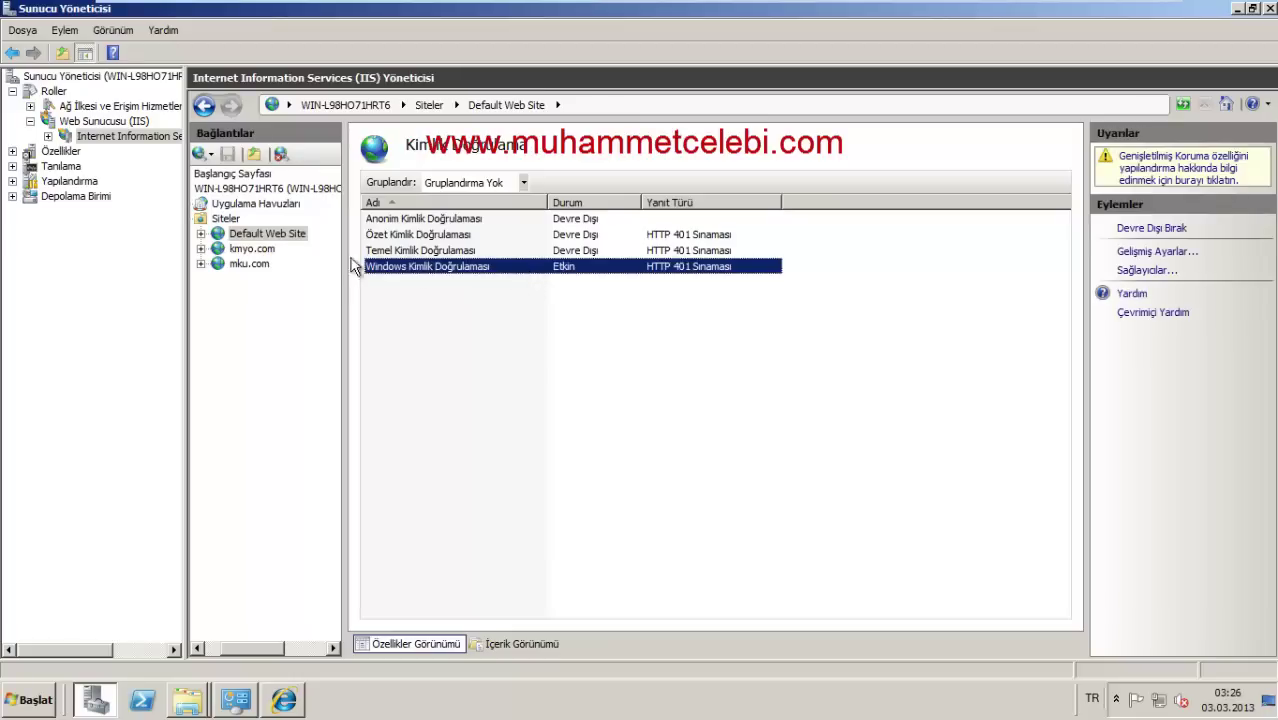
pyautogui.rightClick(221, 238)
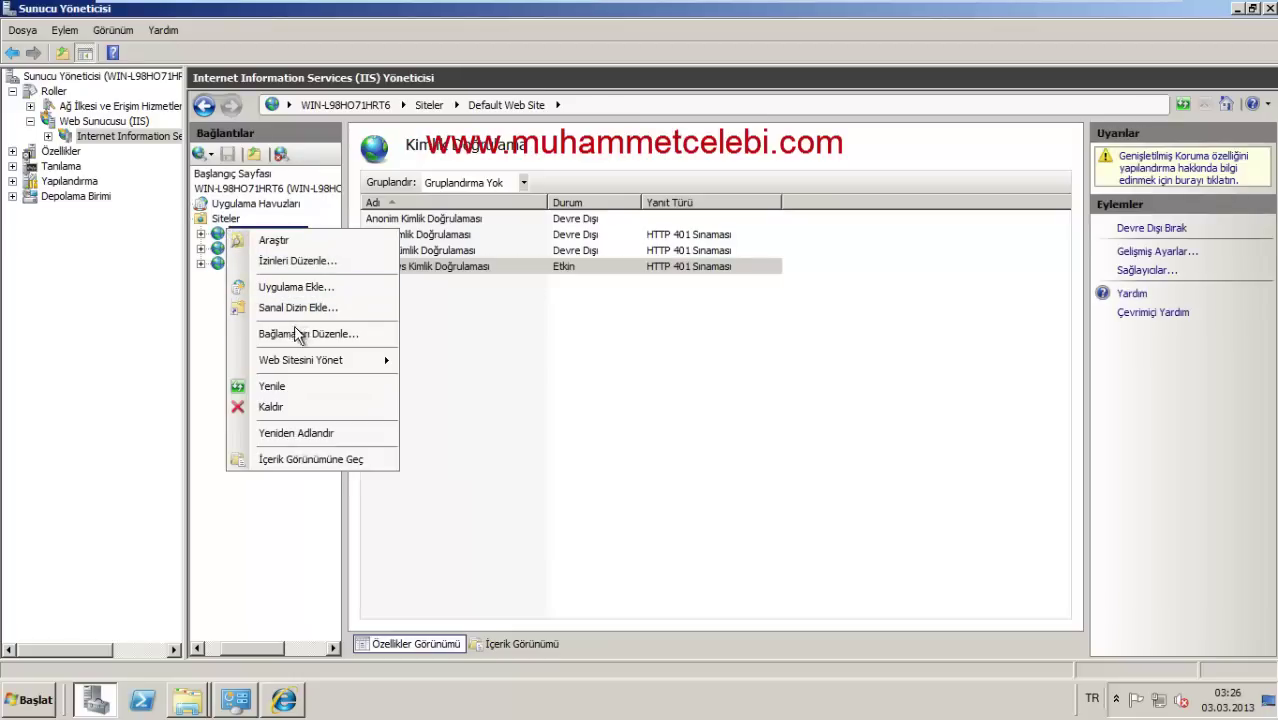
pyautogui.click(550, 400)
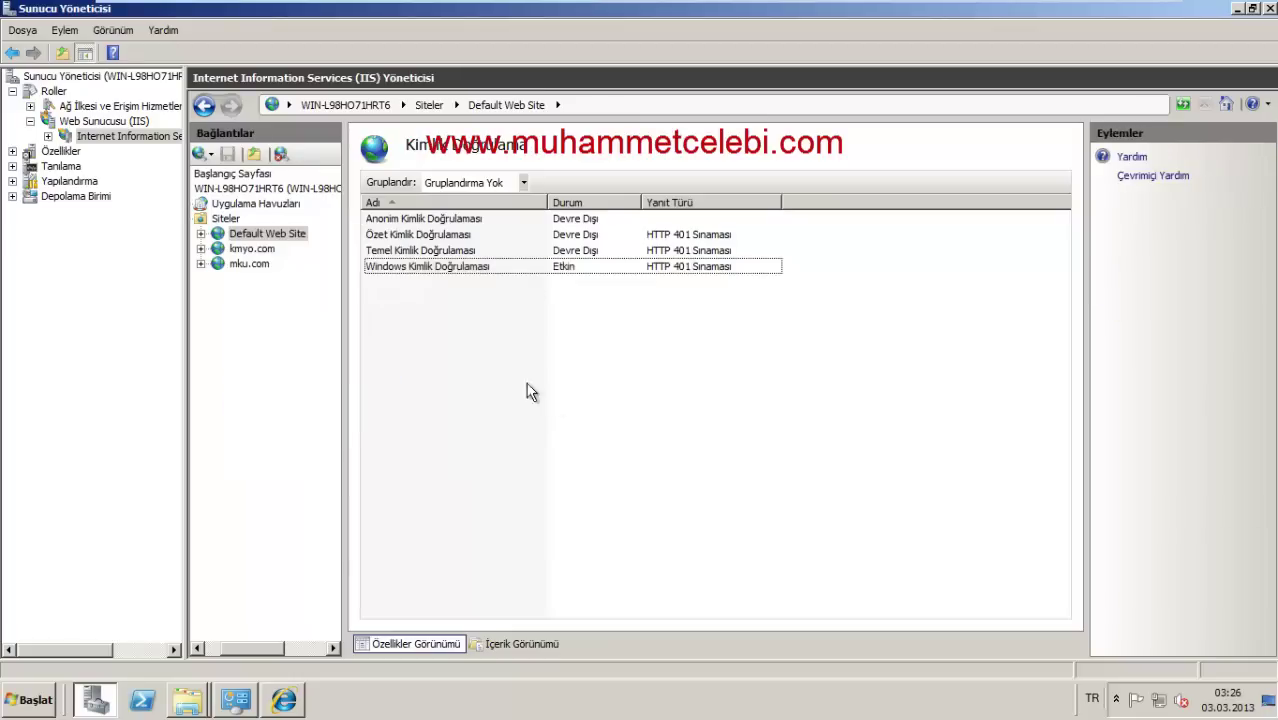
pyautogui.rightClick(266, 236)
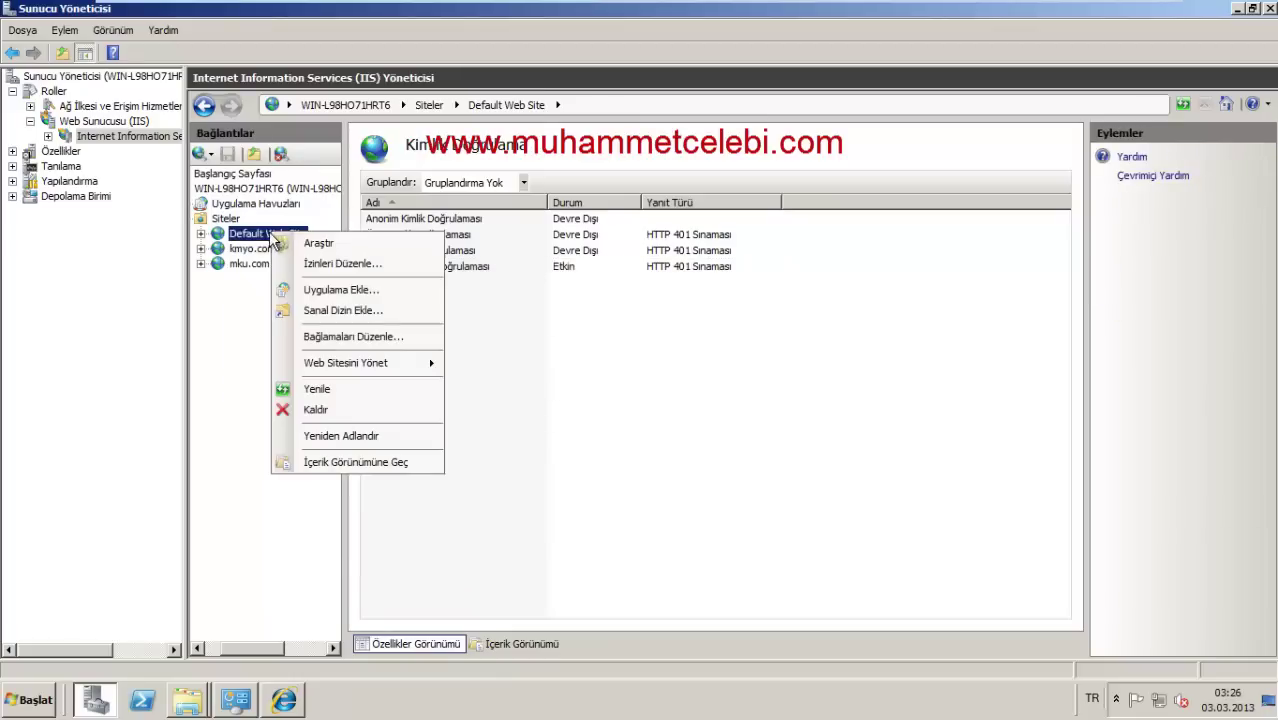
# Step: Open wwwroot's advanced security permissions for editing and list all users and groups to add one
pyautogui.click(337, 264)
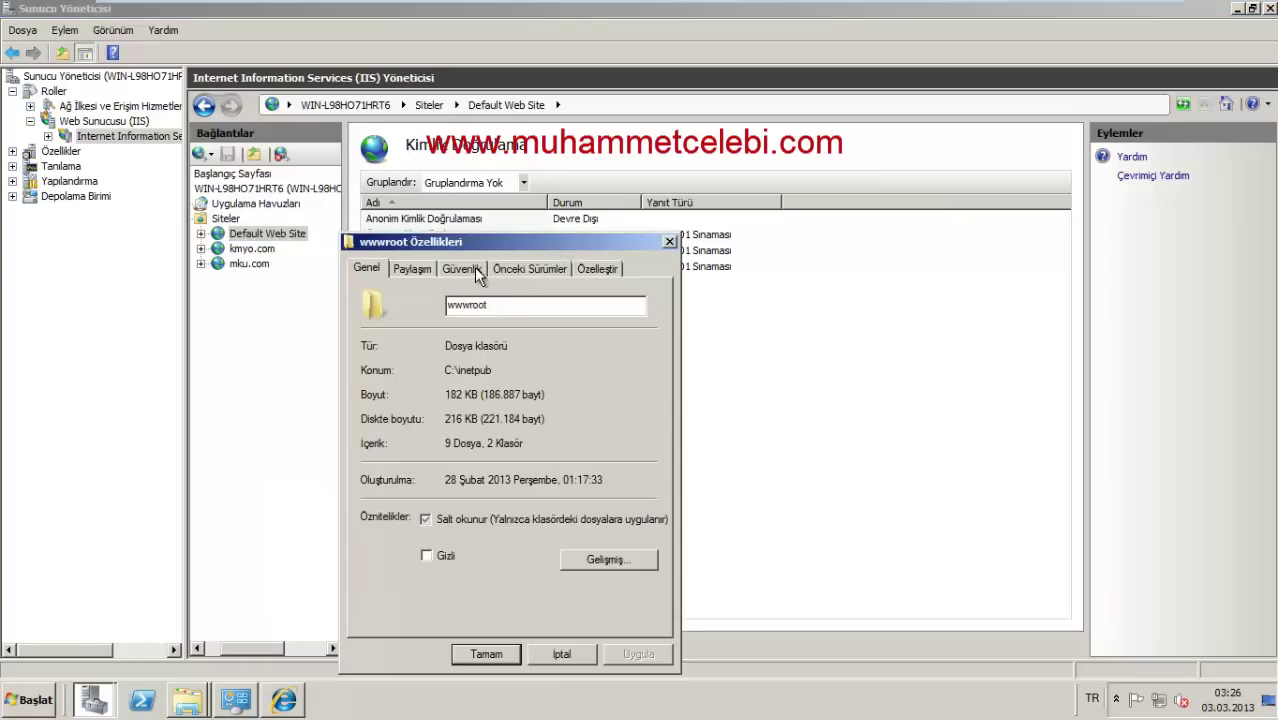
pyautogui.click(470, 268)
pyautogui.click(622, 582)
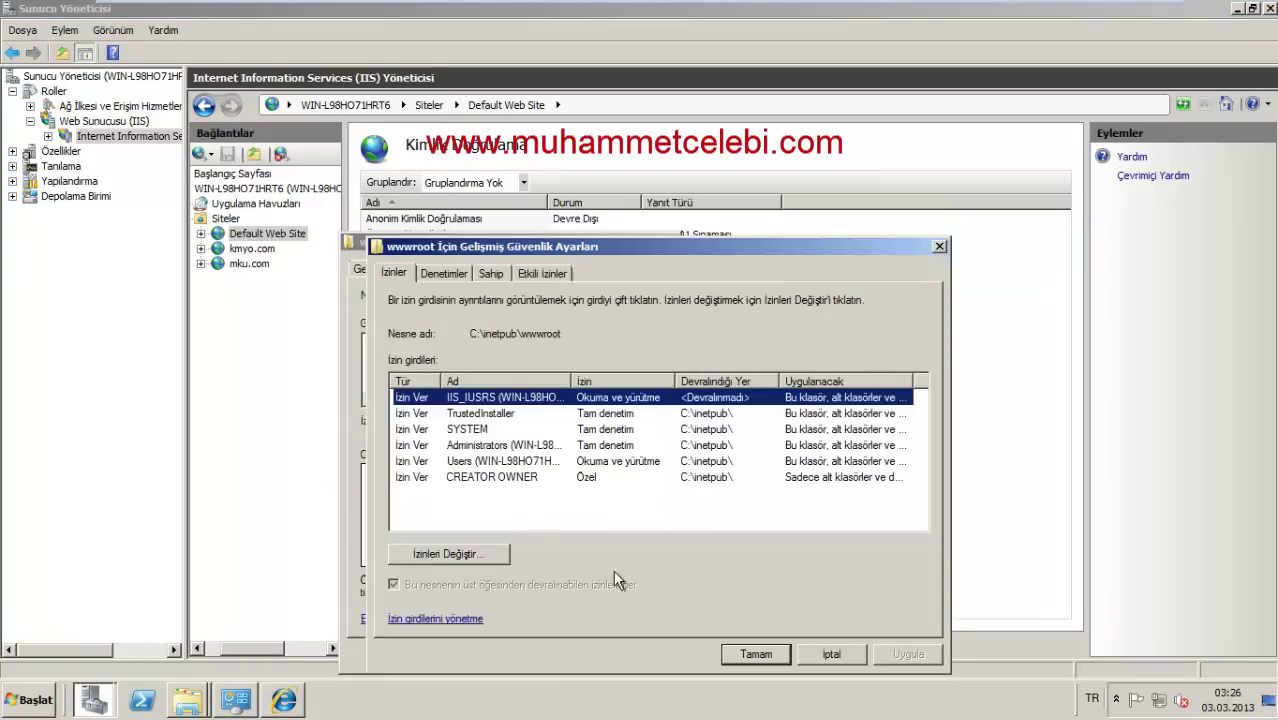
pyautogui.click(446, 553)
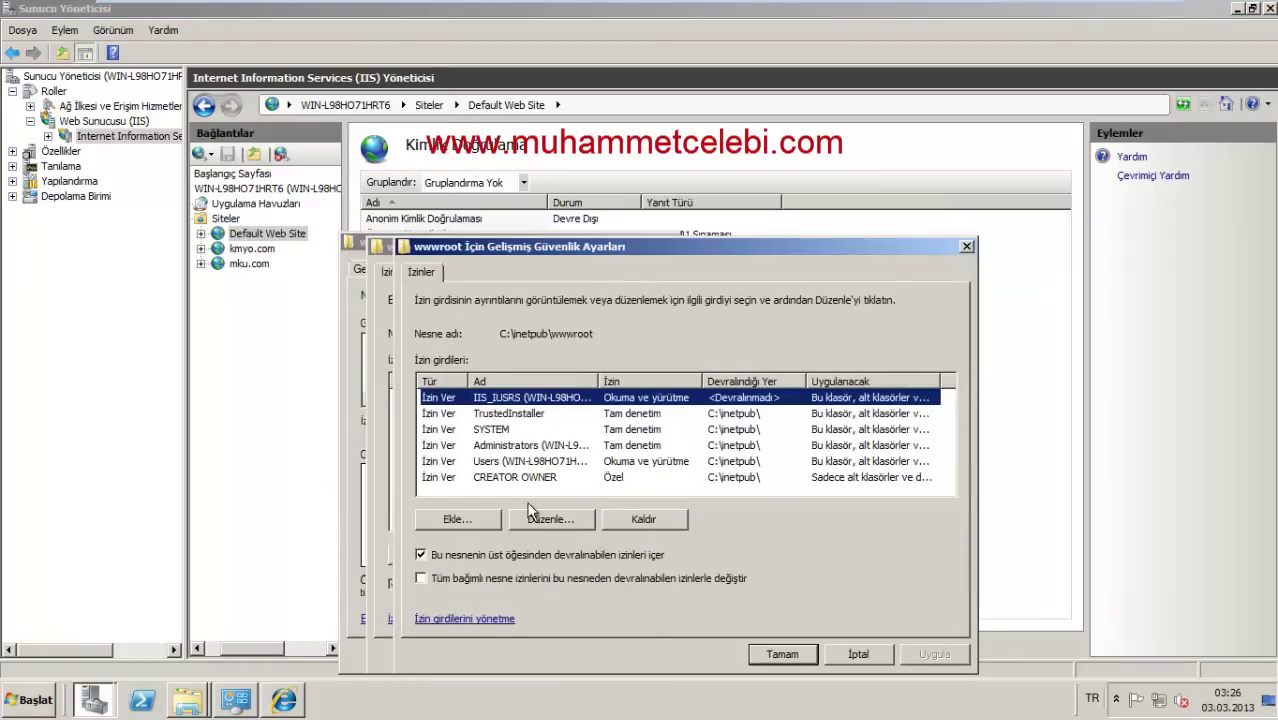
pyautogui.click(470, 519)
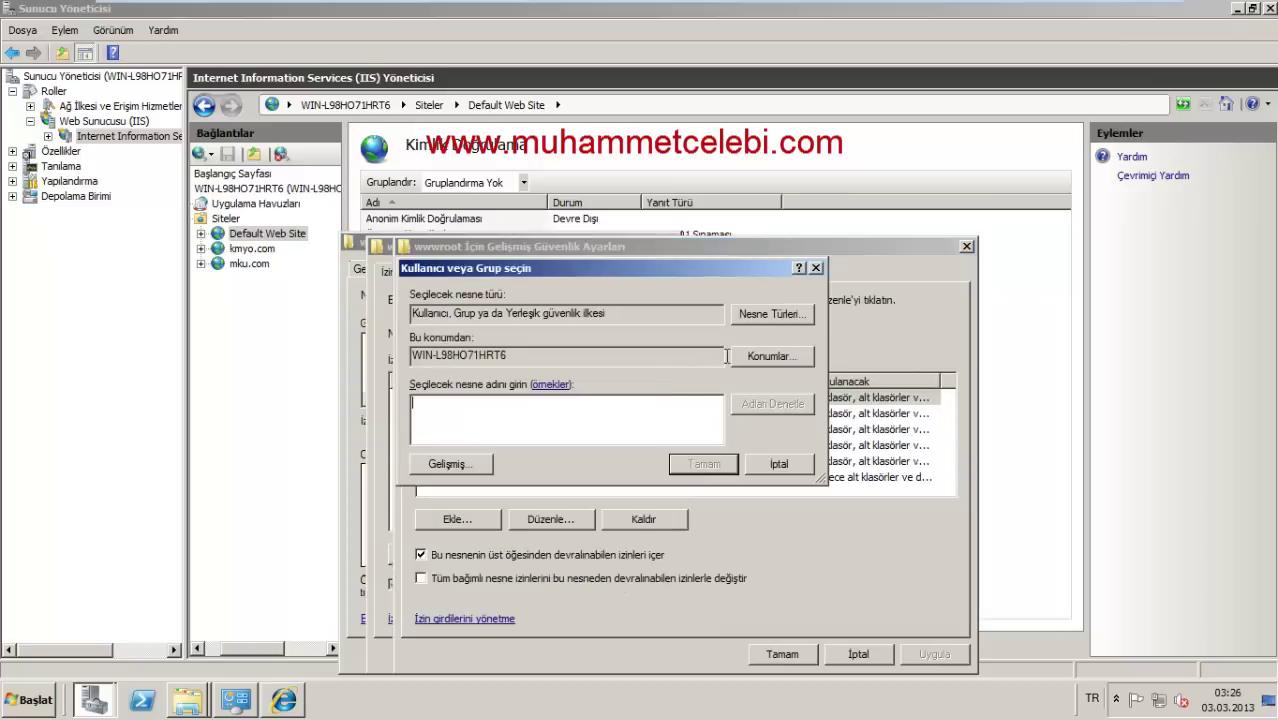
pyautogui.click(460, 467)
pyautogui.click(835, 312)
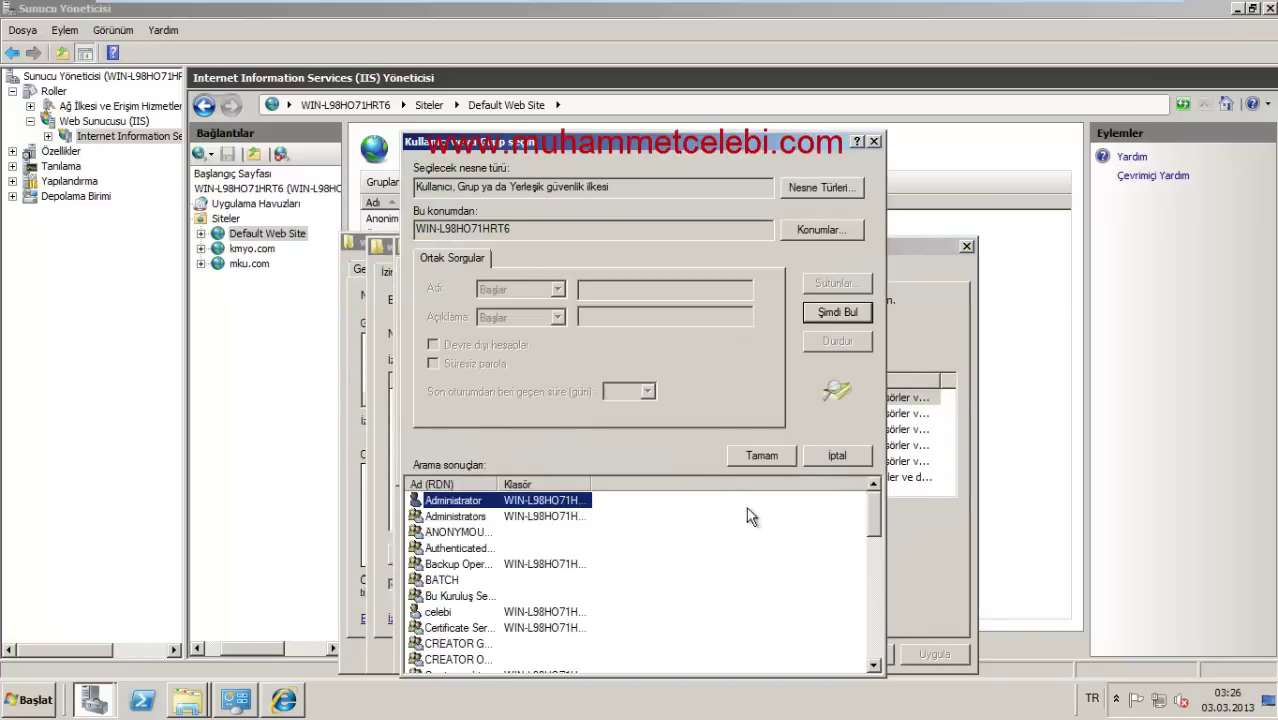
# Step: Browse the search results and confirm a user account selection
pyautogui.moveTo(757, 152); pyautogui.dragTo(749, 64)
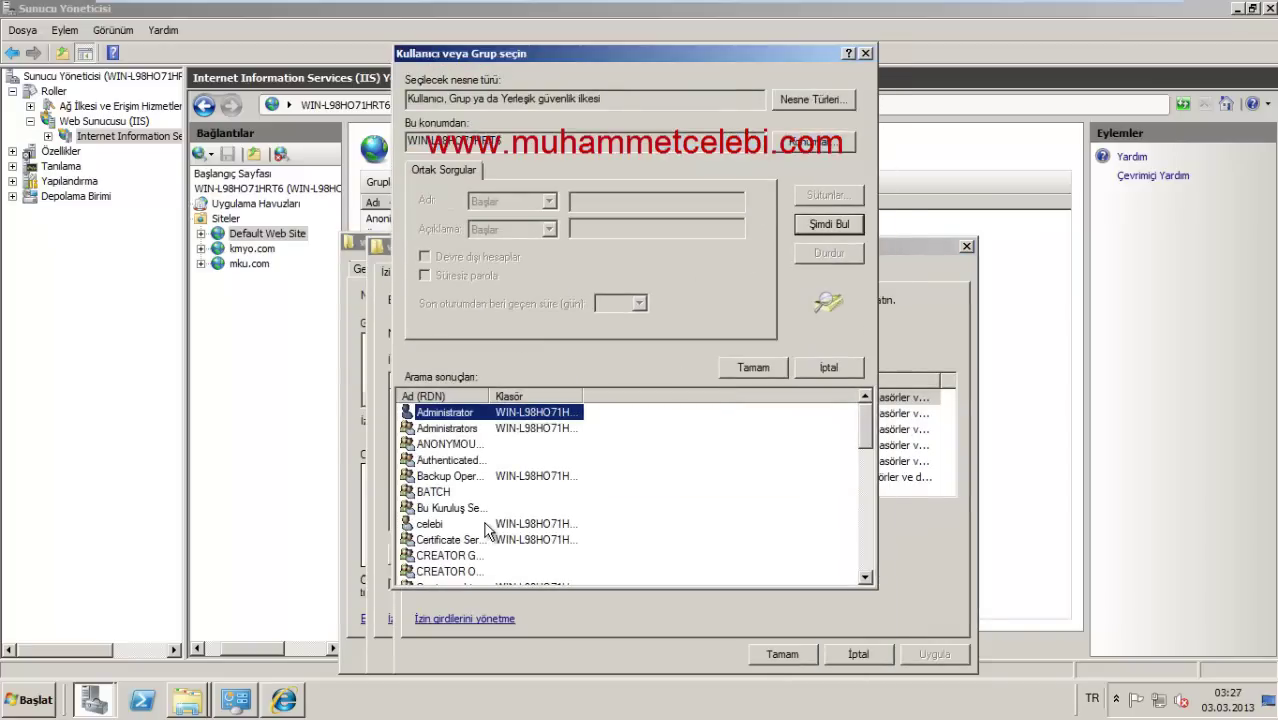
pyautogui.click(408, 493)
pyautogui.click(427, 524)
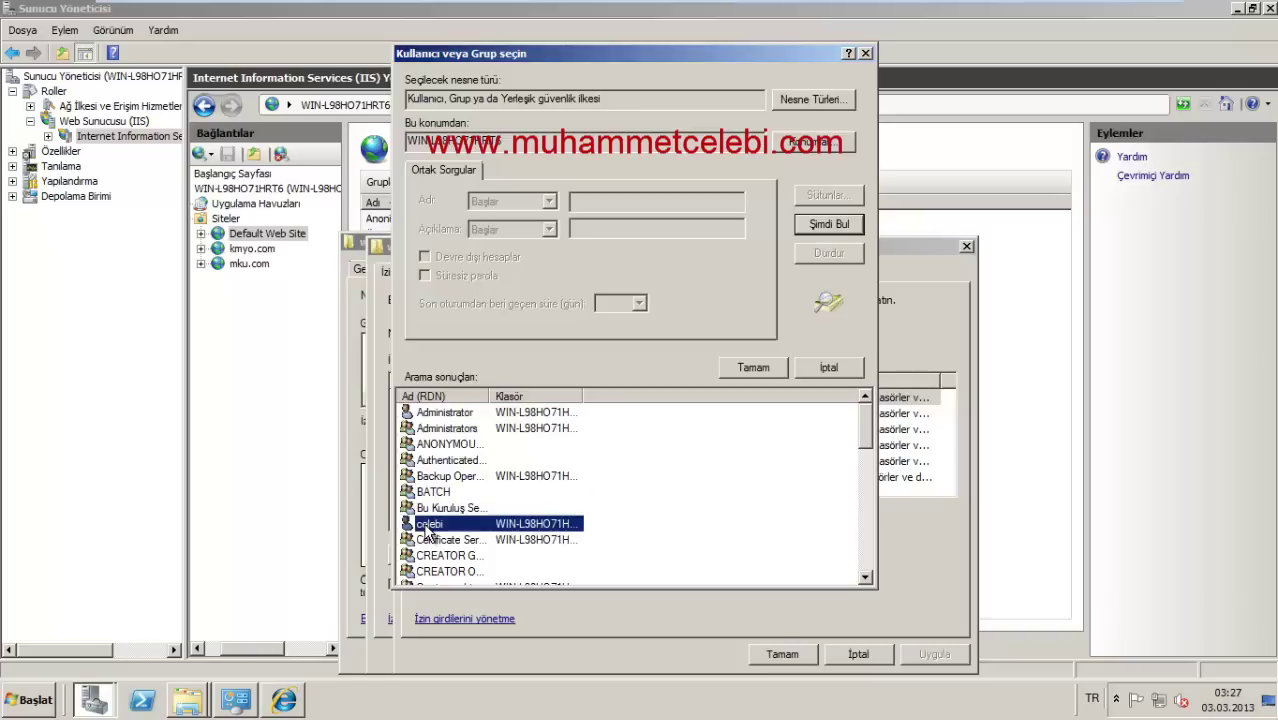
pyautogui.scroll(-5, 516, 540)
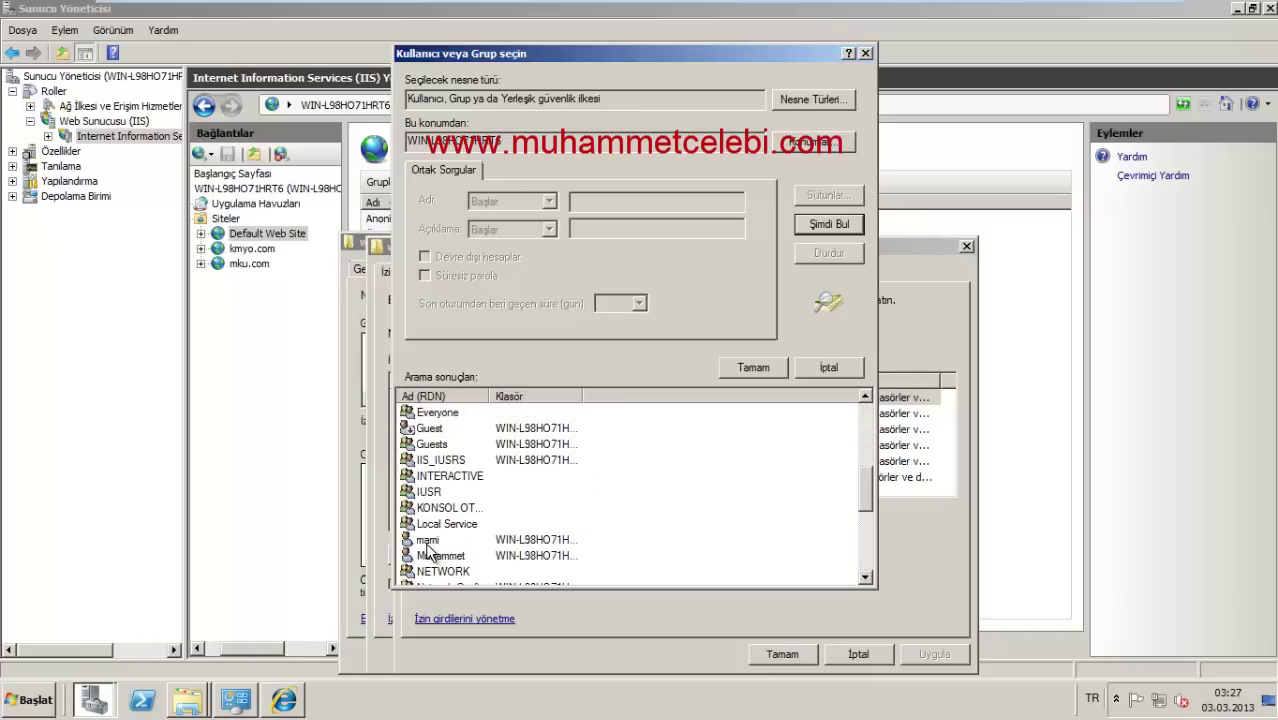
pyautogui.click(427, 543)
pyautogui.scroll(5, 430, 545)
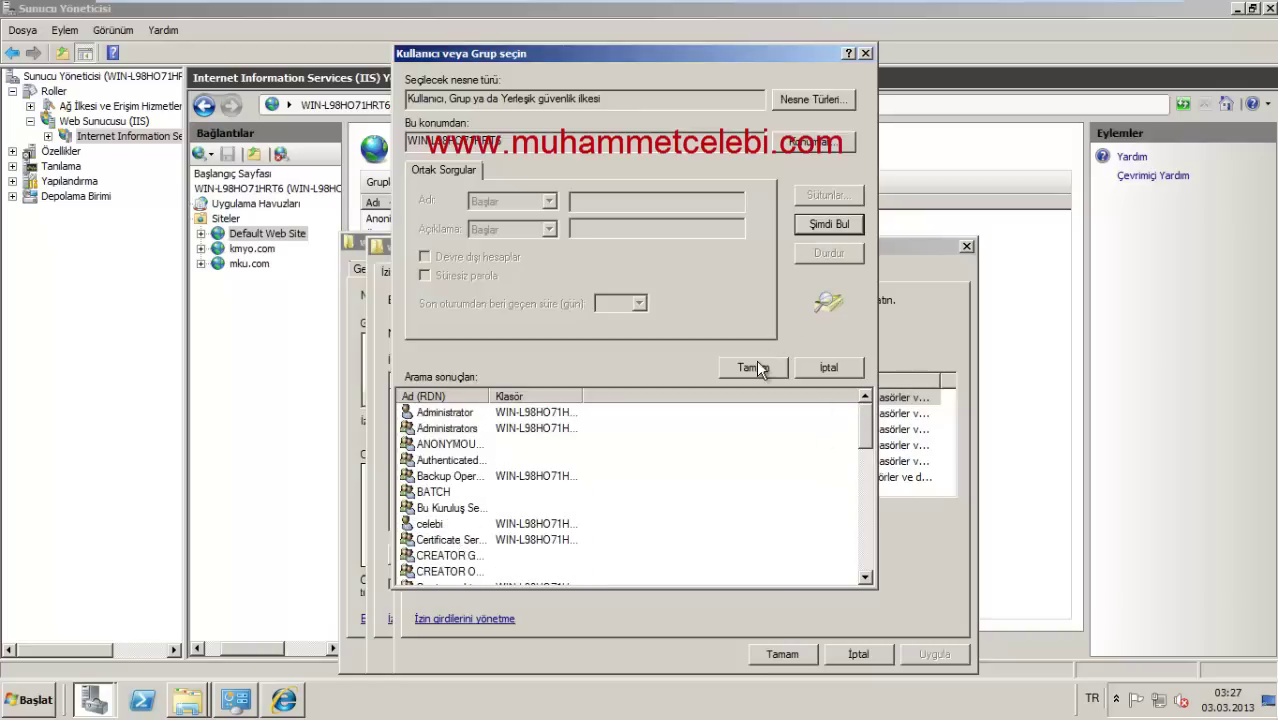
pyautogui.click(452, 477)
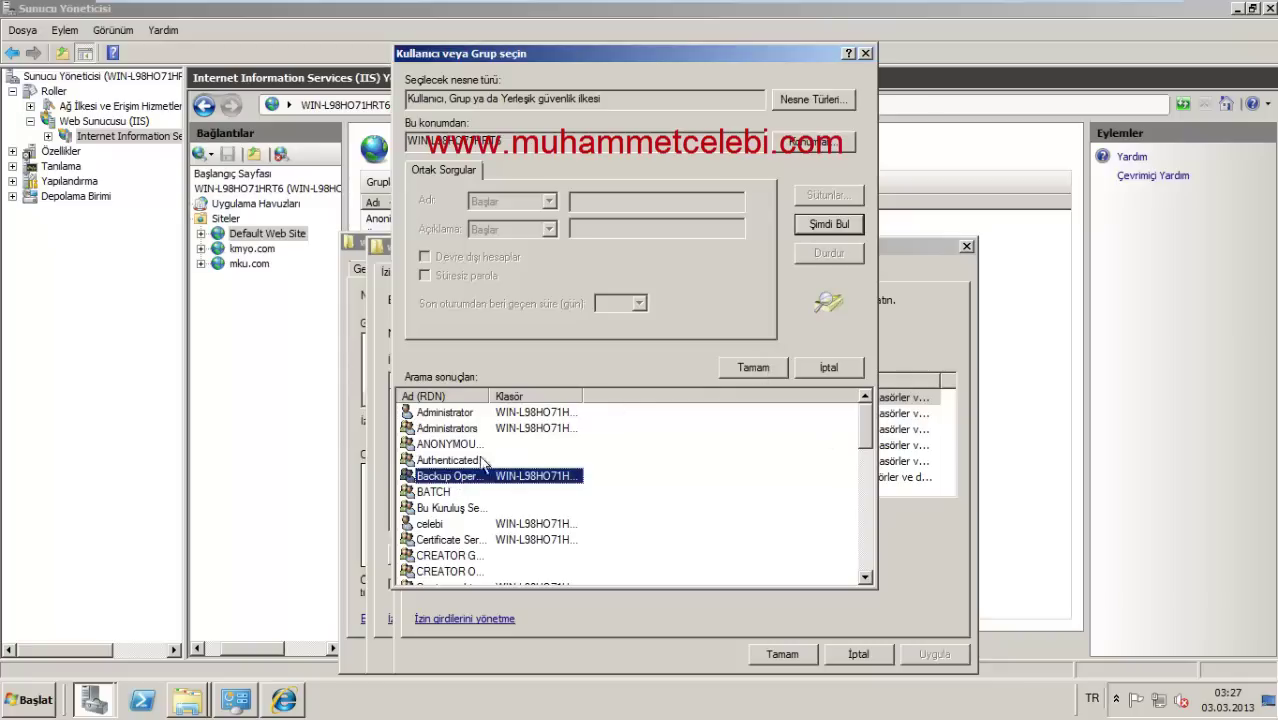
pyautogui.scroll(-2, 480, 445)
pyautogui.click(438, 430)
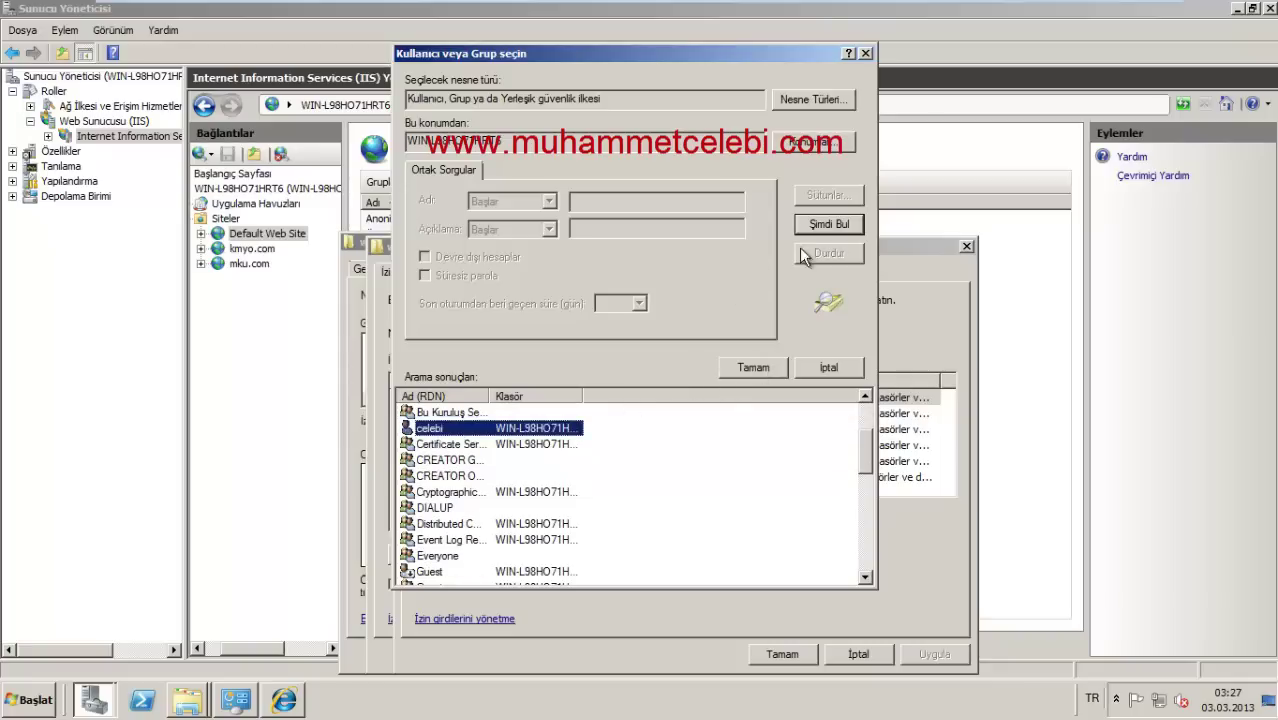
pyautogui.click(752, 367)
# Step: Search again, pick the intended local user and open its new permission entry
pyautogui.click(448, 468)
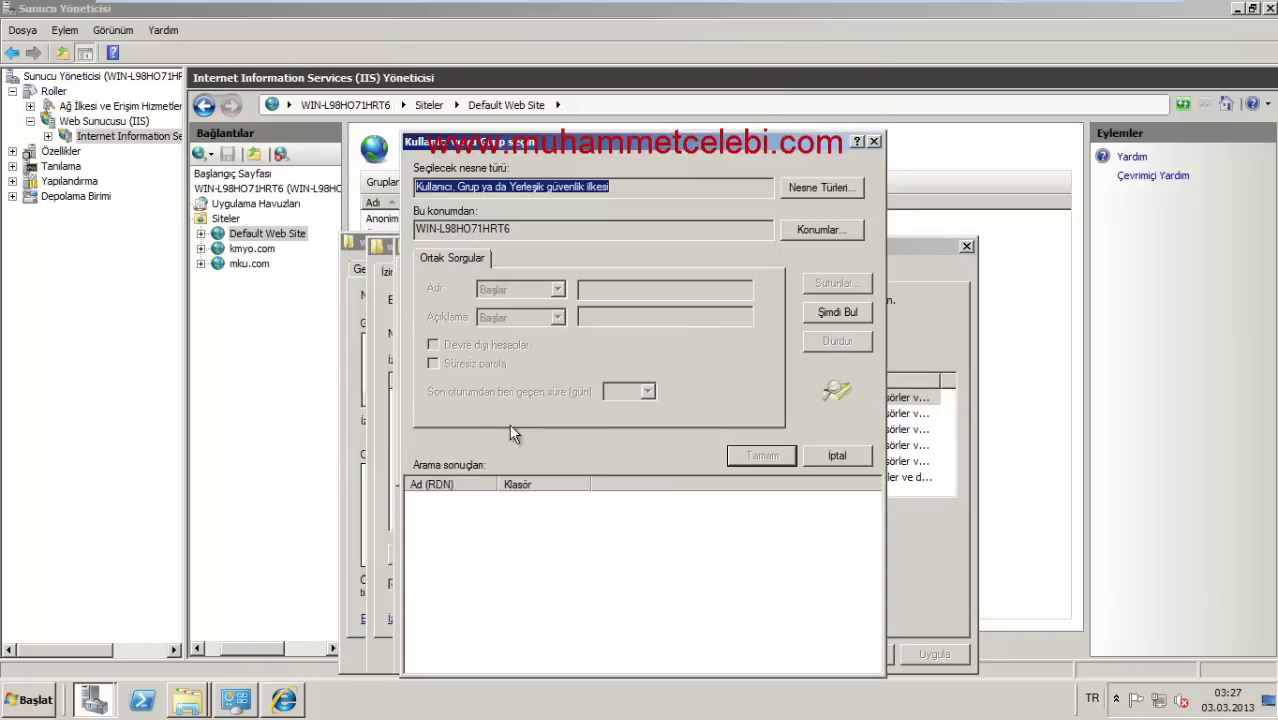
pyautogui.click(815, 311)
pyautogui.scroll(-4, 487, 575)
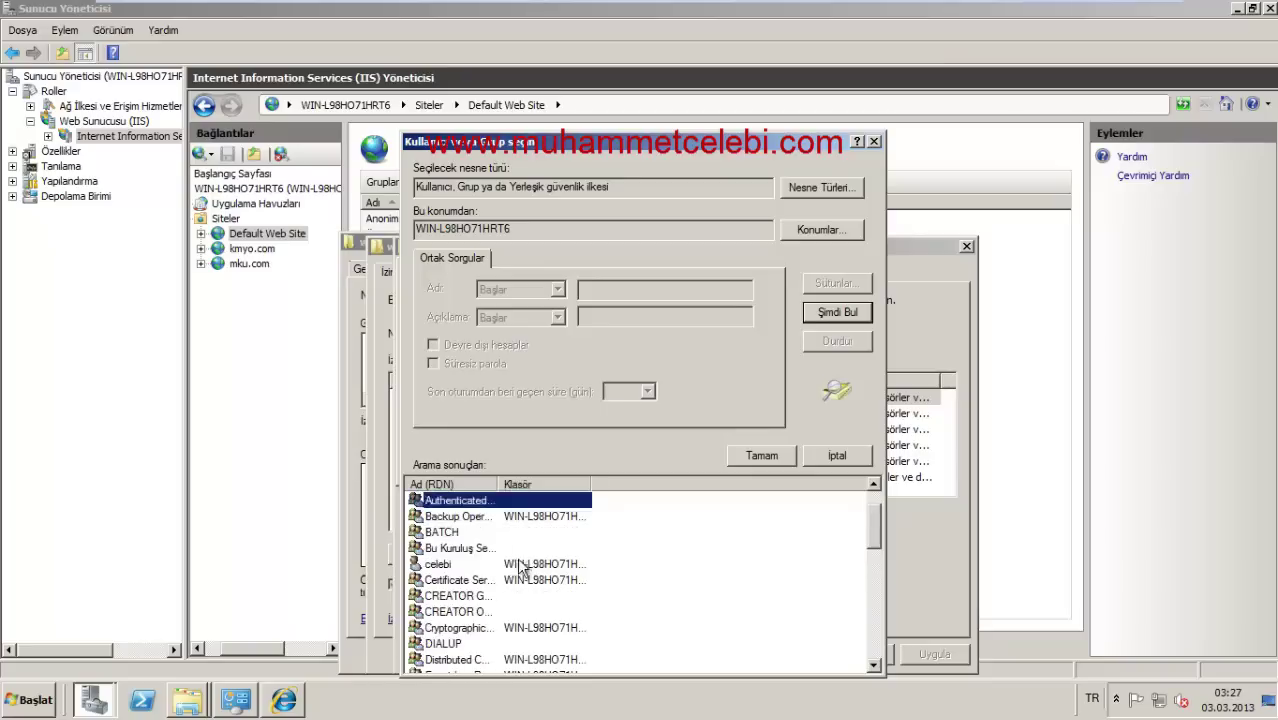
pyautogui.scroll(3, 485, 580)
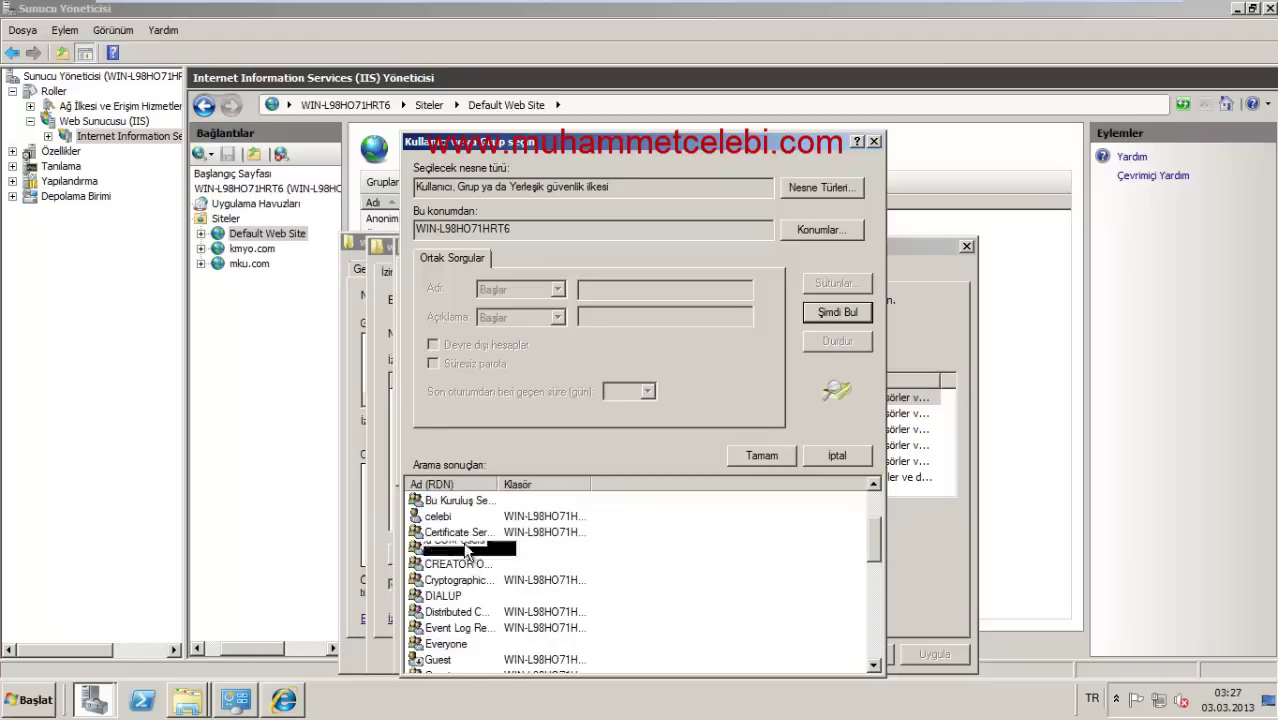
pyautogui.scroll(-4, 467, 552)
pyautogui.click(430, 627)
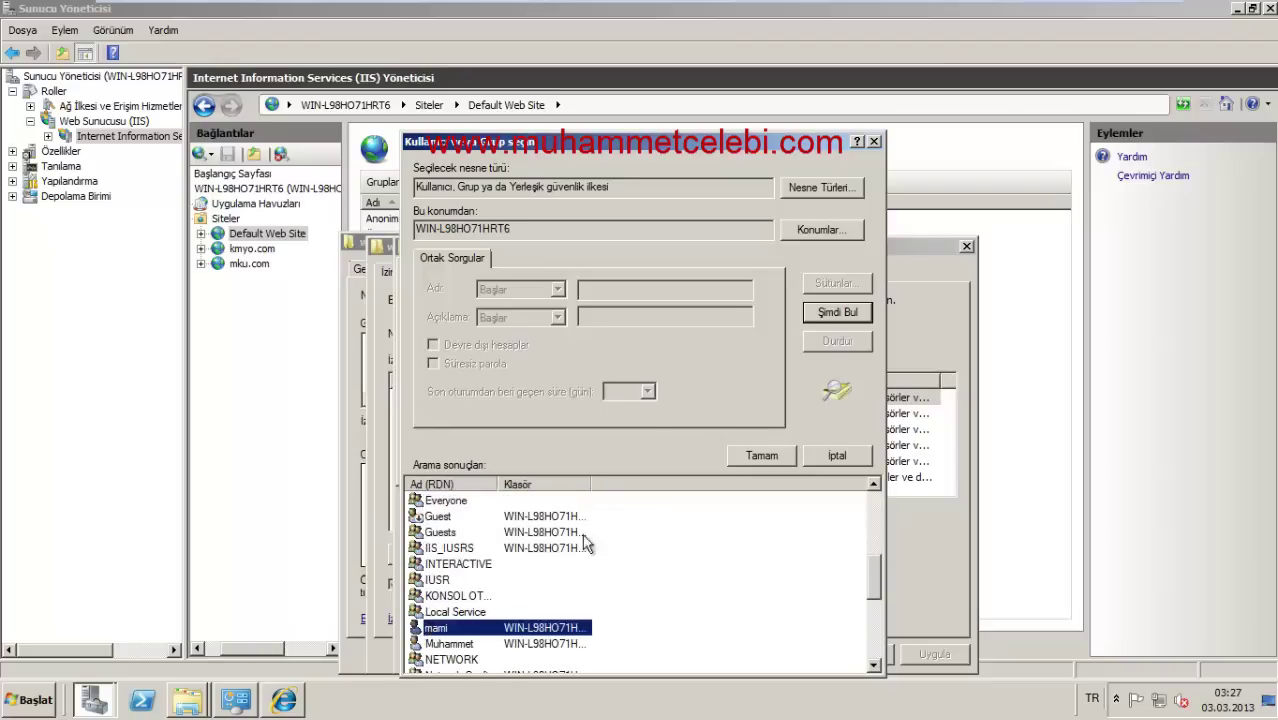
pyautogui.click(760, 457)
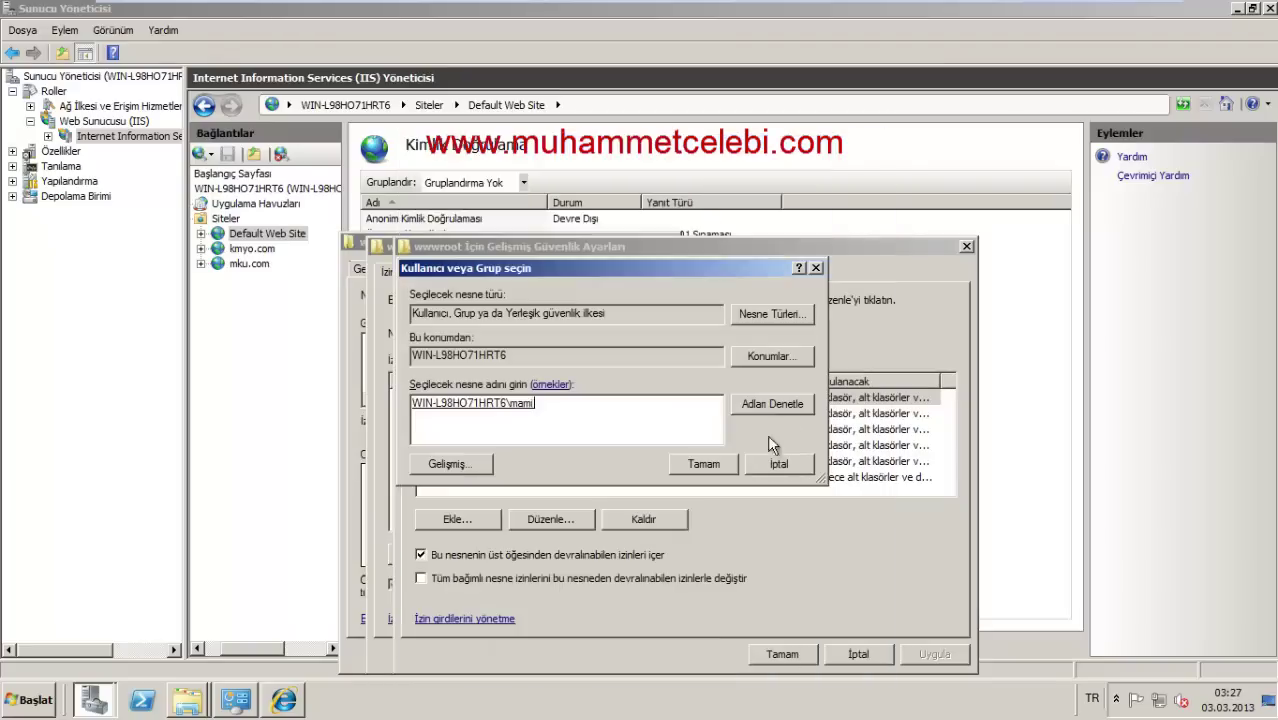
pyautogui.click(690, 465)
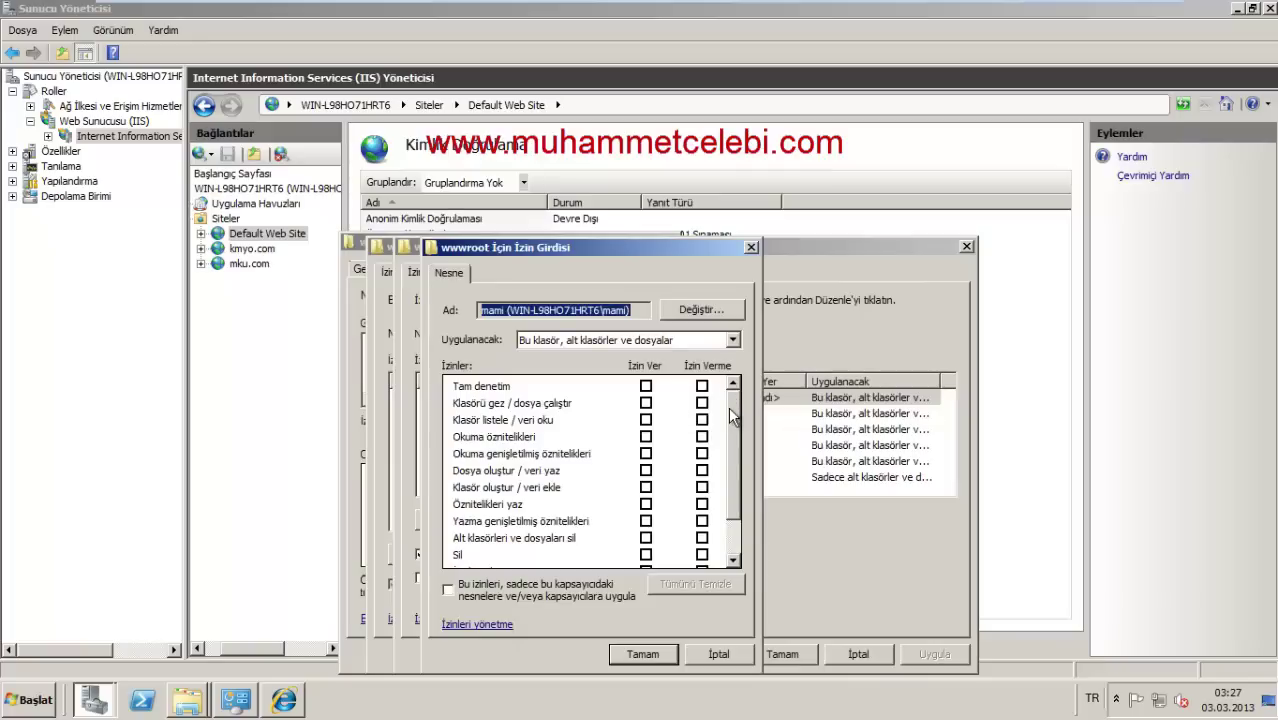
# Step: Give the first local user Full control of the wwwroot folder
pyautogui.scroll(-1, 722, 424)
pyautogui.scroll(1, 738, 388)
pyautogui.click(645, 386)
pyautogui.click(628, 655)
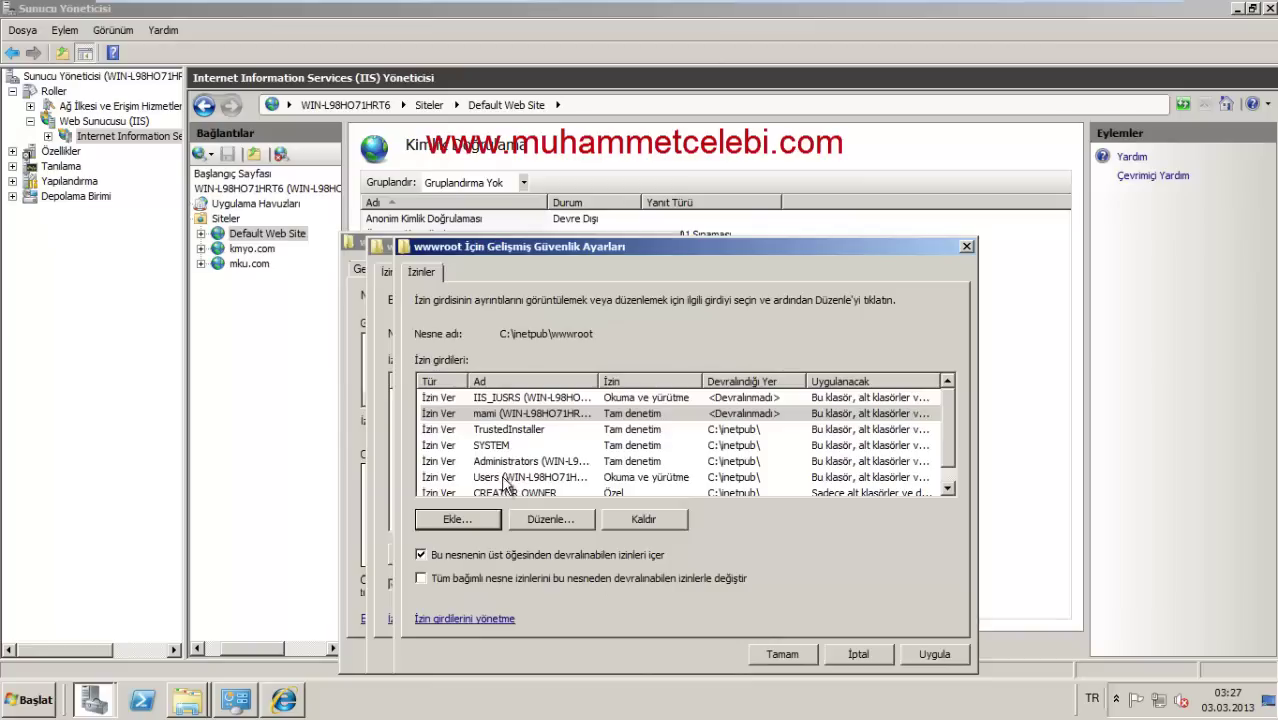
pyautogui.click(538, 432)
# Step: Add the second local user account to wwwroot's permissions using Advanced and Find Now
pyautogui.scroll(-1, 538, 443)
pyautogui.scroll(1, 538, 443)
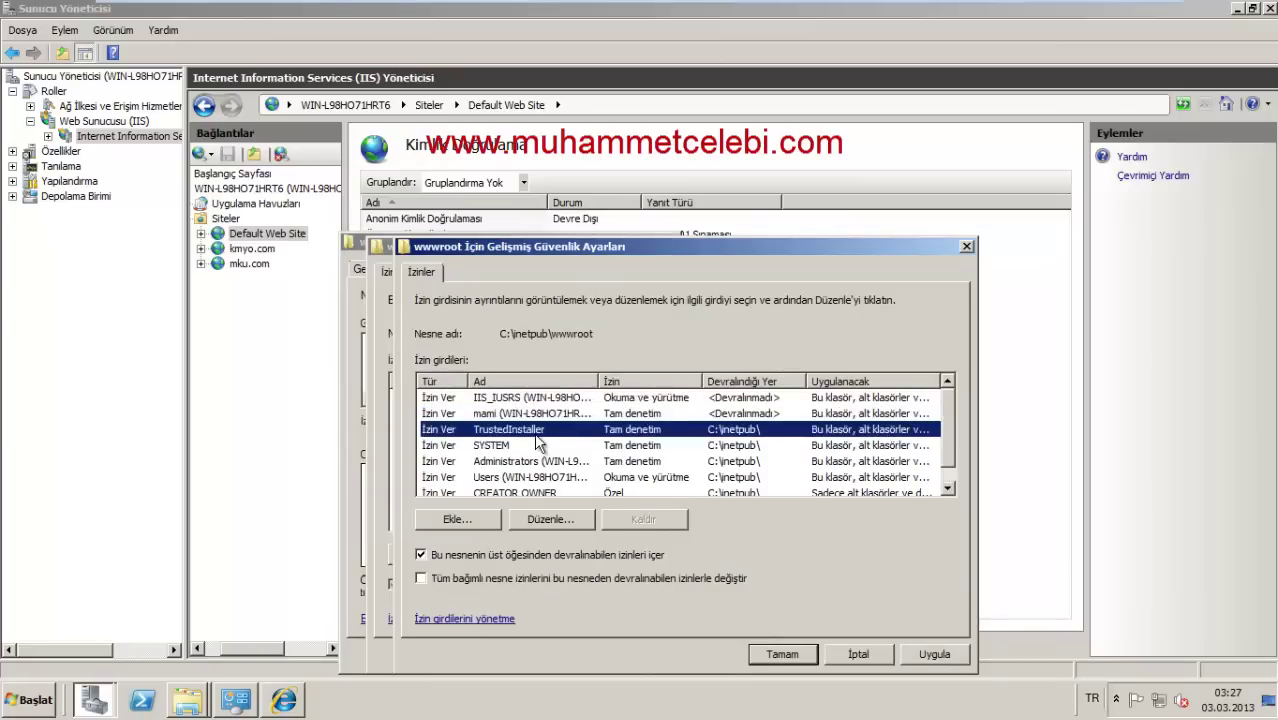
pyautogui.scroll(-1, 558, 428)
pyautogui.scroll(1, 567, 420)
pyautogui.click(487, 519)
pyautogui.click(476, 464)
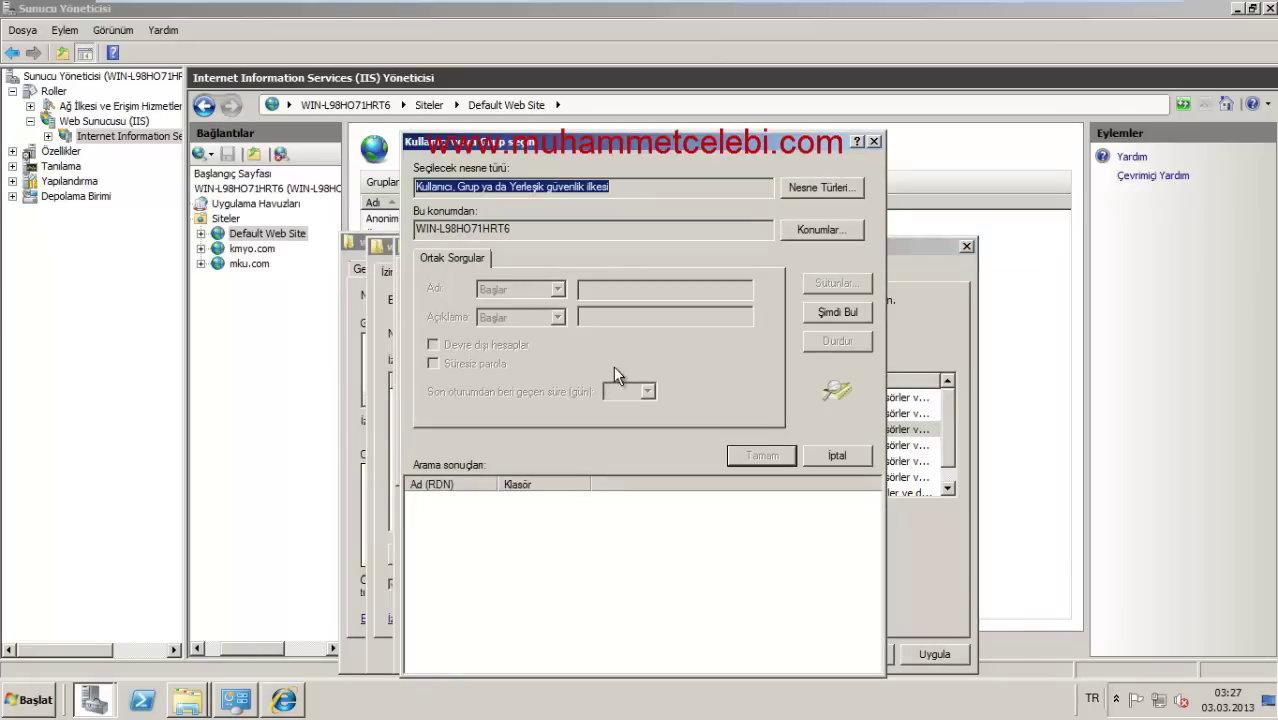
pyautogui.click(836, 312)
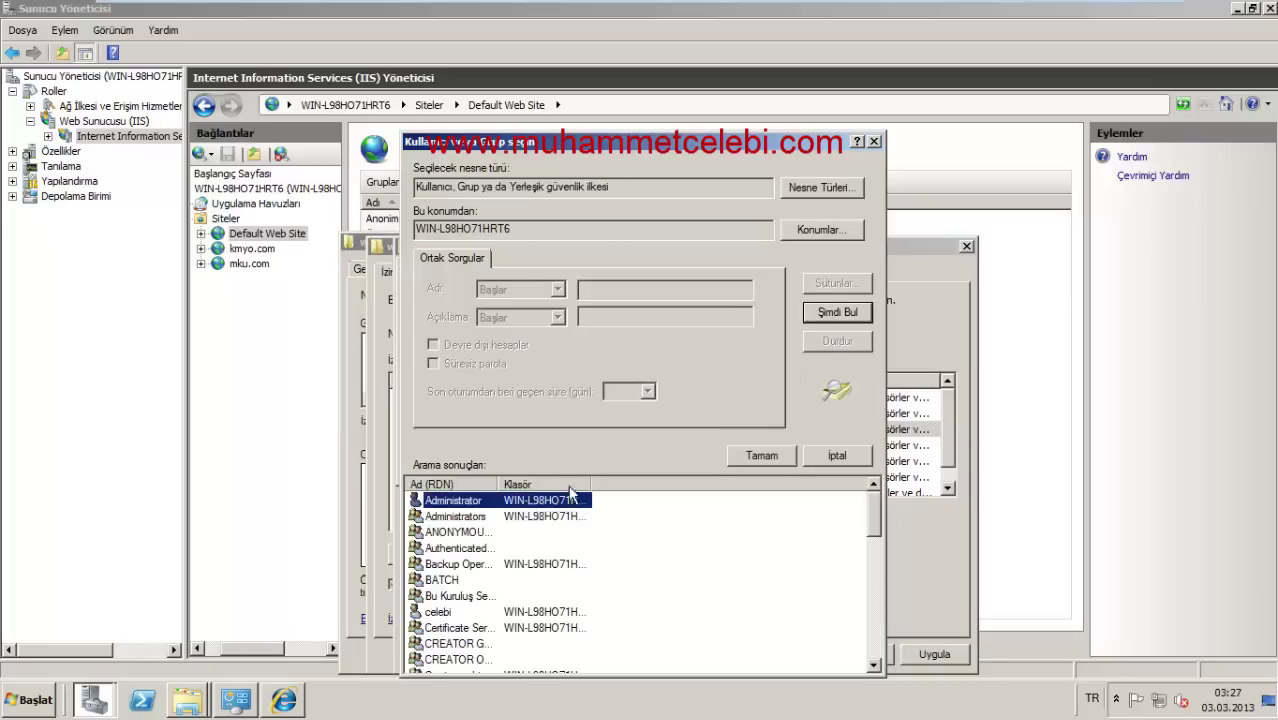
pyautogui.click(428, 612)
pyautogui.click(761, 458)
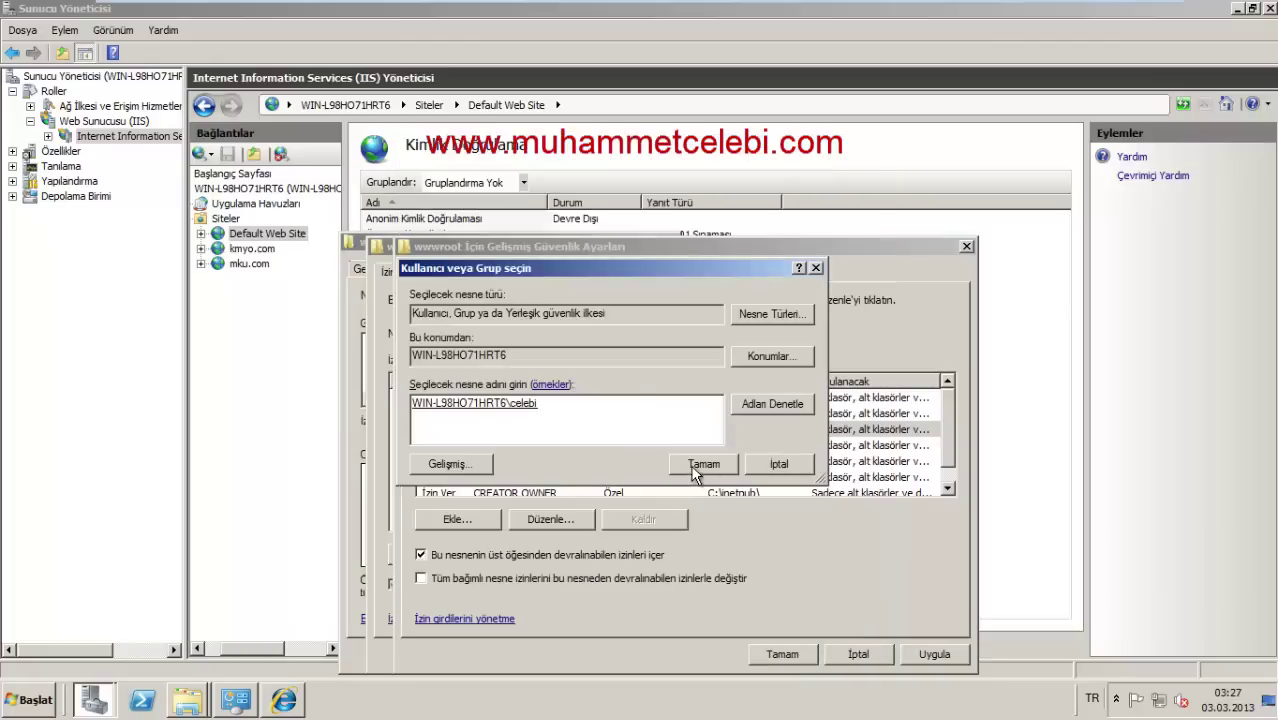
# Step: Deny the second user Full control, apply, and accept the deny-entry warning
pyautogui.click(699, 464)
pyautogui.click(702, 385)
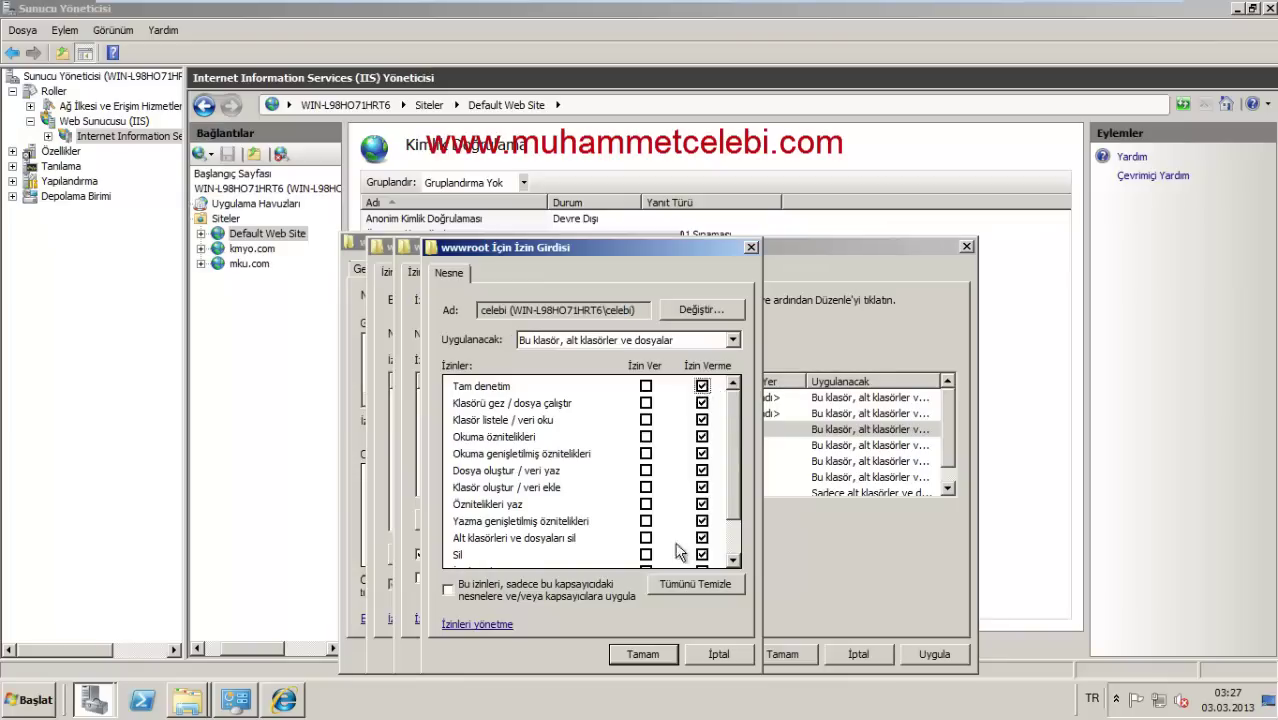
pyautogui.click(621, 656)
pyautogui.click(778, 655)
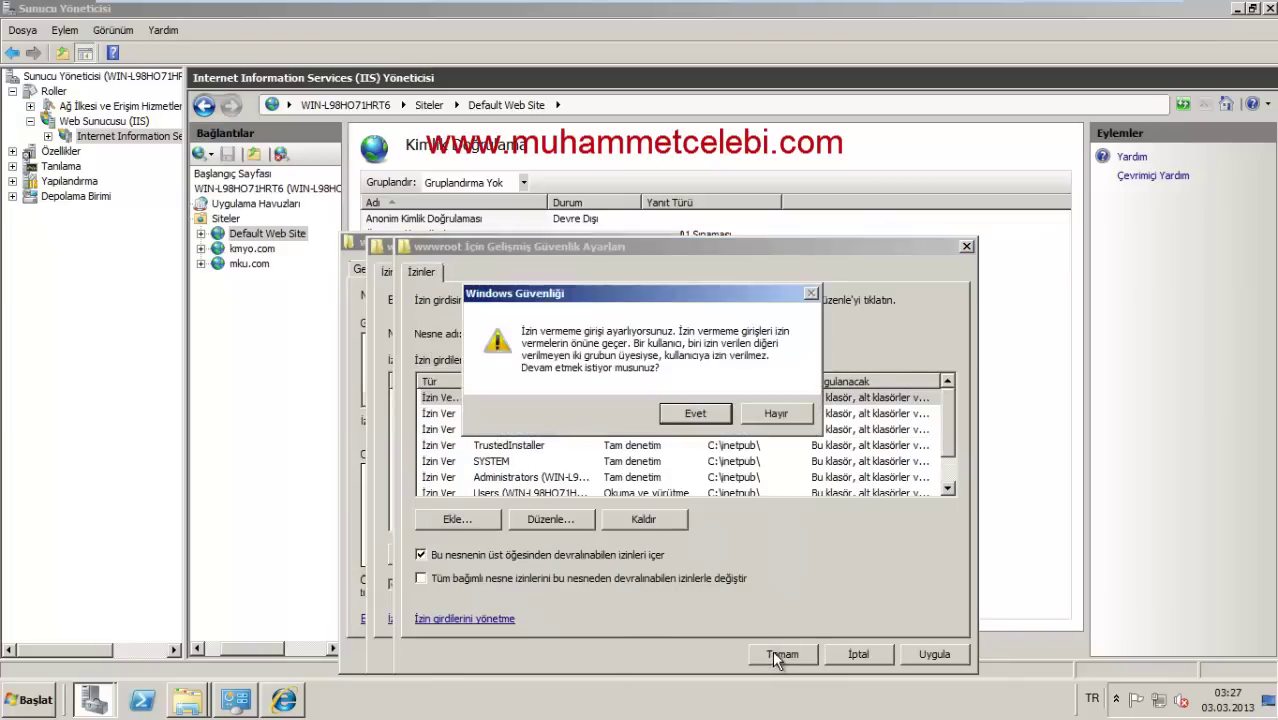
pyautogui.click(715, 422)
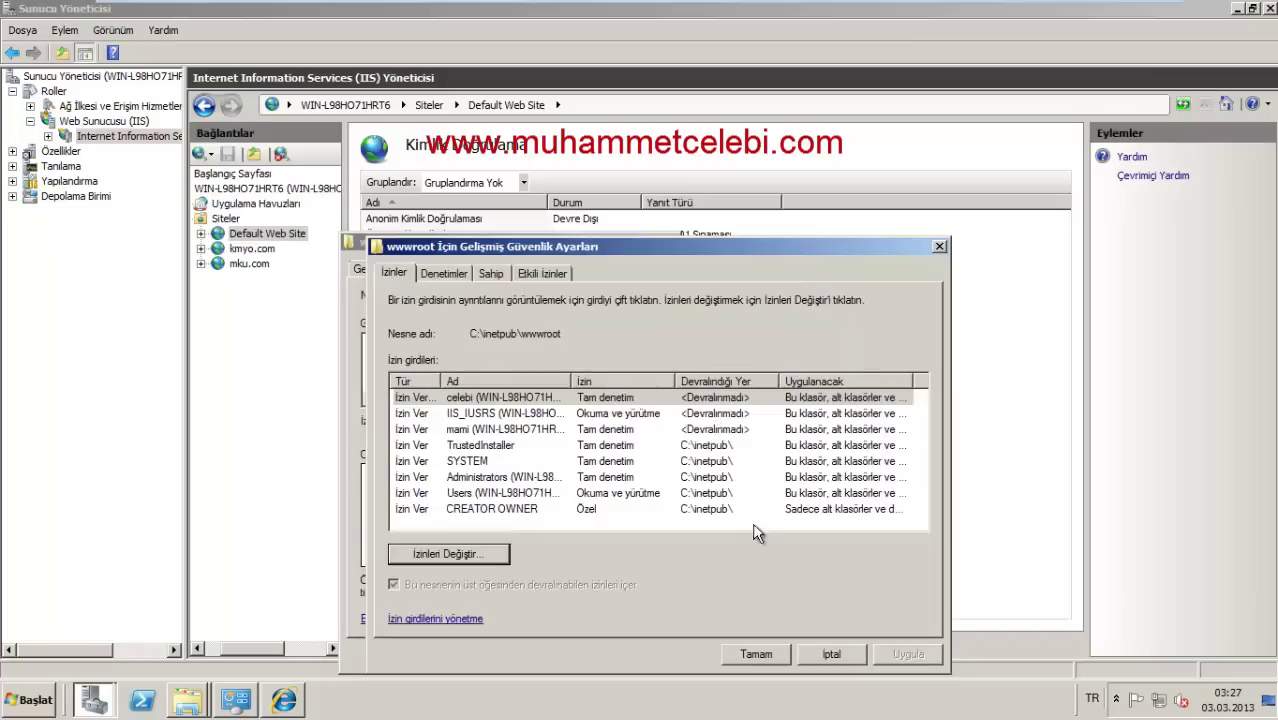
# Step: Review the allow and deny user entries, then close Advanced Security and wwwroot Properties
pyautogui.click(490, 401)
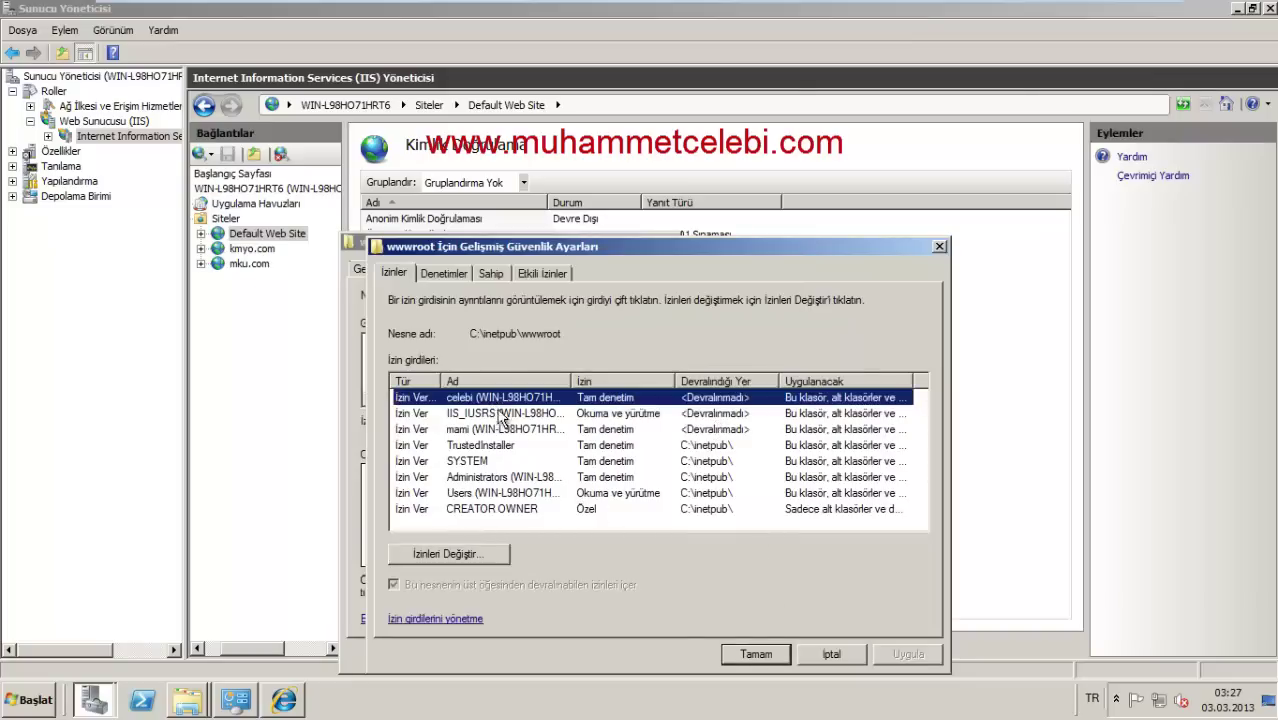
pyautogui.click(497, 436)
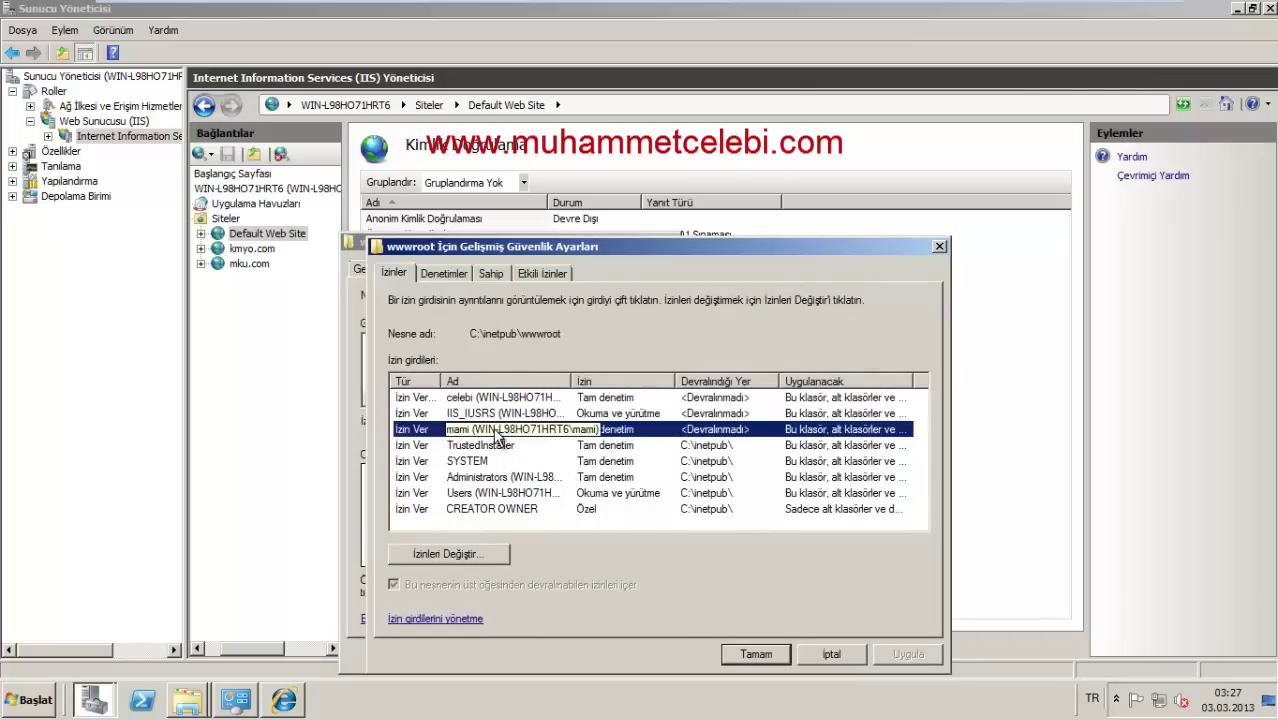
pyautogui.click(736, 658)
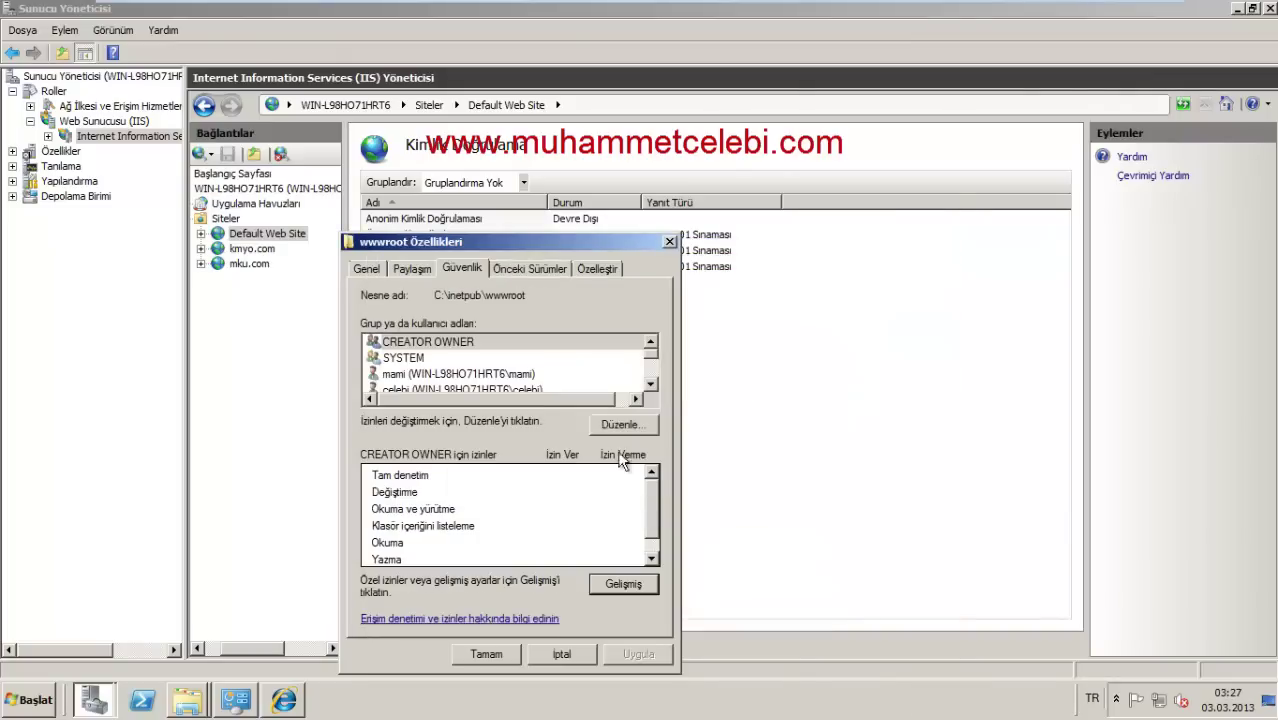
pyautogui.click(470, 375)
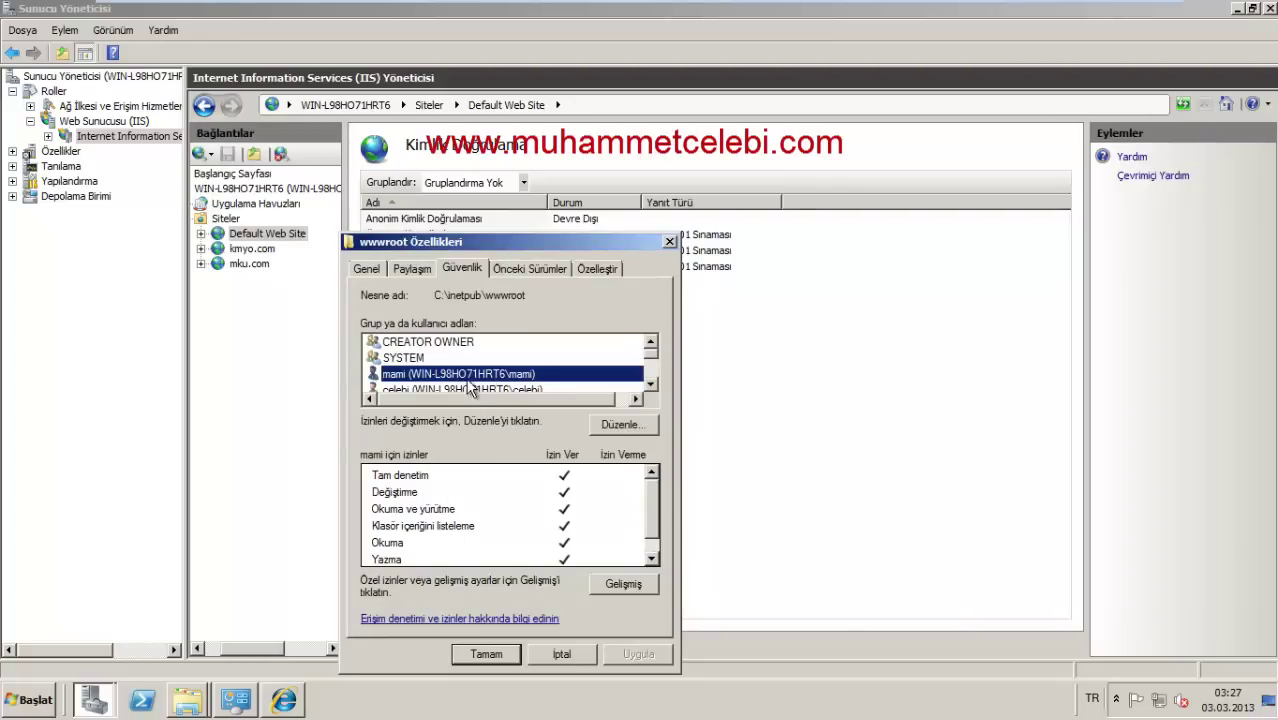
pyautogui.click(470, 389)
pyautogui.click(480, 650)
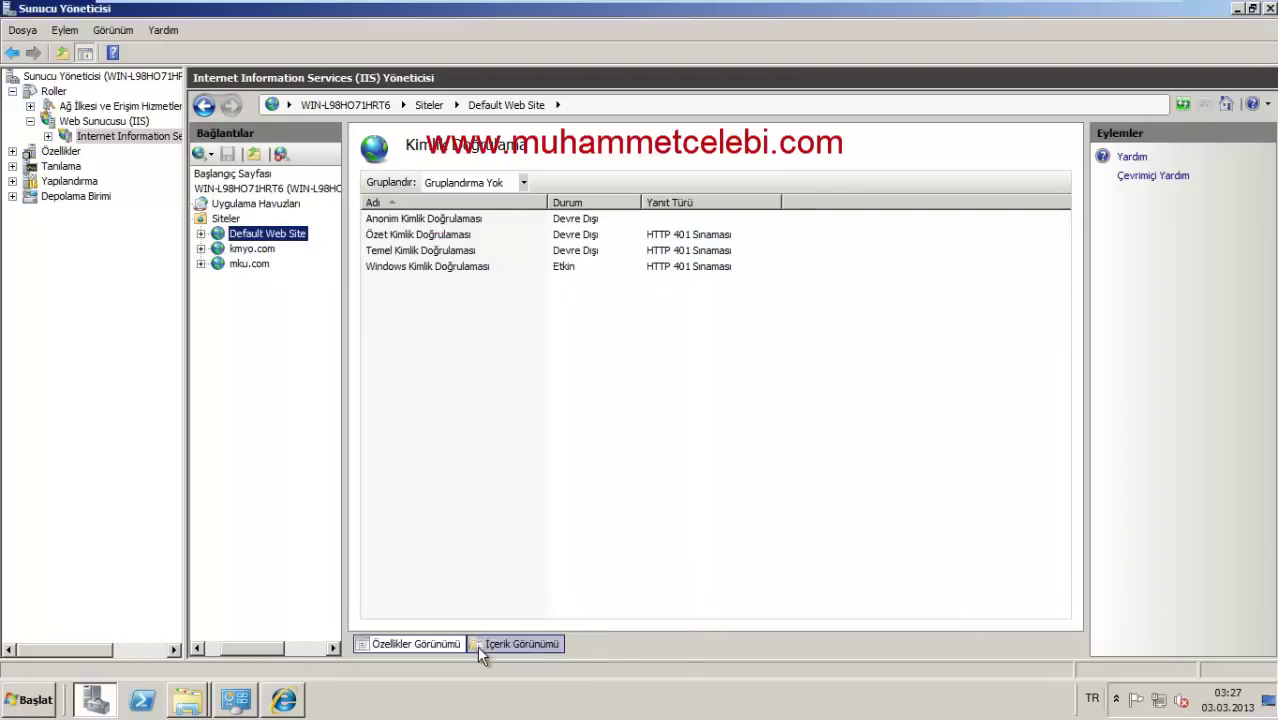
# Step: Refresh Default Web Site and bring Internet Explorer to the front
pyautogui.rightClick(279, 236)
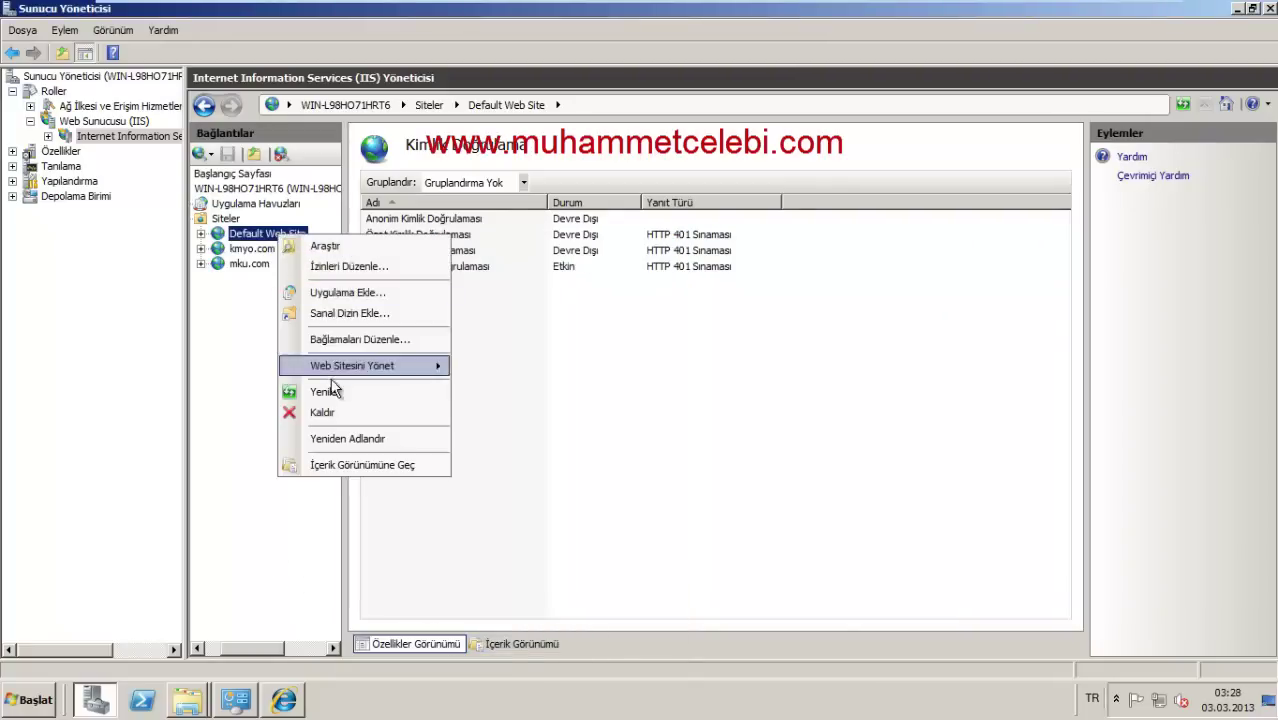
pyautogui.click(330, 391)
pyautogui.click(276, 702)
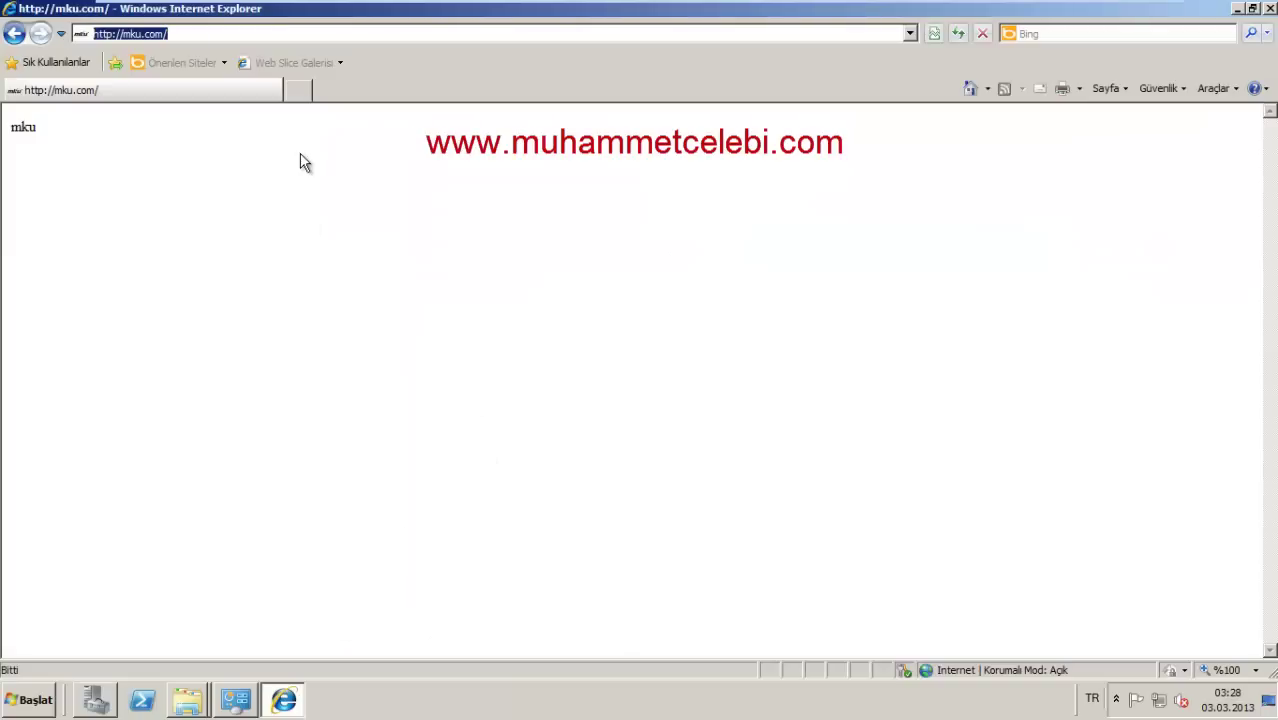
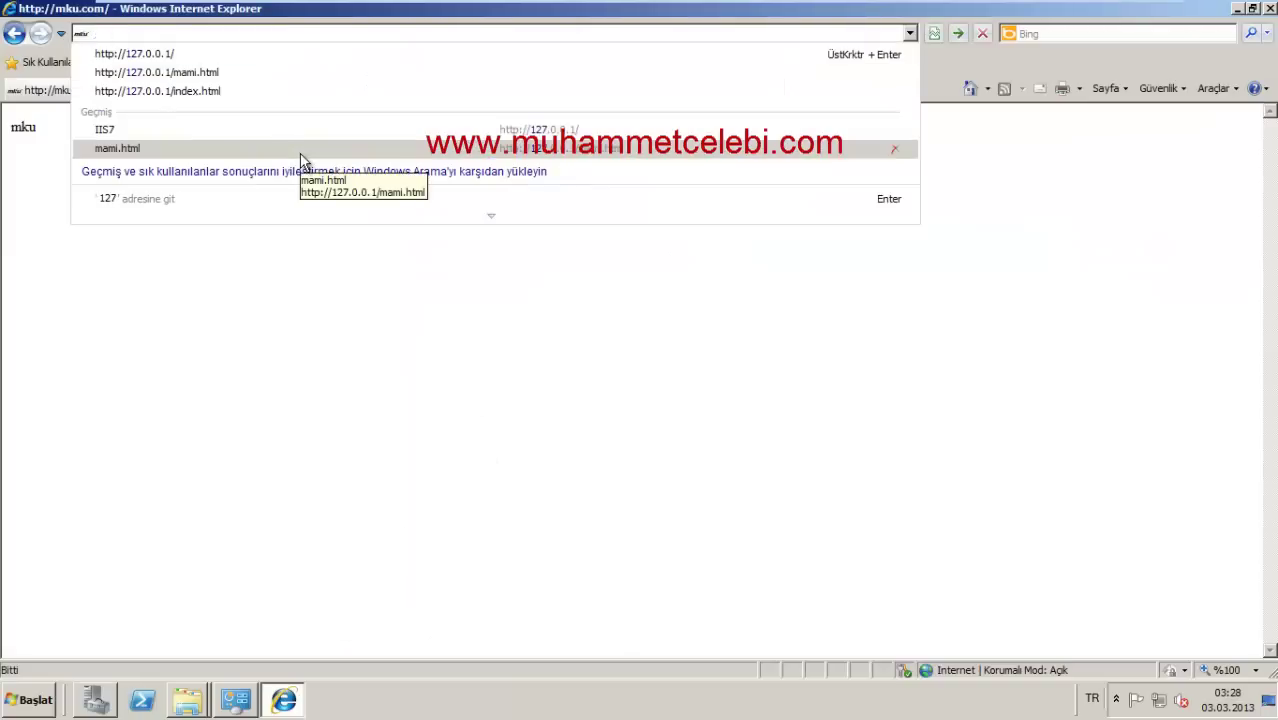
# Step: Load 127.0.0.1 and sign in with a local account's username and password
pyautogui.press('Return')
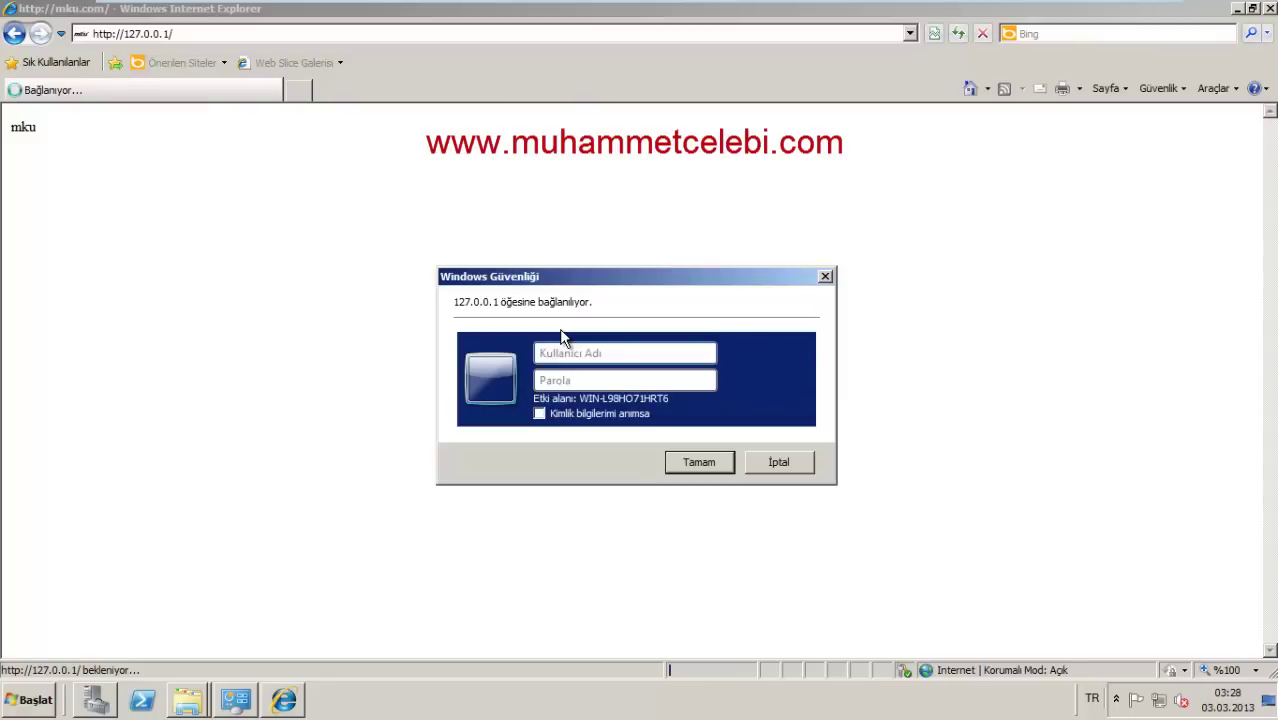
pyautogui.press('Return')
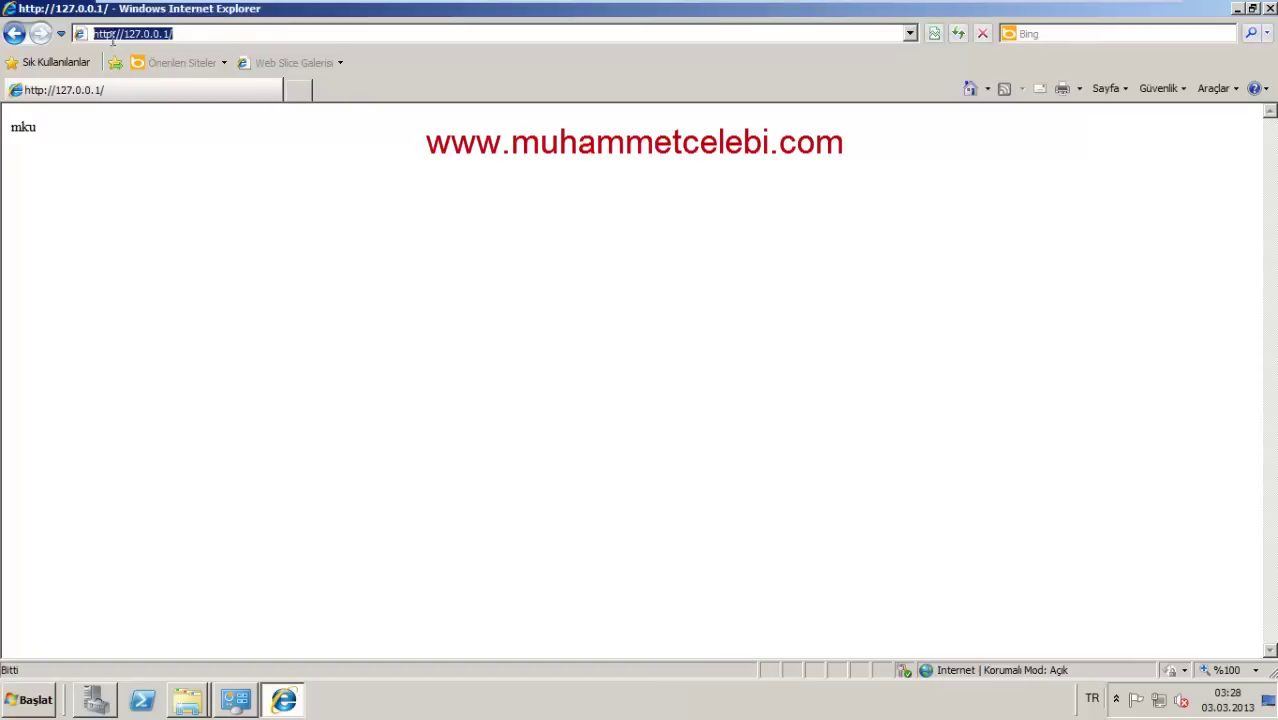
# Step: Select the mku text on the served page, then reopen Default Web Site's features in IIS Manager
pyautogui.click(24, 133)
pyautogui.doubleClick(24, 133)
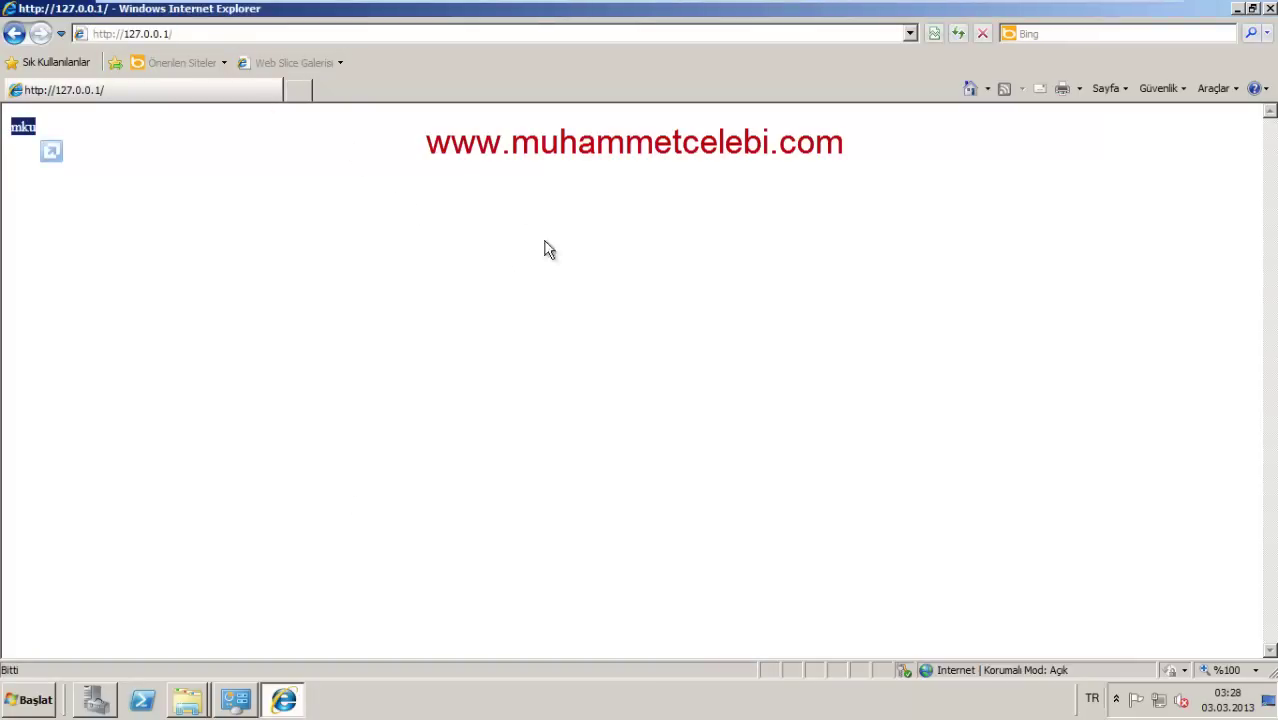
pyautogui.click(95, 699)
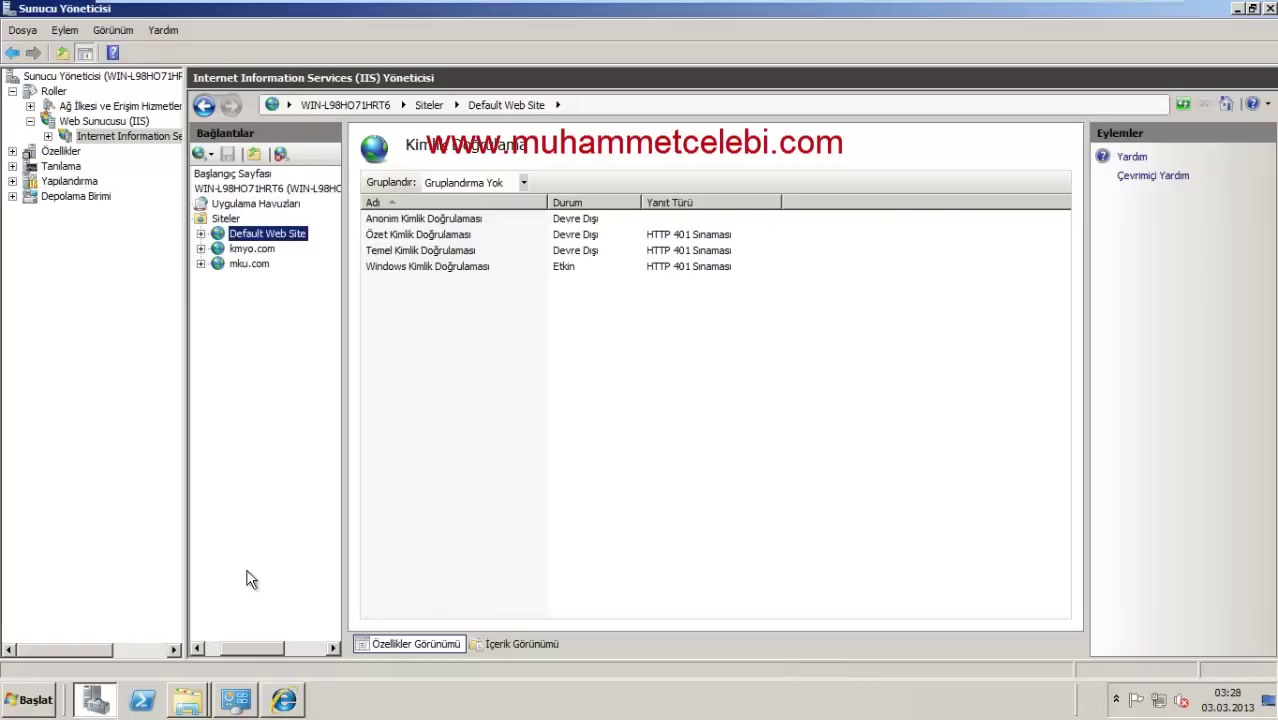
pyautogui.doubleClick(254, 236)
# Step: Move iisstart.htm to the top of Default Web Site's default documents and refresh the site
pyautogui.doubleClick(710, 305)
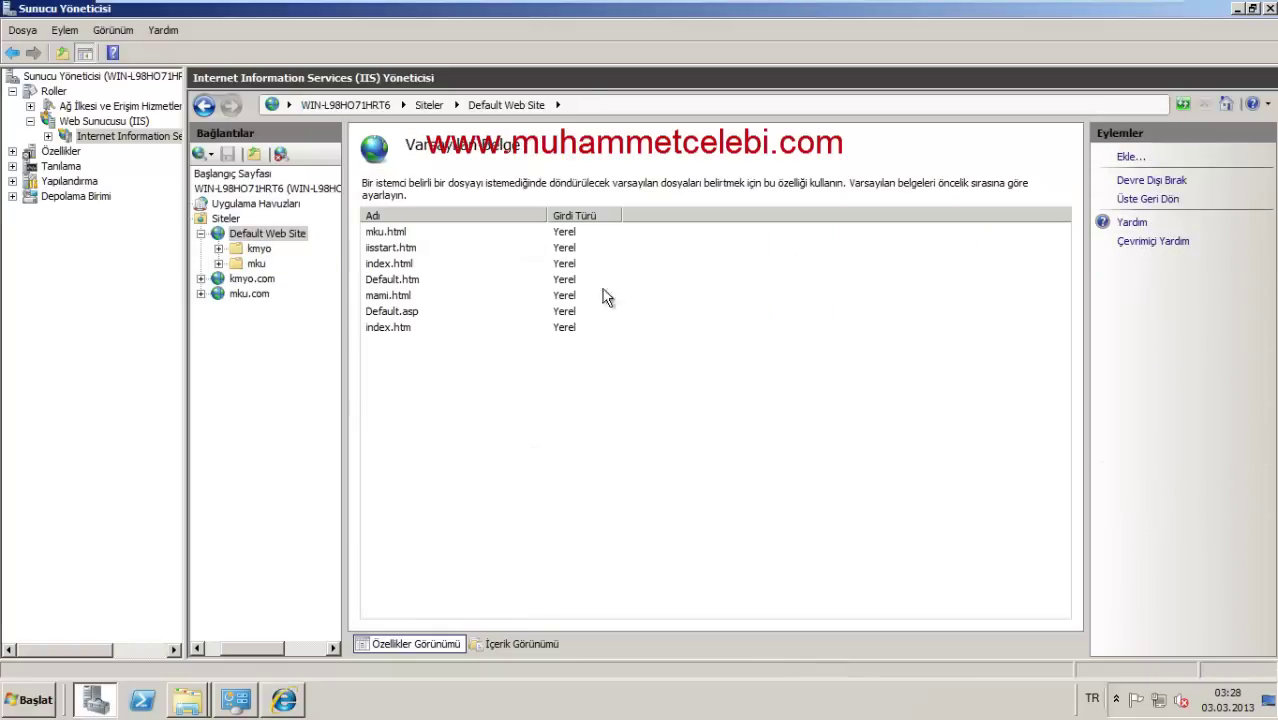
pyautogui.click(405, 248)
pyautogui.click(1140, 198)
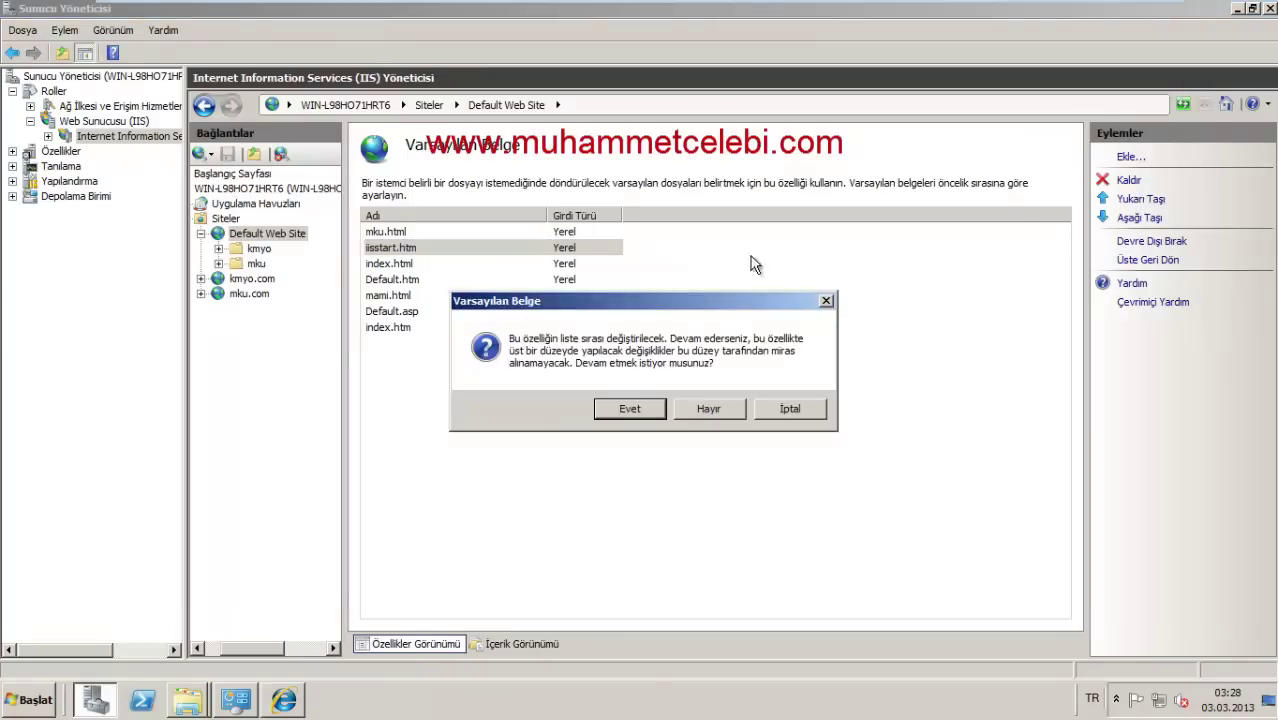
pyautogui.click(636, 409)
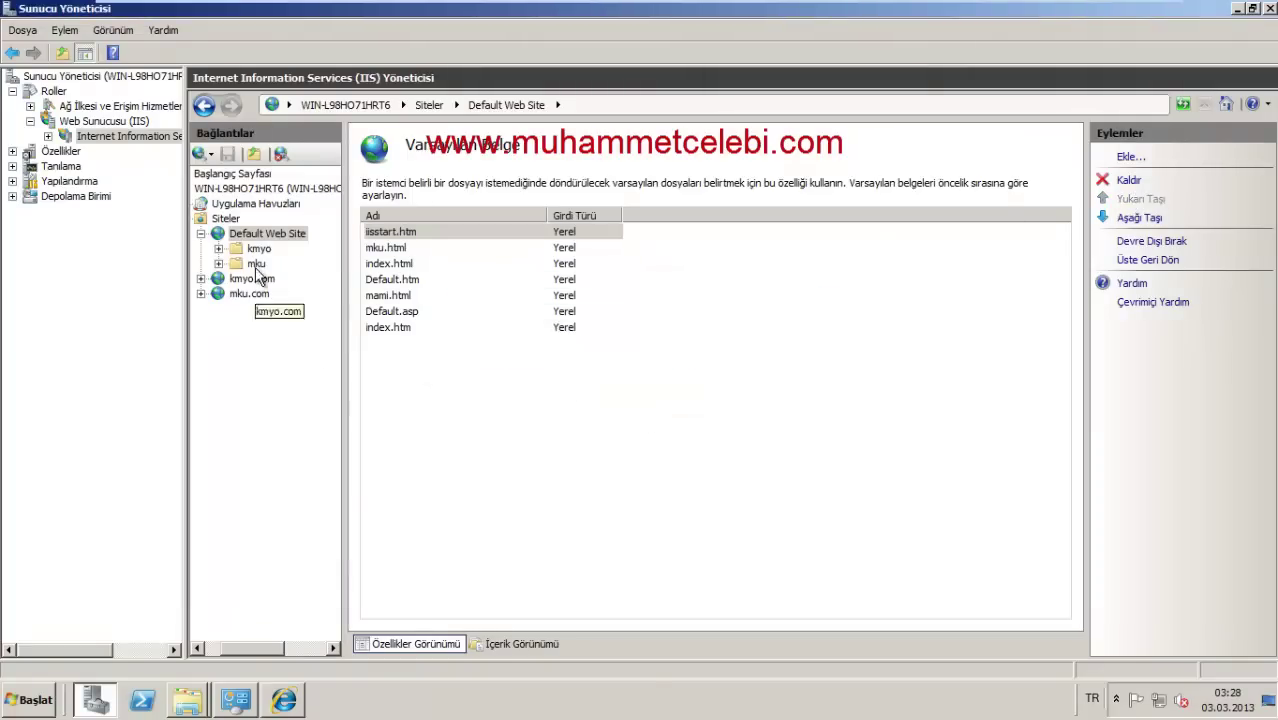
pyautogui.rightClick(260, 240)
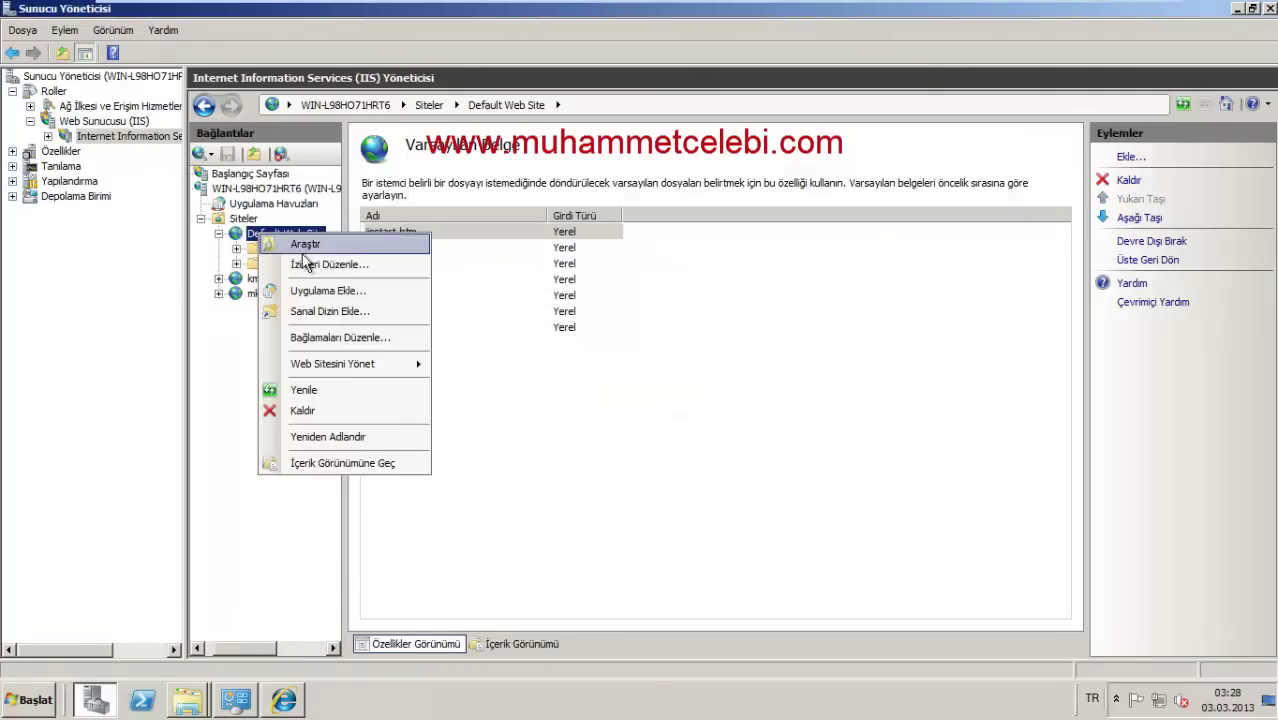
pyautogui.click(278, 387)
pyautogui.click(284, 700)
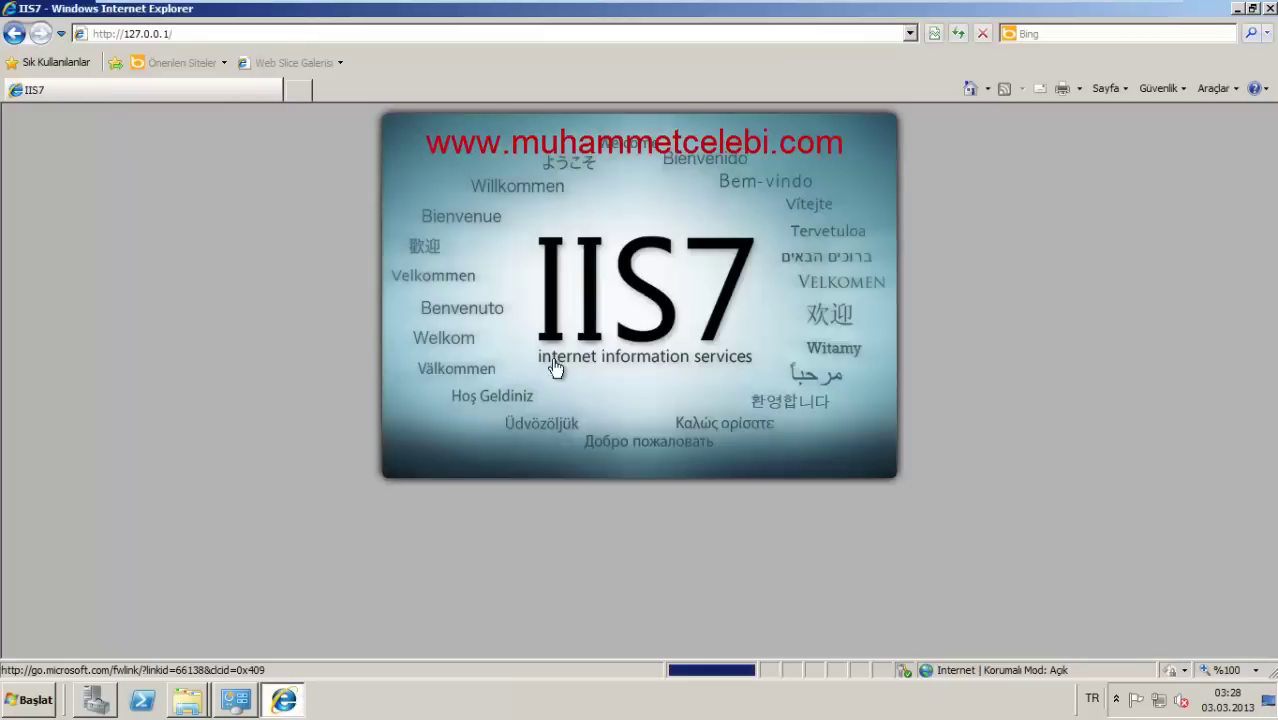
# Step: Reopen Internet Explorer, go to 127.0.0.1 and sign in with a local account
pyautogui.click(1271, 9)
pyautogui.click(28, 700)
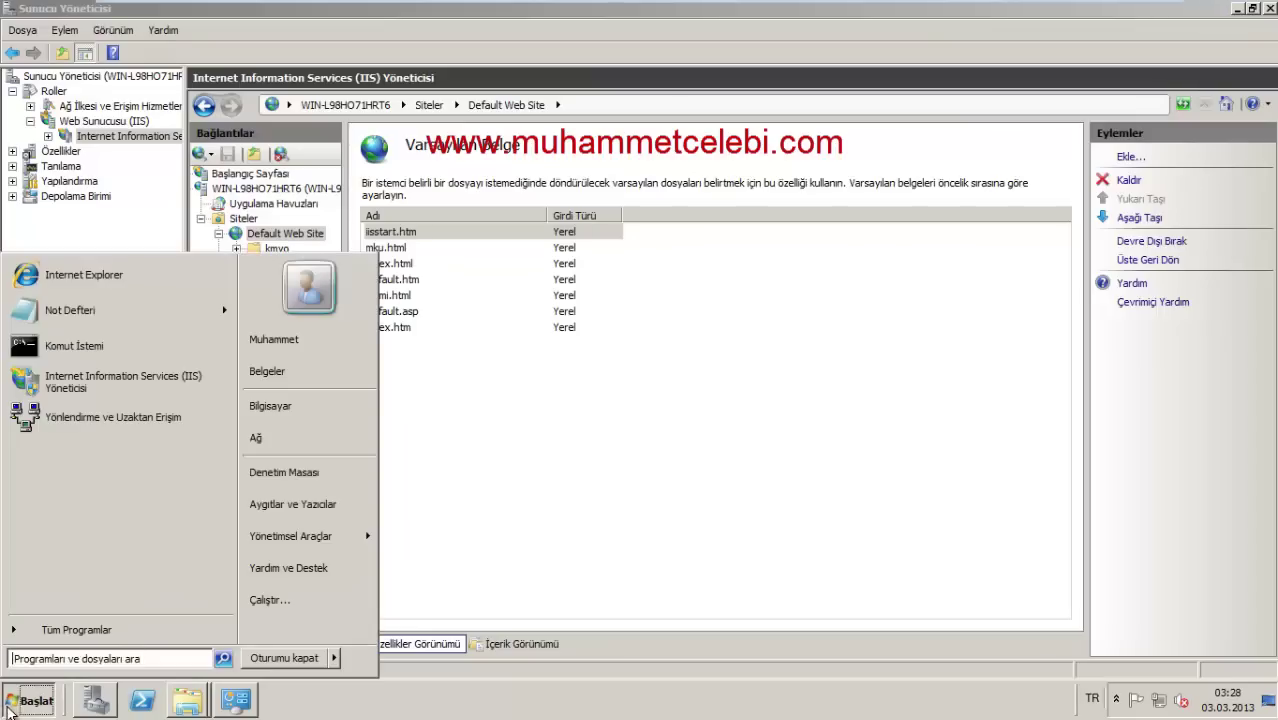
pyautogui.click(84, 275)
pyautogui.click(268, 33)
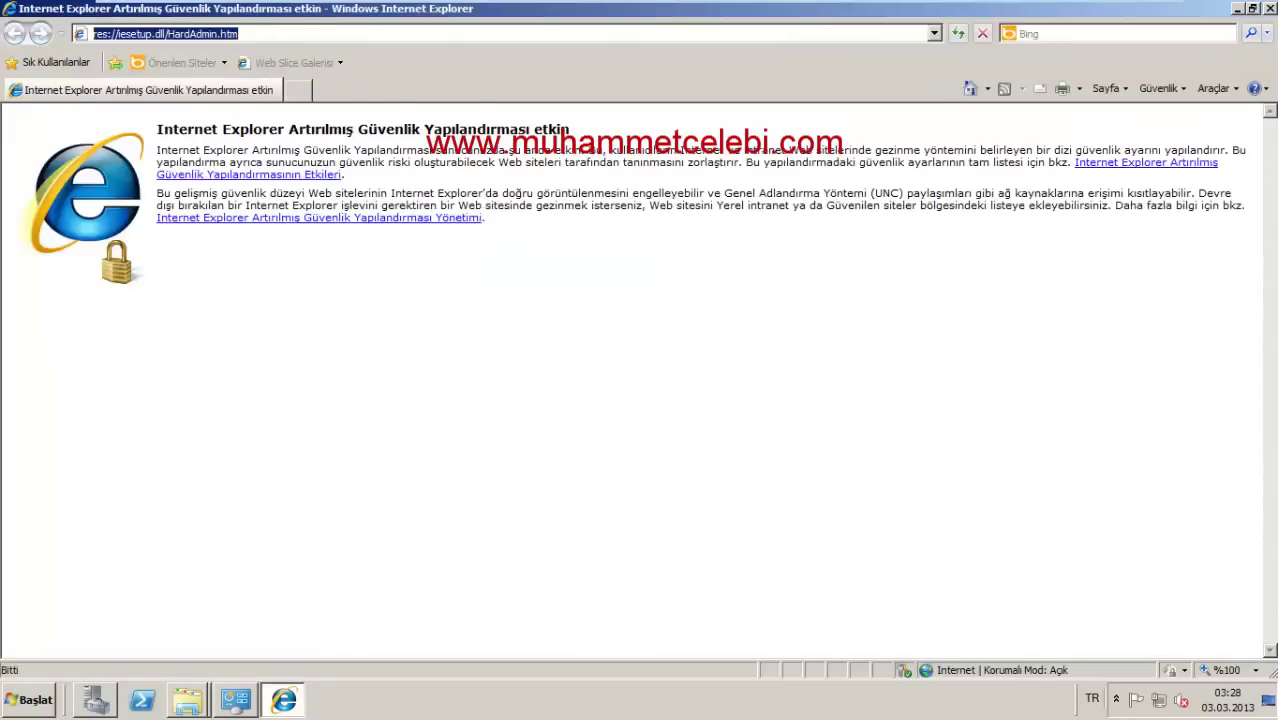
pyautogui.write('1')
pyautogui.click(230, 62)
pyautogui.write('mami')
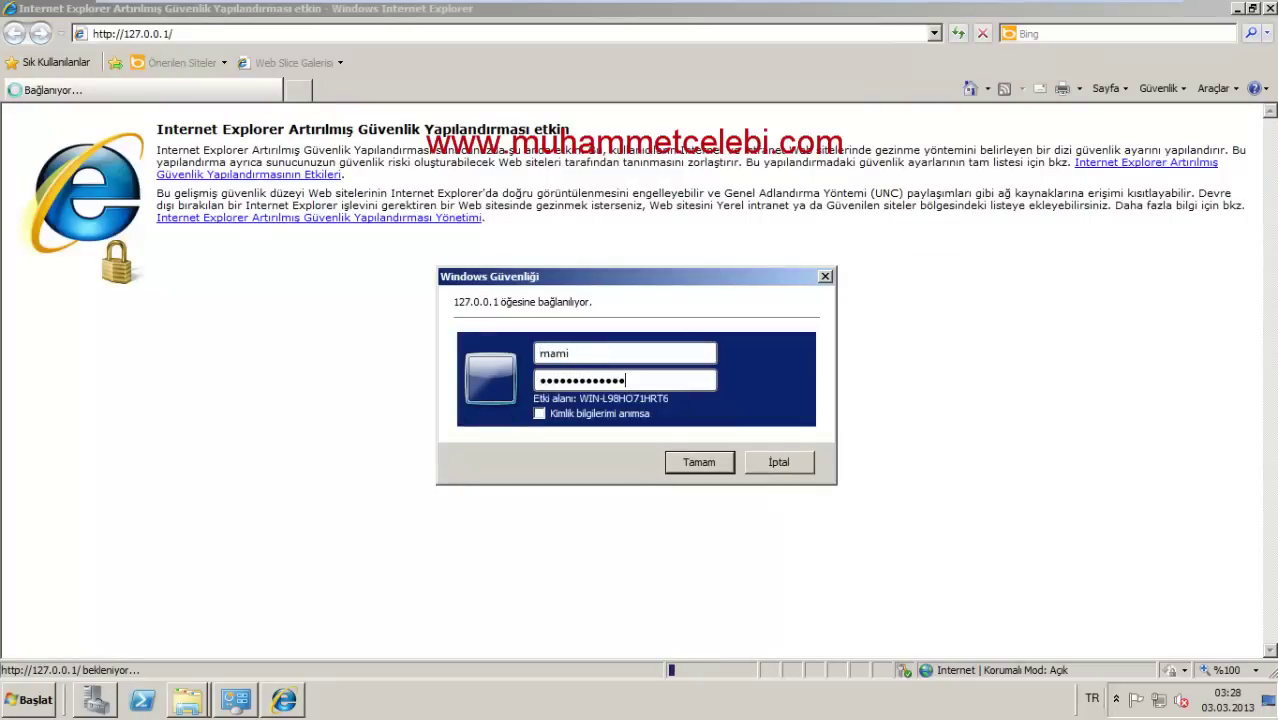
pyautogui.press('Return')
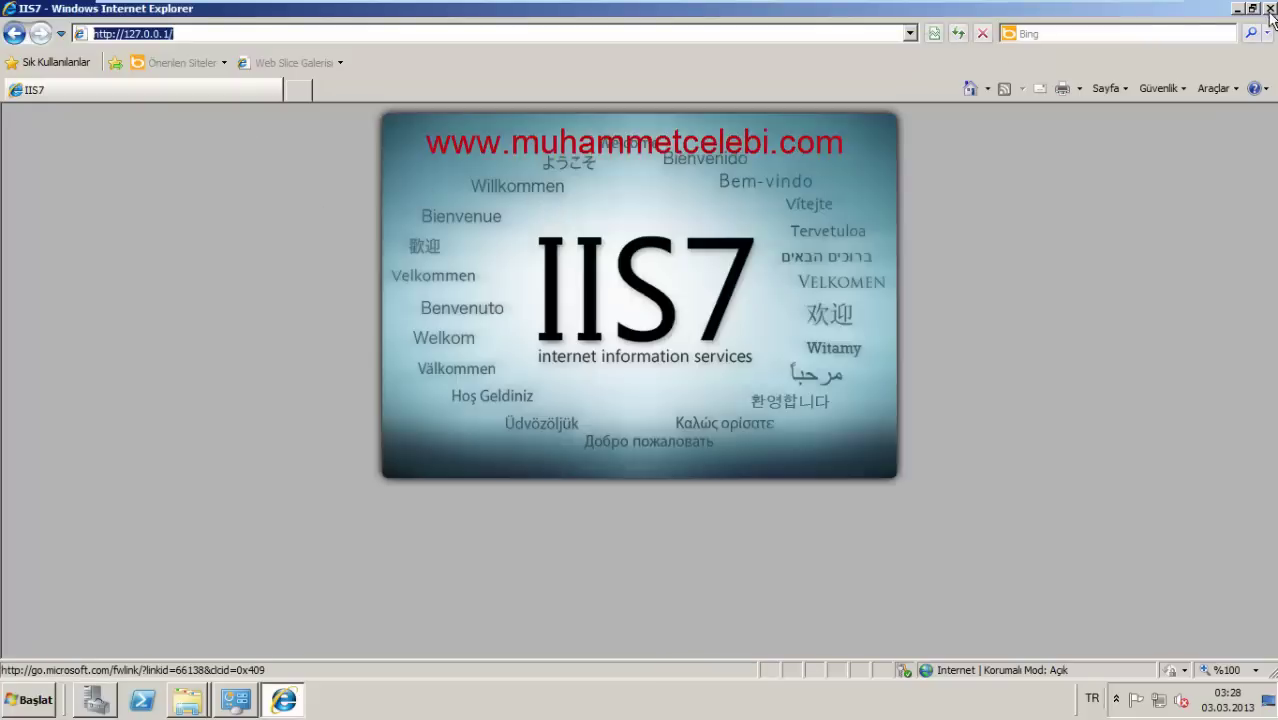
# Step: Relaunch Internet Explorer, load 127.0.0.1 and submit a username and password
pyautogui.click(1269, 8)
pyautogui.click(18, 705)
pyautogui.click(61, 280)
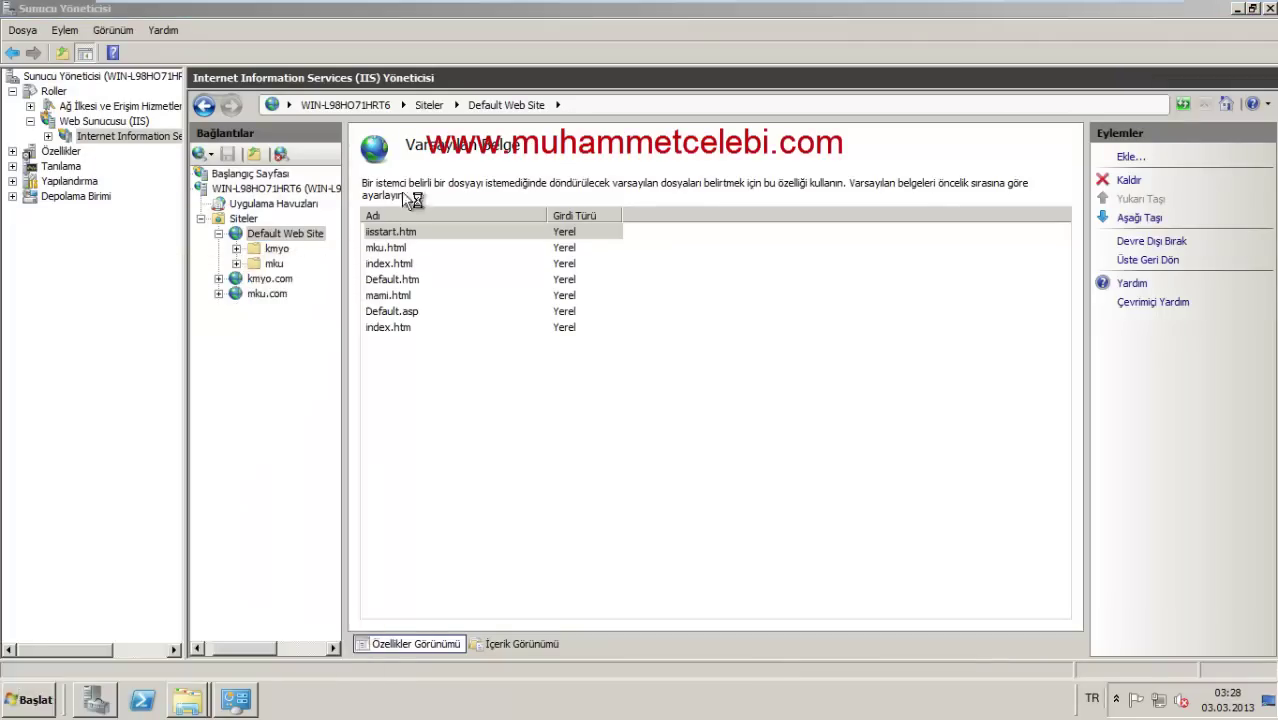
pyautogui.click(282, 40)
pyautogui.write('127.0.0.1')
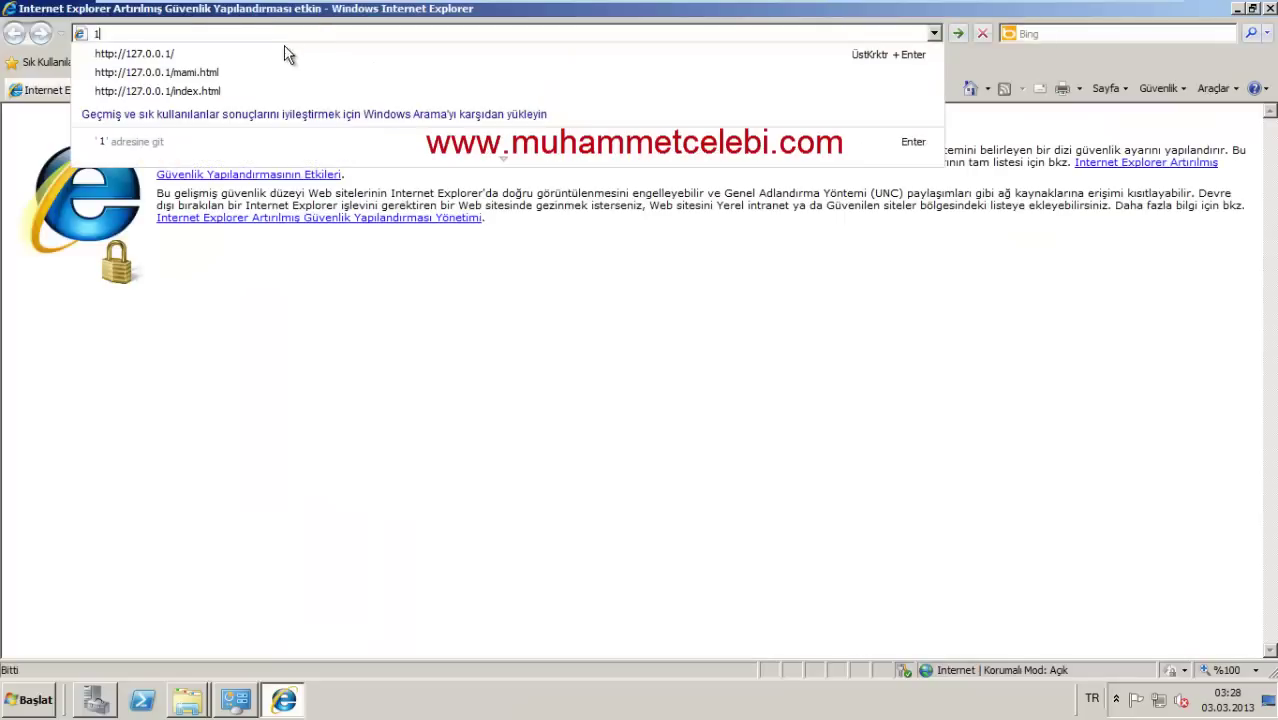
pyautogui.press('Return')
pyautogui.write('celebi')
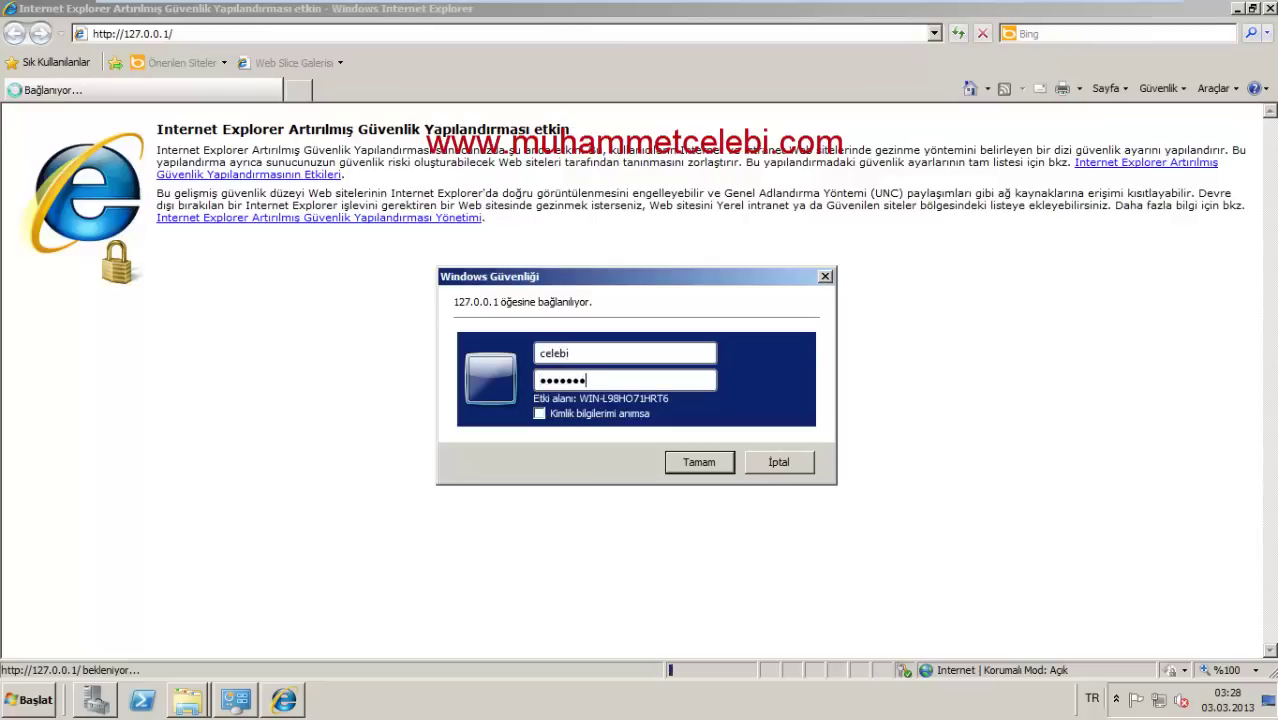
pyautogui.press('Return')
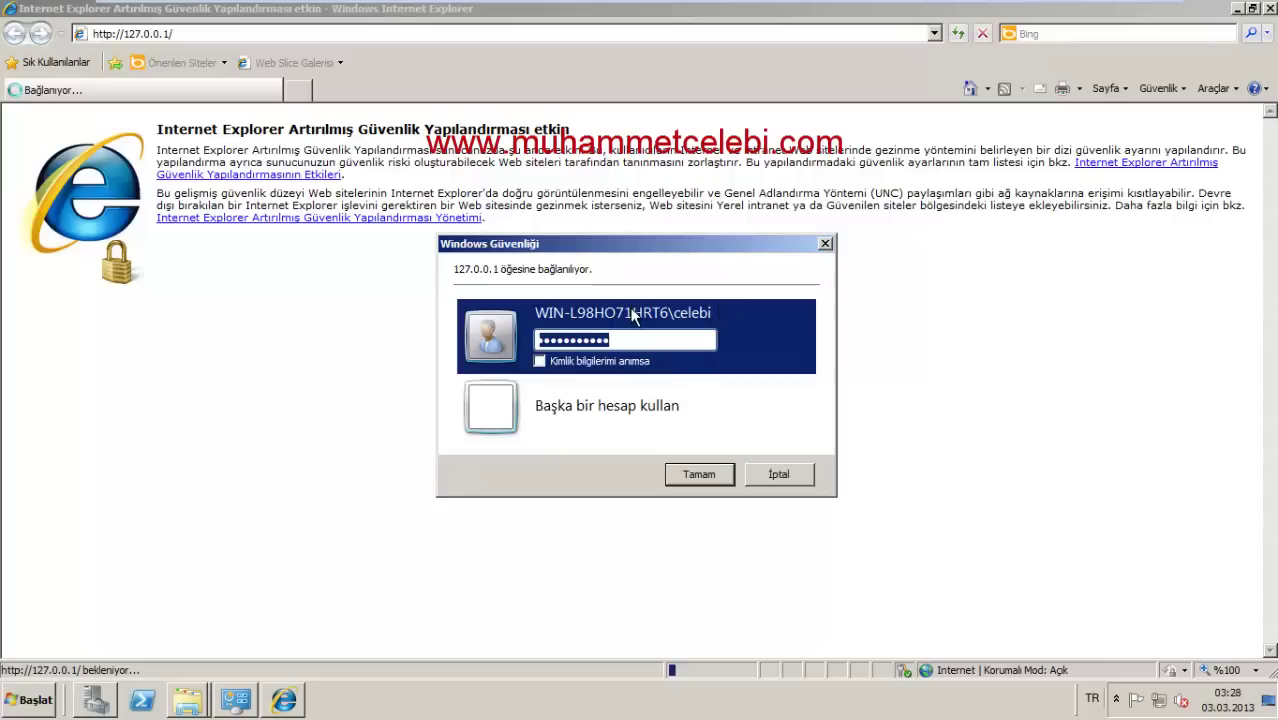
# Step: Sign in with a different local account to reach the IIS7 page, then close the browser
pyautogui.write('••')
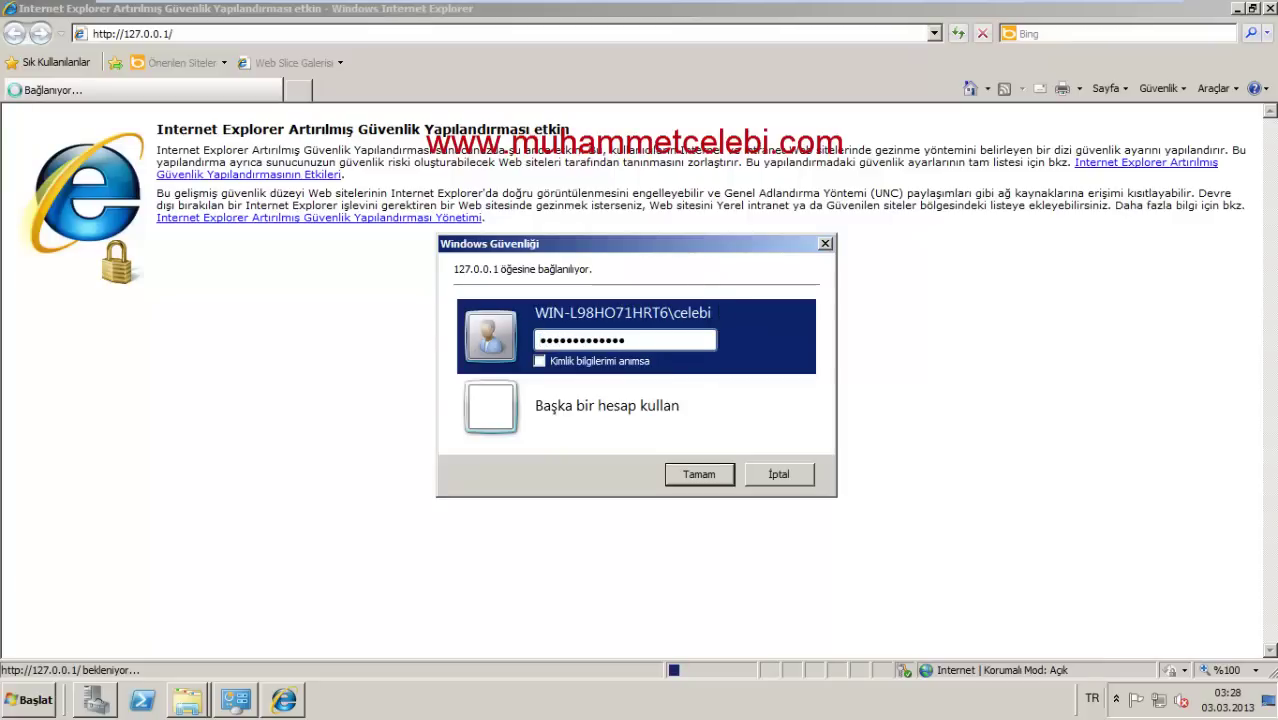
pyautogui.click(708, 476)
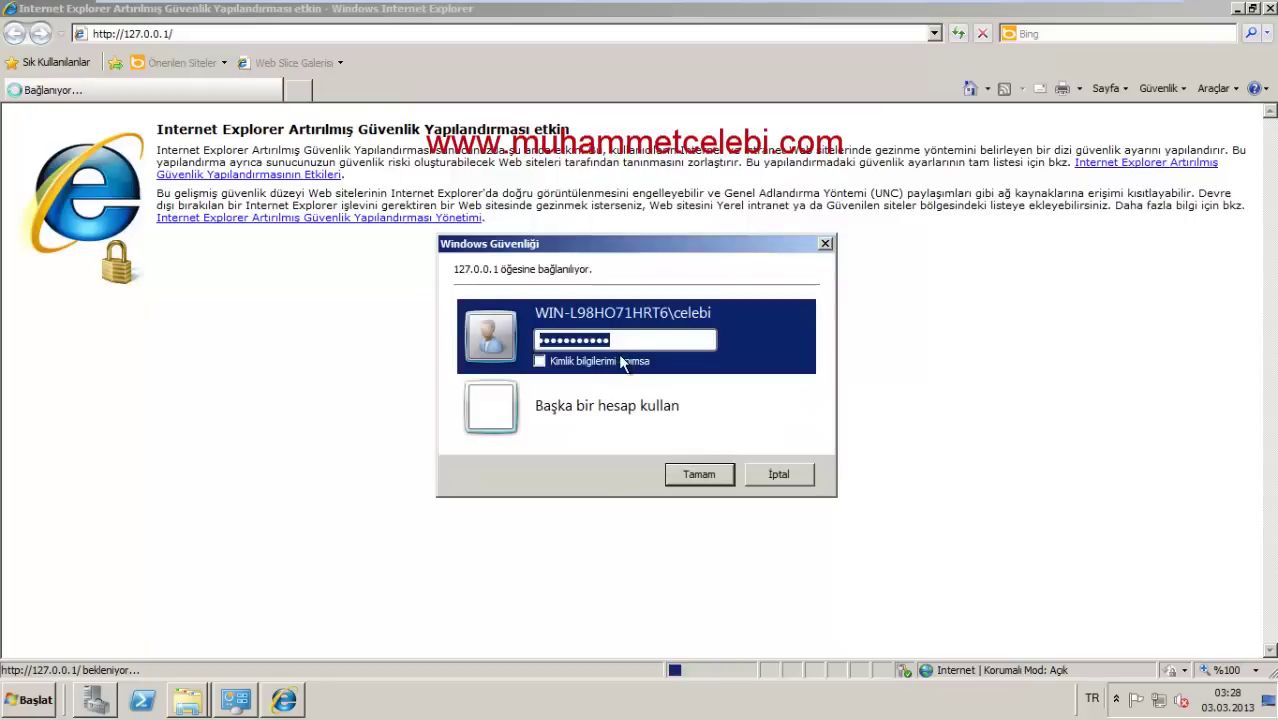
pyautogui.click(602, 408)
pyautogui.write('mami')
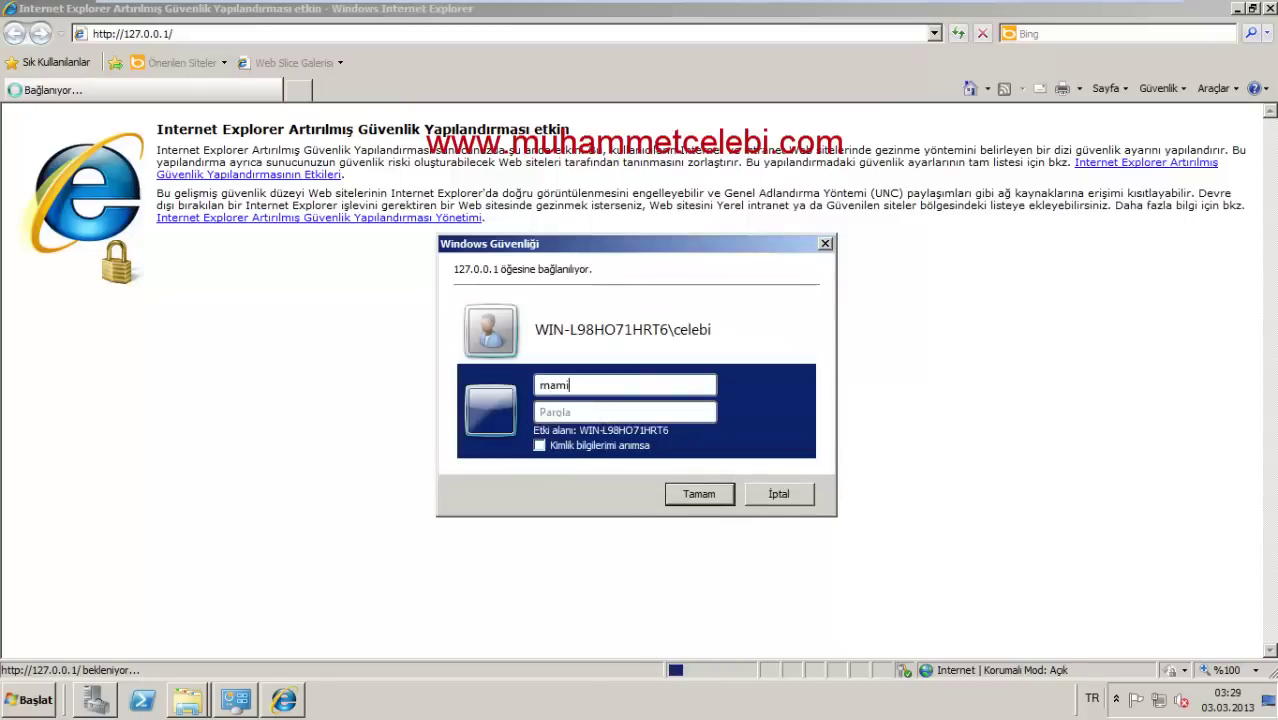
pyautogui.press('Tab')
pyautogui.press('Return')
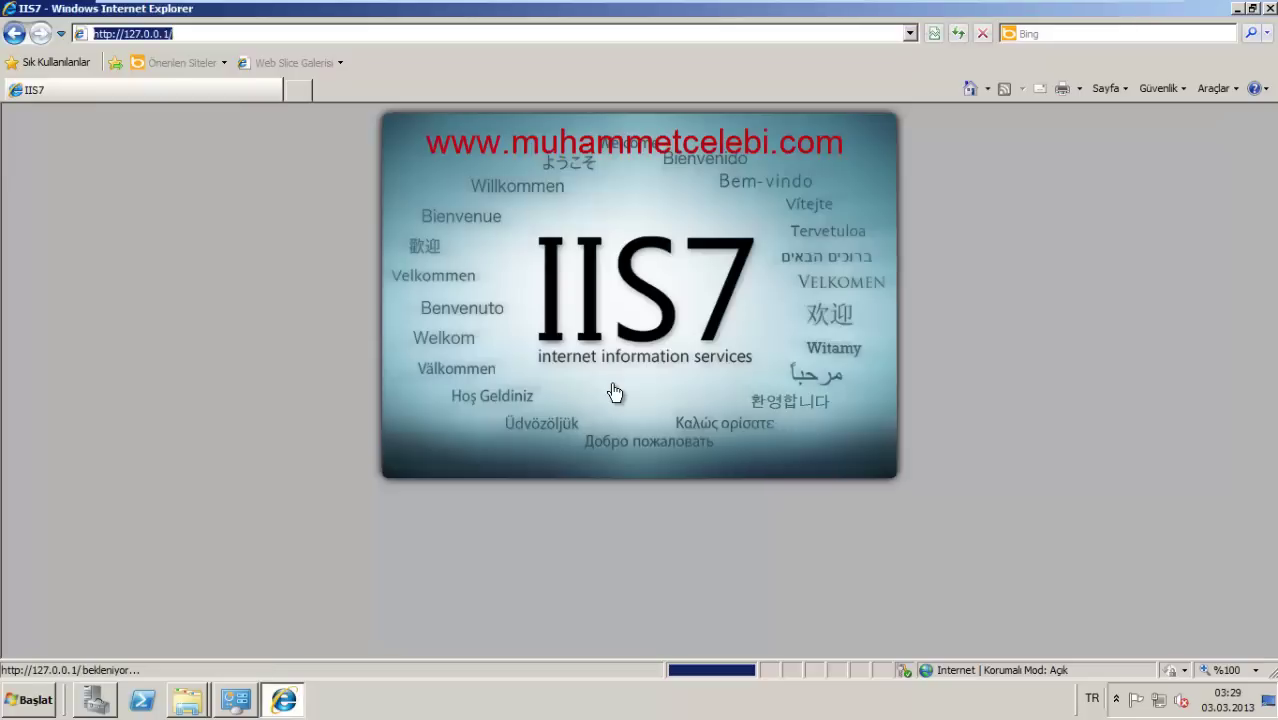
pyautogui.click(1270, 8)
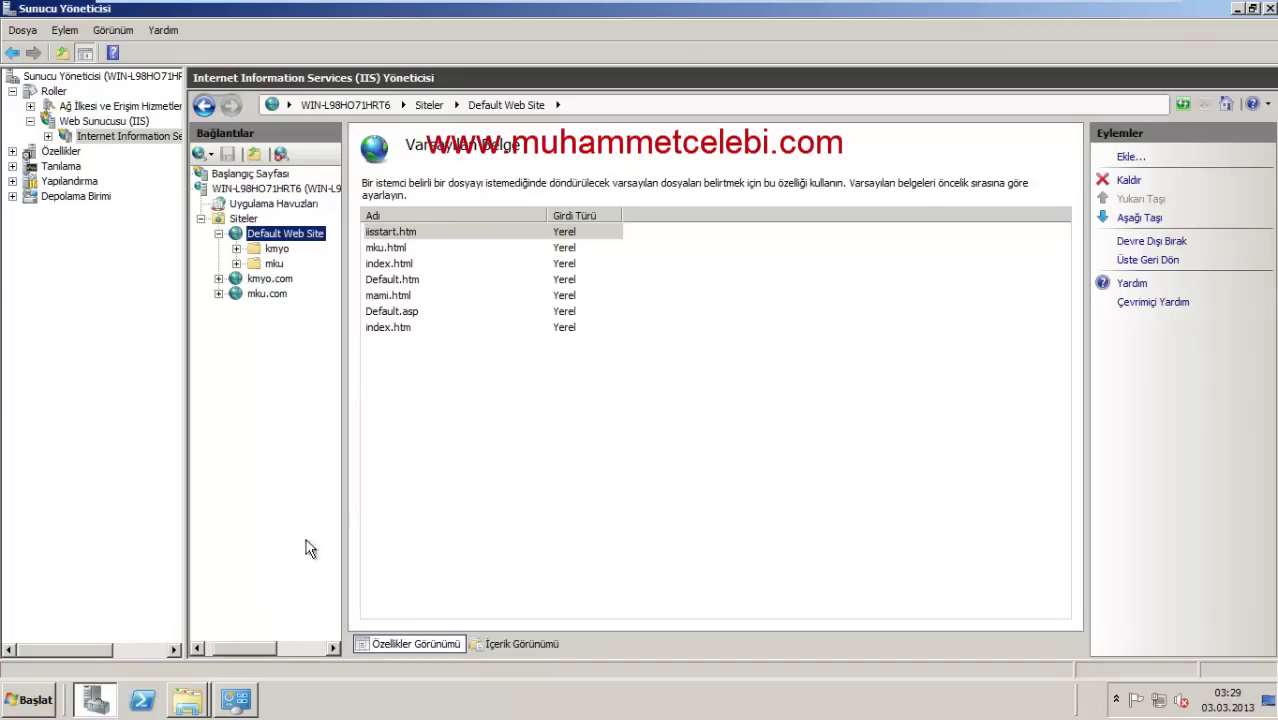
# Step: Open Default Web Site's IP Address and Domain Restrictions, previewing the Add Allow and Add Deny dialogs
pyautogui.doubleClick(290, 238)
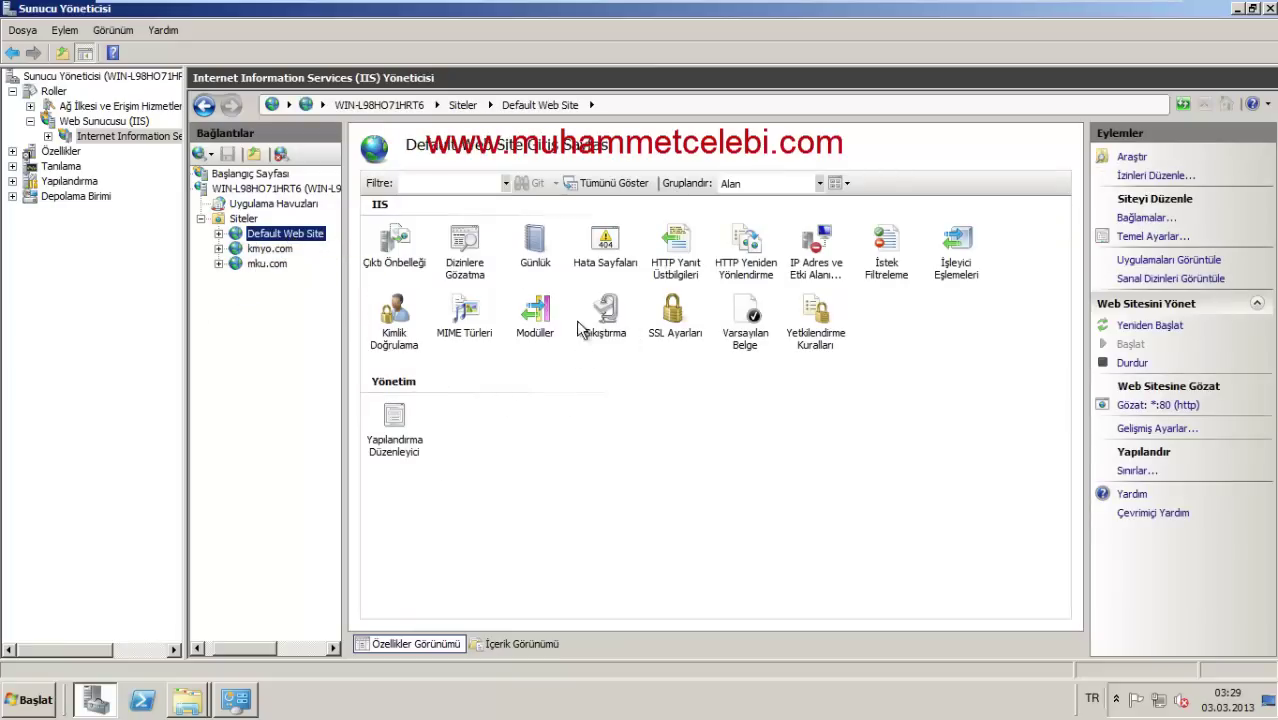
pyautogui.click(527, 258)
pyautogui.click(470, 252)
pyautogui.click(410, 246)
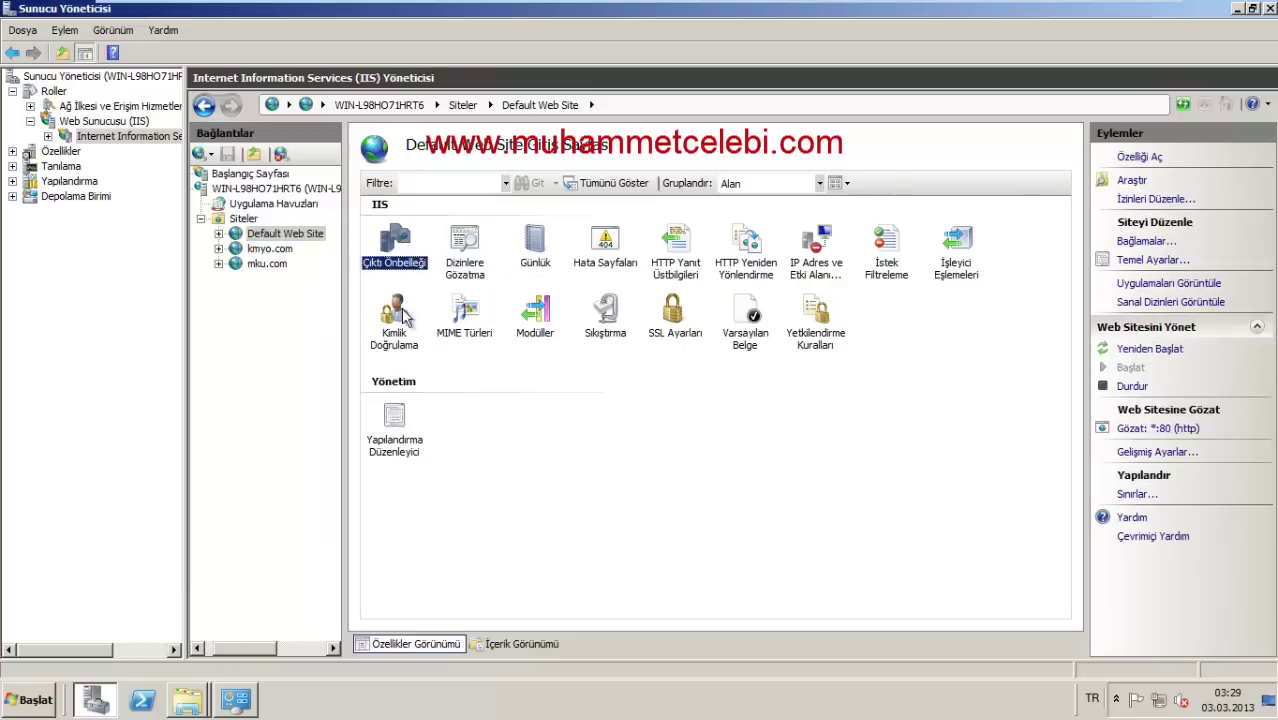
pyautogui.click(400, 318)
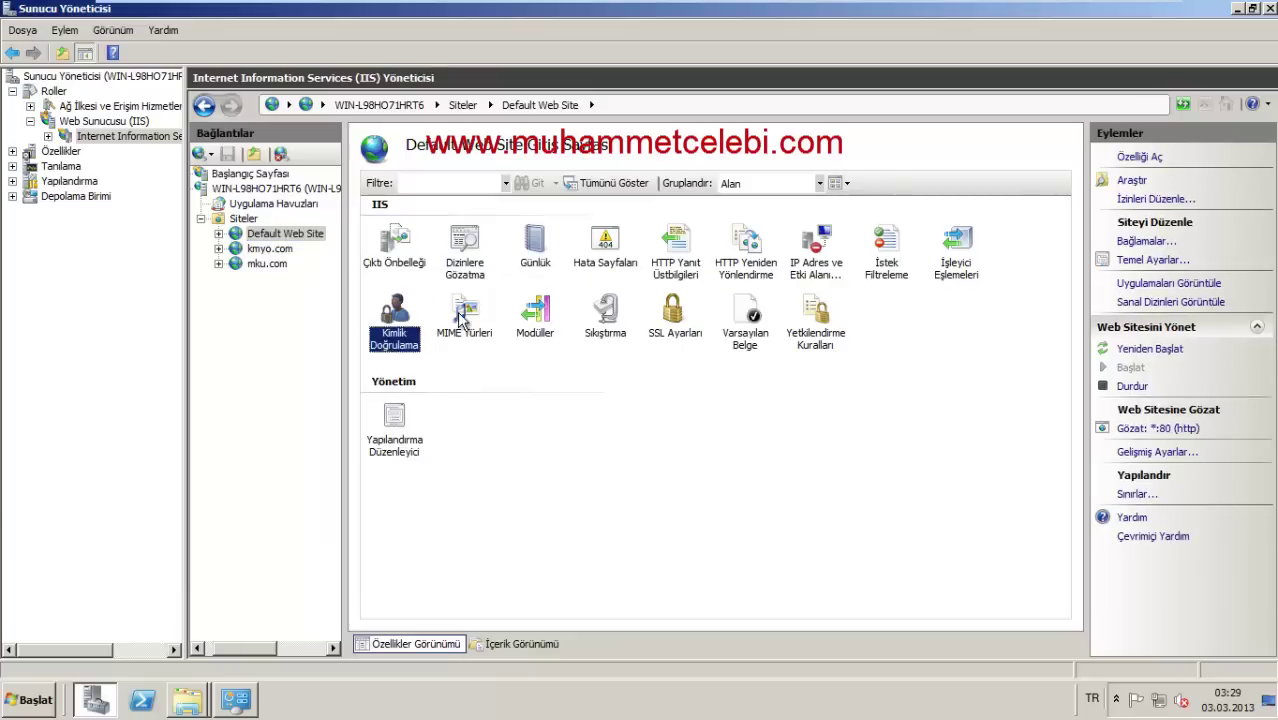
pyautogui.click(760, 318)
pyautogui.doubleClick(833, 258)
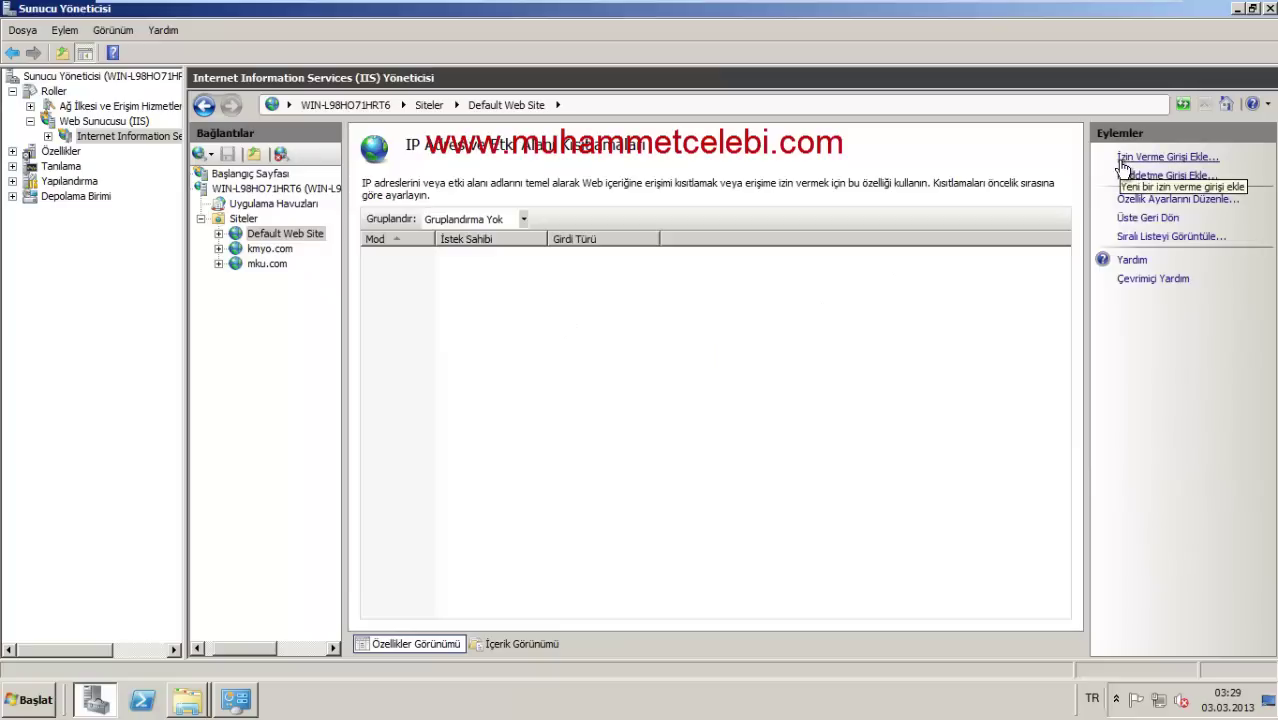
pyautogui.click(1122, 160)
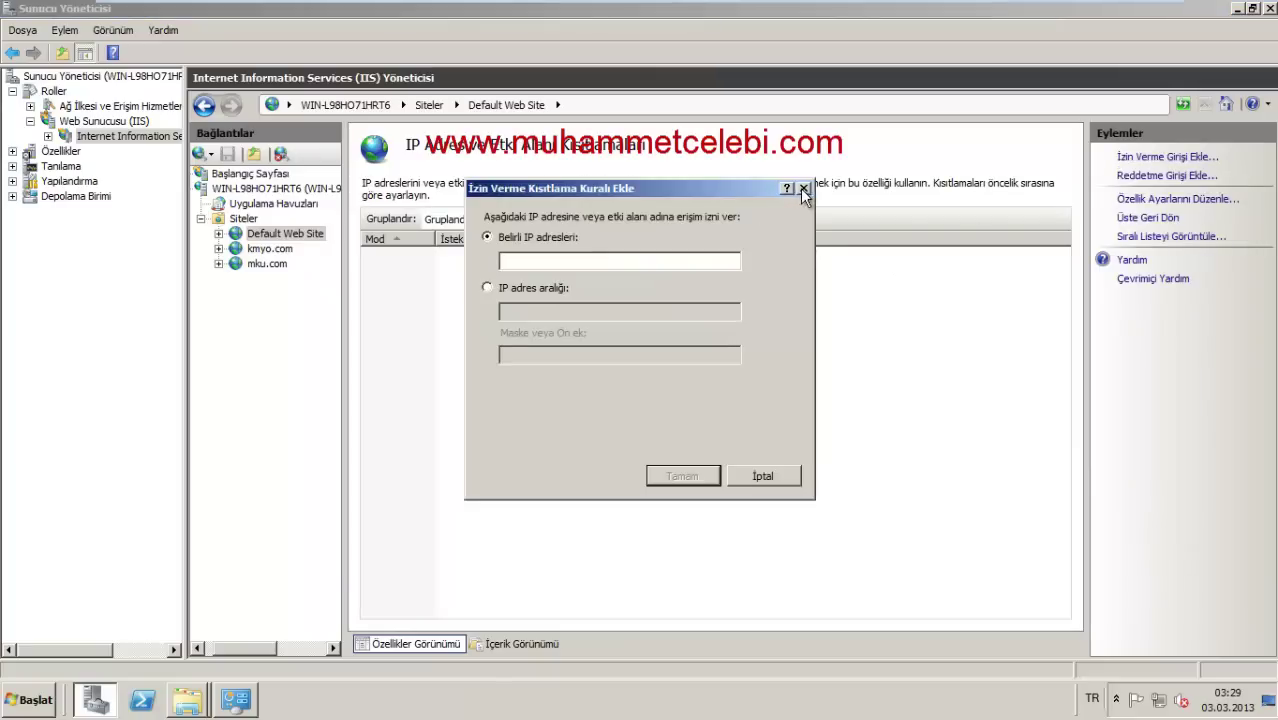
pyautogui.click(802, 188)
pyautogui.click(1140, 176)
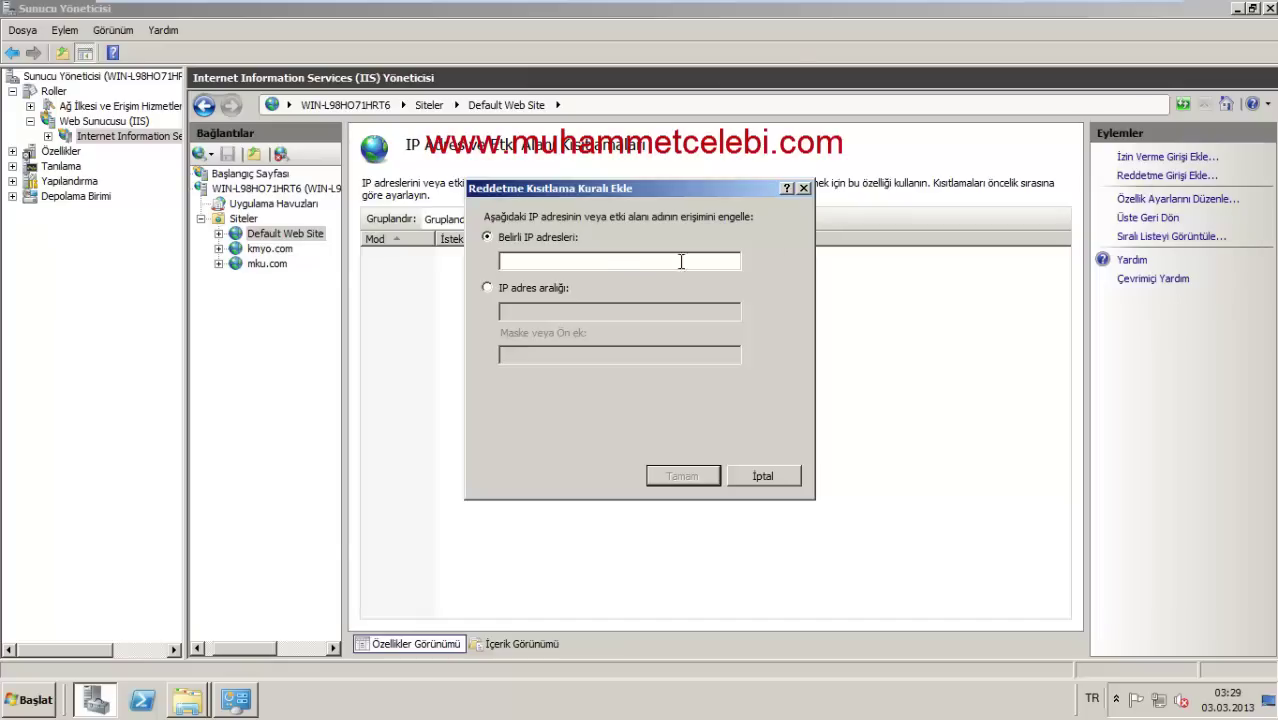
pyautogui.click(803, 188)
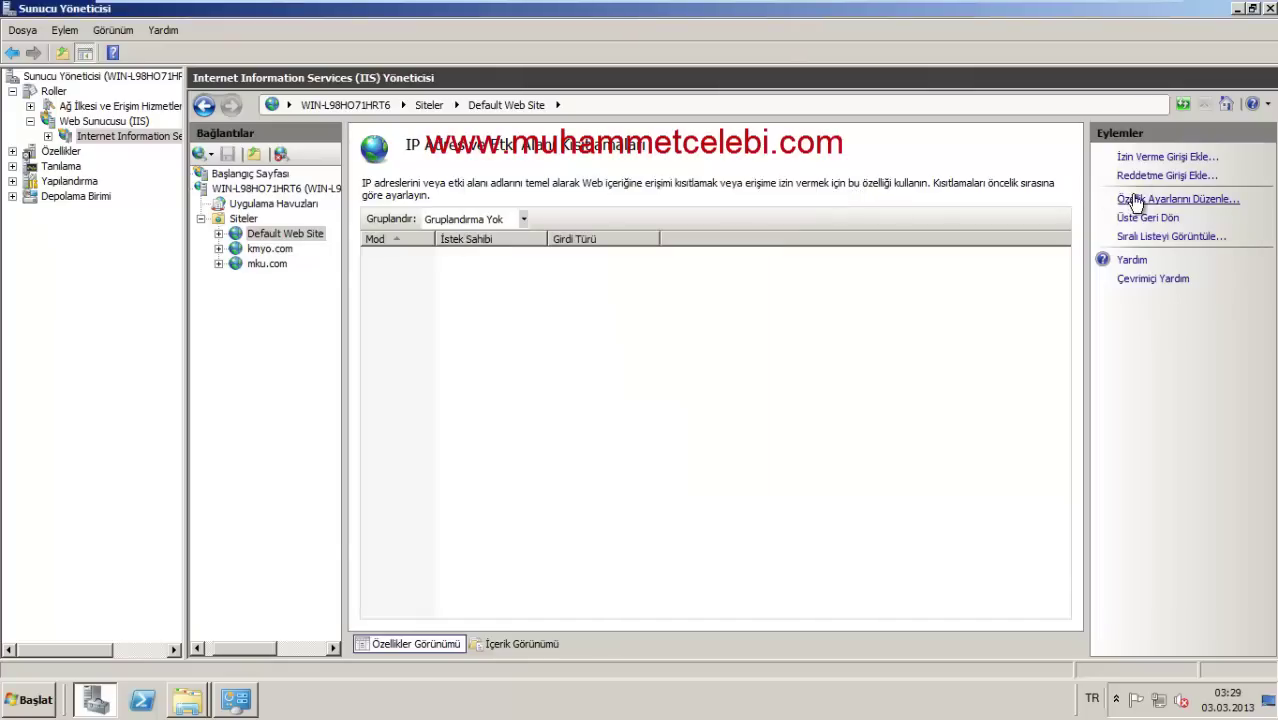
# Step: Set access for unspecified clients to Reddet (deny) in Feature Settings, then launch Internet Explorer
pyautogui.click(1137, 198)
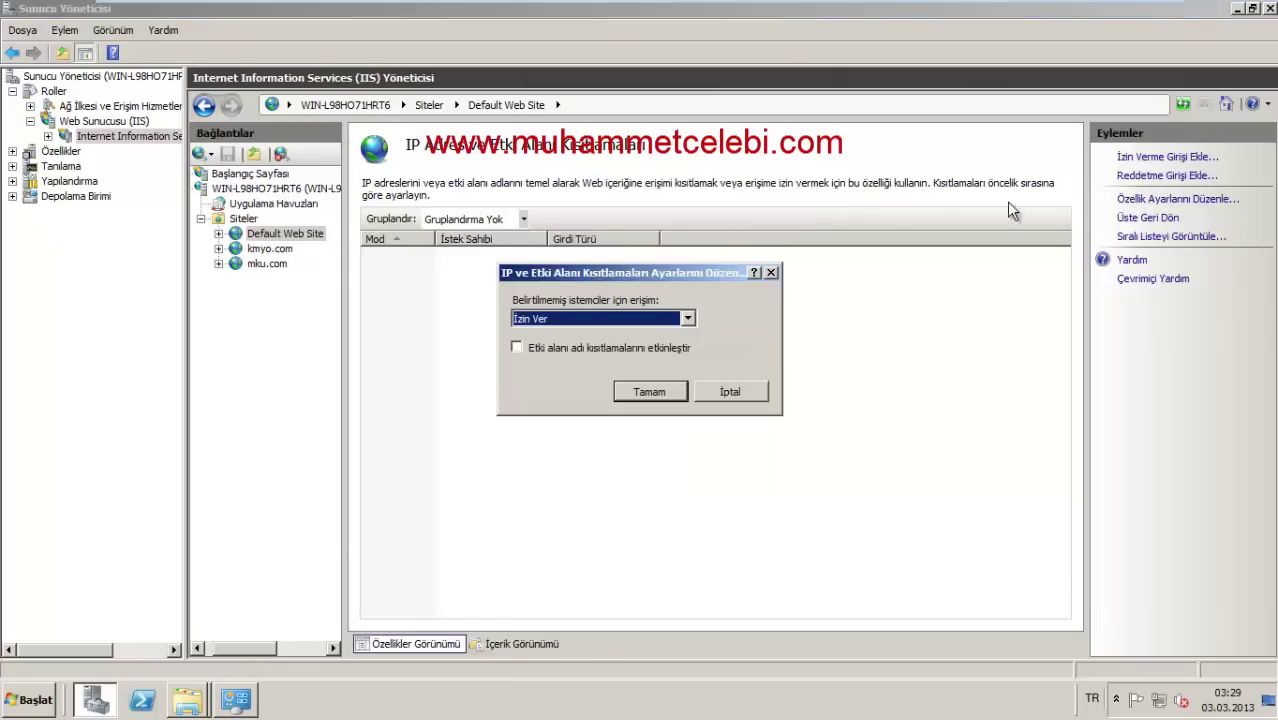
pyautogui.click(604, 319)
pyautogui.click(564, 347)
pyautogui.click(656, 393)
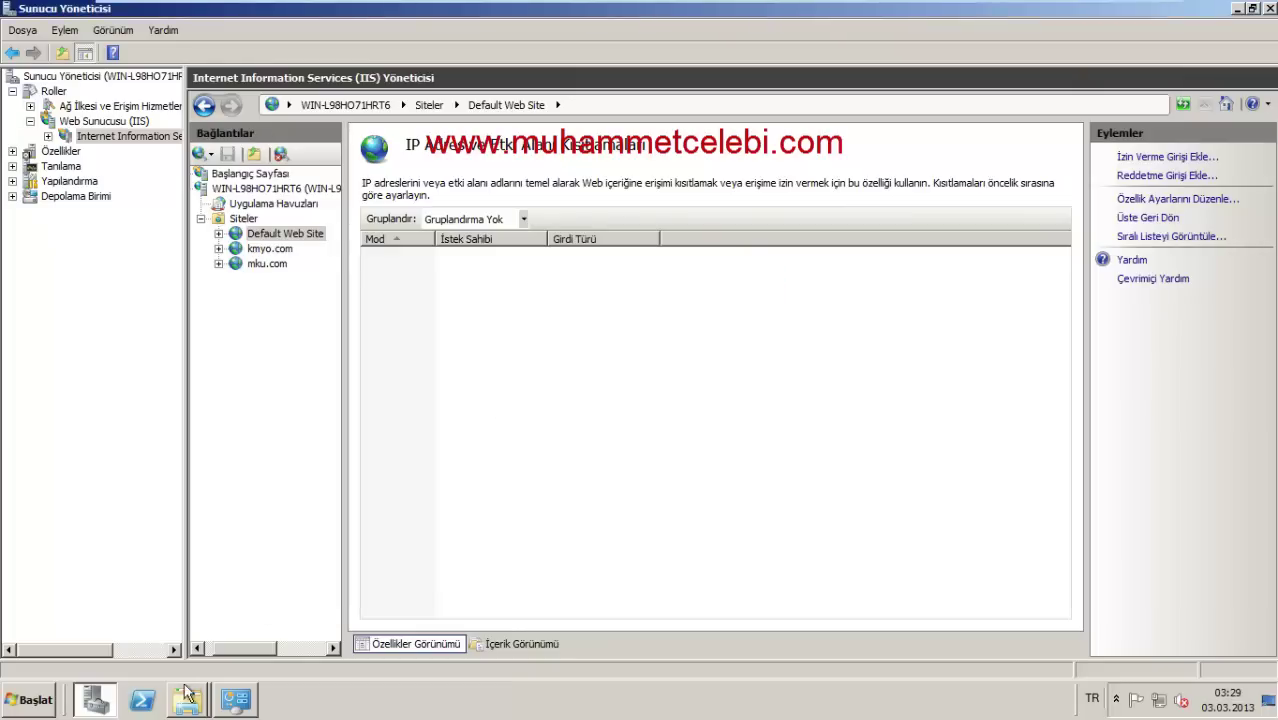
pyautogui.click(38, 699)
pyautogui.click(99, 275)
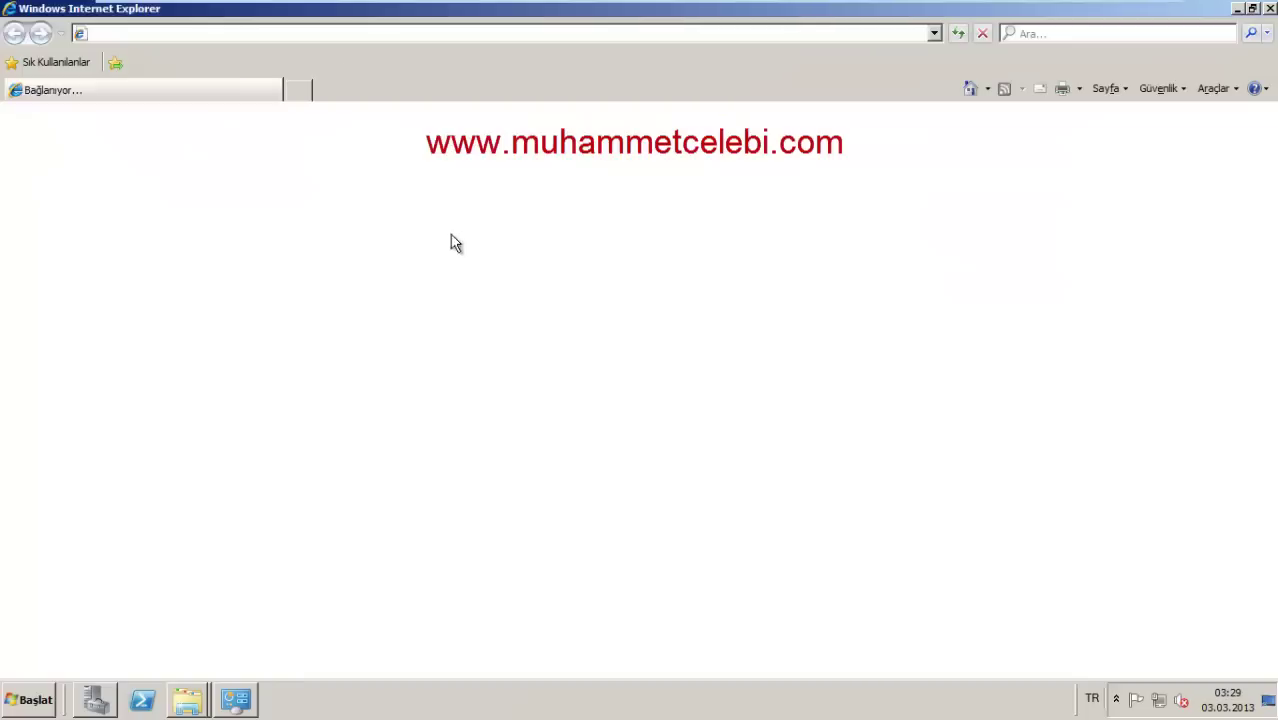
# Step: Browse to localhost and confirm it returns the 403.6 Forbidden error
pyautogui.click(309, 33)
pyautogui.write('localhost')
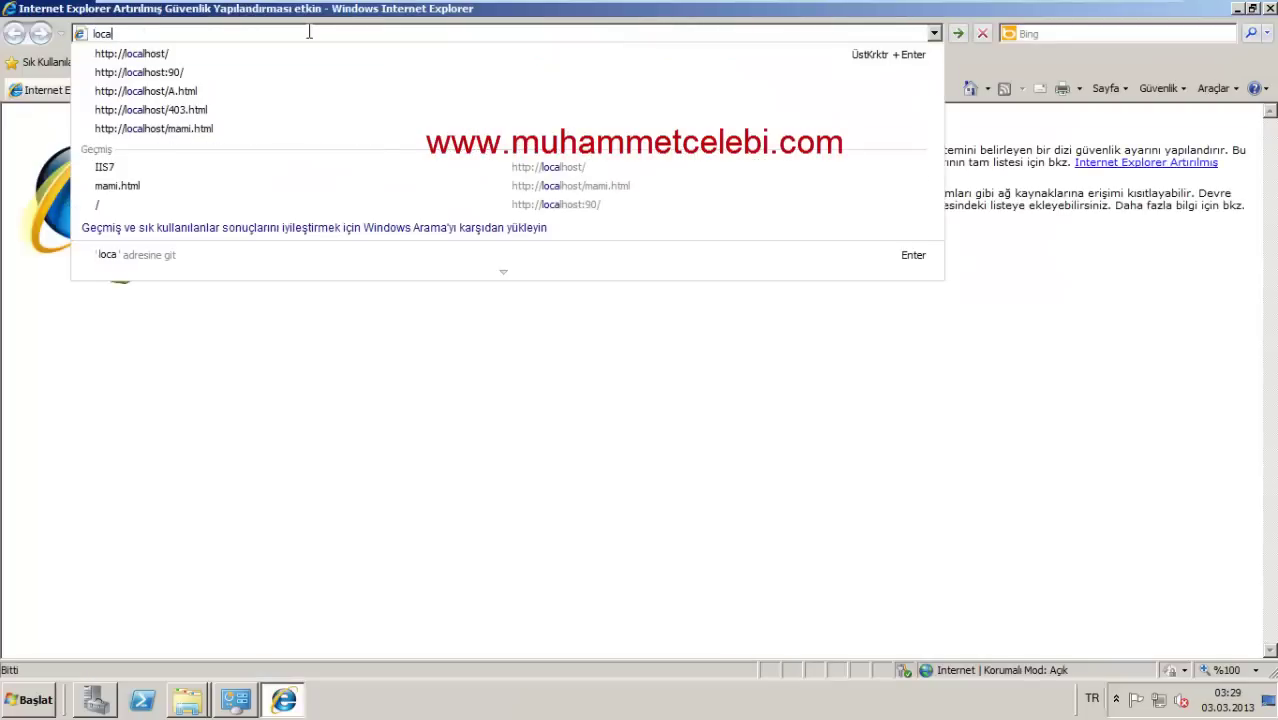
pyautogui.press('Return')
pyautogui.moveTo(231, 256); pyautogui.dragTo(362, 284)
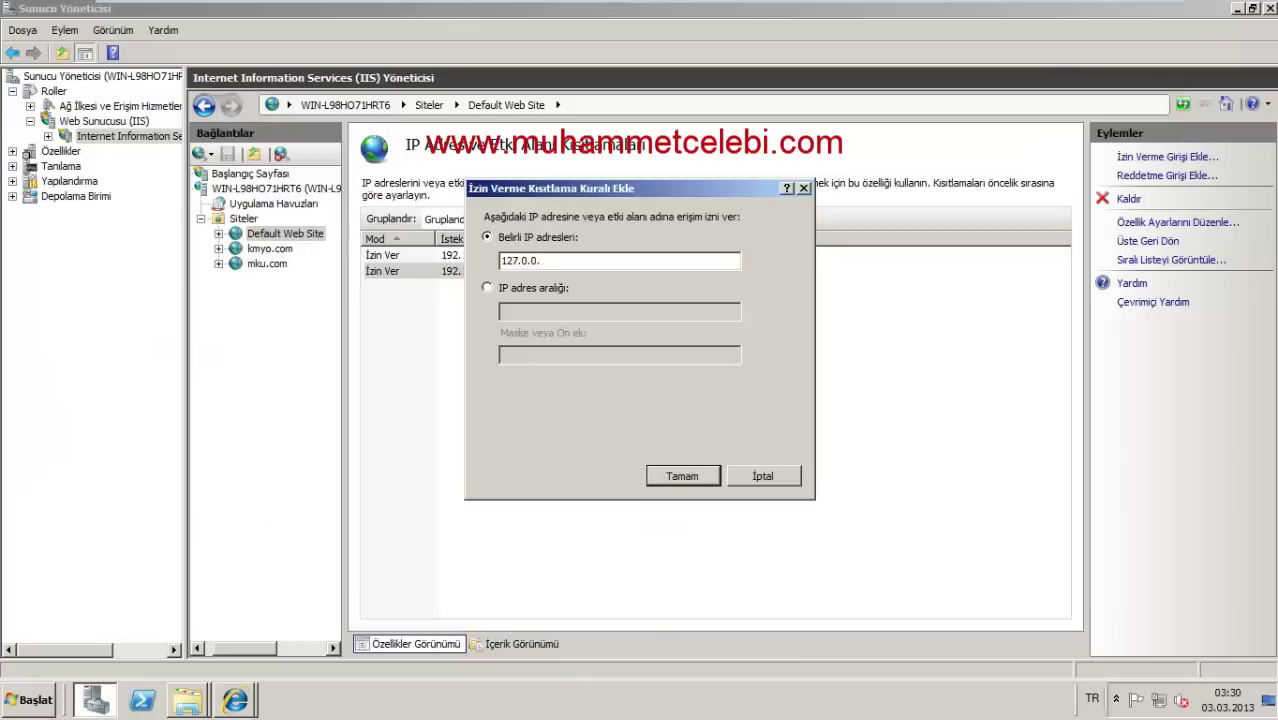
# Step: Add the 127.0.0.1 allow entry, then reload the forbidden page in Internet Explorer
pyautogui.click(672, 476)
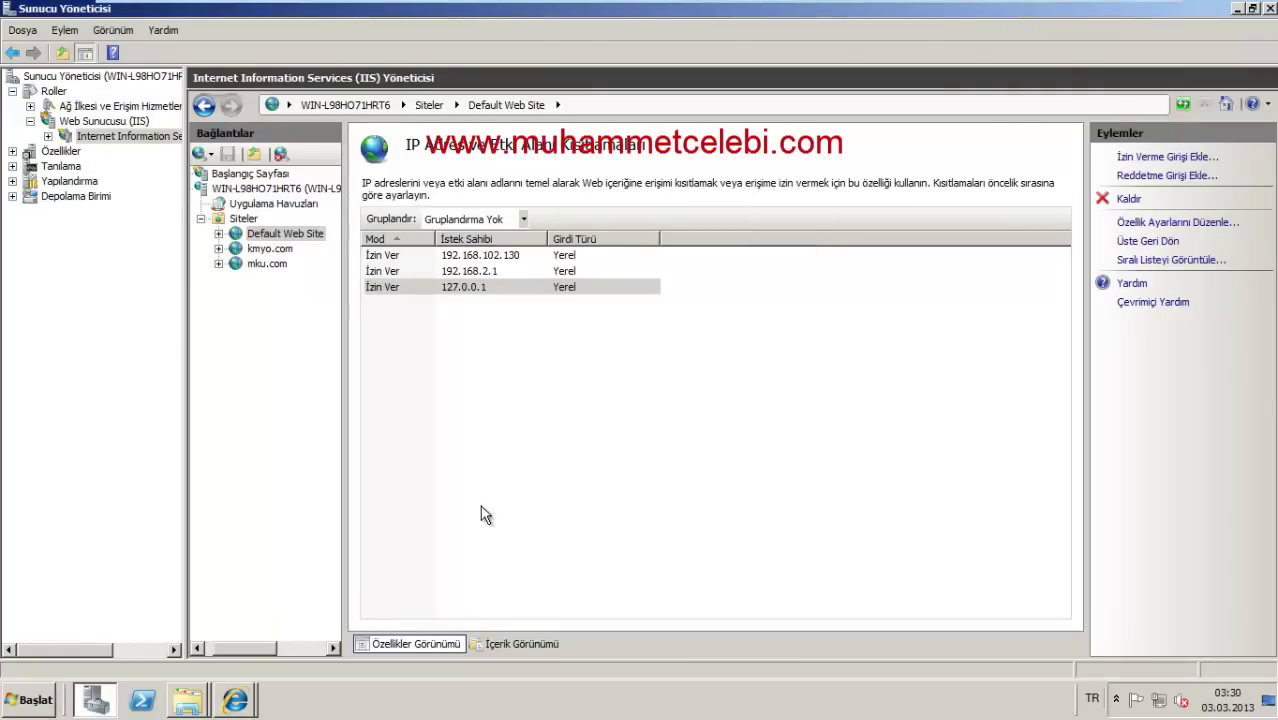
pyautogui.moveTo(233, 705)
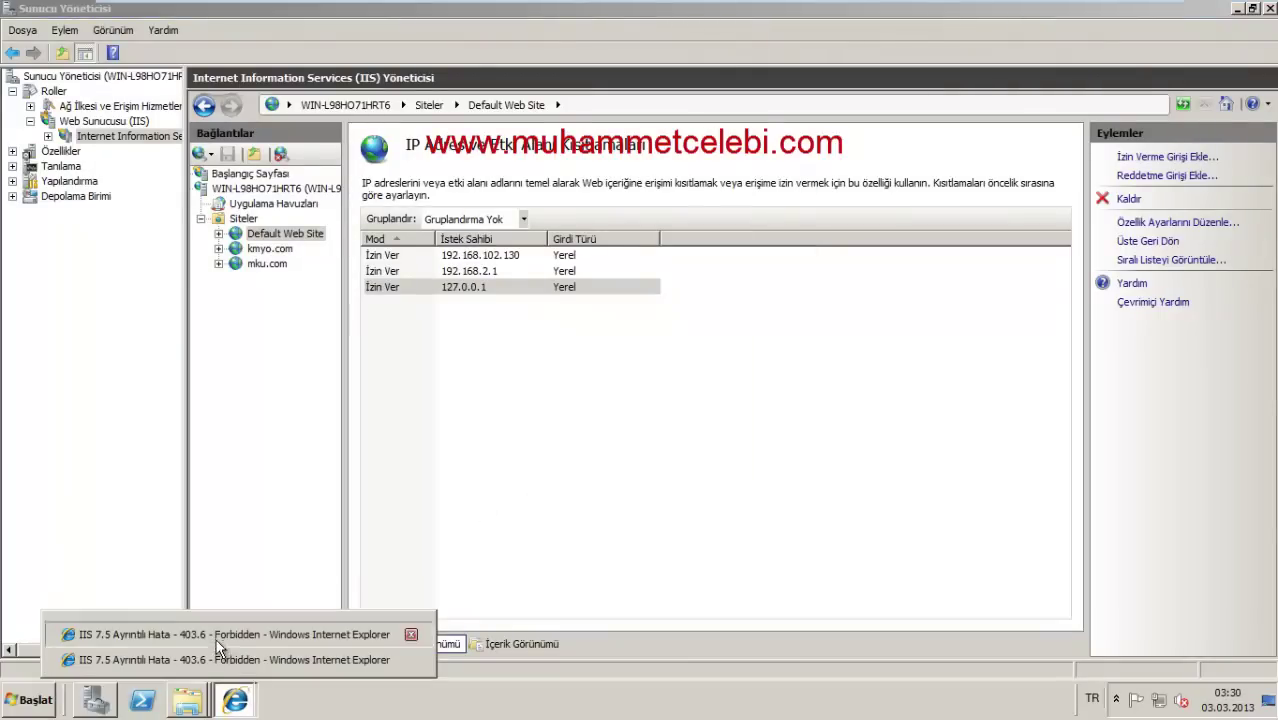
pyautogui.click(222, 634)
pyautogui.press('F5')
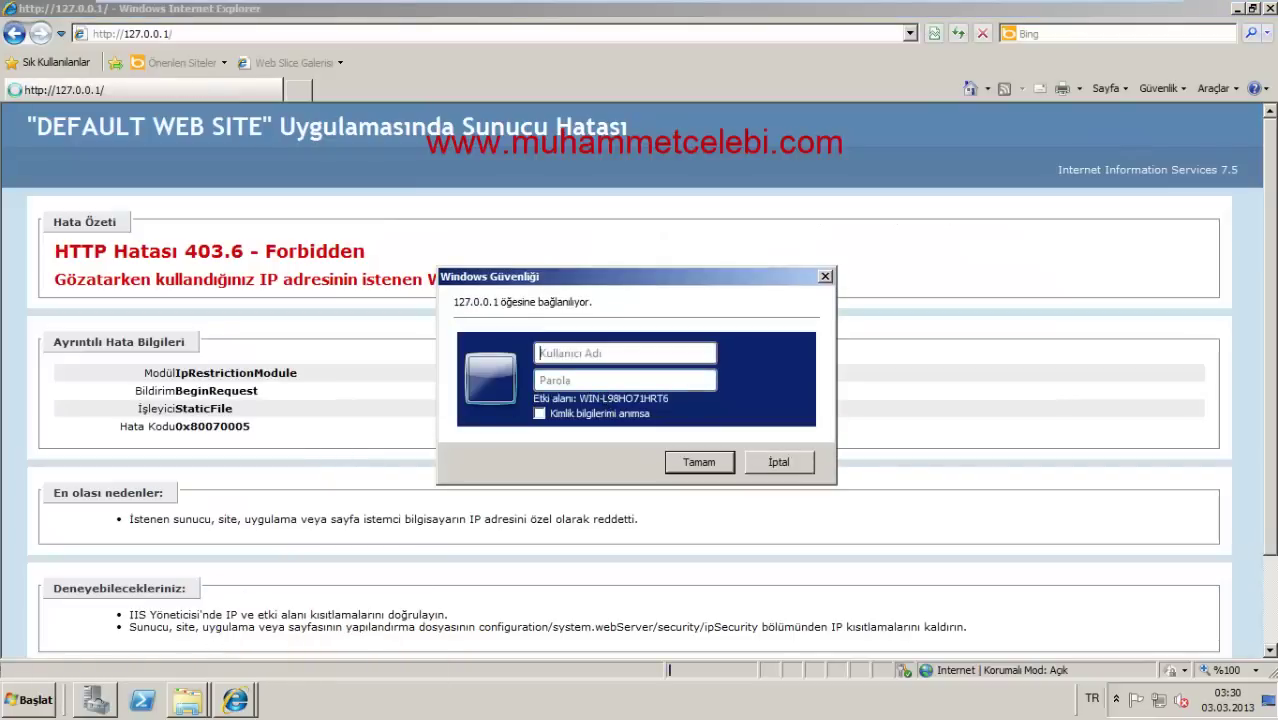
# Step: Sign in with a Windows account to load the IIS7 page, then sort IIS Manager's IP rules by entry type
pyautogui.write('mami')
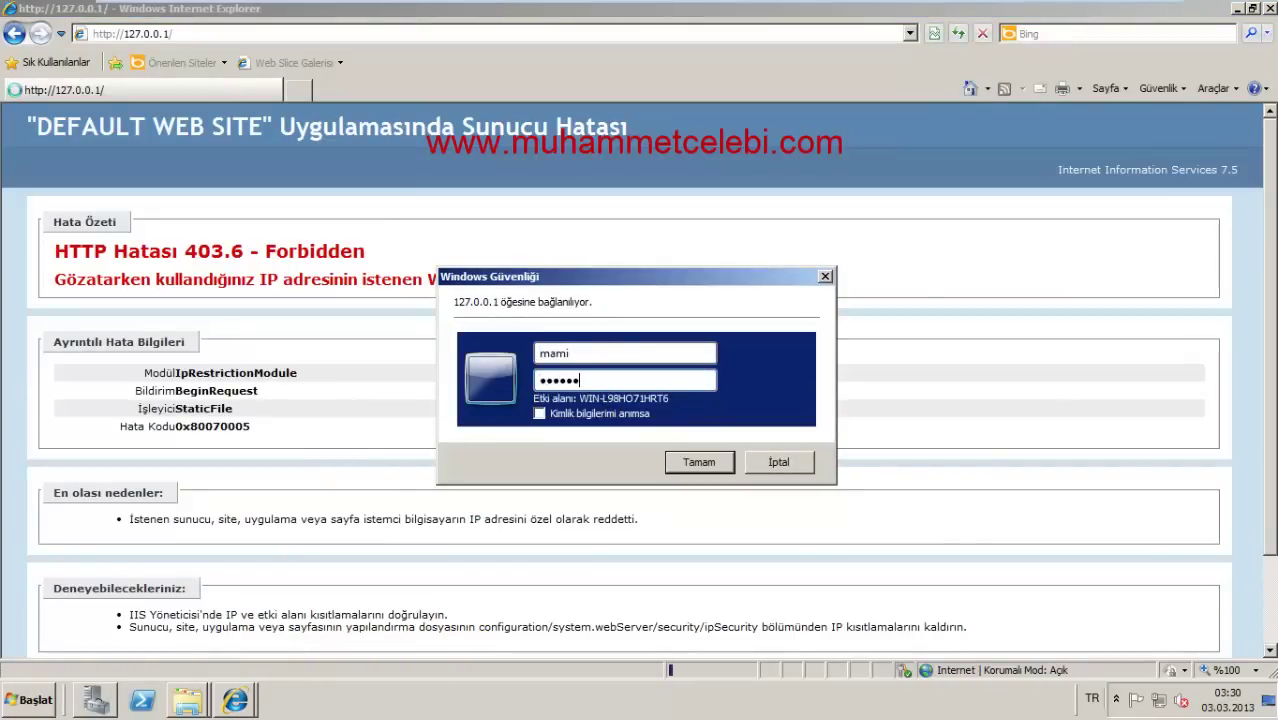
pyautogui.press('Return')
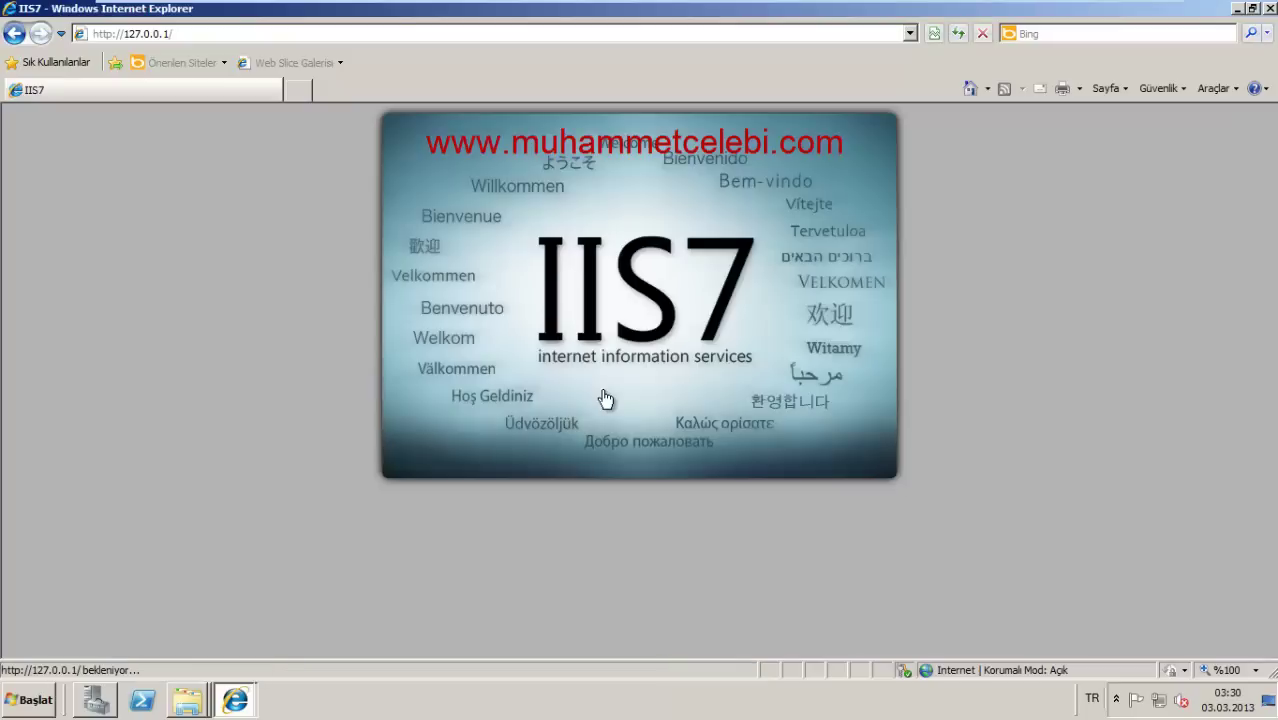
pyautogui.click(244, 712)
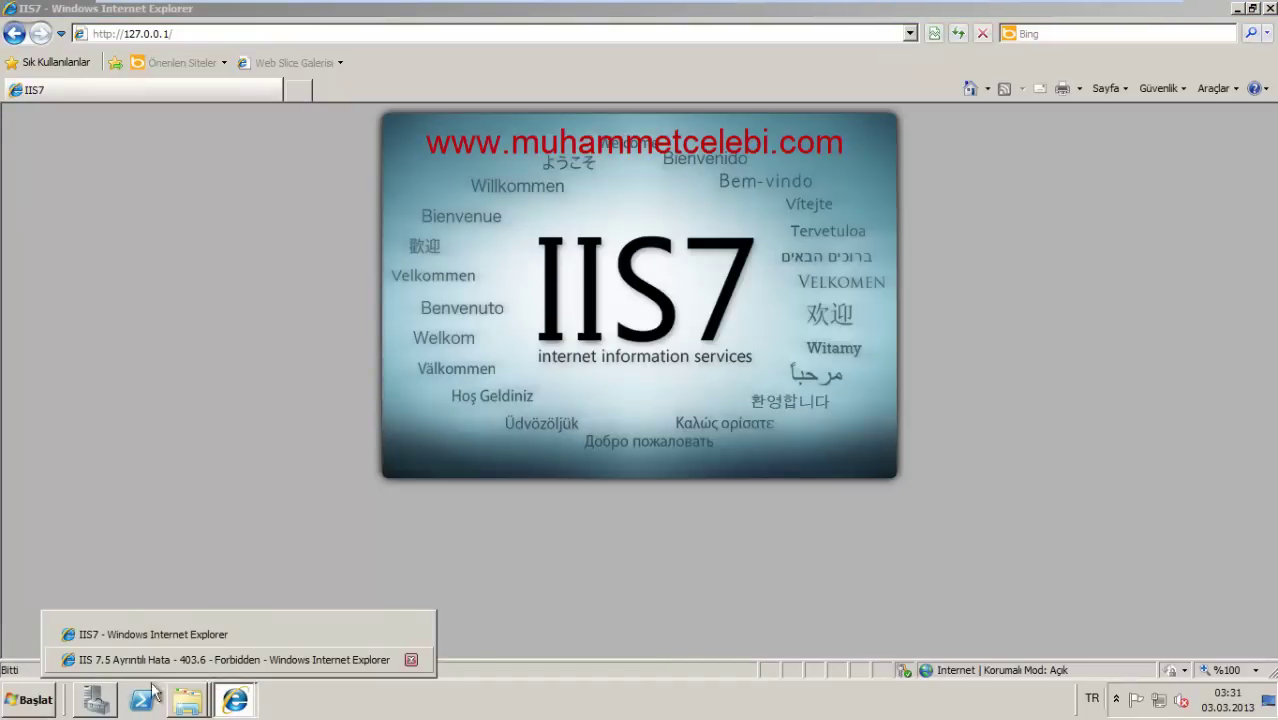
pyautogui.click(96, 702)
pyautogui.click(616, 389)
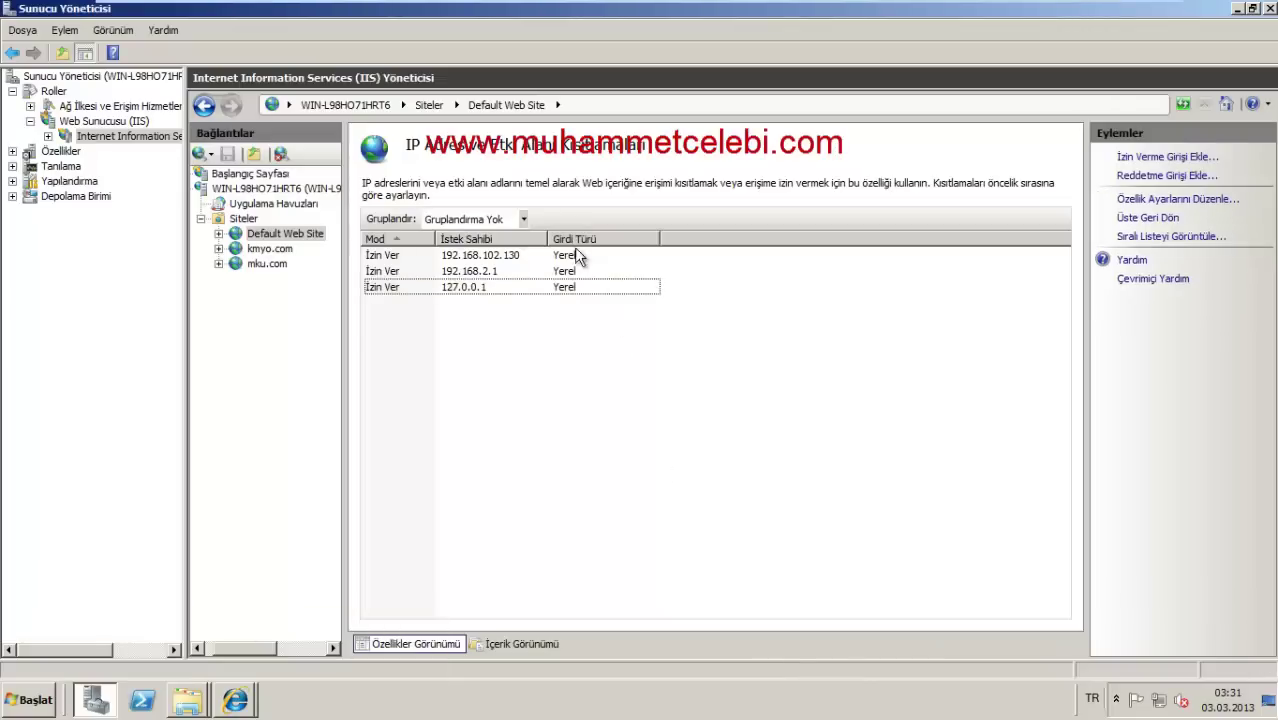
# Step: Delete the allow entries 192.168.102.130, 192.168.2.1 and 127.0.0.1, then reopen Default Web Site
pyautogui.click(578, 239)
pyautogui.click(560, 255)
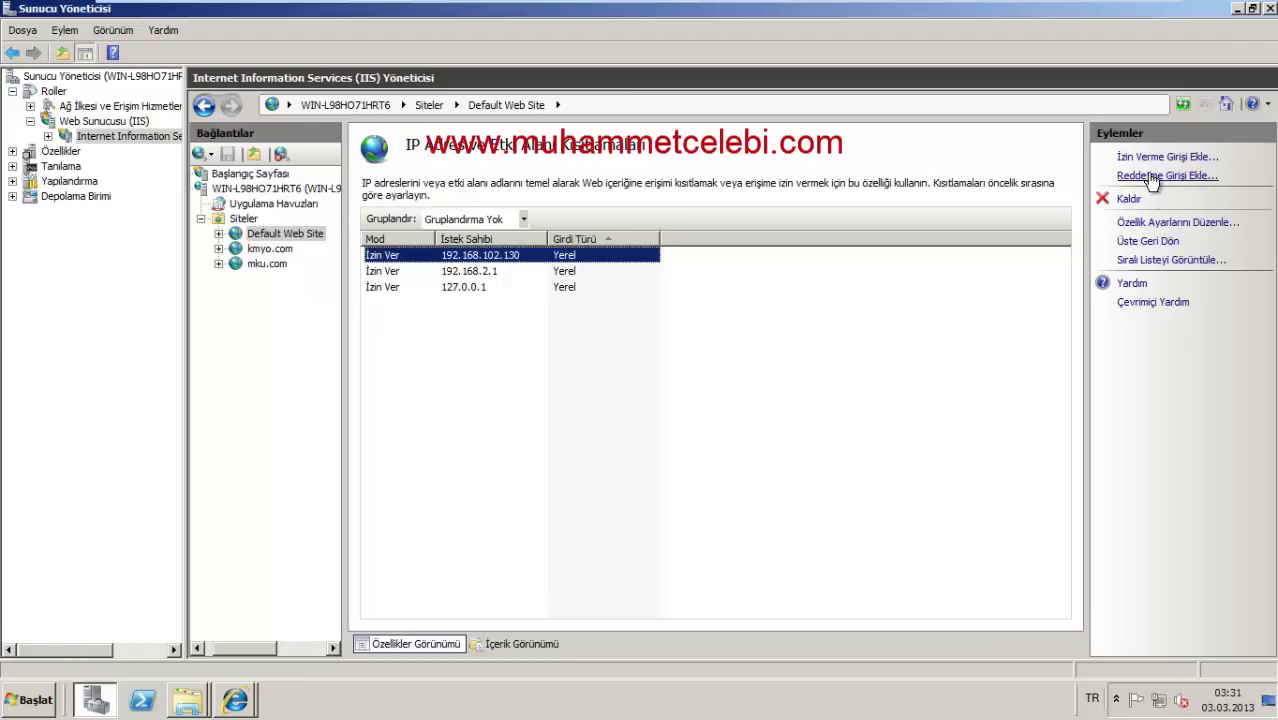
pyautogui.click(1128, 200)
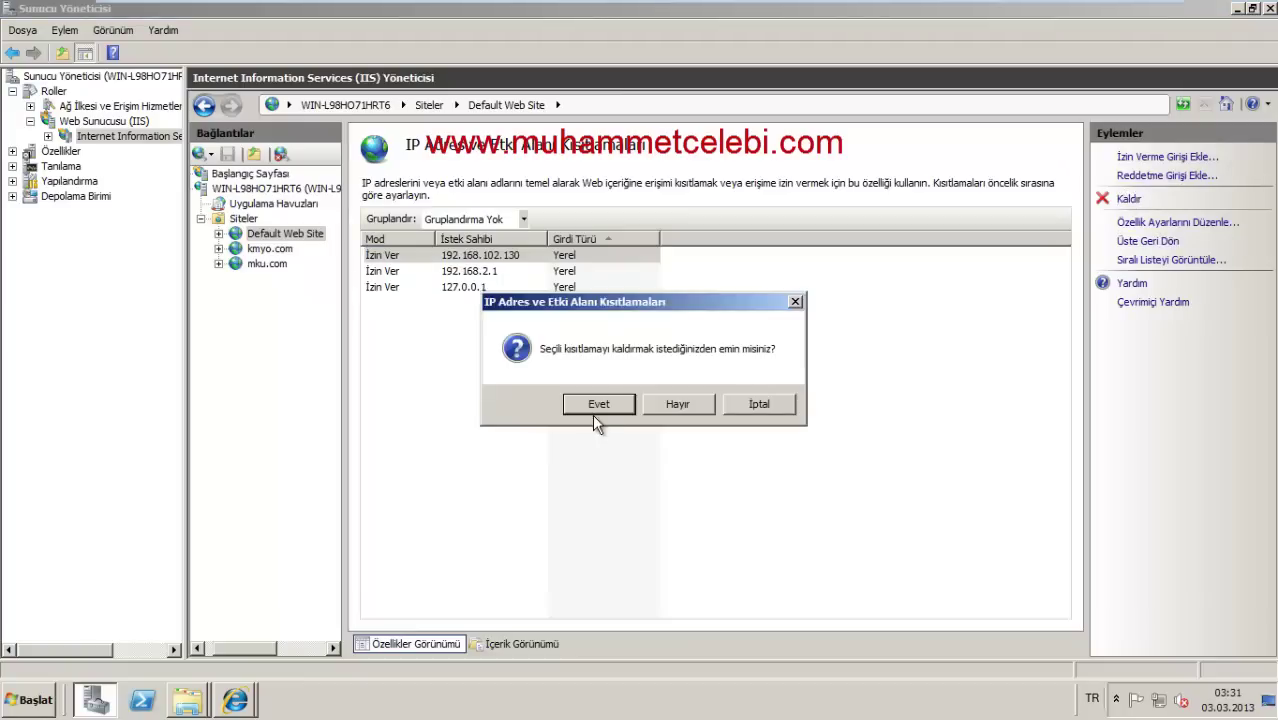
pyautogui.click(600, 405)
pyautogui.rightClick(500, 258)
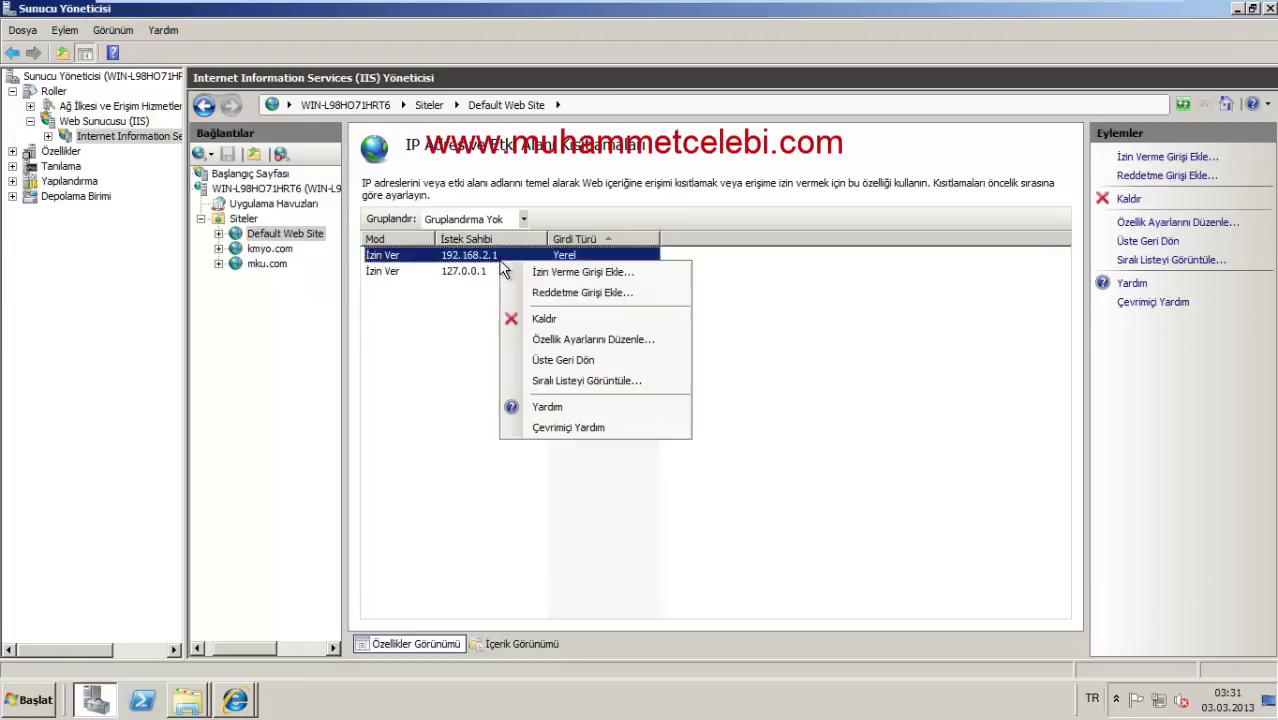
pyautogui.click(545, 319)
pyautogui.click(596, 404)
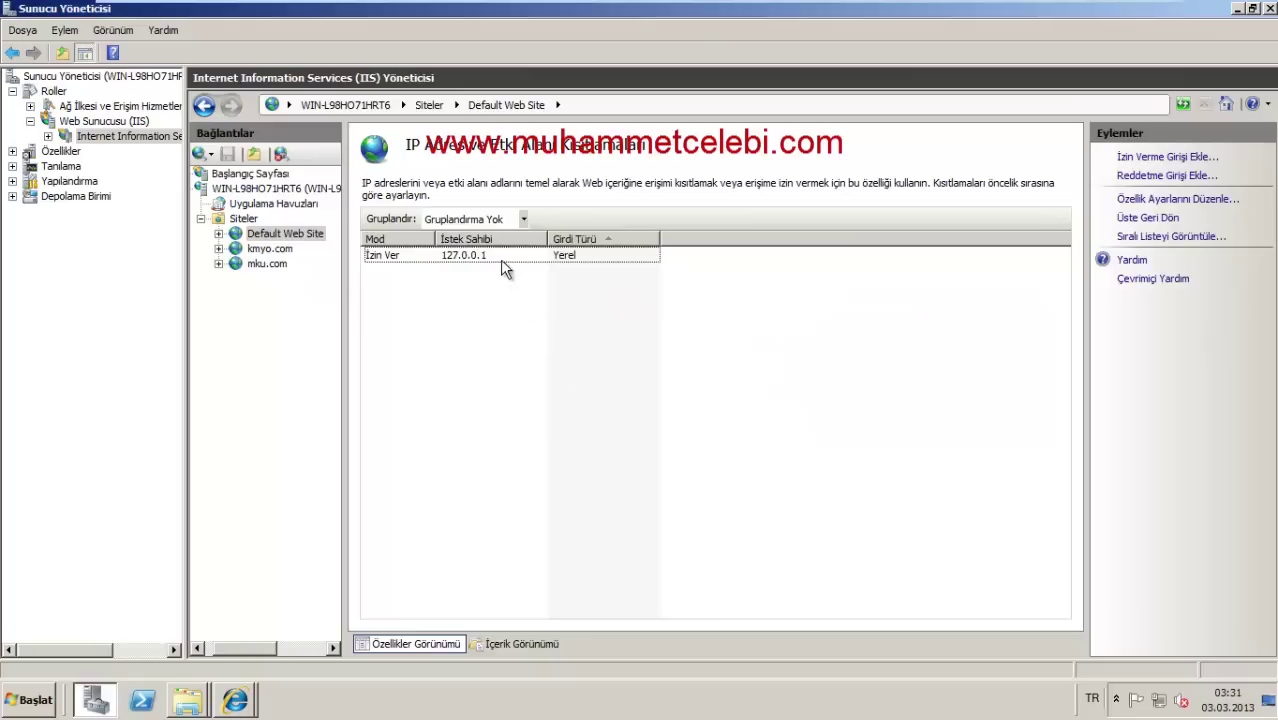
pyautogui.rightClick(500, 259)
pyautogui.click(556, 320)
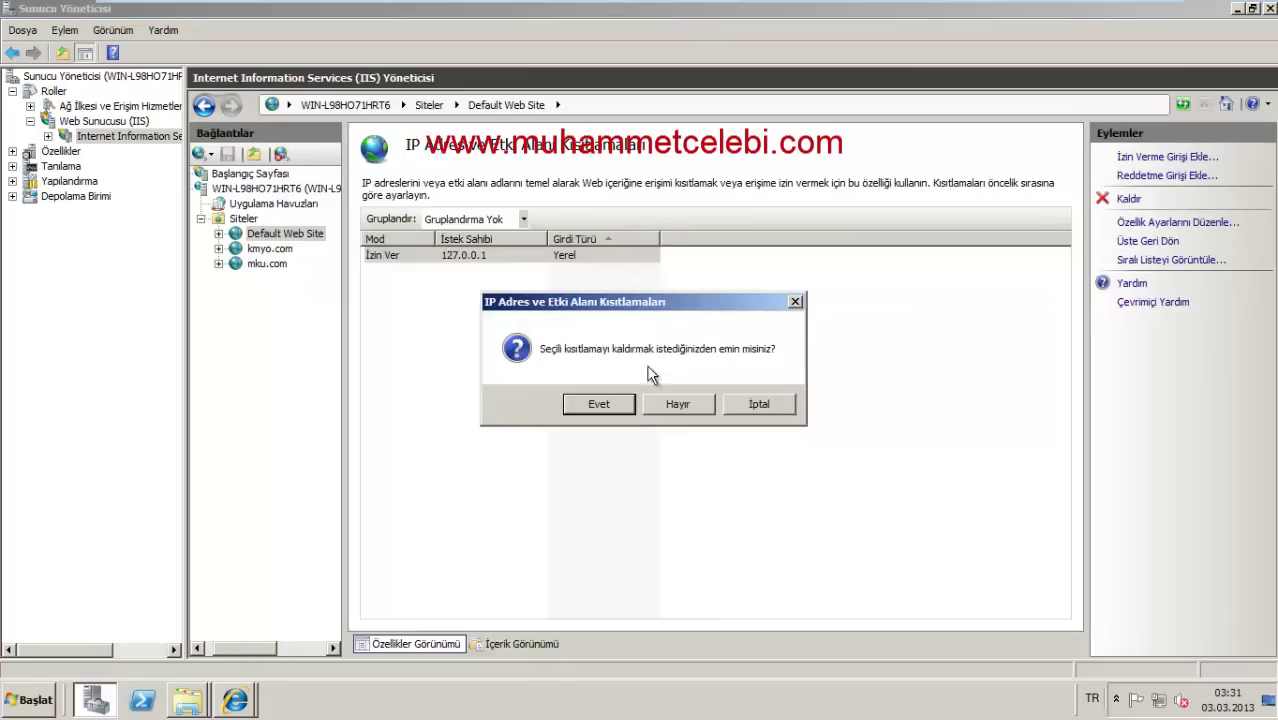
pyautogui.click(620, 410)
pyautogui.doubleClick(255, 236)
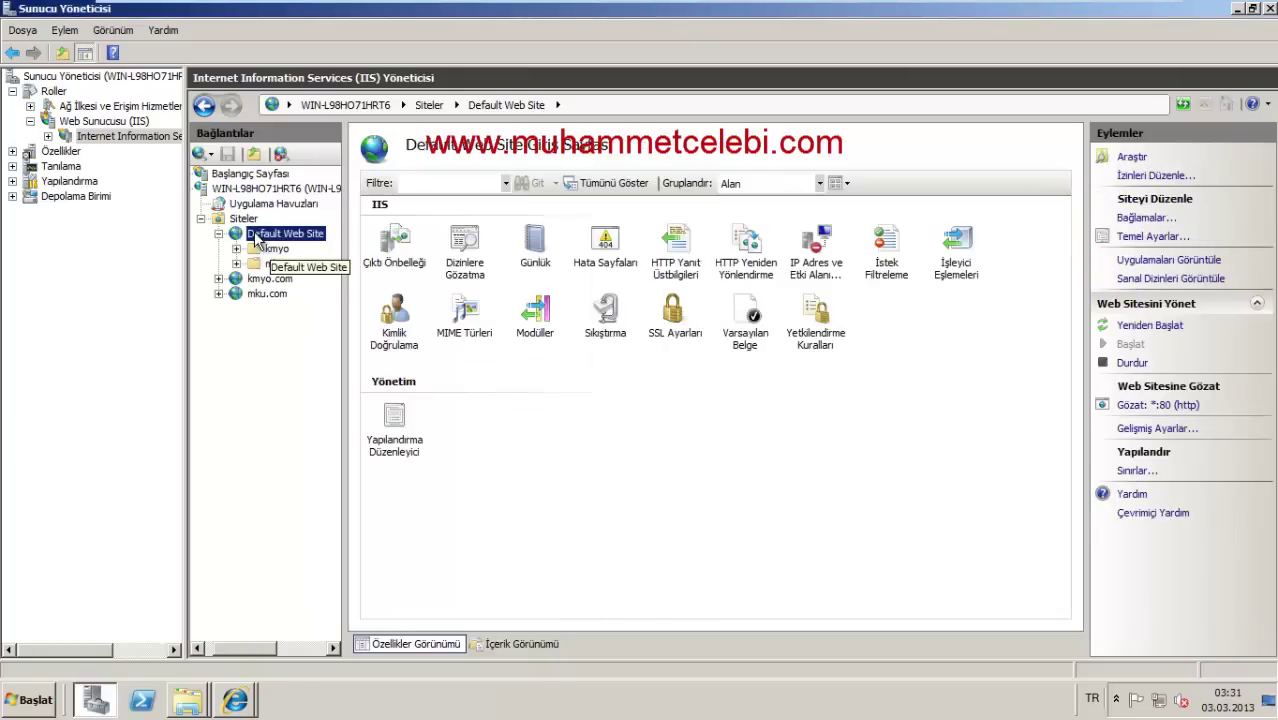
pyautogui.doubleClick(900, 256)
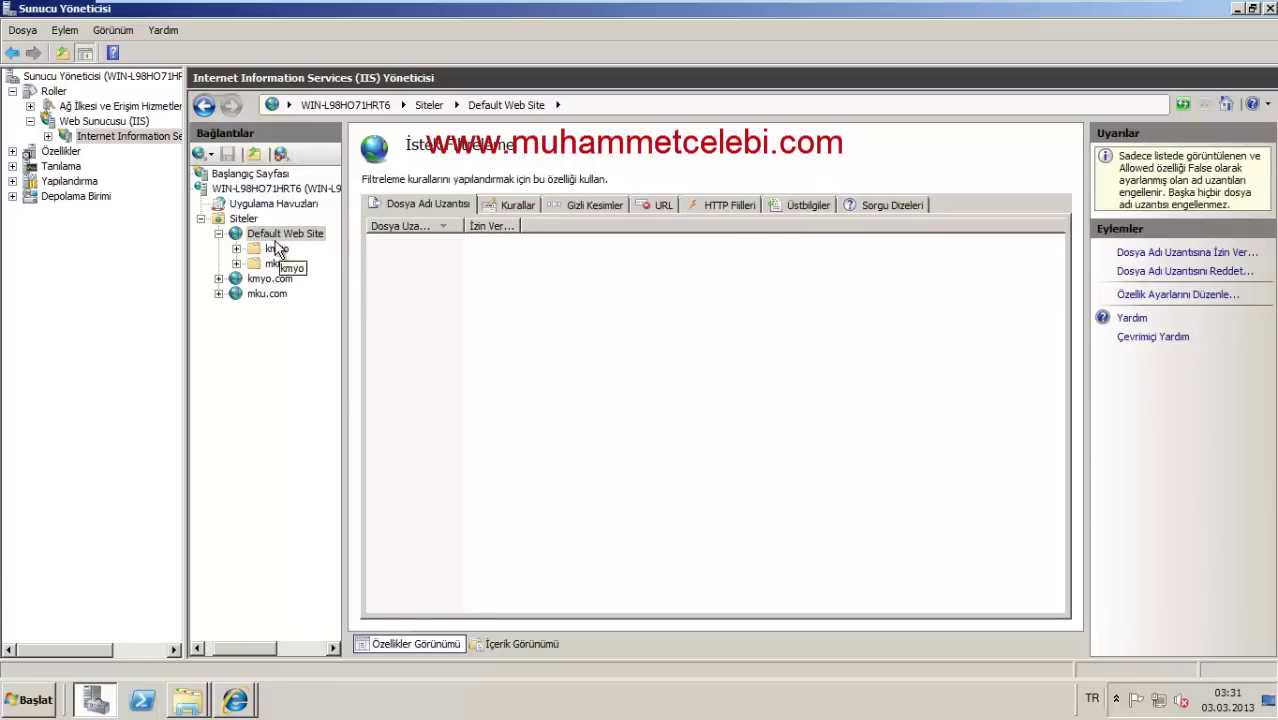
pyautogui.doubleClick(270, 234)
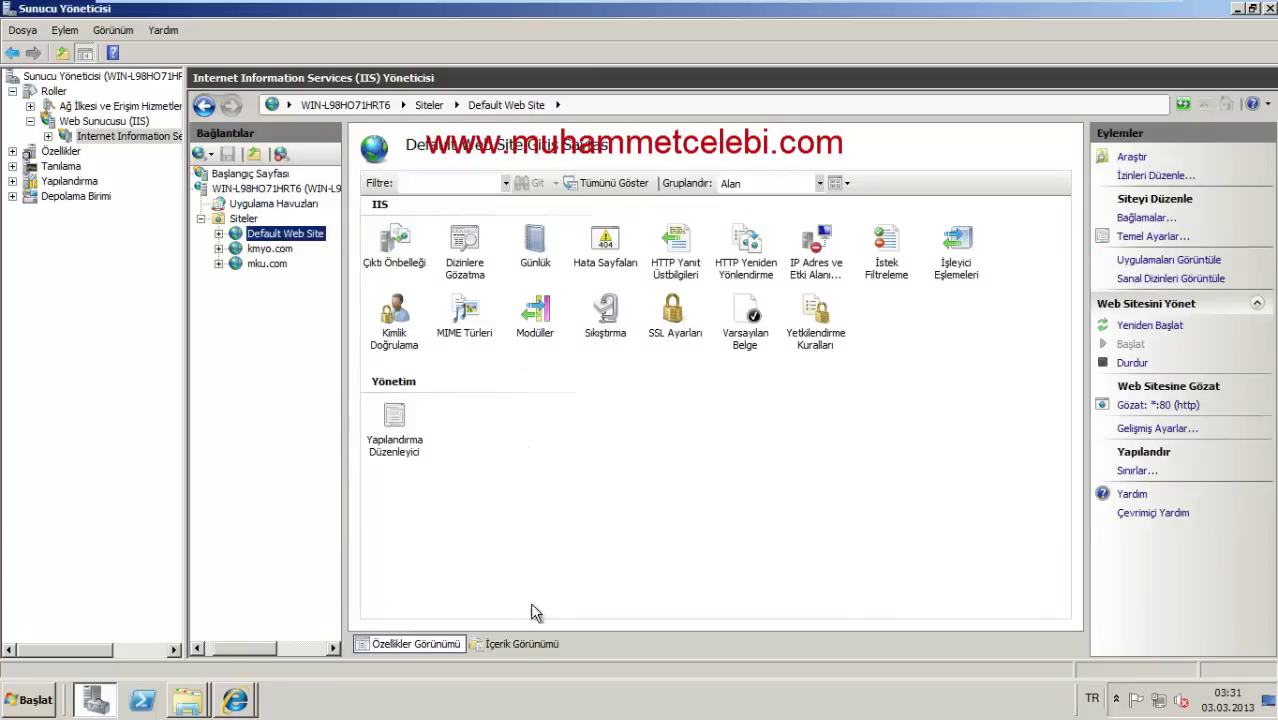
pyautogui.click(518, 644)
pyautogui.click(415, 644)
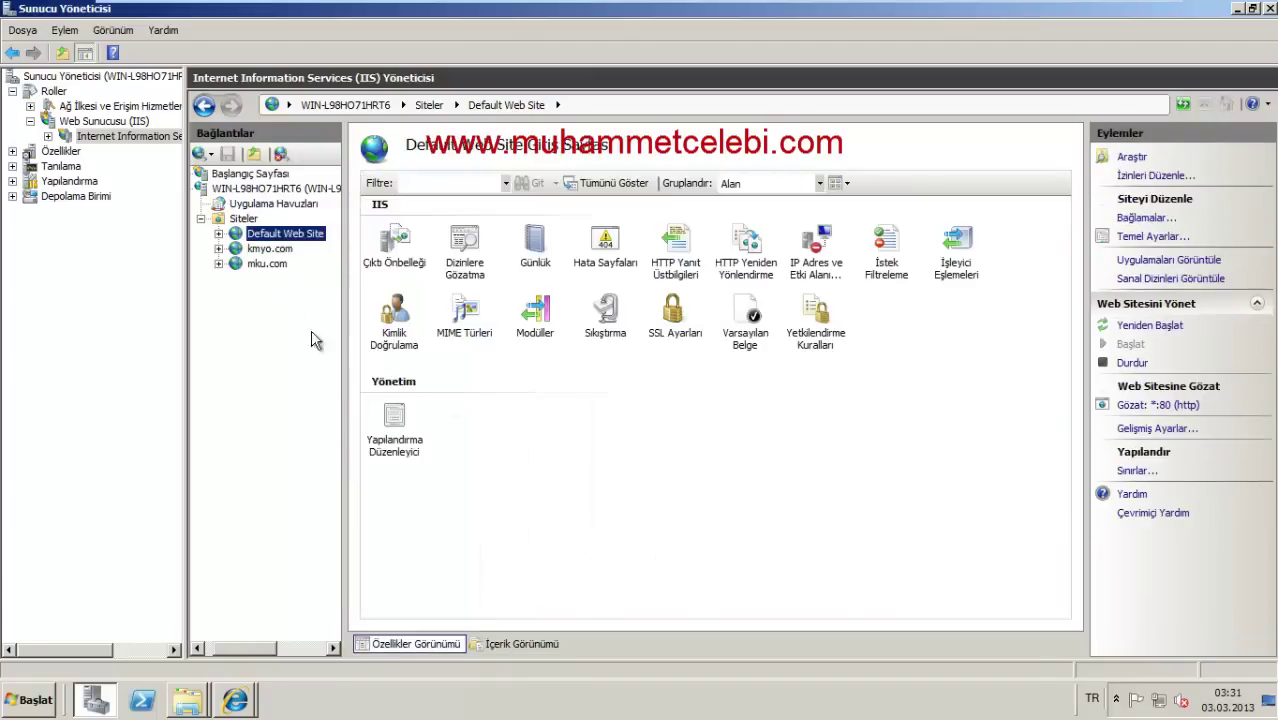